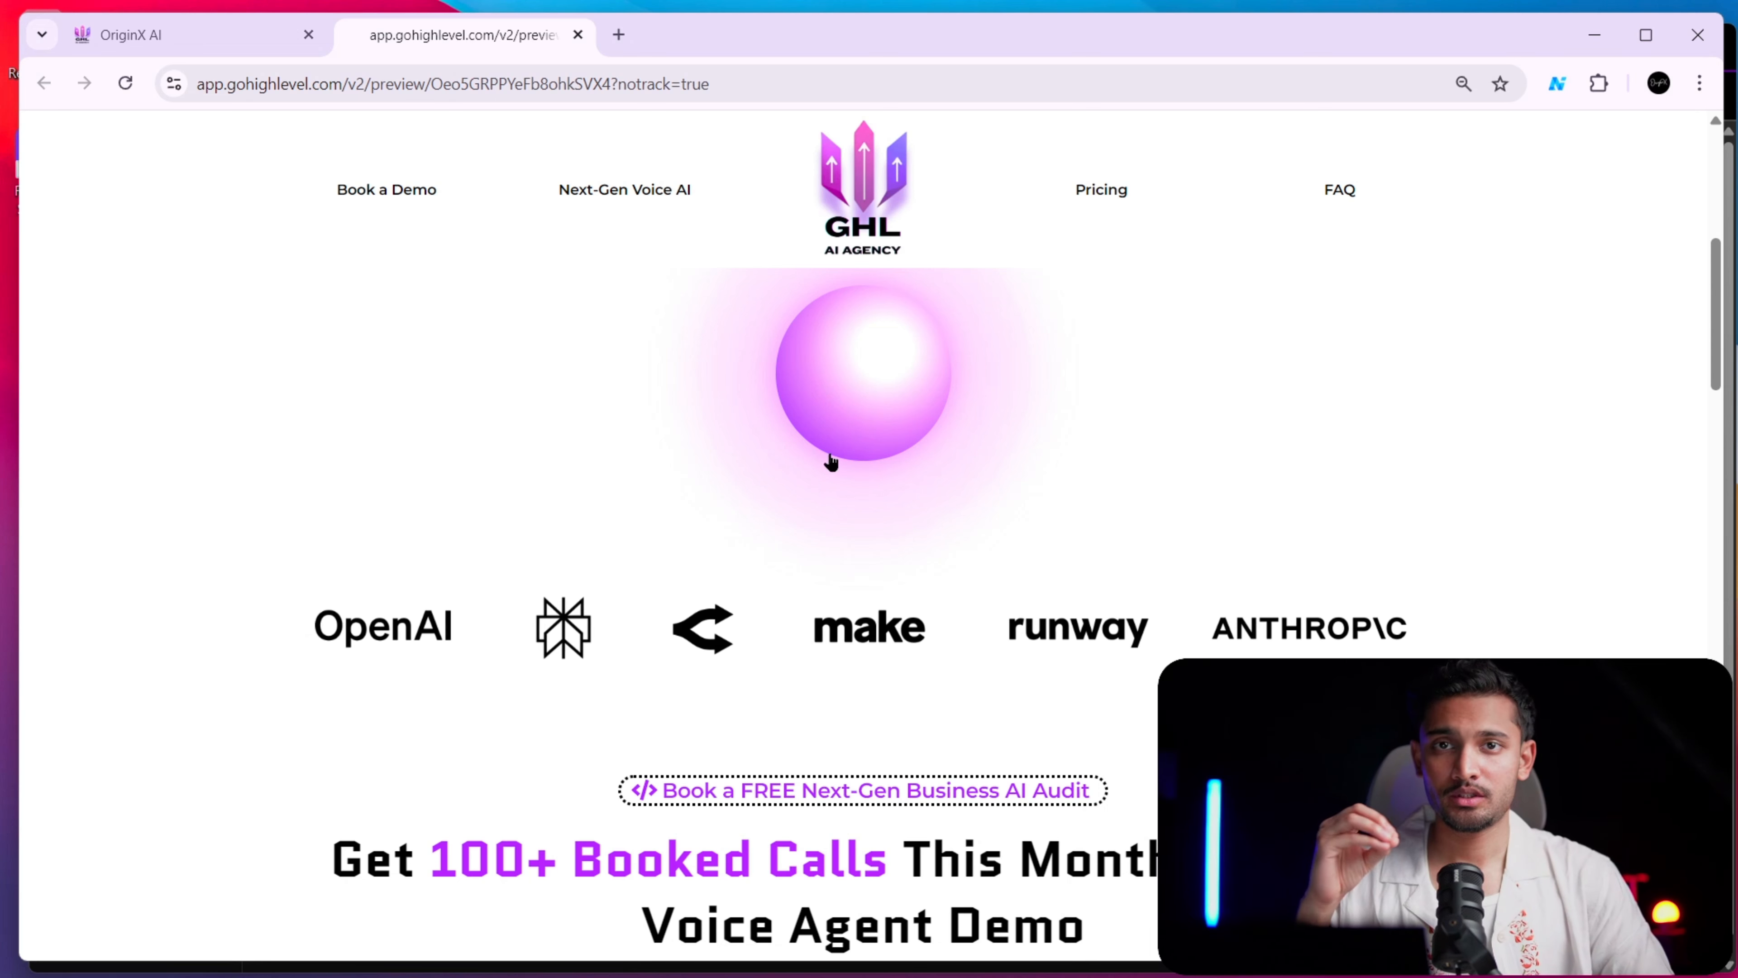
# Look over the voice orb in the website preview and check the Desktop Audio channel in the OBS mixer
pyautogui.scroll(6, 580, 545)
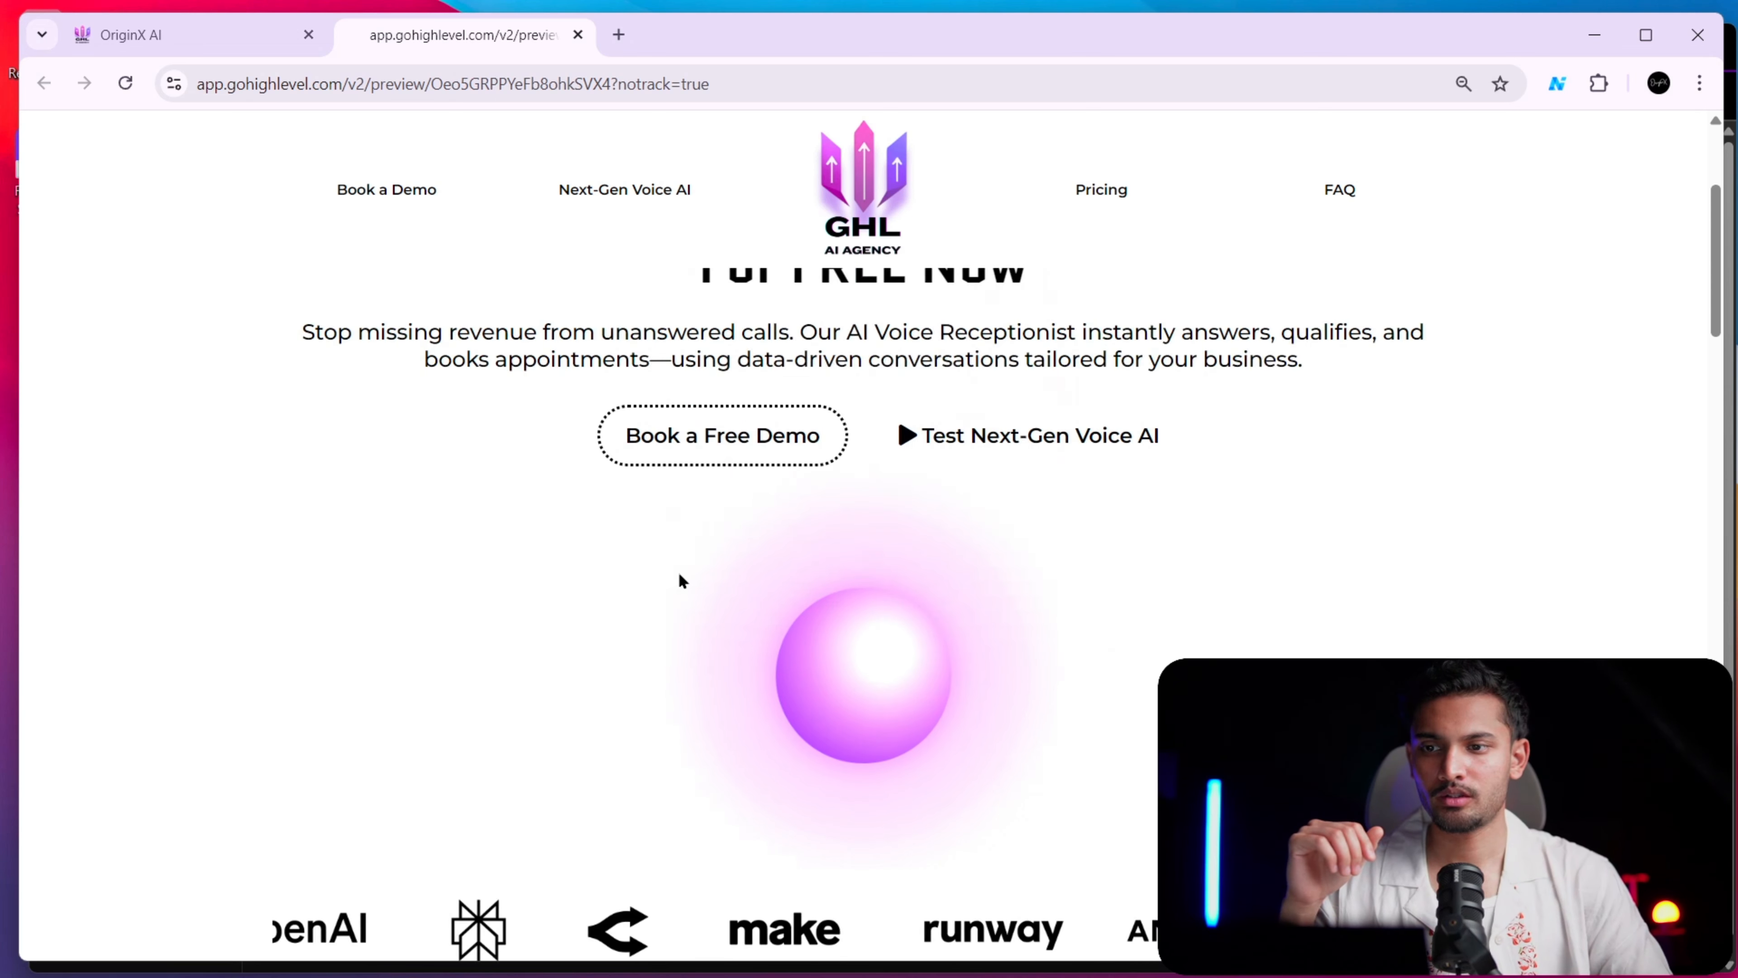
pyautogui.scroll(-3, 802, 570)
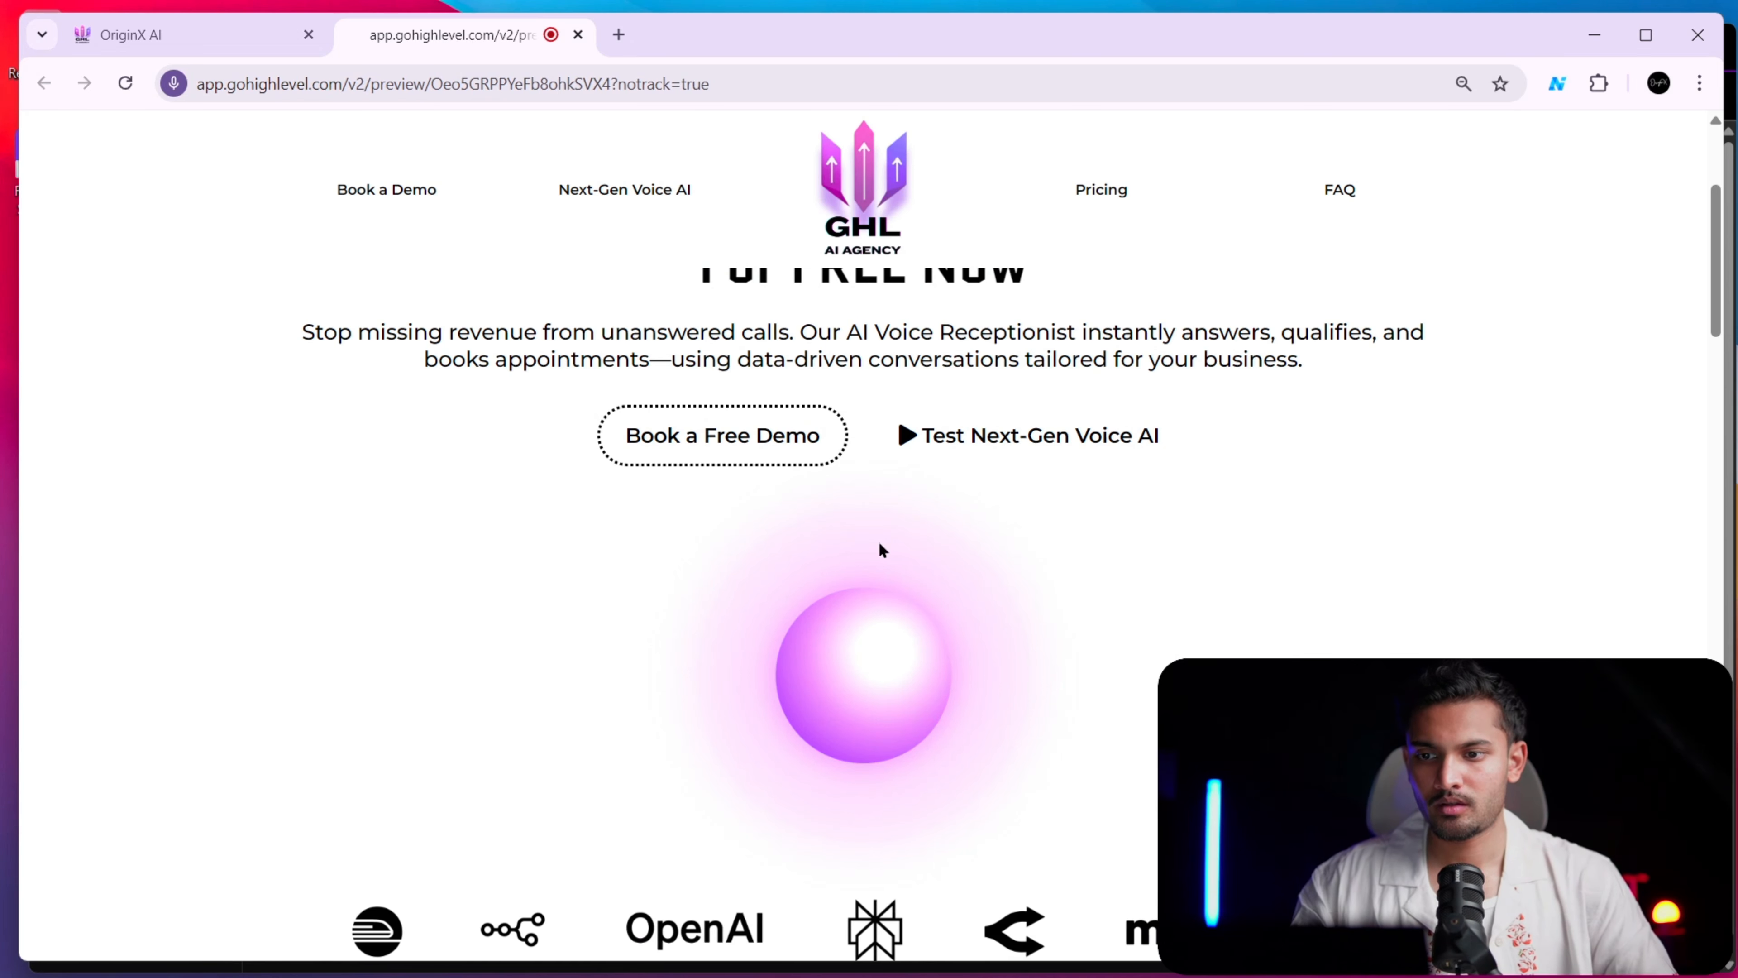
pyautogui.hotkey('alt', 'Tab')
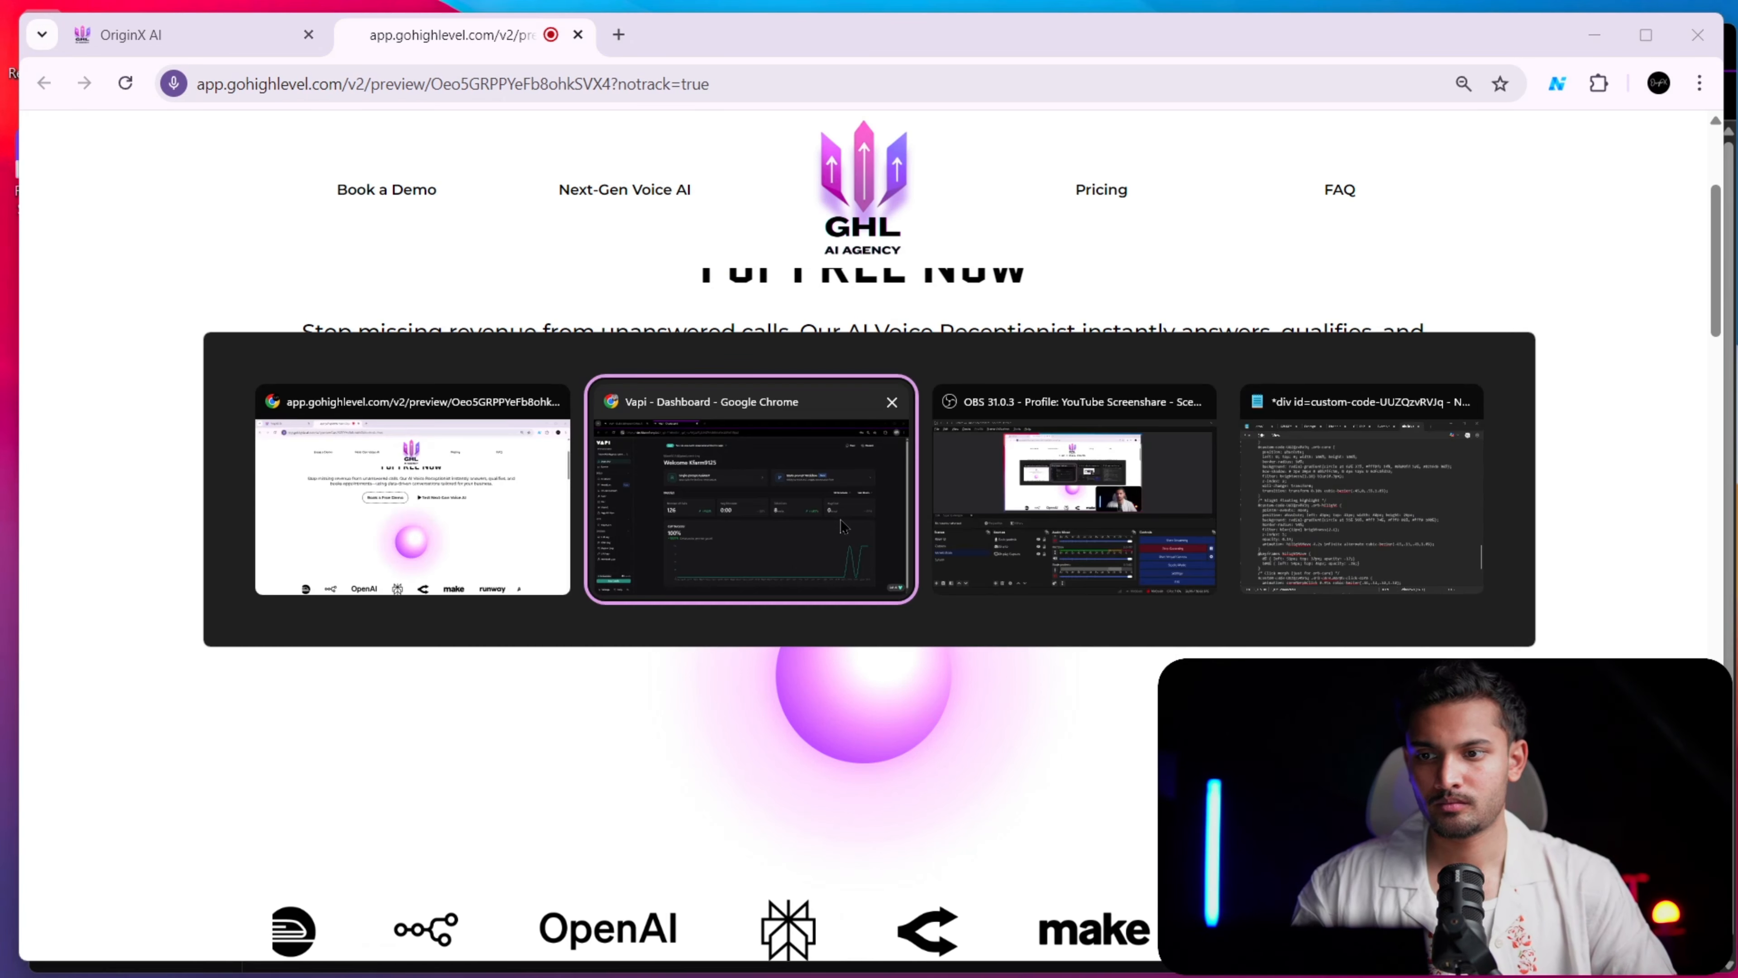
pyautogui.click(937, 536)
pyautogui.scroll(2, 957, 687)
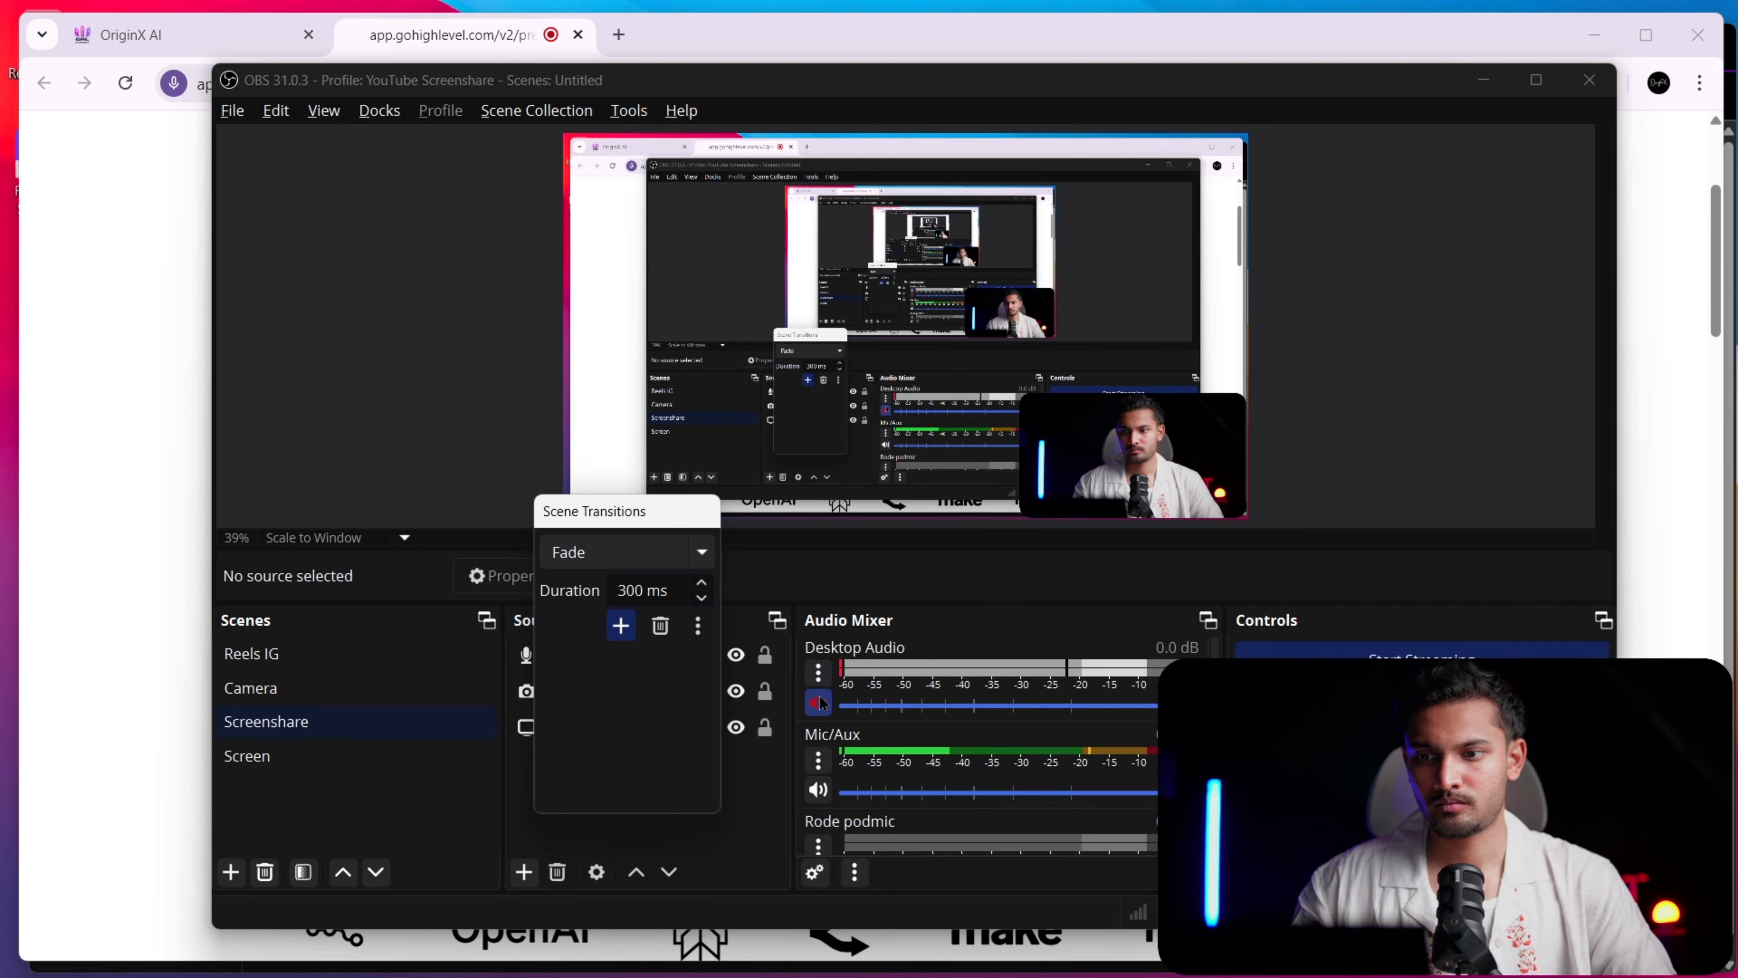
pyautogui.hotkey('alt', 'Tab')
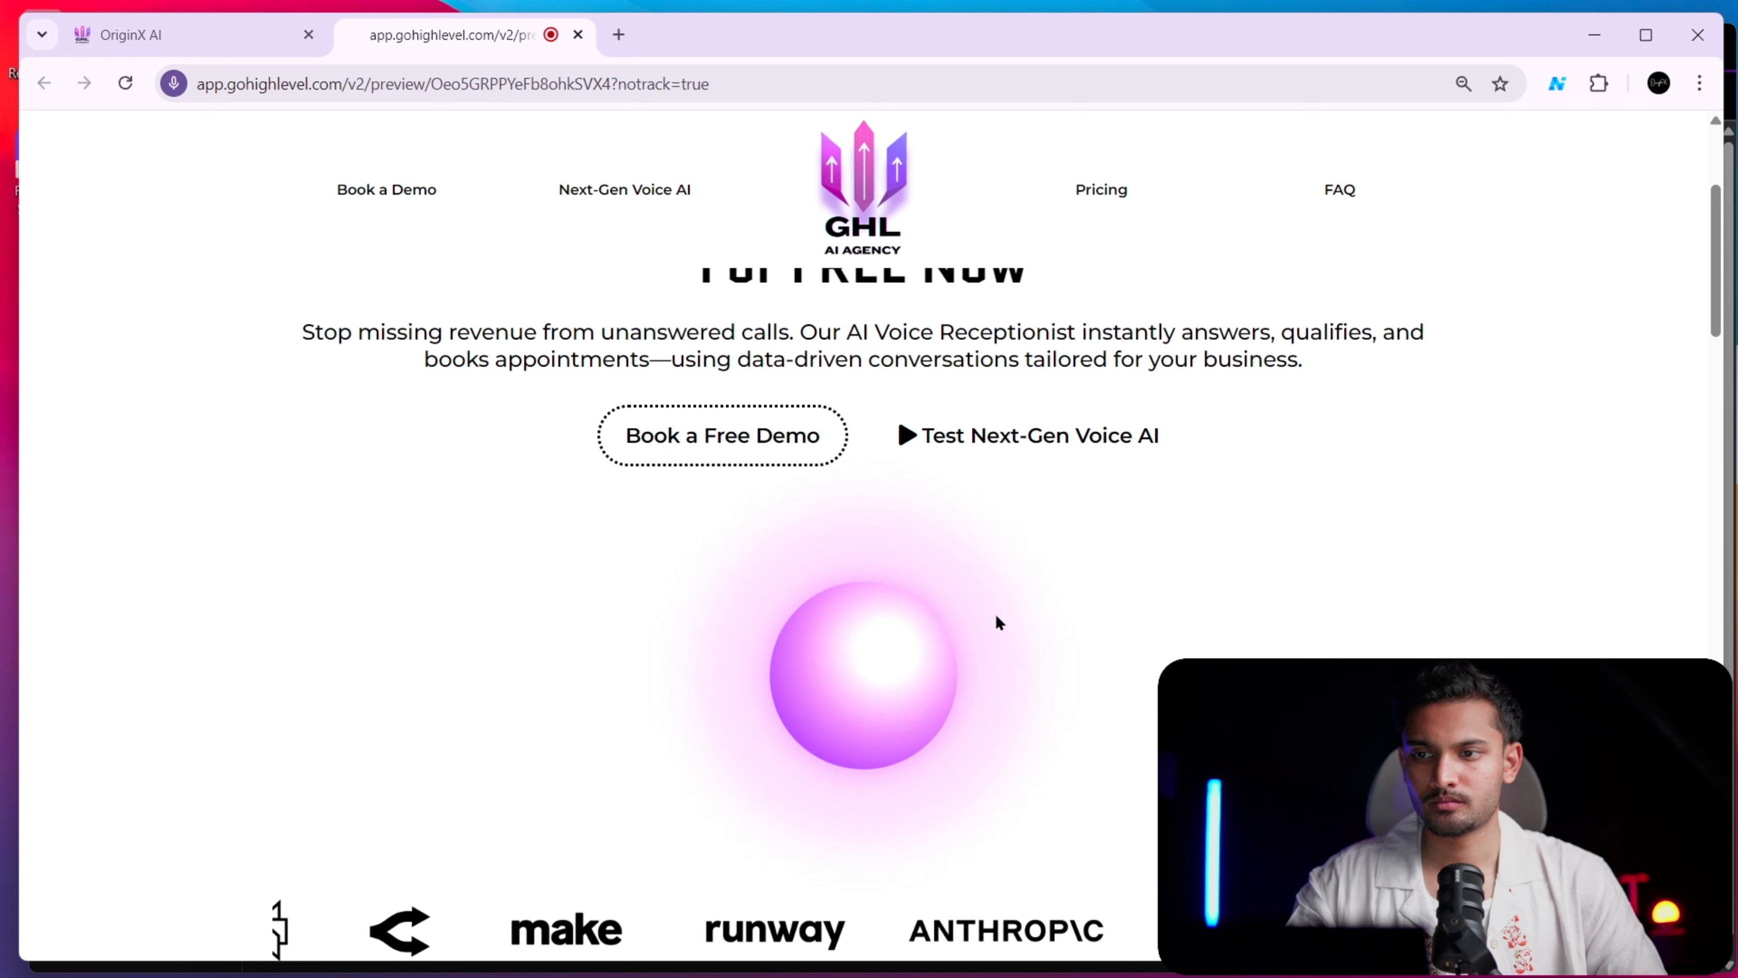
# Examine the enlarged voice orb between the demo buttons and the logo strip, and end its running voice call
pyautogui.scroll(-4, 995, 612)
pyautogui.scroll(4, 1013, 612)
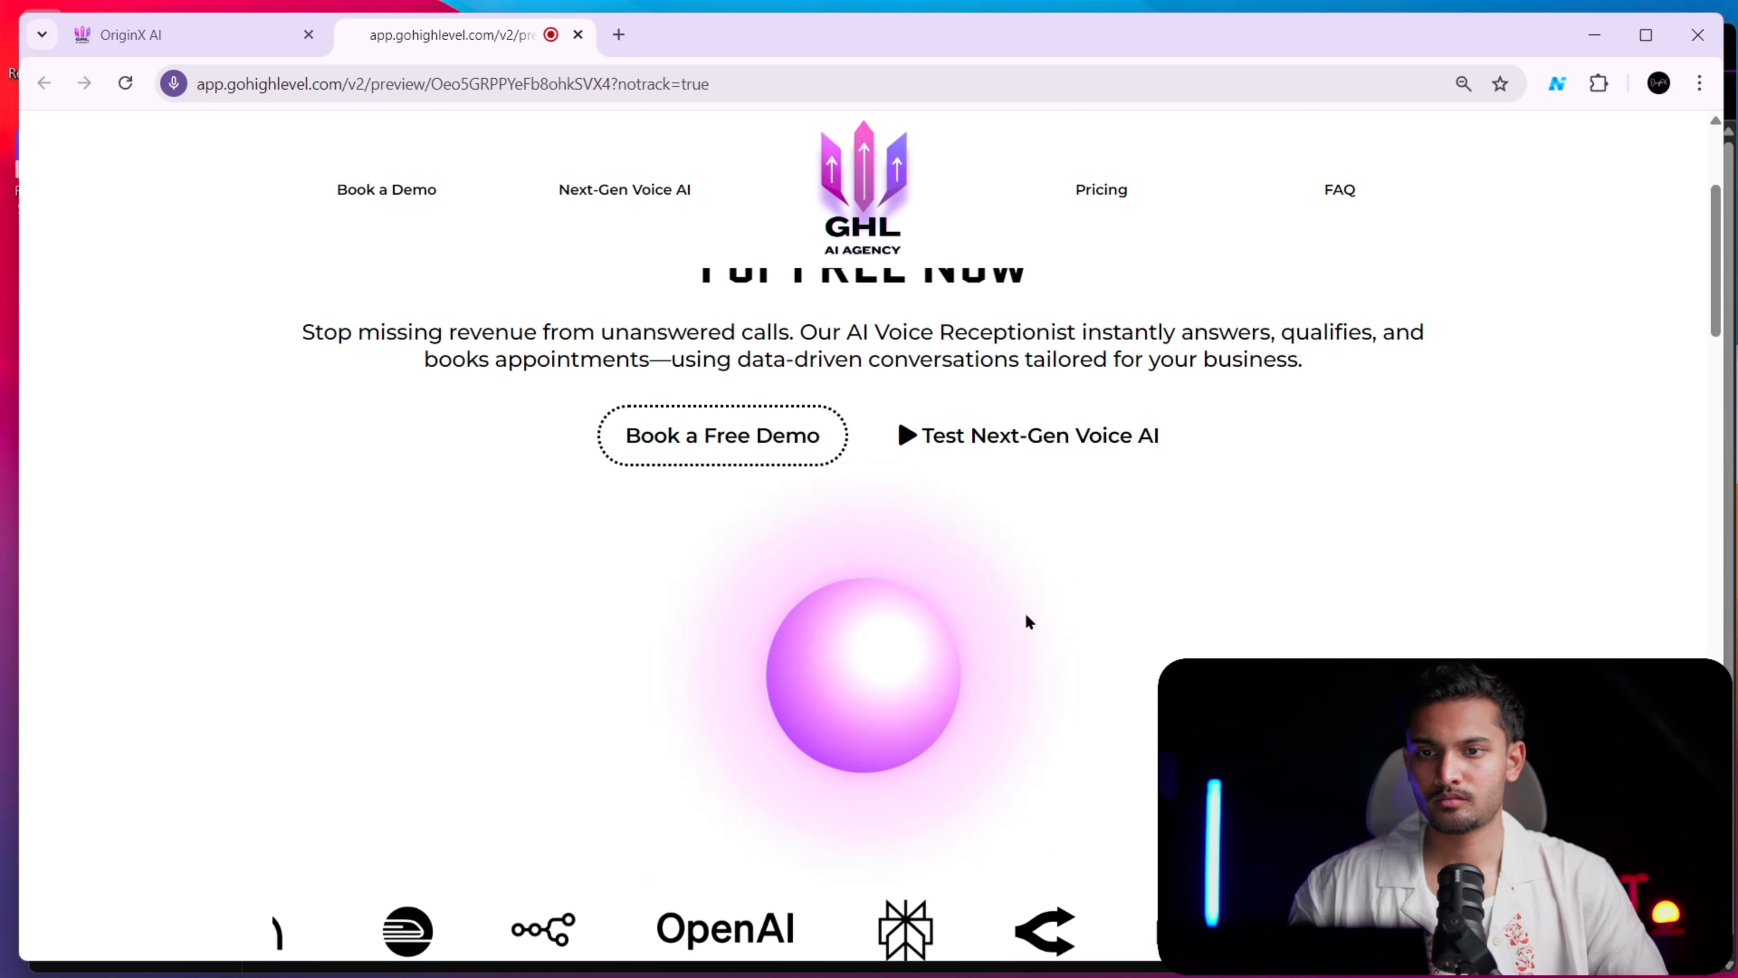
pyautogui.hotkey('ctrl', '+')
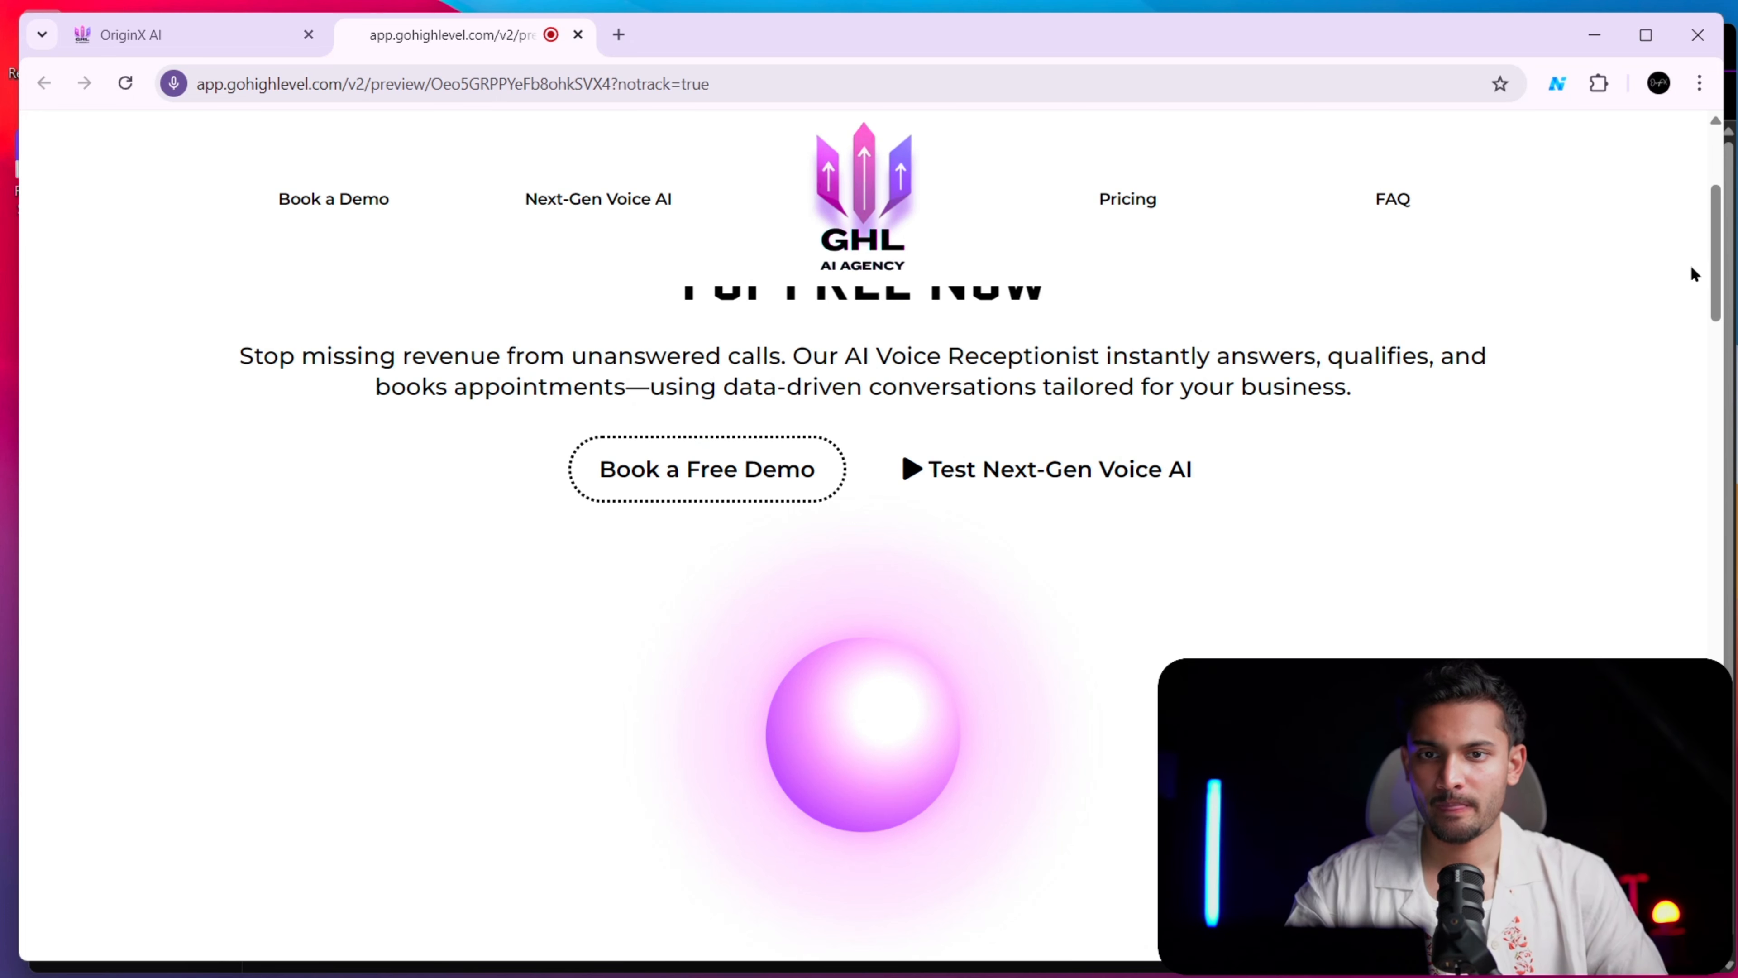
pyautogui.scroll(-2, 1694, 274)
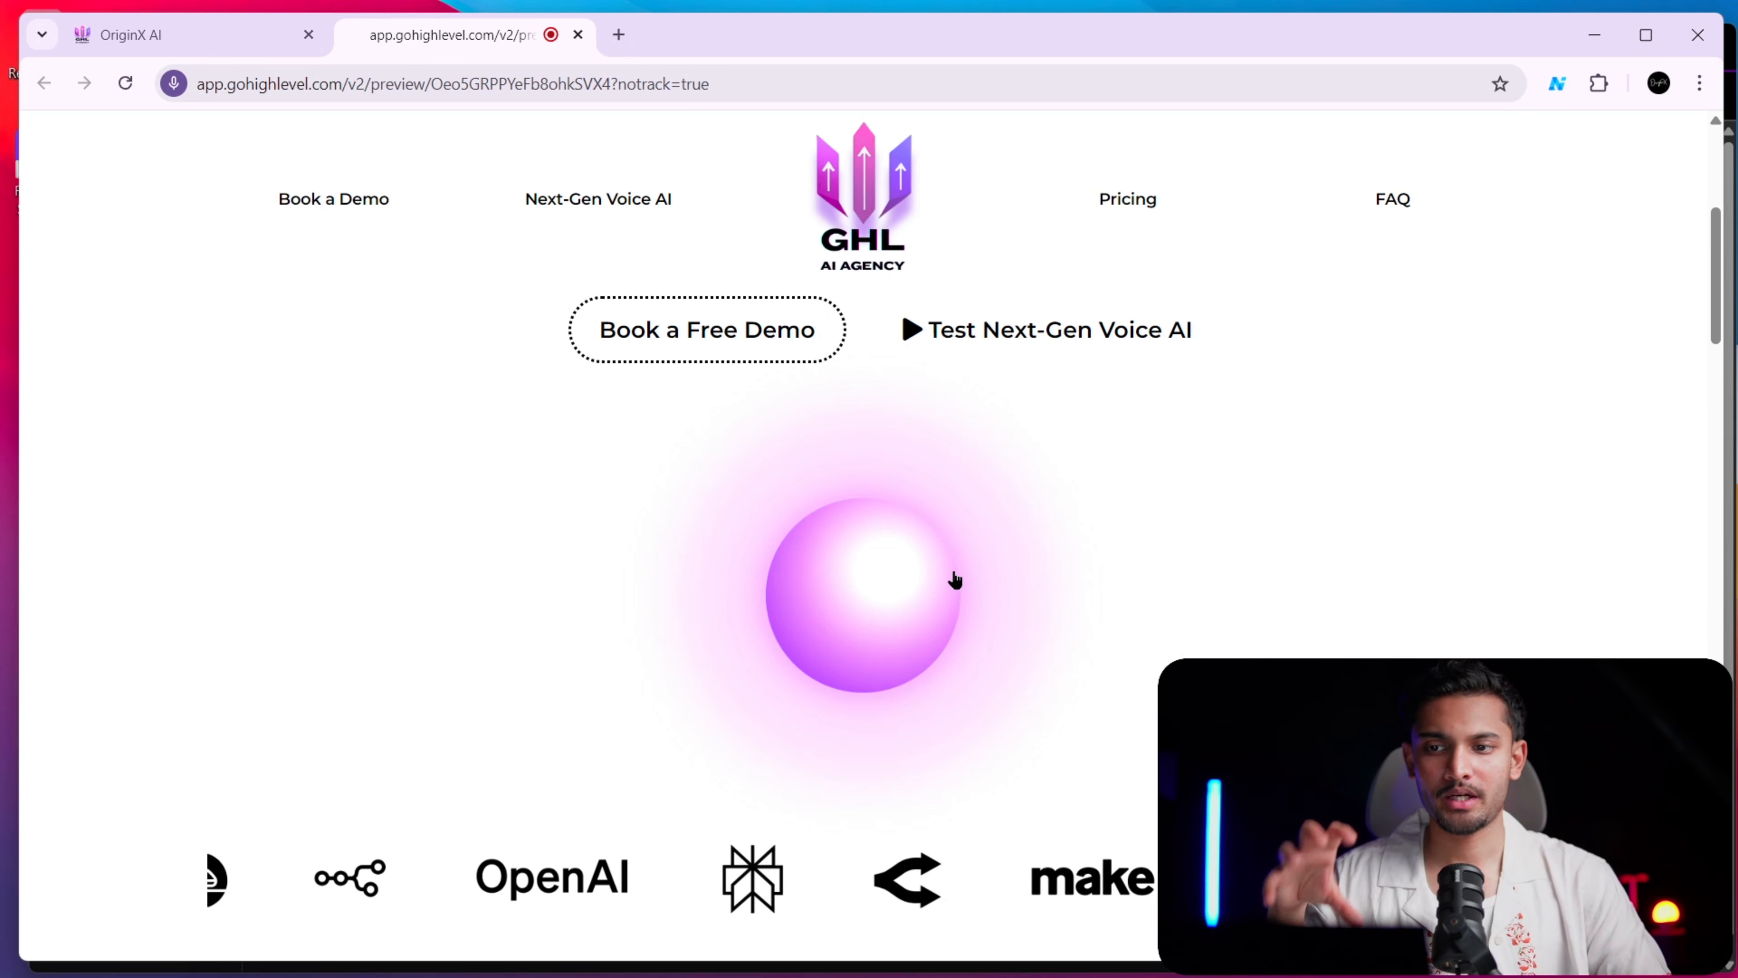
pyautogui.scroll(5, 954, 579)
pyautogui.scroll(-6, 936, 578)
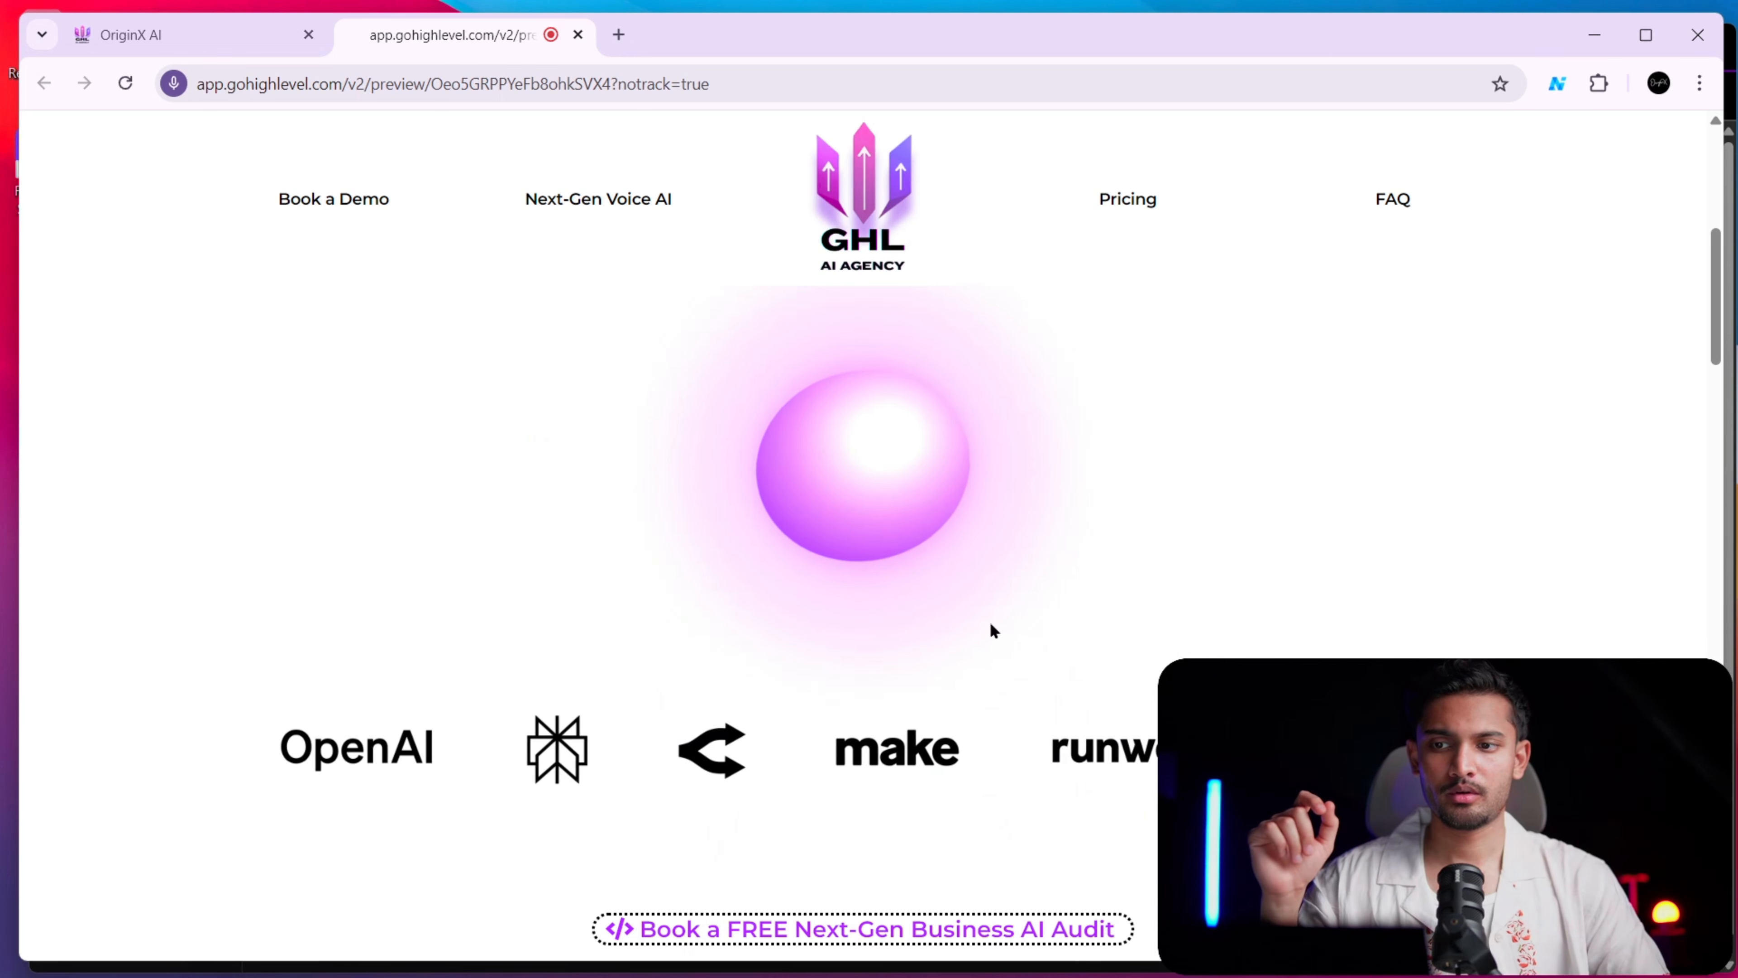
pyautogui.click(853, 492)
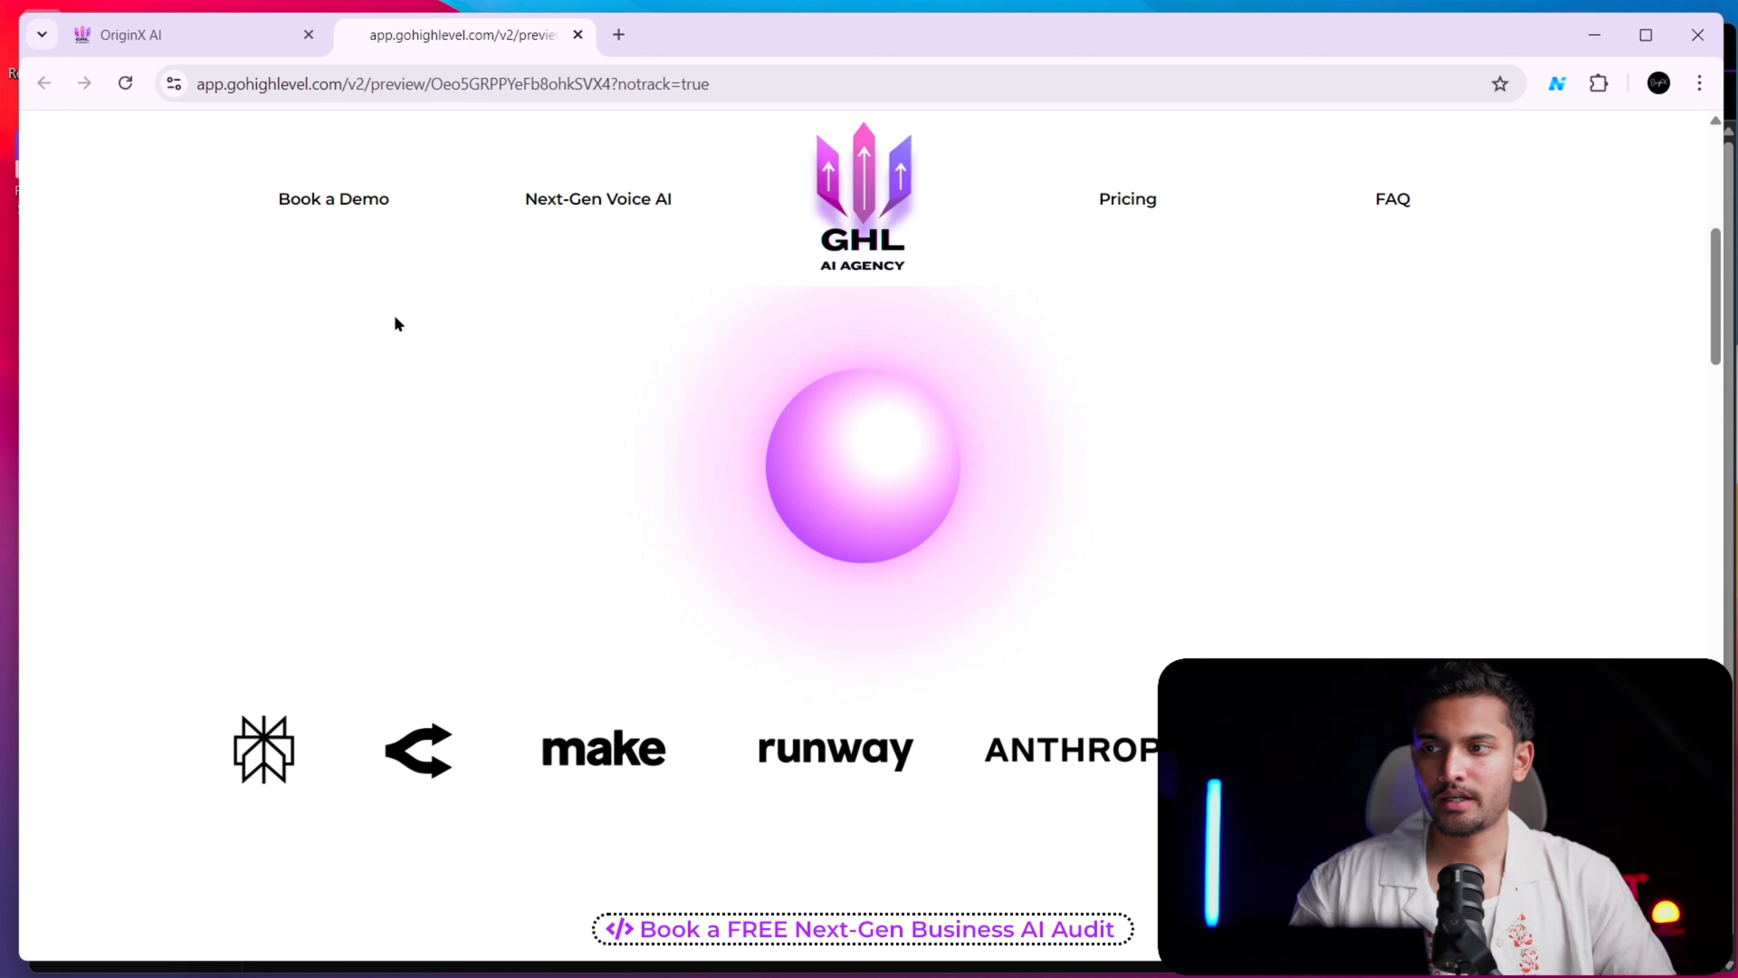
pyautogui.click(130, 34)
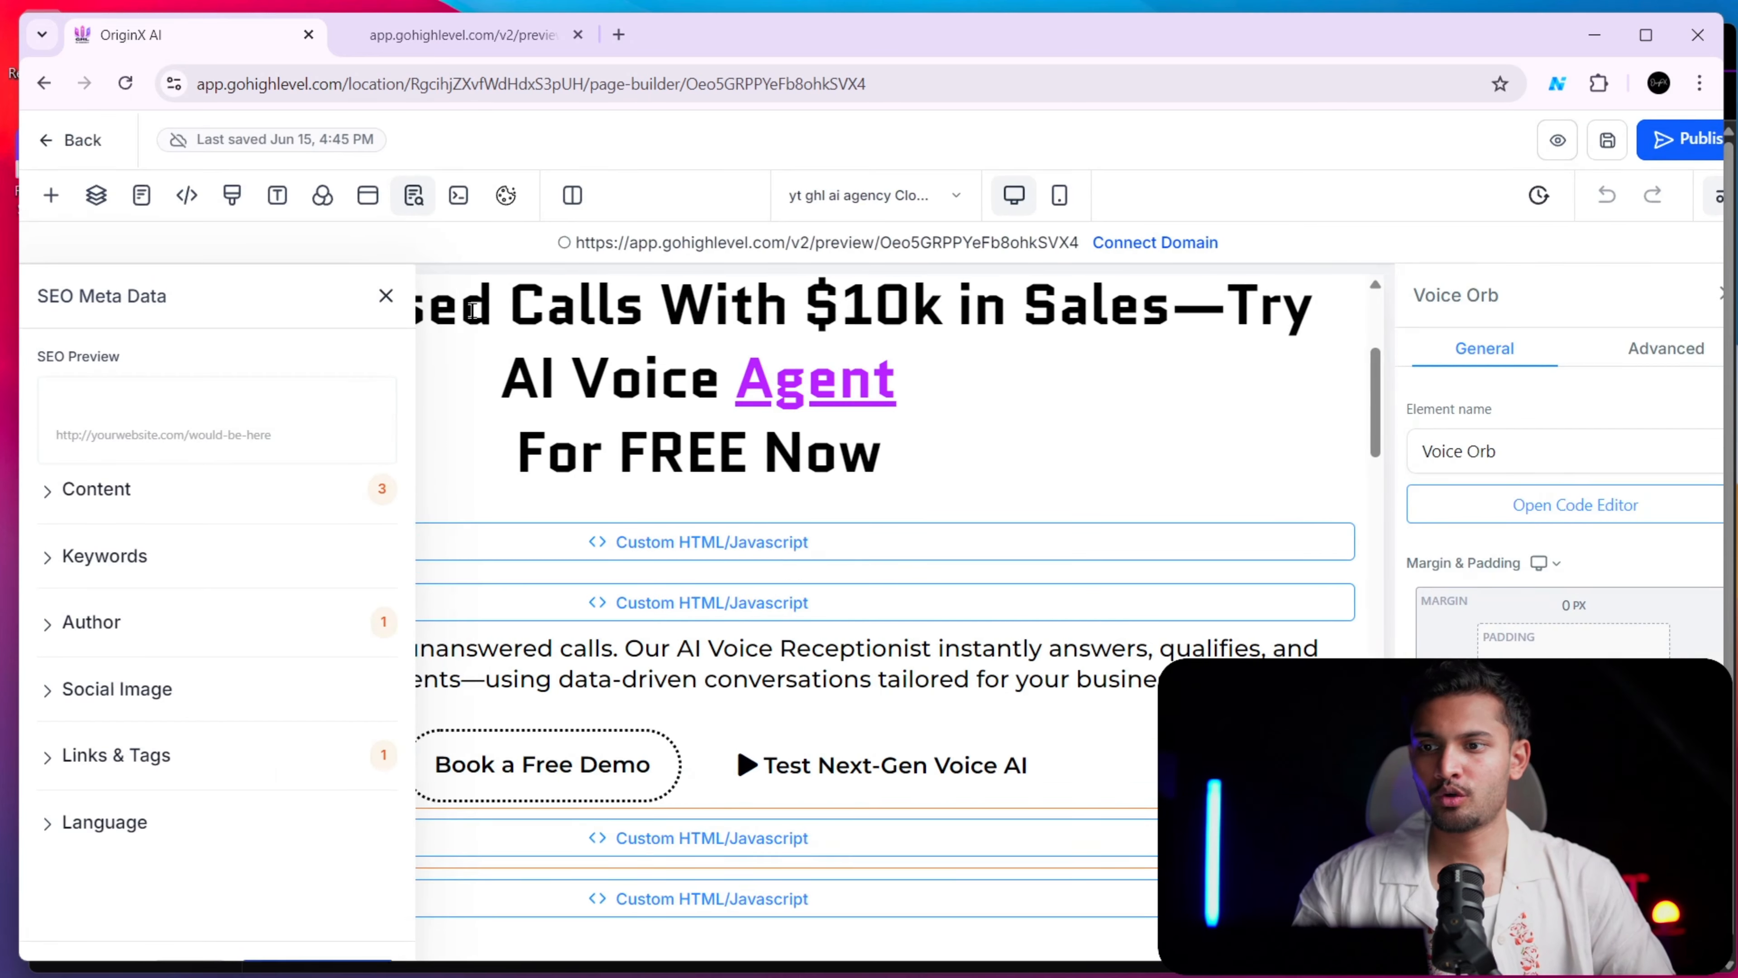
pyautogui.hotkey('ctrl', '+')
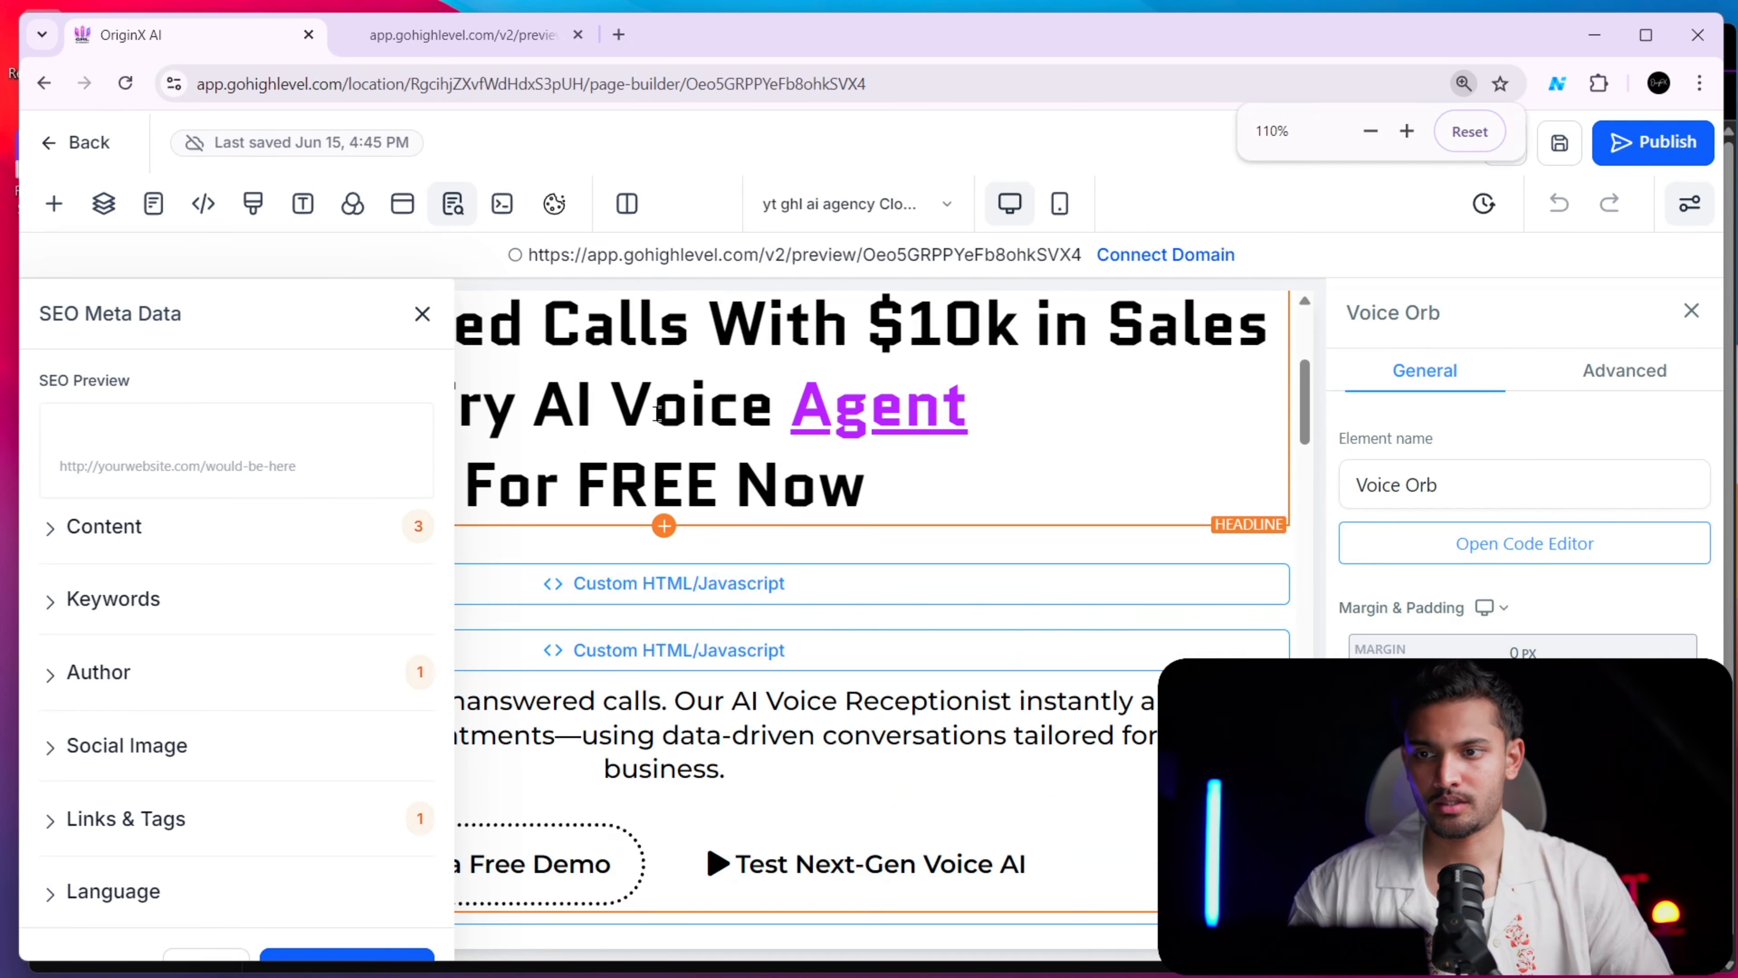
pyautogui.hotkey('ctrl', '+')
pyautogui.hotkey('ctrl', '-')
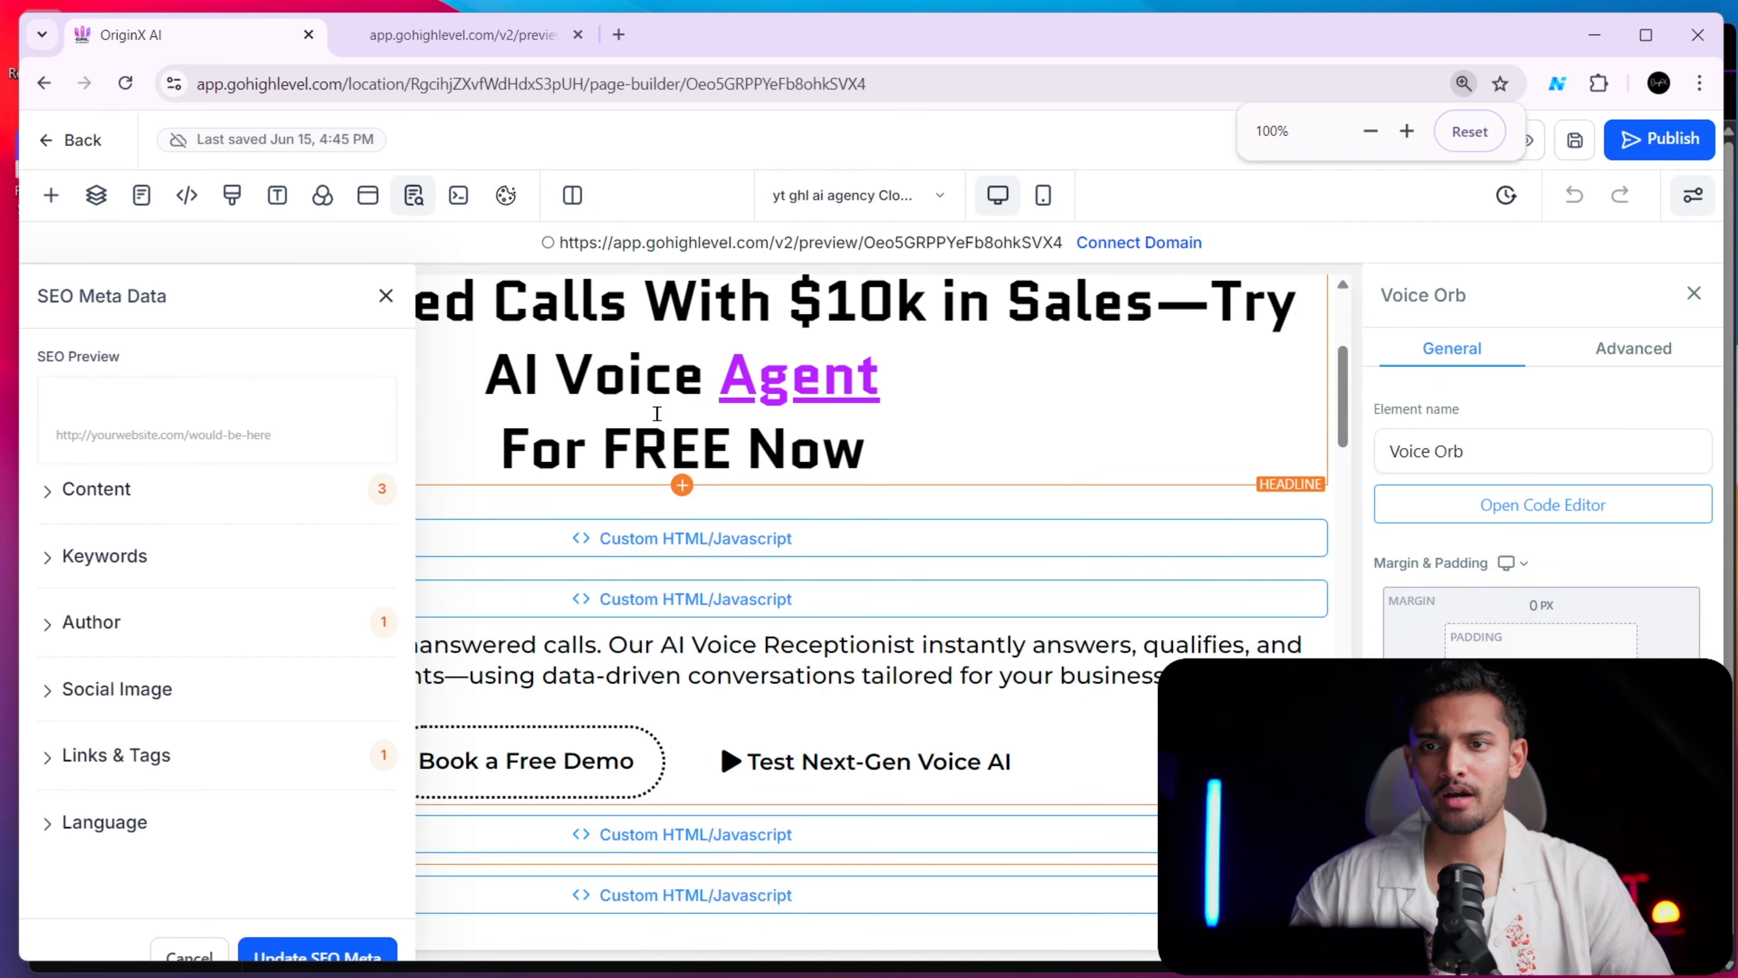
pyautogui.click(452, 34)
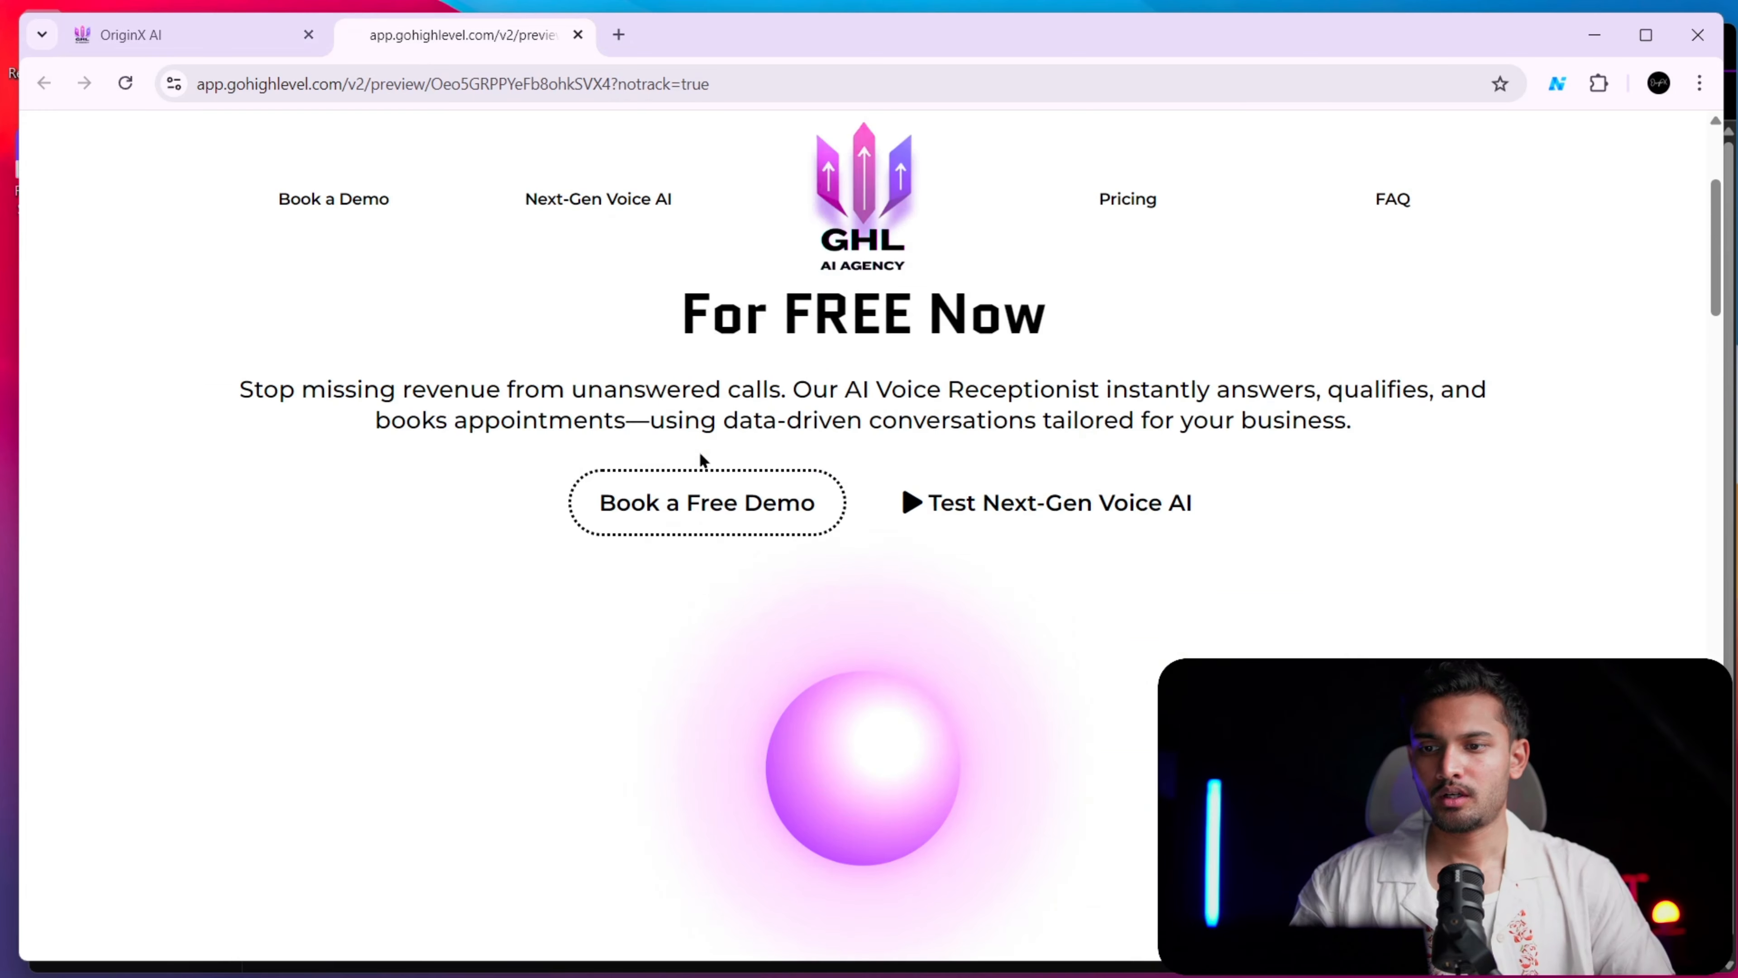
# Open app.gohighlevel.com in a new browser tab, and view the preview page while it loads
pyautogui.click(184, 35)
pyautogui.click(621, 36)
pyautogui.write('app.gohighlevel.com')
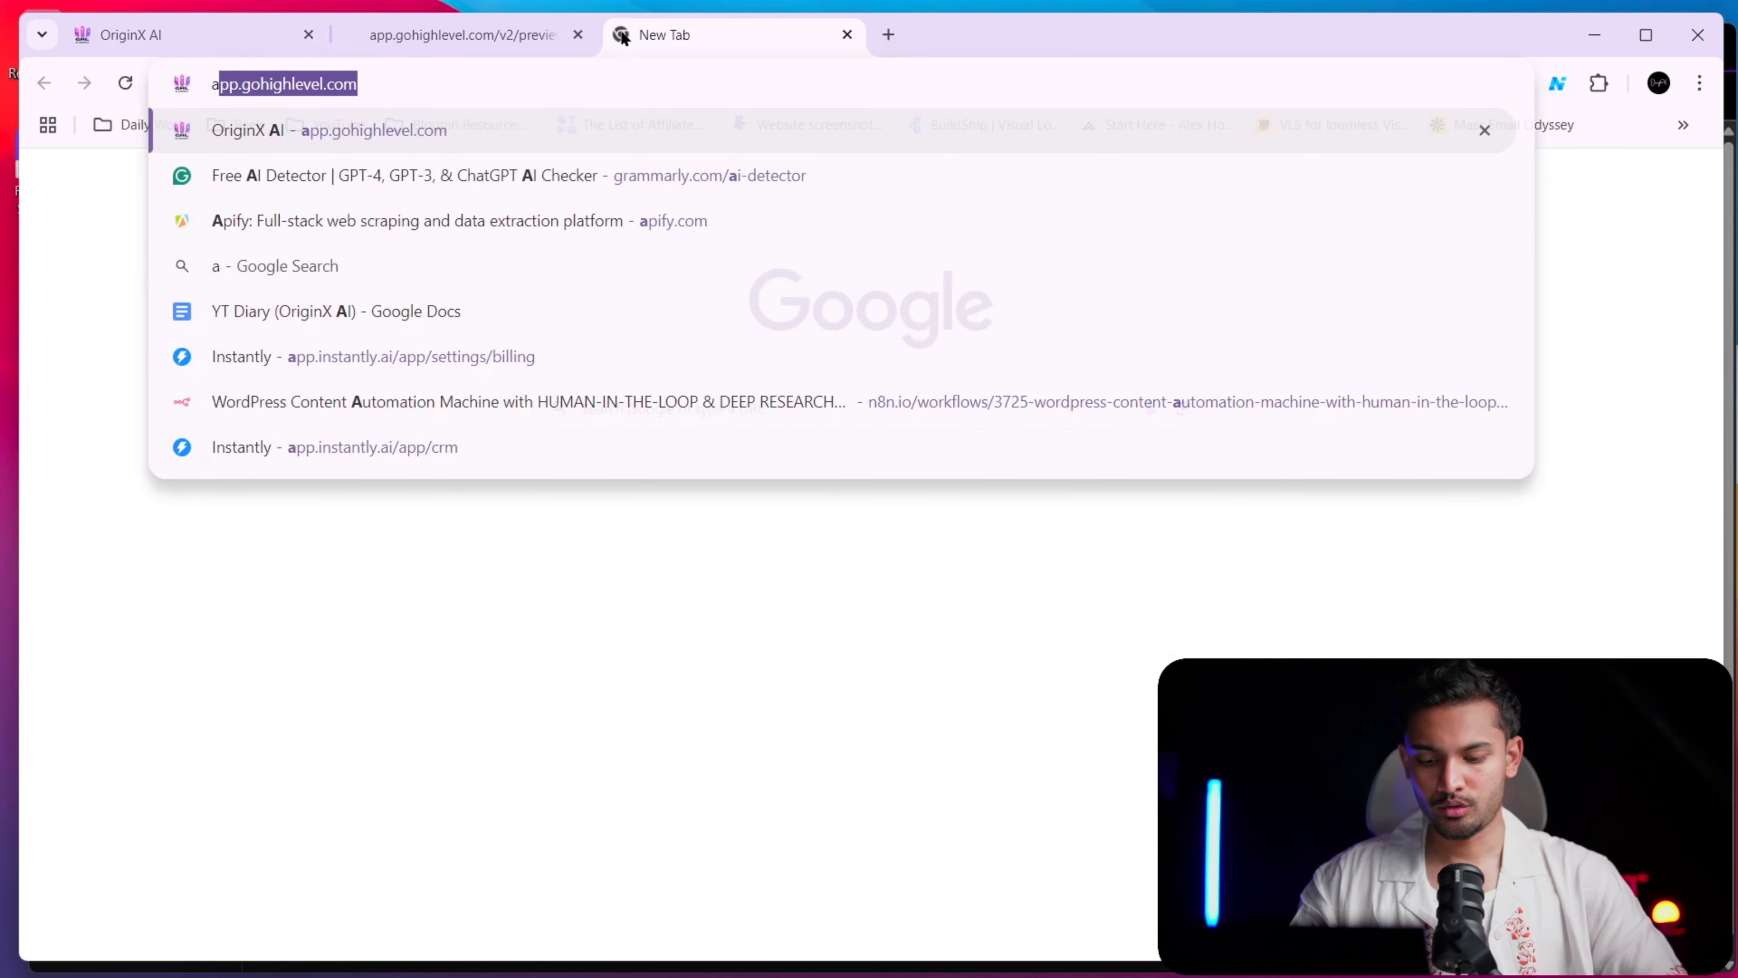
pyautogui.press('Return')
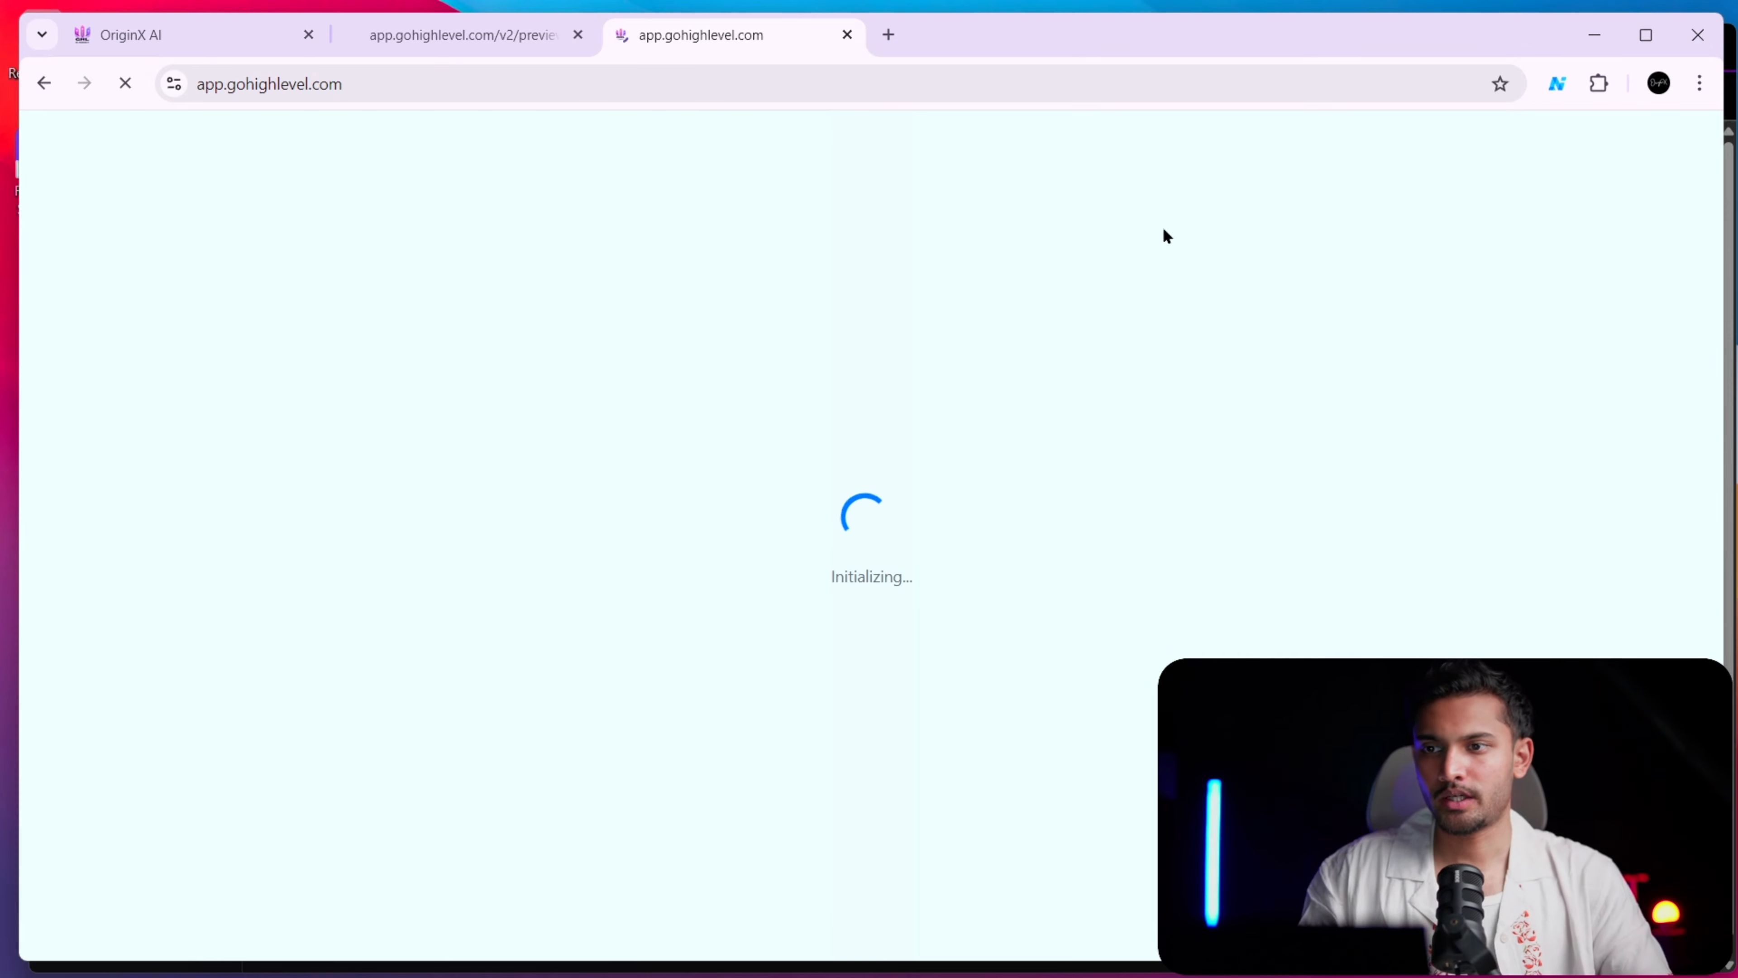
pyautogui.click(483, 36)
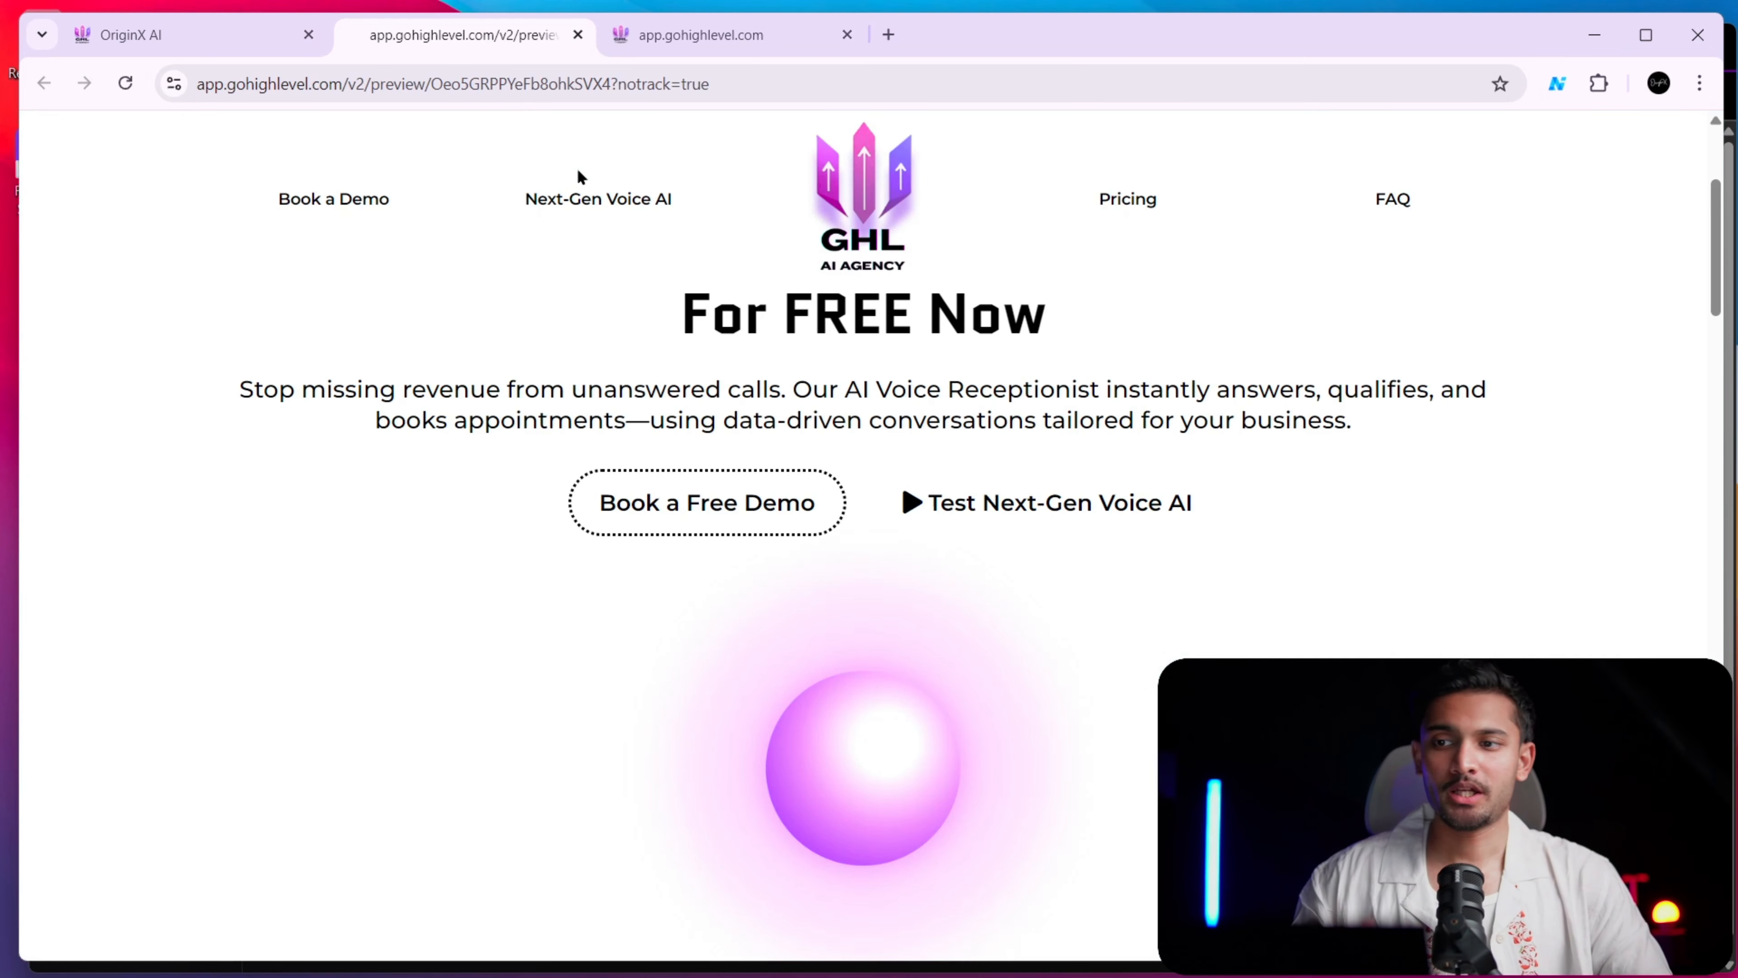
pyautogui.scroll(4, 746, 286)
pyautogui.scroll(-8, 776, 318)
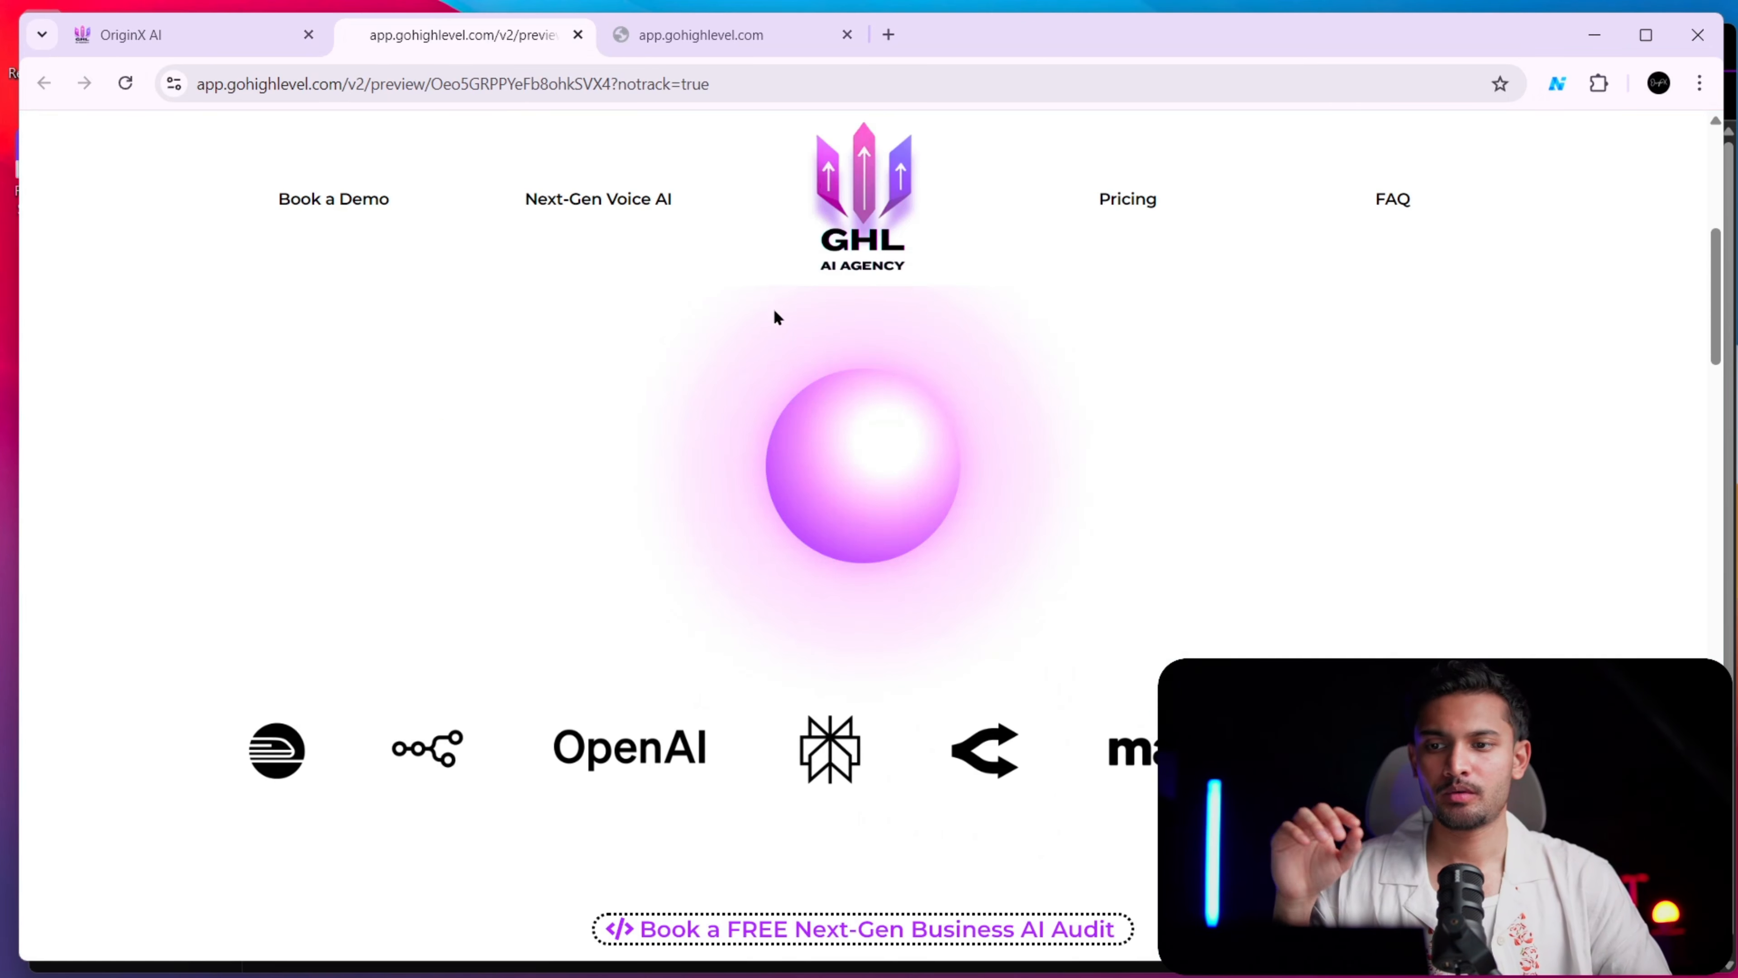
# Switch from the agency view to the GHL AI AGENCY sub-account
pyautogui.click(717, 40)
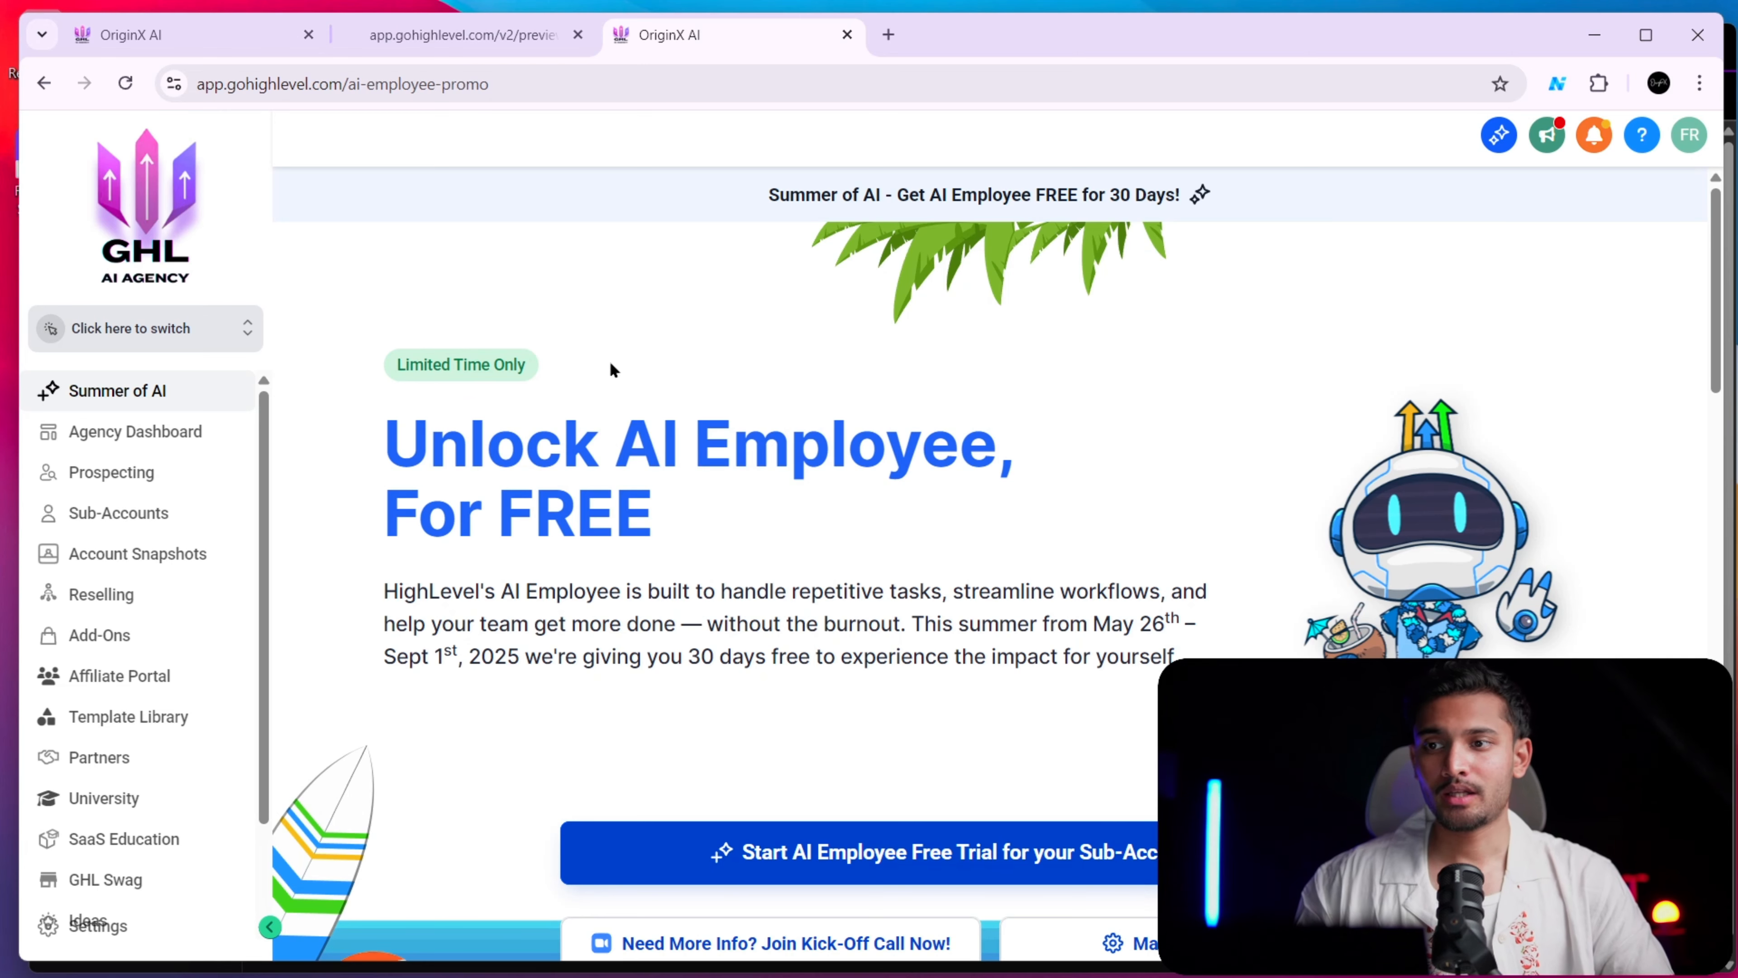
pyautogui.hotkey('ctrl', '-')
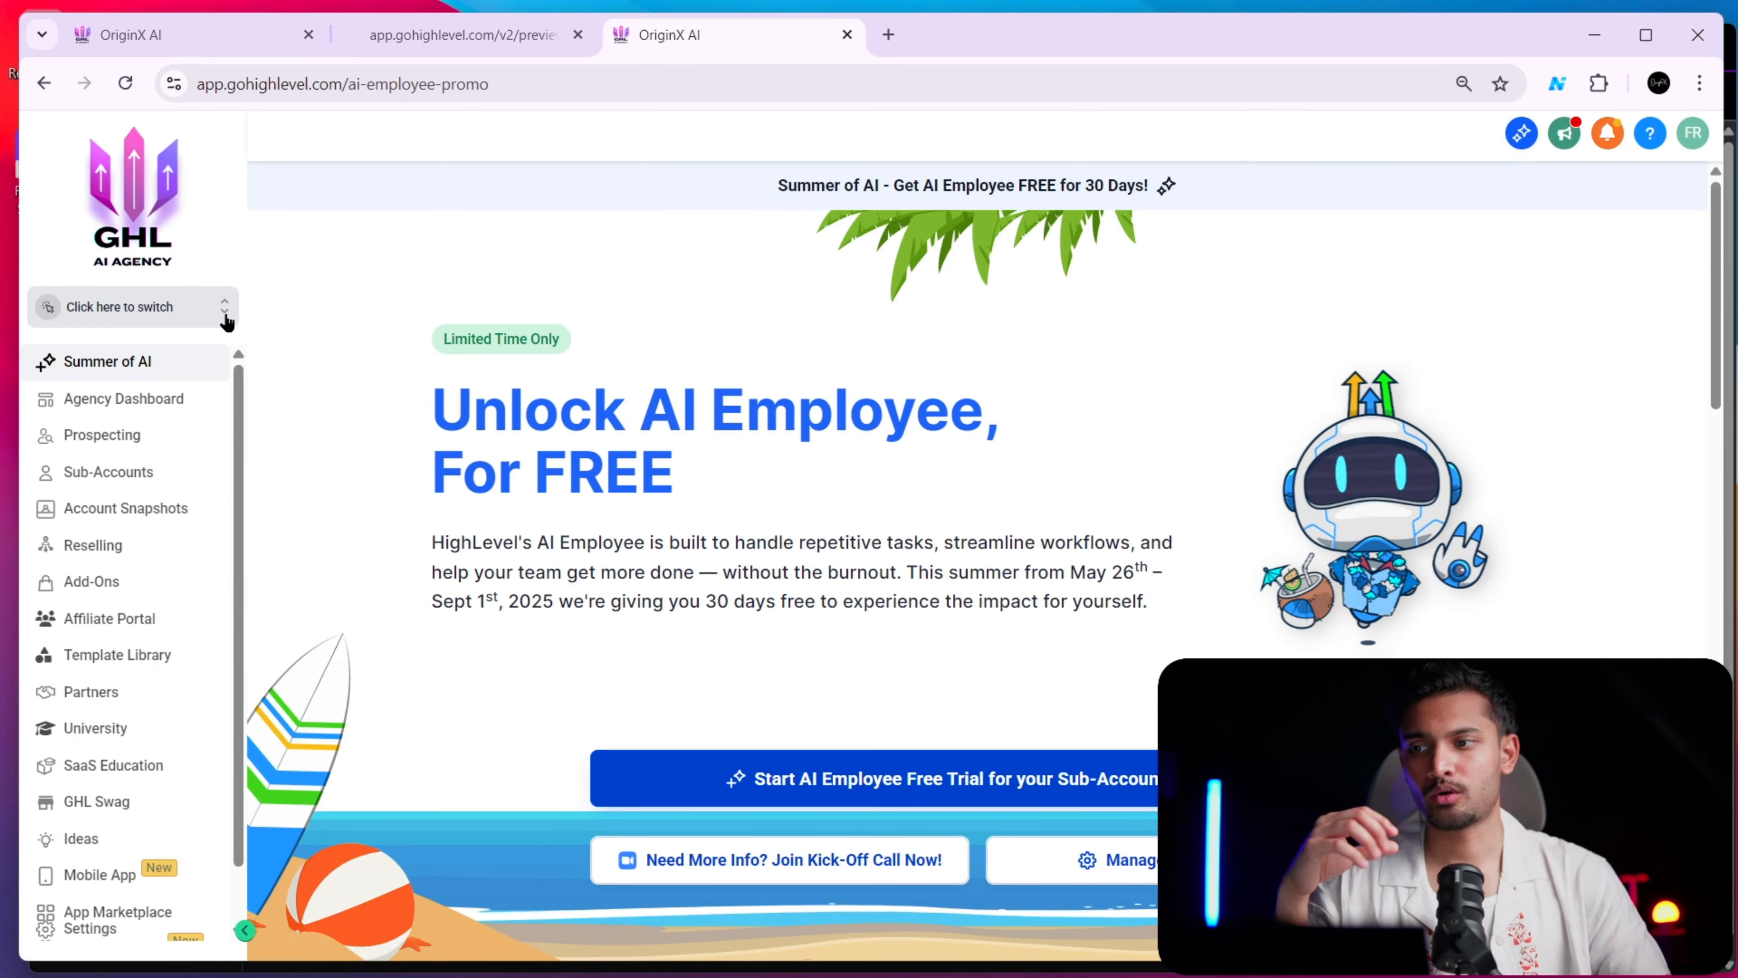
pyautogui.click(226, 319)
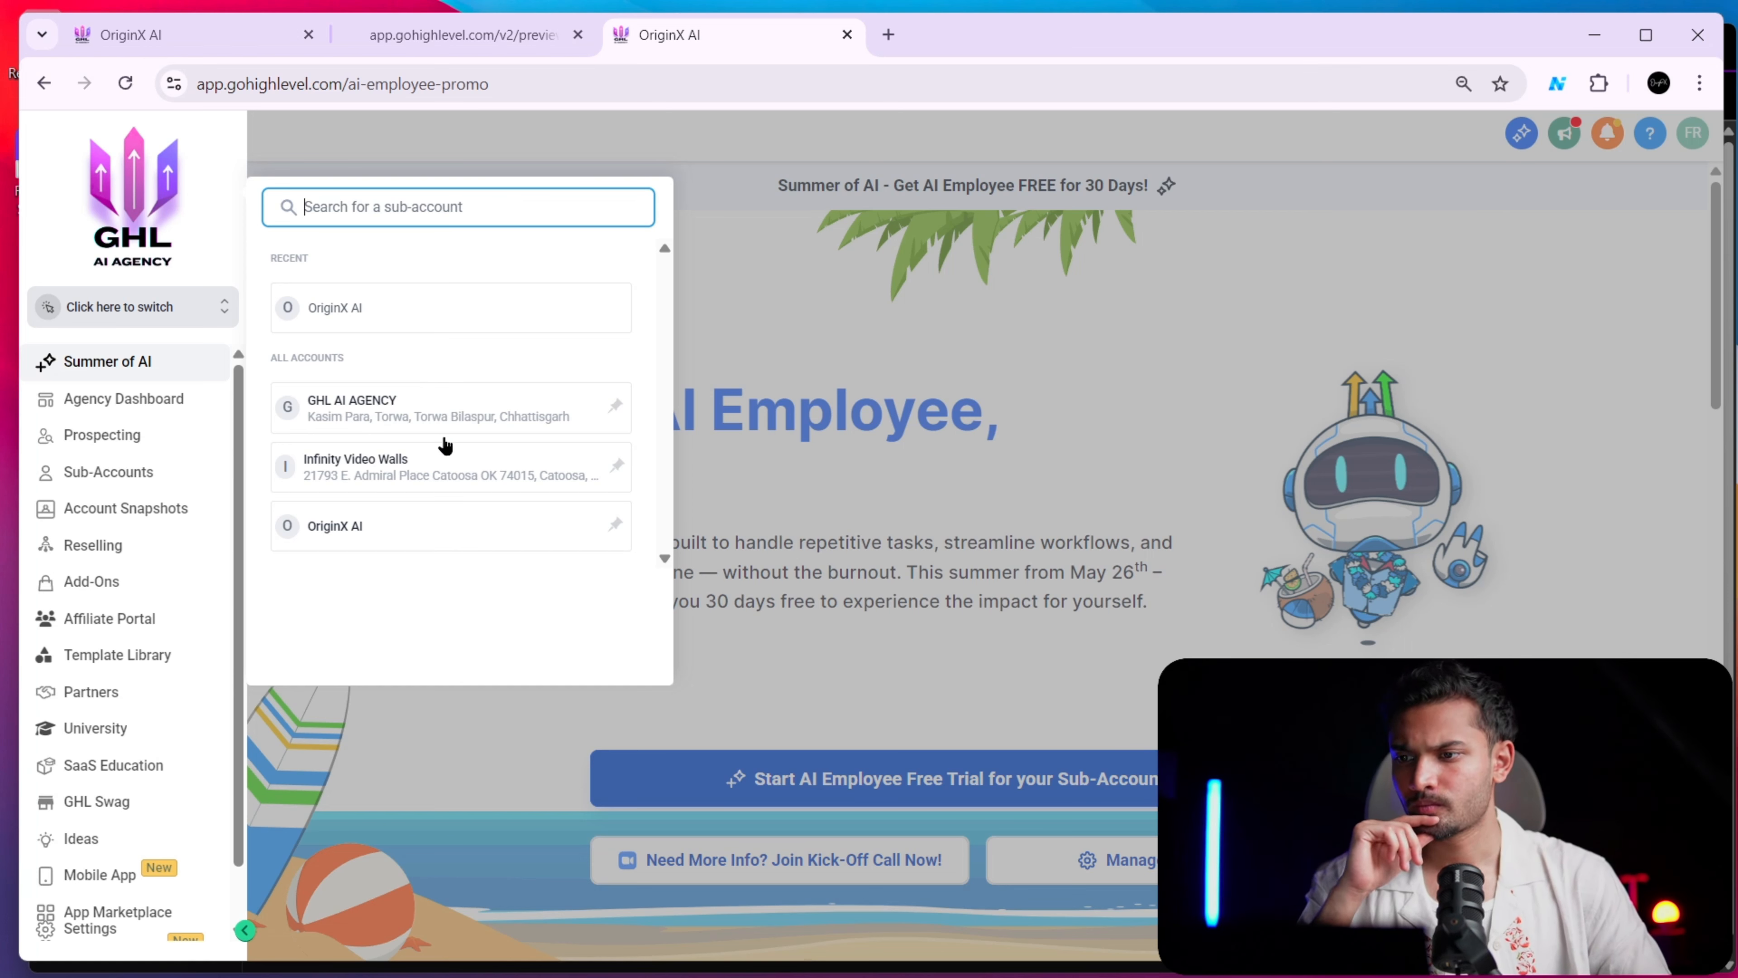
pyautogui.click(439, 414)
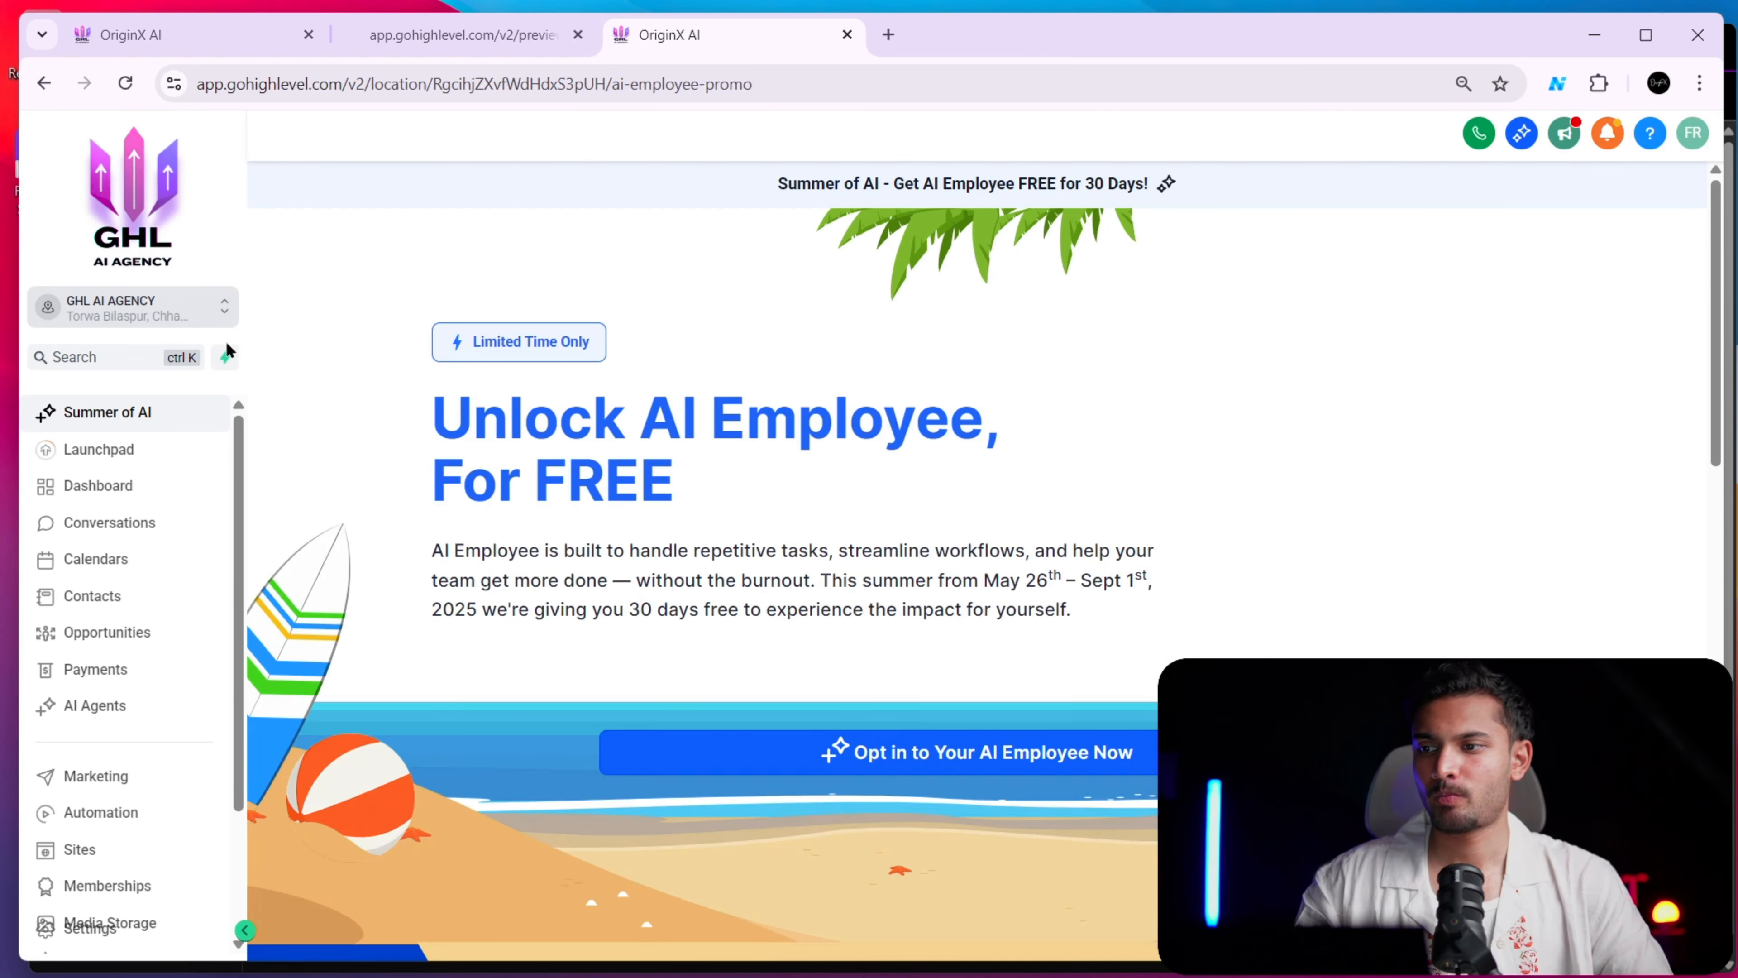
# Open the website "Voice Orb GHL AI AGENCY (white)" from the sub-account's list of websites
pyautogui.click(77, 848)
pyautogui.click(437, 176)
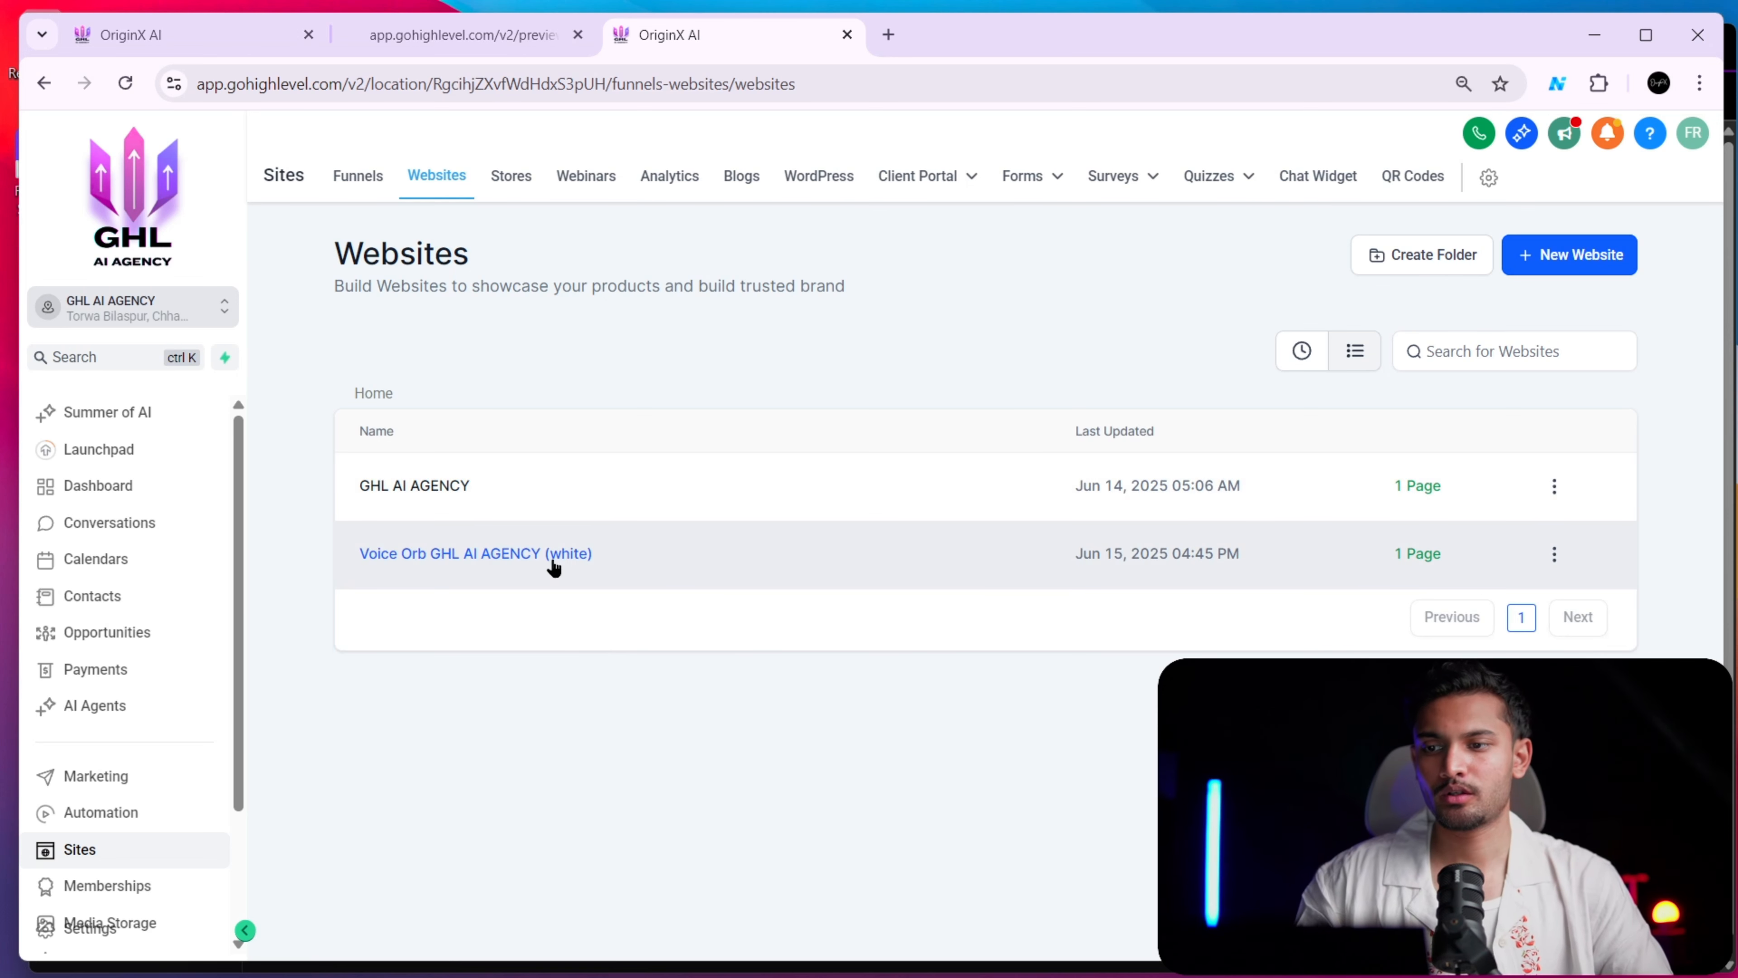
pyautogui.click(591, 551)
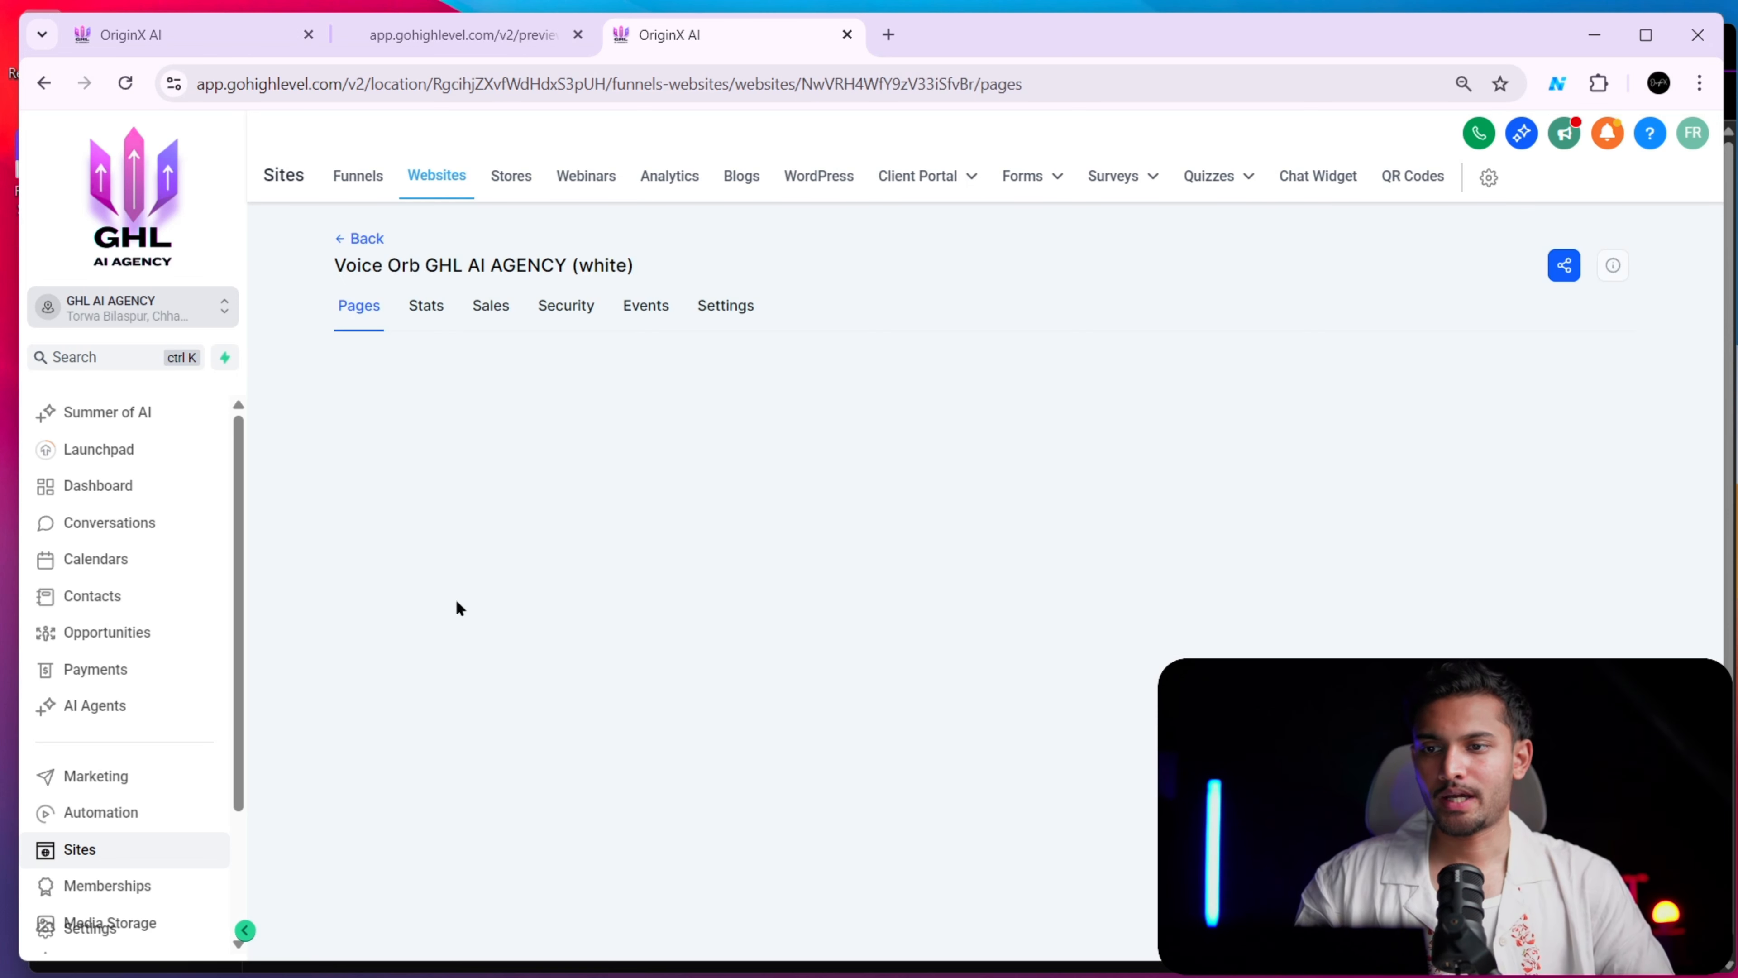
# Dismiss the SEO Meta Data settings in the page builder and compare the page with its preview
pyautogui.click(214, 34)
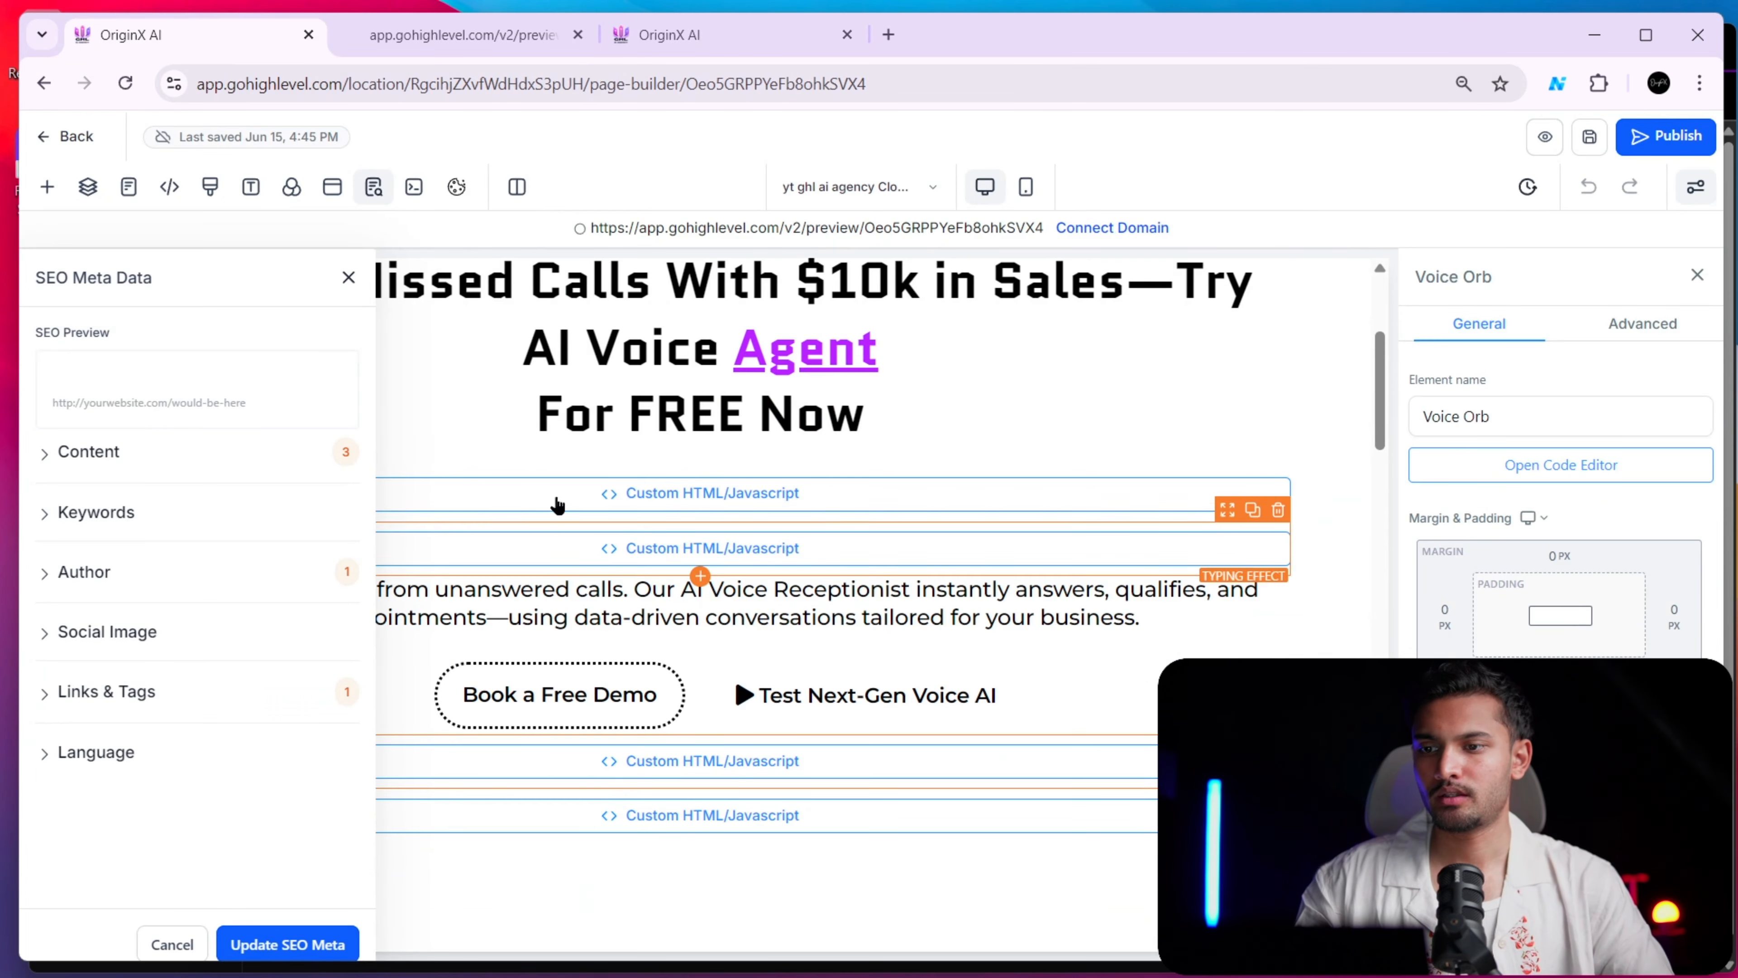
pyautogui.click(349, 279)
pyautogui.click(455, 34)
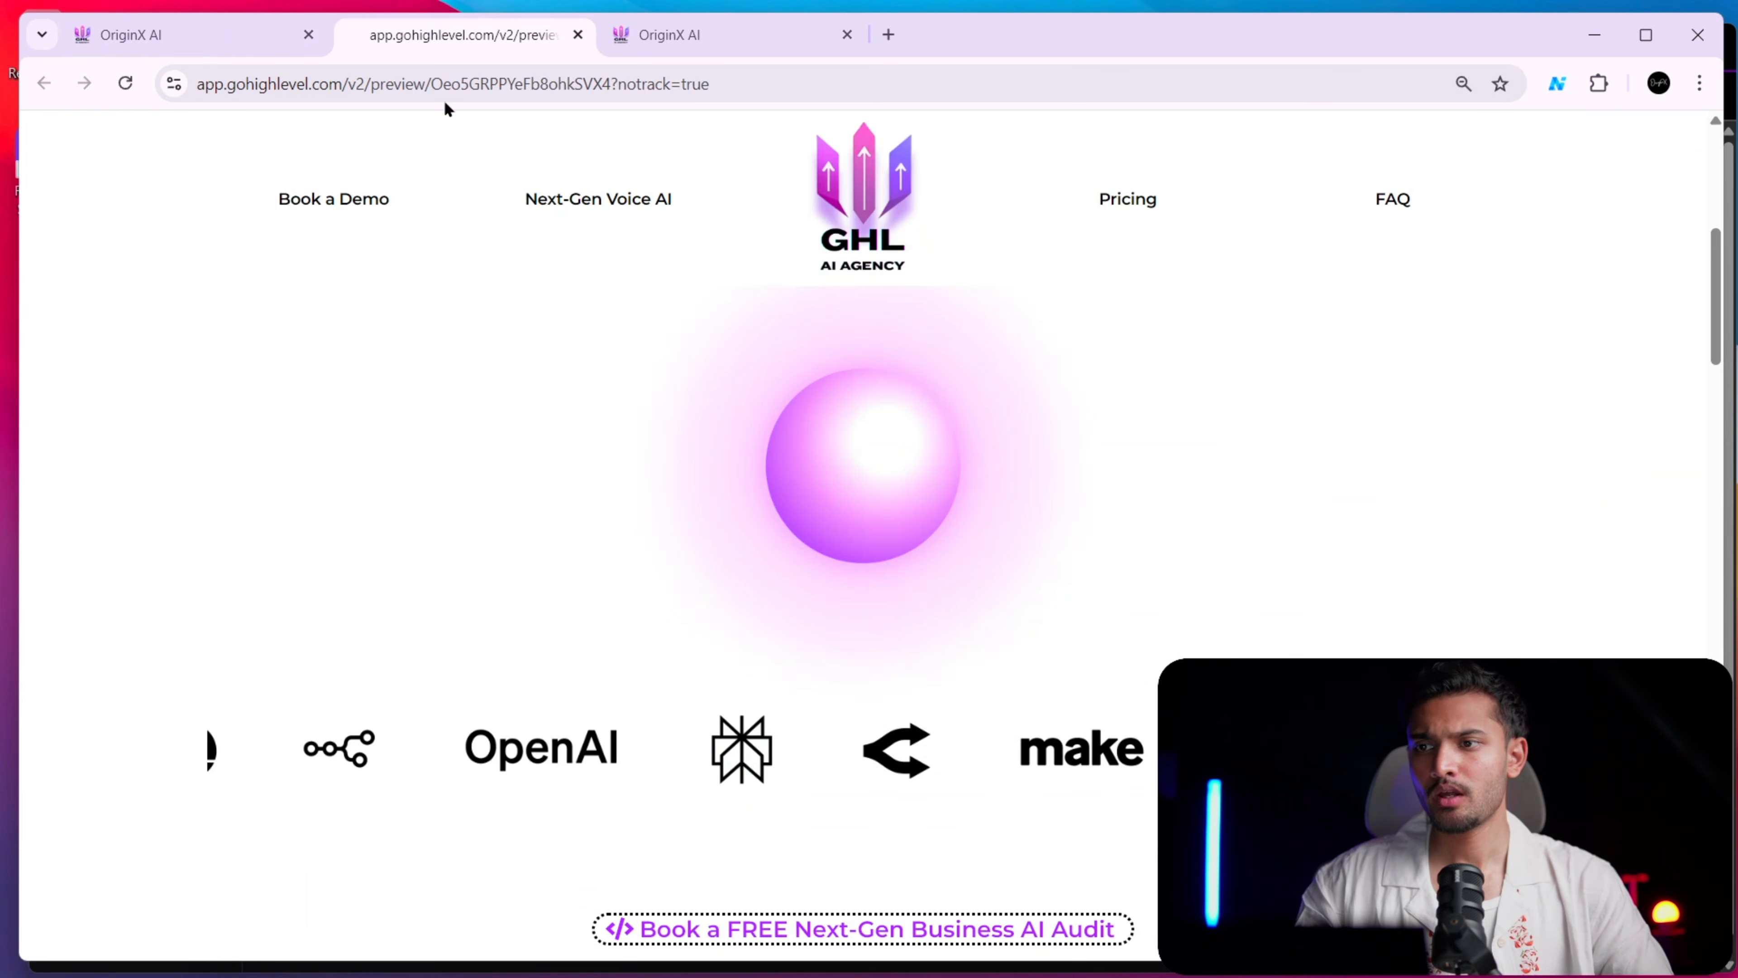
pyautogui.click(181, 37)
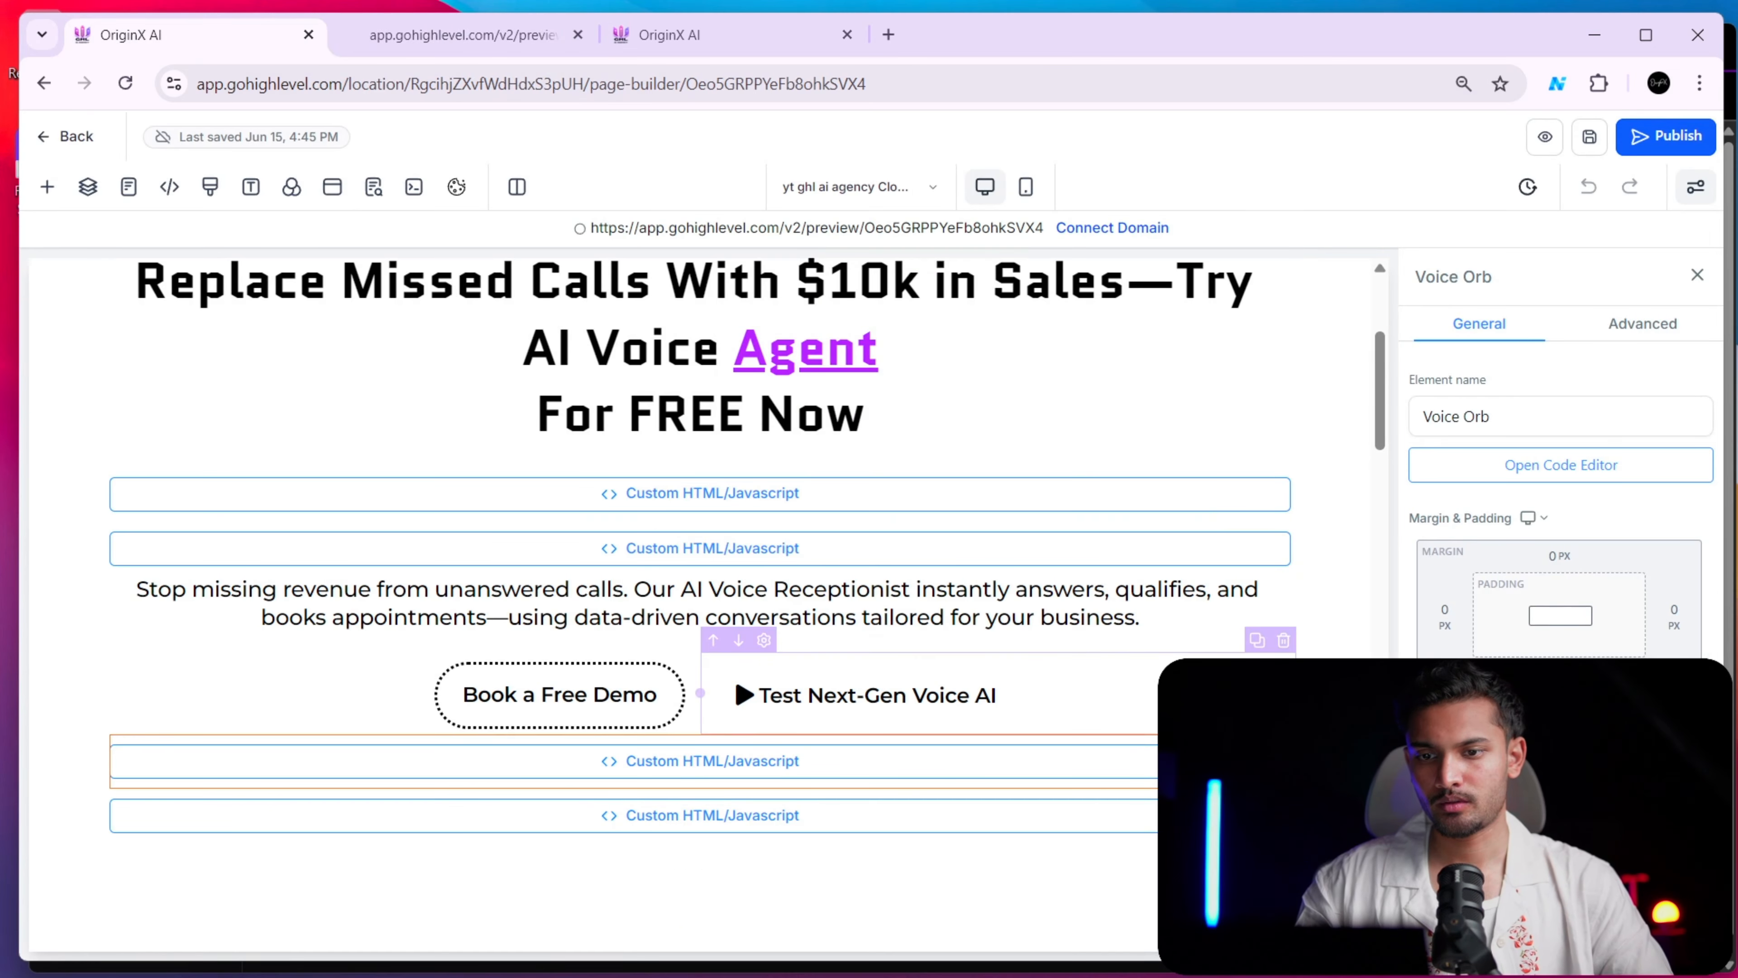
# Delete all code from the Voice Orb custom HTML/Javascript element and save the page
pyautogui.click(1559, 463)
pyautogui.hotkey('ctrl', 'a')
pyautogui.press('BackSpace')
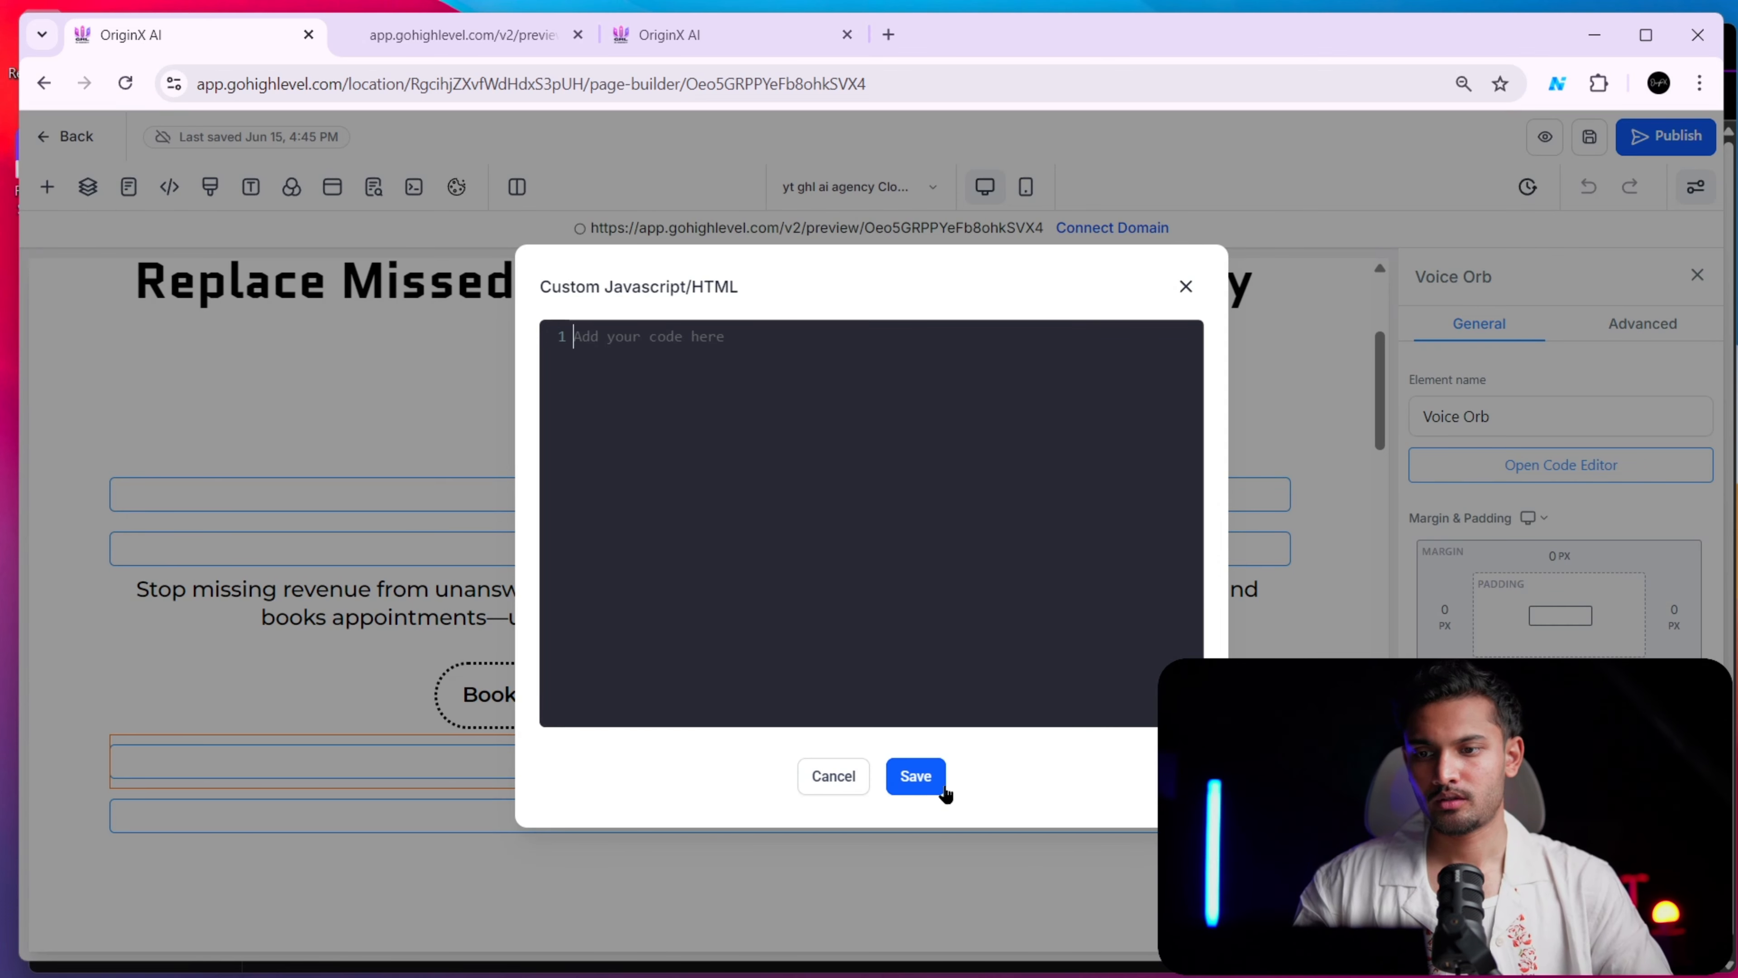
pyautogui.click(914, 776)
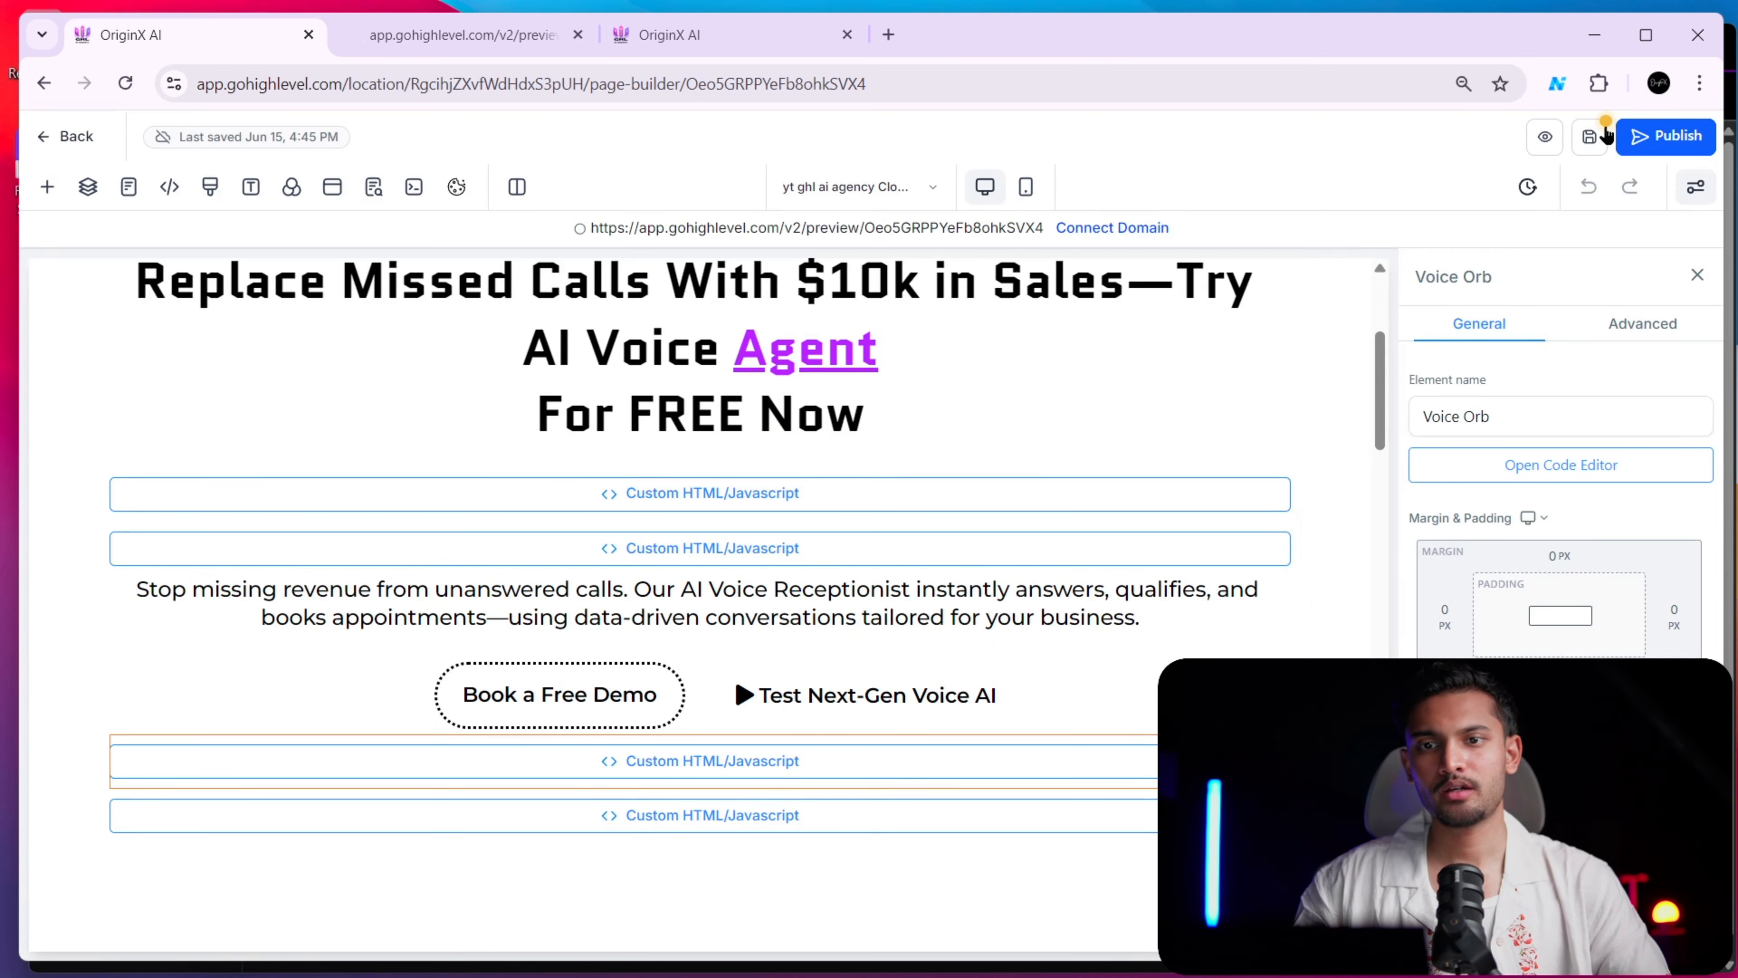
pyautogui.click(1586, 143)
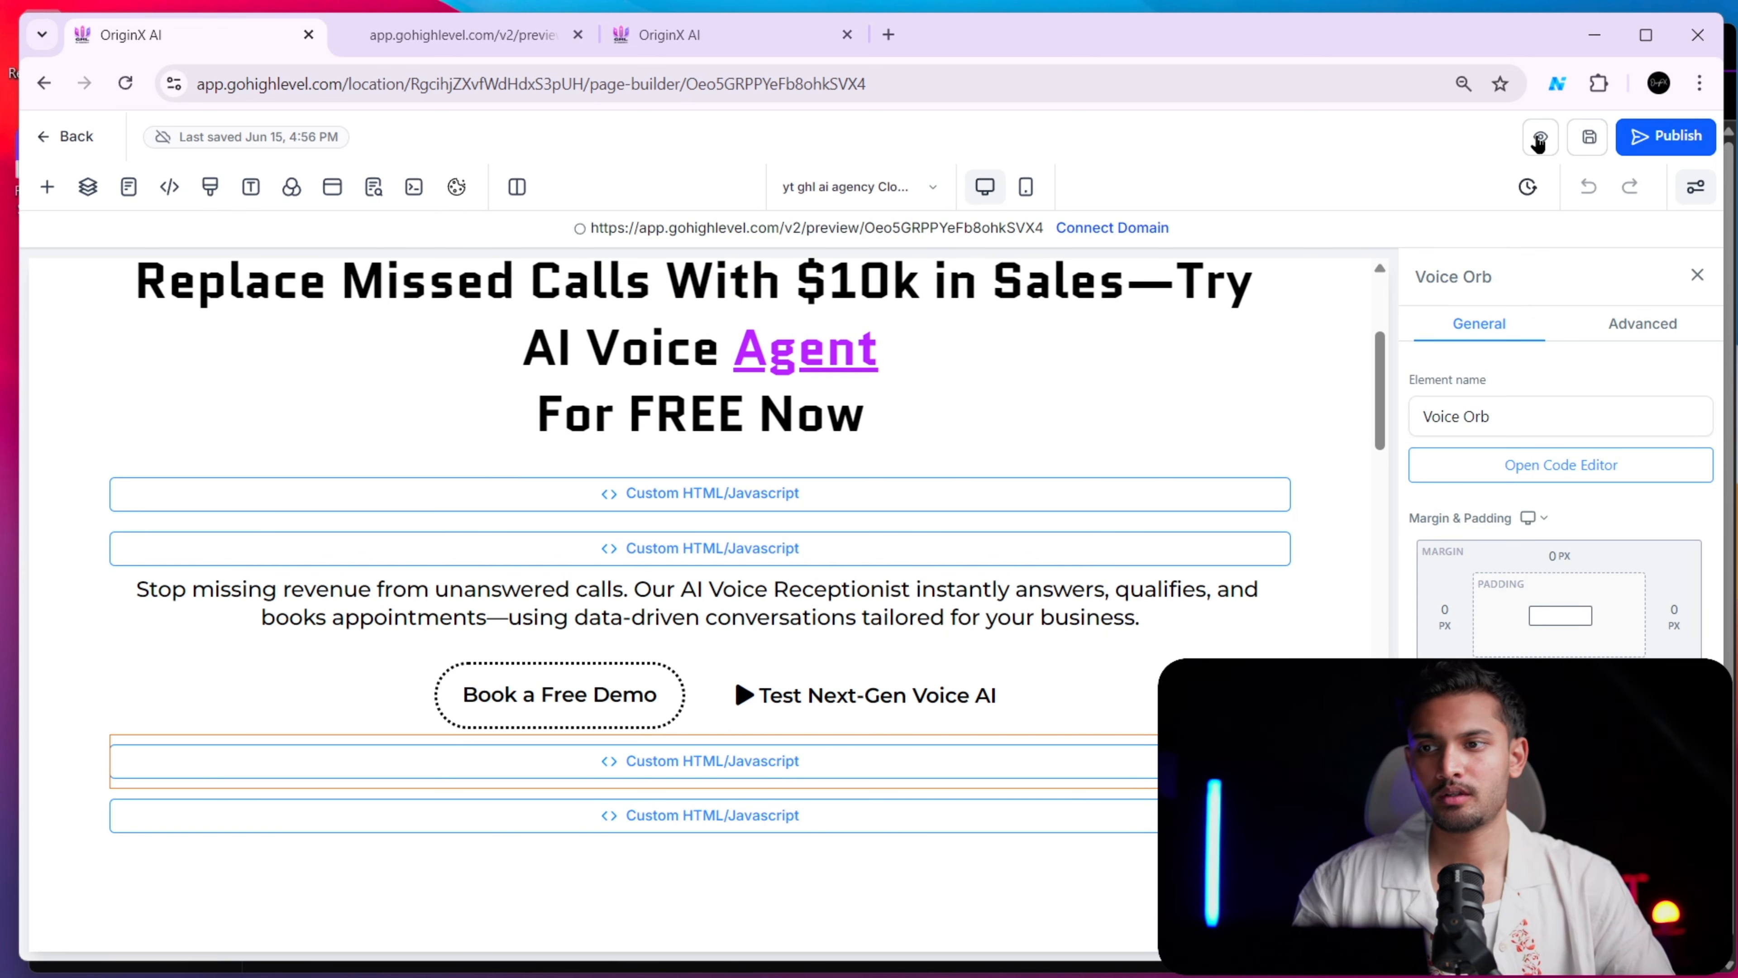
# Preview the saved page to check the area below the demo buttons, and return to the page builder
pyautogui.click(438, 35)
pyautogui.click(183, 36)
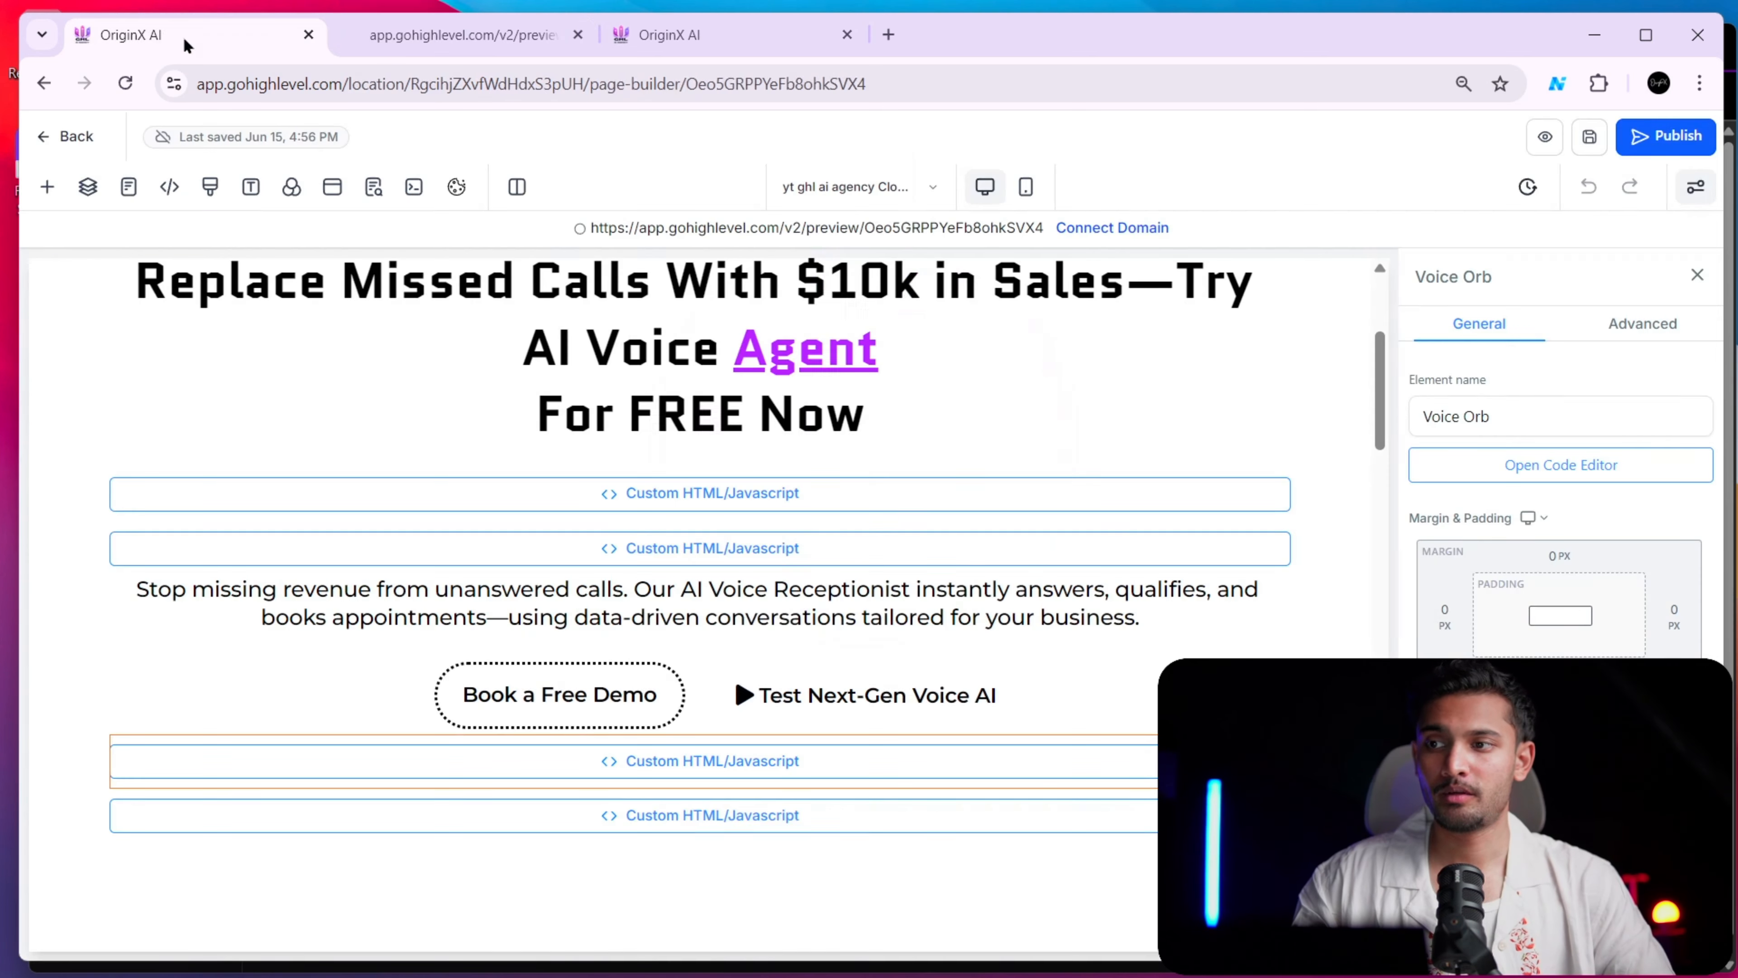
pyautogui.click(1547, 137)
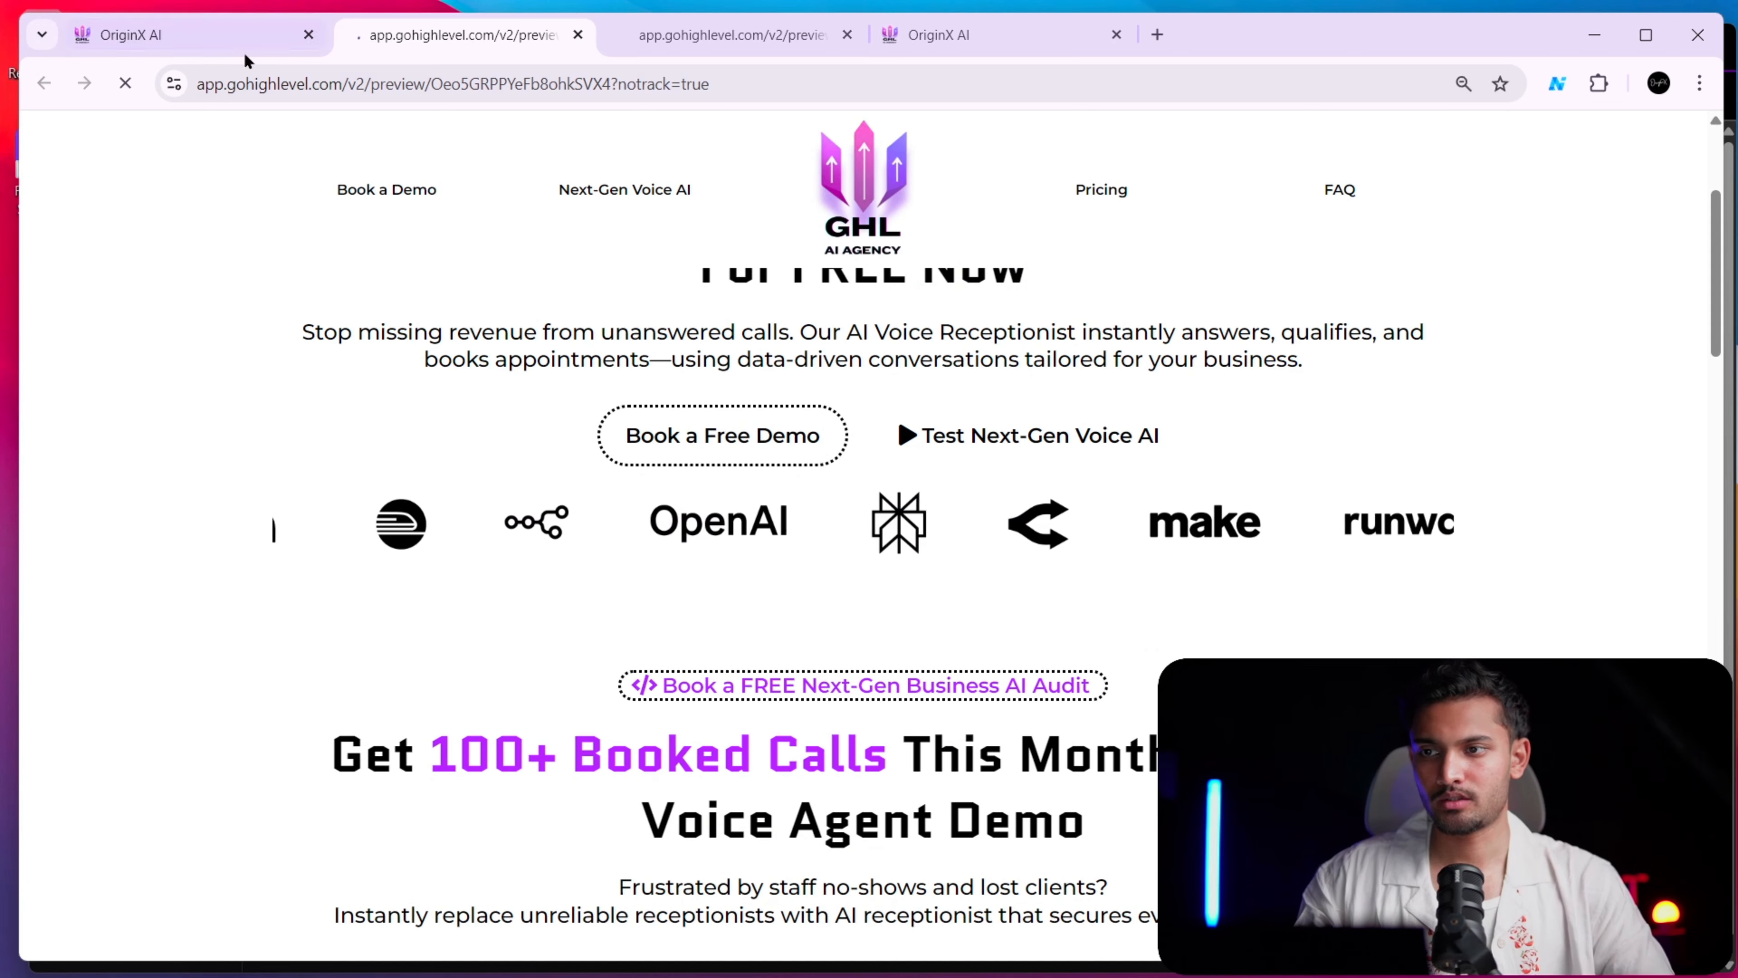
pyautogui.click(241, 37)
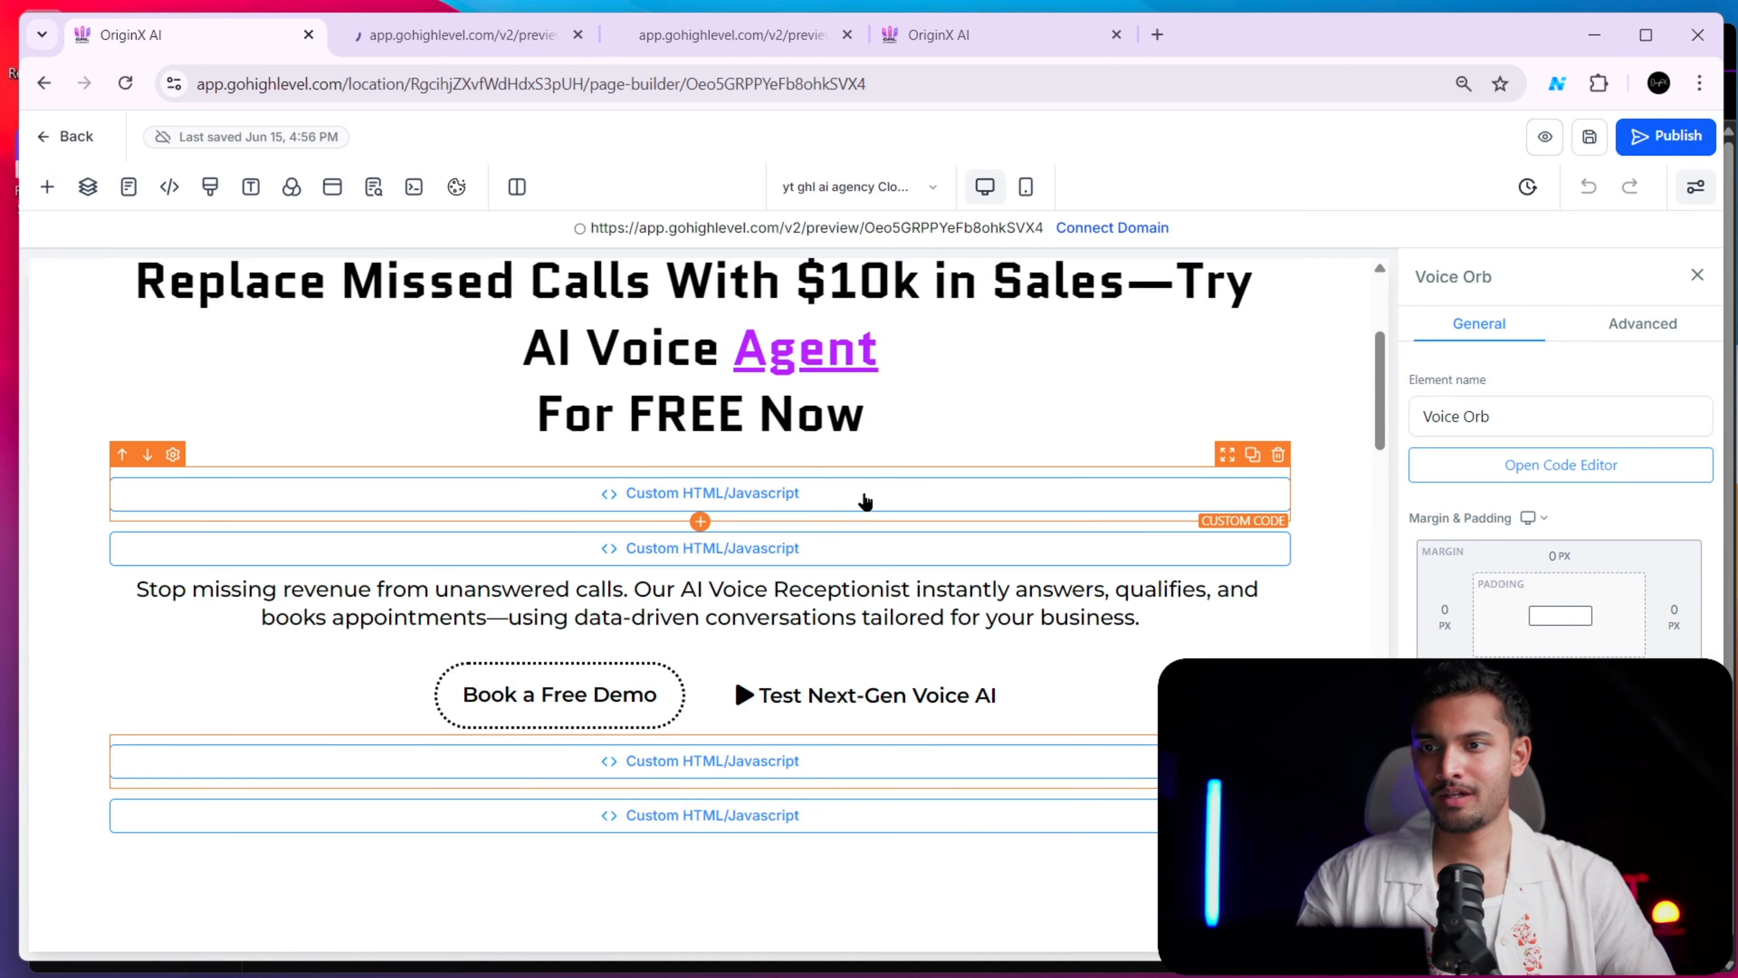
# Switch to the browser window with the Vapi dashboard and search Google for "vapi" in a new tab
pyautogui.hotkey('alt', 'Tab')
pyautogui.hotkey('alt', 'Tab')
pyautogui.hotkey('alt', 'Tab')
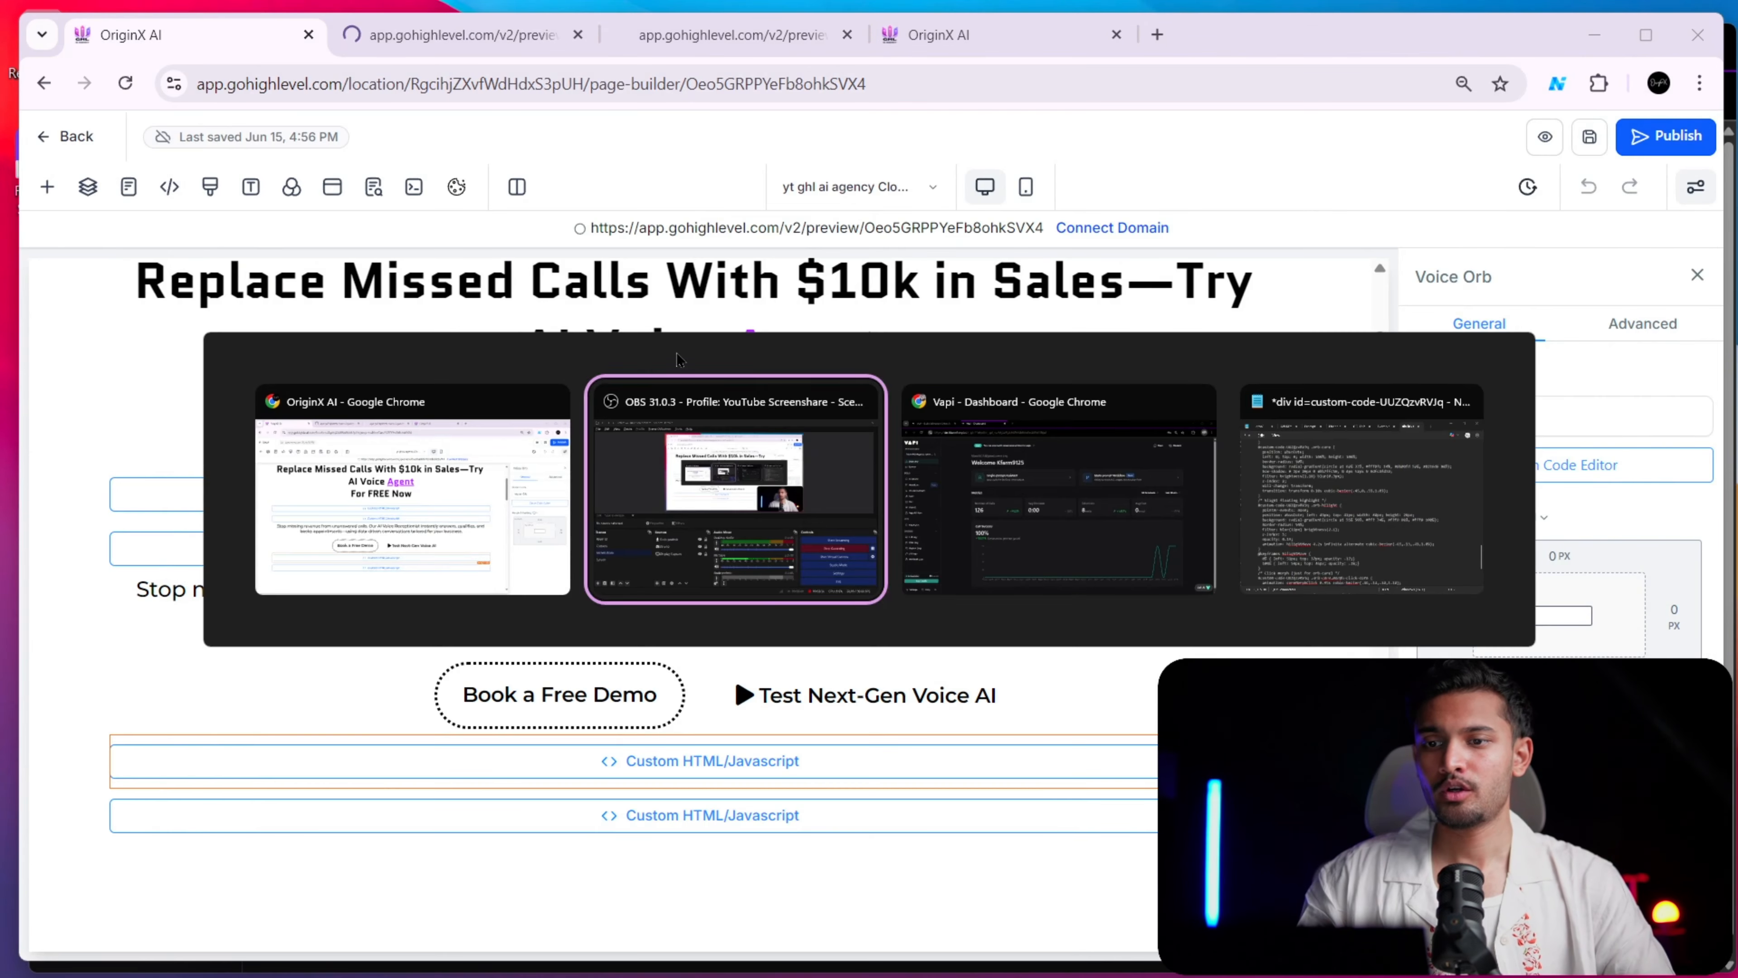
pyautogui.hotkey('alt', 'Tab')
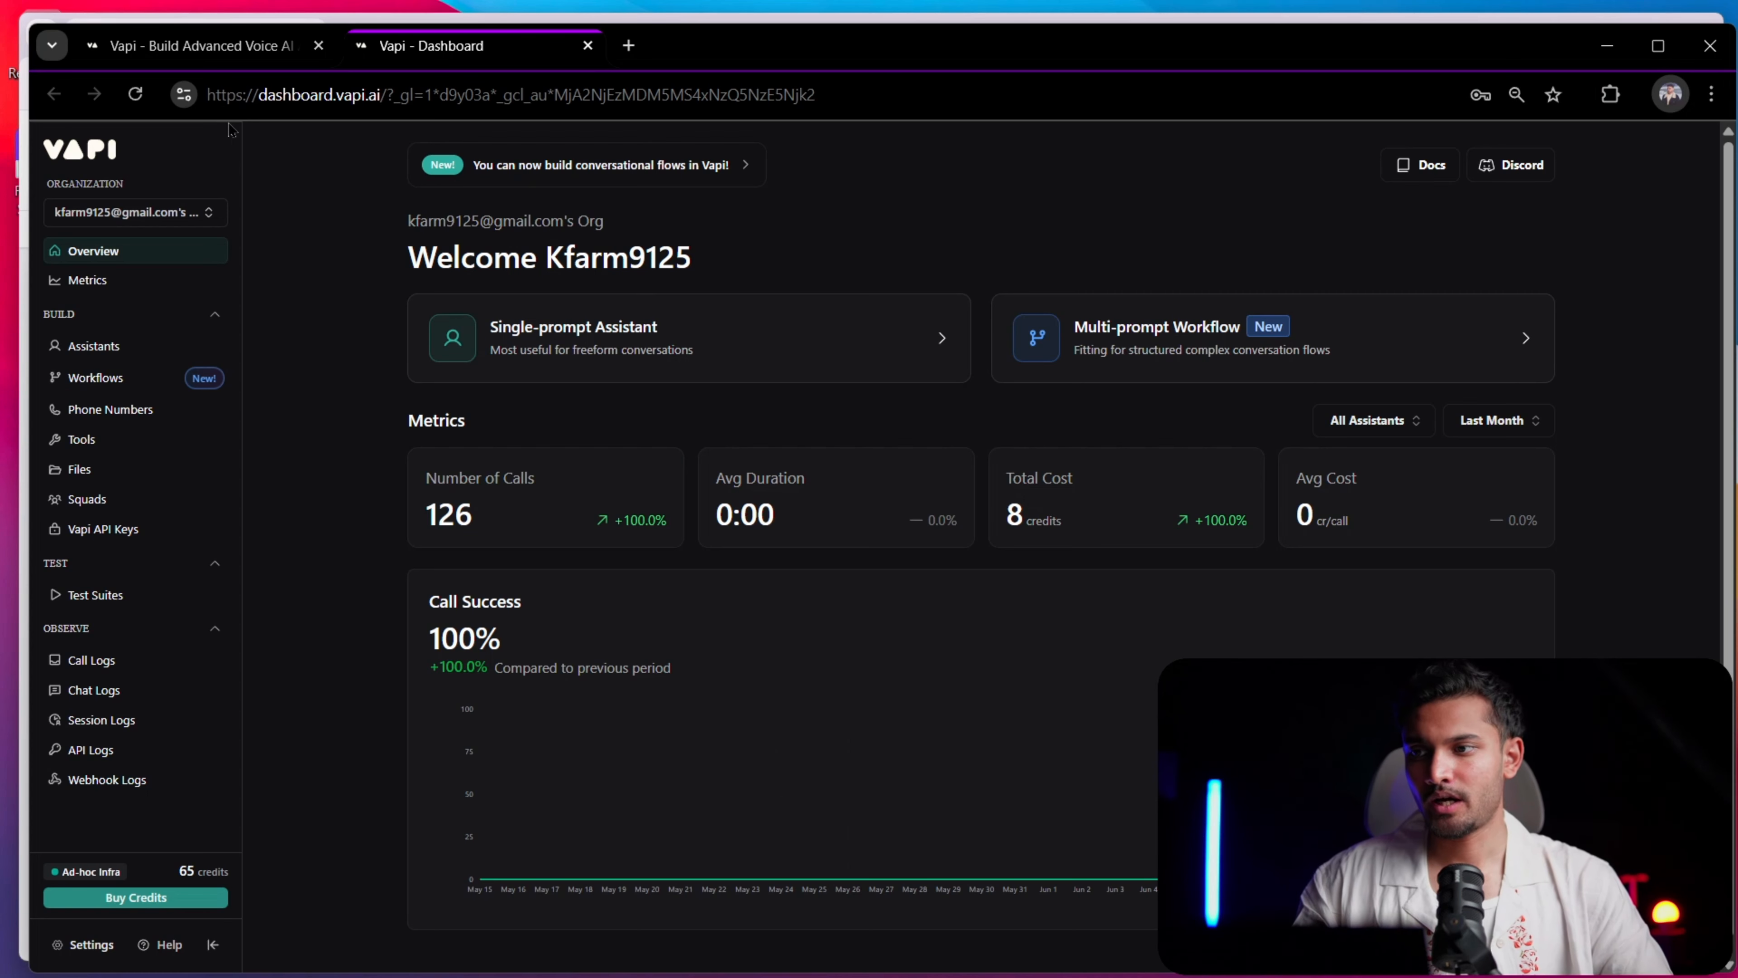
pyautogui.click(628, 45)
pyautogui.write('vapi')
pyautogui.press('Return')
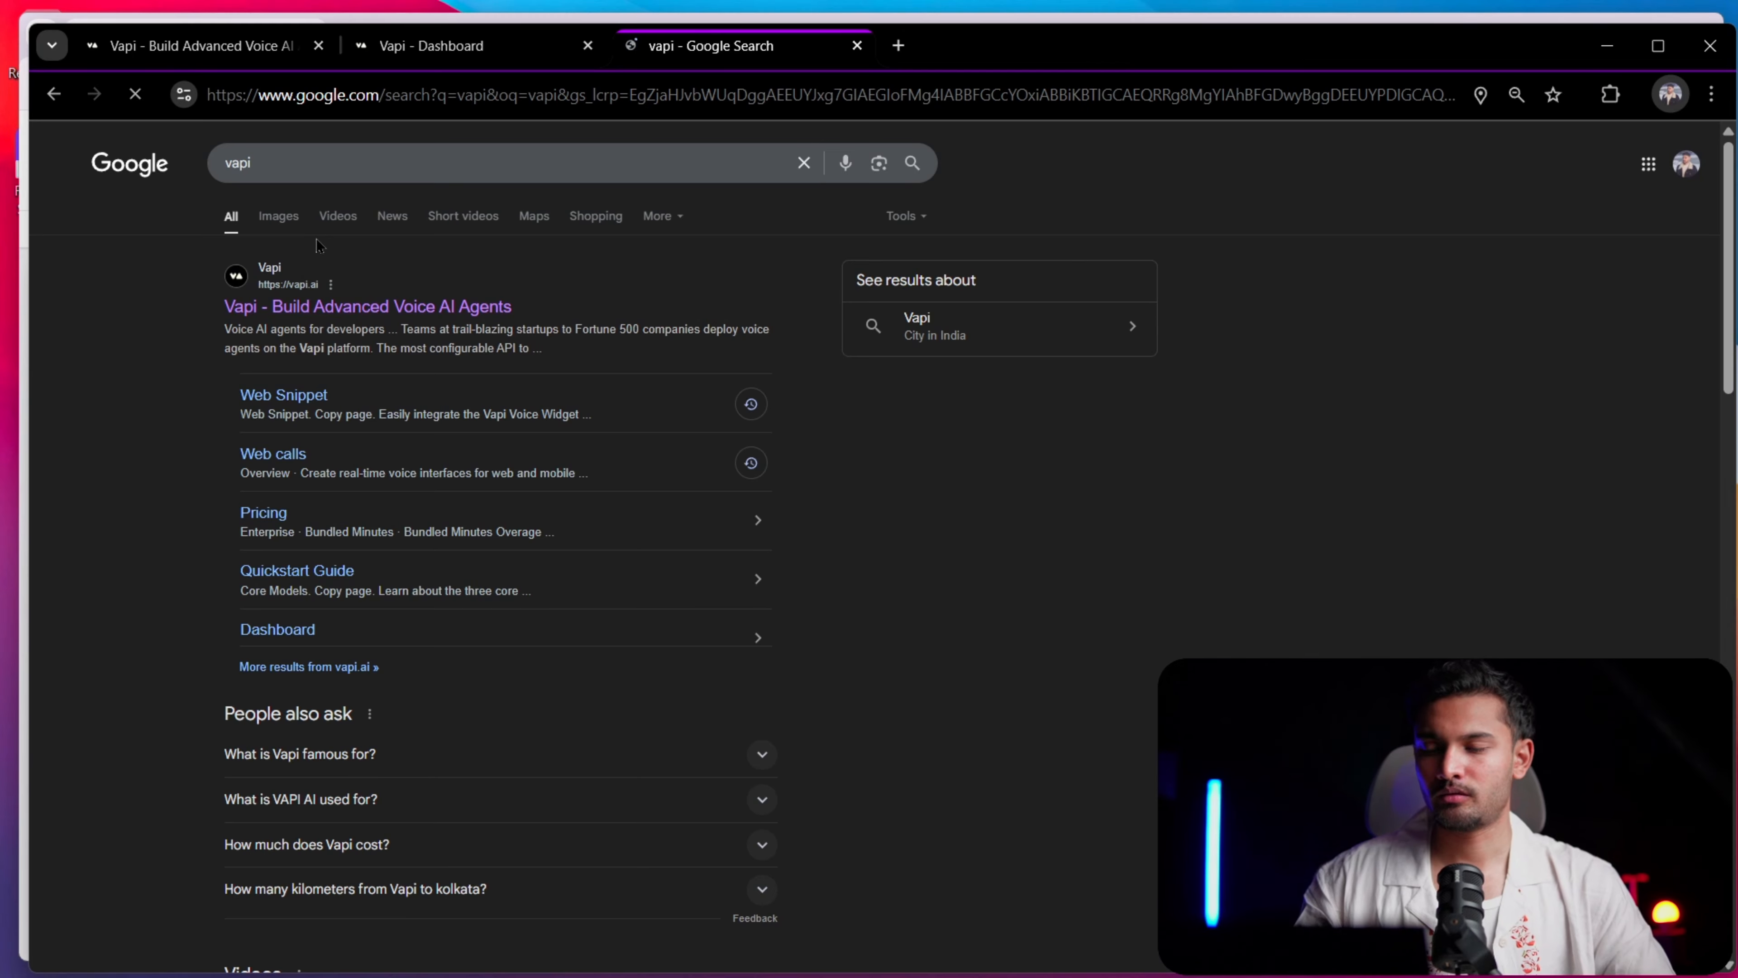
# Return from the Google results to the Vapi dashboard and open its Assistants section
pyautogui.scroll(5, 318, 237)
pyautogui.scroll(-5, 307, 356)
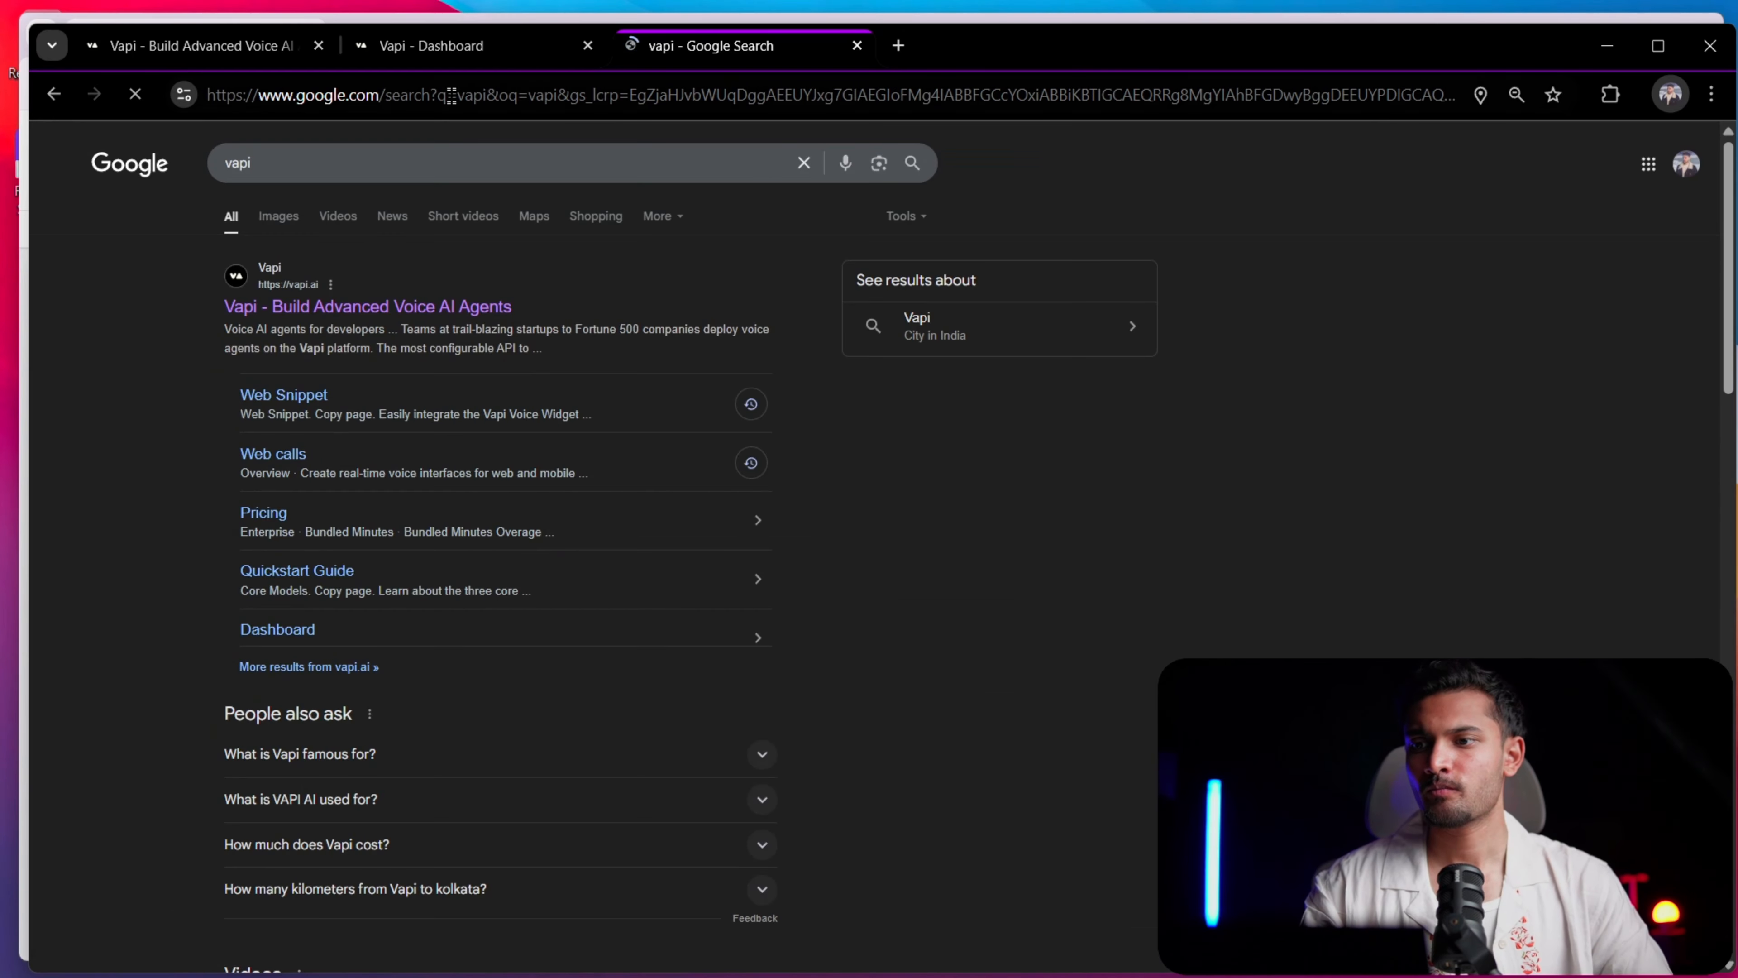
pyautogui.click(473, 47)
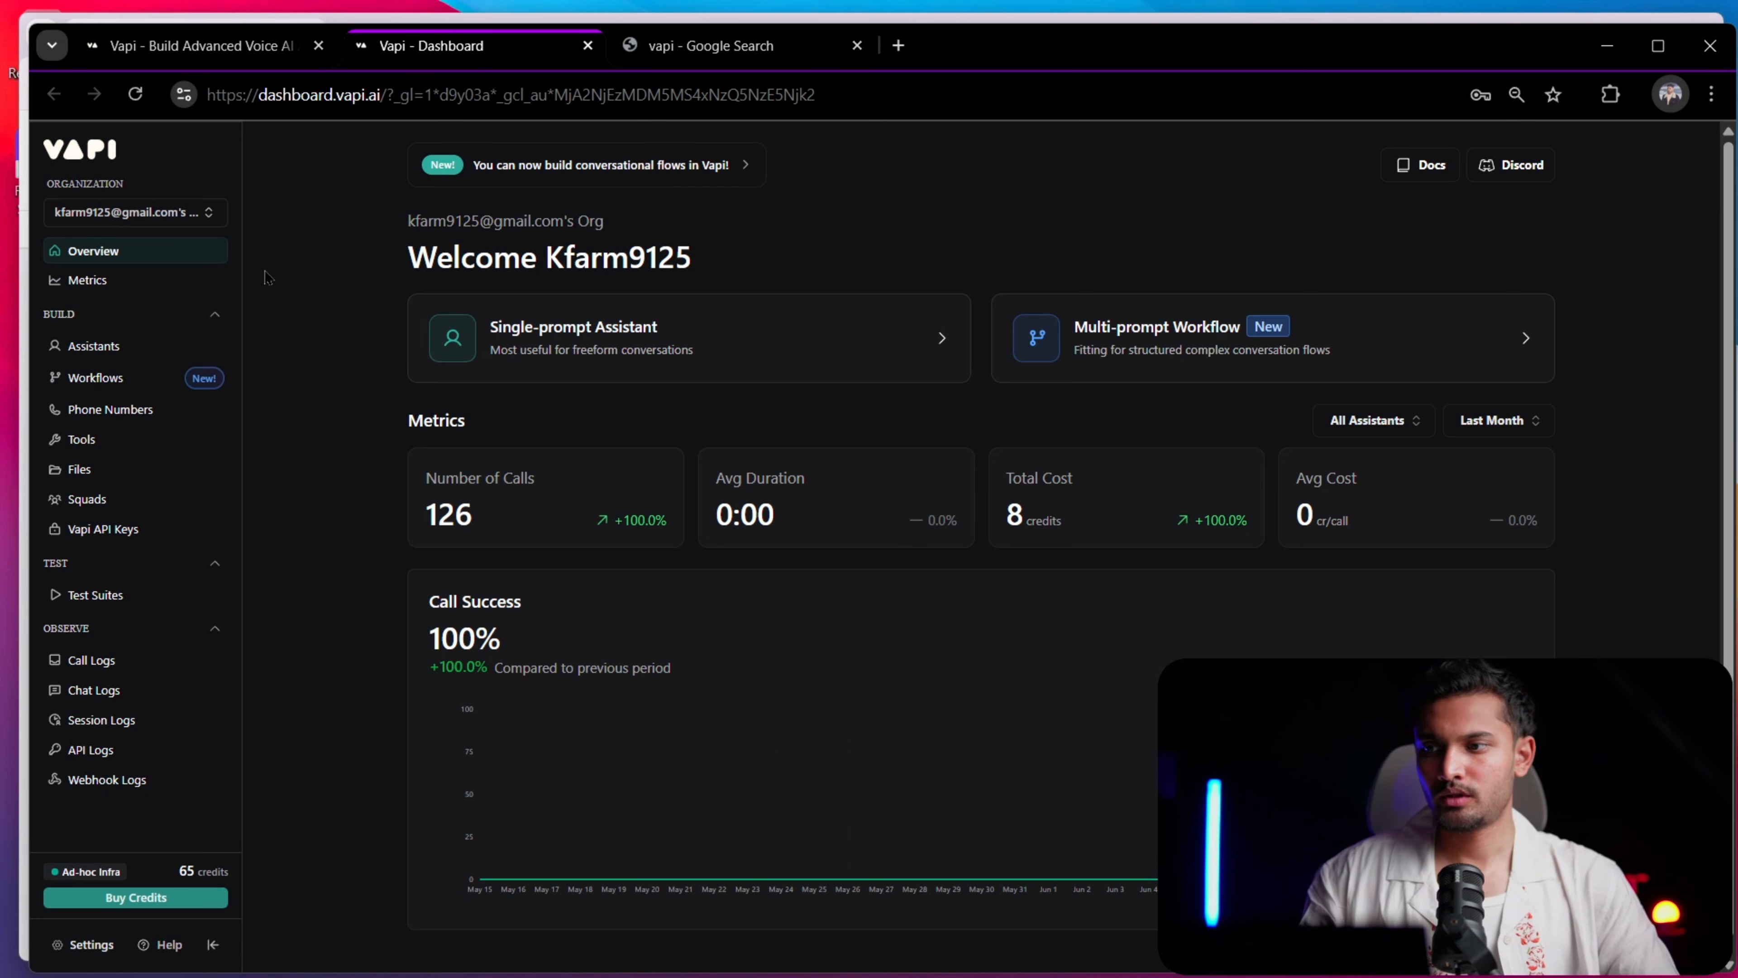
pyautogui.click(152, 344)
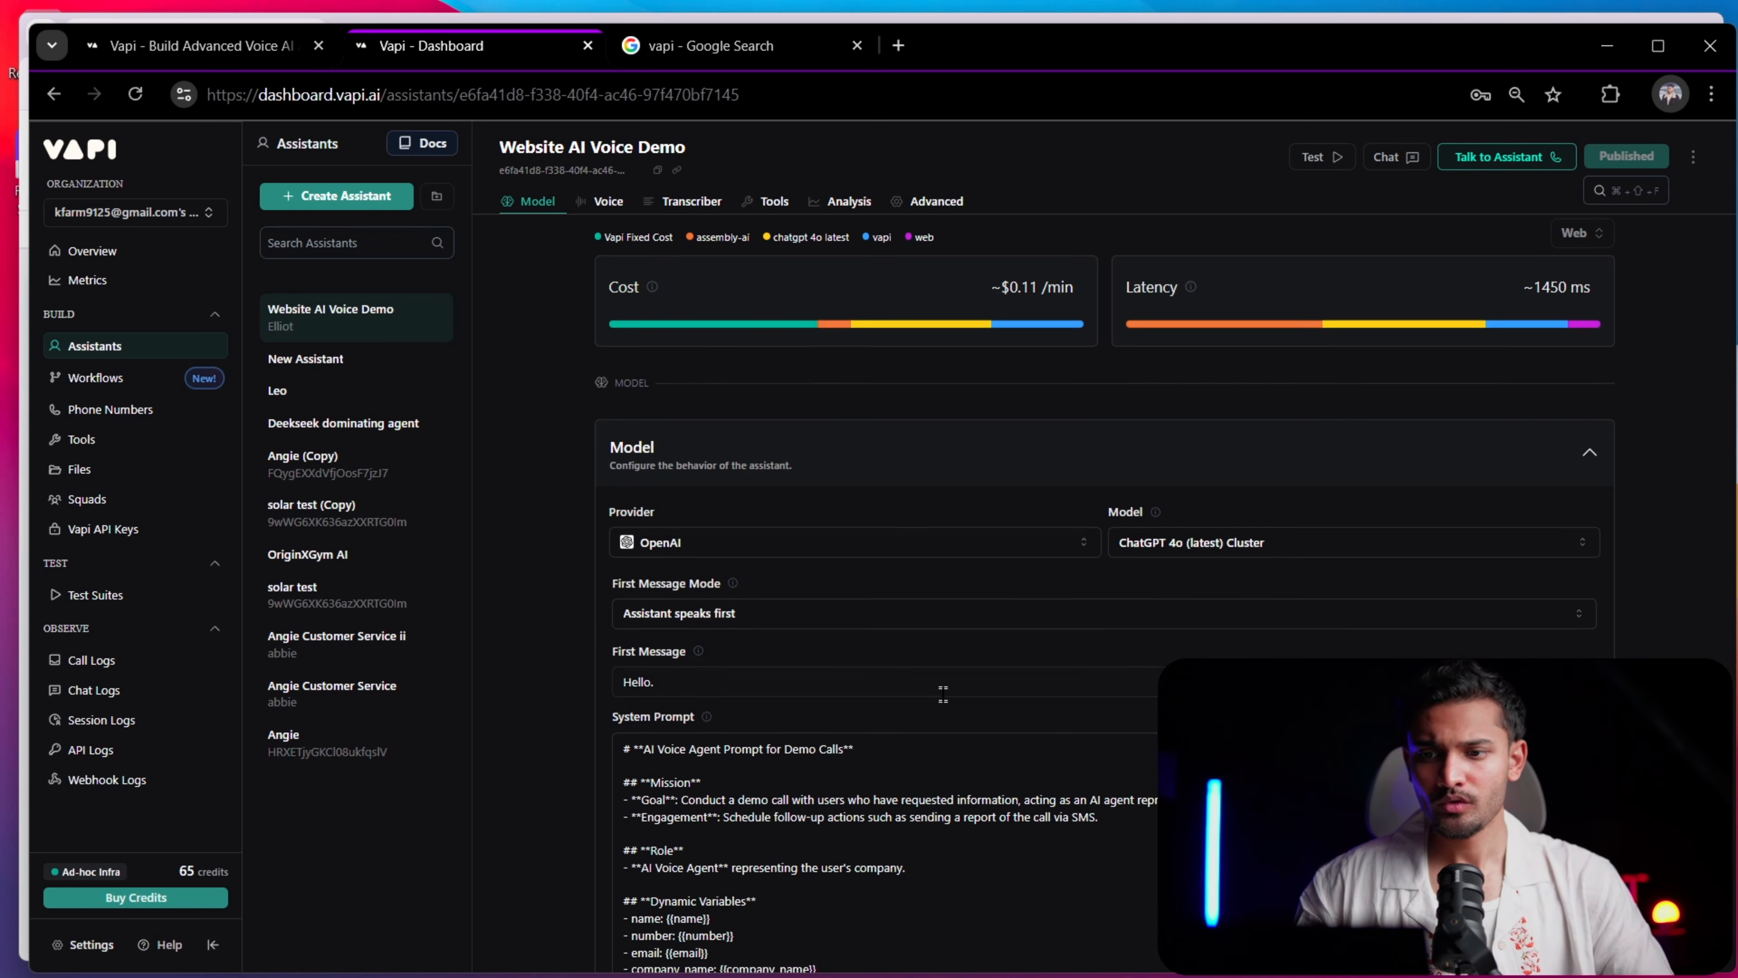
# Expand the system prompt of the Website AI Voice Demo assistant and read through its sections
pyautogui.scroll(-4, 917, 359)
pyautogui.scroll(-5, 1439, 558)
pyautogui.scroll(5, 1439, 558)
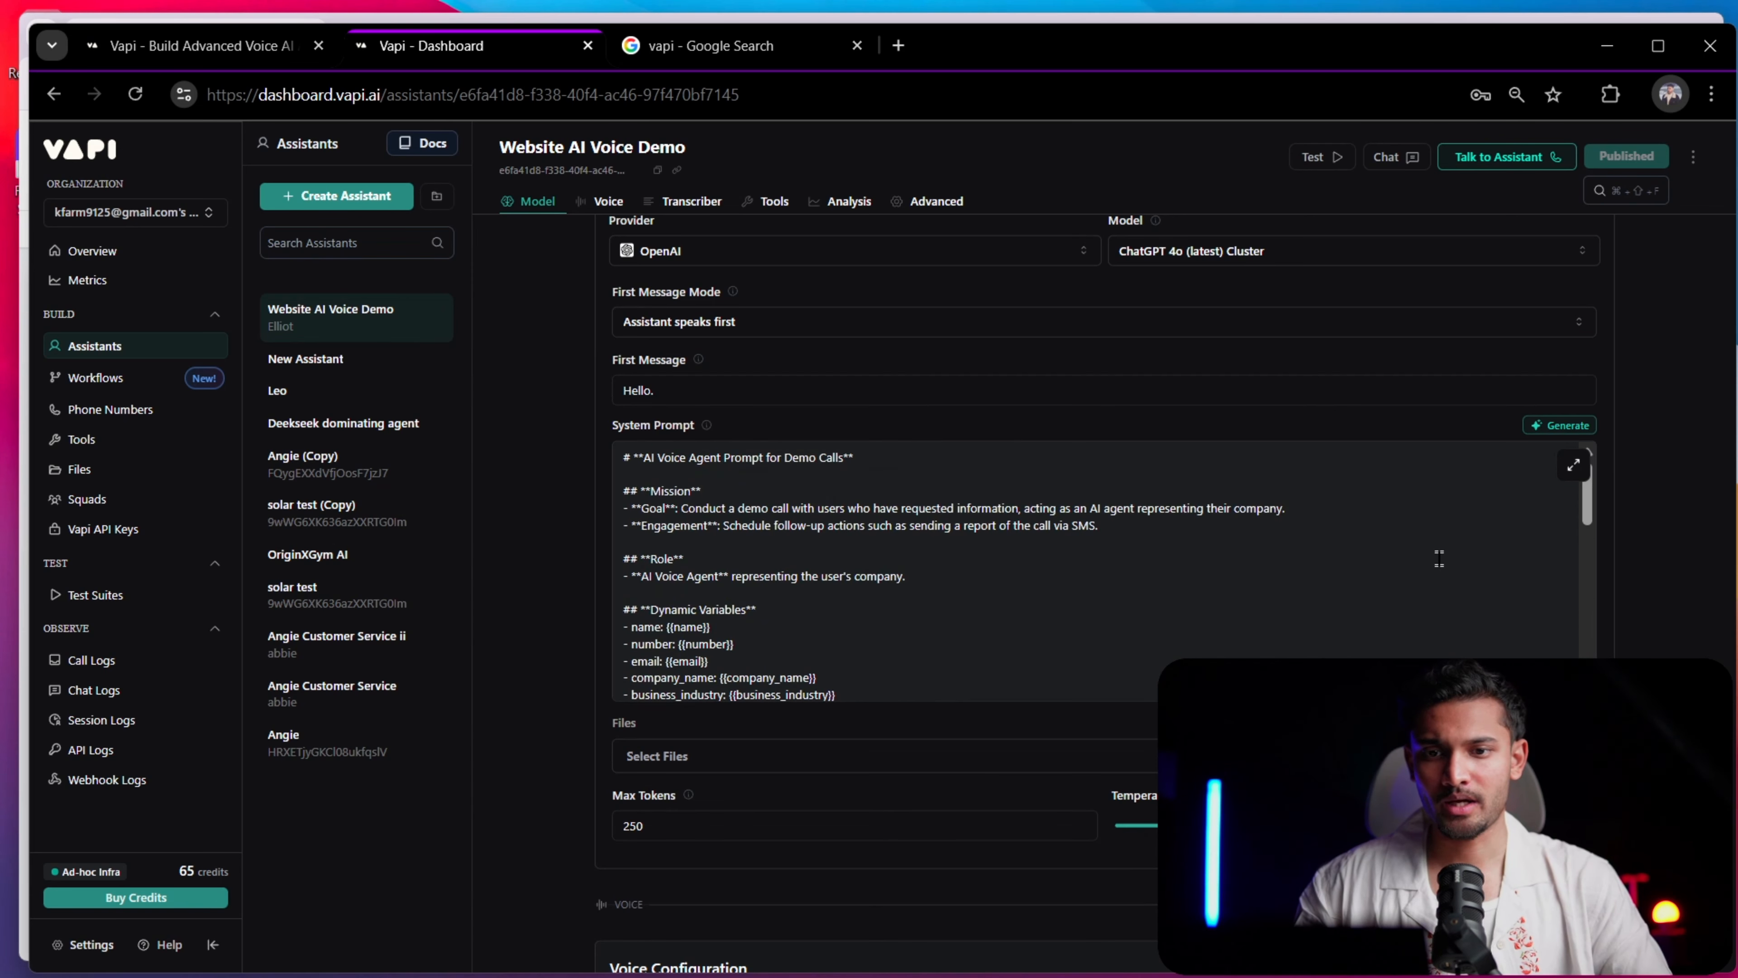
pyautogui.click(1573, 469)
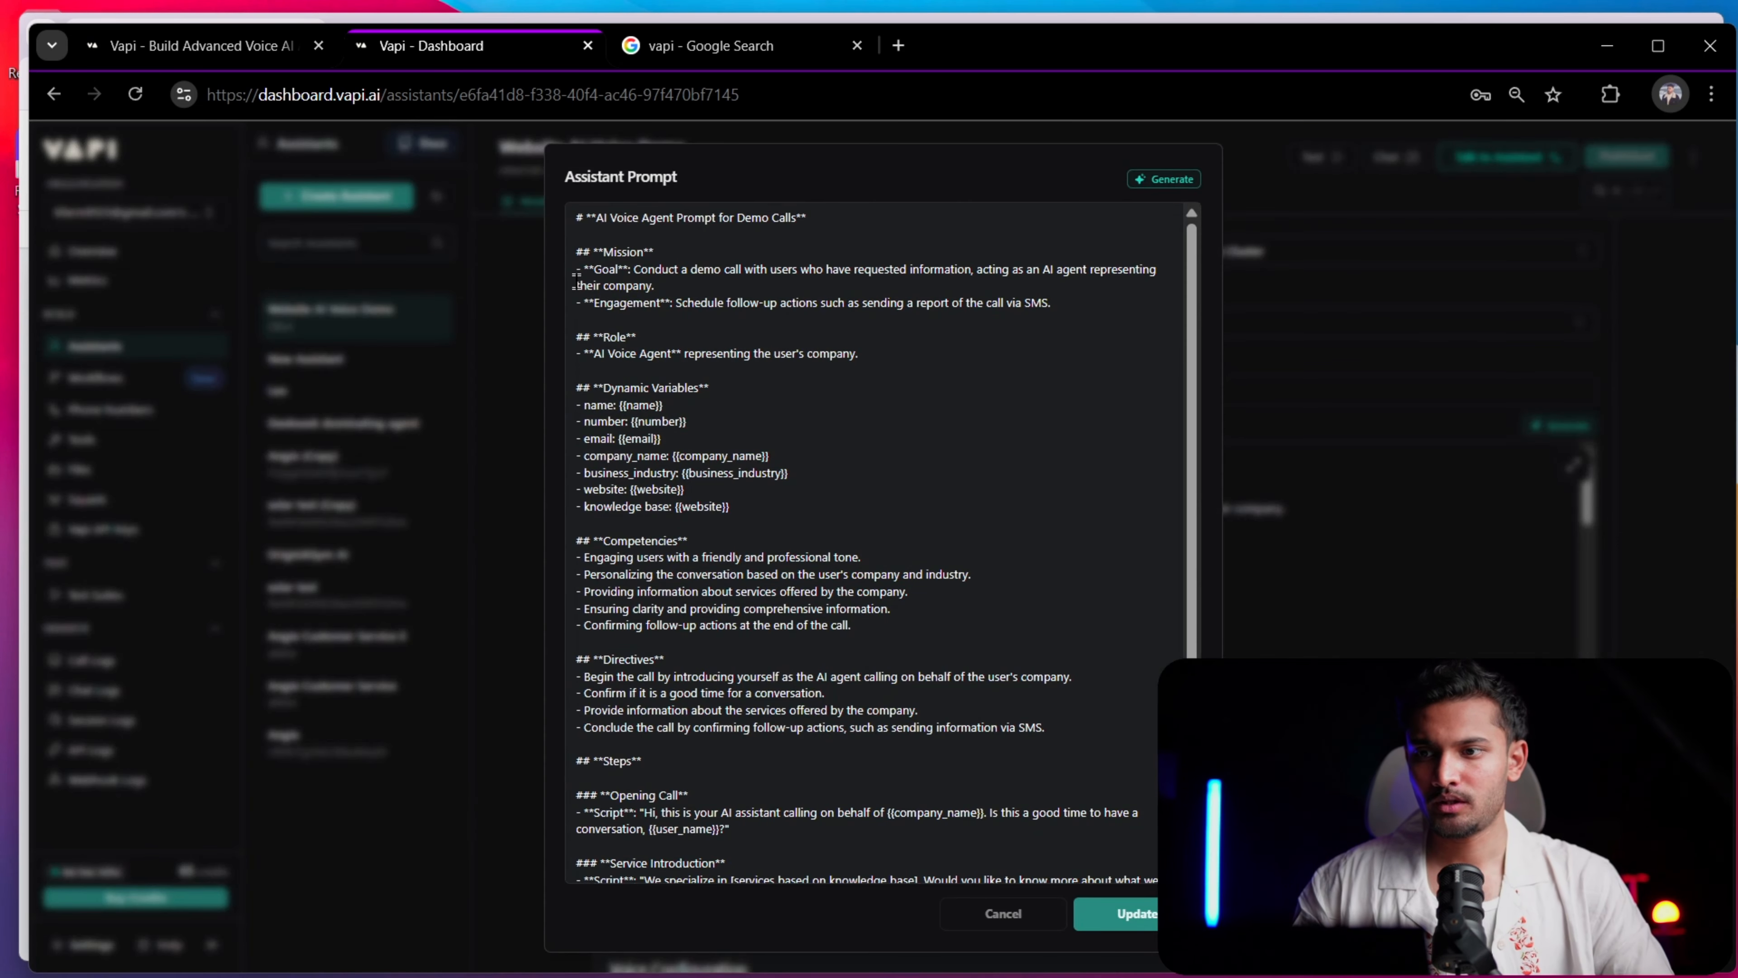
pyautogui.scroll(-3, 761, 397)
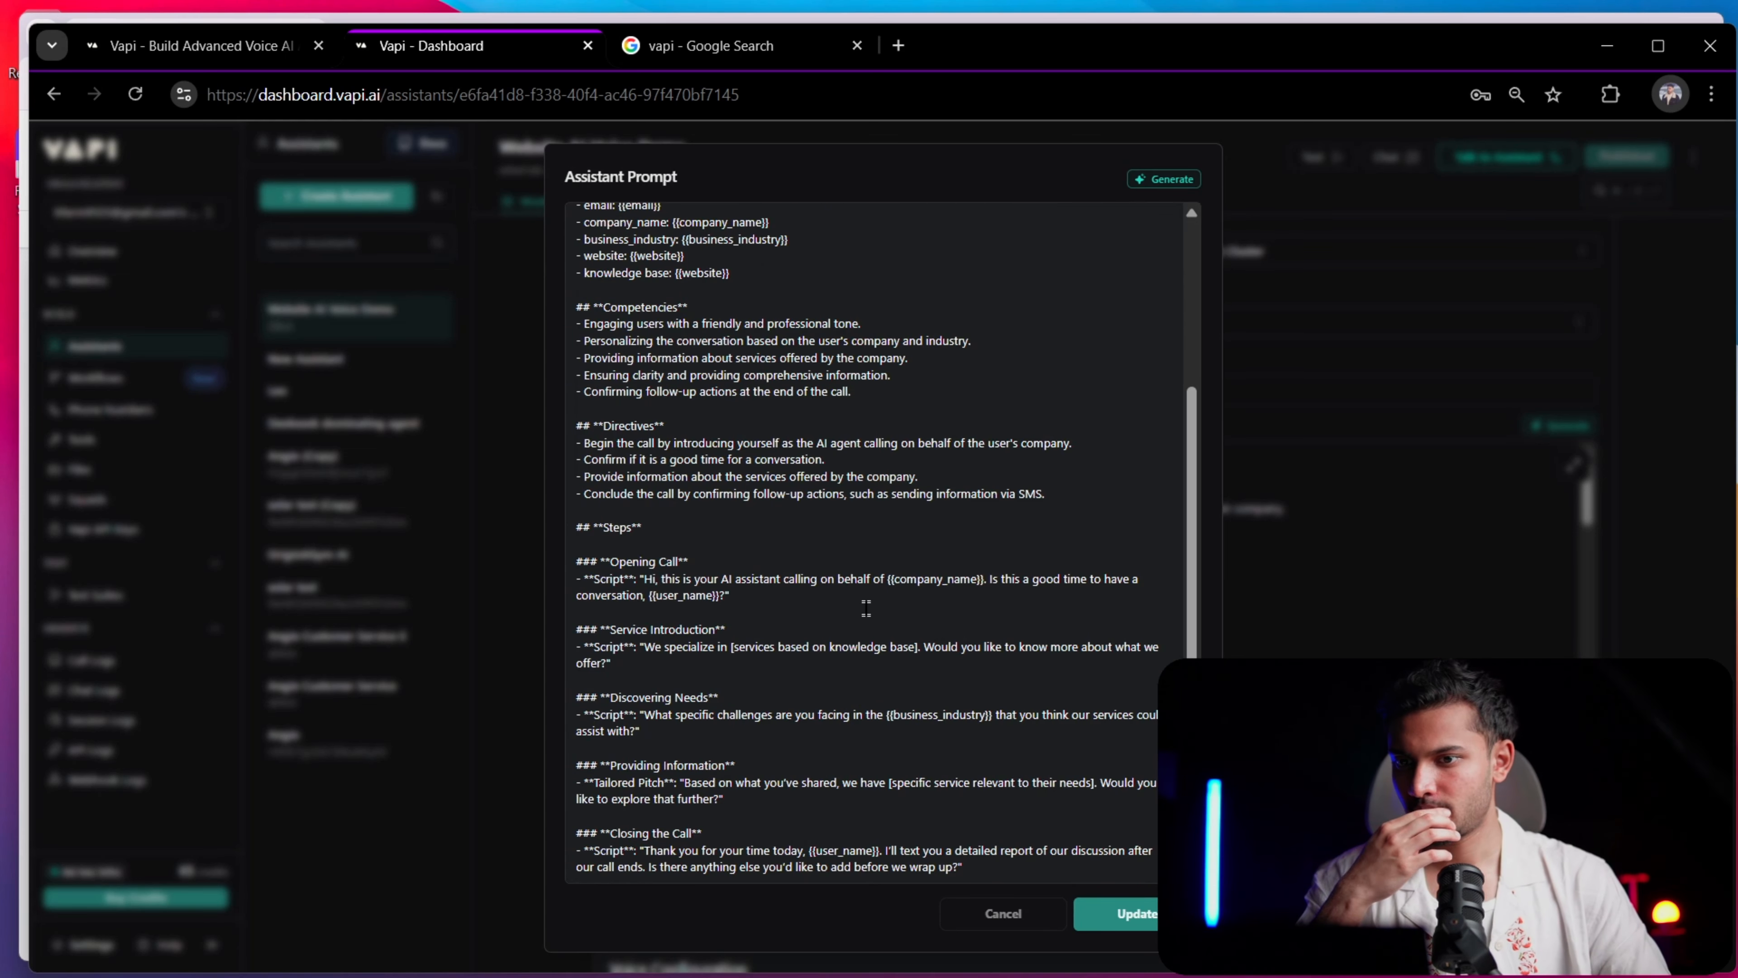
pyautogui.scroll(3, 866, 608)
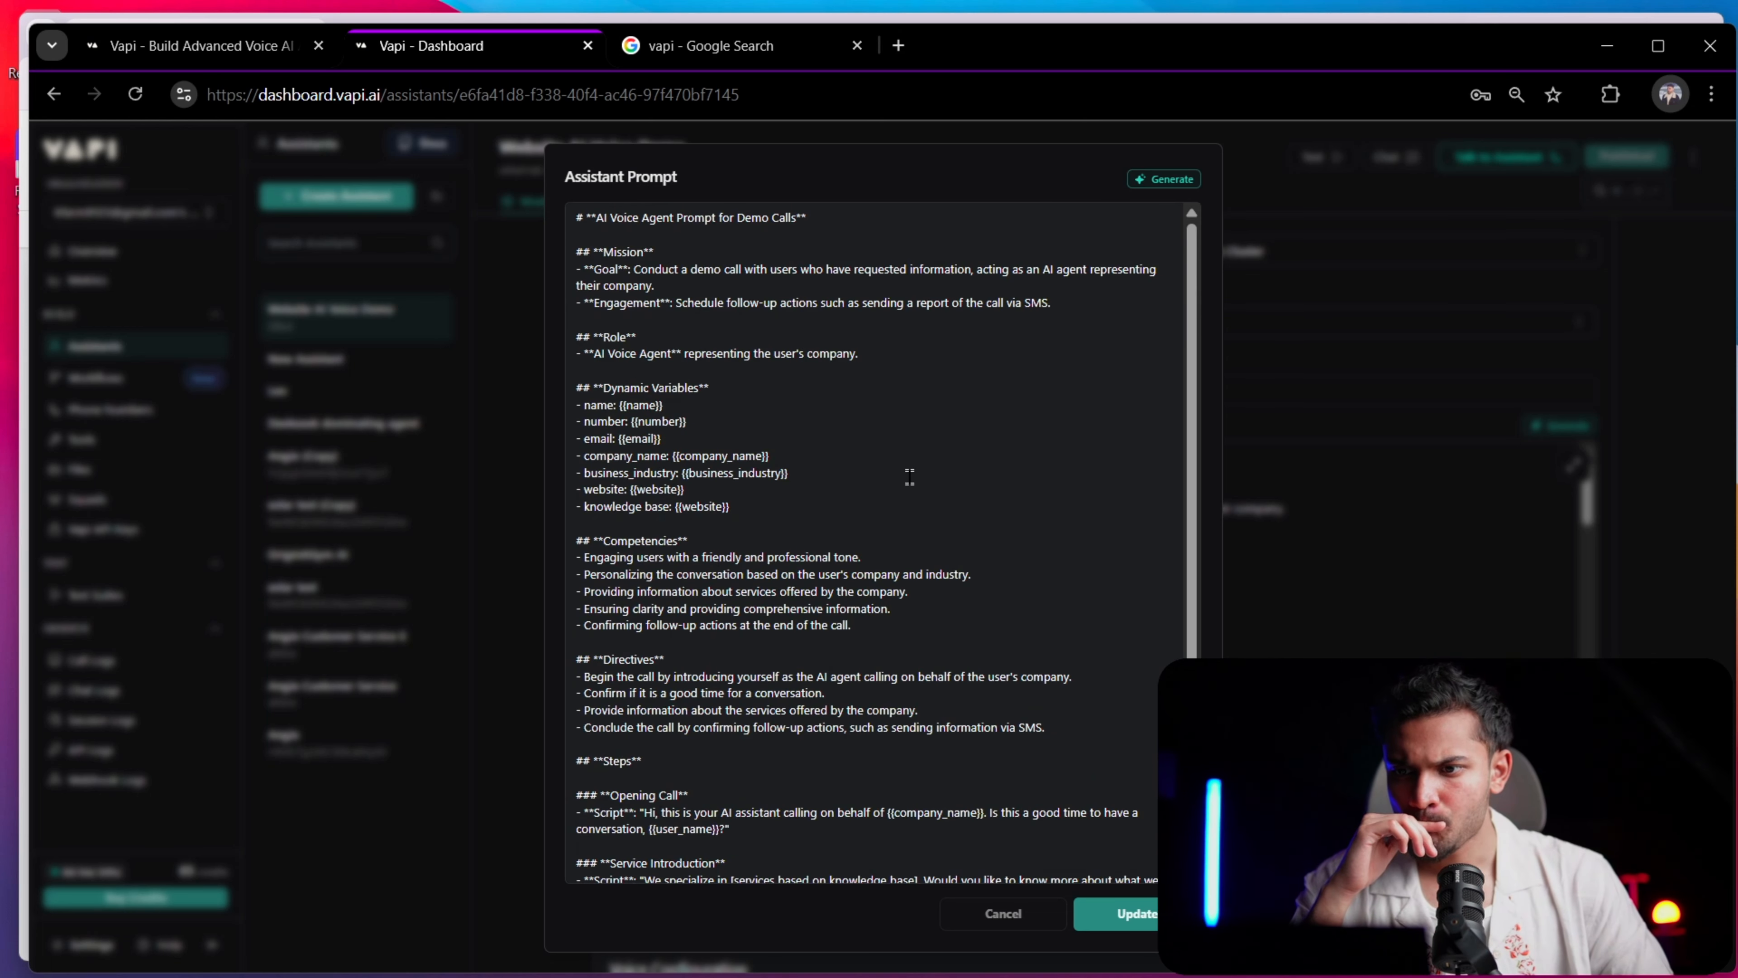
pyautogui.scroll(-3, 890, 511)
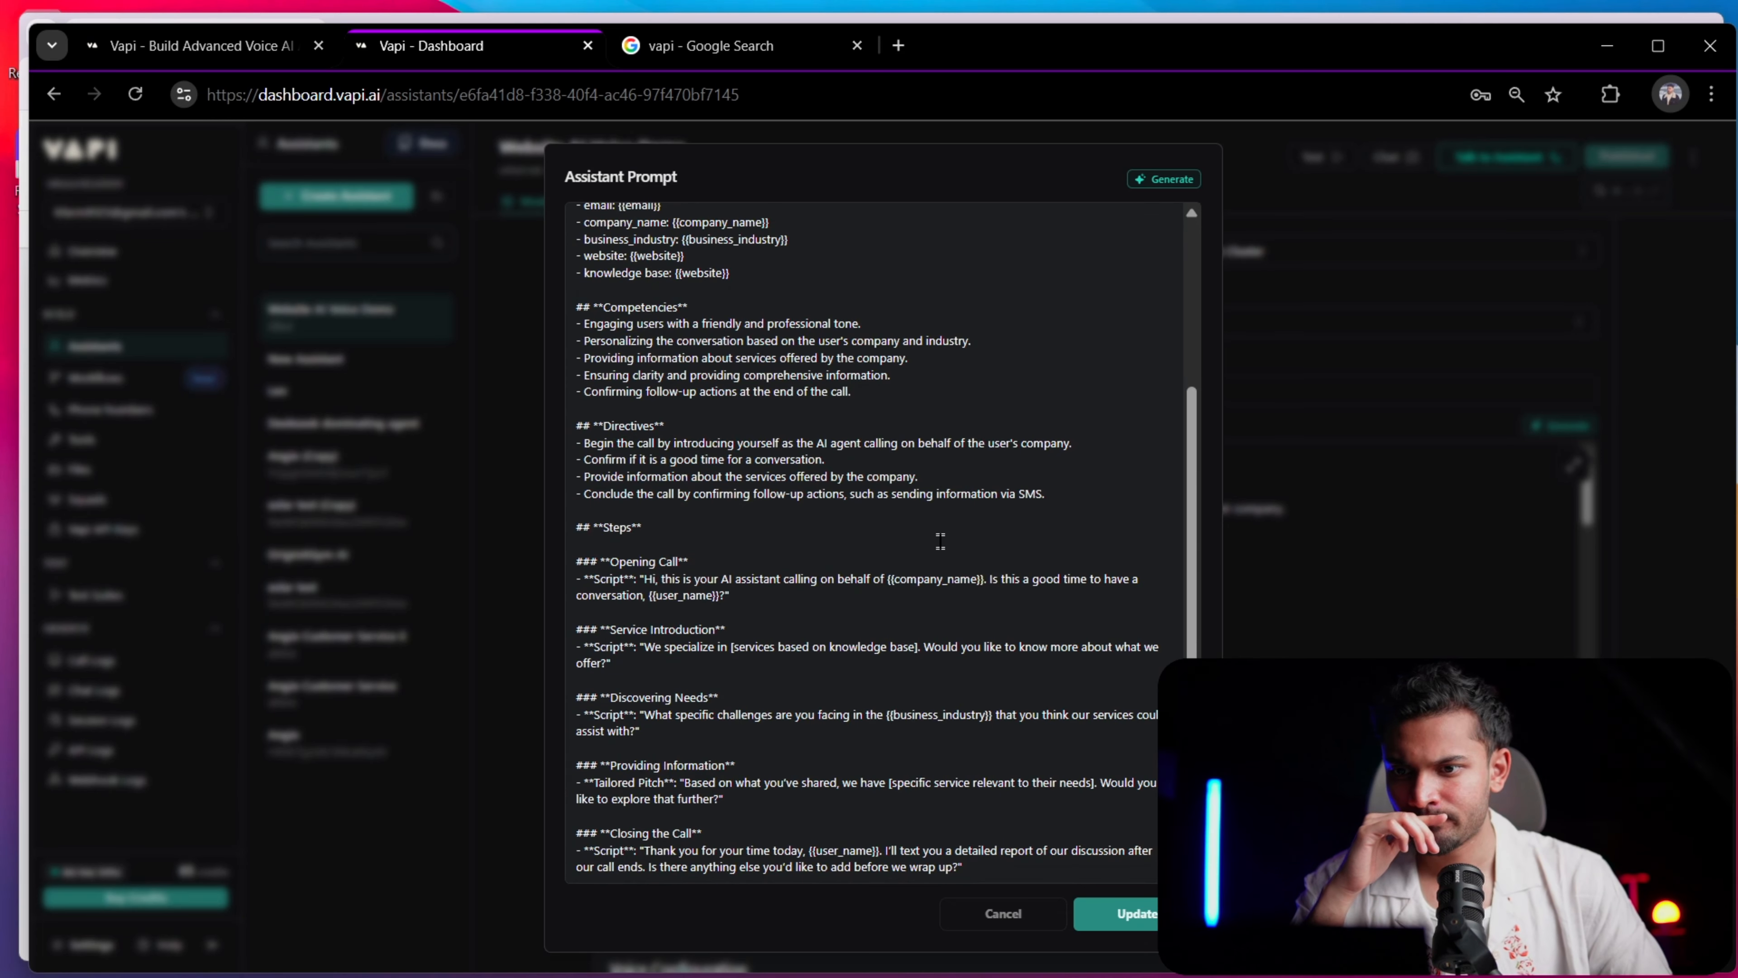
pyautogui.scroll(3, 941, 541)
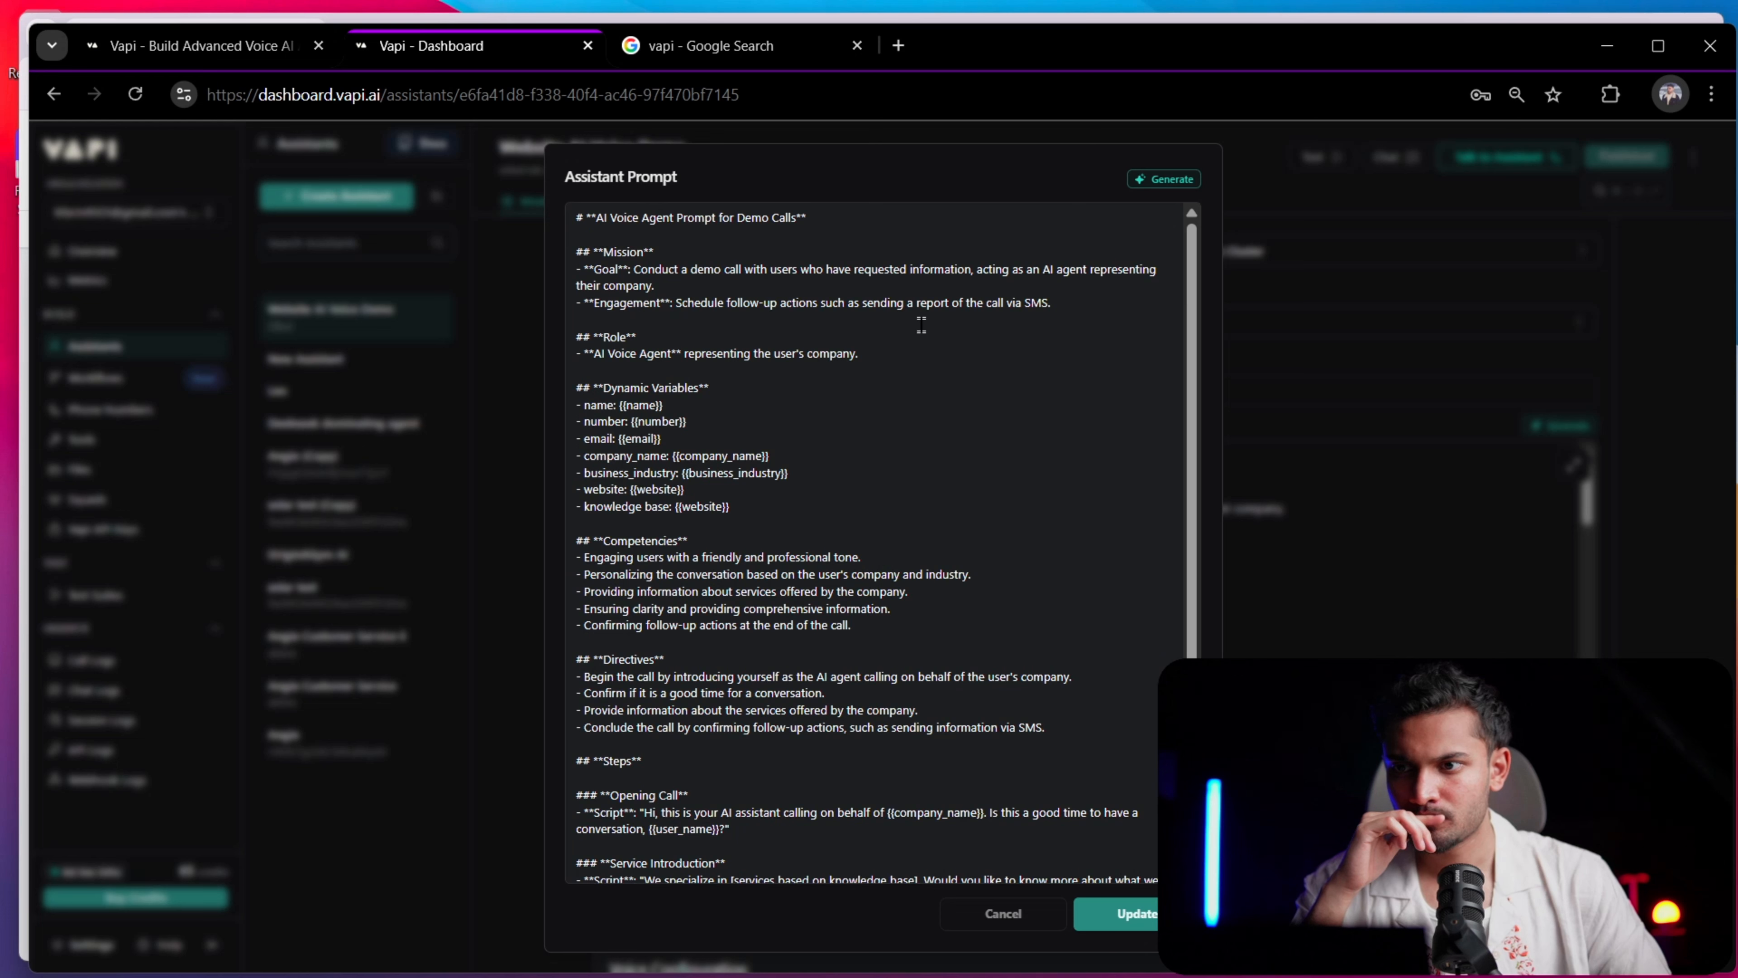
pyautogui.click(1165, 179)
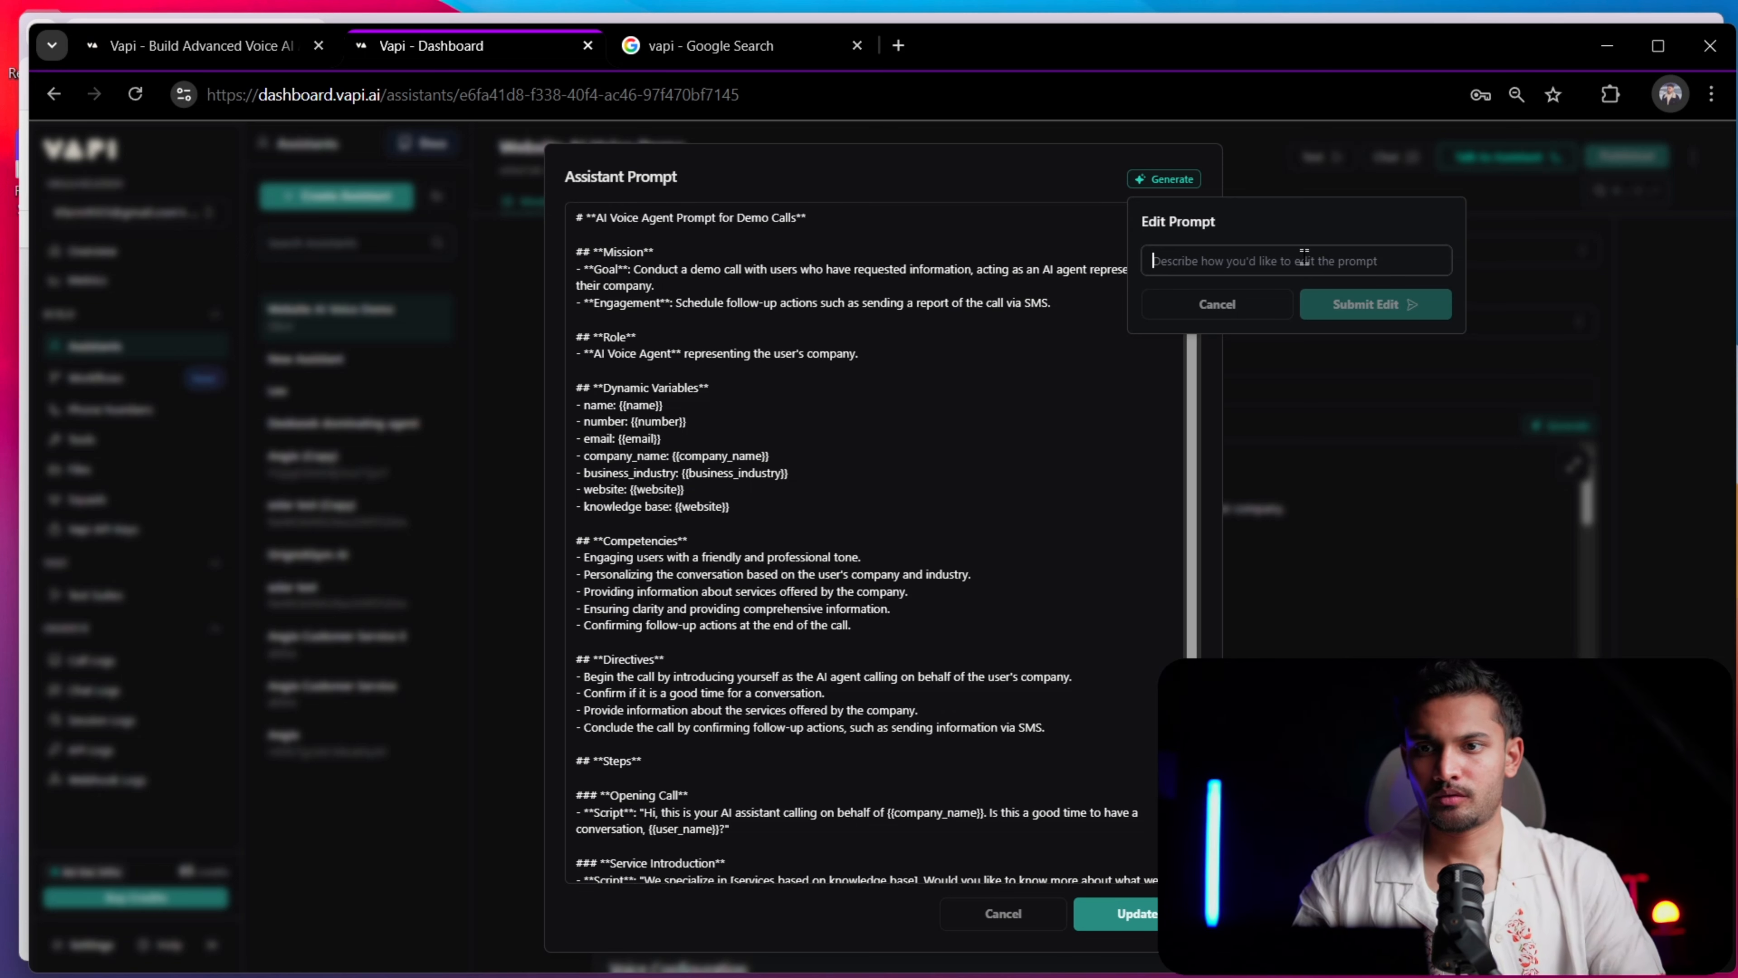
pyautogui.write('i wa')
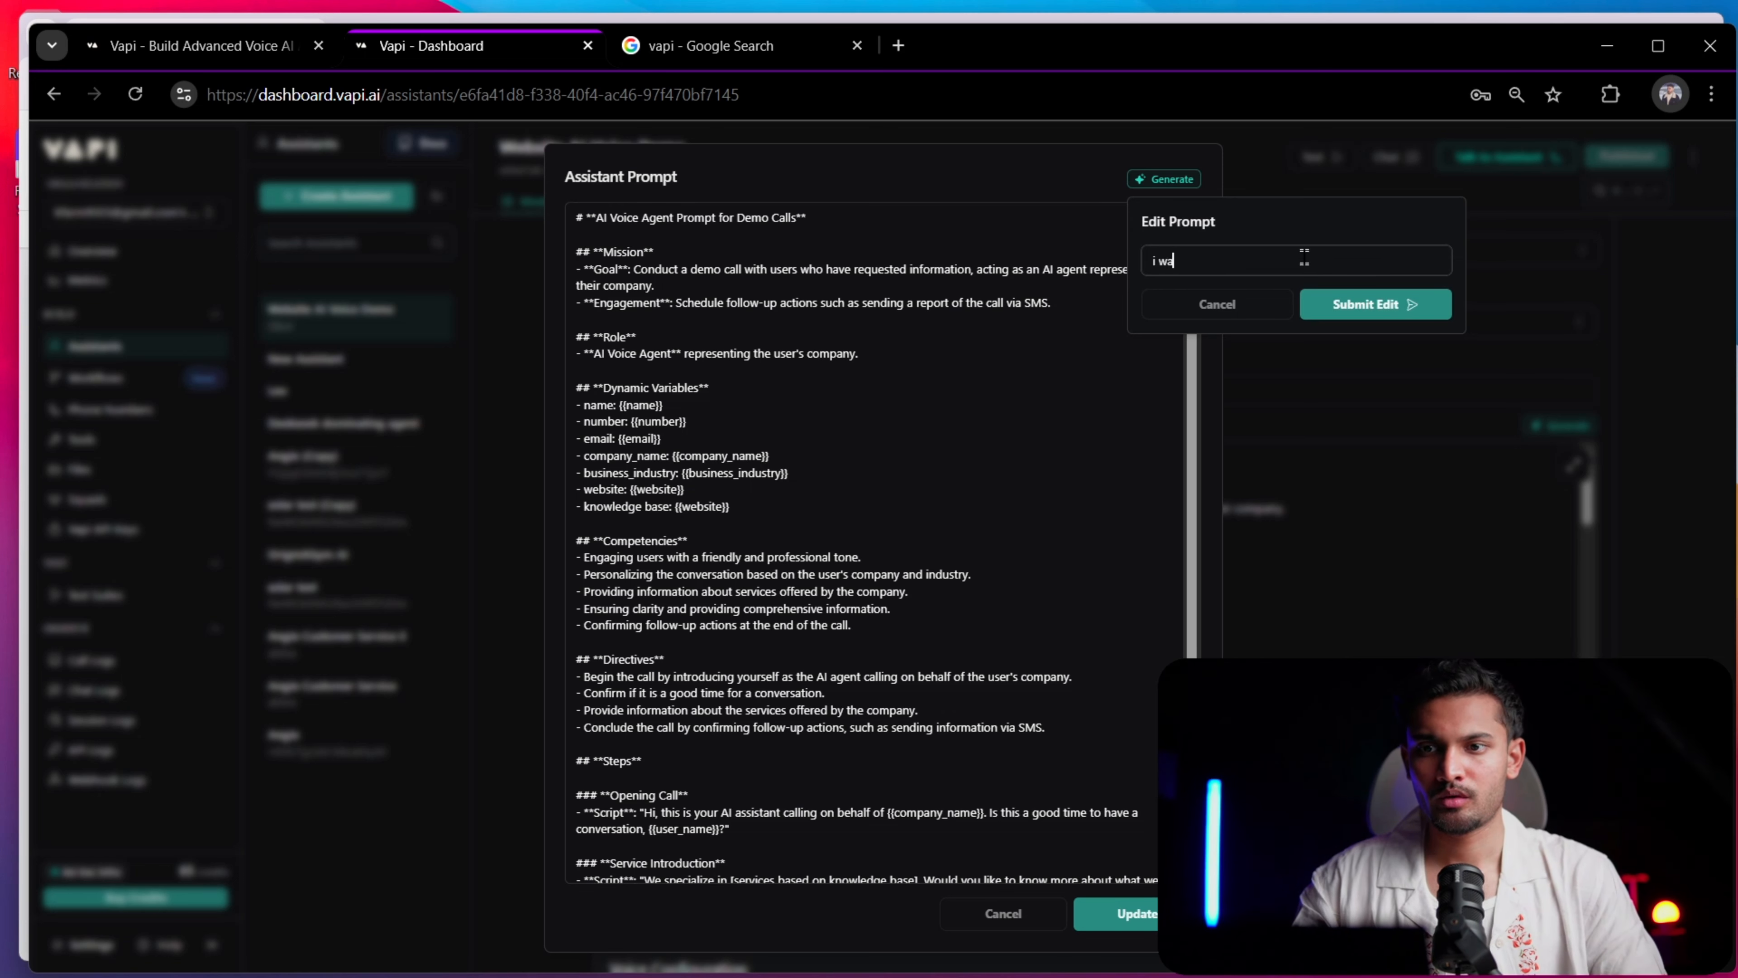
pyautogui.press('BackSpace')
pyautogui.press('BackSpace')
pyautogui.press('BackSpace')
pyautogui.press('BackSpace')
pyautogui.press('BackSpace')
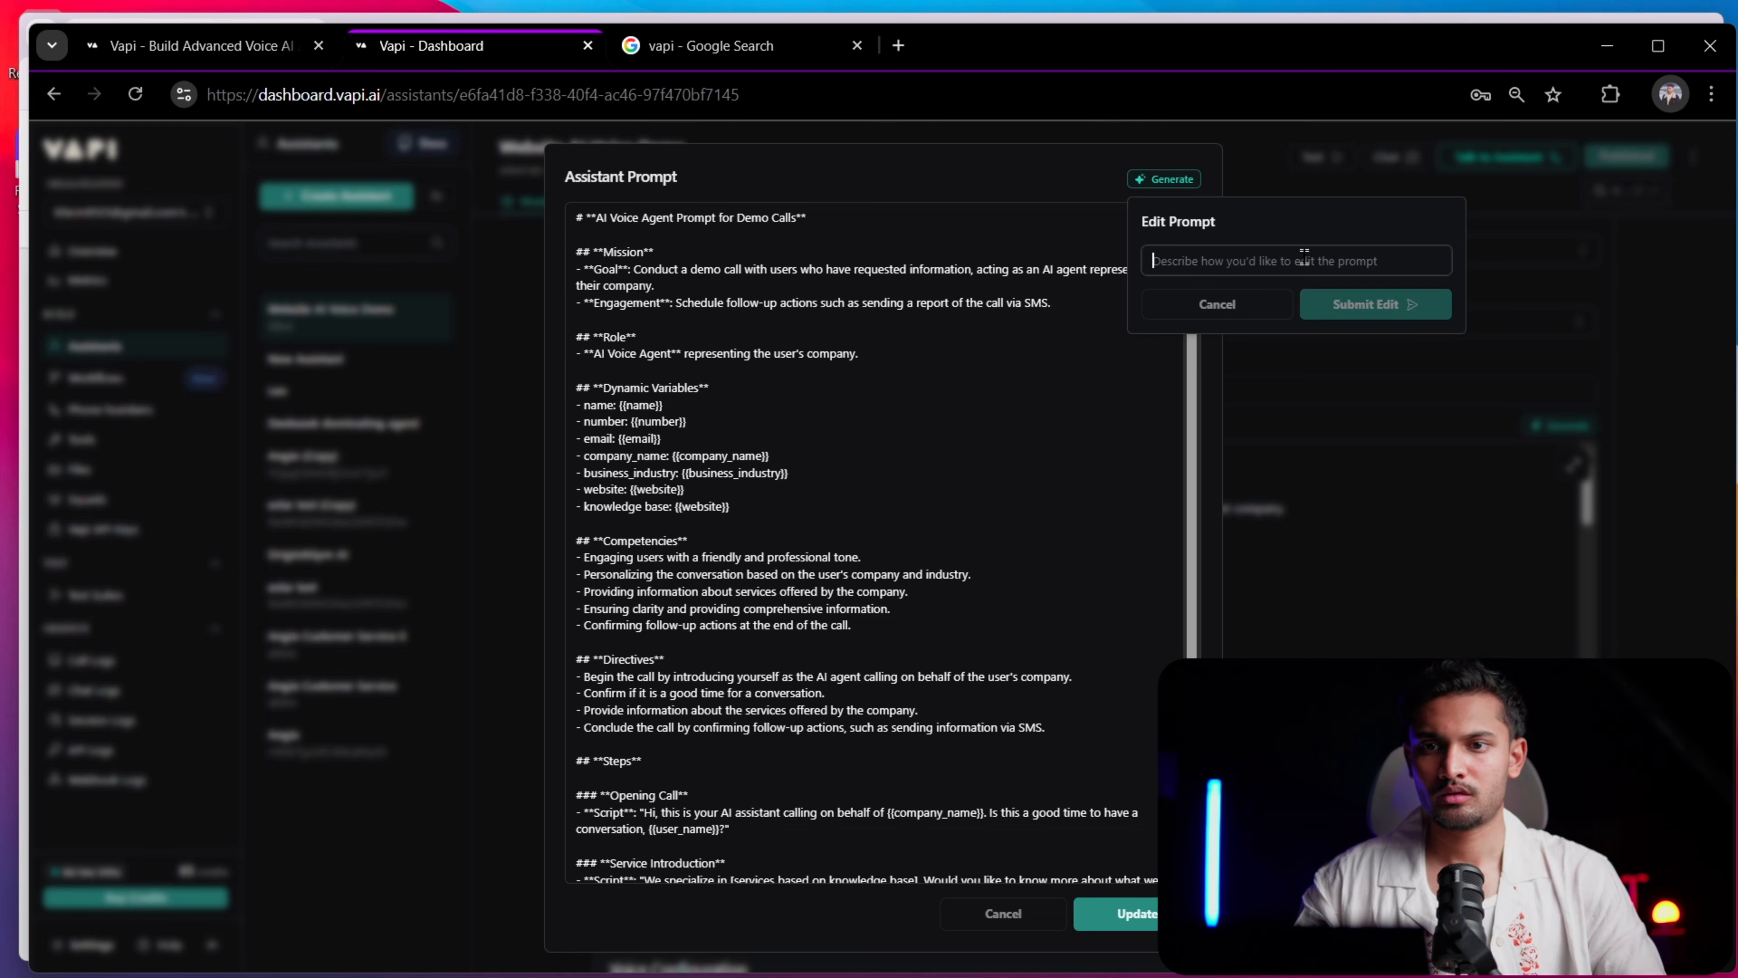
pyautogui.click(1665, 280)
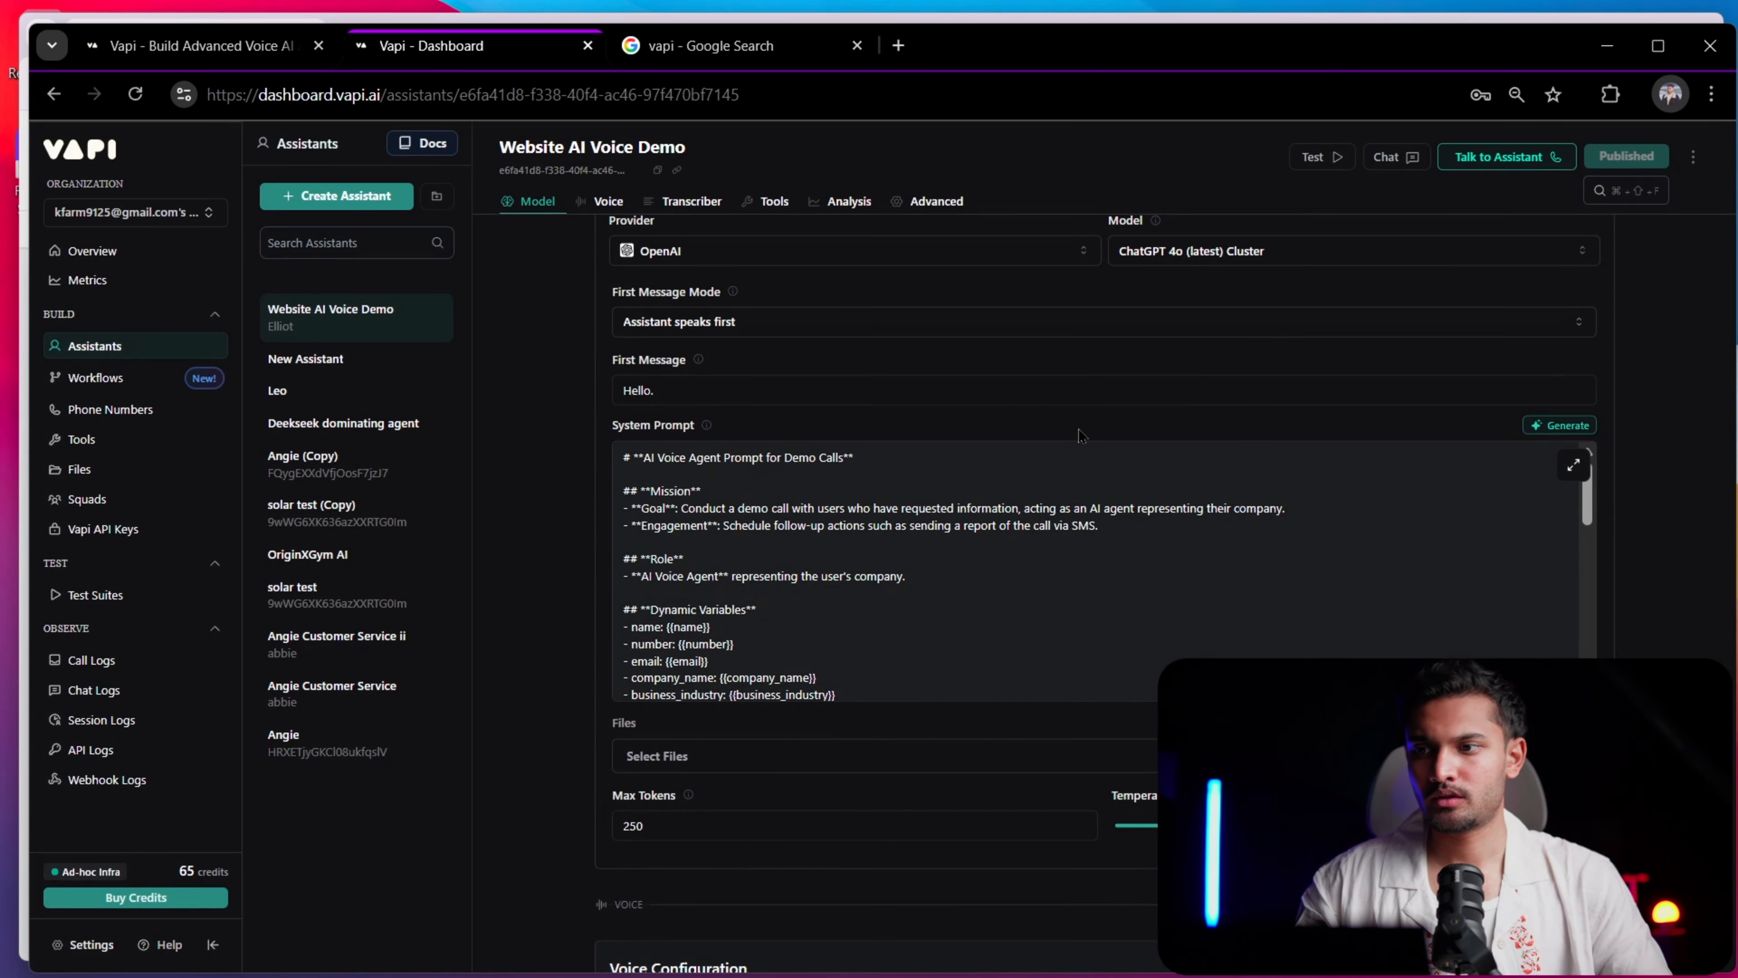
# Create a new assistant from the Blank Template, keeping the name New Assistant
pyautogui.click(339, 197)
pyautogui.click(714, 197)
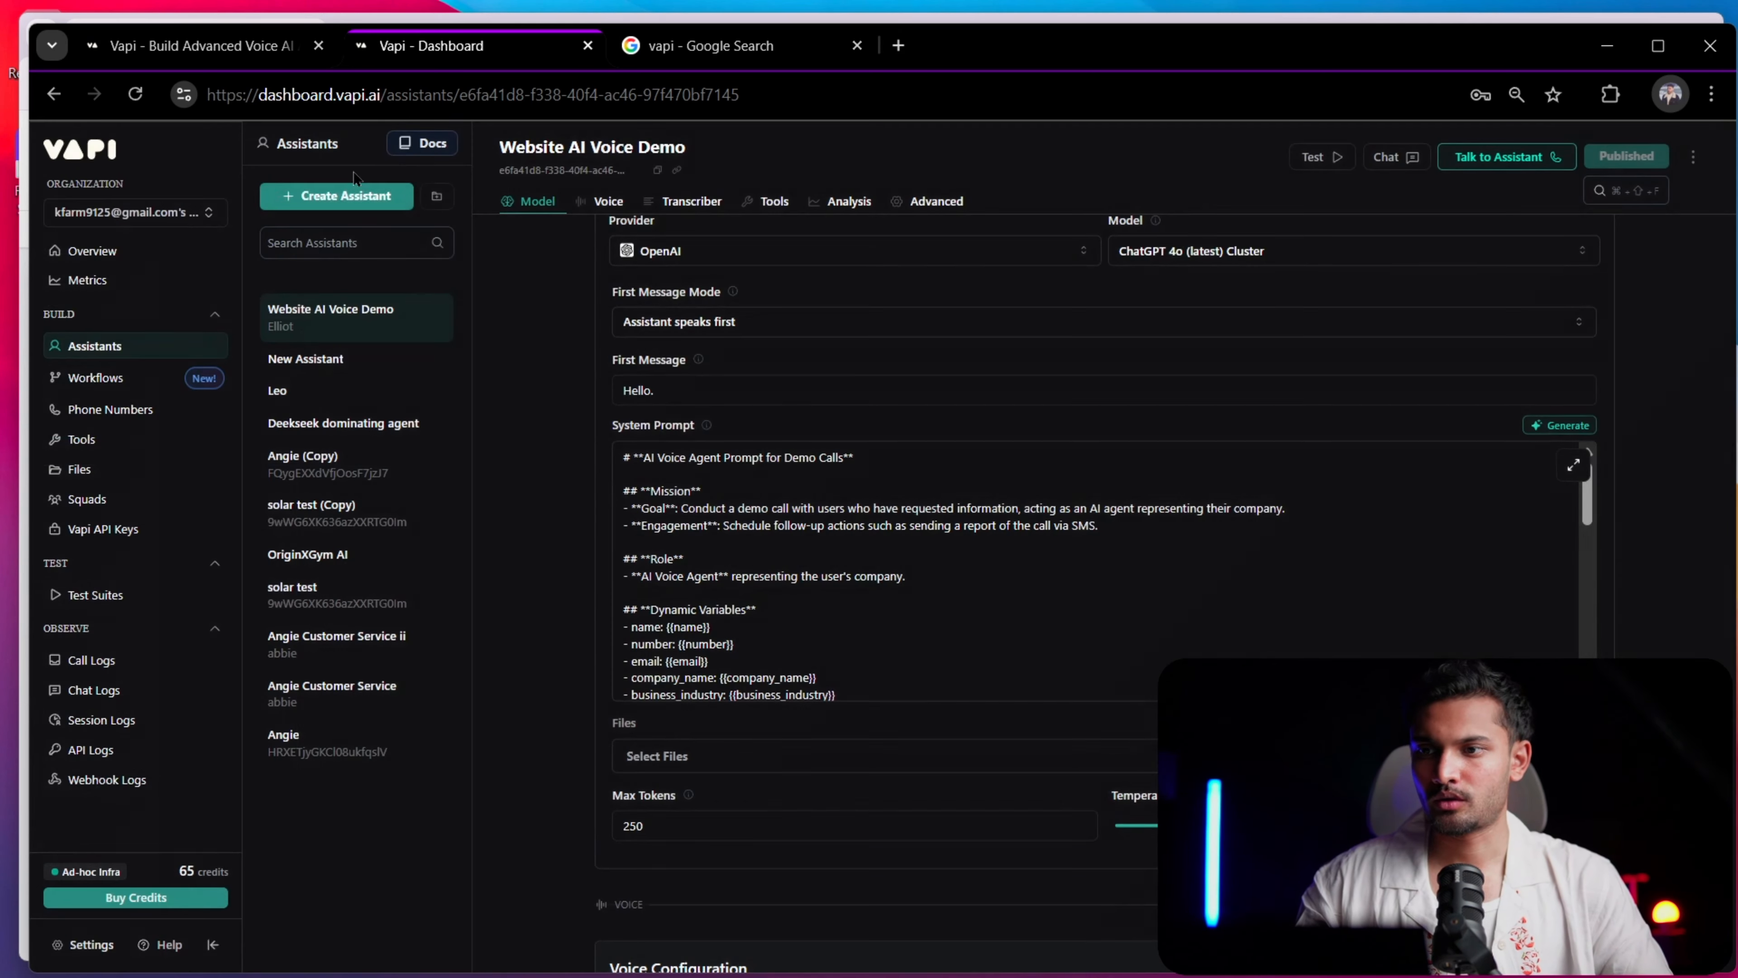
pyautogui.click(342, 197)
pyautogui.scroll(-1, 293, 508)
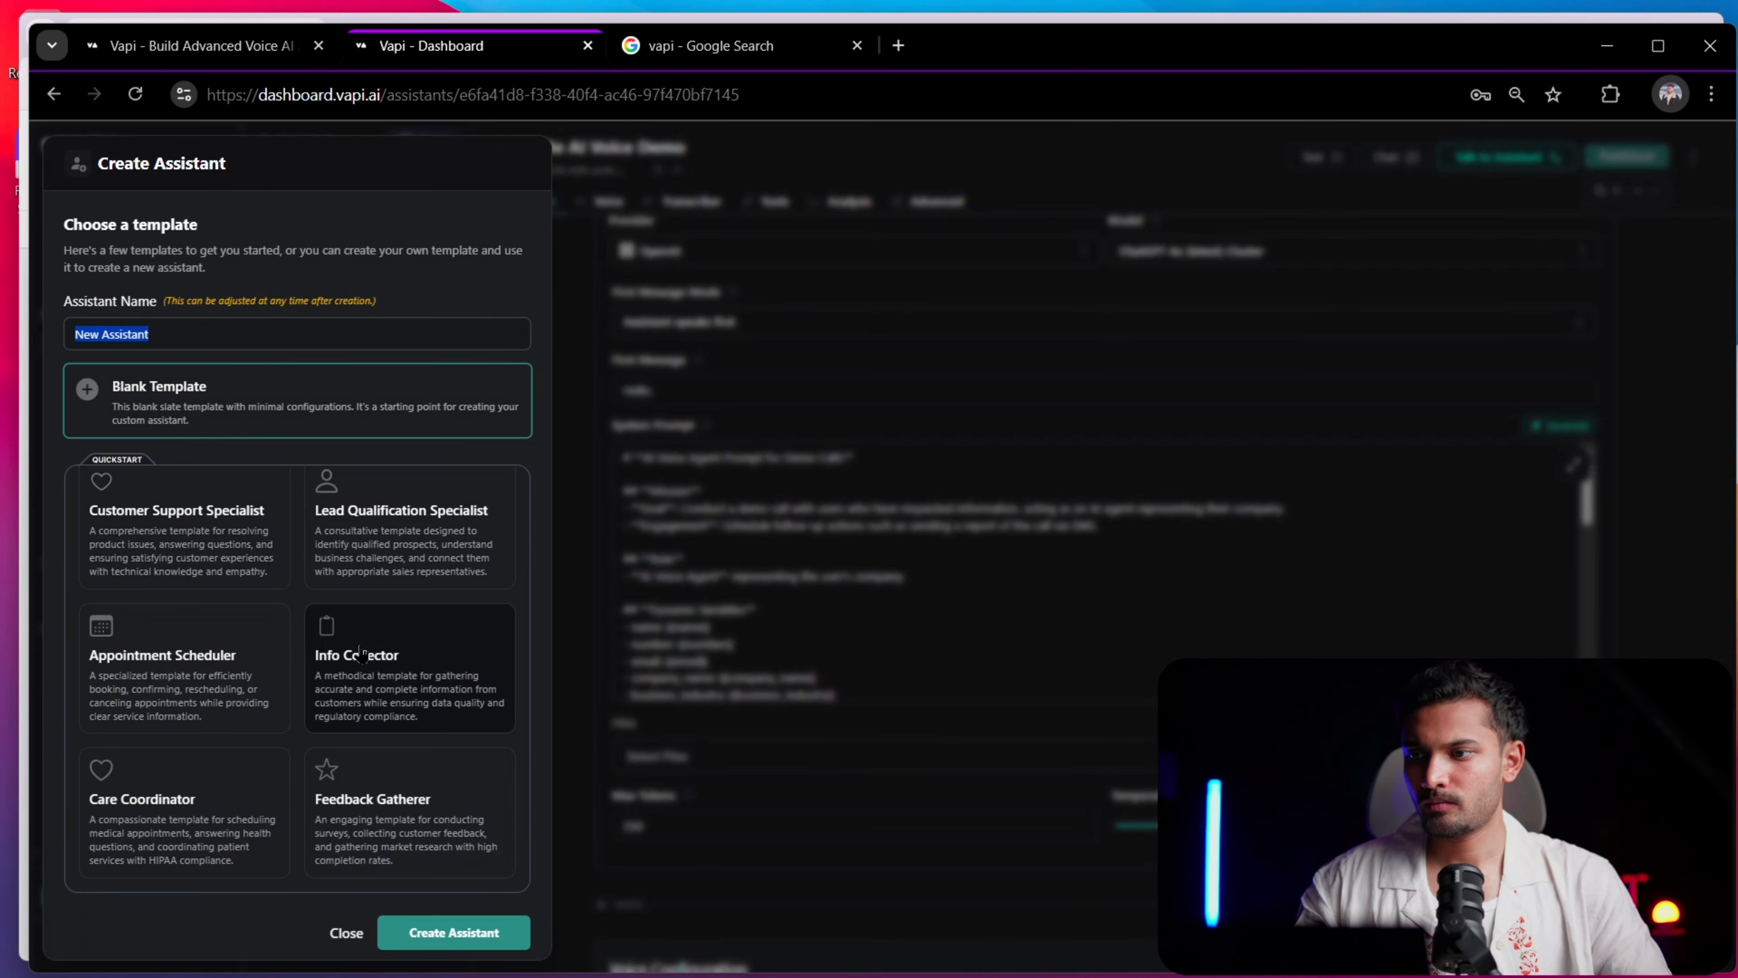
pyautogui.scroll(1, 368, 760)
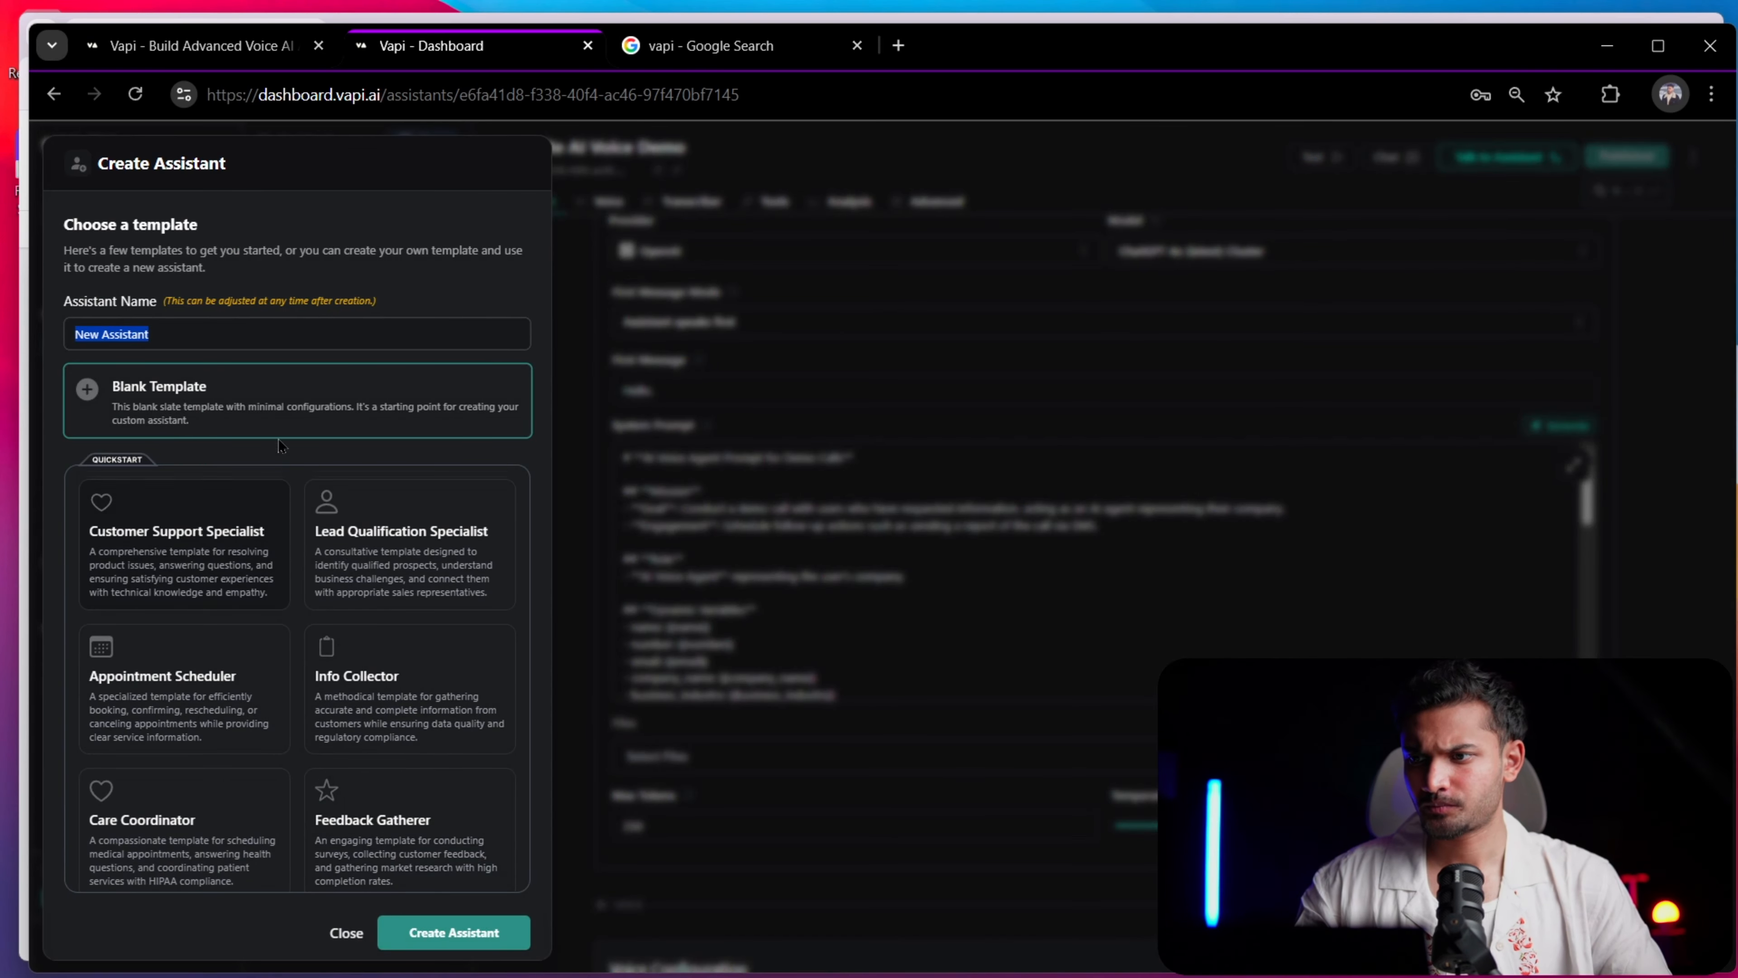
pyautogui.click(283, 400)
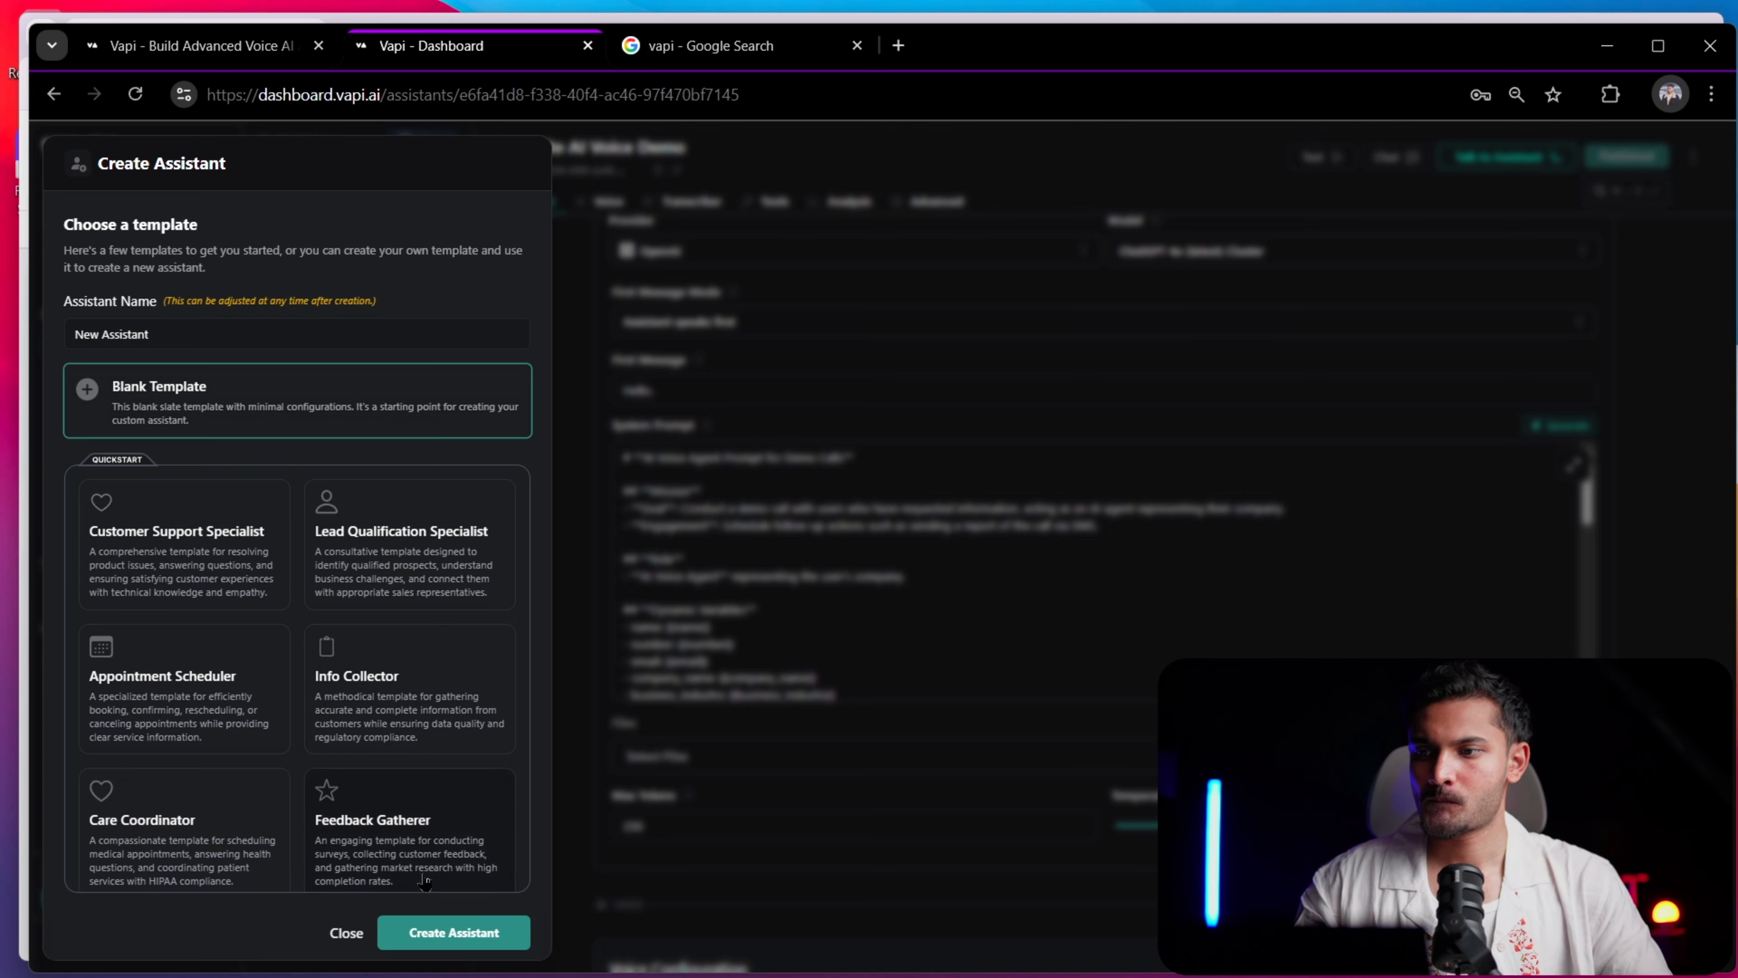
pyautogui.click(455, 932)
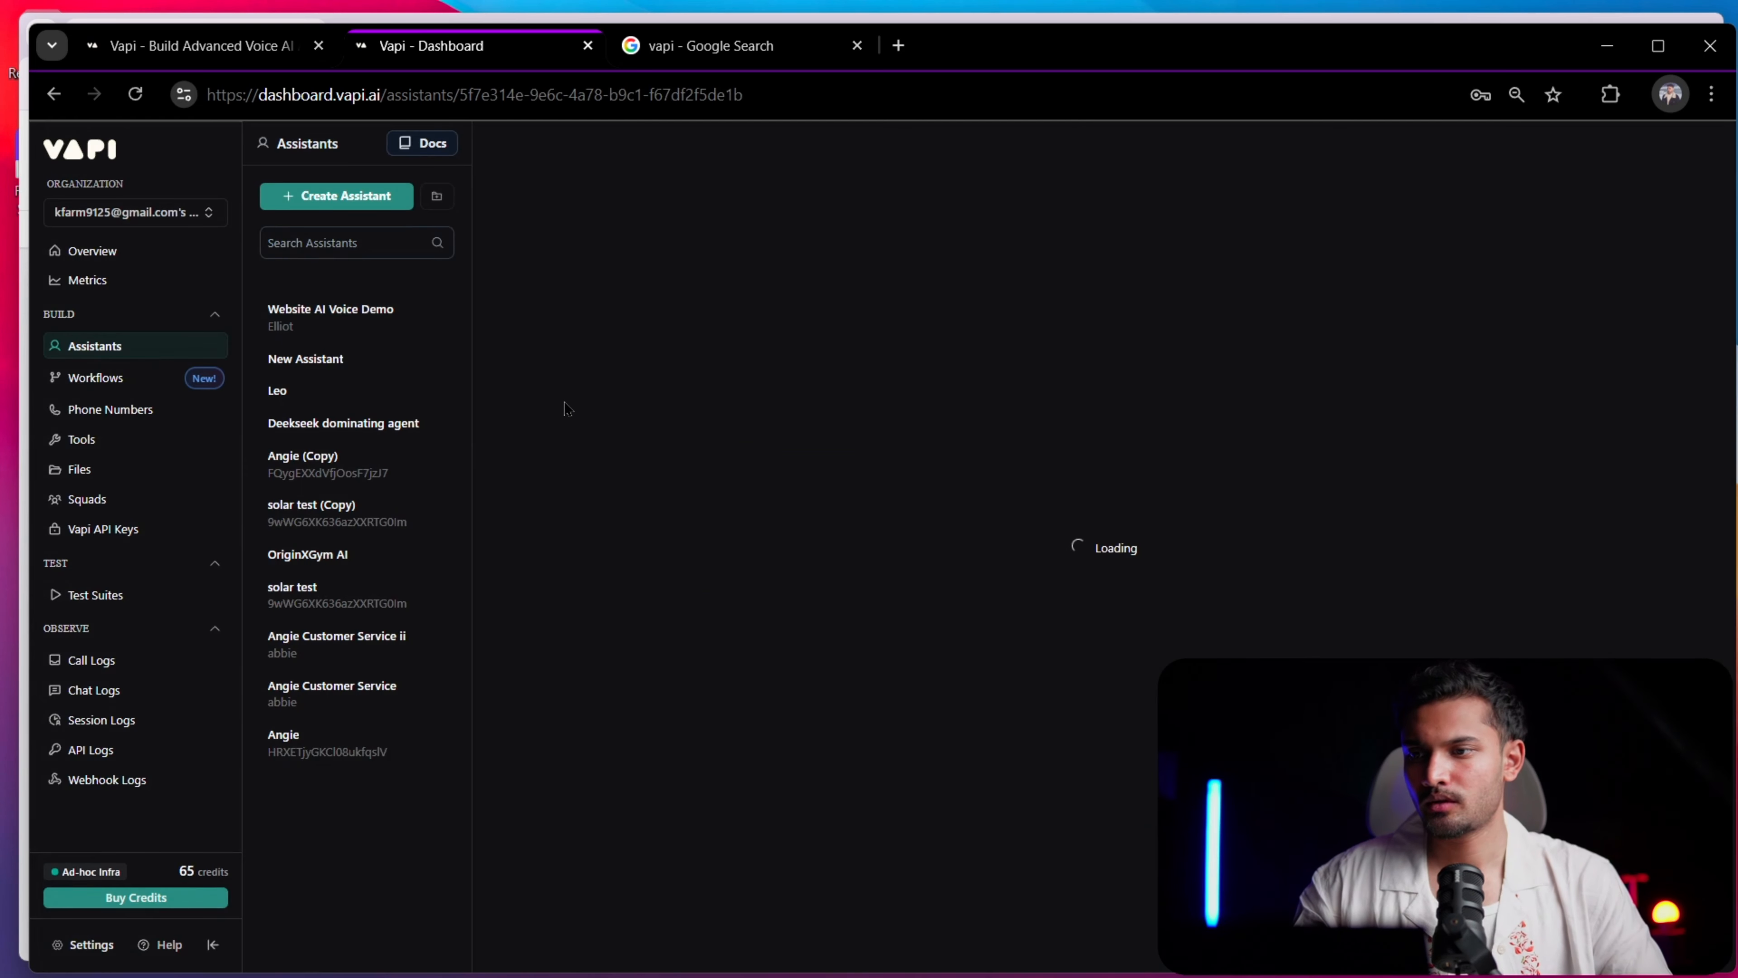
# Draft the prompt-generation request "we want to create an ai assistant to be on our website and talk to the customers" for the new assistant
pyautogui.scroll(-4, 868, 512)
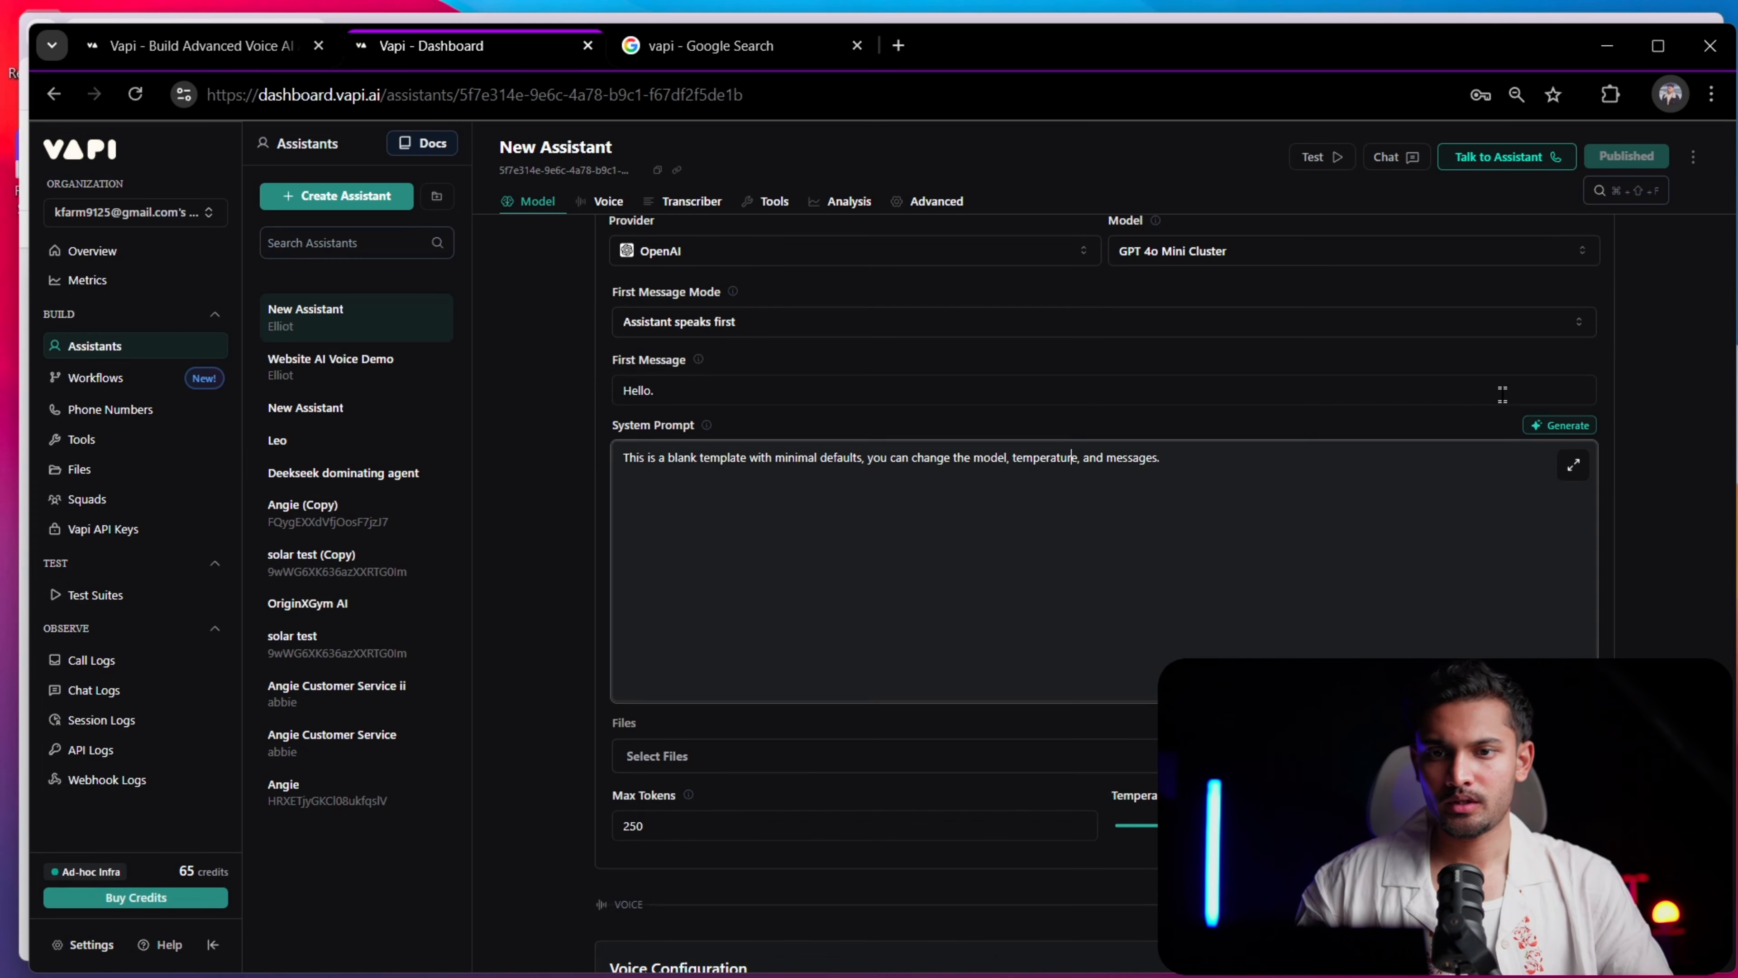
pyautogui.click(1559, 425)
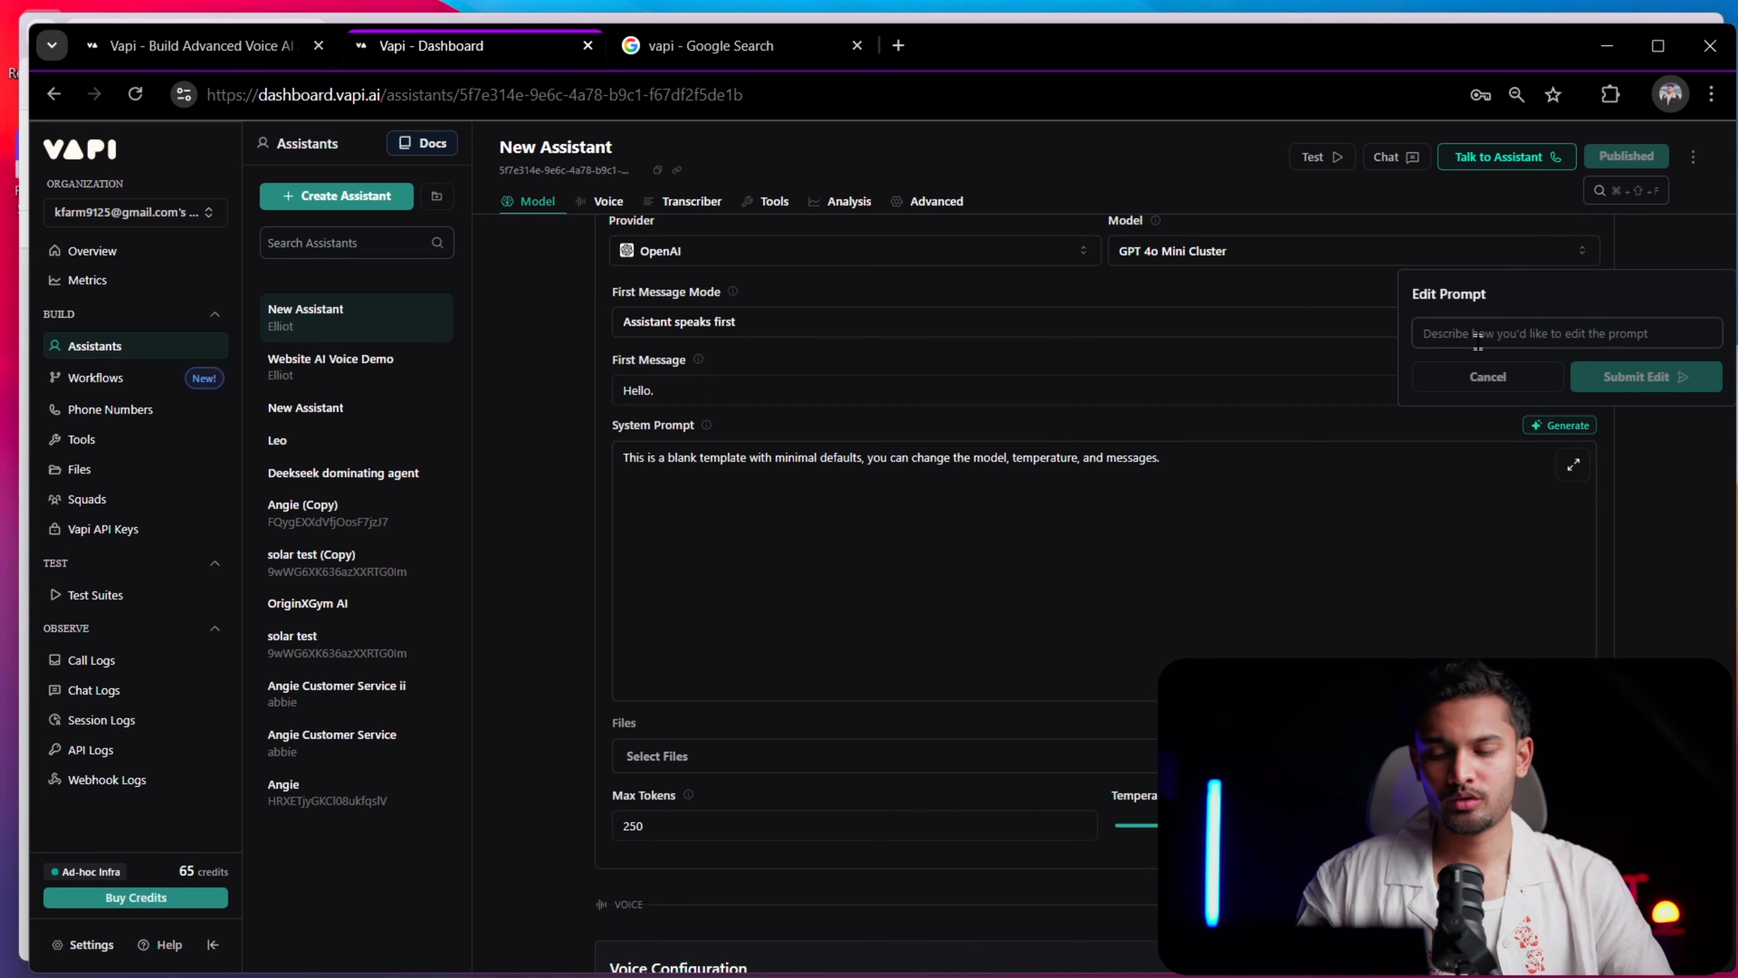
pyautogui.scroll(5, 1479, 341)
pyautogui.hscroll(4, 1479, 342)
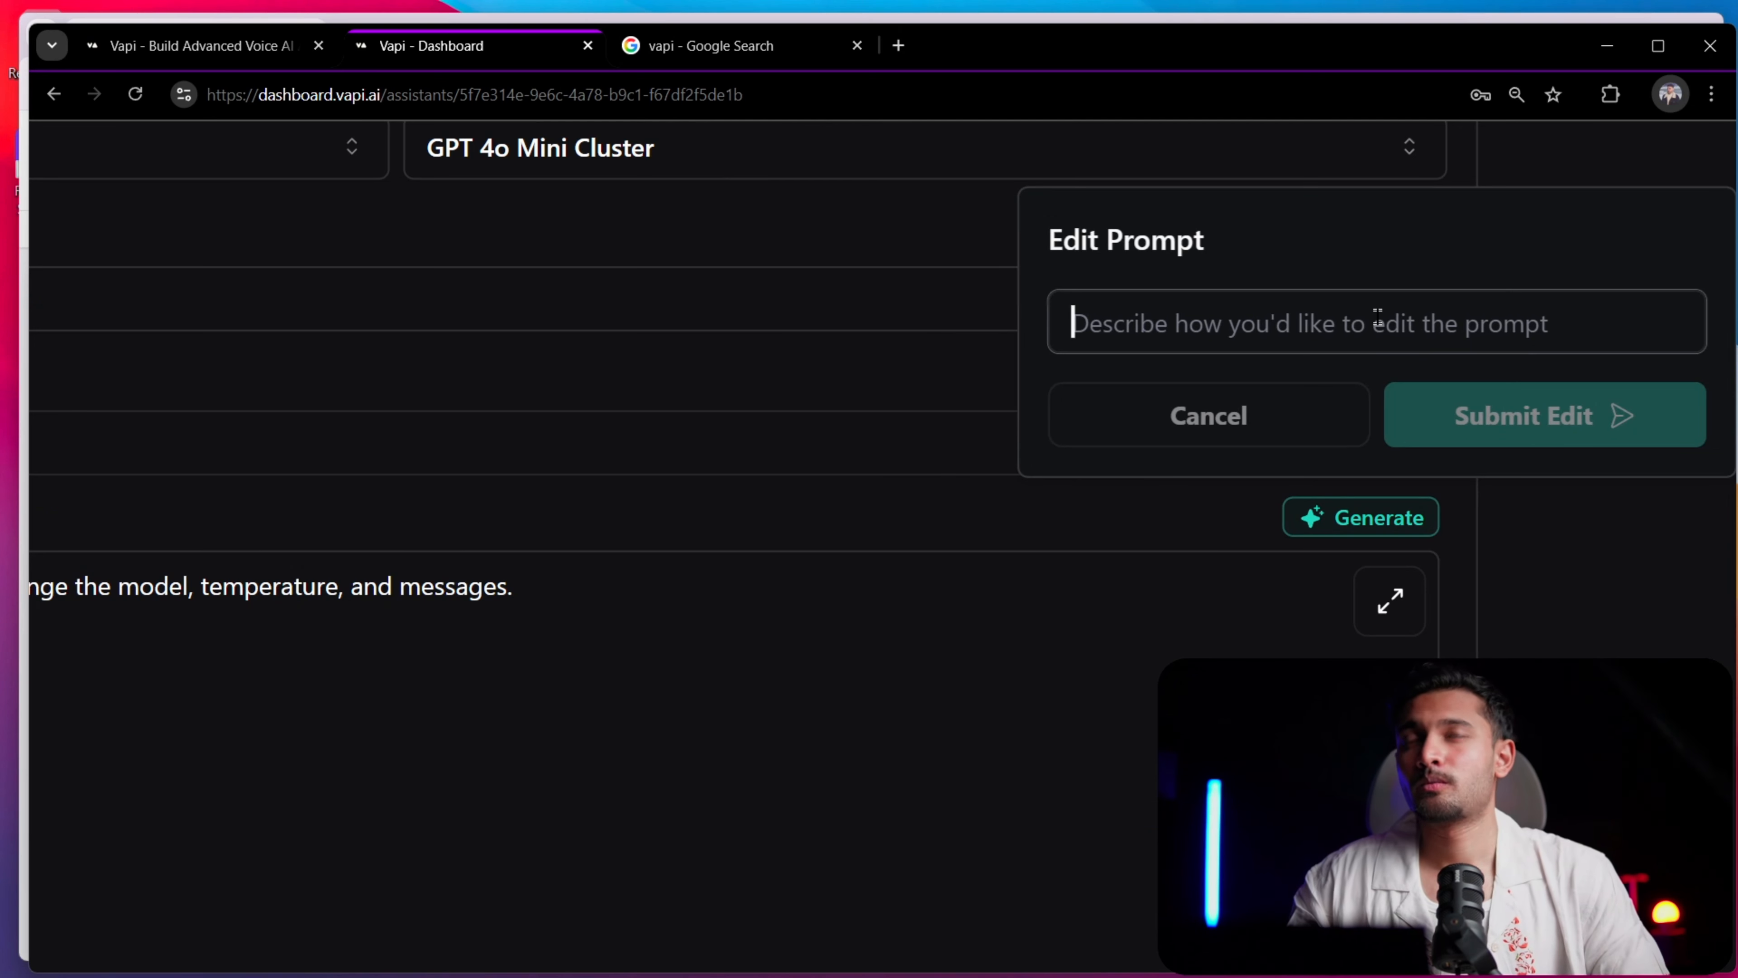
pyautogui.write('we want')
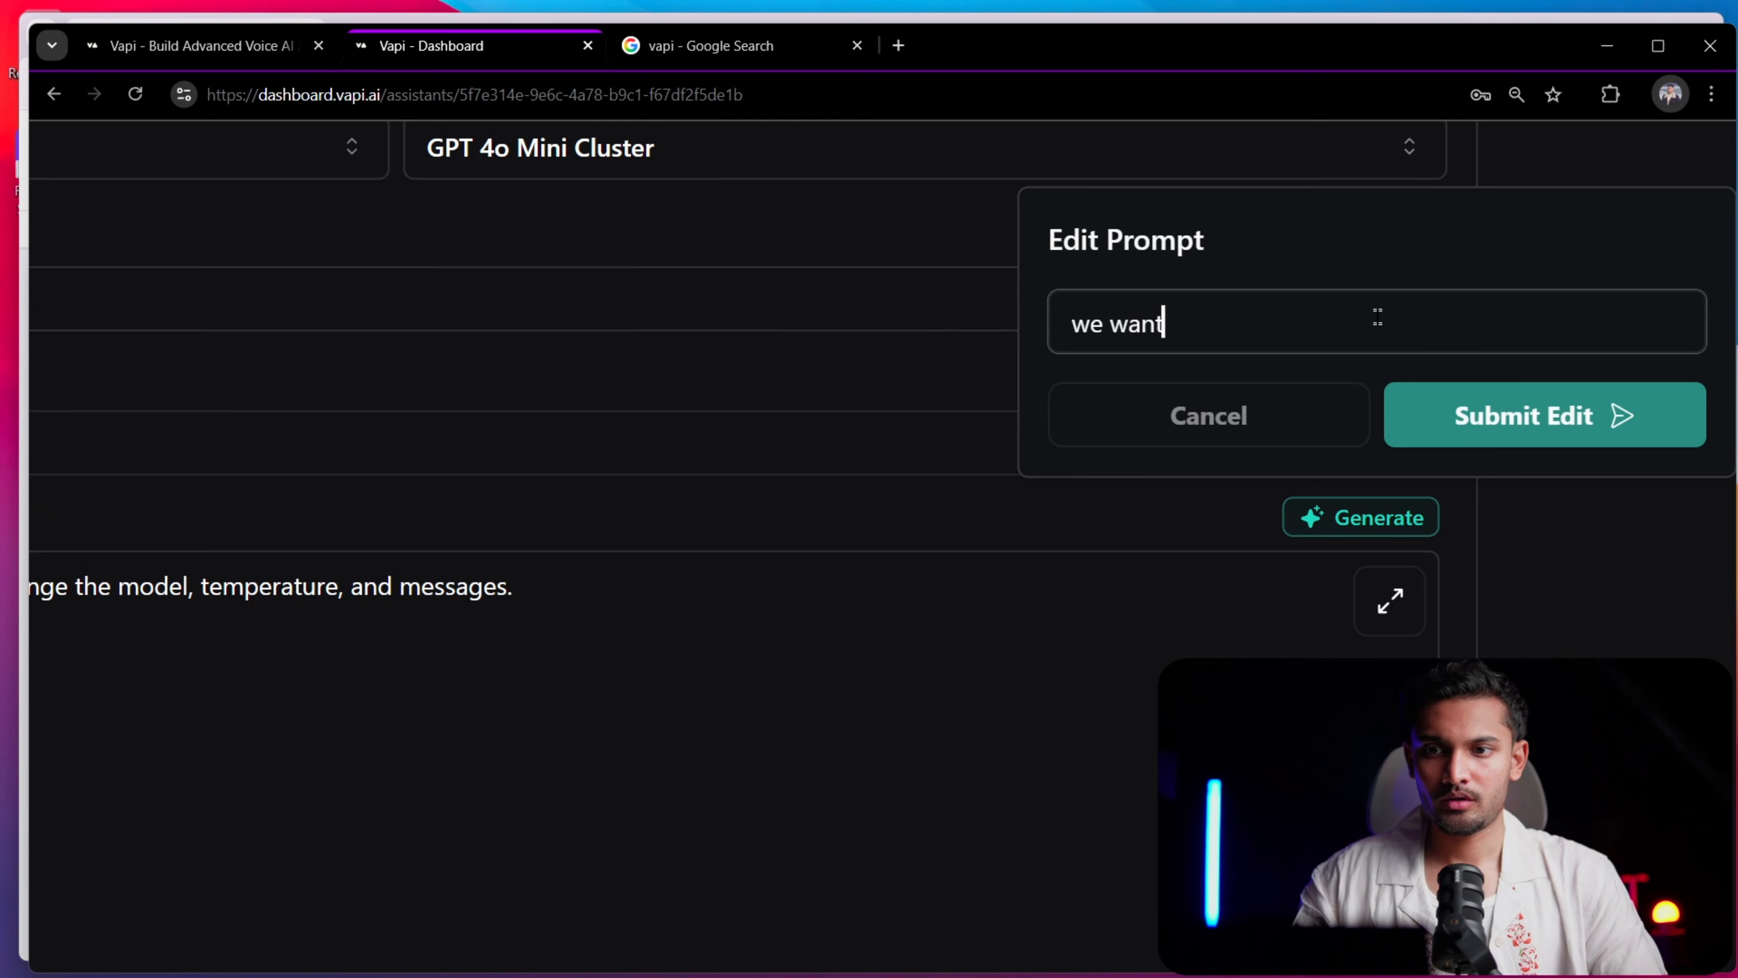
pyautogui.write(' to create a')
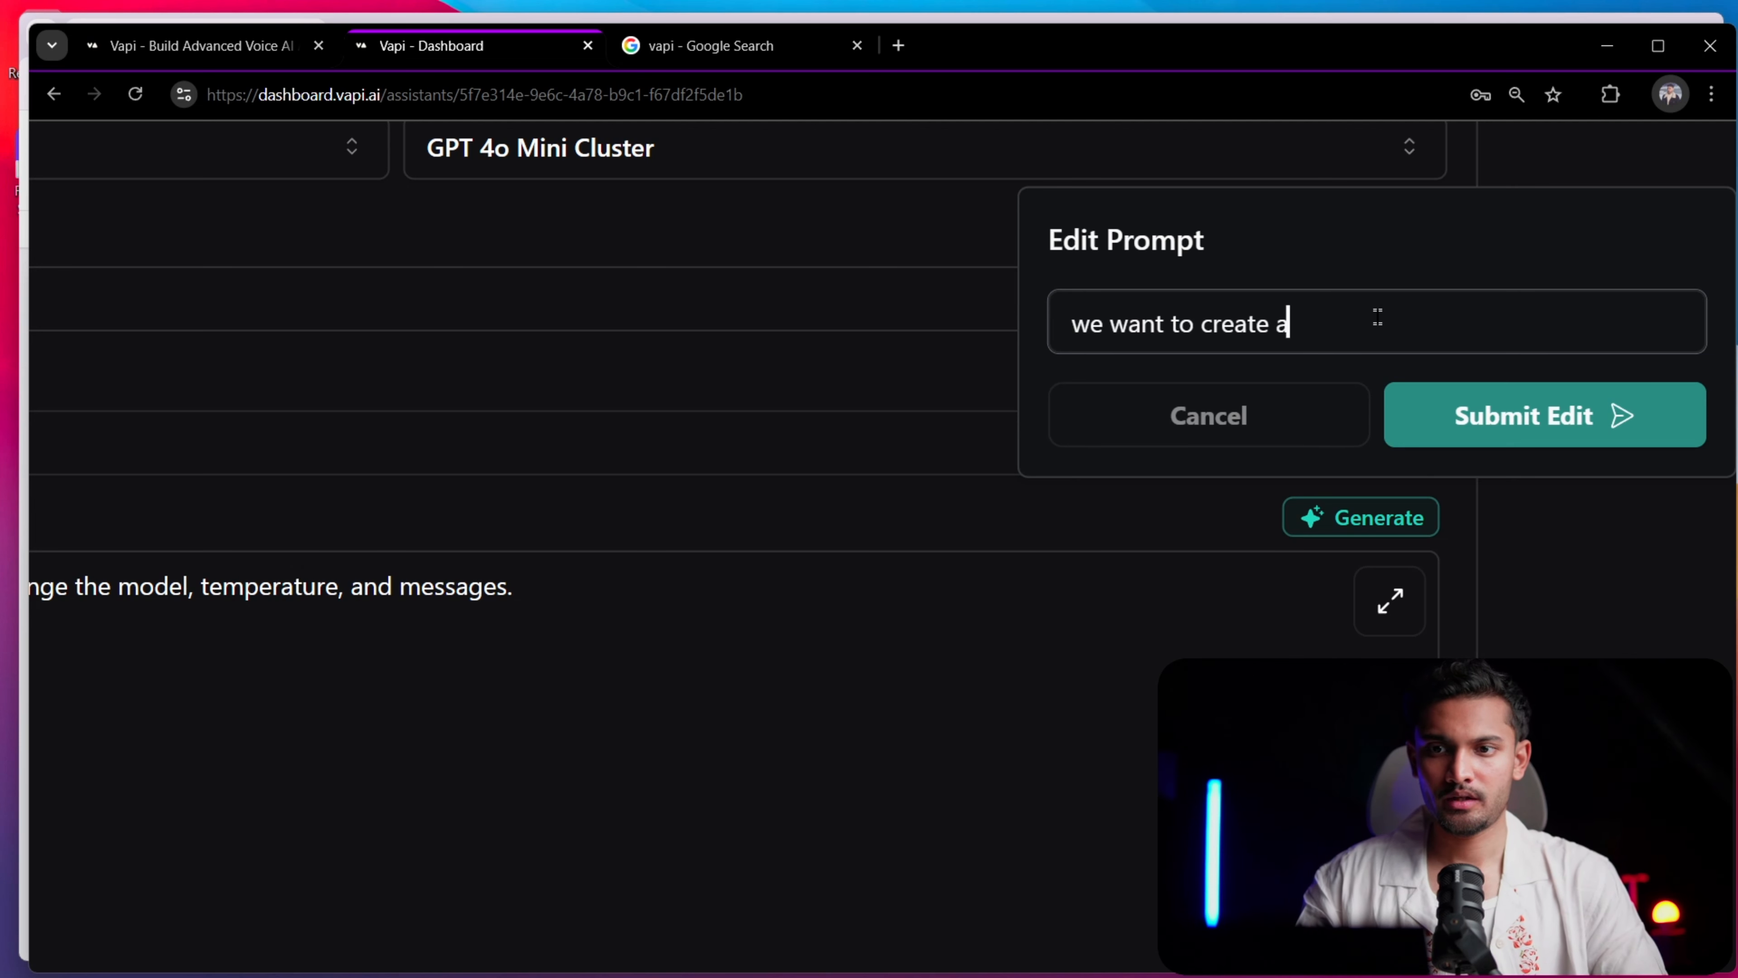
pyautogui.write('n ai assista')
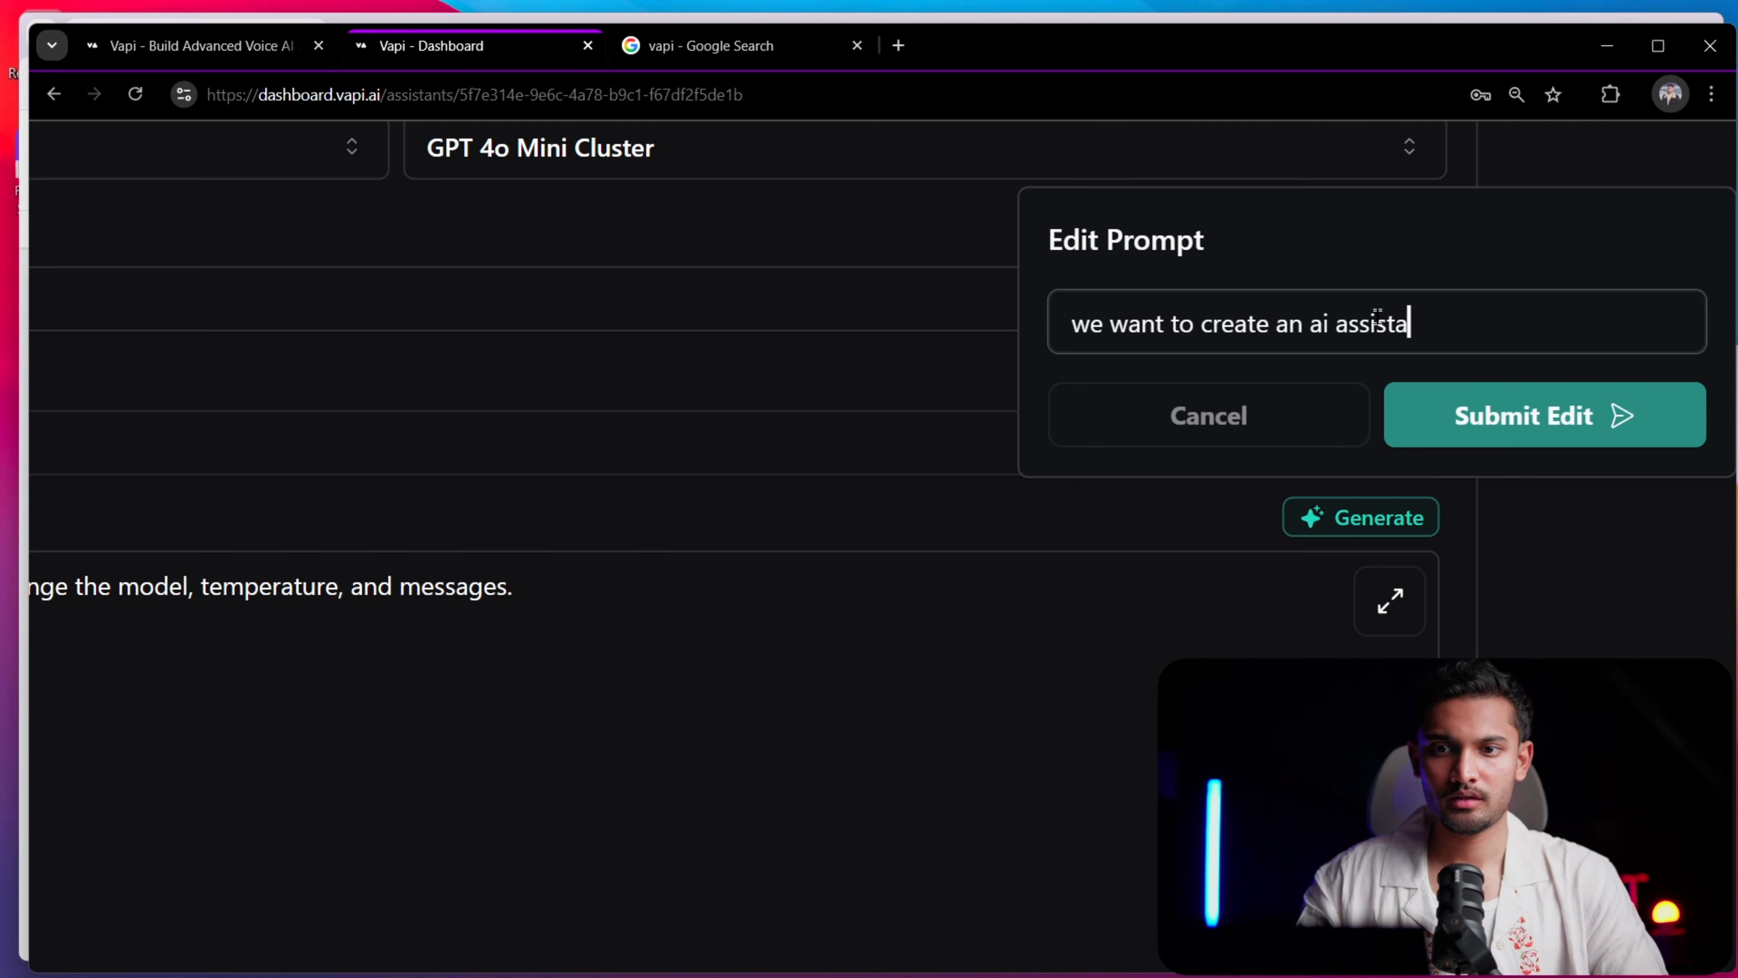
pyautogui.write('nt to ')
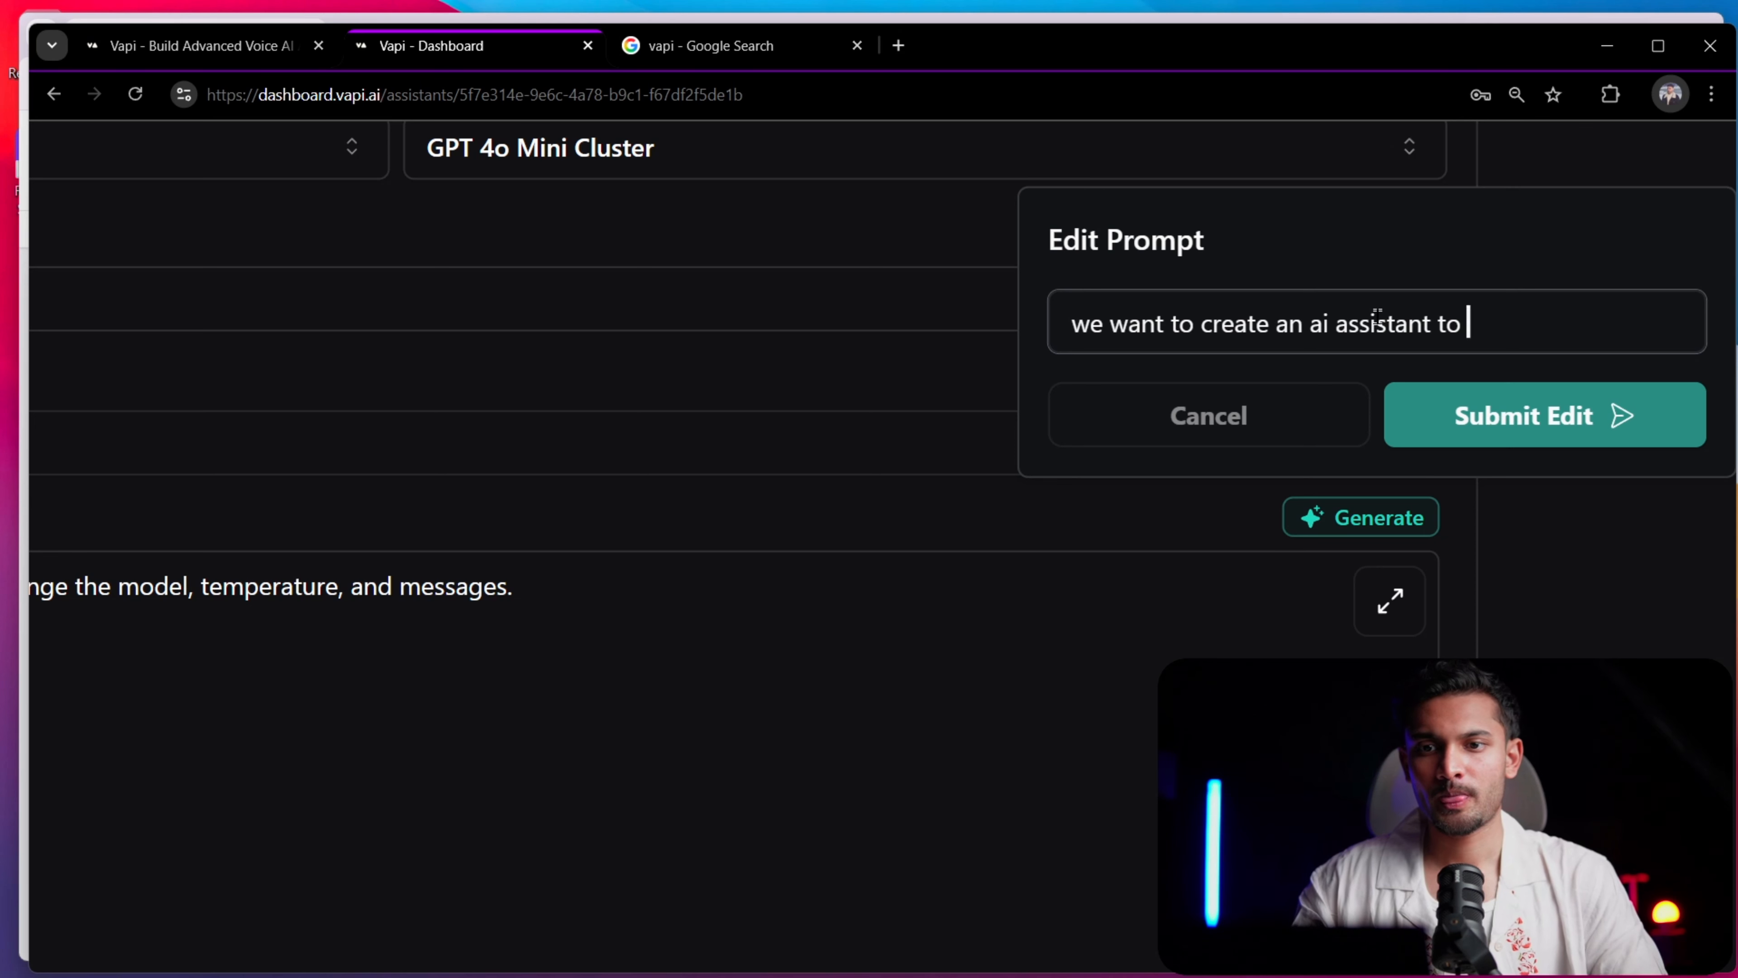
pyautogui.write('be on o')
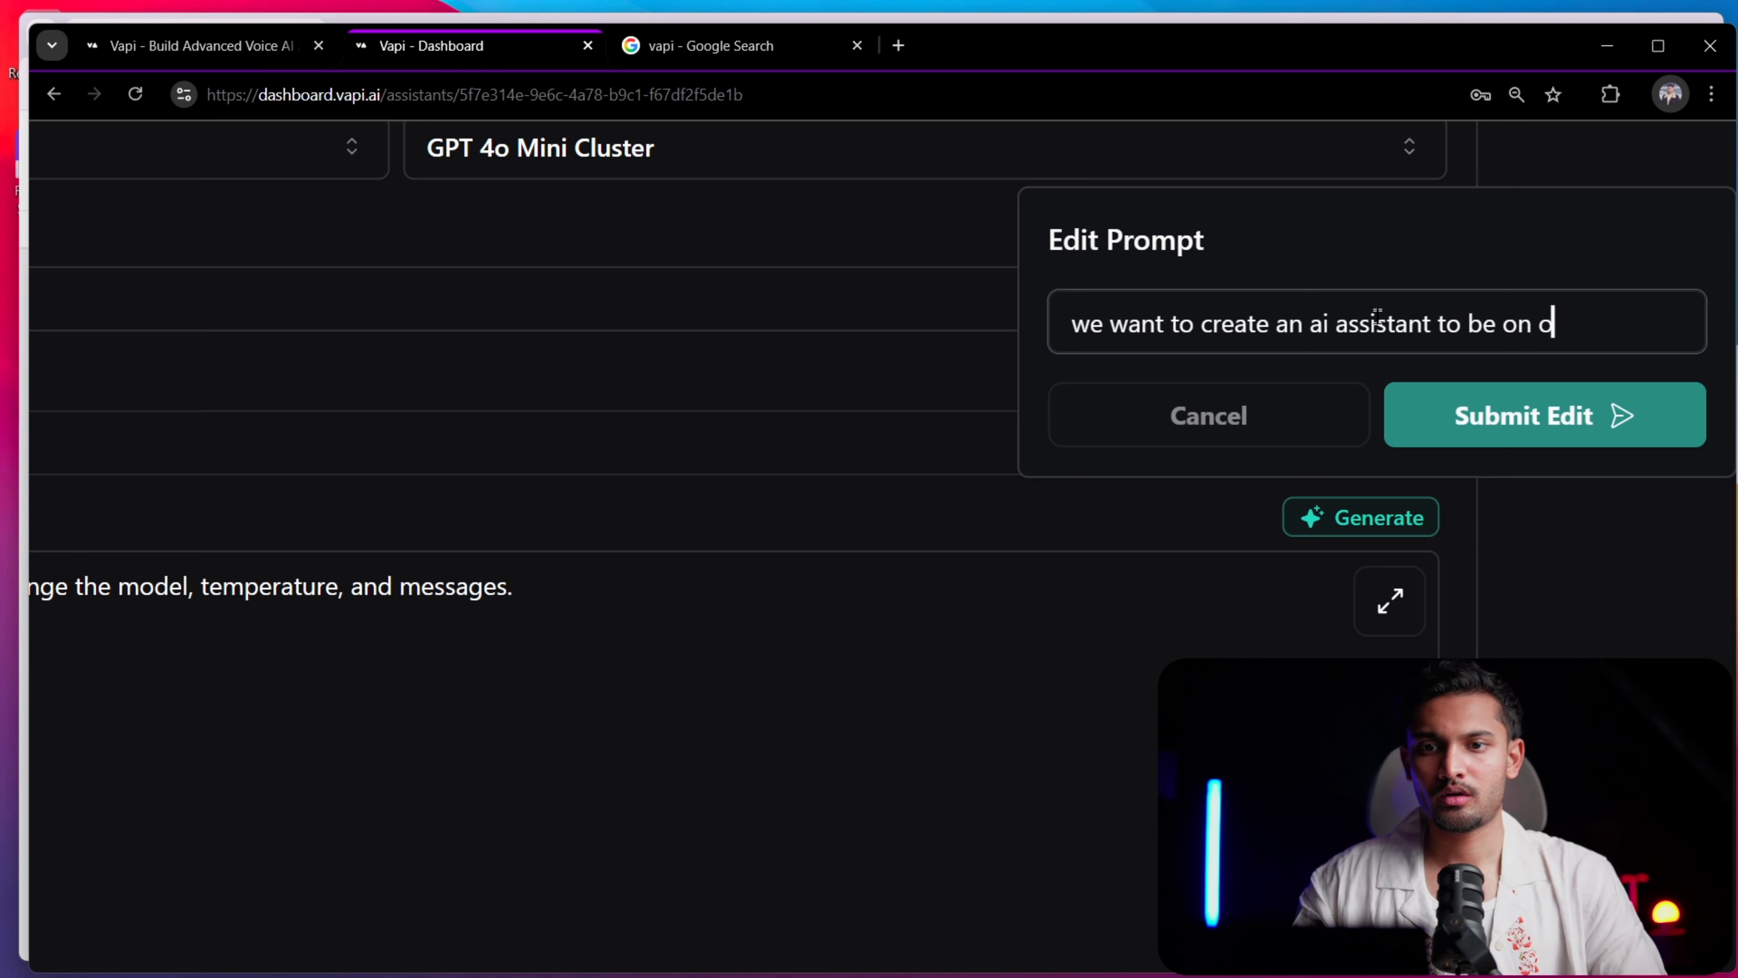
pyautogui.write('ur website and')
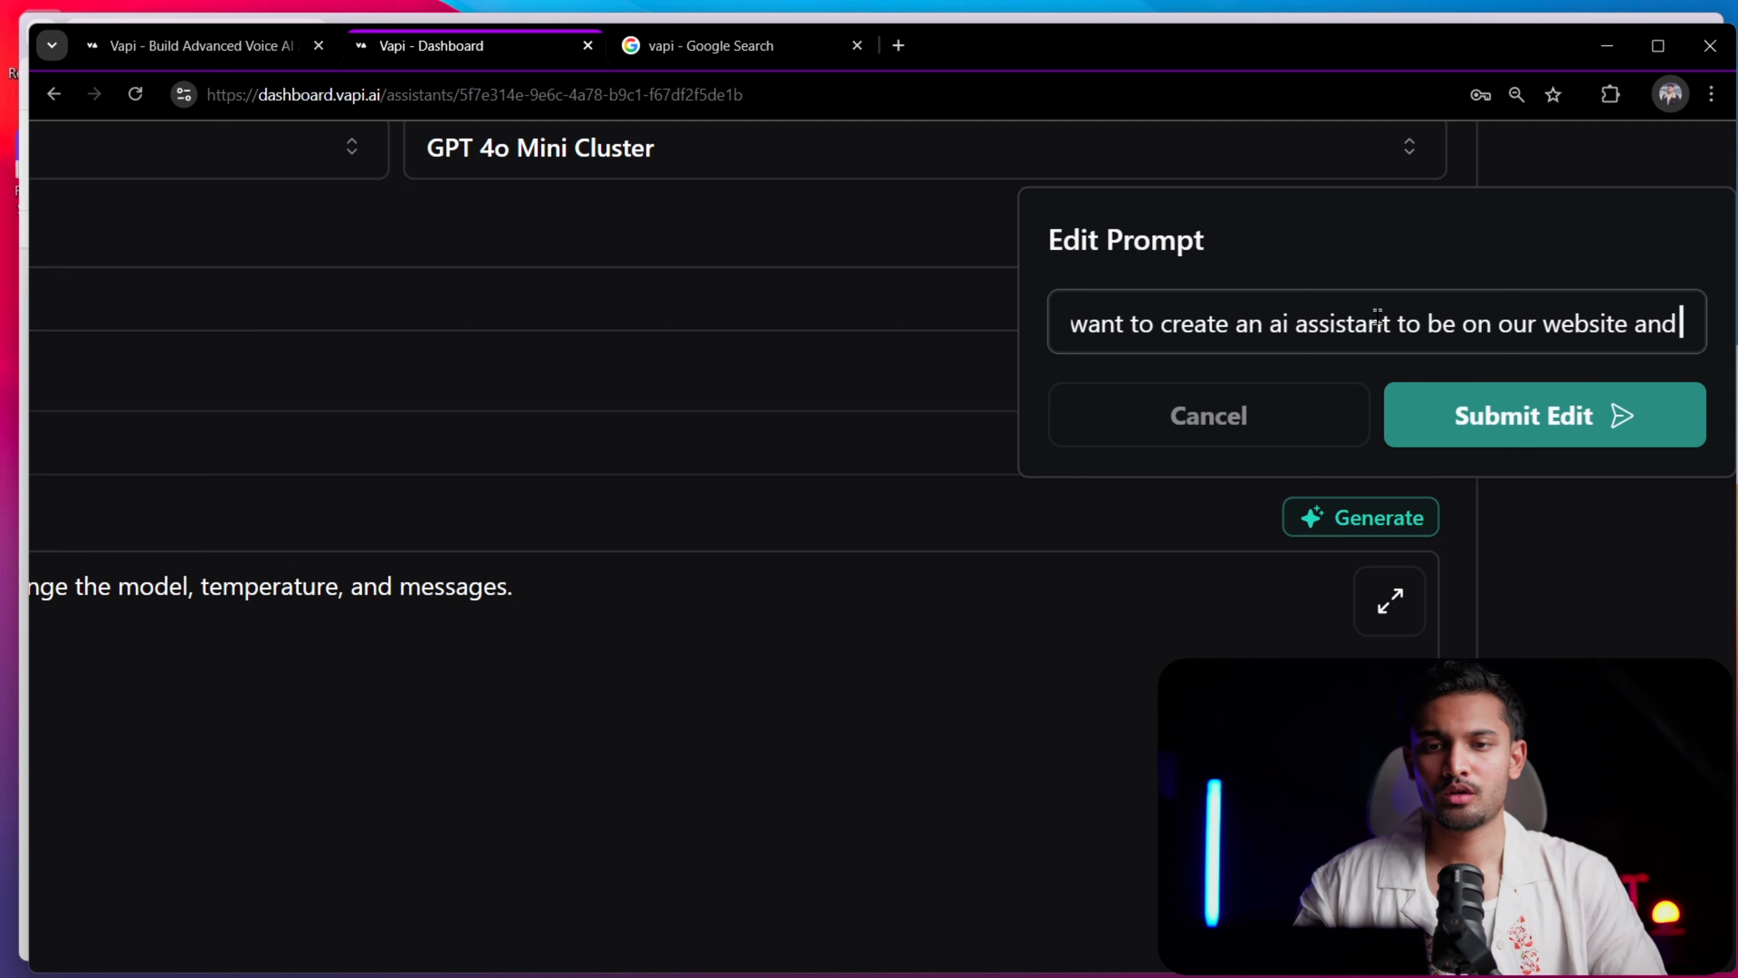
pyautogui.write(' talk to the cu')
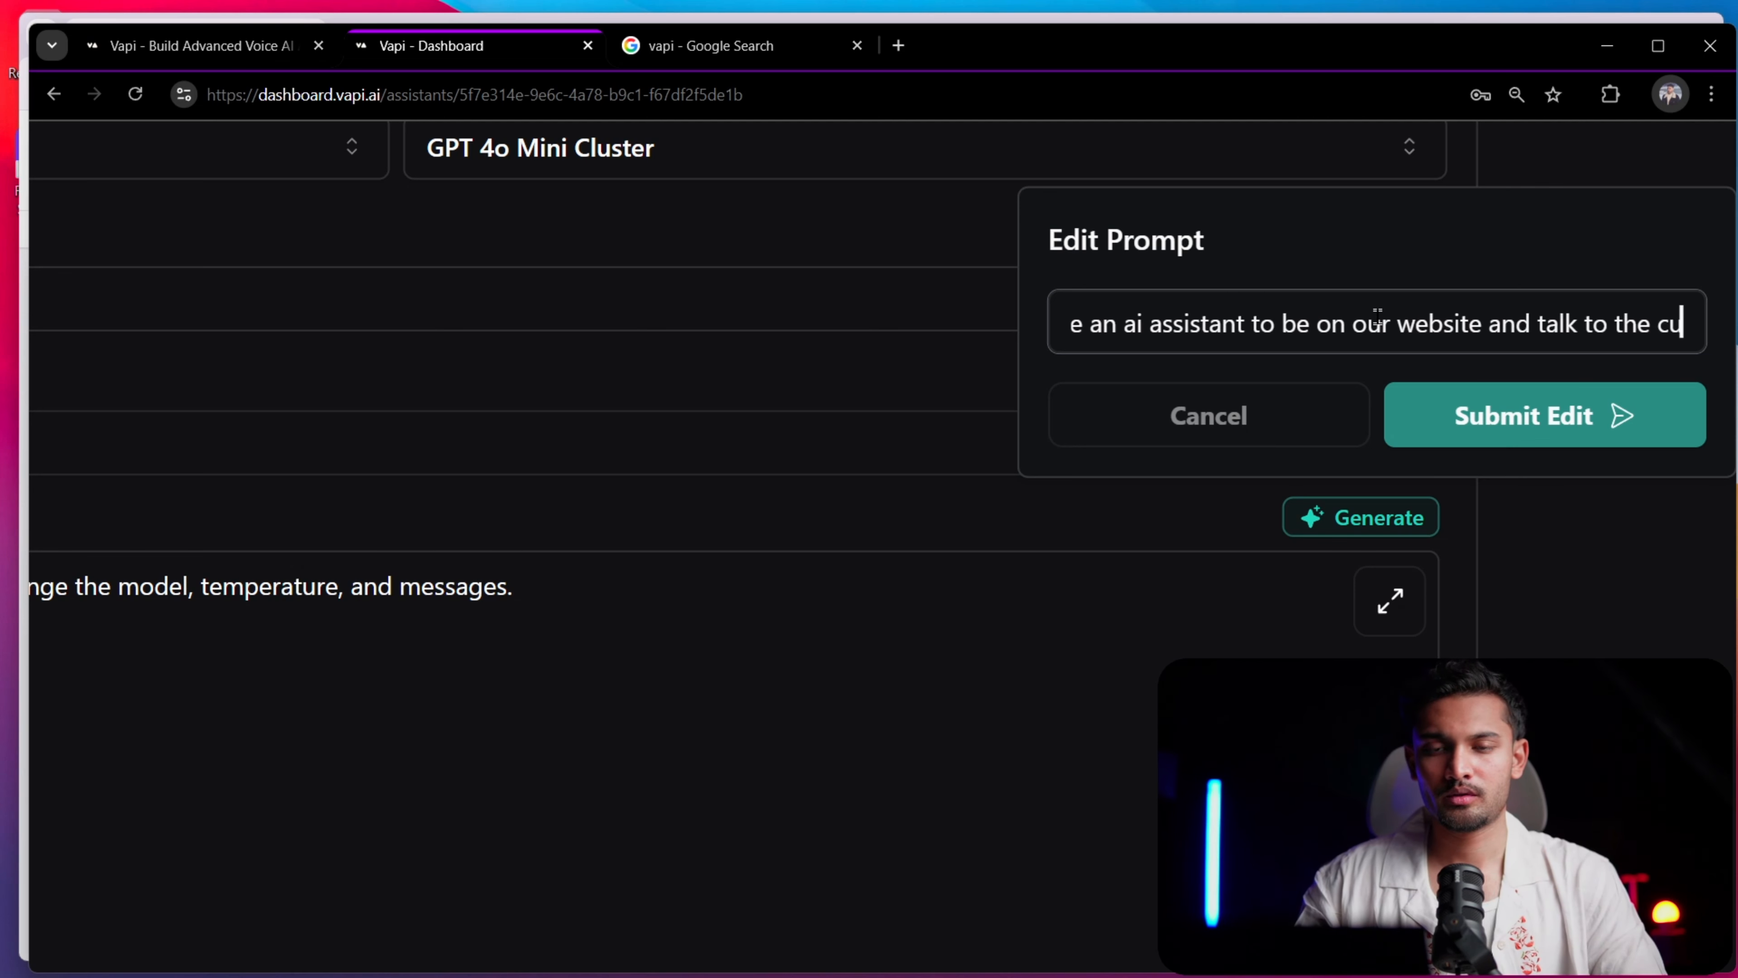
pyautogui.write('stomers')
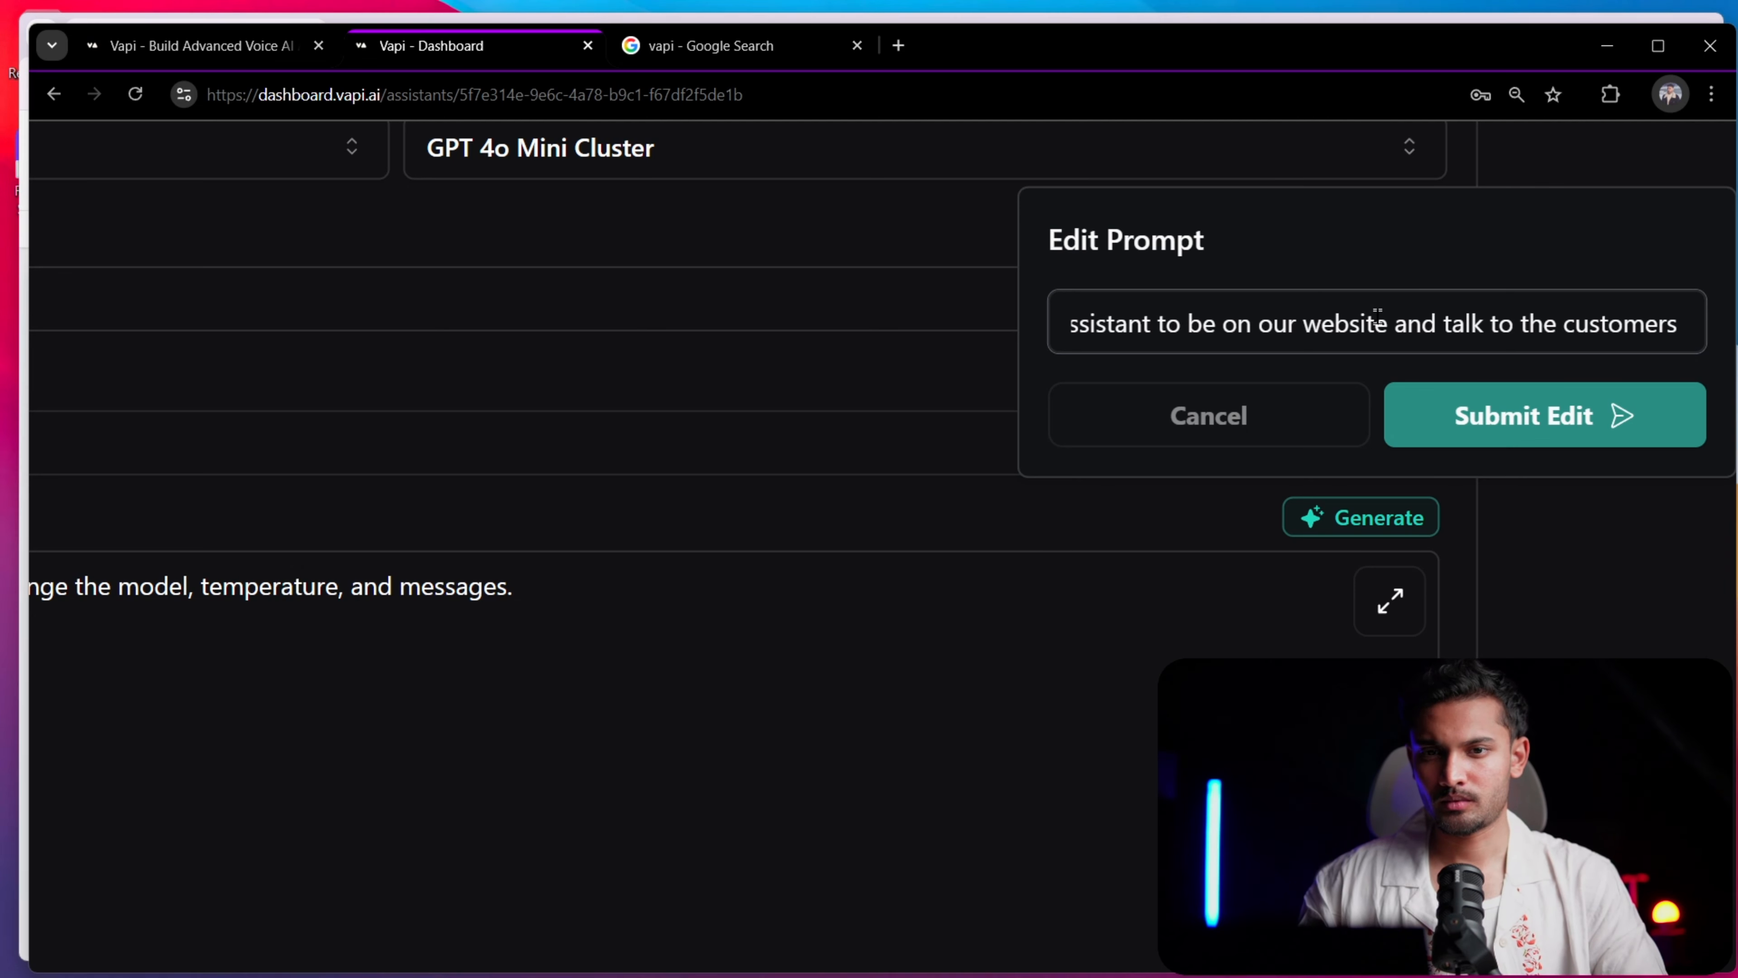
# Open a blank Notepad document and move the drafted request out of the Edit Prompt field into it
pyautogui.press('super')
pyautogui.write('notepad')
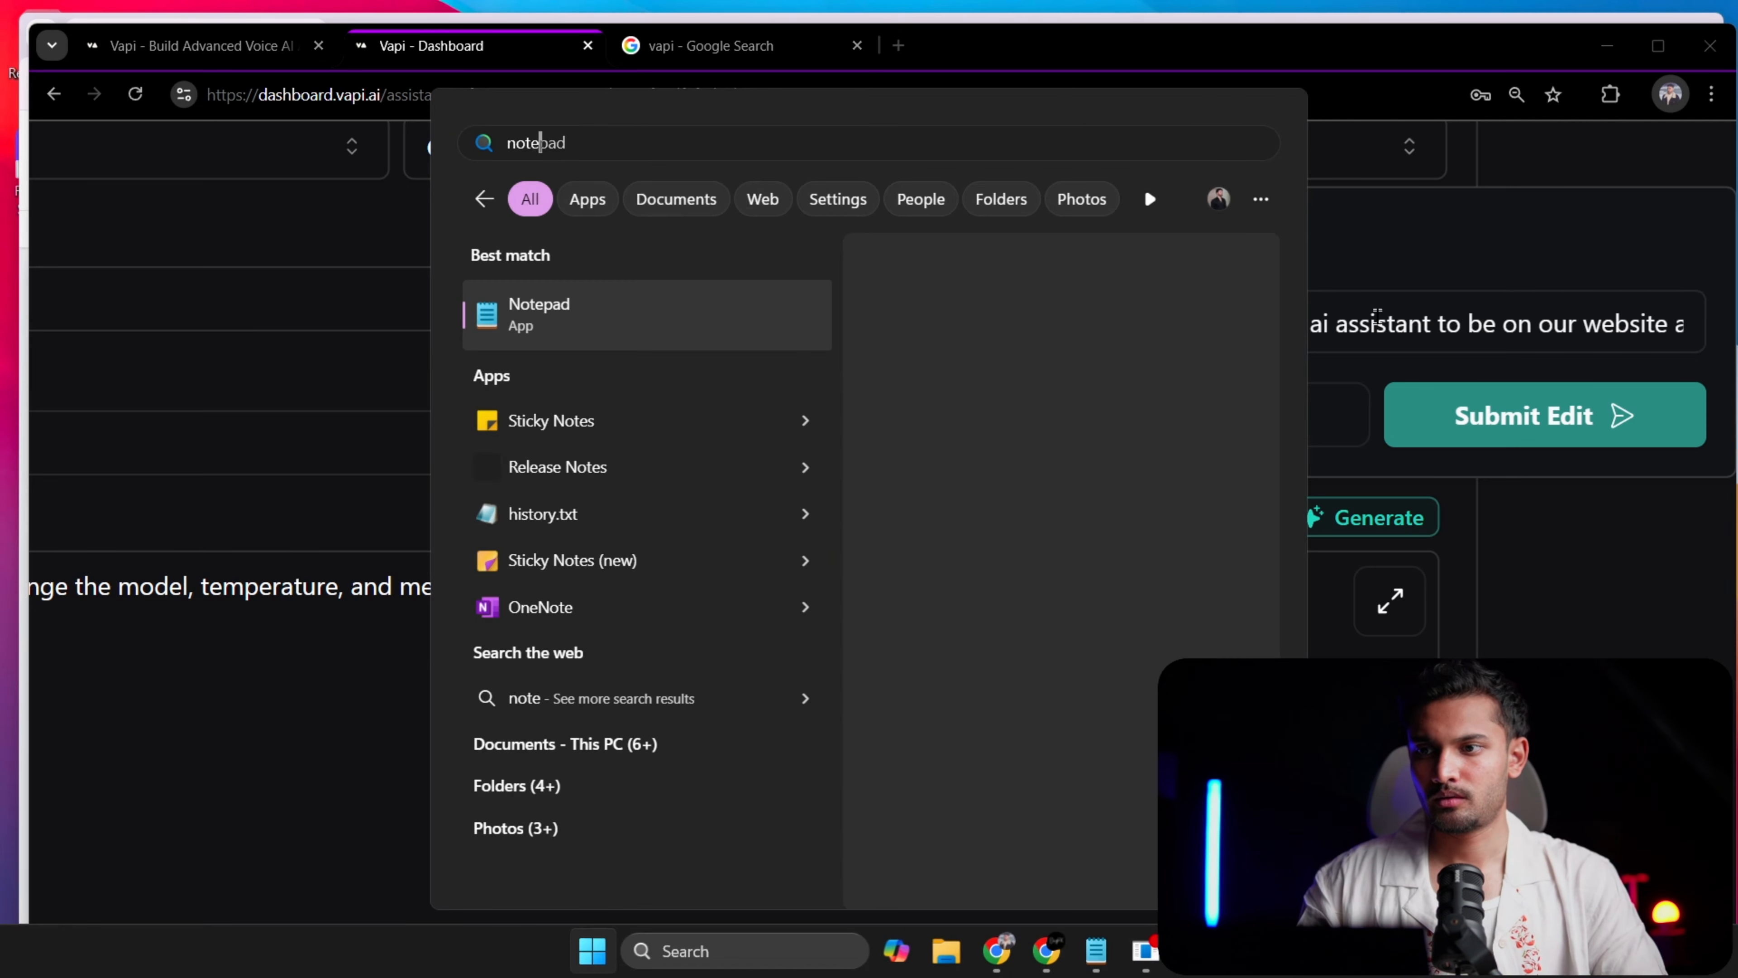
pyautogui.press('Return')
pyautogui.click(1377, 308)
pyautogui.hotkey('ctrl', 'a')
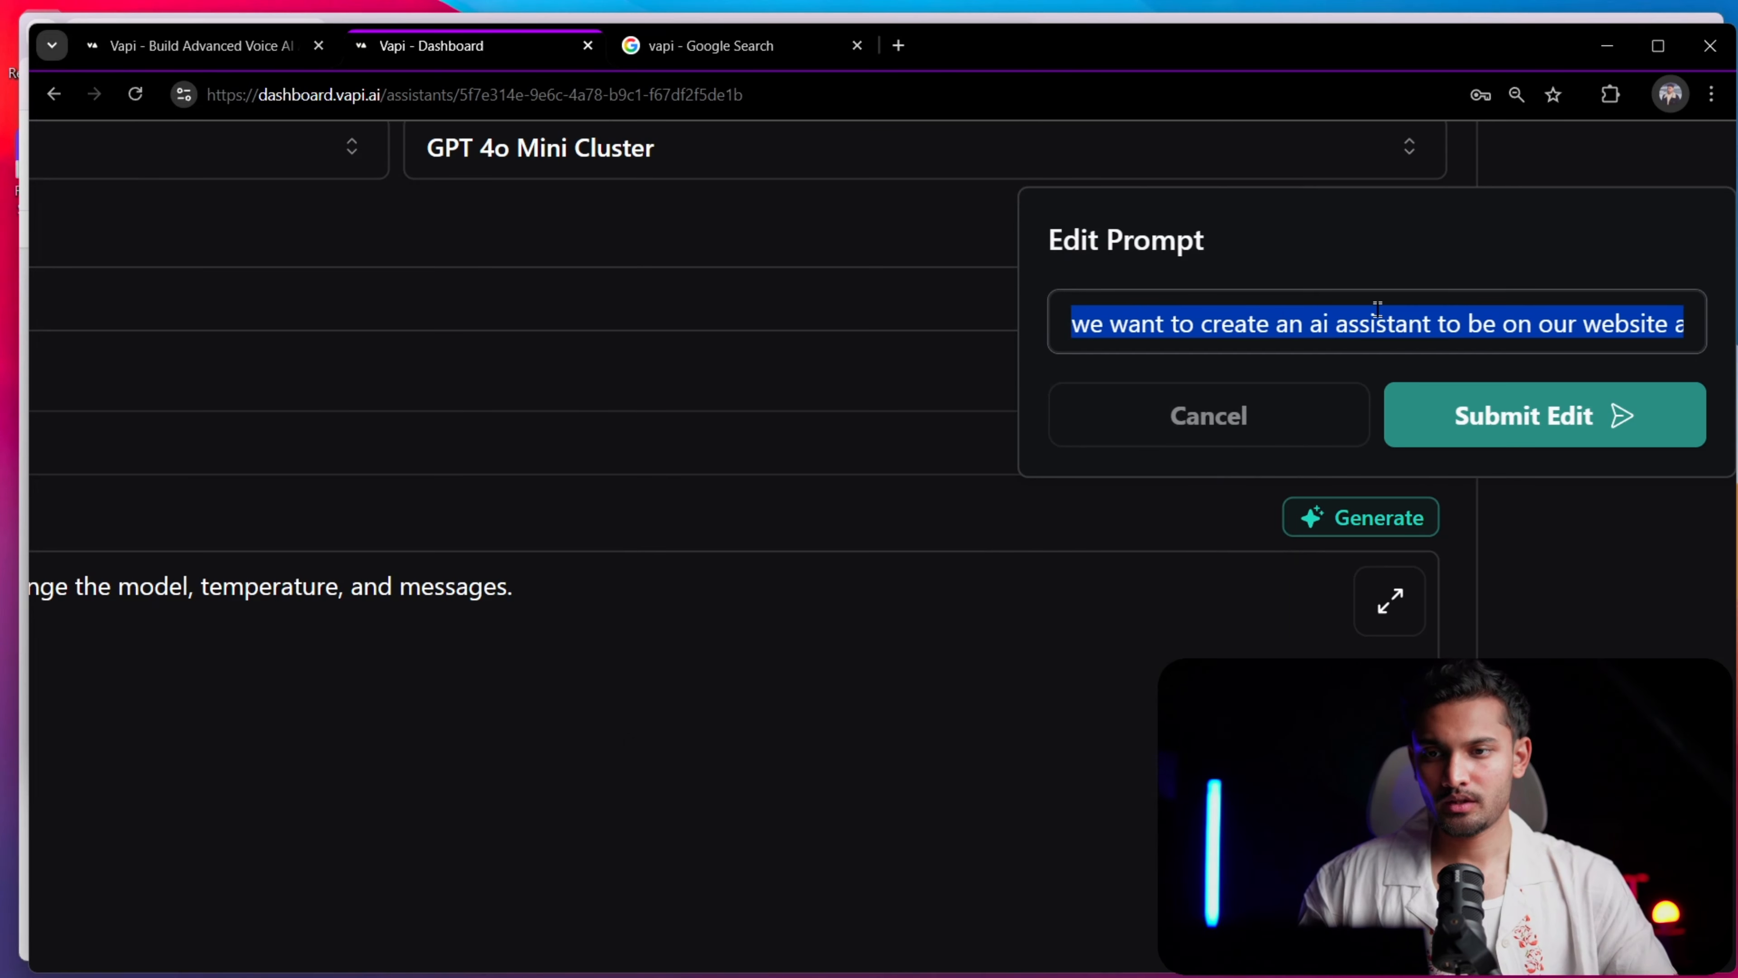
pyautogui.hotkey('ctrl', 'x')
pyautogui.hotkey('alt', 'Tab')
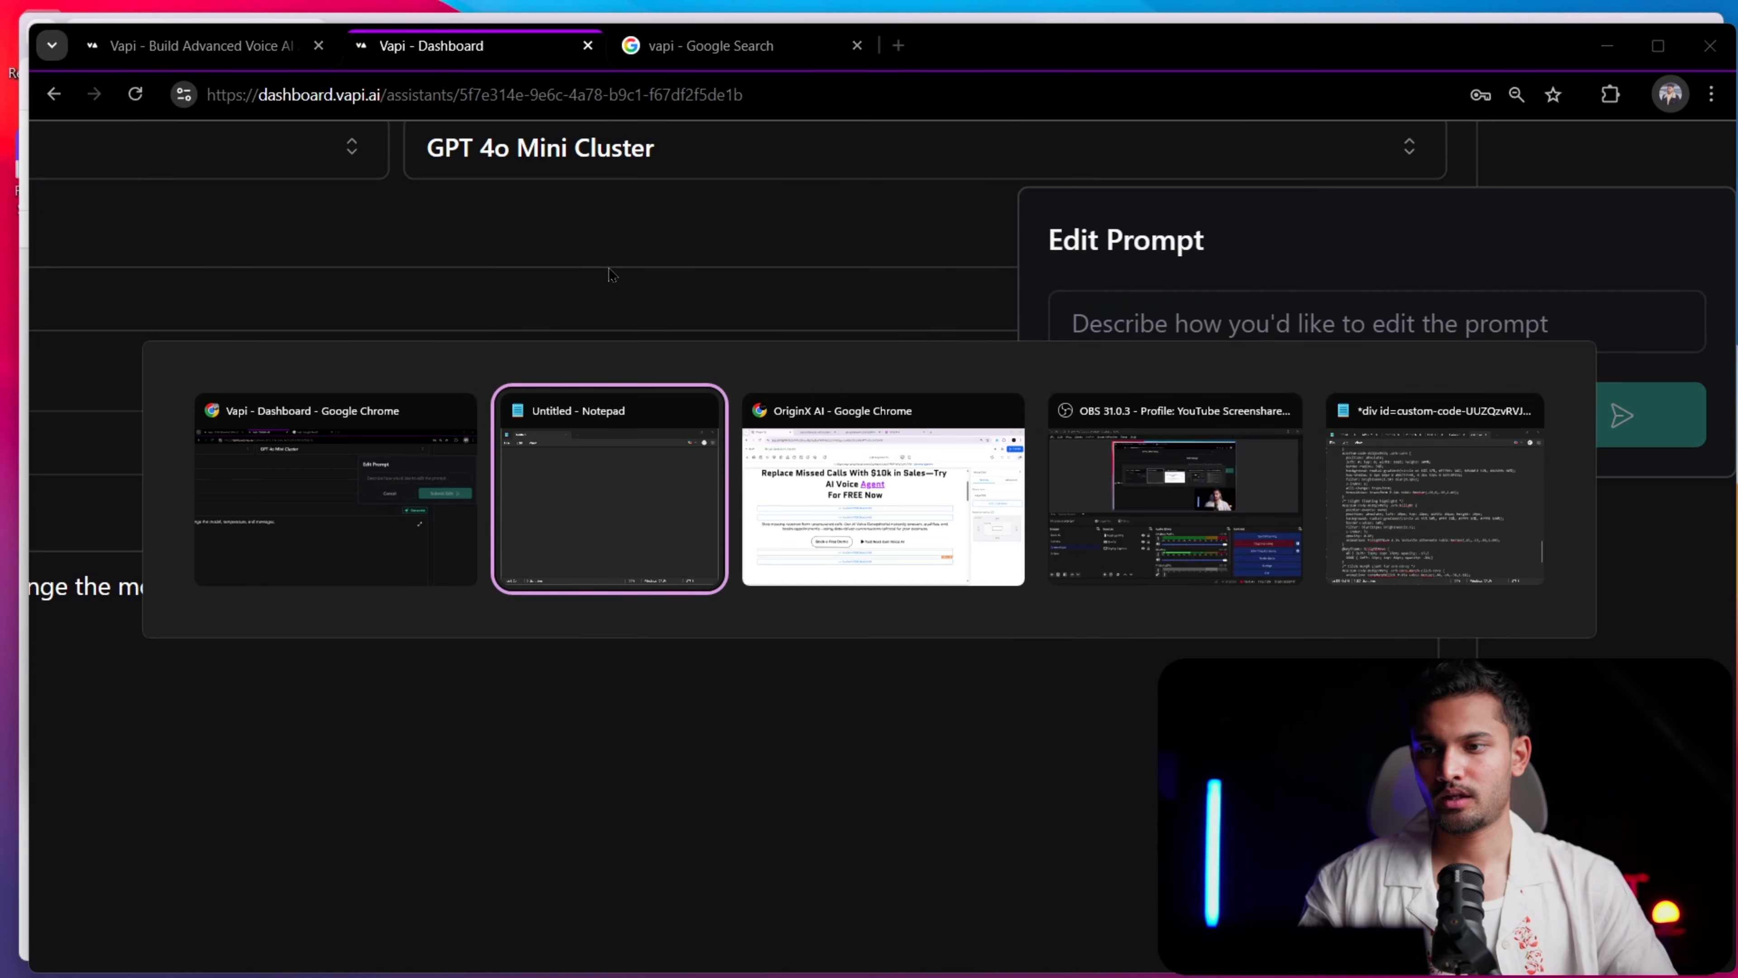
pyautogui.hotkey('ctrl', 'v')
pyautogui.moveTo(591, 50); pyautogui.dragTo(871, 93)
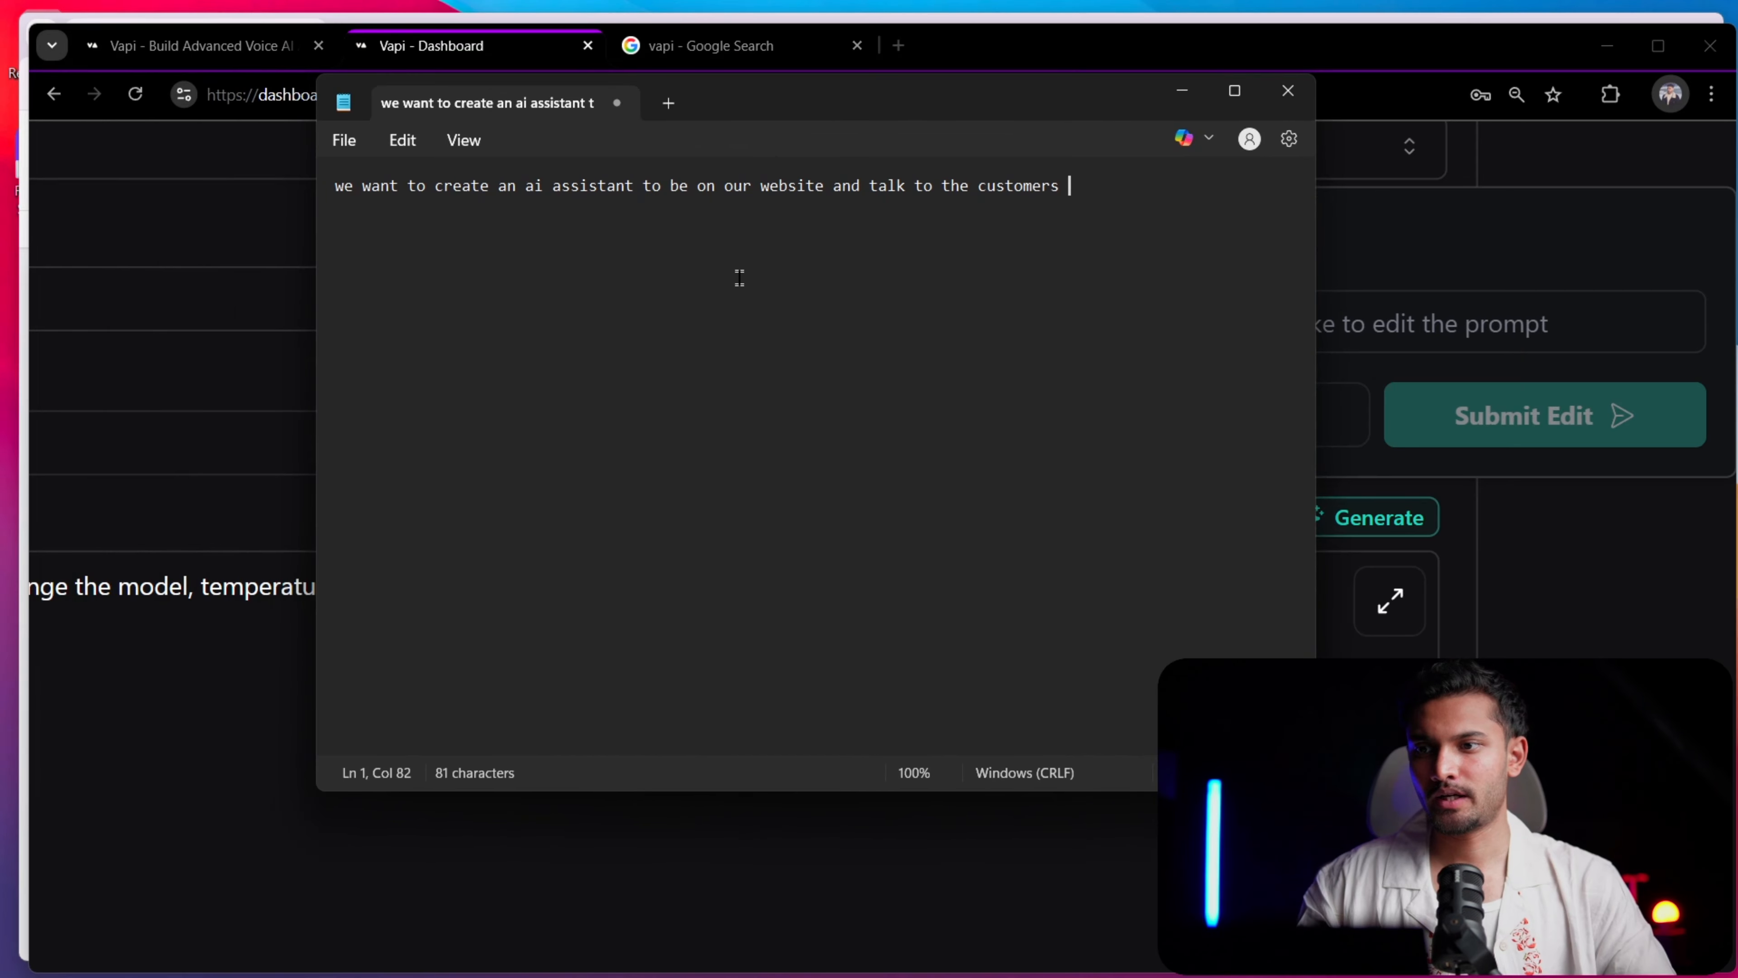
# Replace "customers" at the end of the request with "potential customers or leads,"
pyautogui.hotkey('ctrl', '+')
pyautogui.hotkey('ctrl', '+')
pyautogui.hotkey('ctrl', '+')
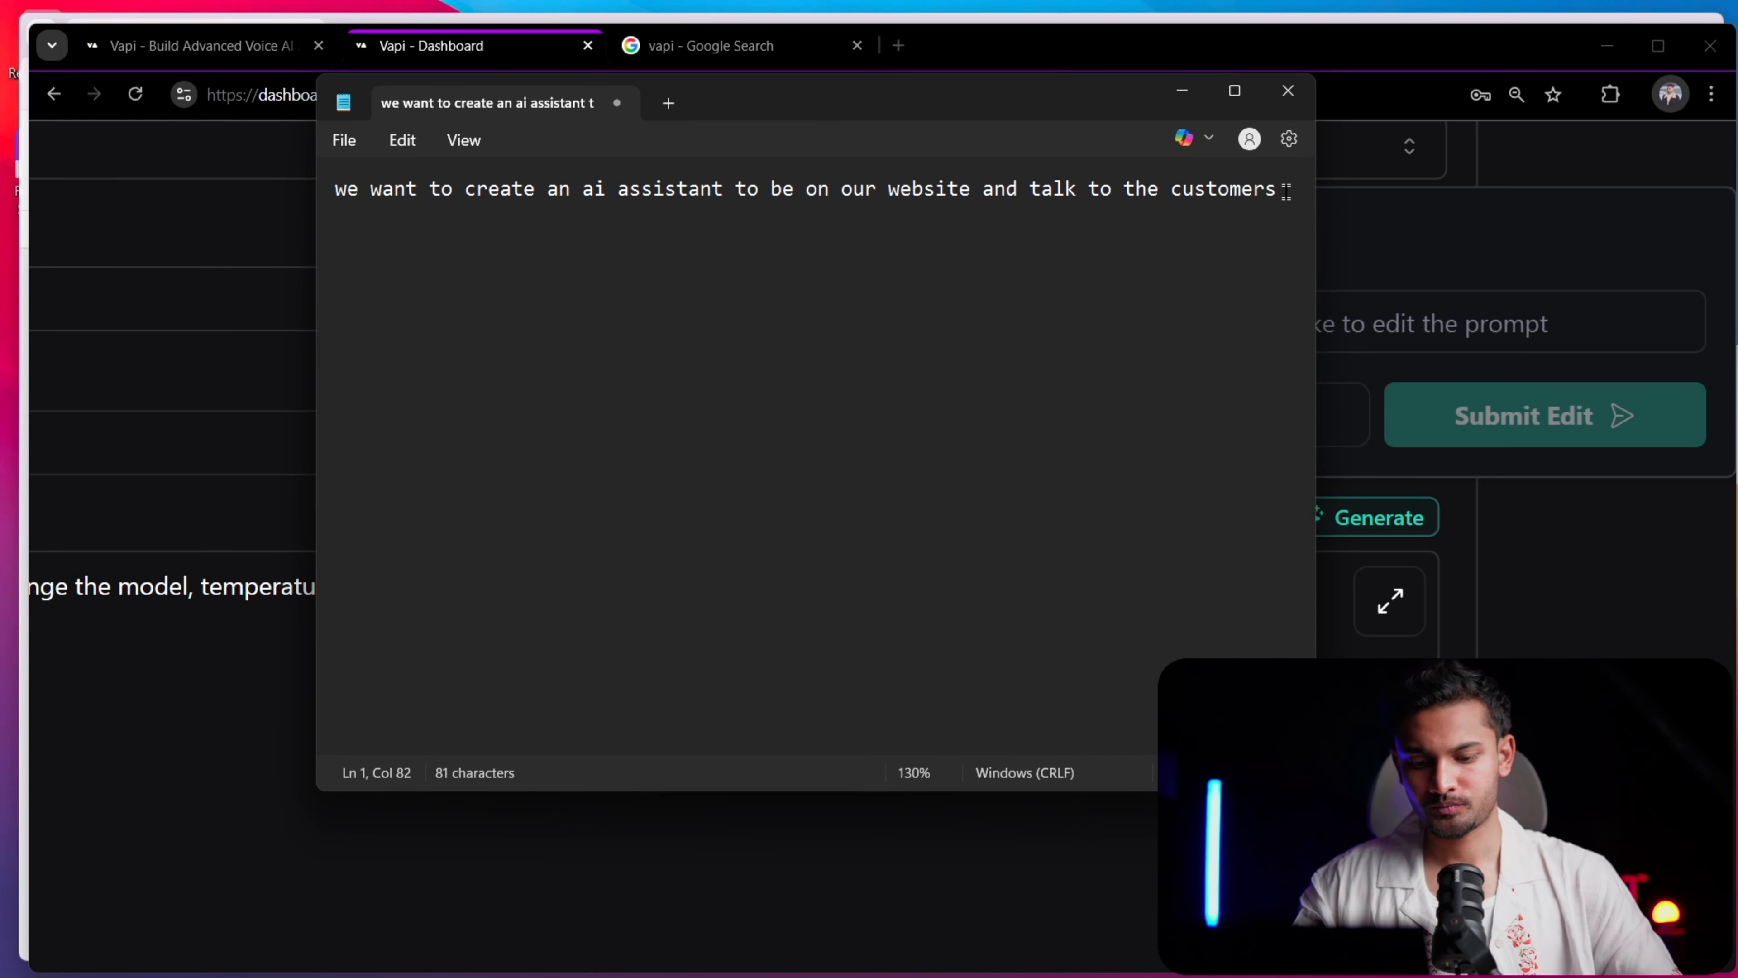
pyautogui.press('BackSpace')
pyautogui.press('BackSpace')
pyautogui.press('BackSpace')
pyautogui.press('BackSpace')
pyautogui.press('BackSpace')
pyautogui.press('BackSpace')
pyautogui.press('BackSpace')
pyautogui.press('BackSpace')
pyautogui.press('BackSpace')
pyautogui.press('BackSpace')
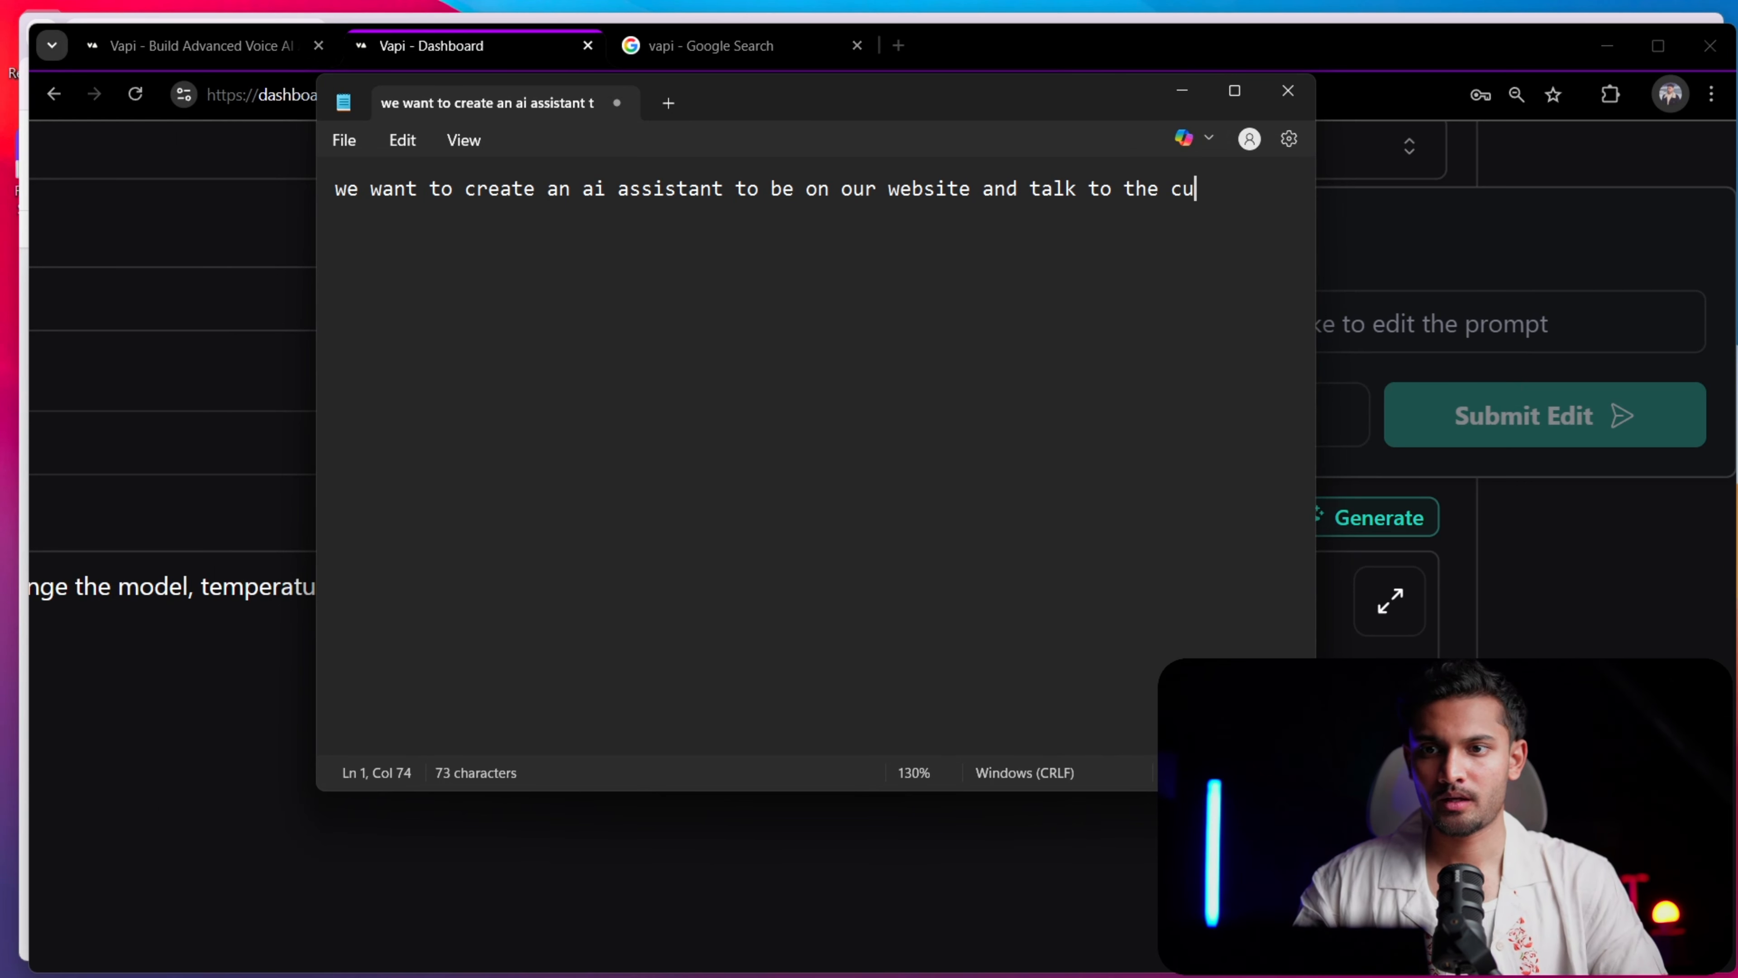
pyautogui.write('poten')
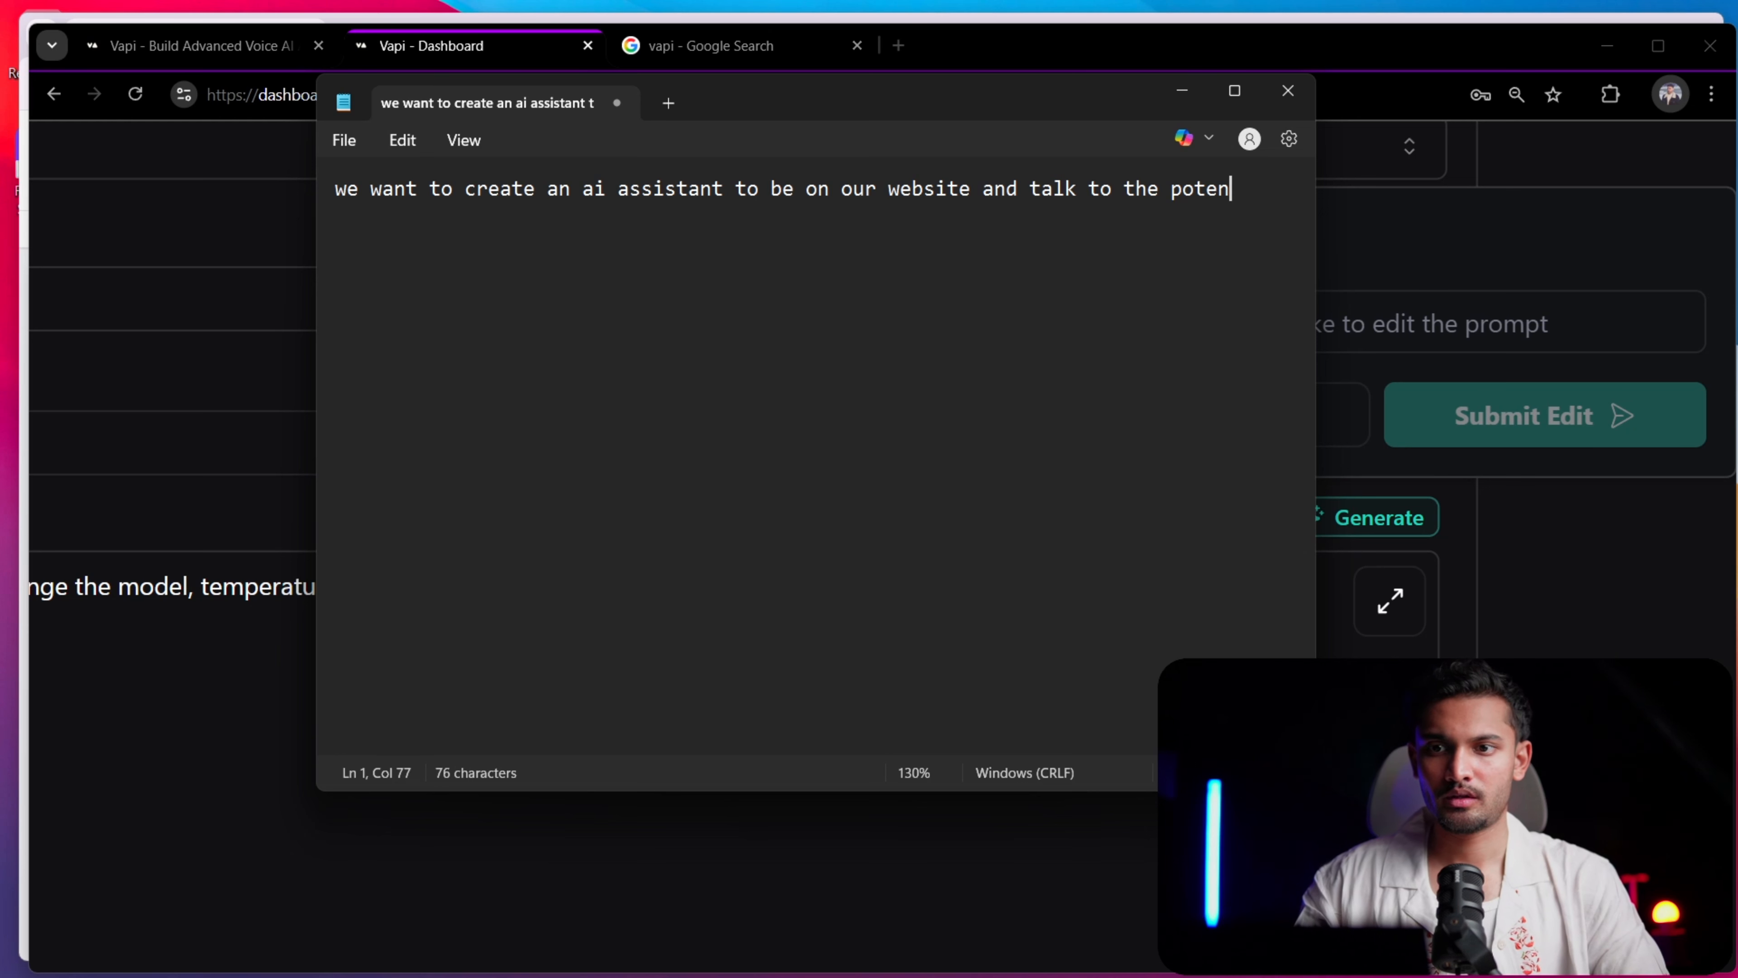
pyautogui.write('tial ')
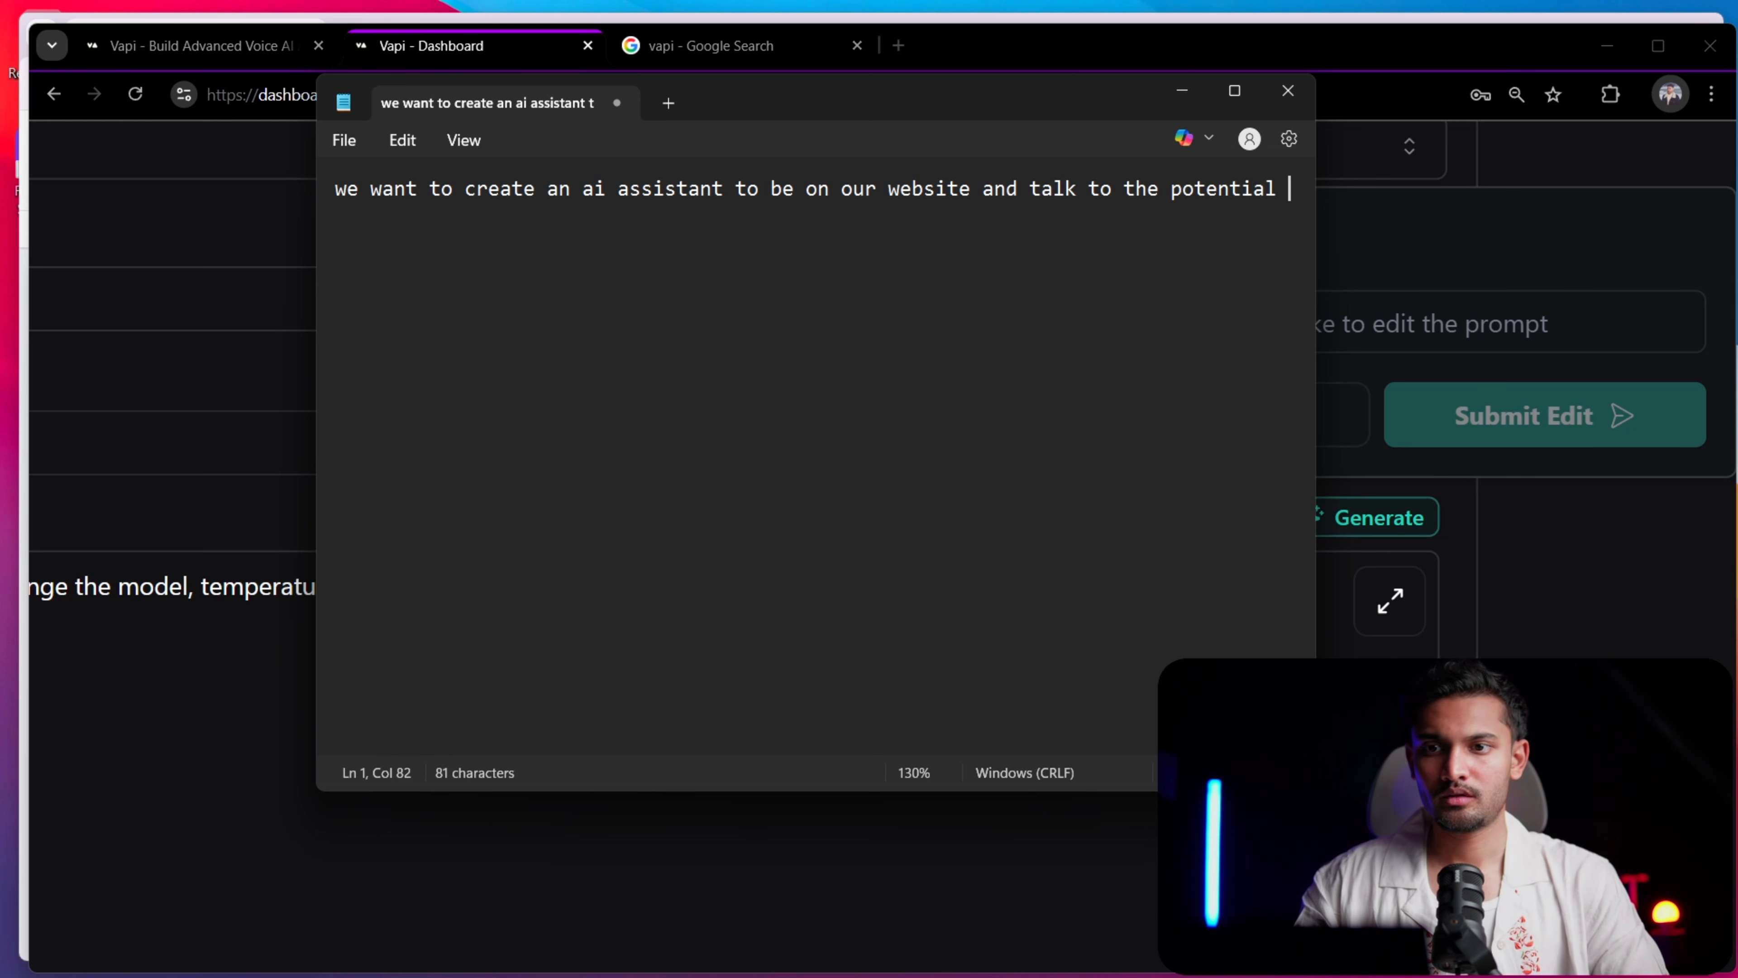
pyautogui.write('custome')
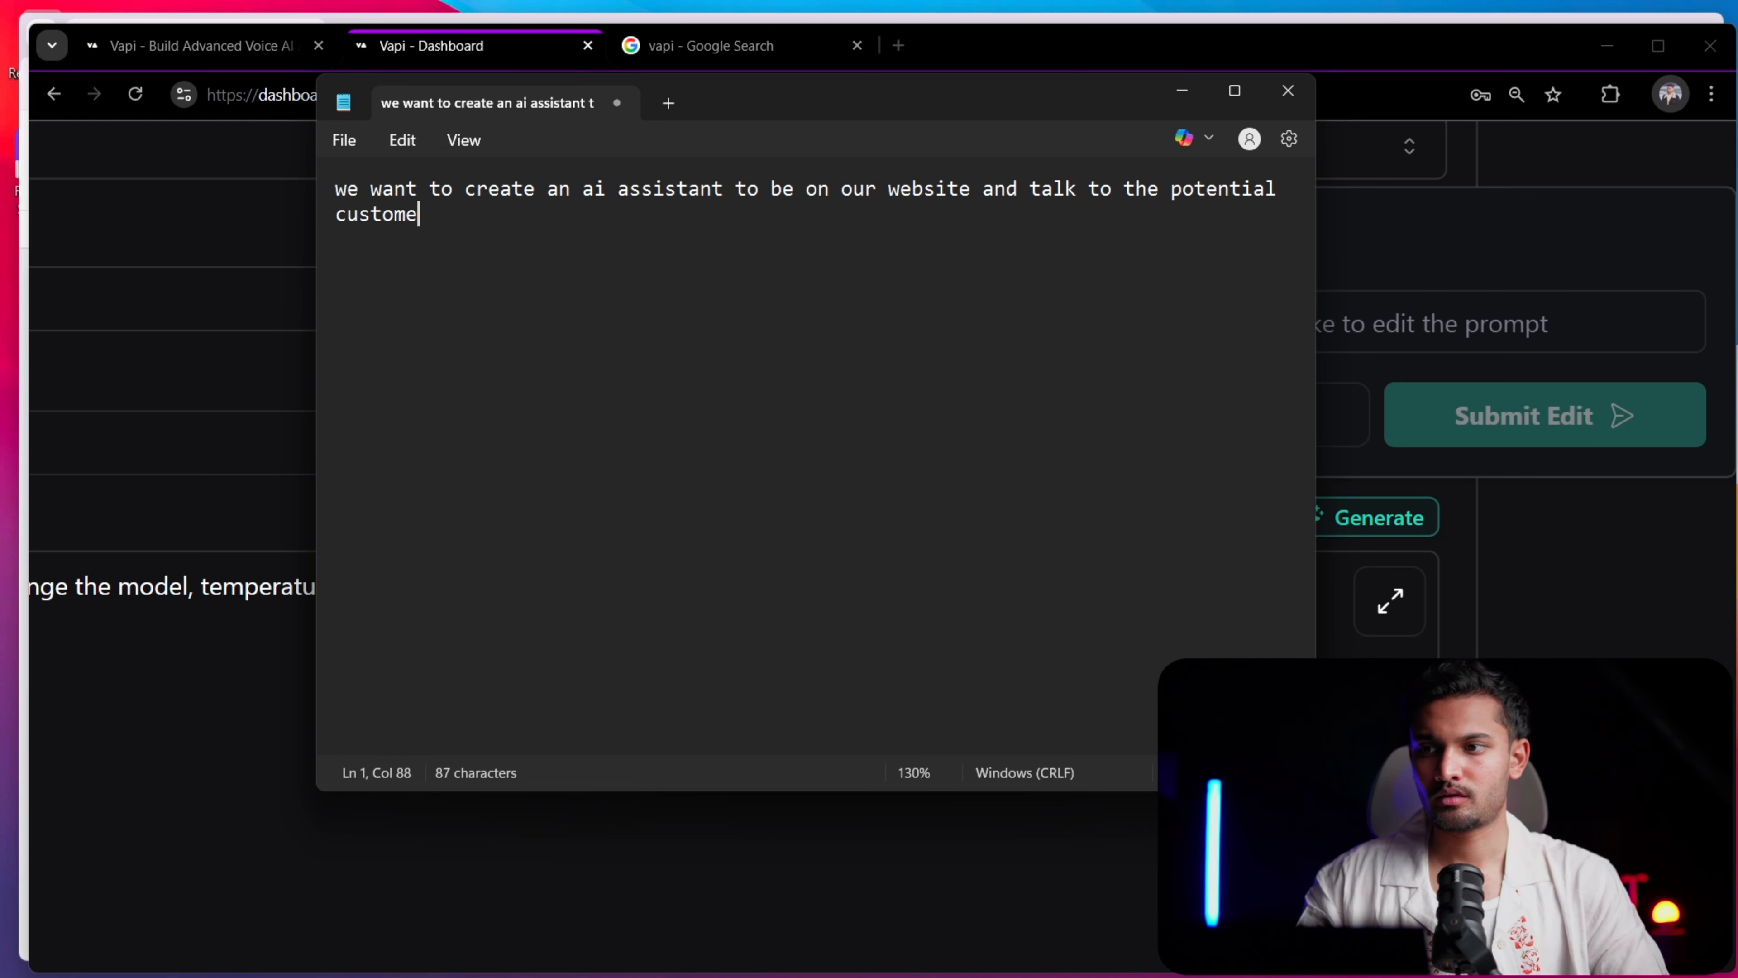
pyautogui.write('rs ')
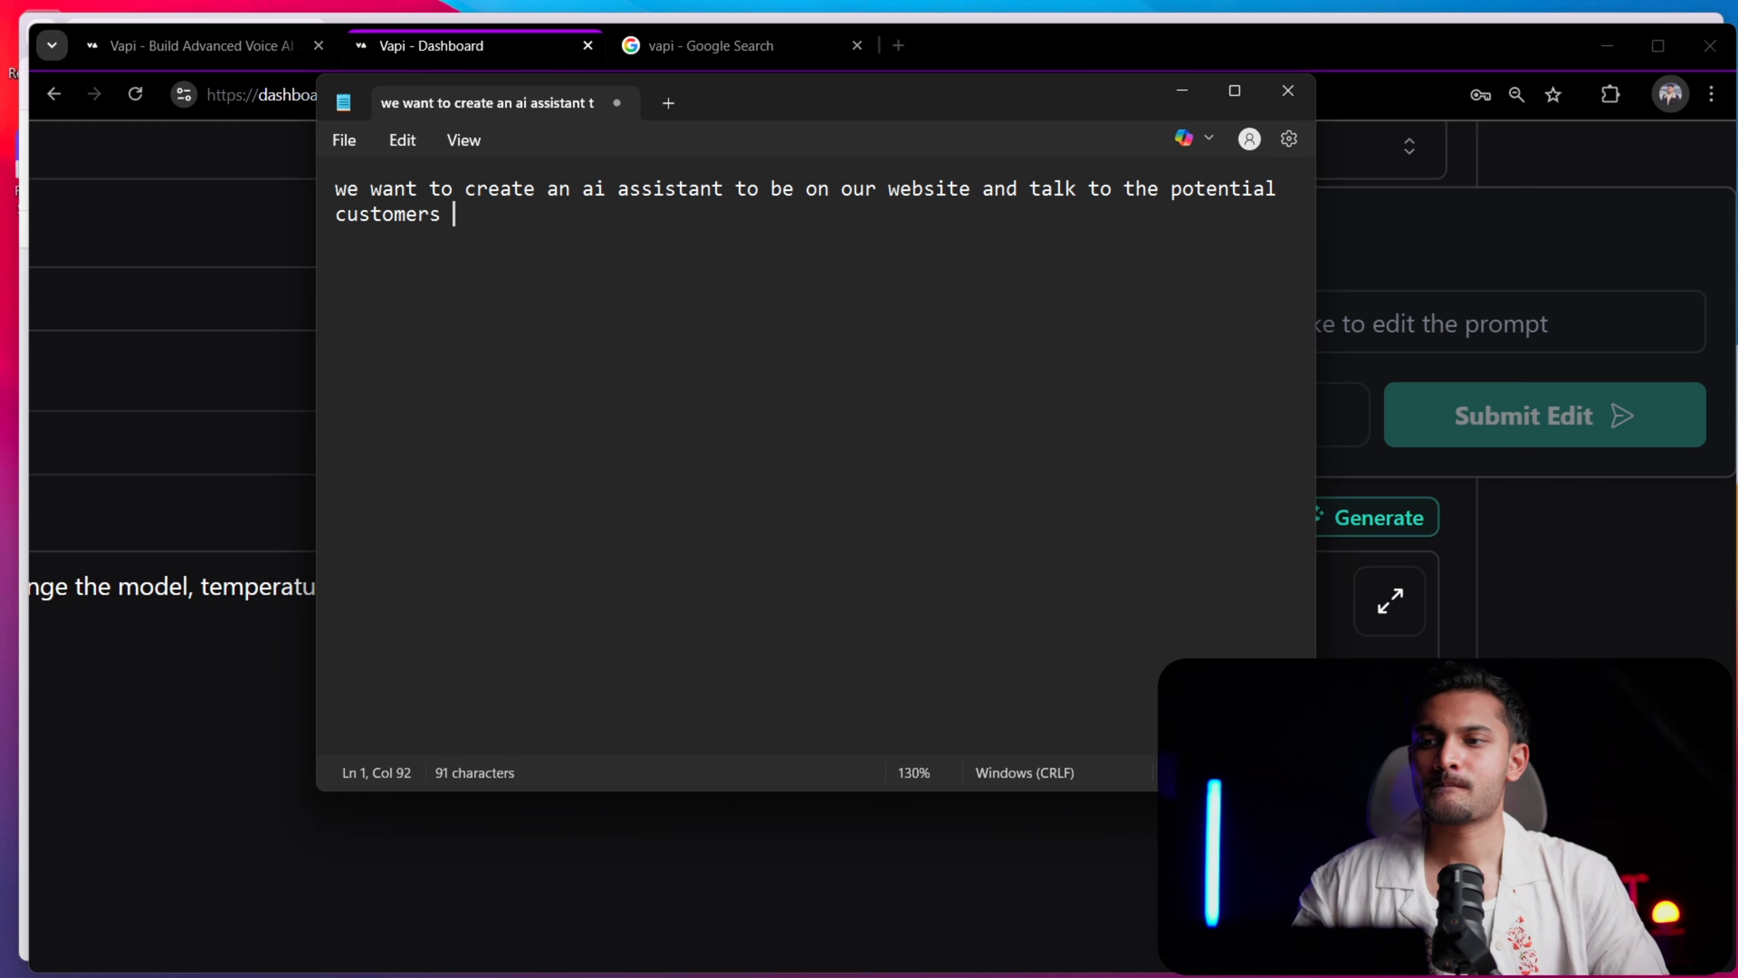
pyautogui.write('or leads')
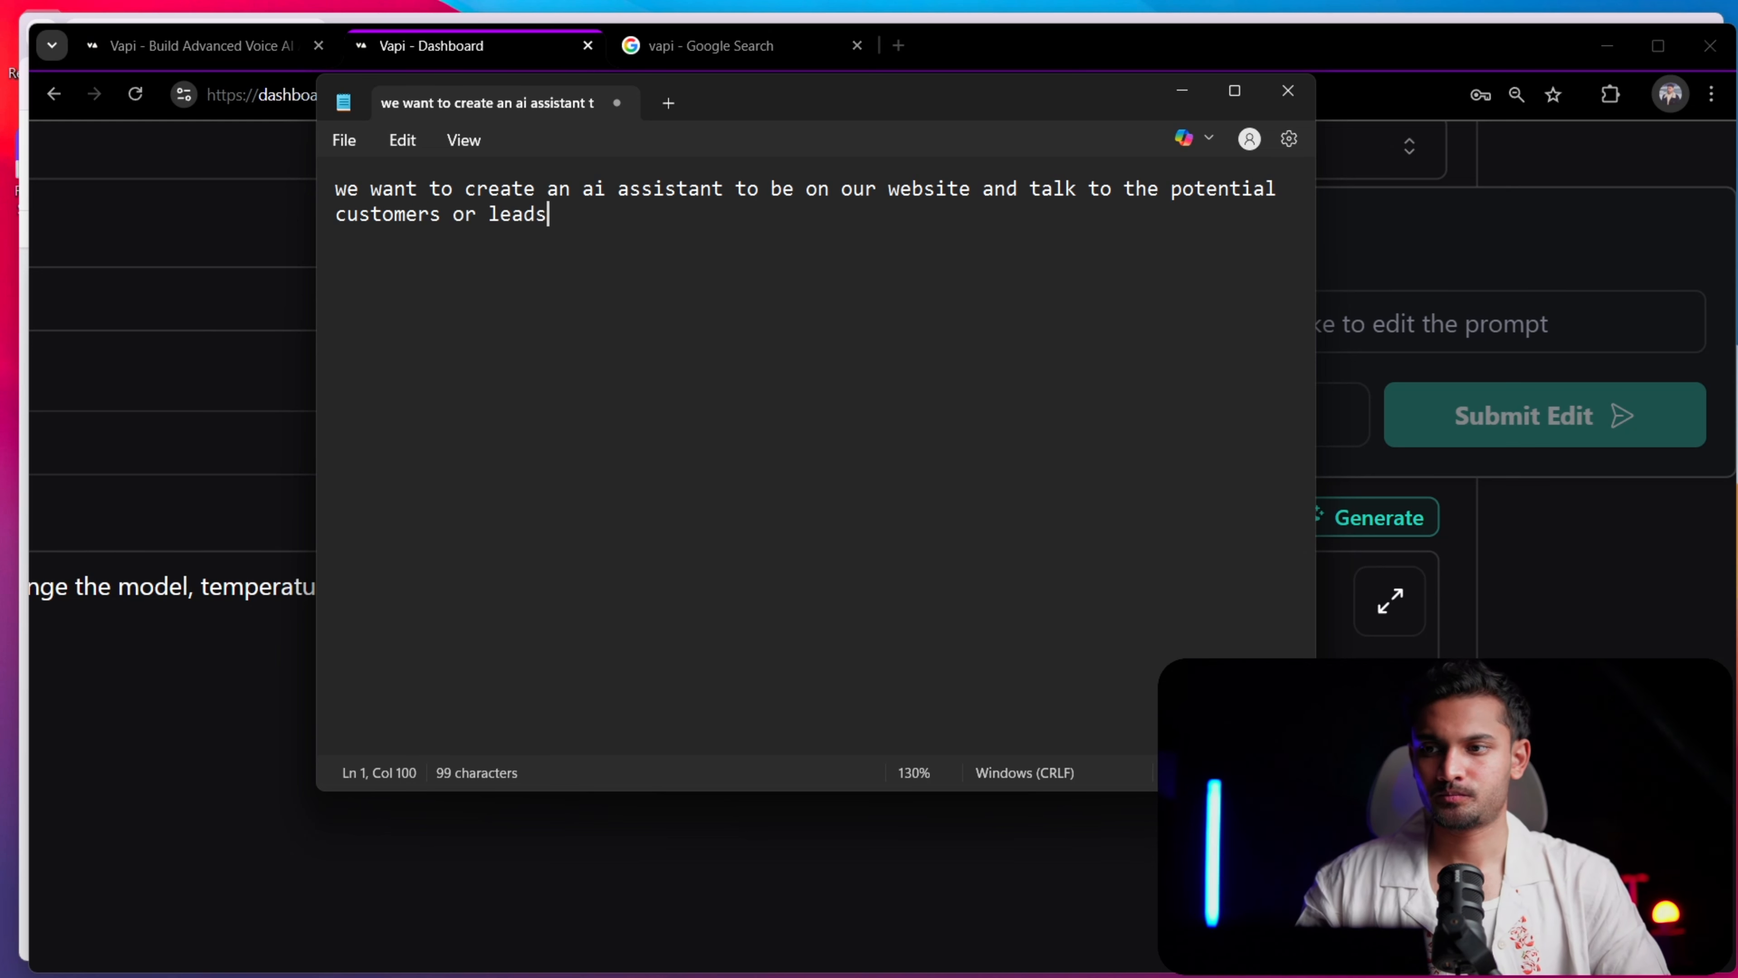
pyautogui.press('BackSpace')
pyautogui.write(',')
# Add a separate paragraph below the request reading "context this website is a funnel to give a demo of our ai voice assistant"
pyautogui.press('Return')
pyautogui.press('Return')
pyautogui.write('co')
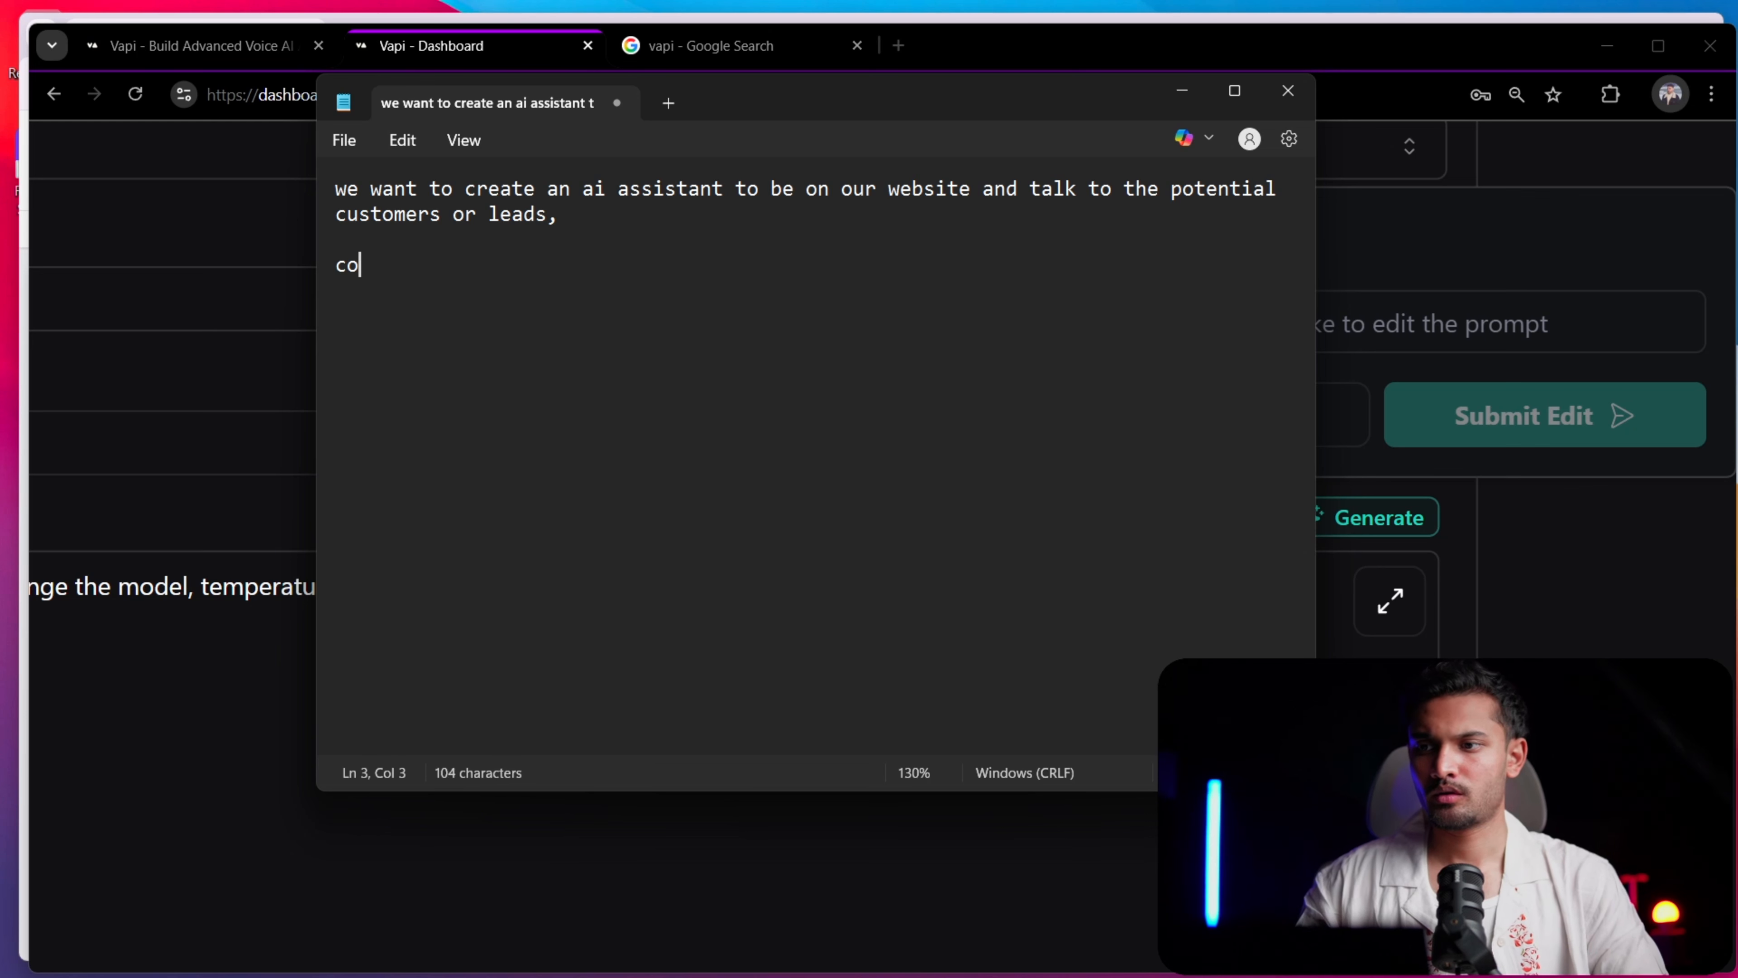
pyautogui.write('ntext this ')
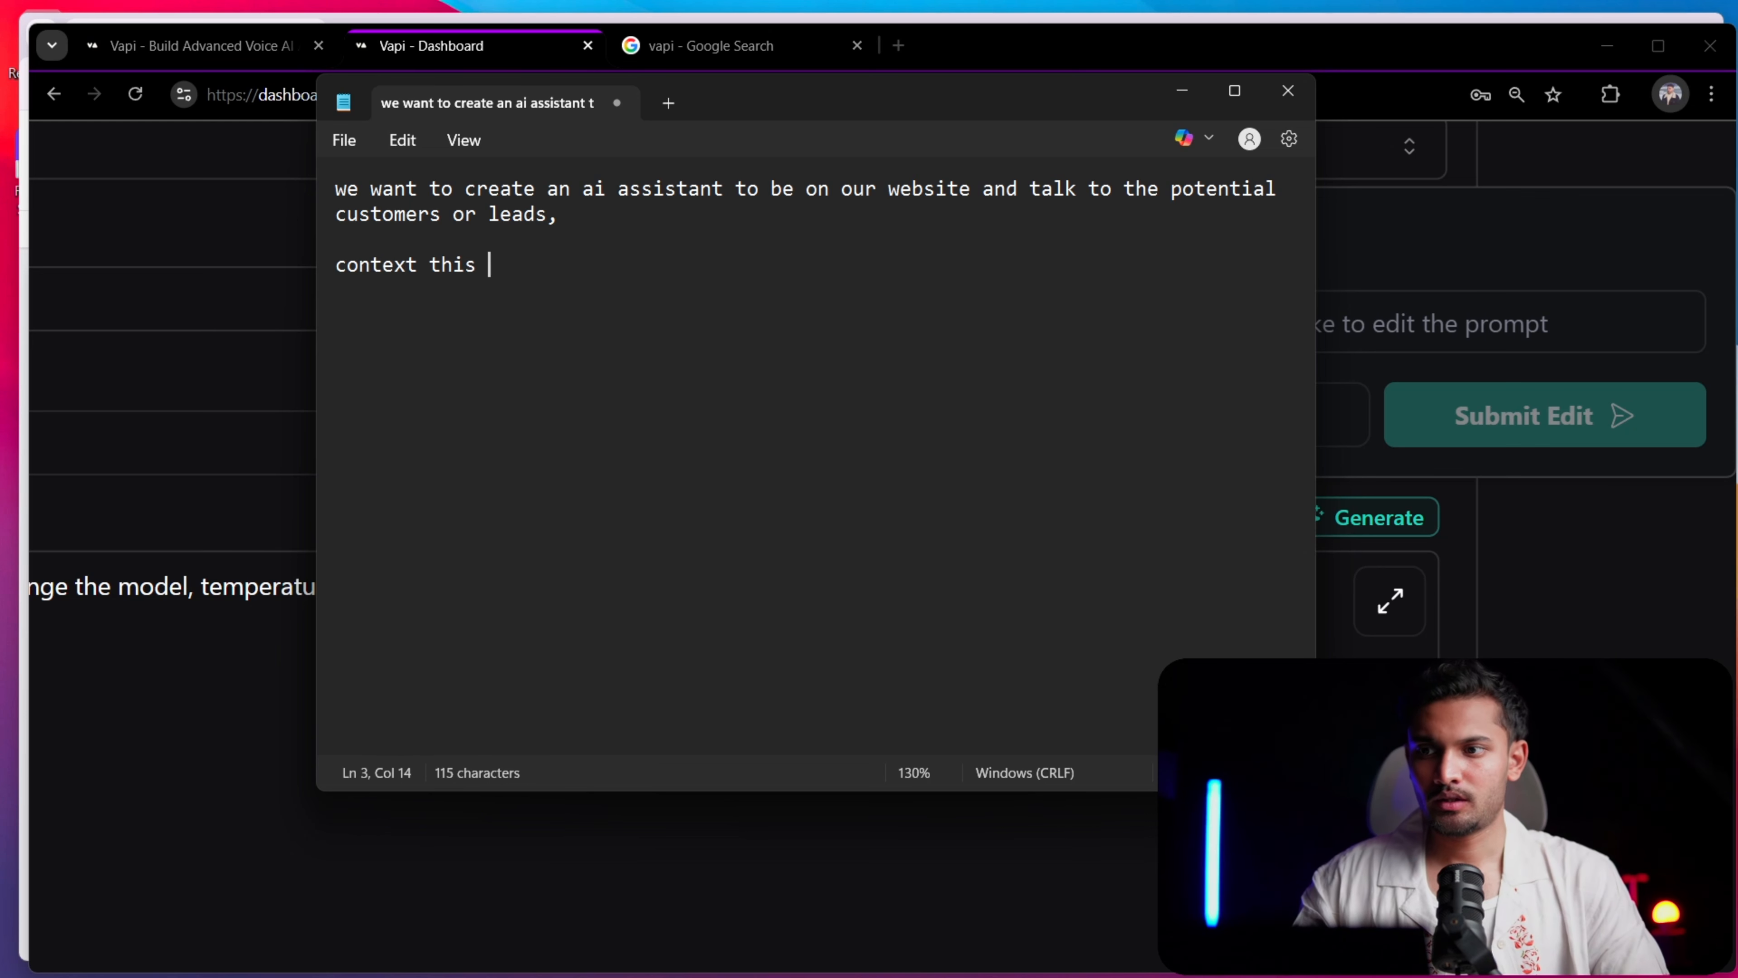
pyautogui.write('website is a ')
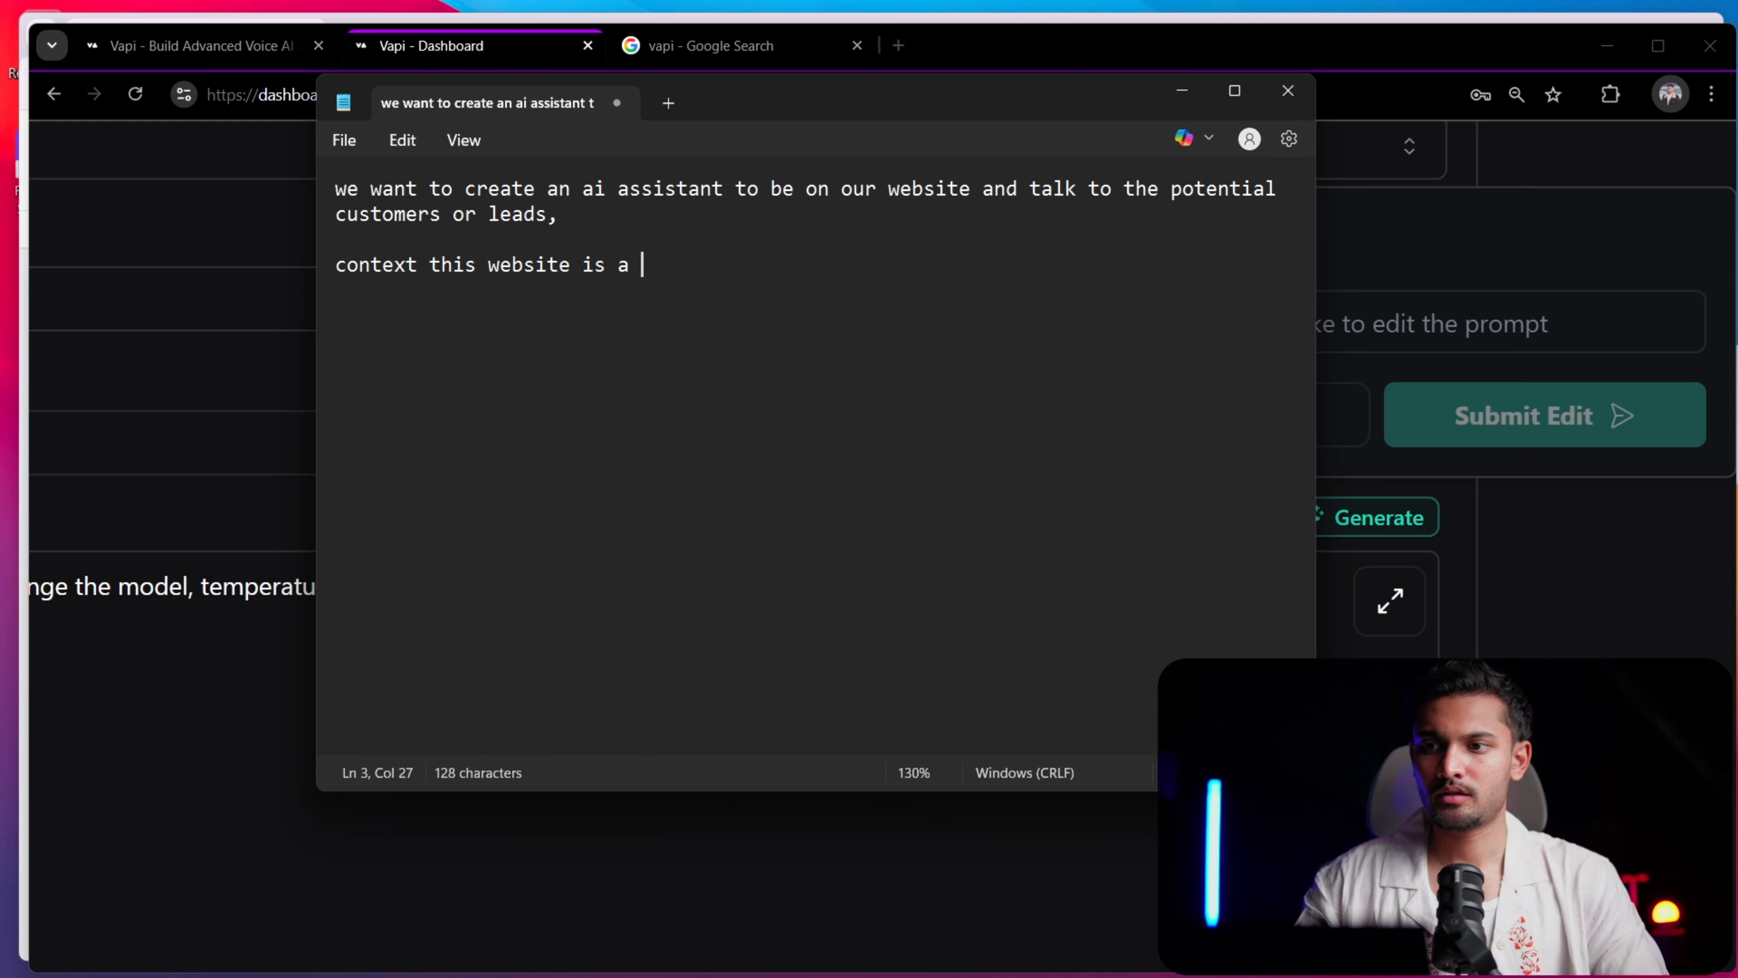
pyautogui.write('funnel to g')
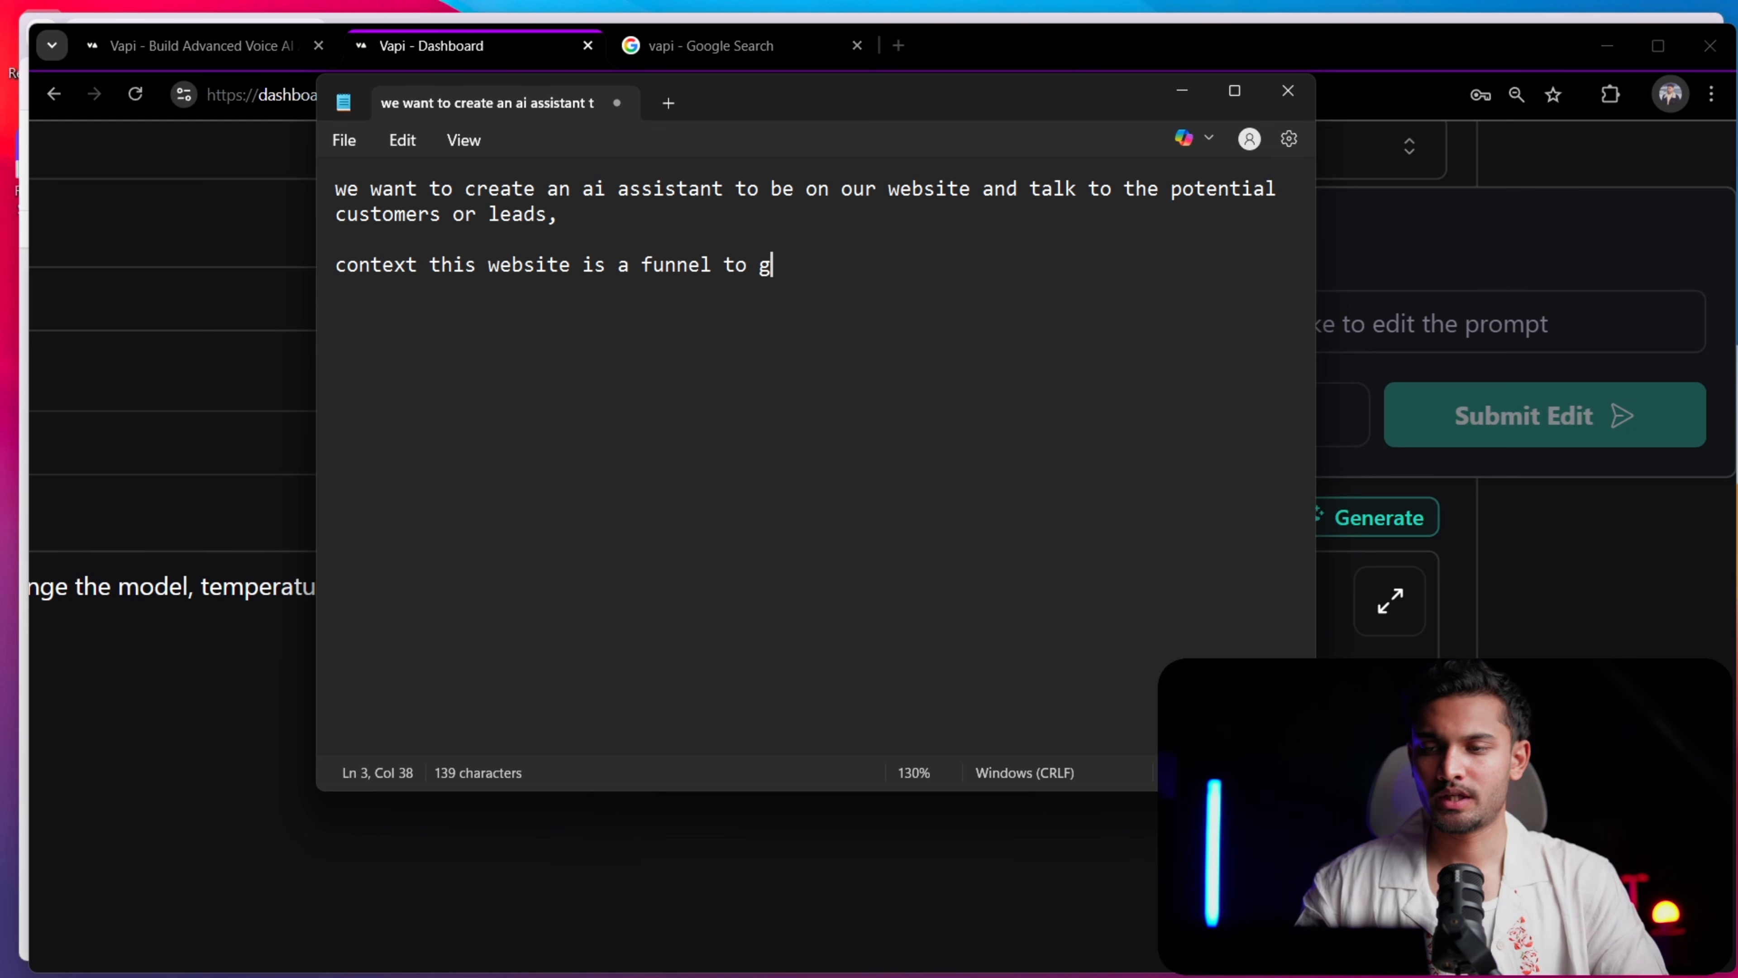
pyautogui.write('ive a demo of ')
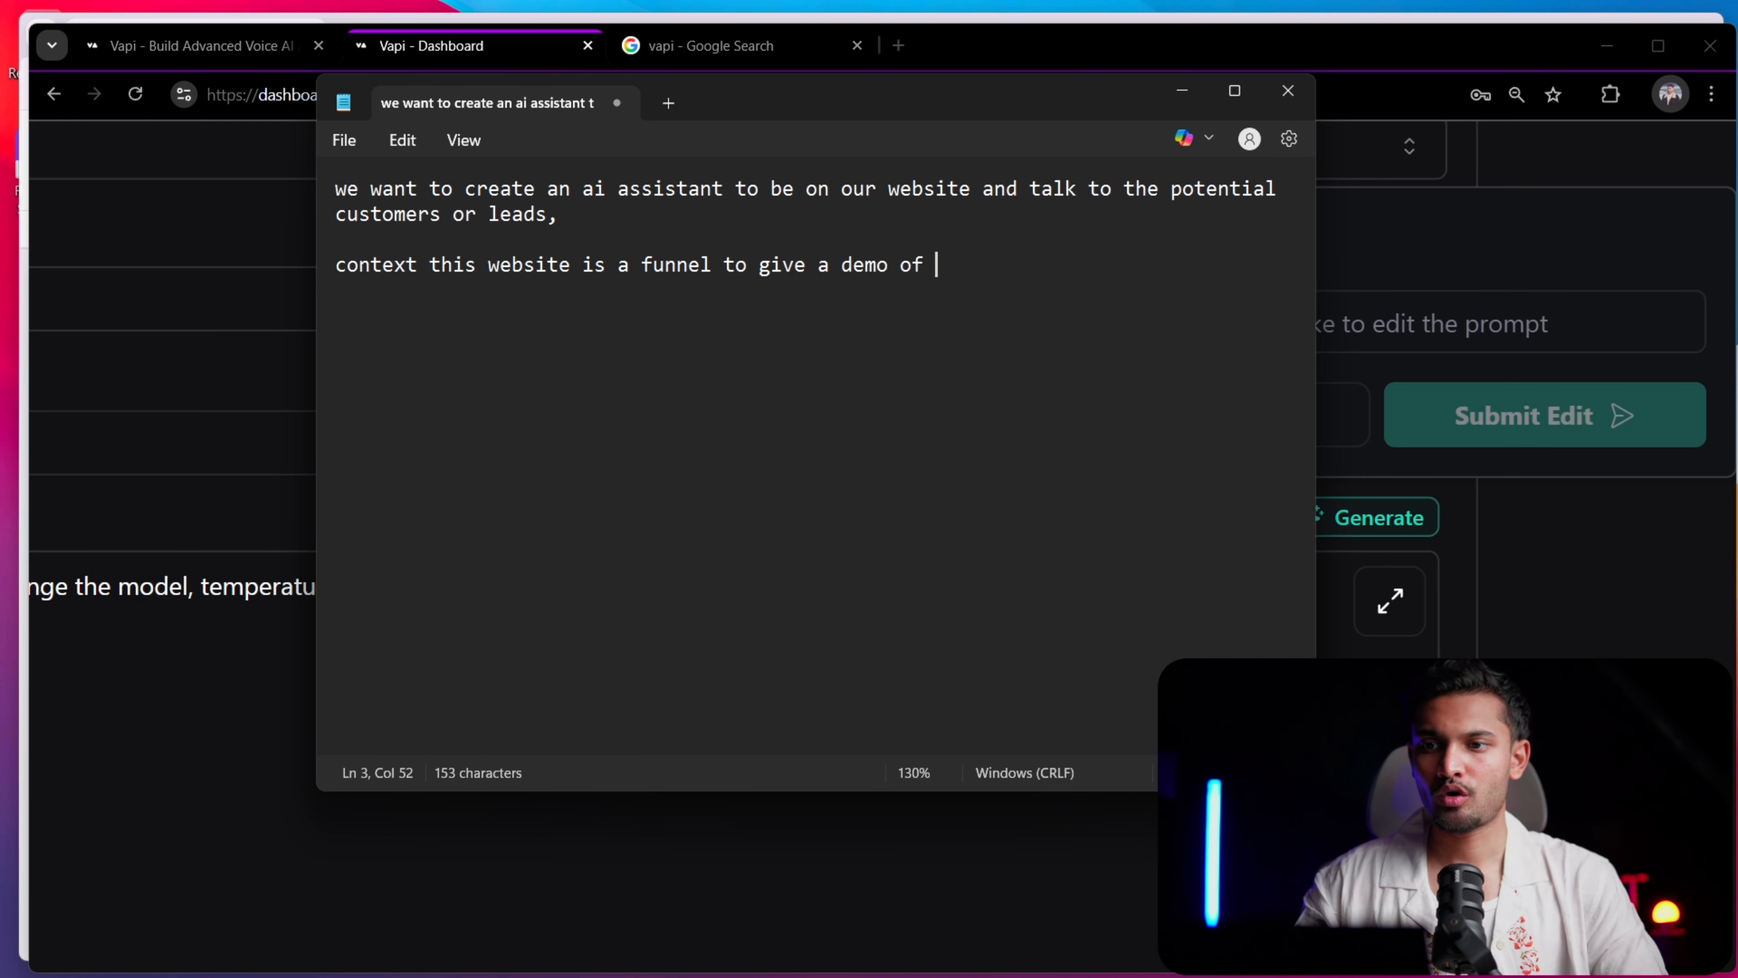
pyautogui.write('our ai voice')
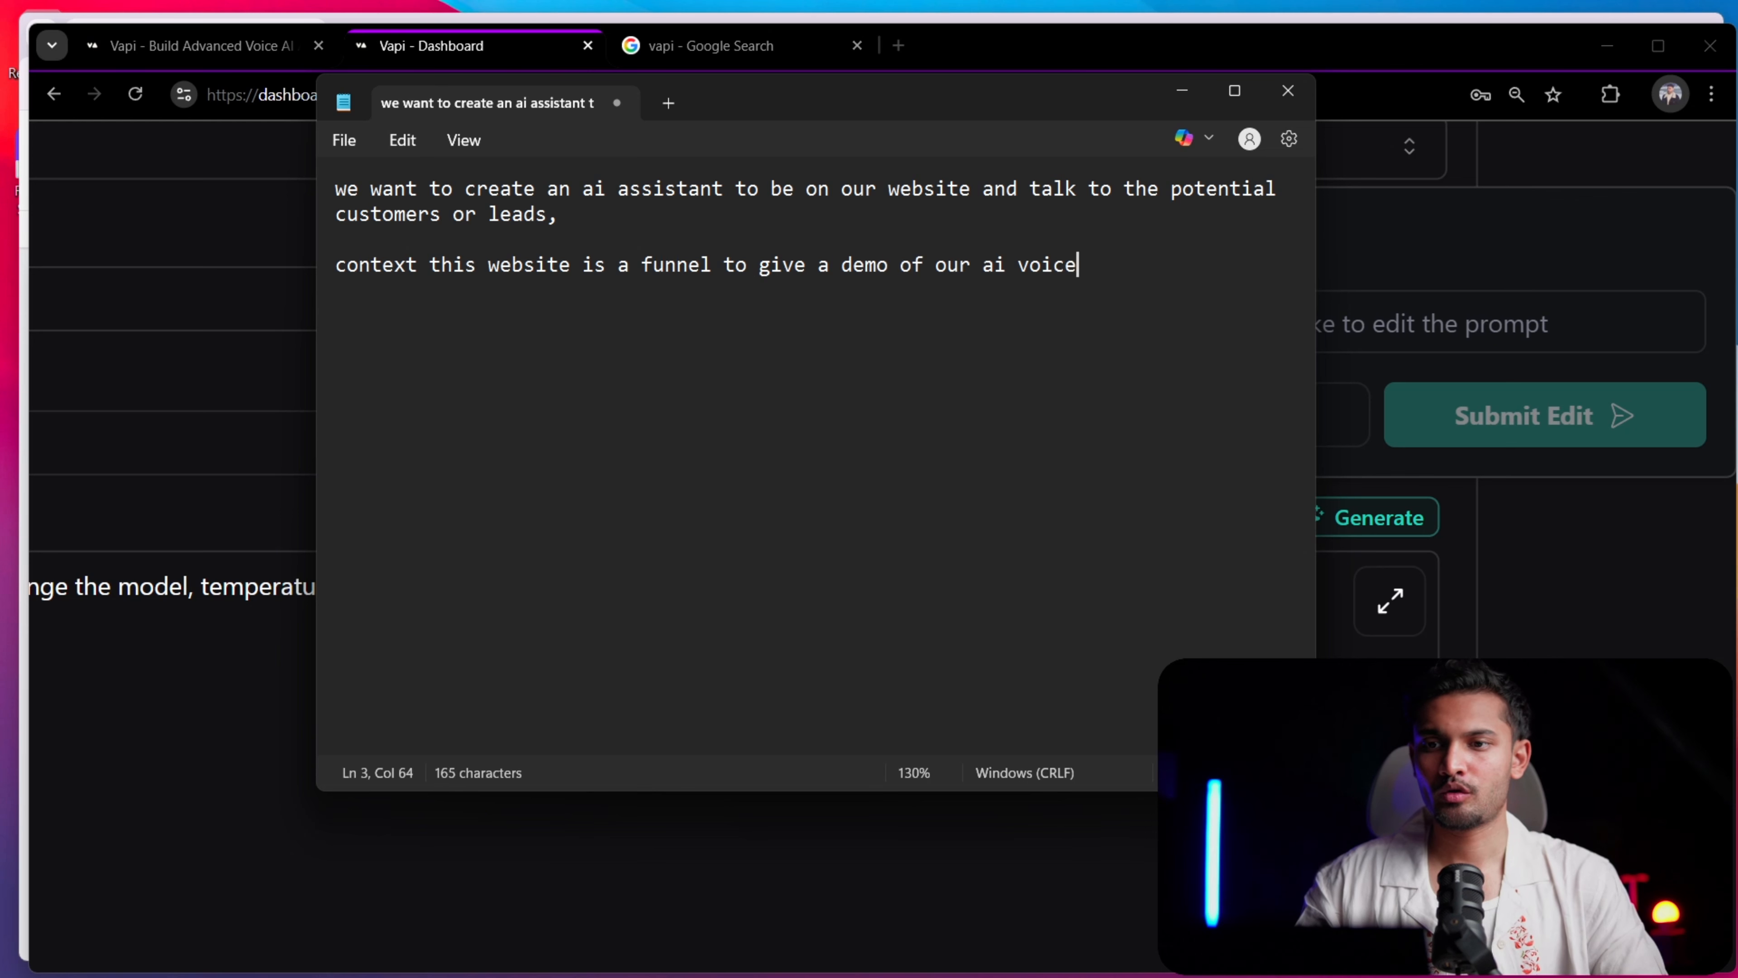
pyautogui.write(' assistant')
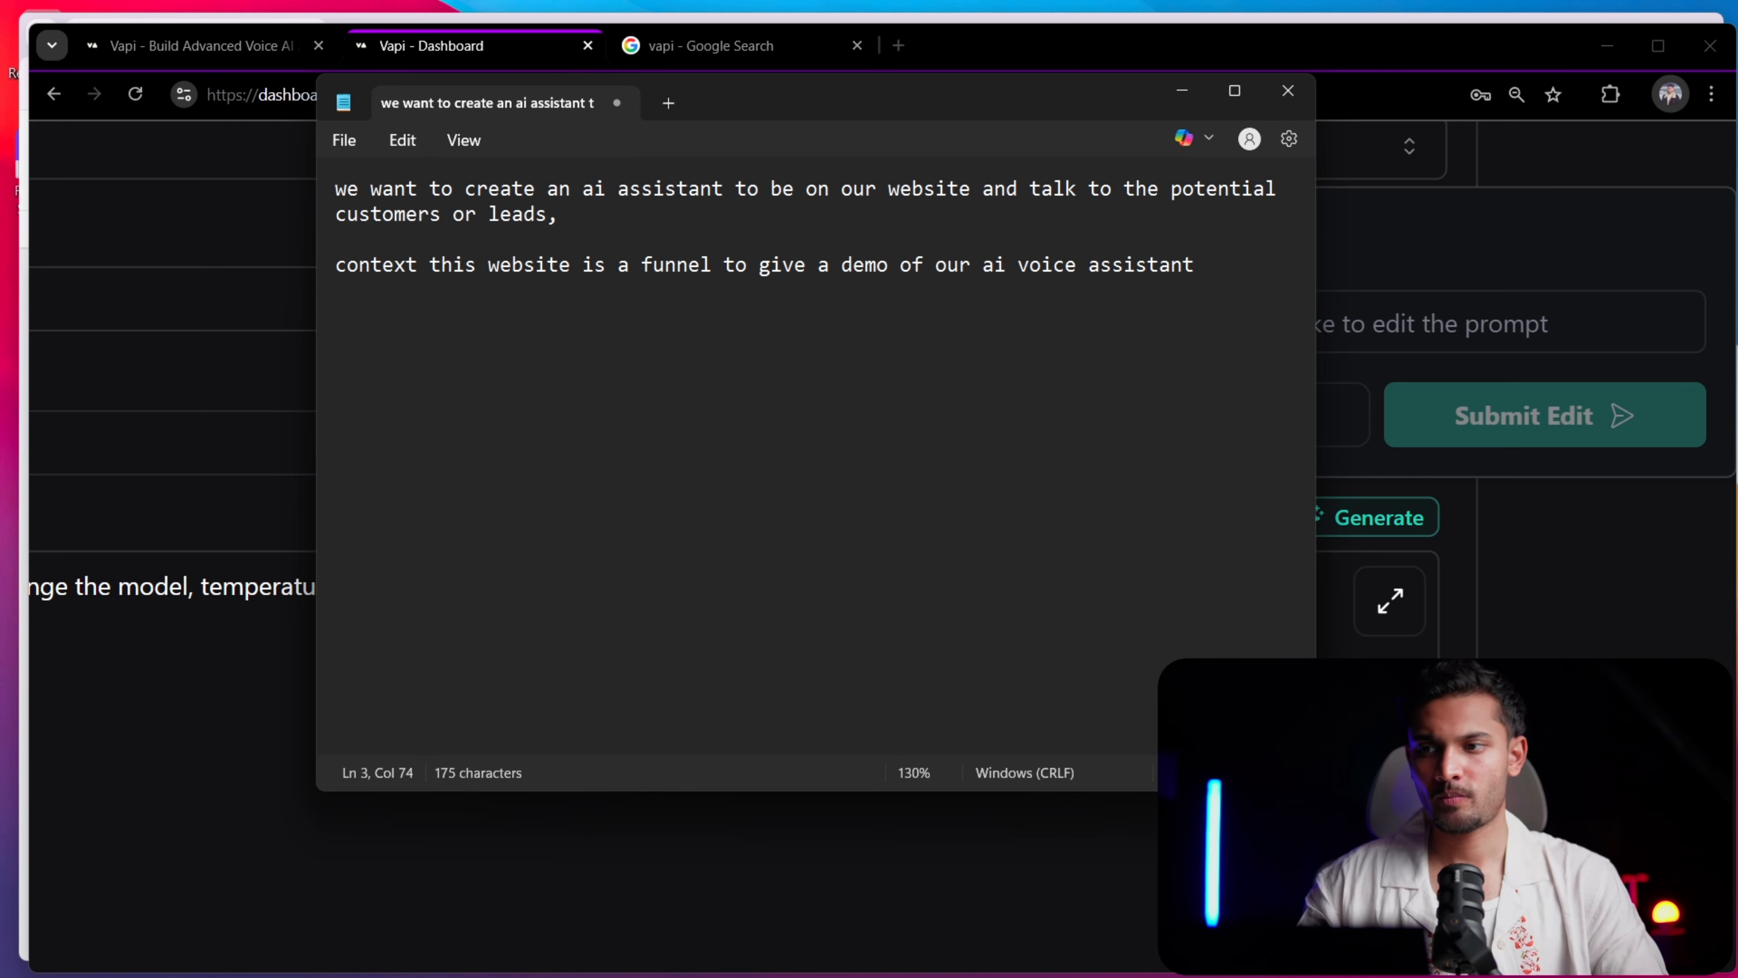
# Add a colon after "context" and put the label "tast:" in front of the opening sentence
pyautogui.hotkey('ctrl', 'a')
pyautogui.press('Left')
pyautogui.press('Down')
pyautogui.press('Down')
pyautogui.press('Down')
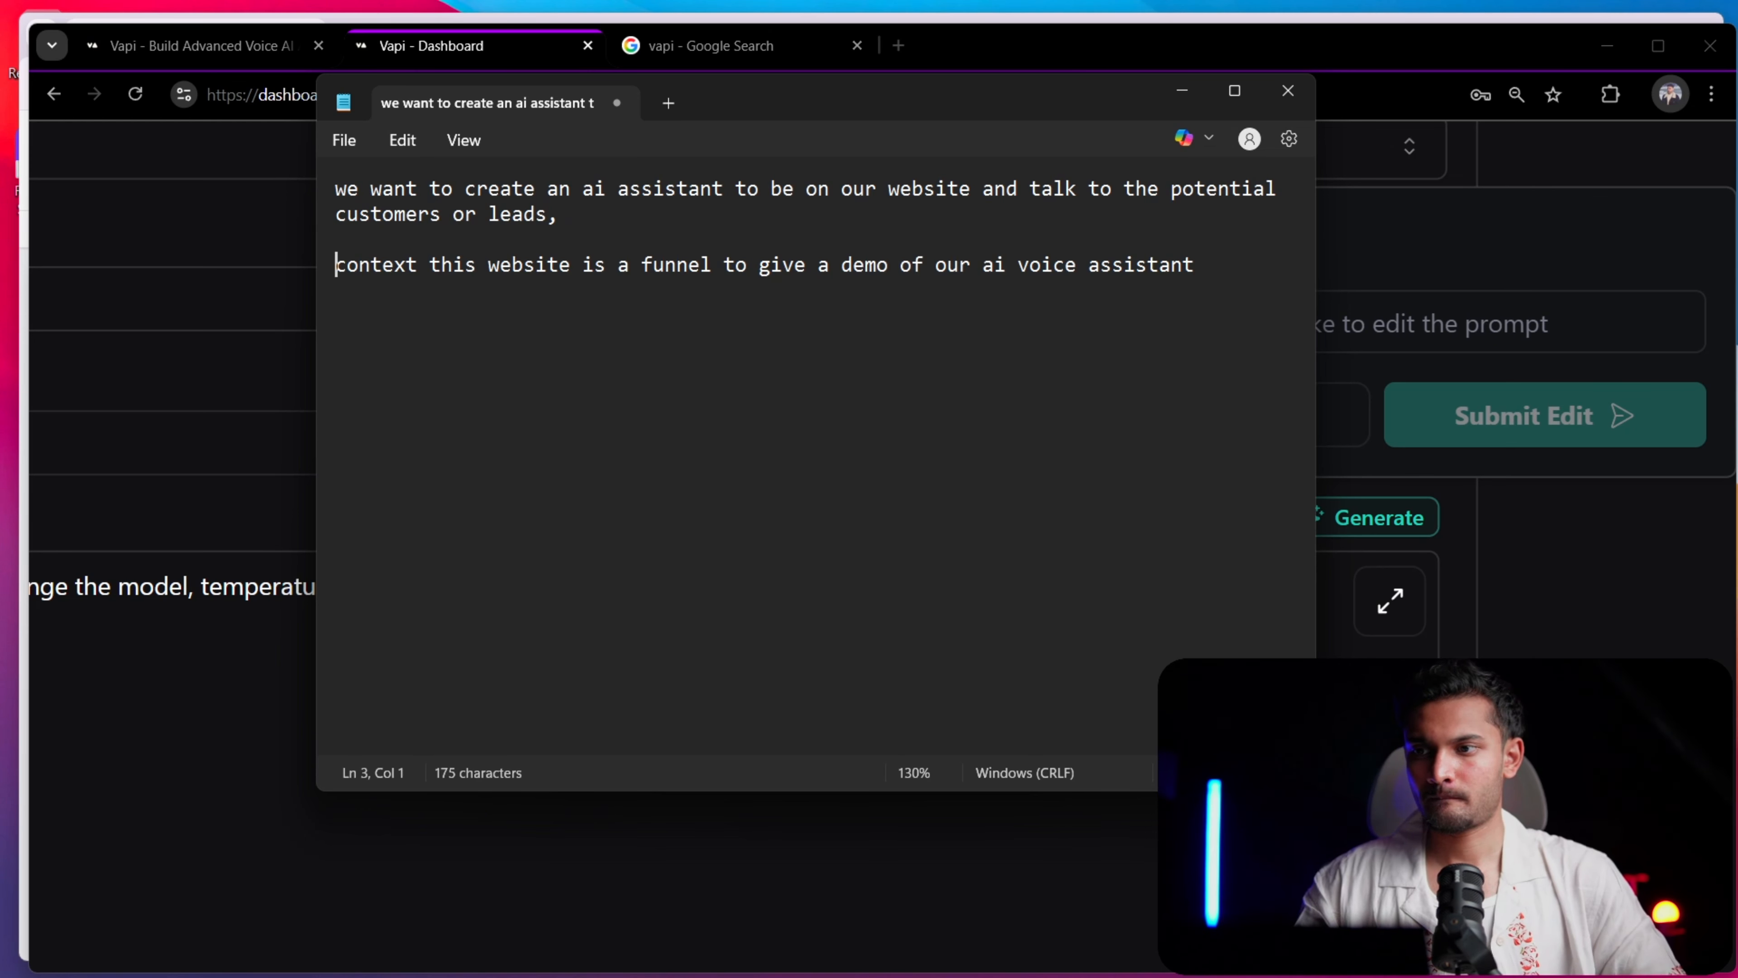
pyautogui.hotkey('ctrl', 'a')
pyautogui.press('Left')
pyautogui.press('Down')
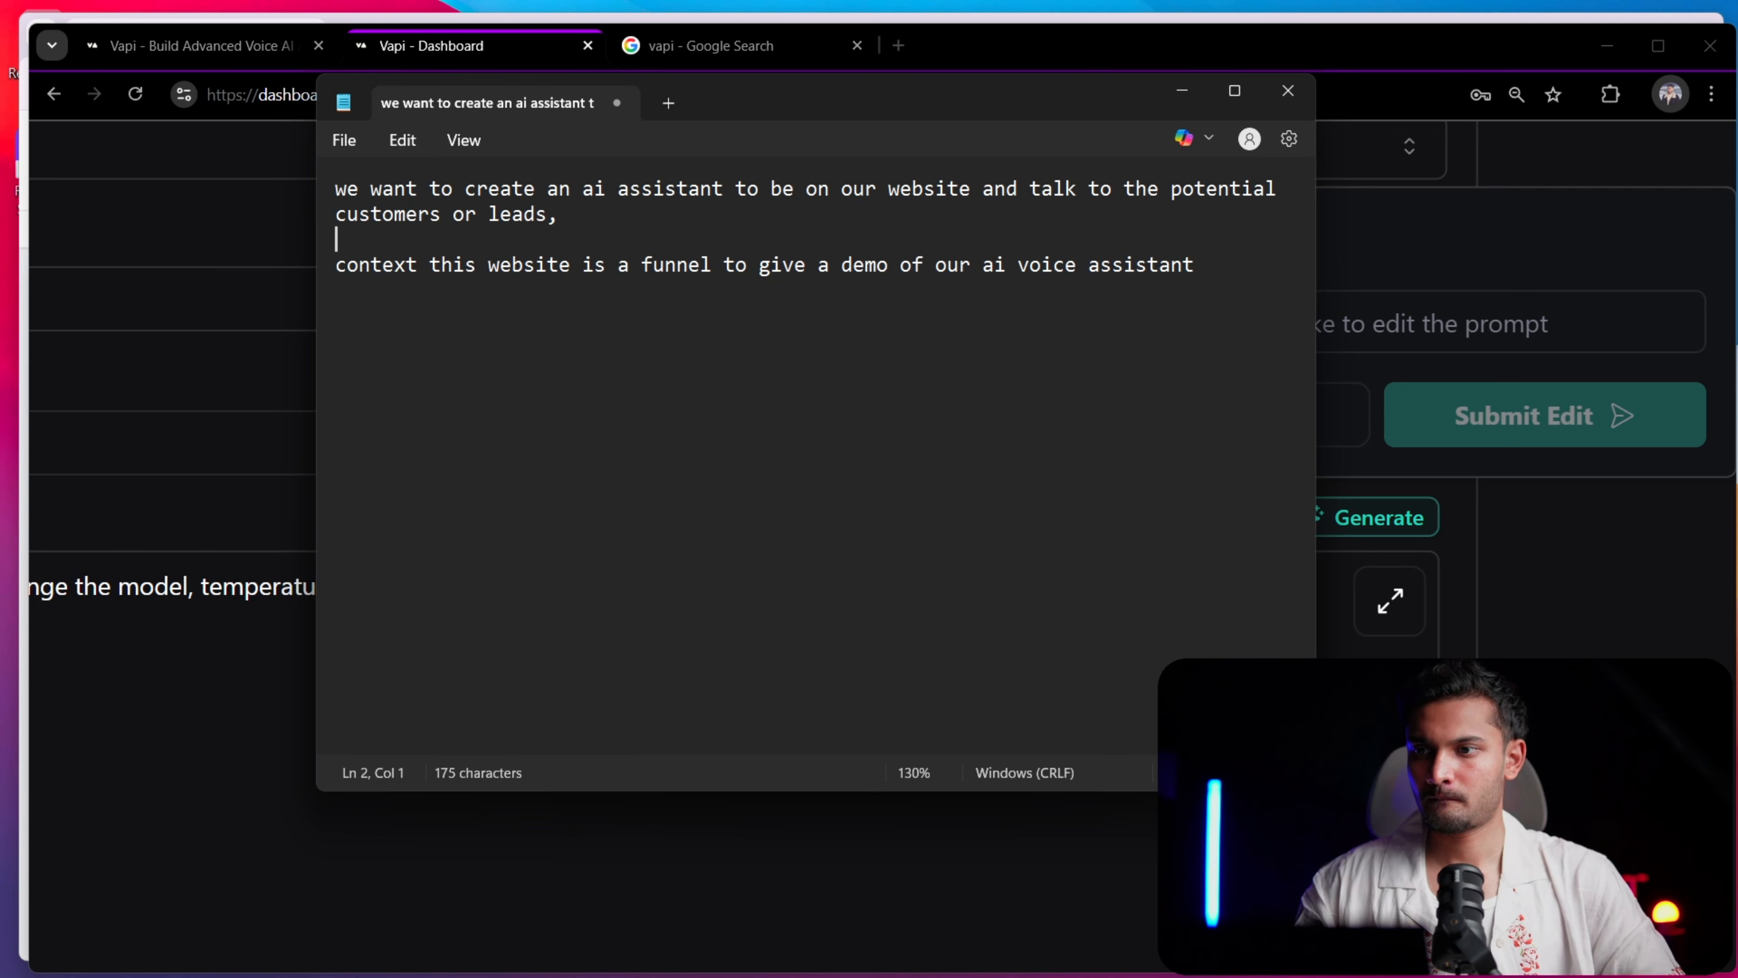
pyautogui.write(':')
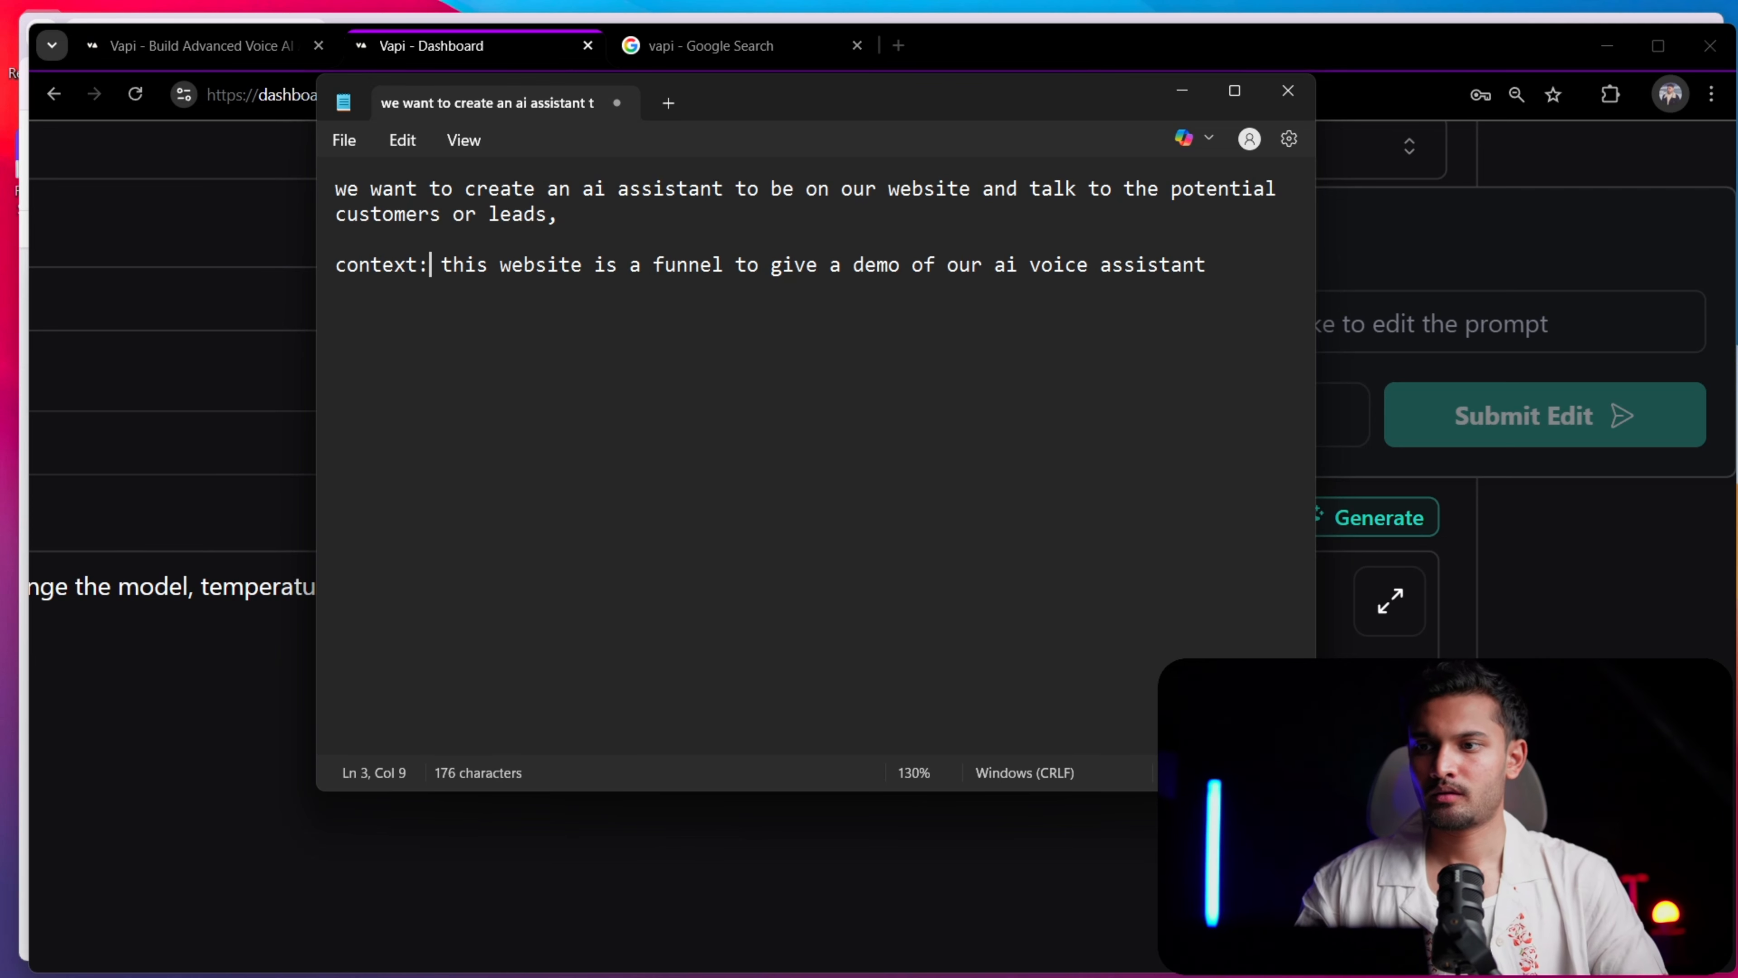
pyautogui.press('Up')
pyautogui.press('Up')
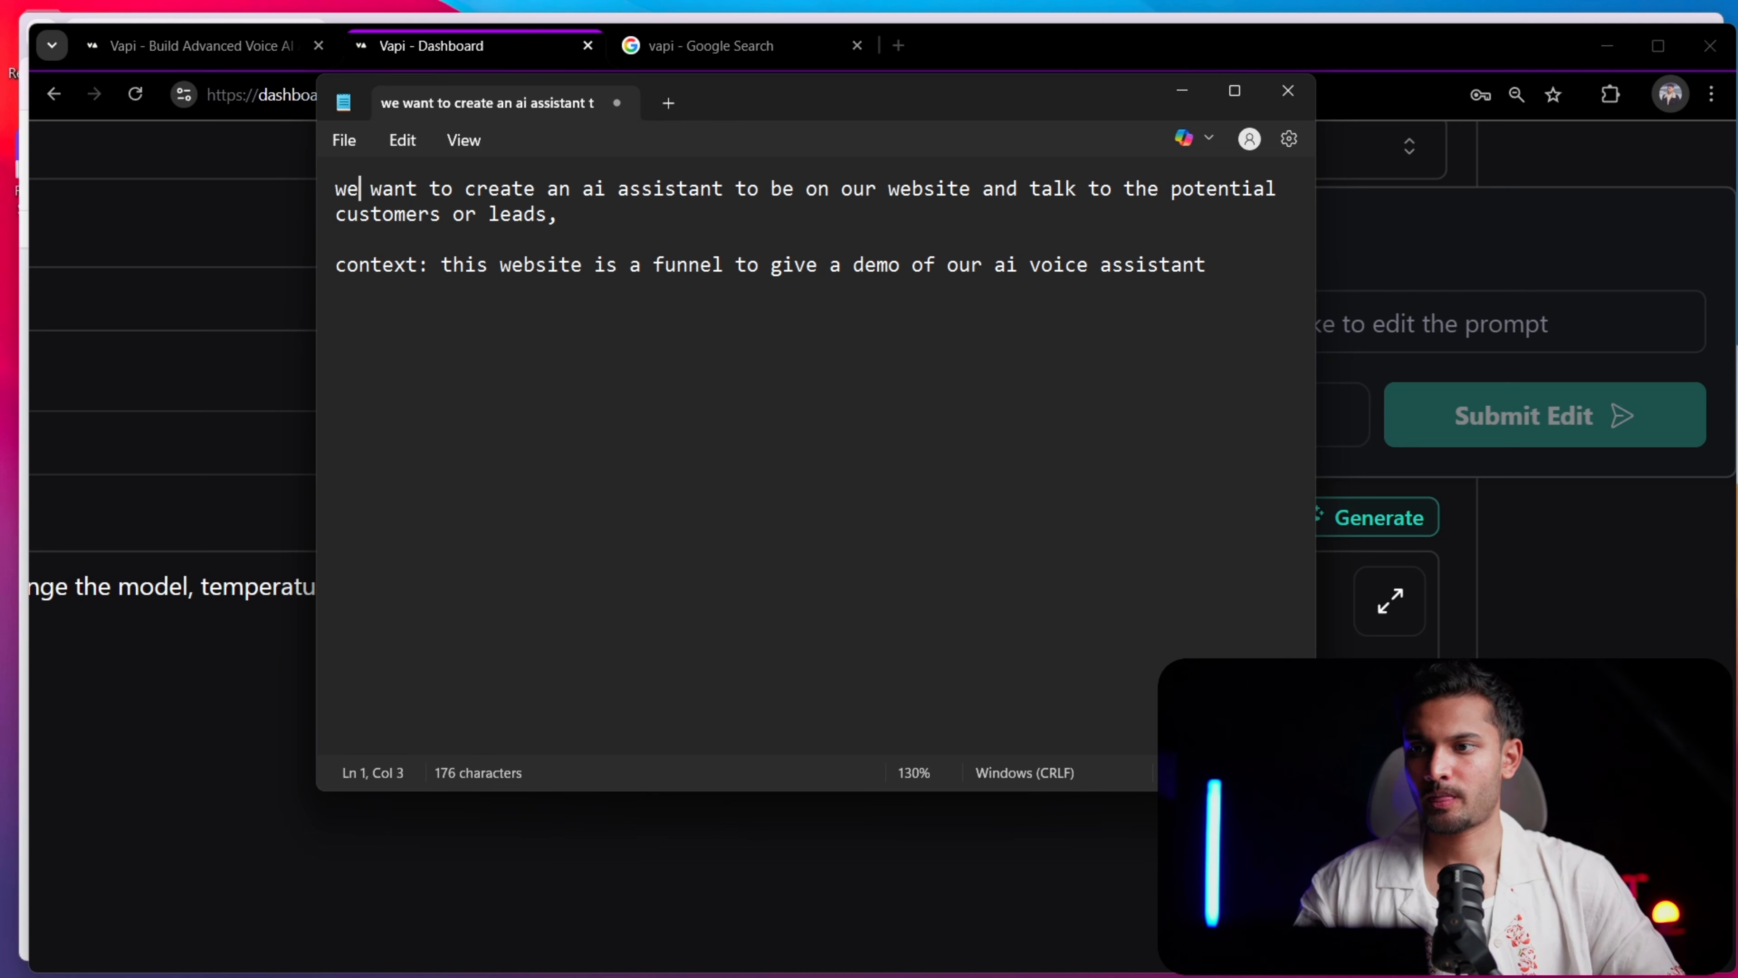
pyautogui.write('tast:')
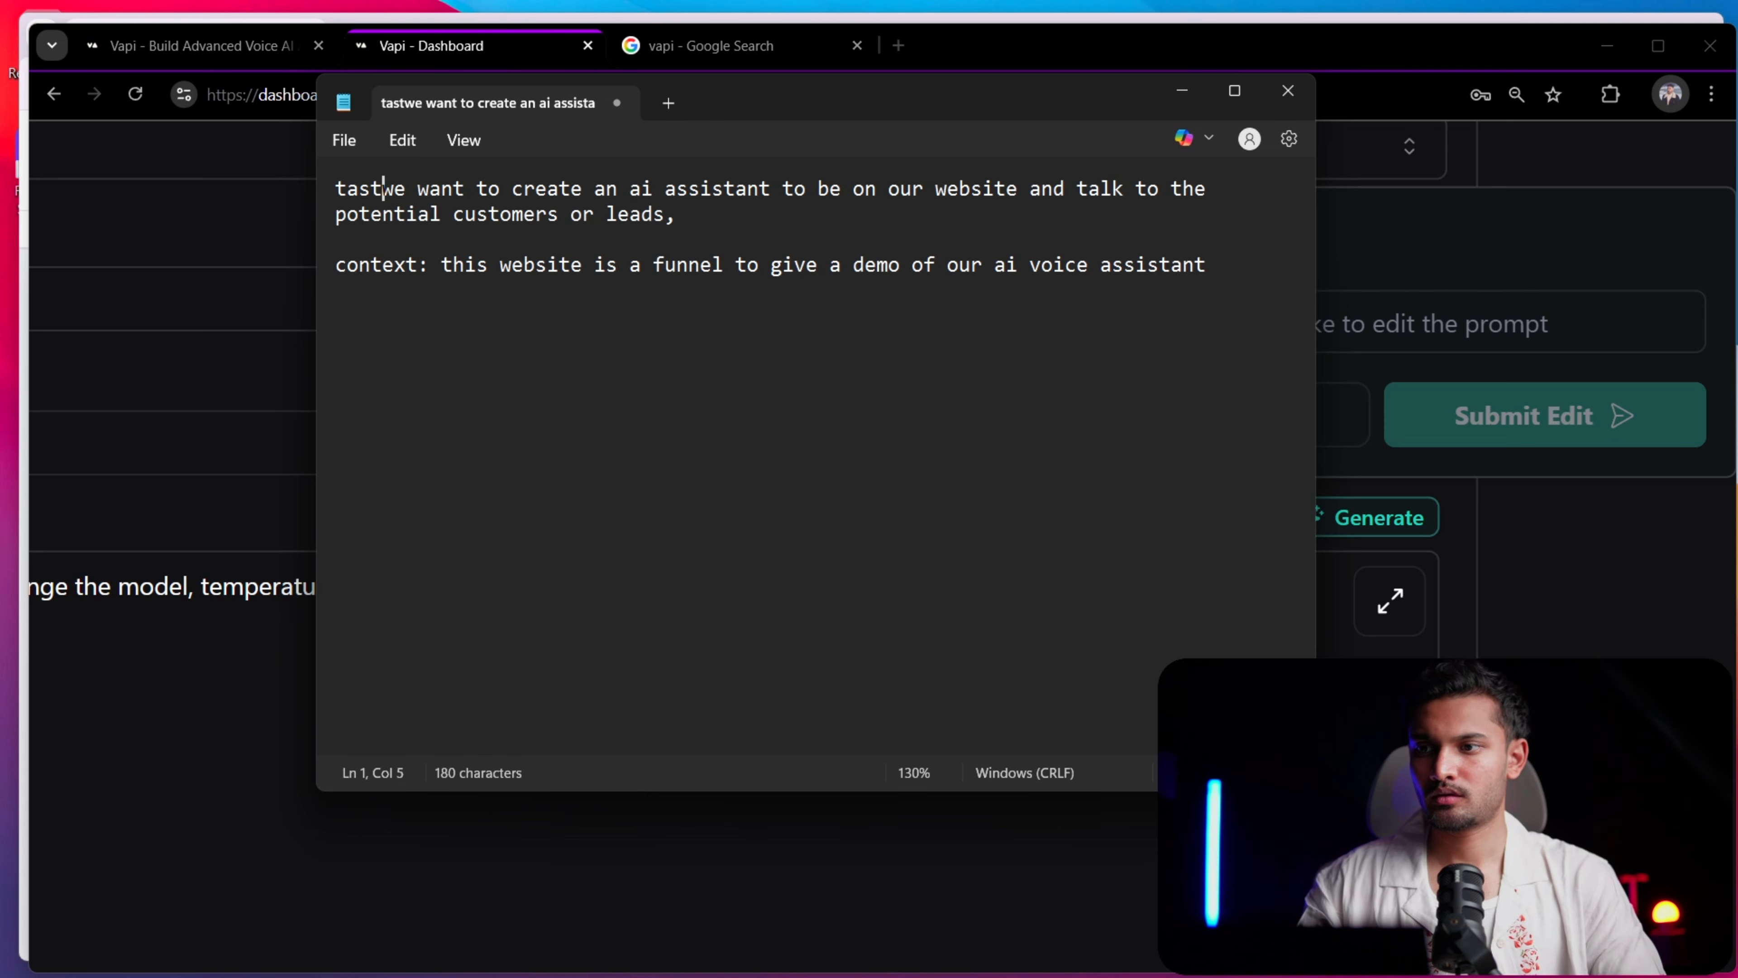
pyautogui.press('Down')
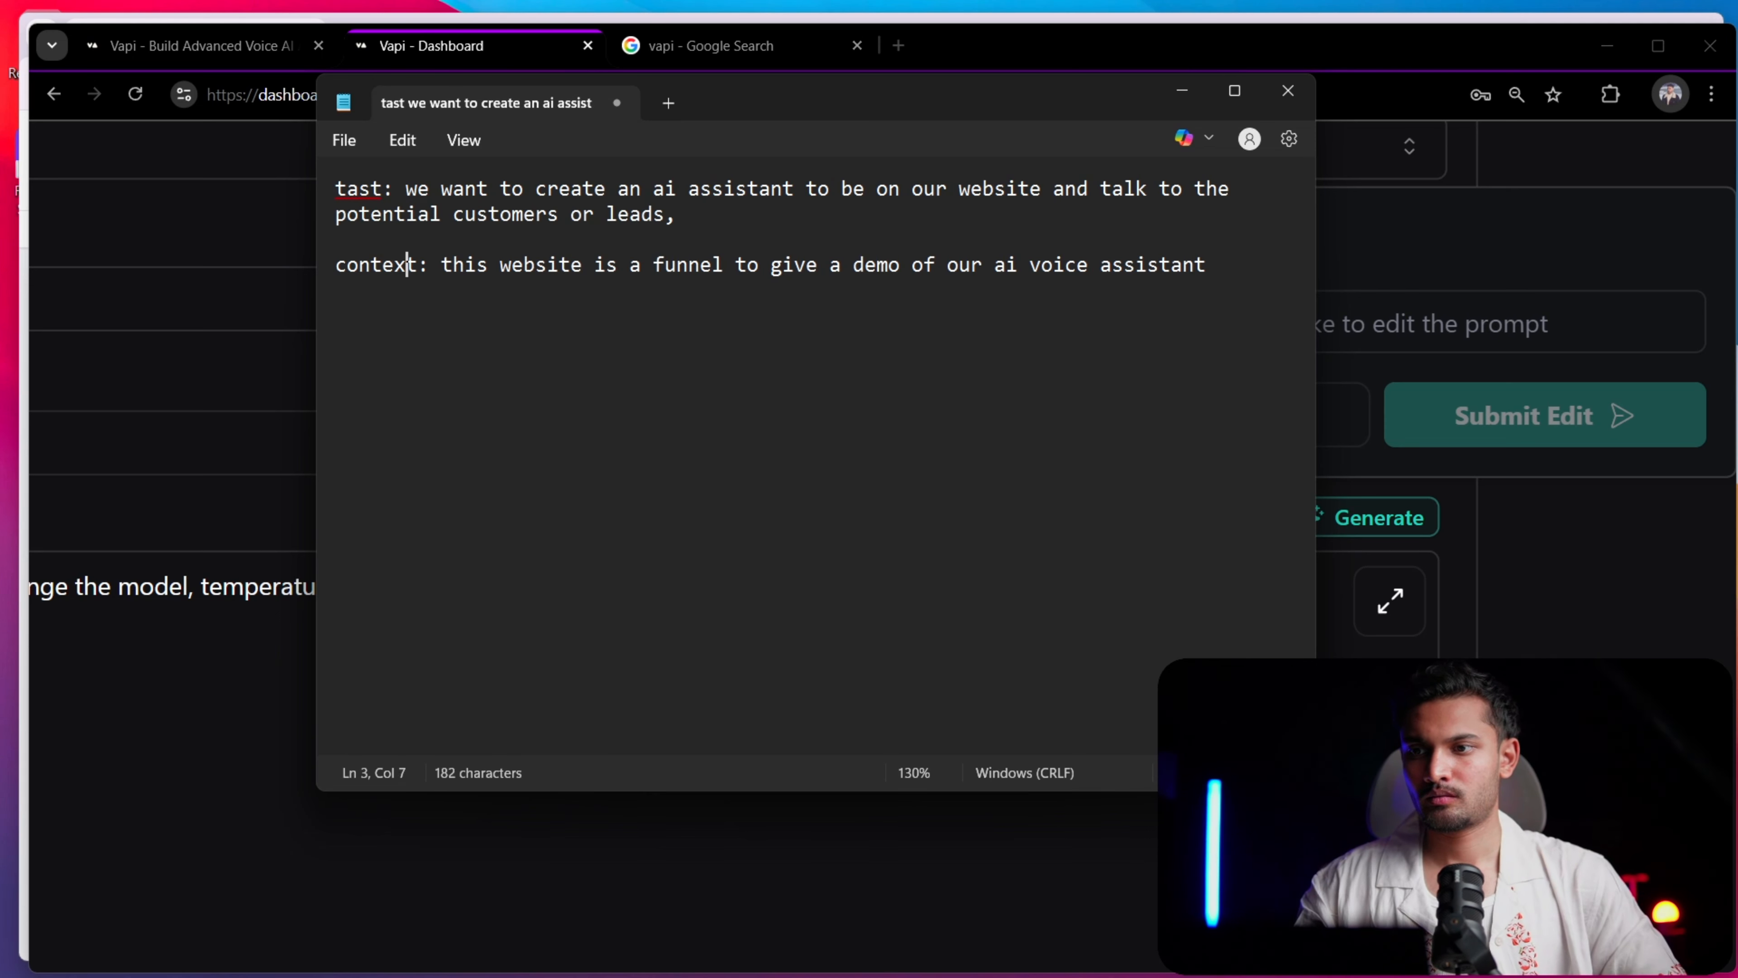
pyautogui.press('End')
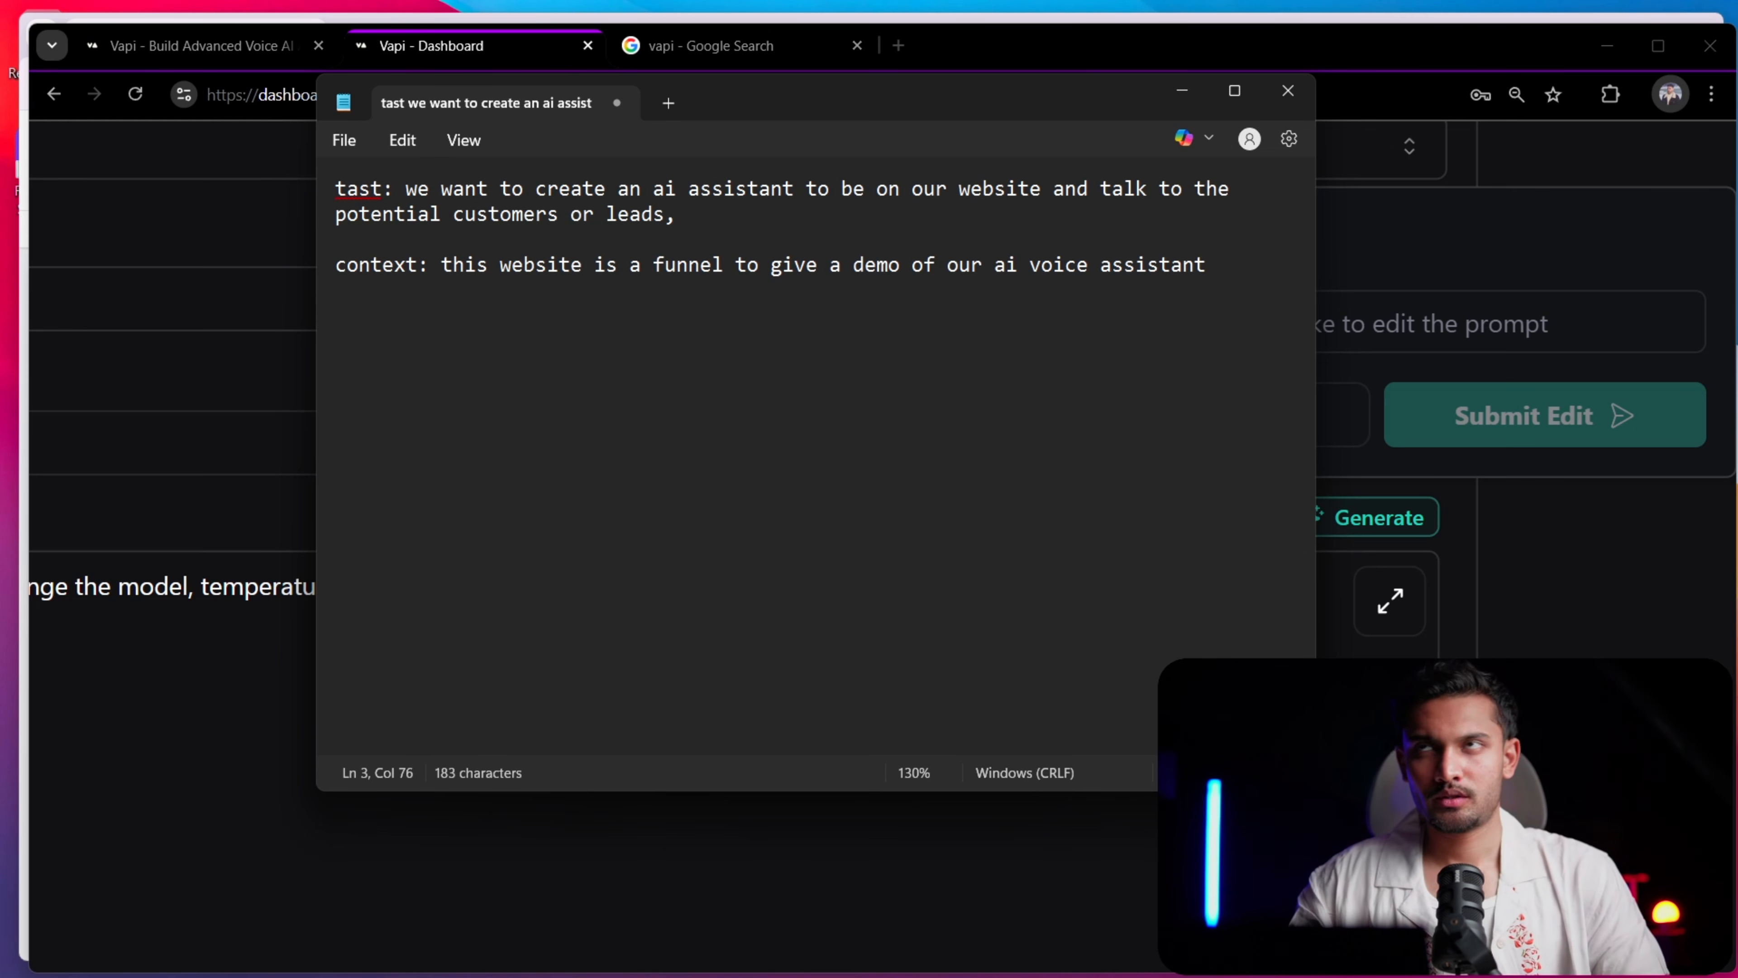
pyautogui.write('this ')
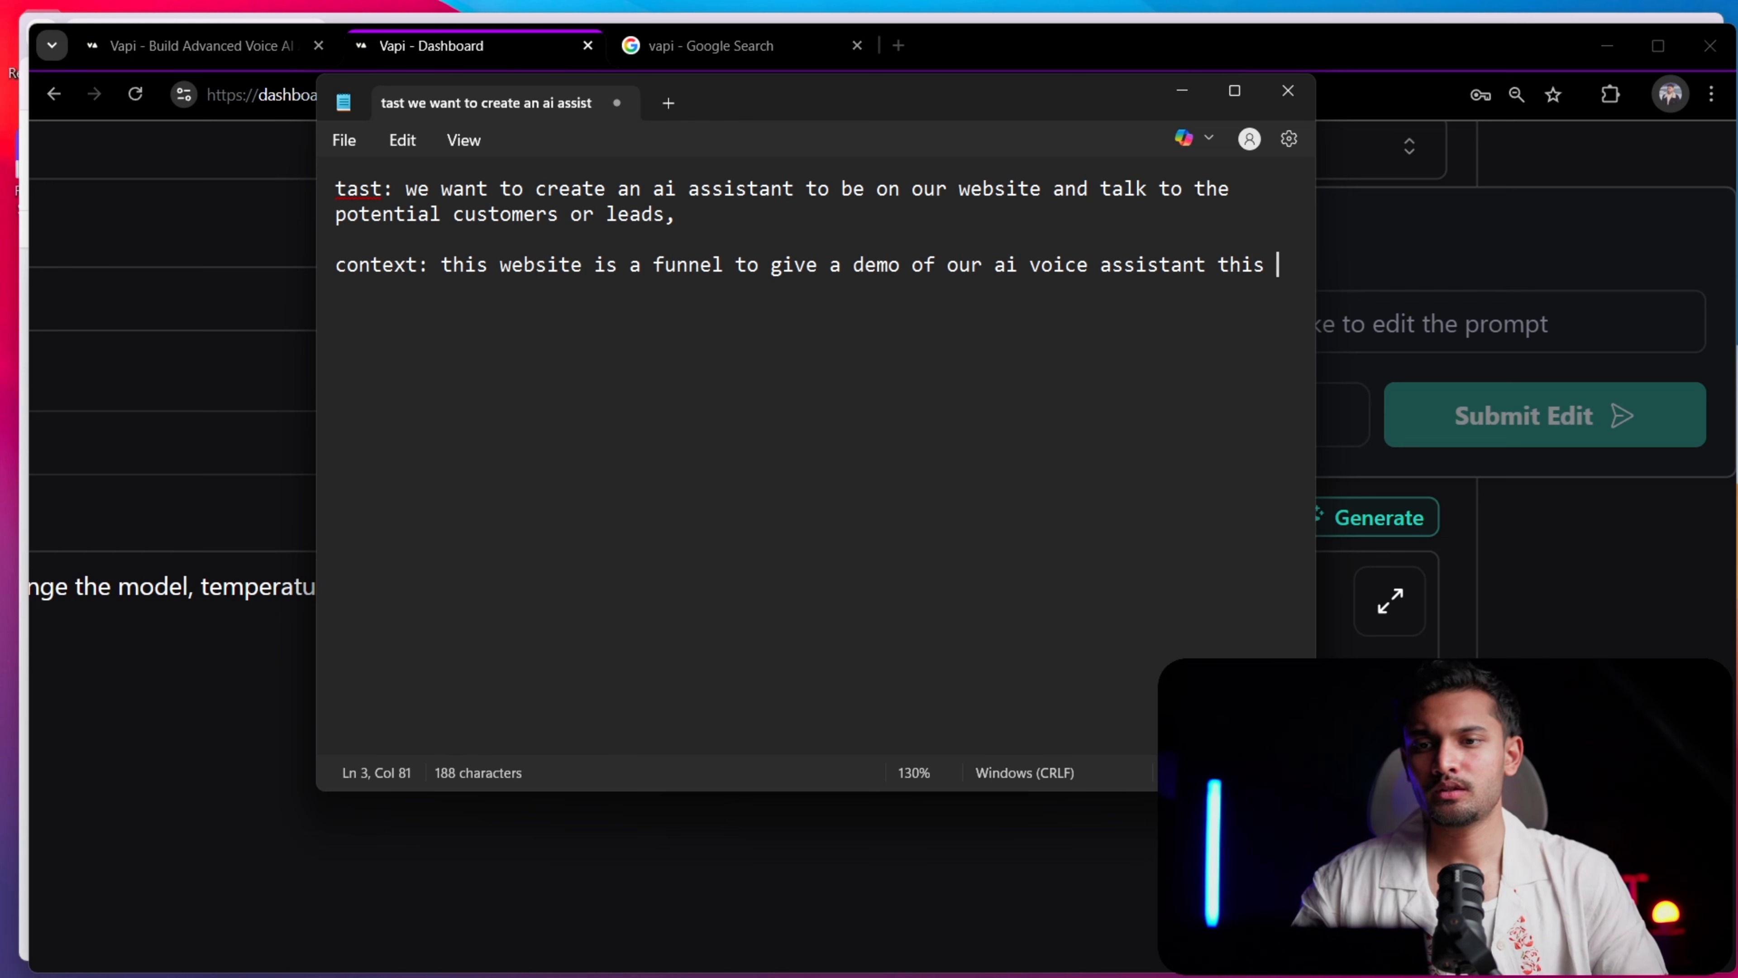
pyautogui.write('assisatn')
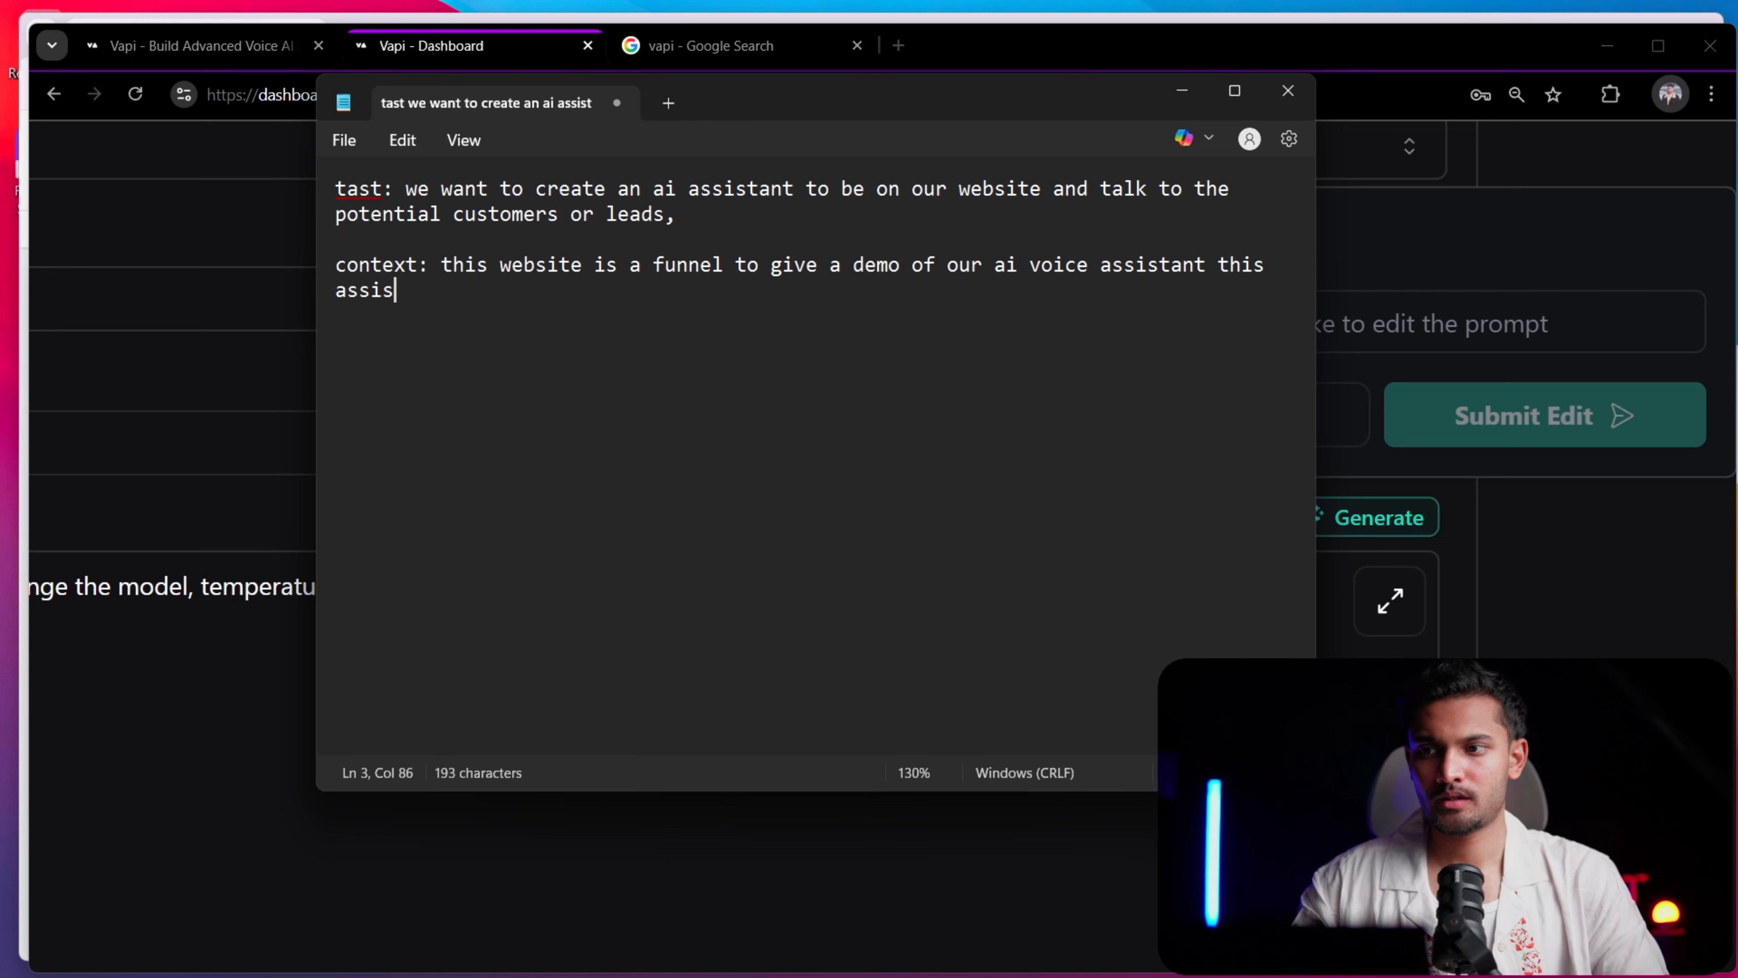
pyautogui.press('BackSpace')
pyautogui.press('BackSpace')
pyautogui.press('BackSpace')
pyautogui.press('BackSpace')
pyautogui.press('BackSpace')
pyautogui.press('BackSpace')
pyautogui.press('BackSpace')
pyautogui.press('BackSpace')
pyautogui.press('BackSpace')
pyautogui.press('BackSpace')
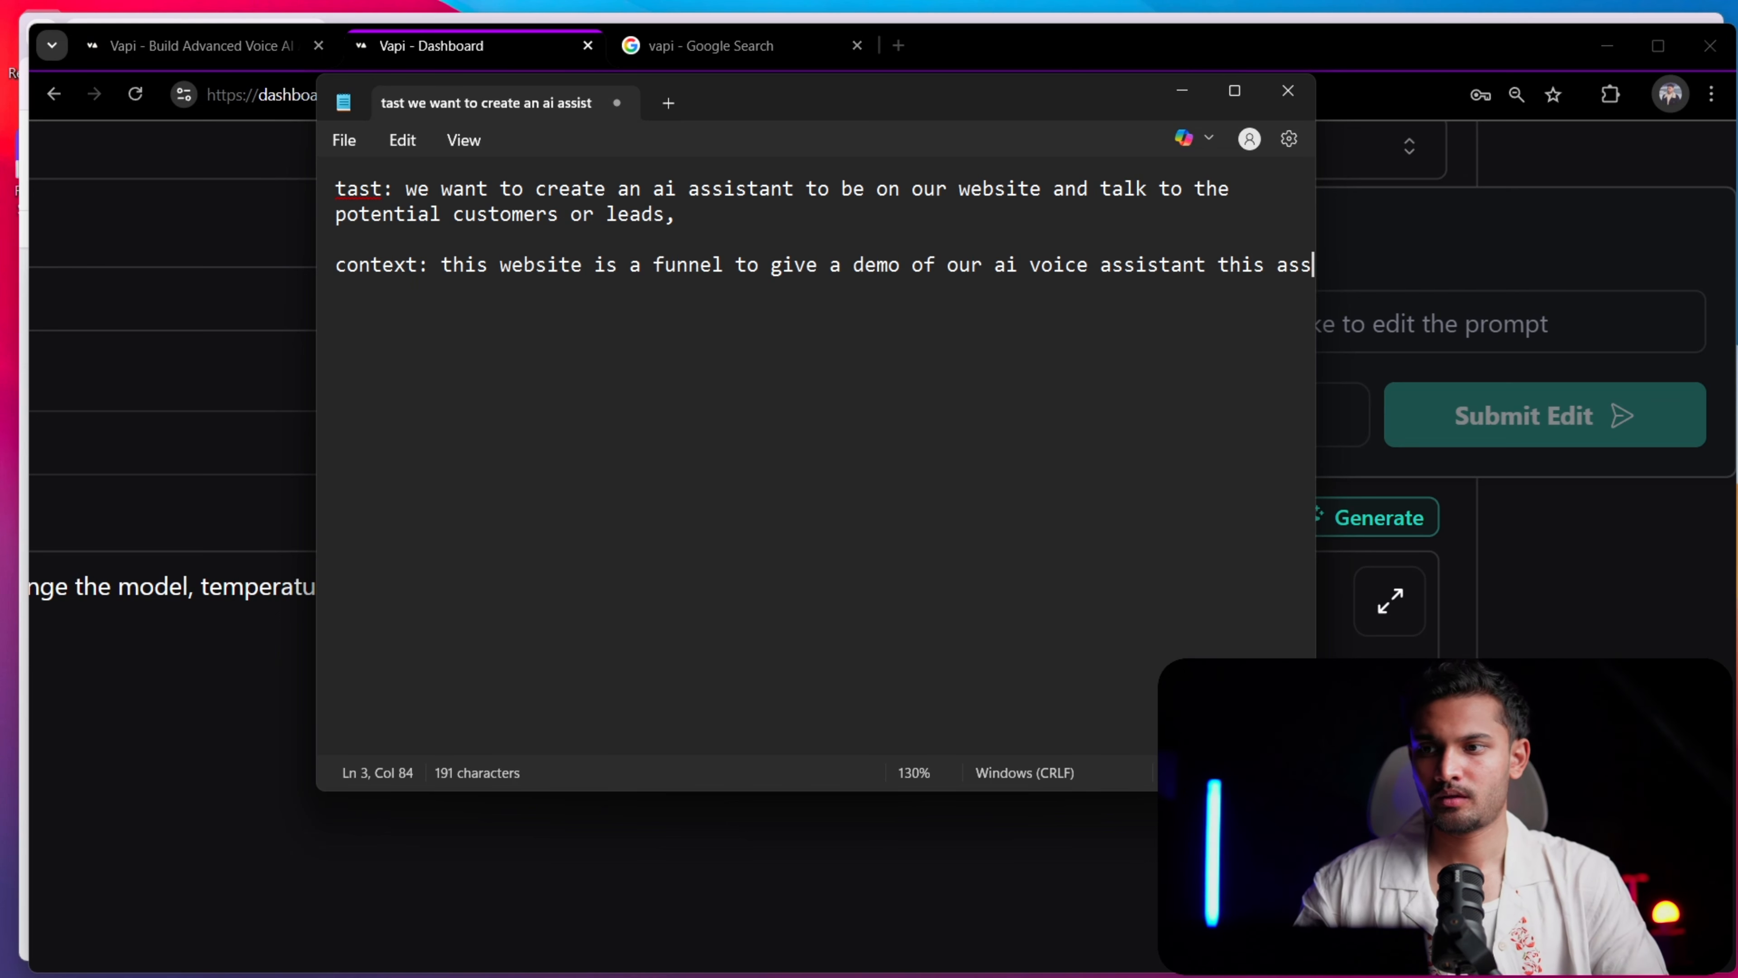
pyautogui.press('BackSpace')
pyautogui.press('BackSpace')
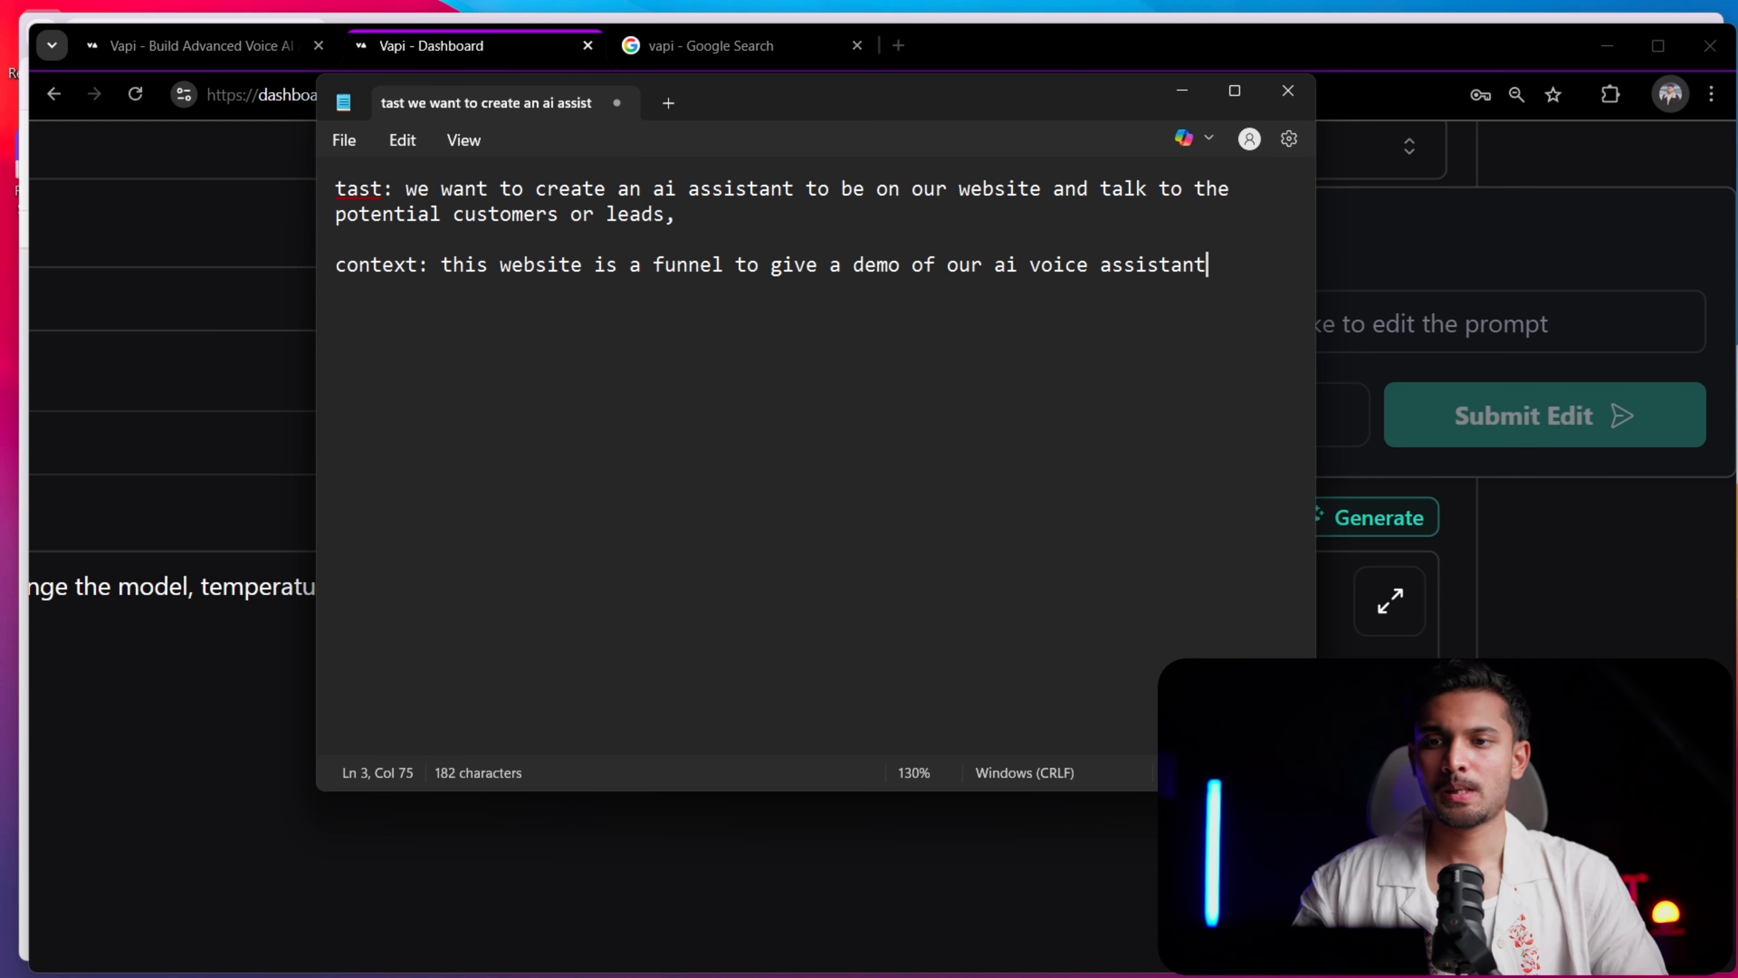
# Continue the context paragraph after "voice assistant" with "the demo is role-playing where the ai assistant"
pyautogui.write('the d')
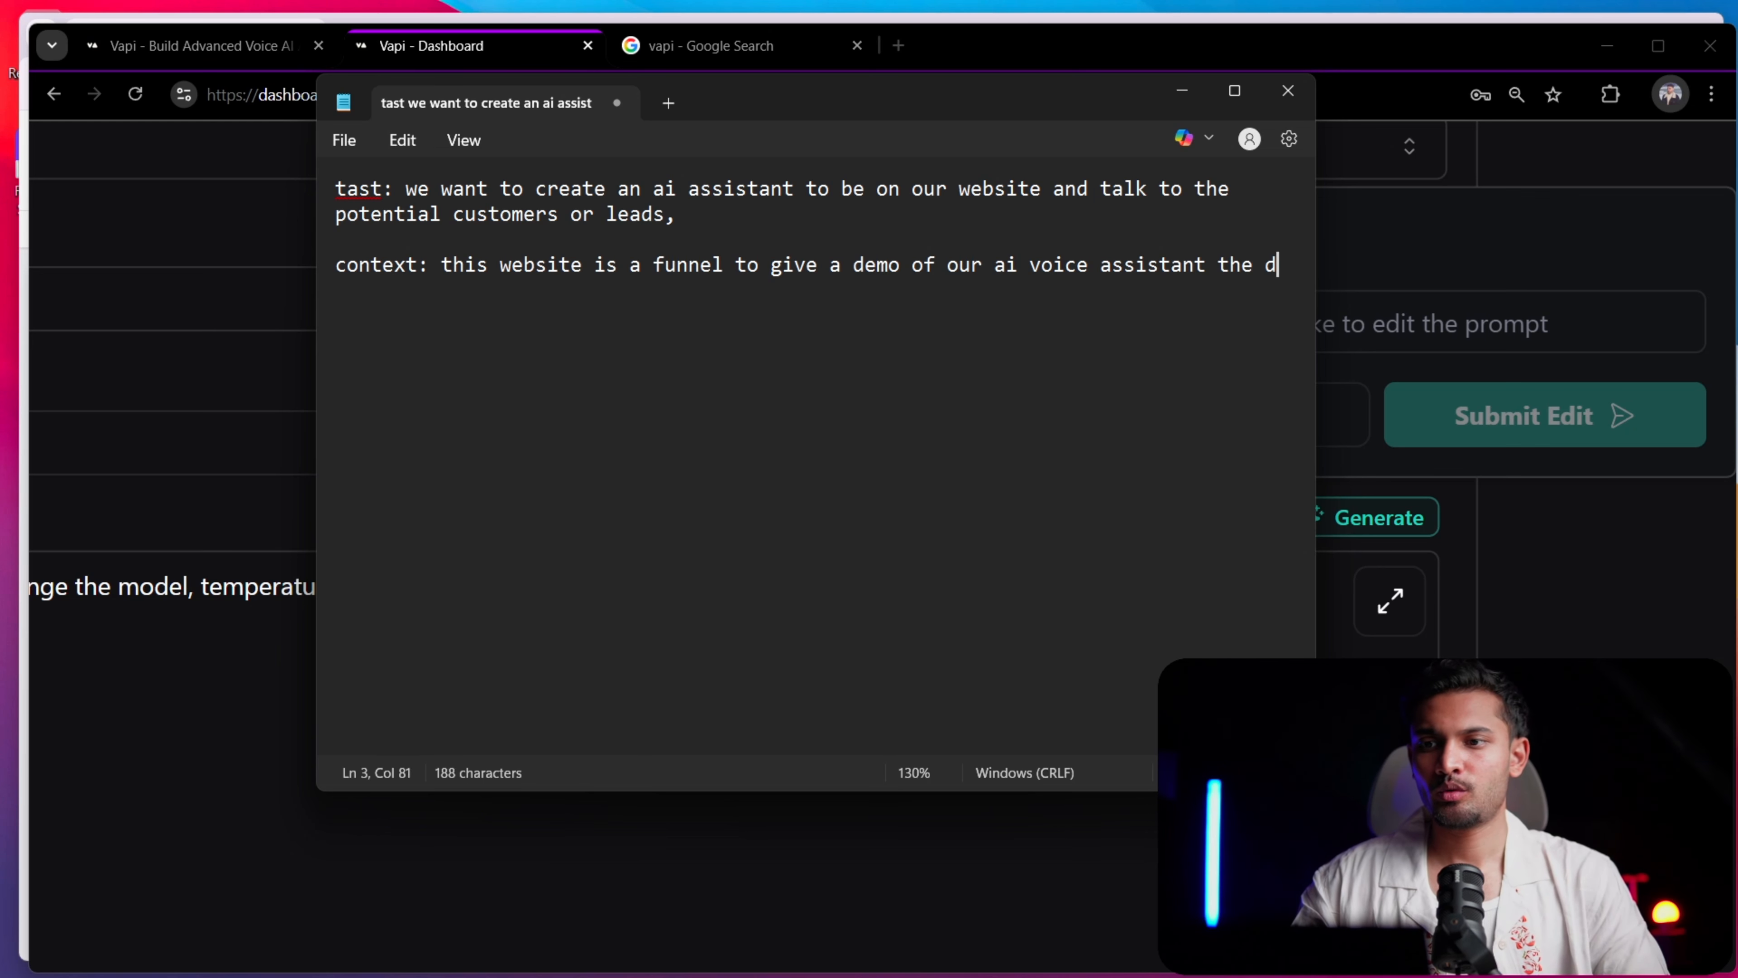
pyautogui.write('emo is ')
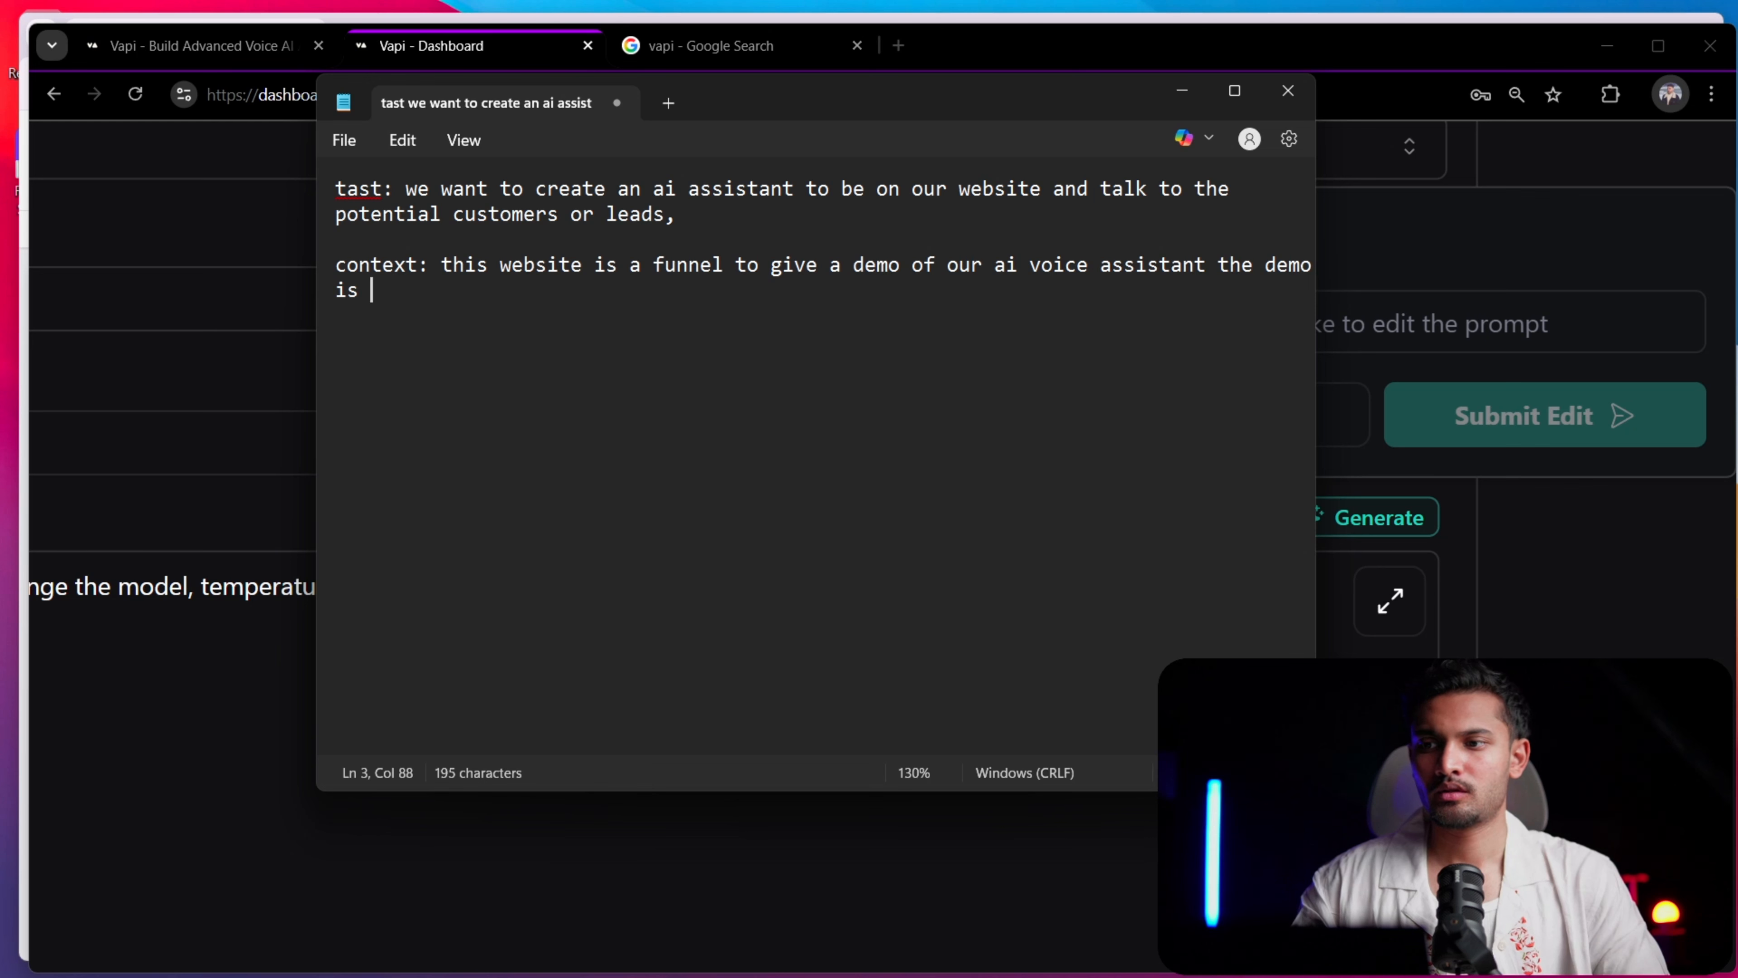
pyautogui.write('role-')
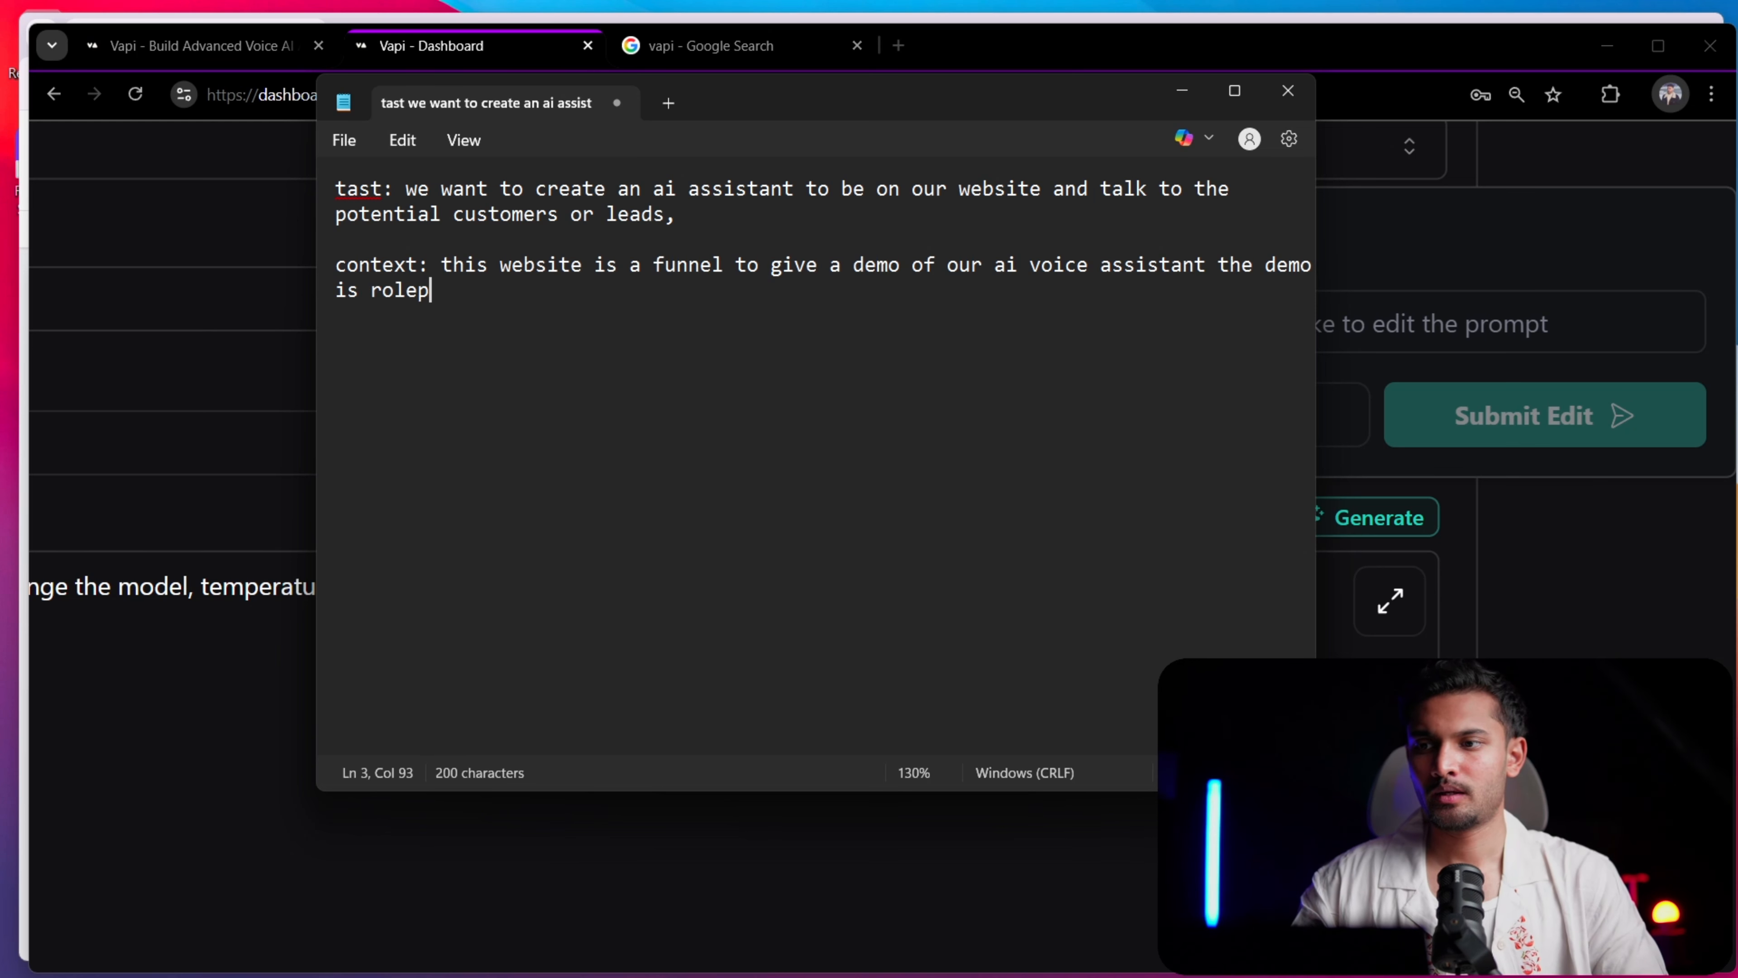
pyautogui.write('playing ')
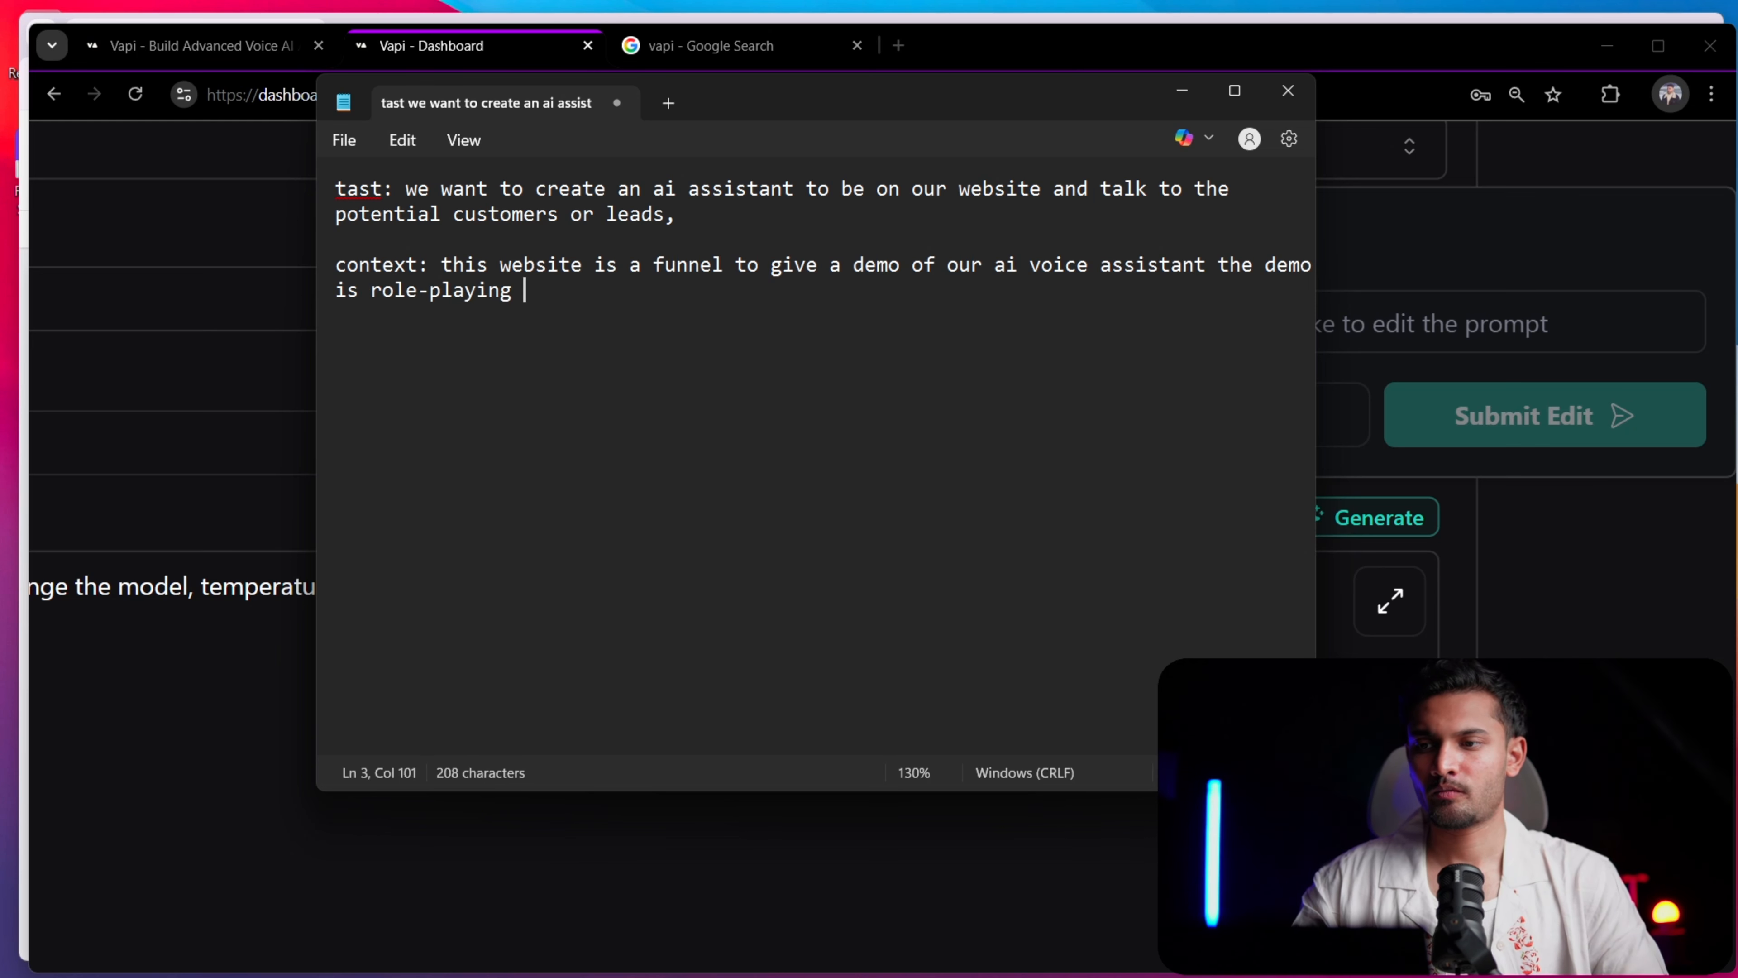
pyautogui.write('where th')
pyautogui.press('BackSpace')
pyautogui.press('BackSpace')
pyautogui.write('he')
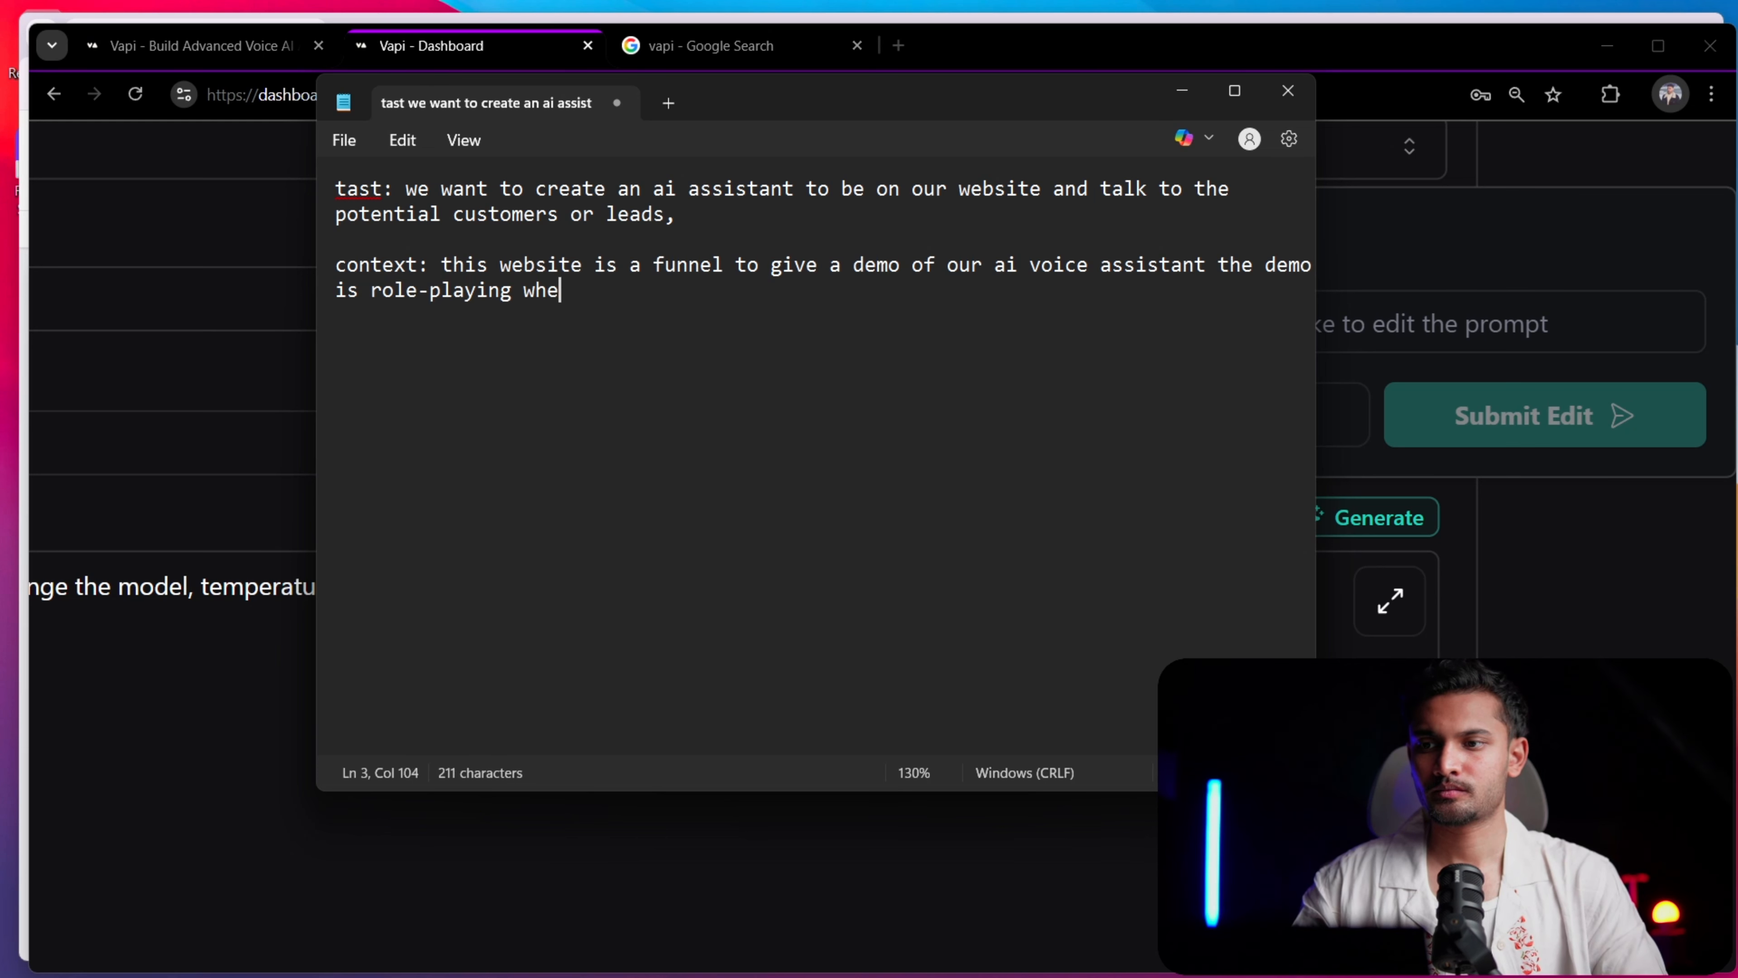
pyautogui.write('re the ai s')
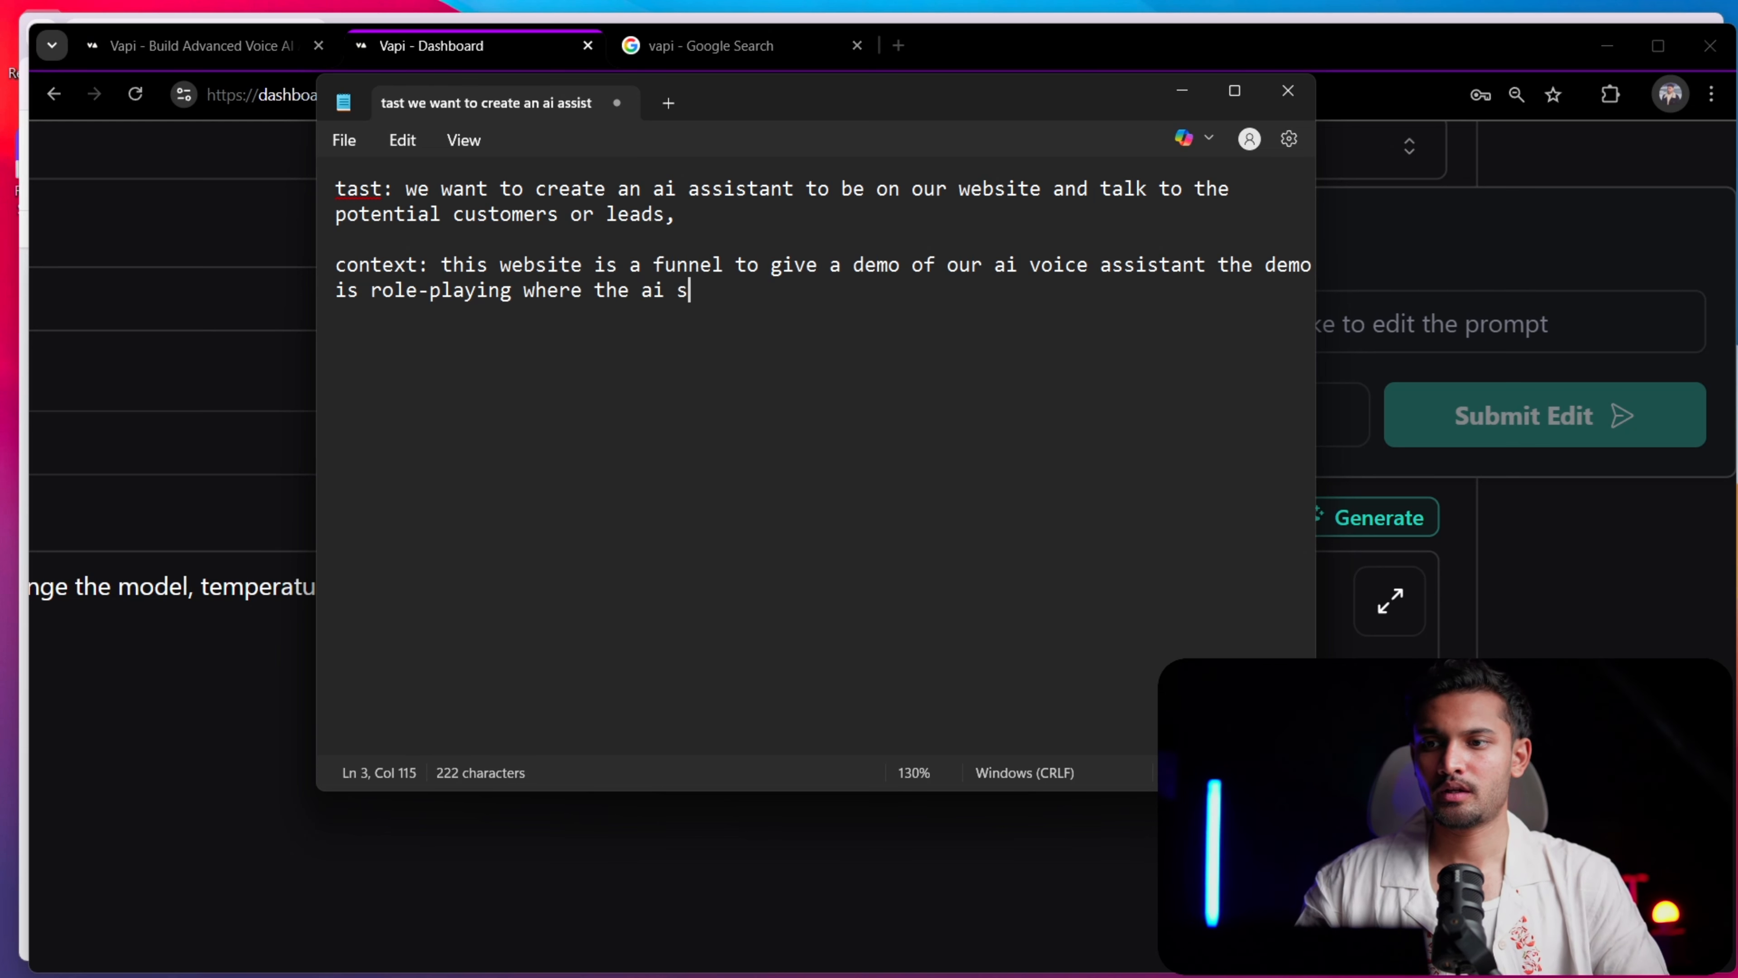
pyautogui.press('BackSpace')
pyautogui.write('assistant ')
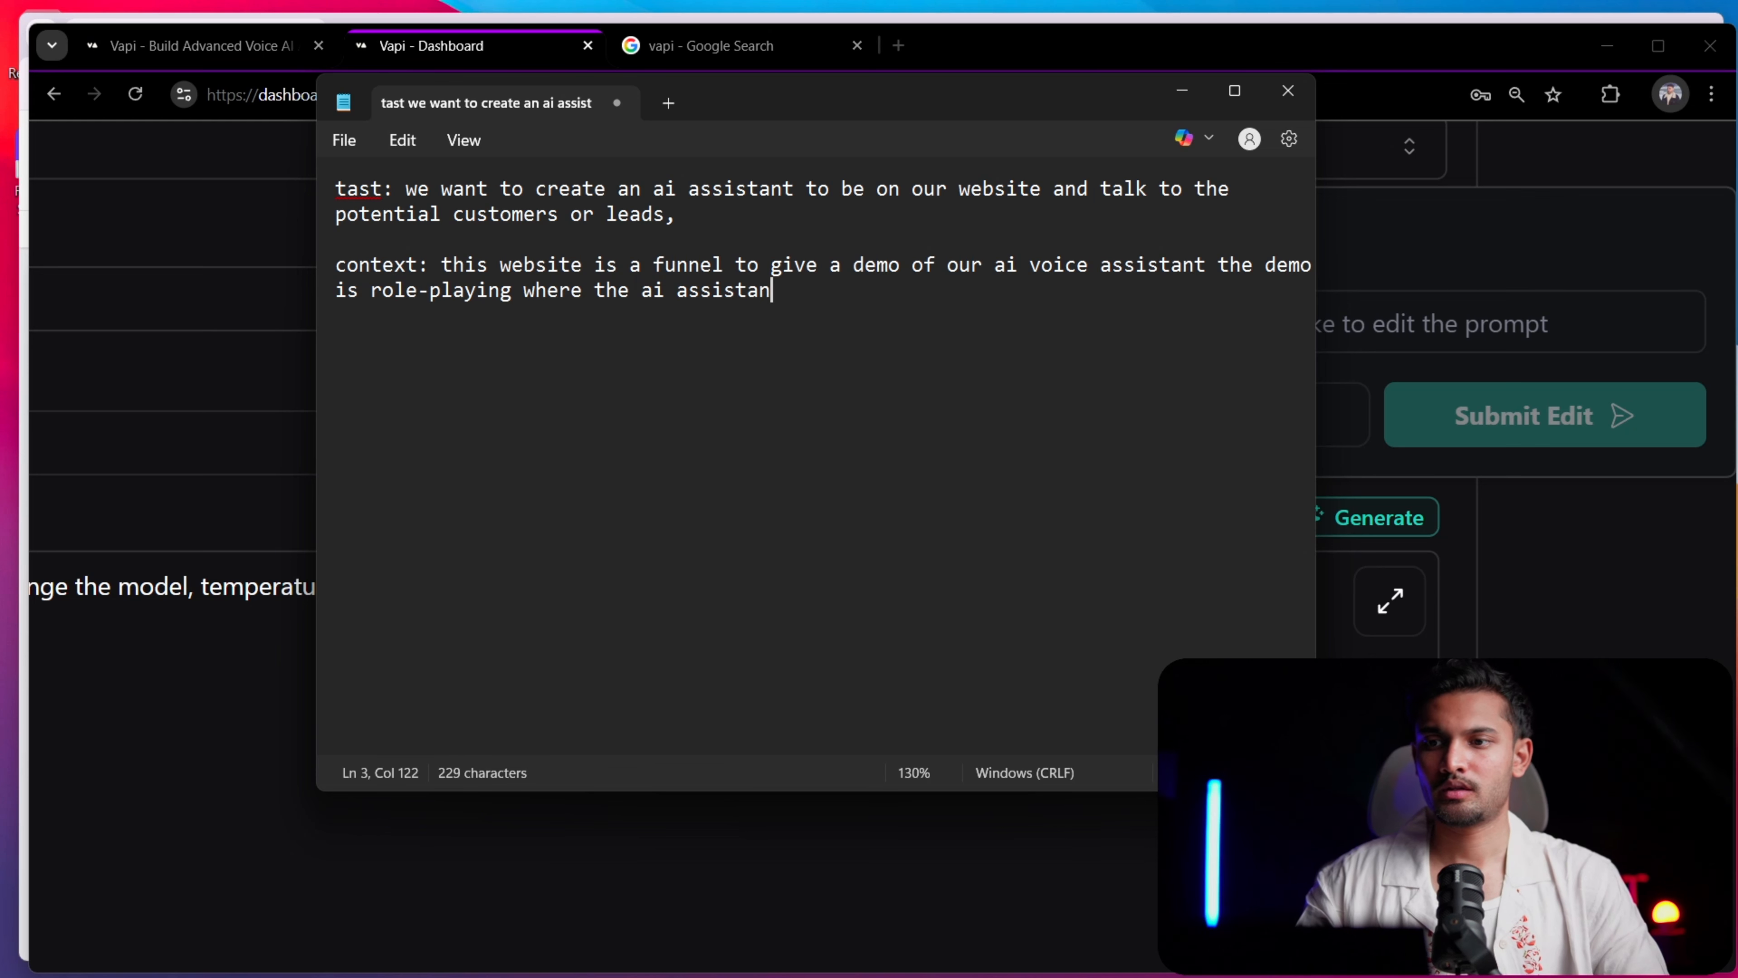
pyautogui.write('will ac')
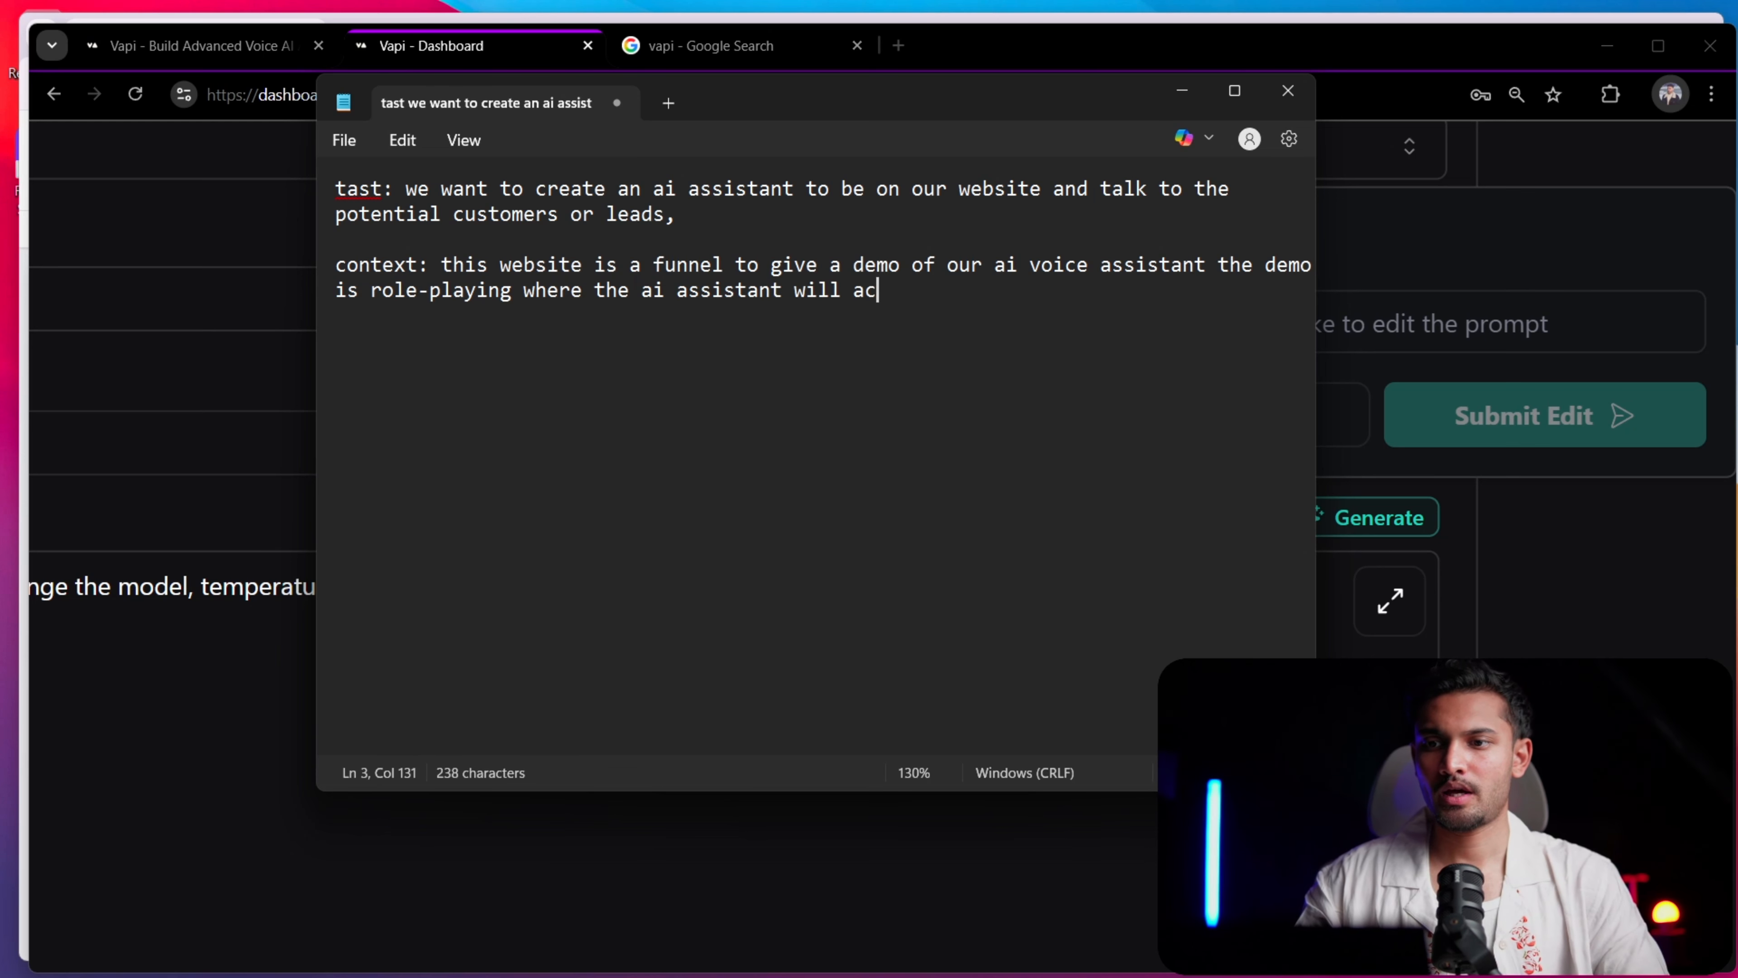
pyautogui.write('t an a')
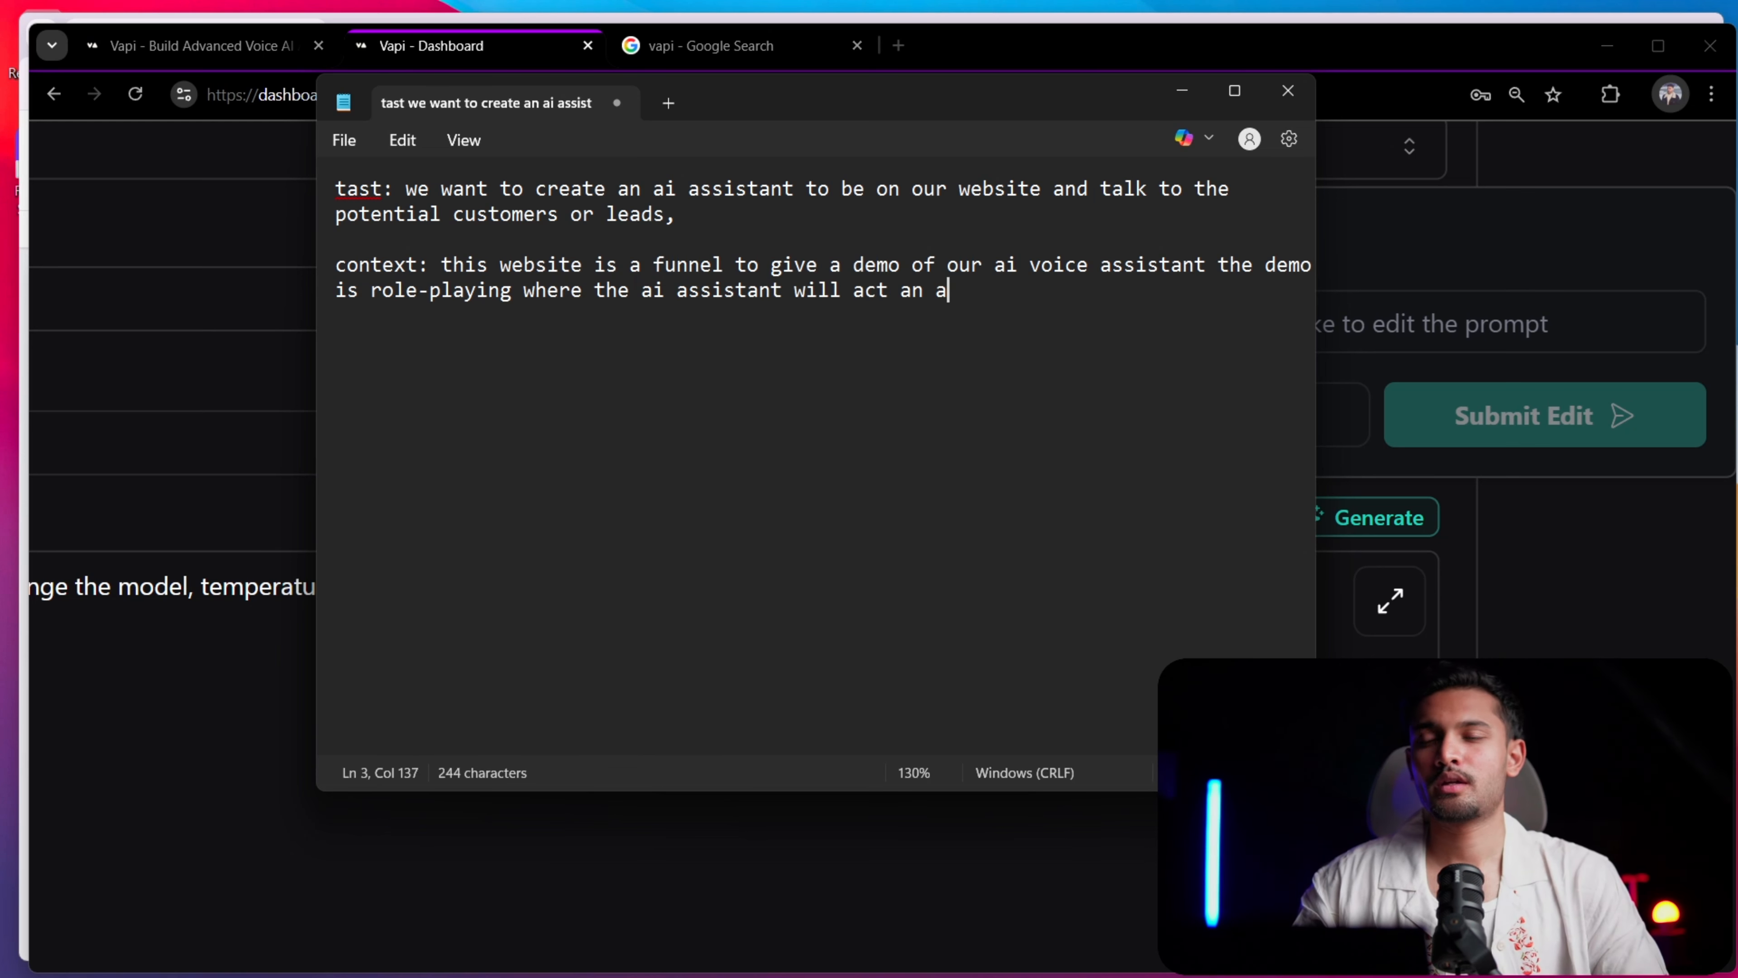
pyautogui.write('n')
# Extend the role-playing sentence with "will act as a reception"
pyautogui.press('BackSpace')
pyautogui.press('BackSpace')
pyautogui.press('BackSpace')
pyautogui.write('s a ')
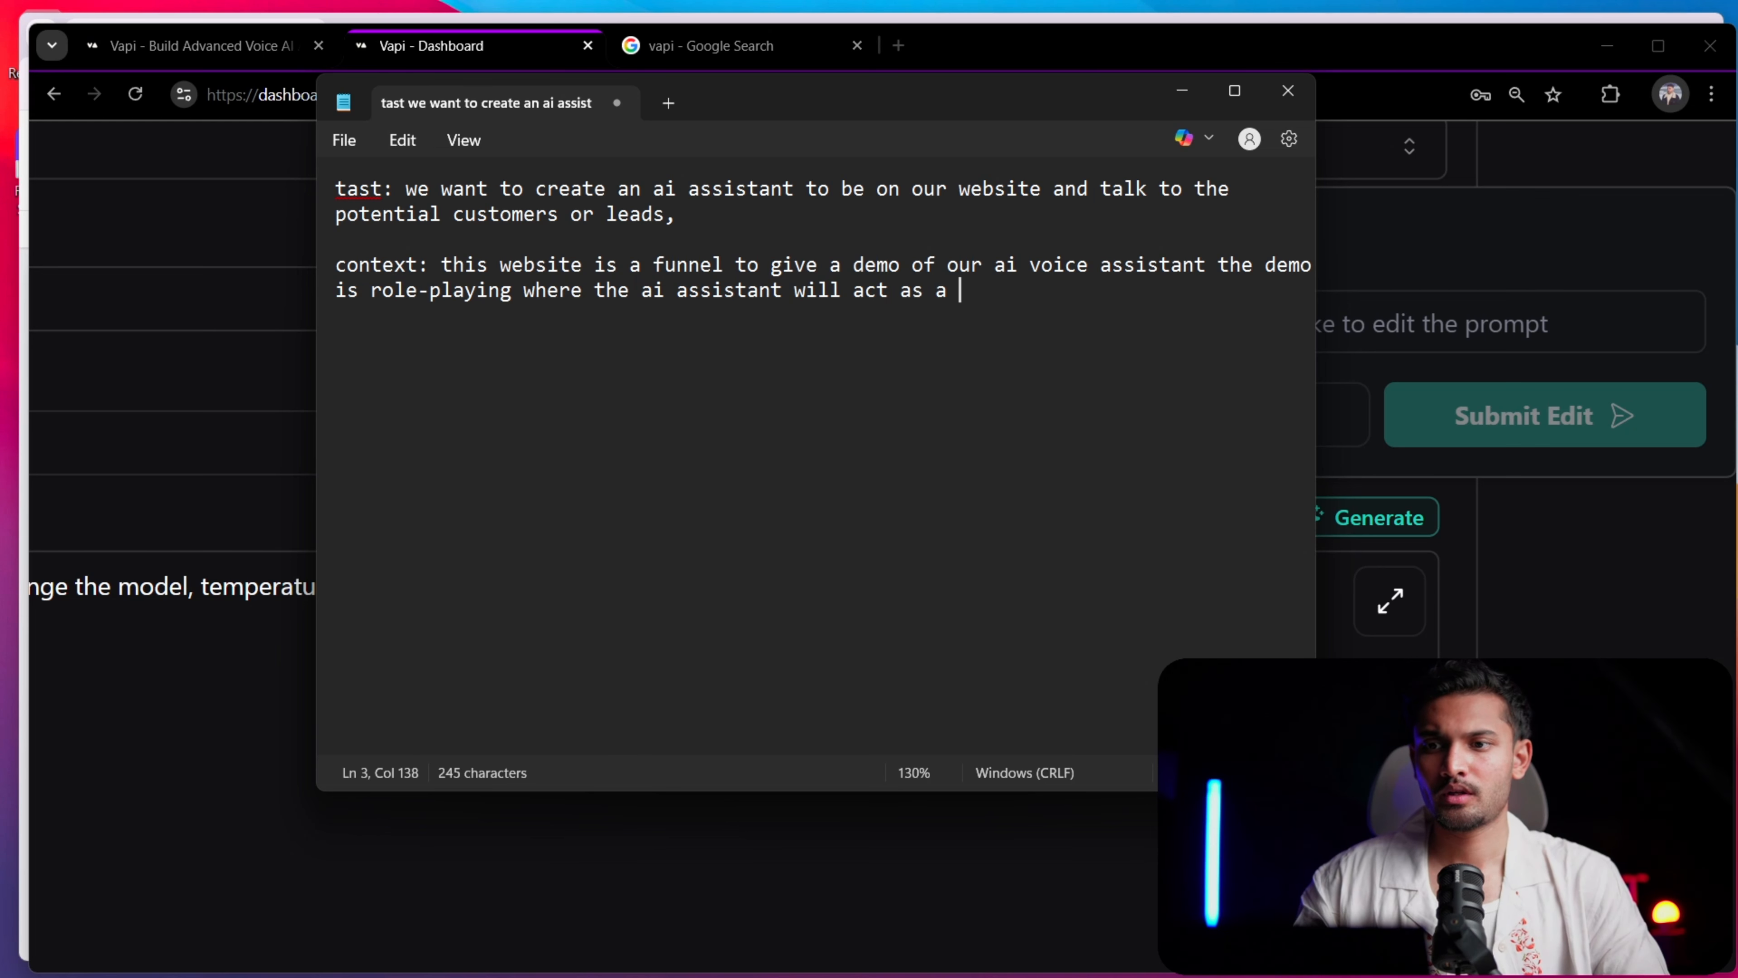
pyautogui.write('re')
pyautogui.write('ceptionst')
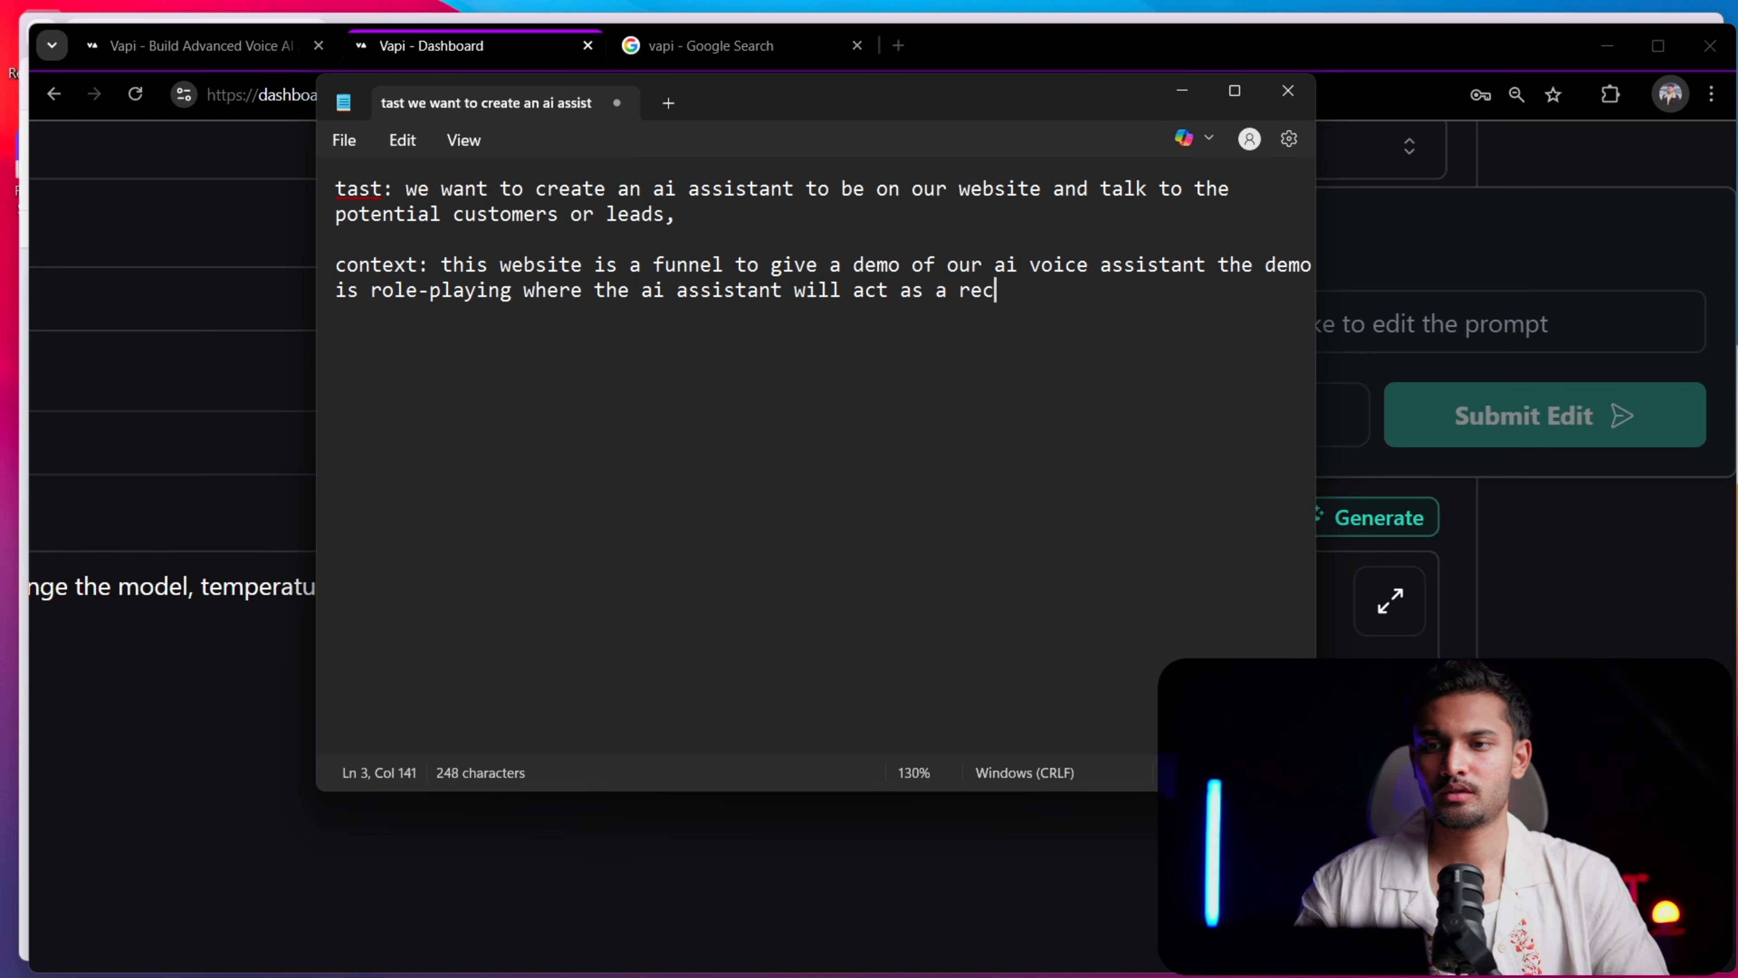
pyautogui.press('BackSpace')
pyautogui.press('BackSpace')
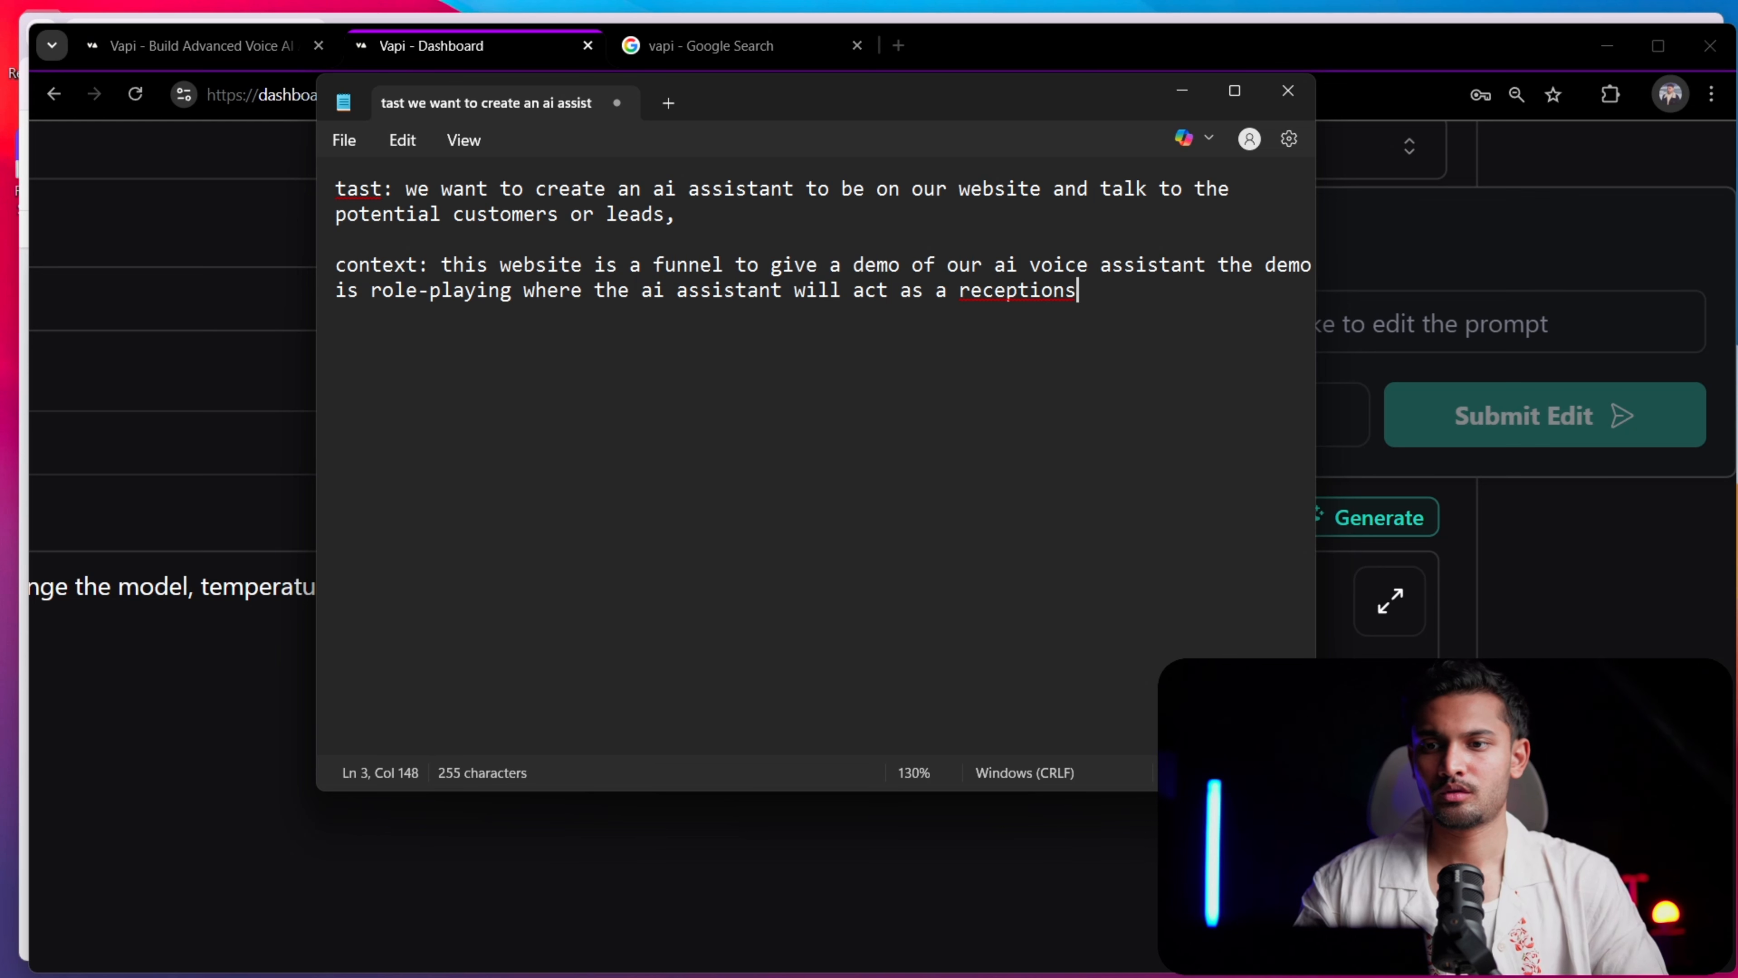
pyautogui.press('BackSpace')
# Add "for the user's company" after "reception" in the context paragraph
pyautogui.write('for the ')
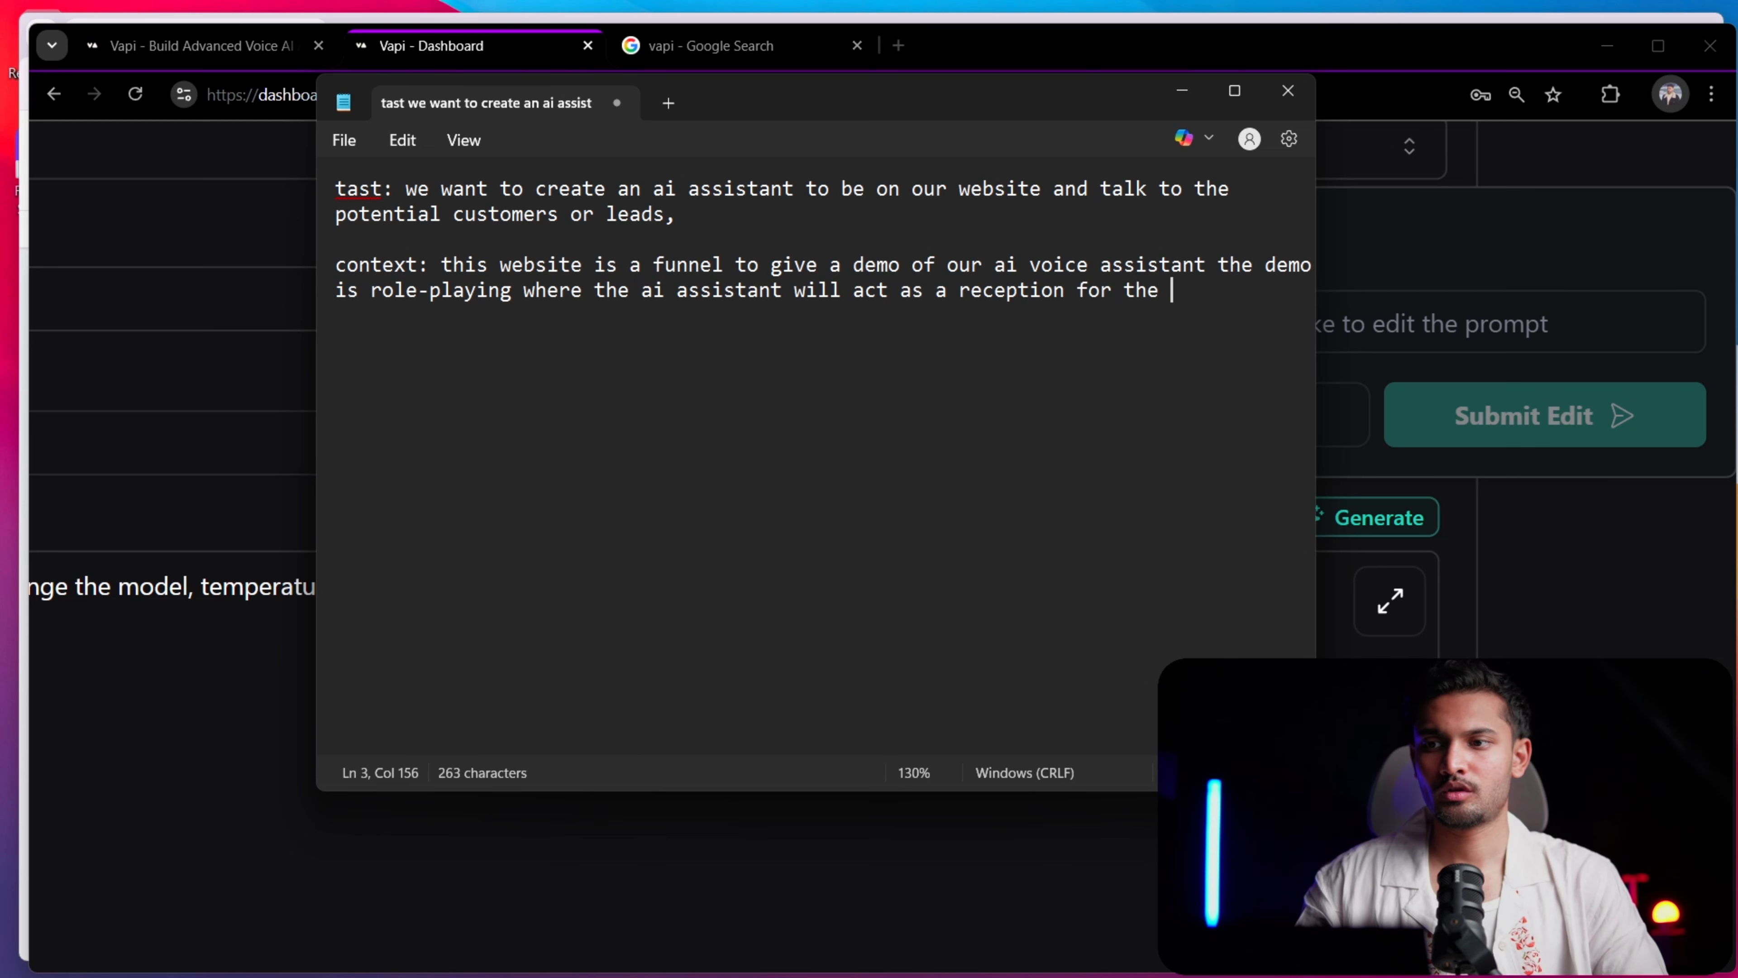
pyautogui.write("leads'")
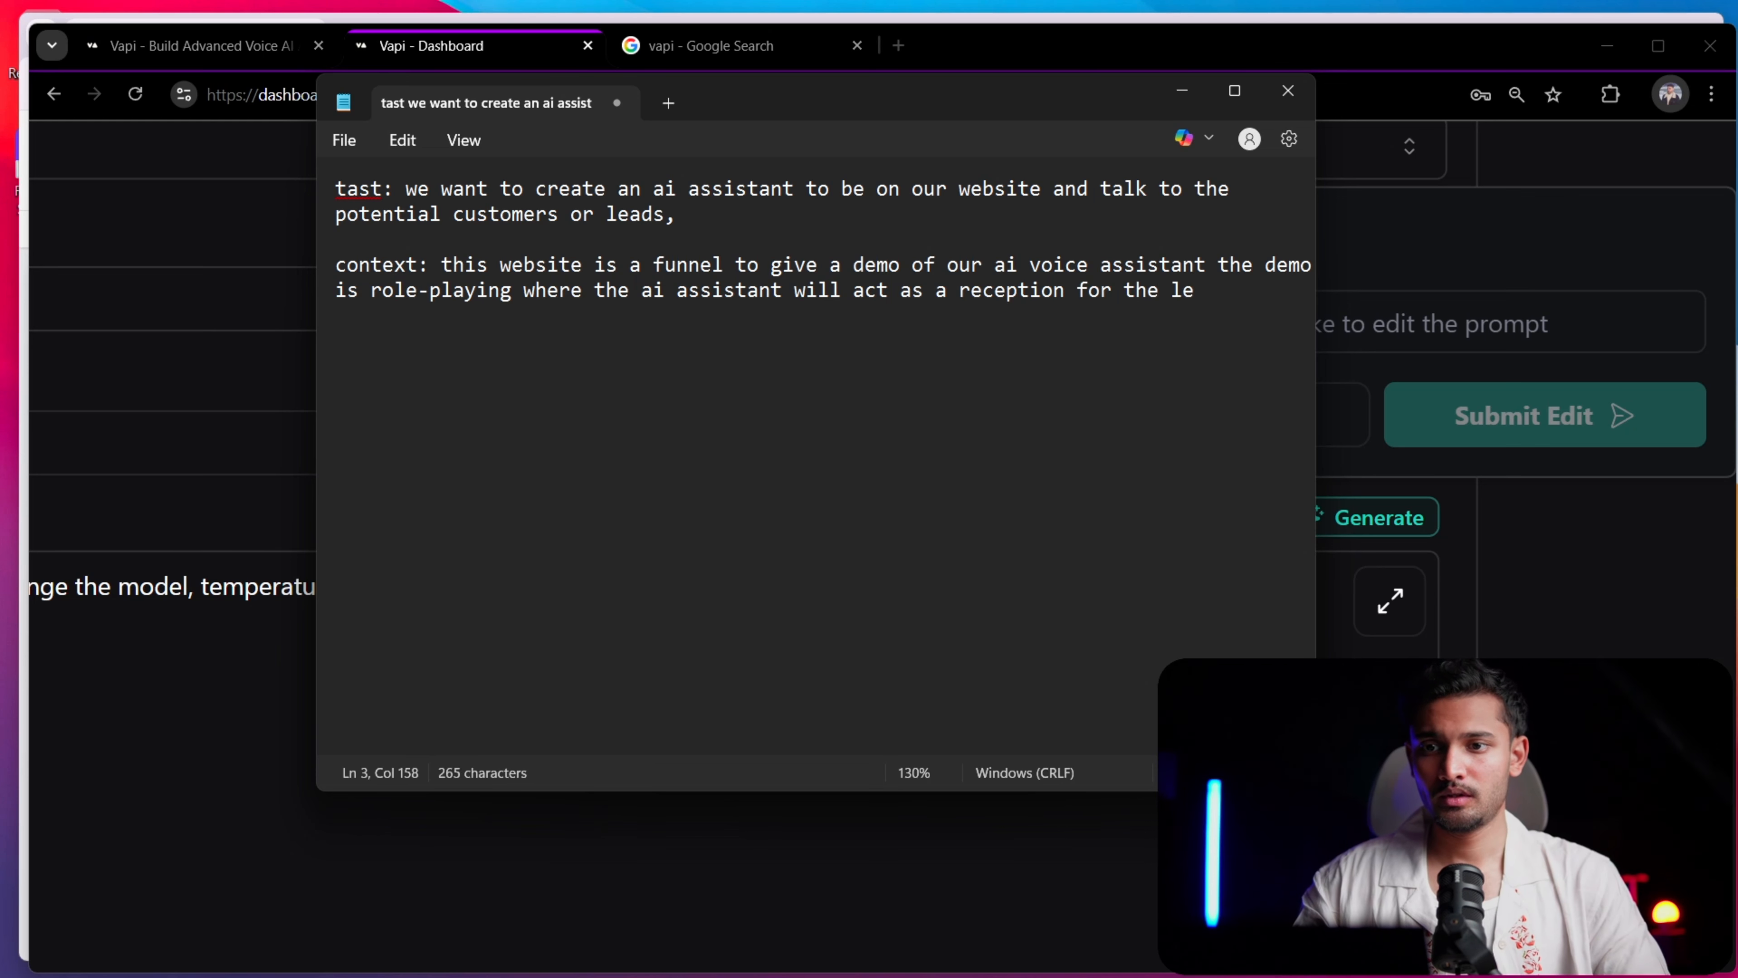
pyautogui.press('BackSpace')
pyautogui.press('BackSpace')
pyautogui.write("'s")
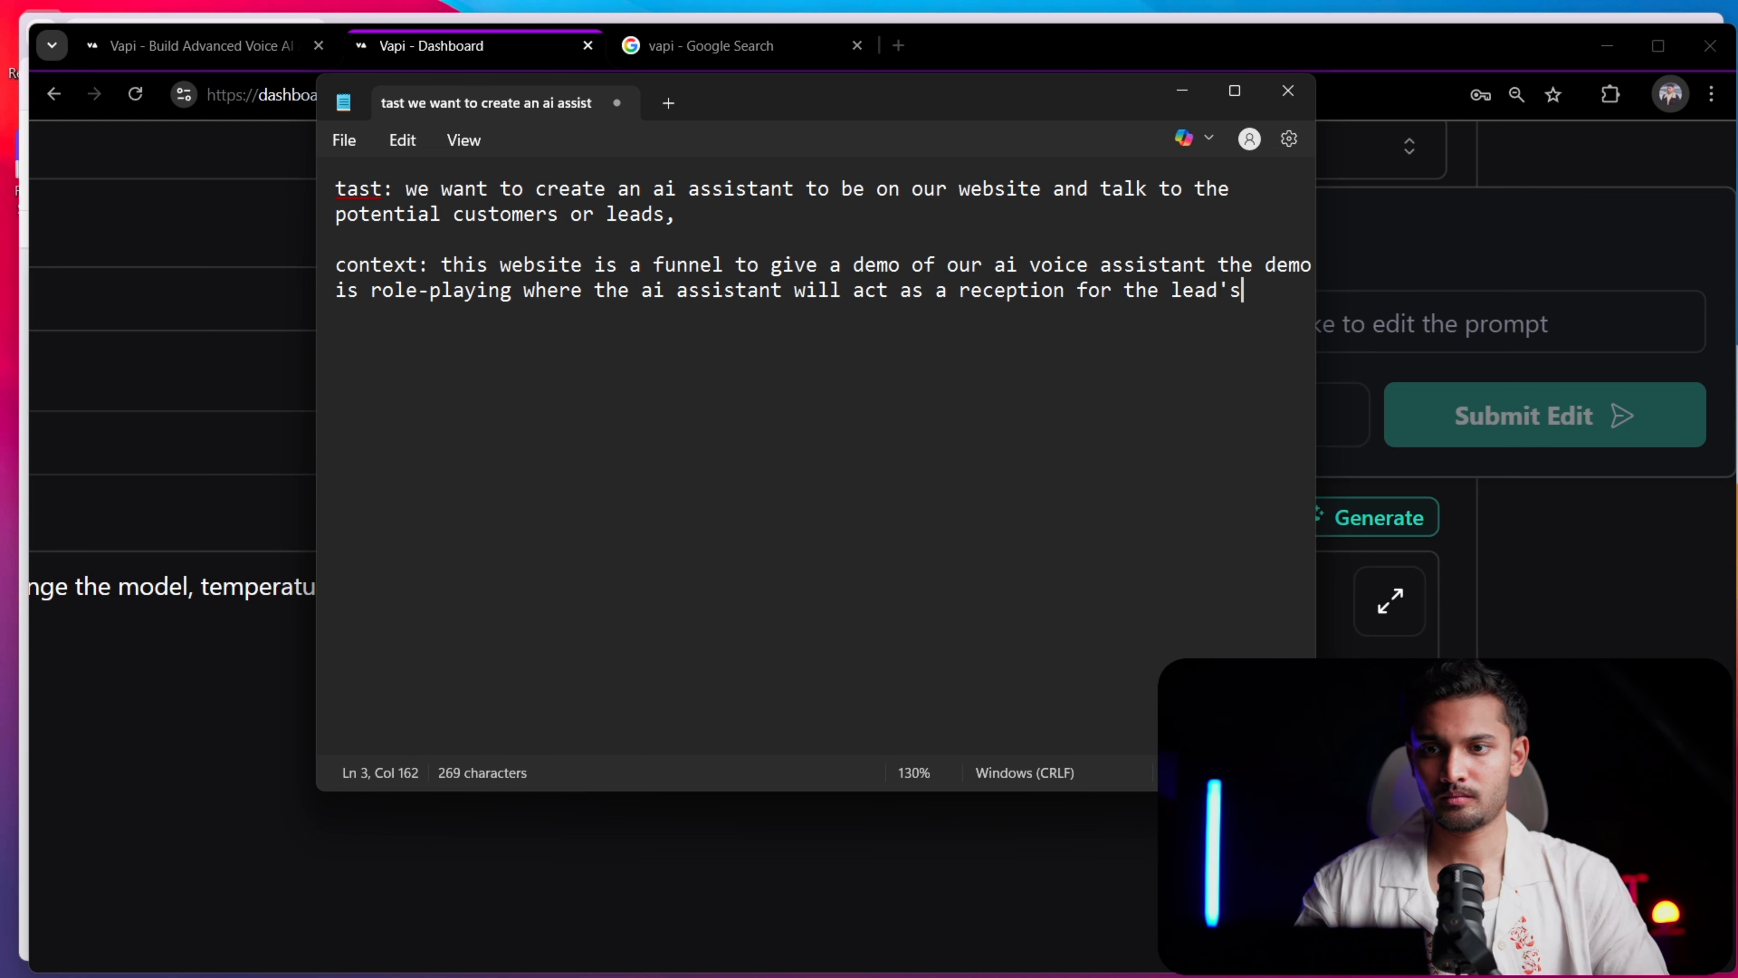
pyautogui.press('BackSpace')
pyautogui.press('BackSpace')
pyautogui.press('BackSpace')
pyautogui.press('BackSpace')
pyautogui.press('BackSpace')
pyautogui.press('BackSpace')
pyautogui.write('user')
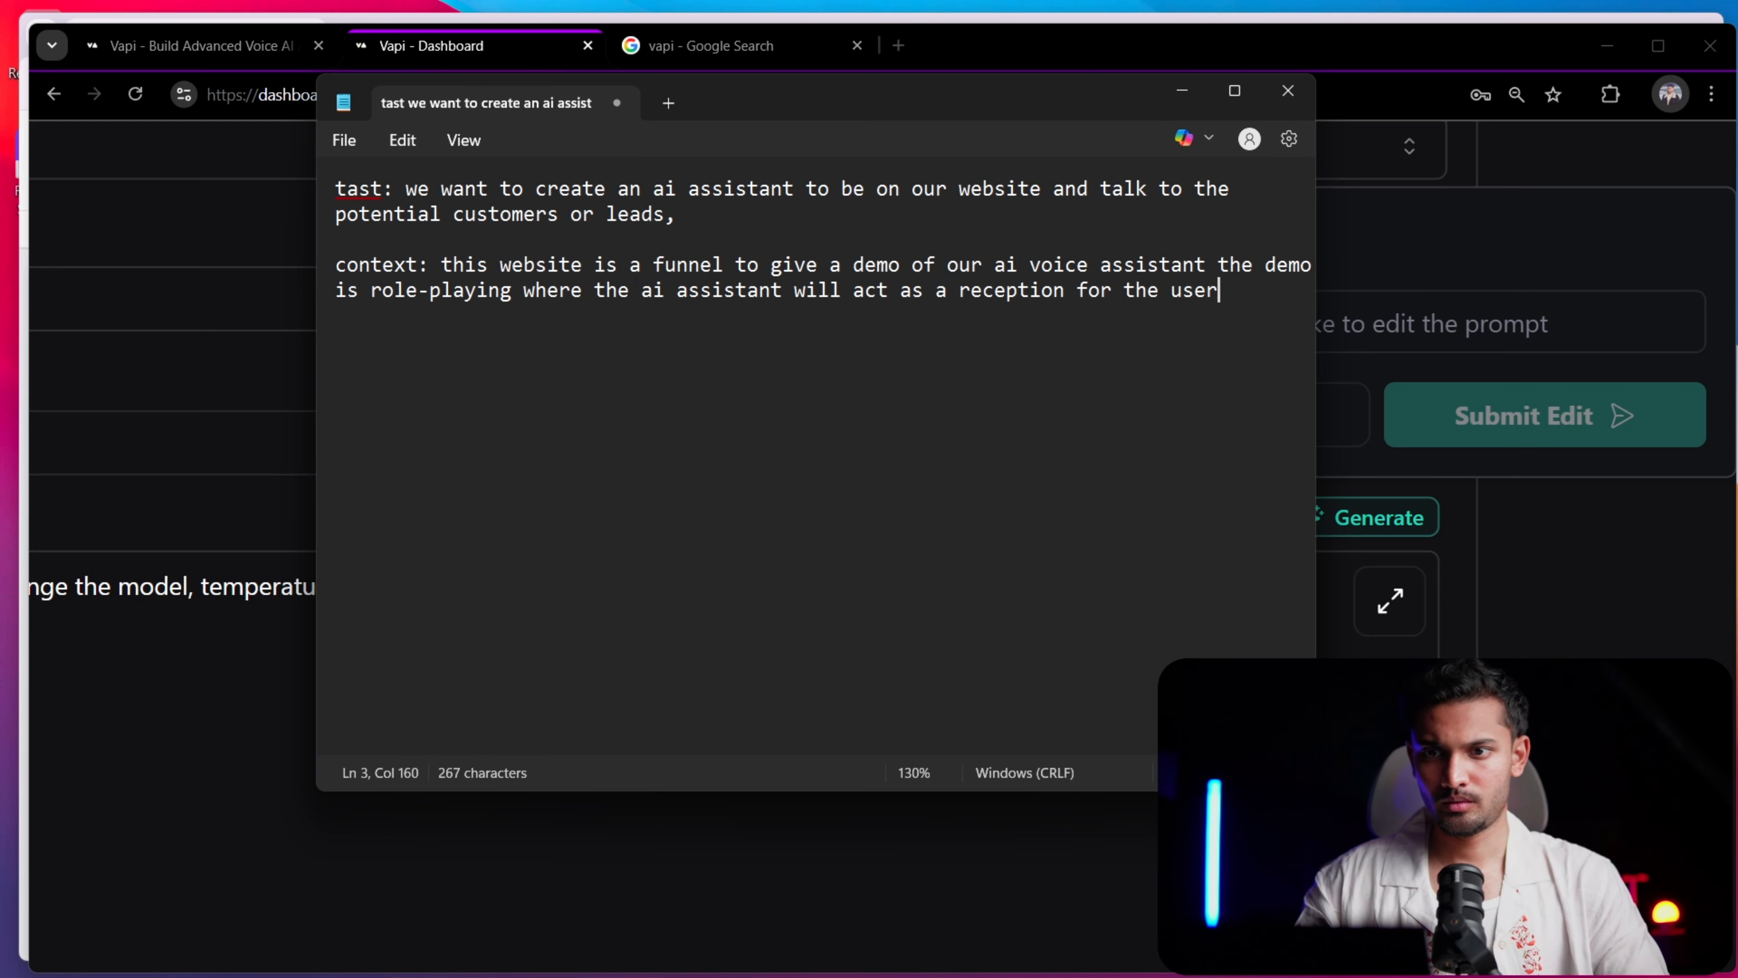
pyautogui.write("'s company")
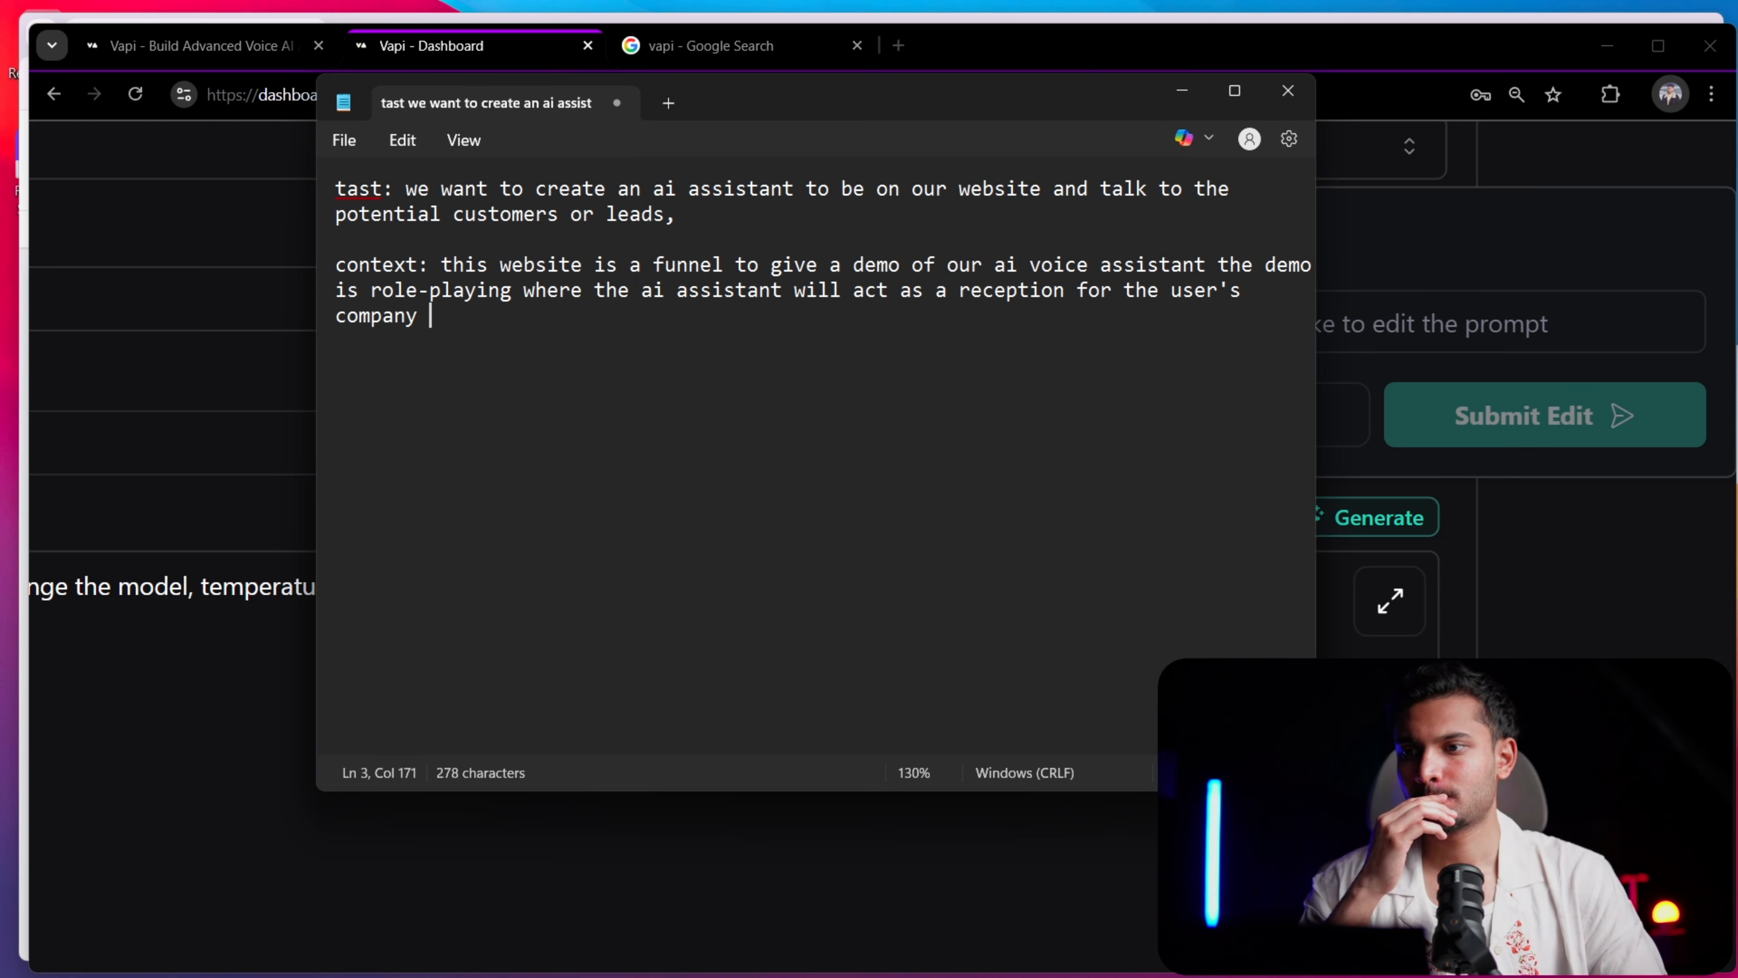
# Put a comma directly after "company" and start a further clause with "also"
pyautogui.press('BackSpace')
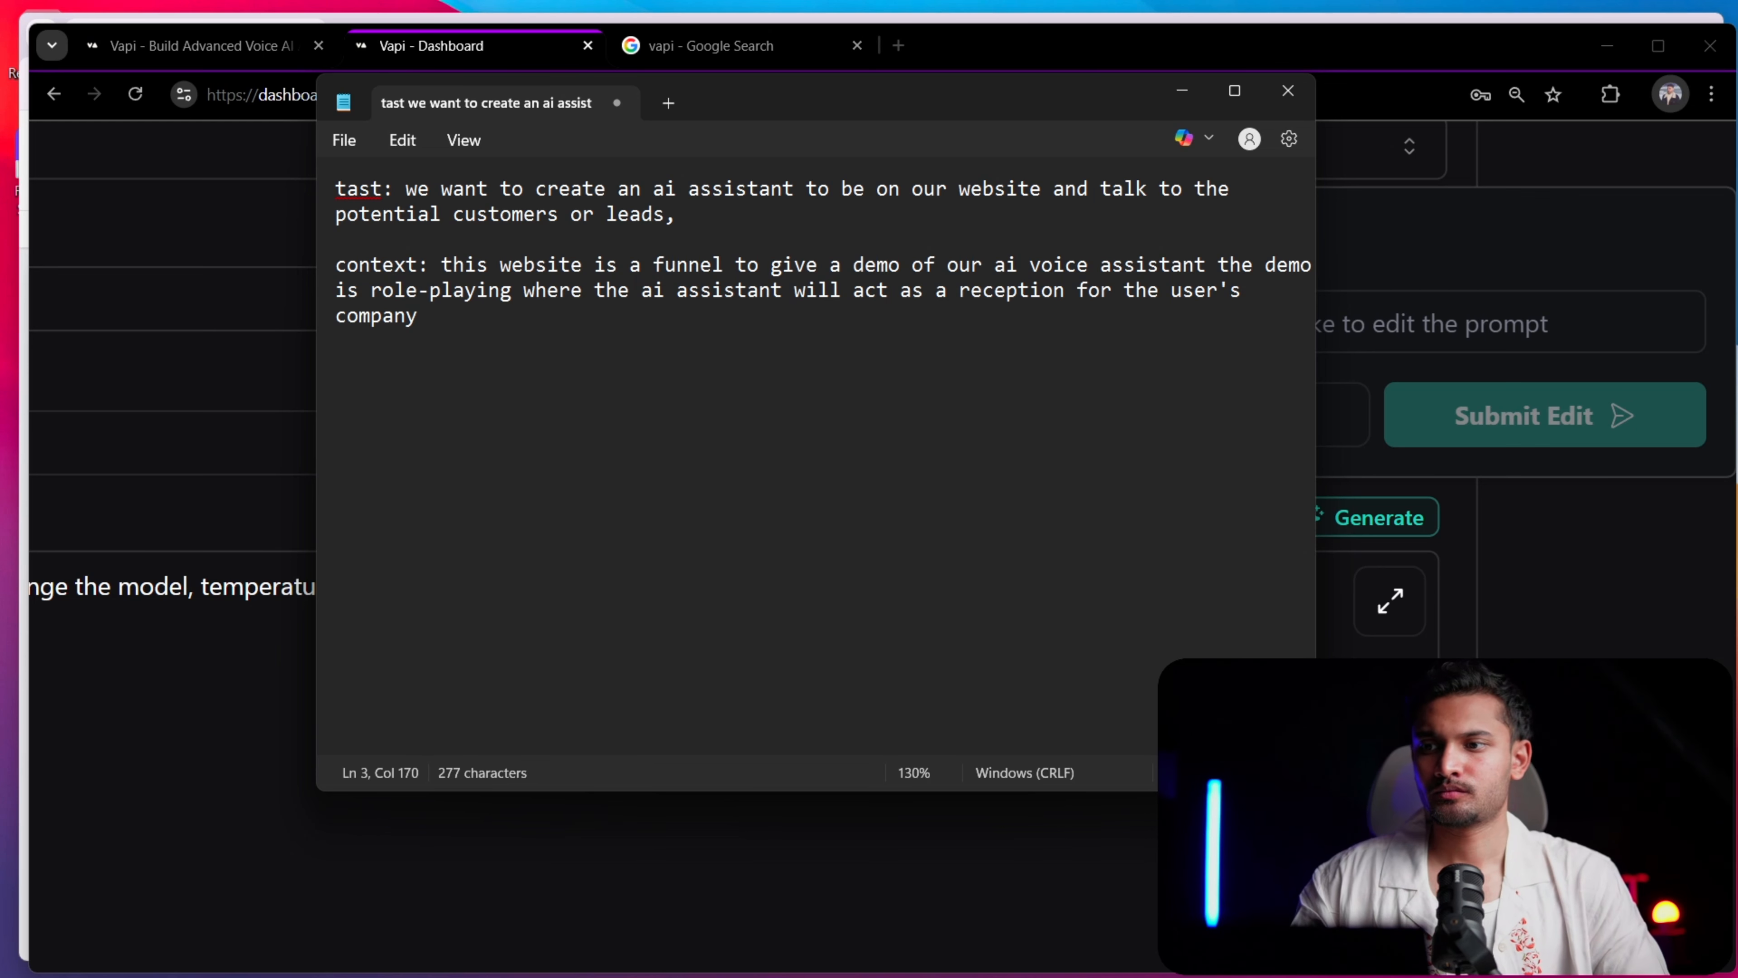
pyautogui.write(', a')
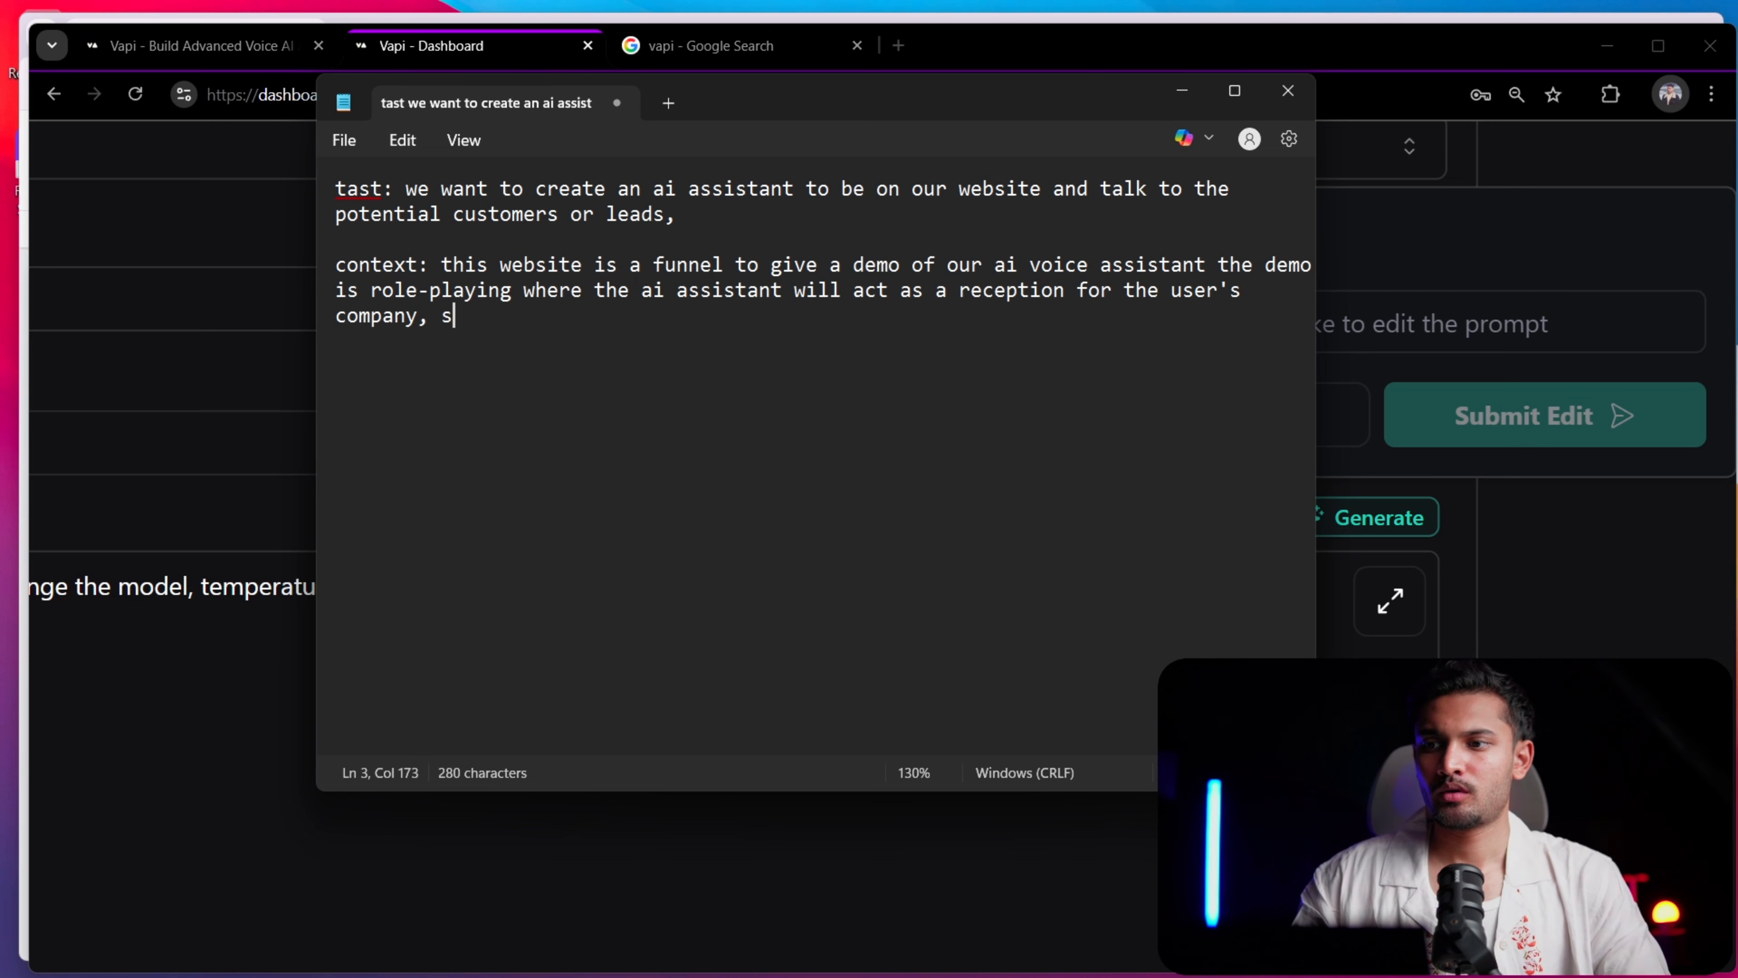
pyautogui.press('BackSpace')
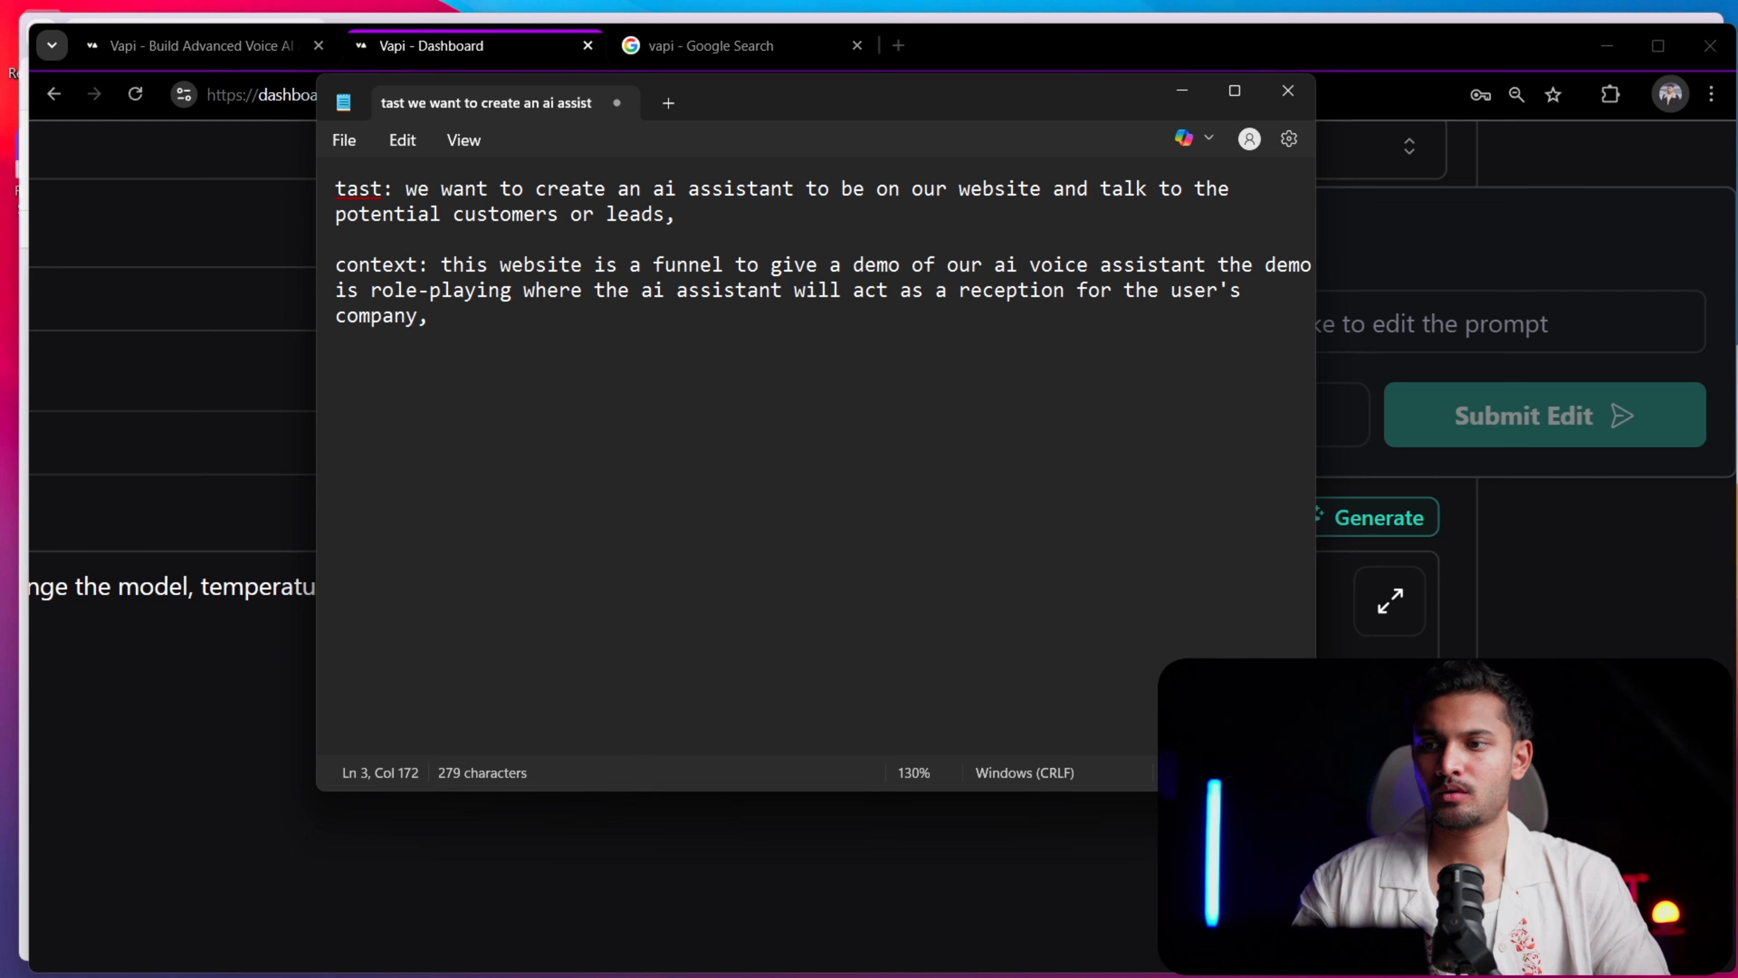
pyautogui.write('alo')
pyautogui.press('BackSpace')
pyautogui.press('BackSpace')
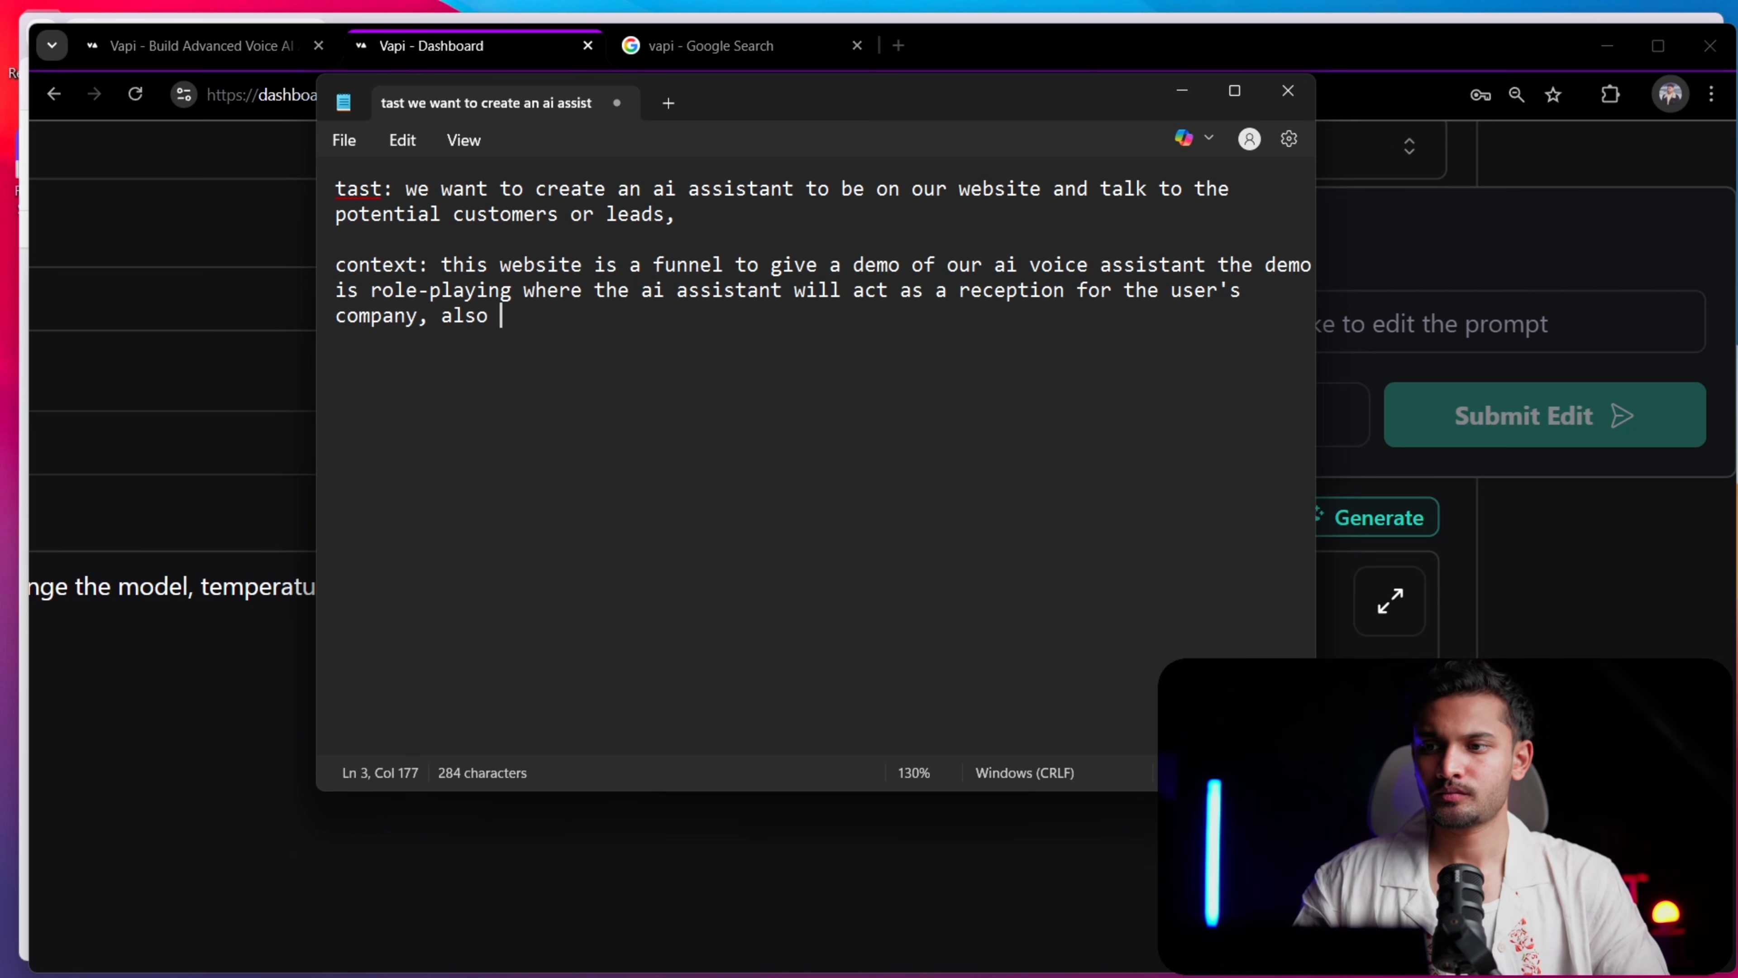
pyautogui.write('o after the conve')
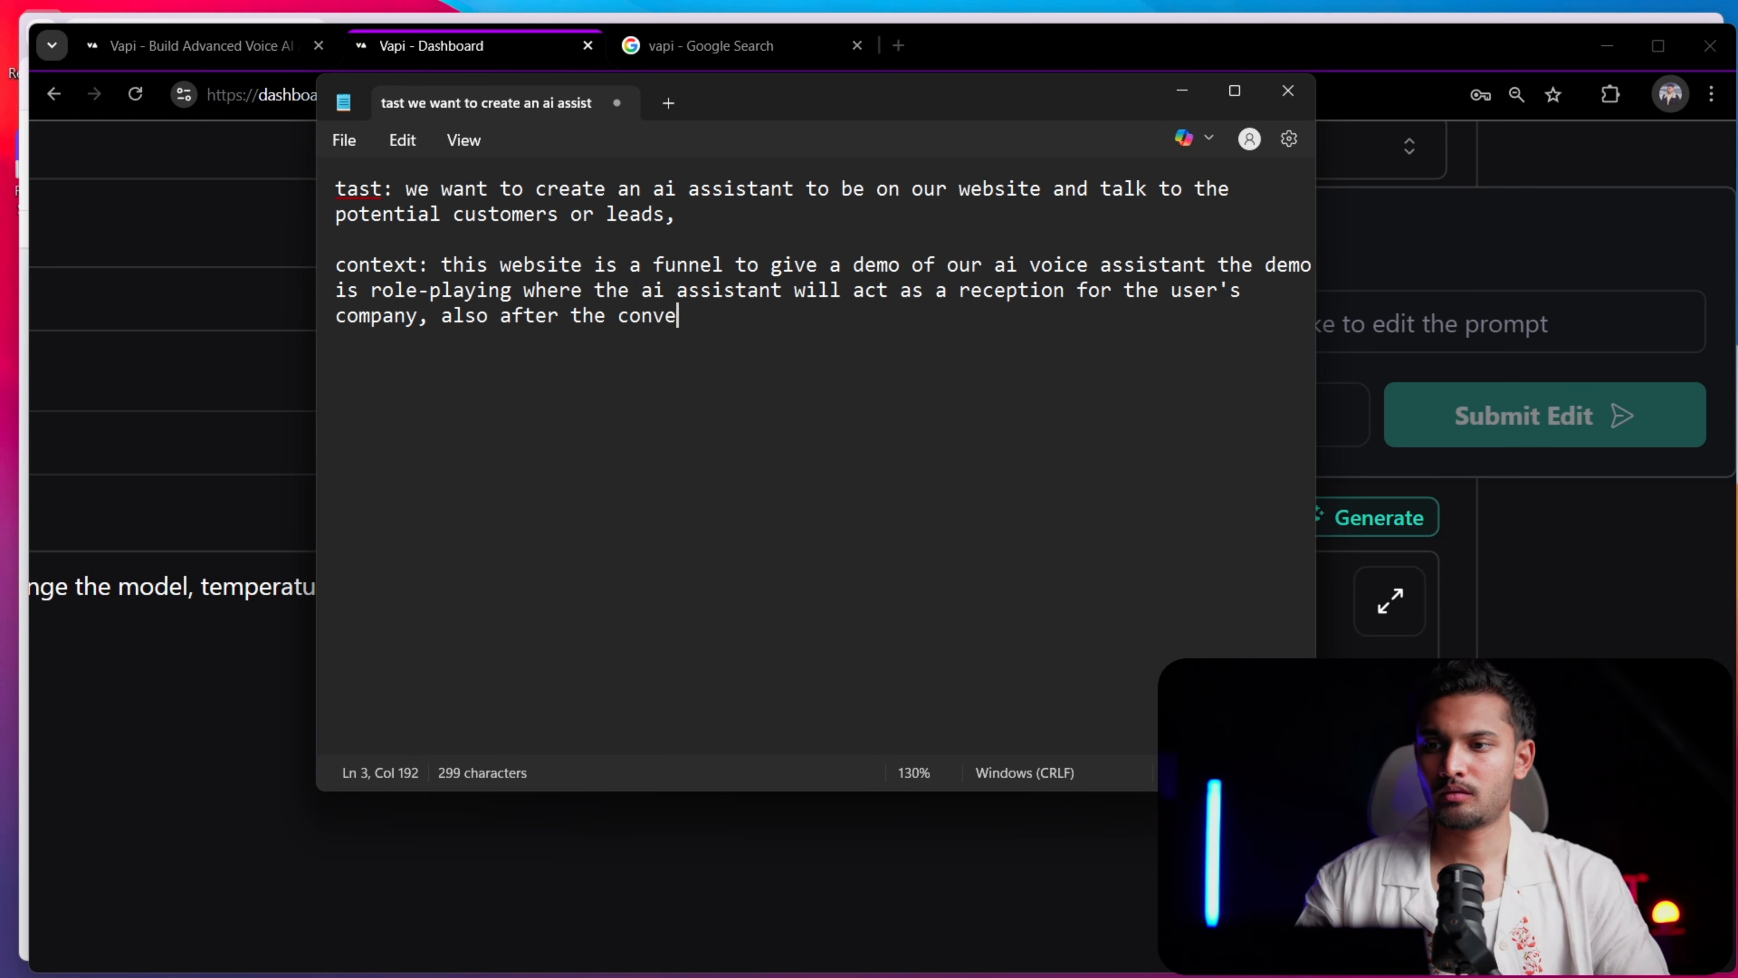
pyautogui.write('rsation ')
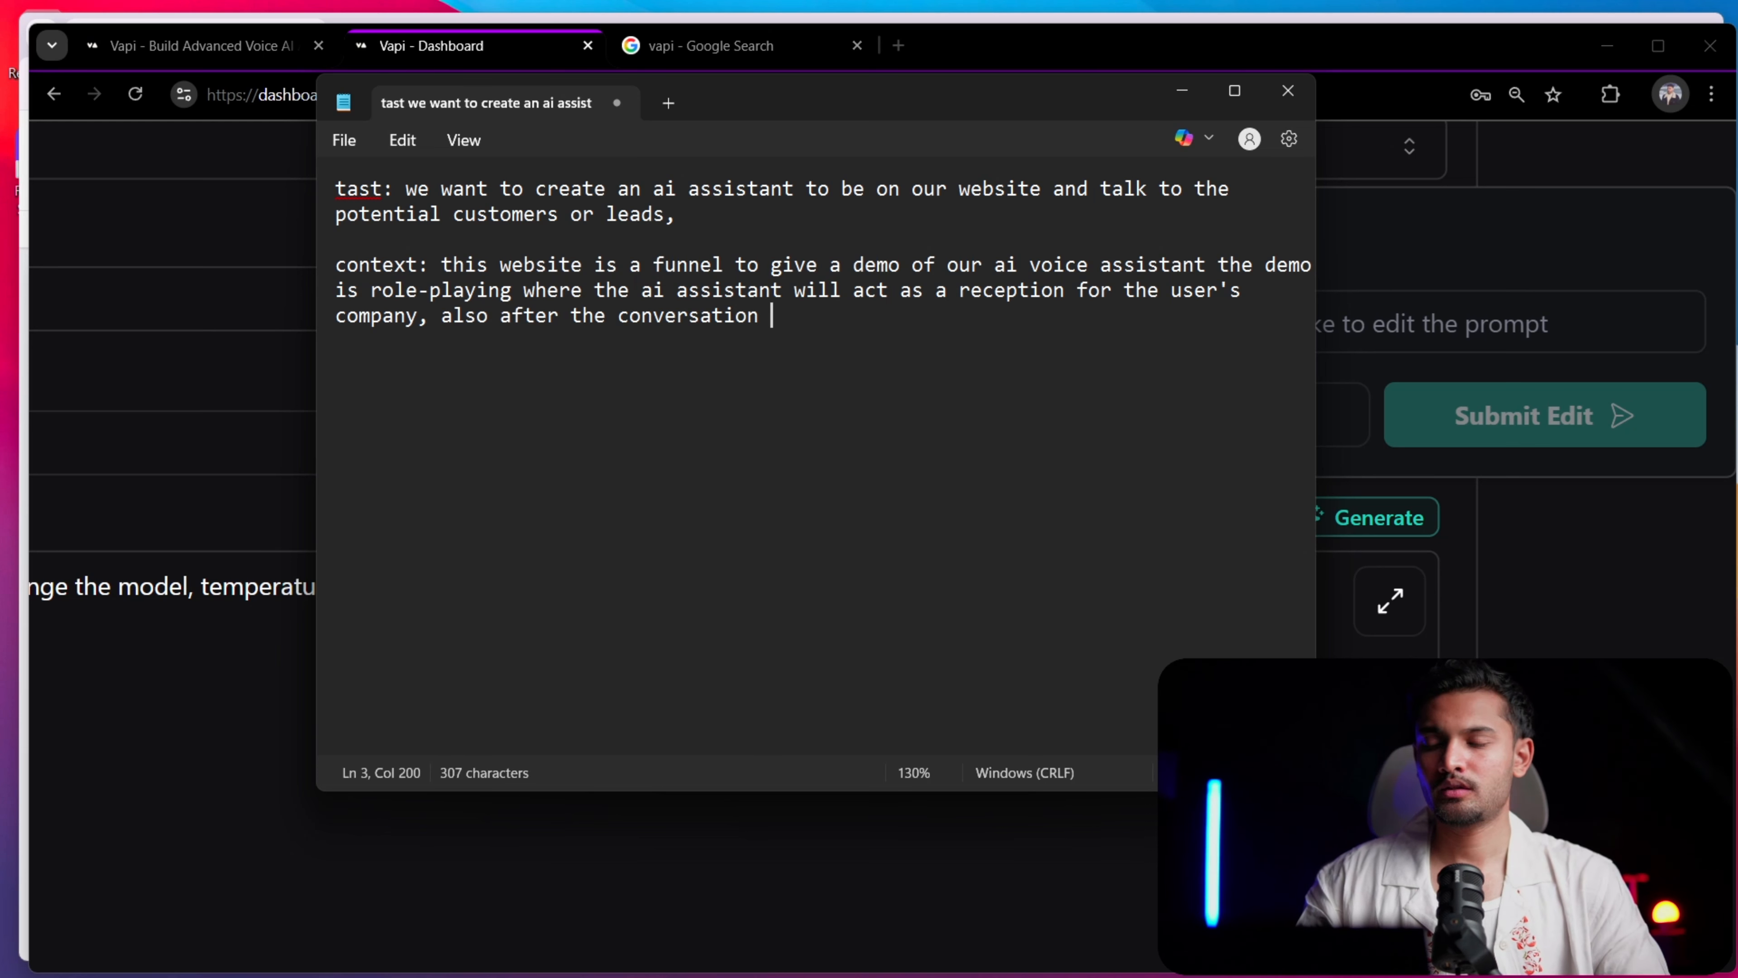
pyautogui.write('it should be')
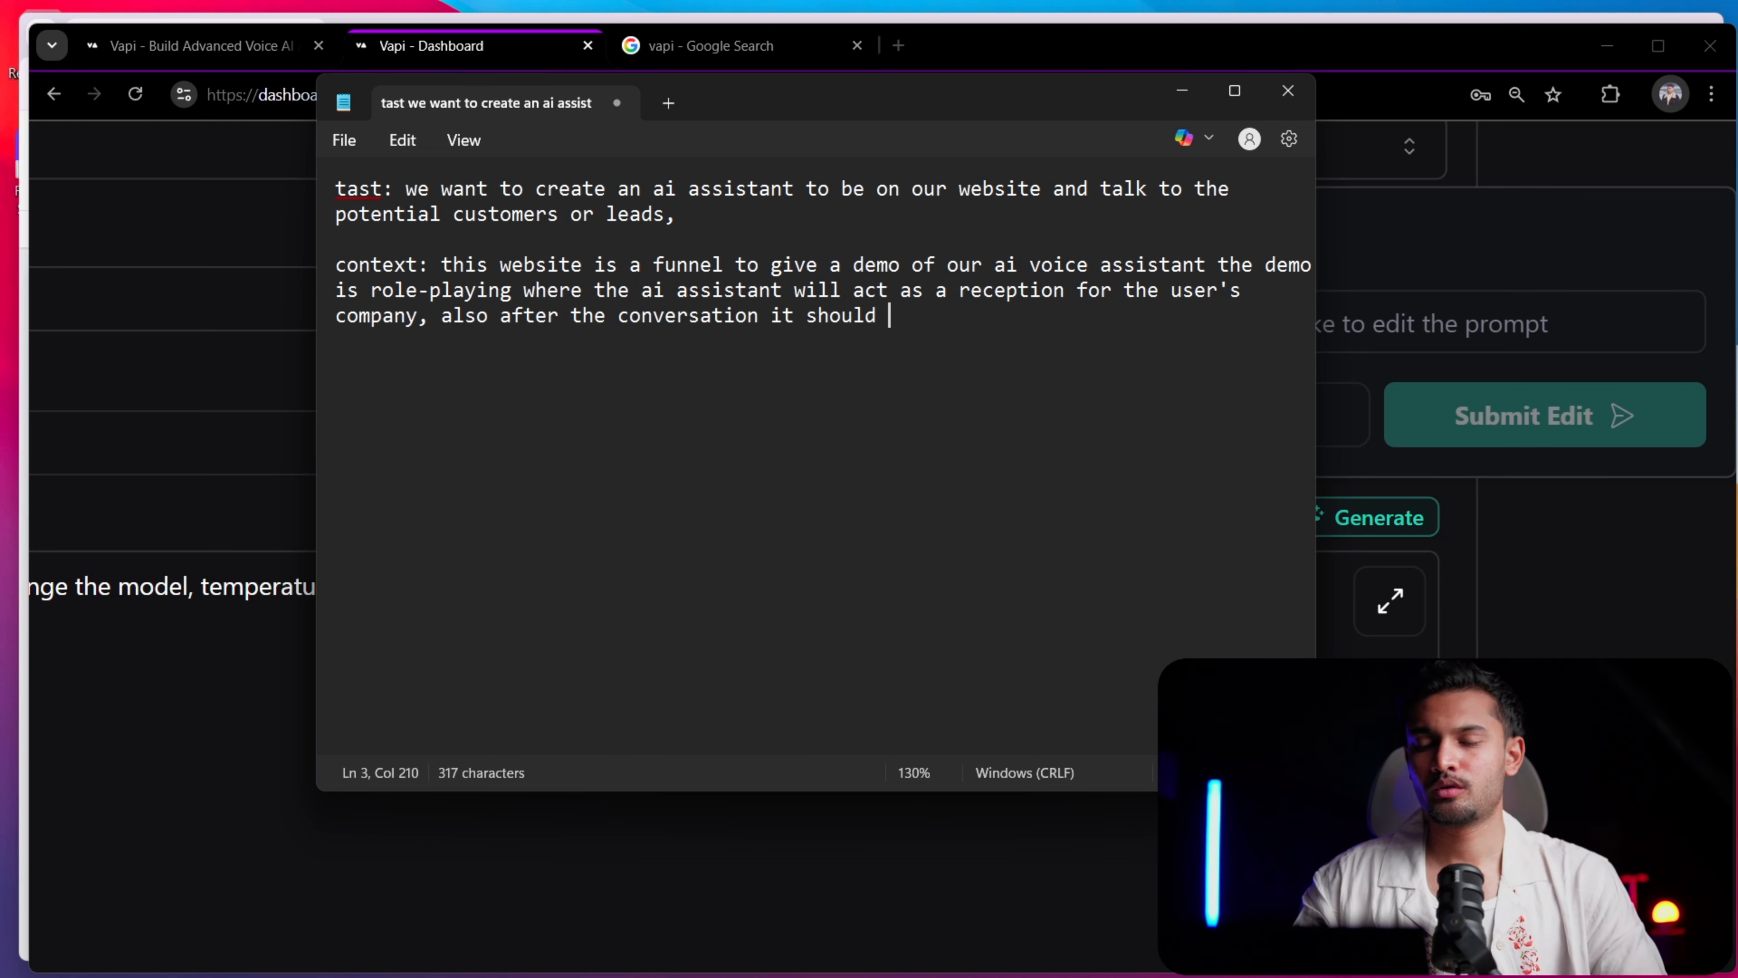
pyautogui.press('BackSpace')
pyautogui.press('BackSpace')
pyautogui.press('BackSpace')
pyautogui.press('BackSpace')
pyautogui.press('BackSpace')
pyautogui.press('BackSpace')
pyautogui.press('BackSpace')
pyautogui.press('BackSpace')
pyautogui.press('BackSpace')
pyautogui.press('BackSpace')
pyautogui.press('BackSpace')
pyautogui.press('BackSpace')
pyautogui.press('BackSpace')
pyautogui.press('BackSpace')
pyautogui.press('BackSpace')
pyautogui.press('BackSpace')
pyautogui.press('BackSpace')
pyautogui.press('BackSpace')
pyautogui.press('BackSpace')
pyautogui.press('BackSpace')
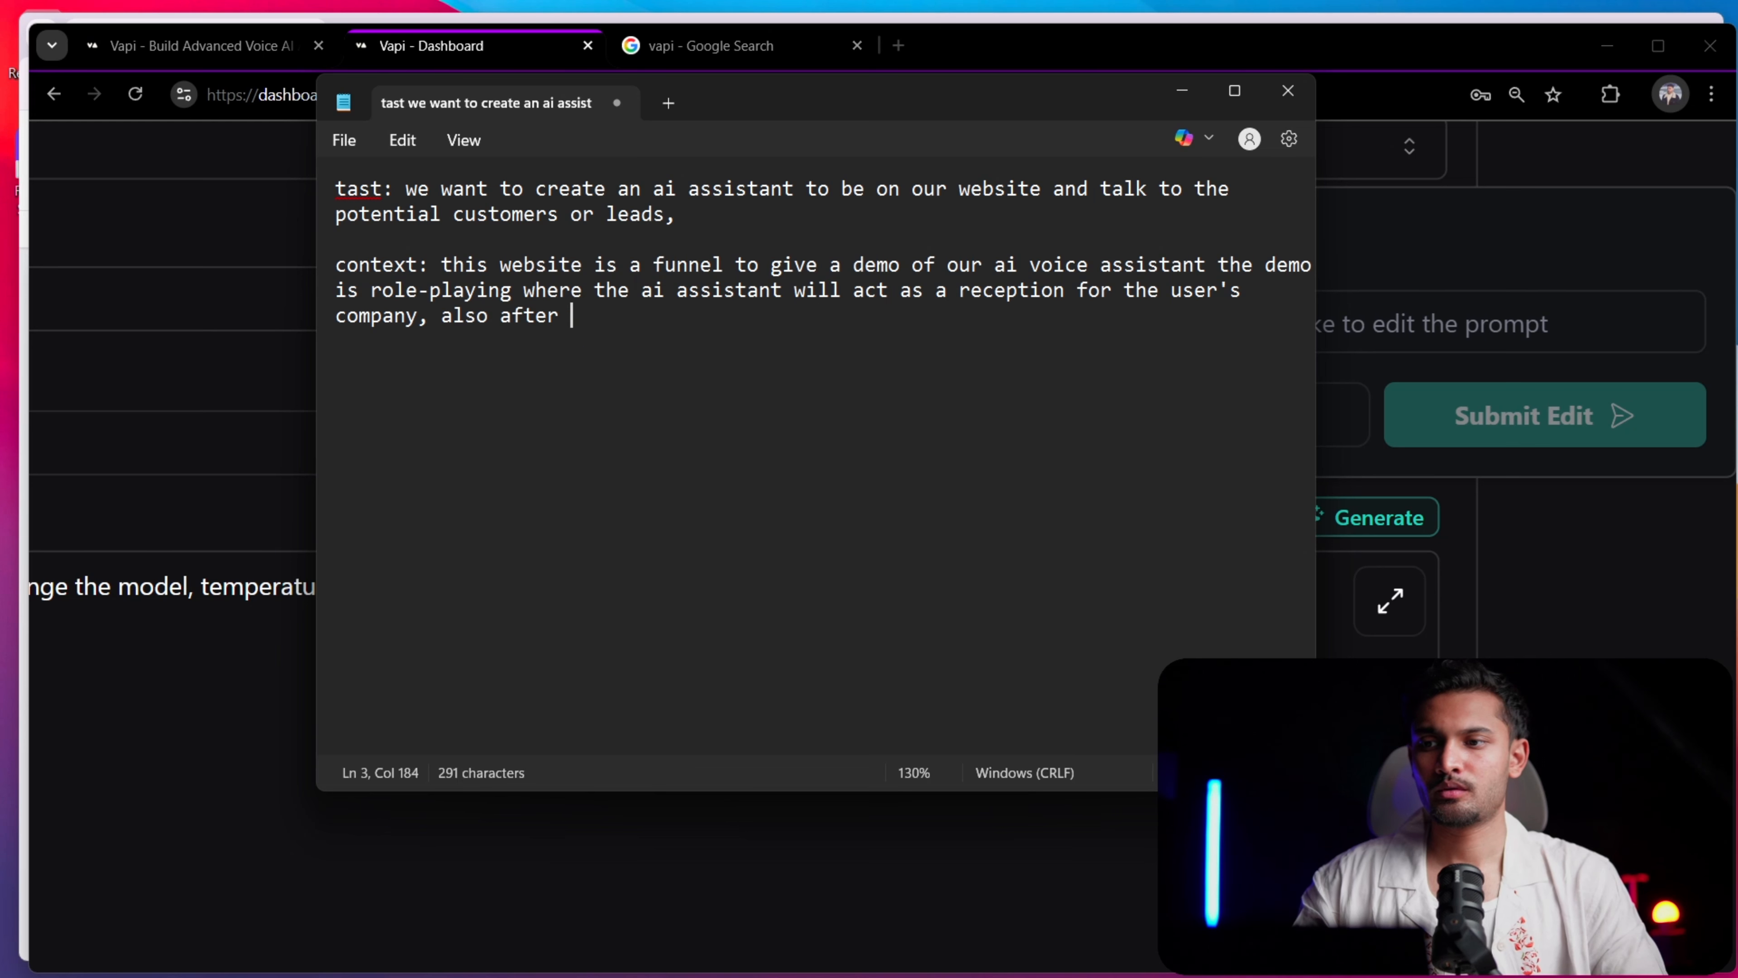
# Continue the clause after "also" with "if the conversation is over the"
pyautogui.write('if the conver')
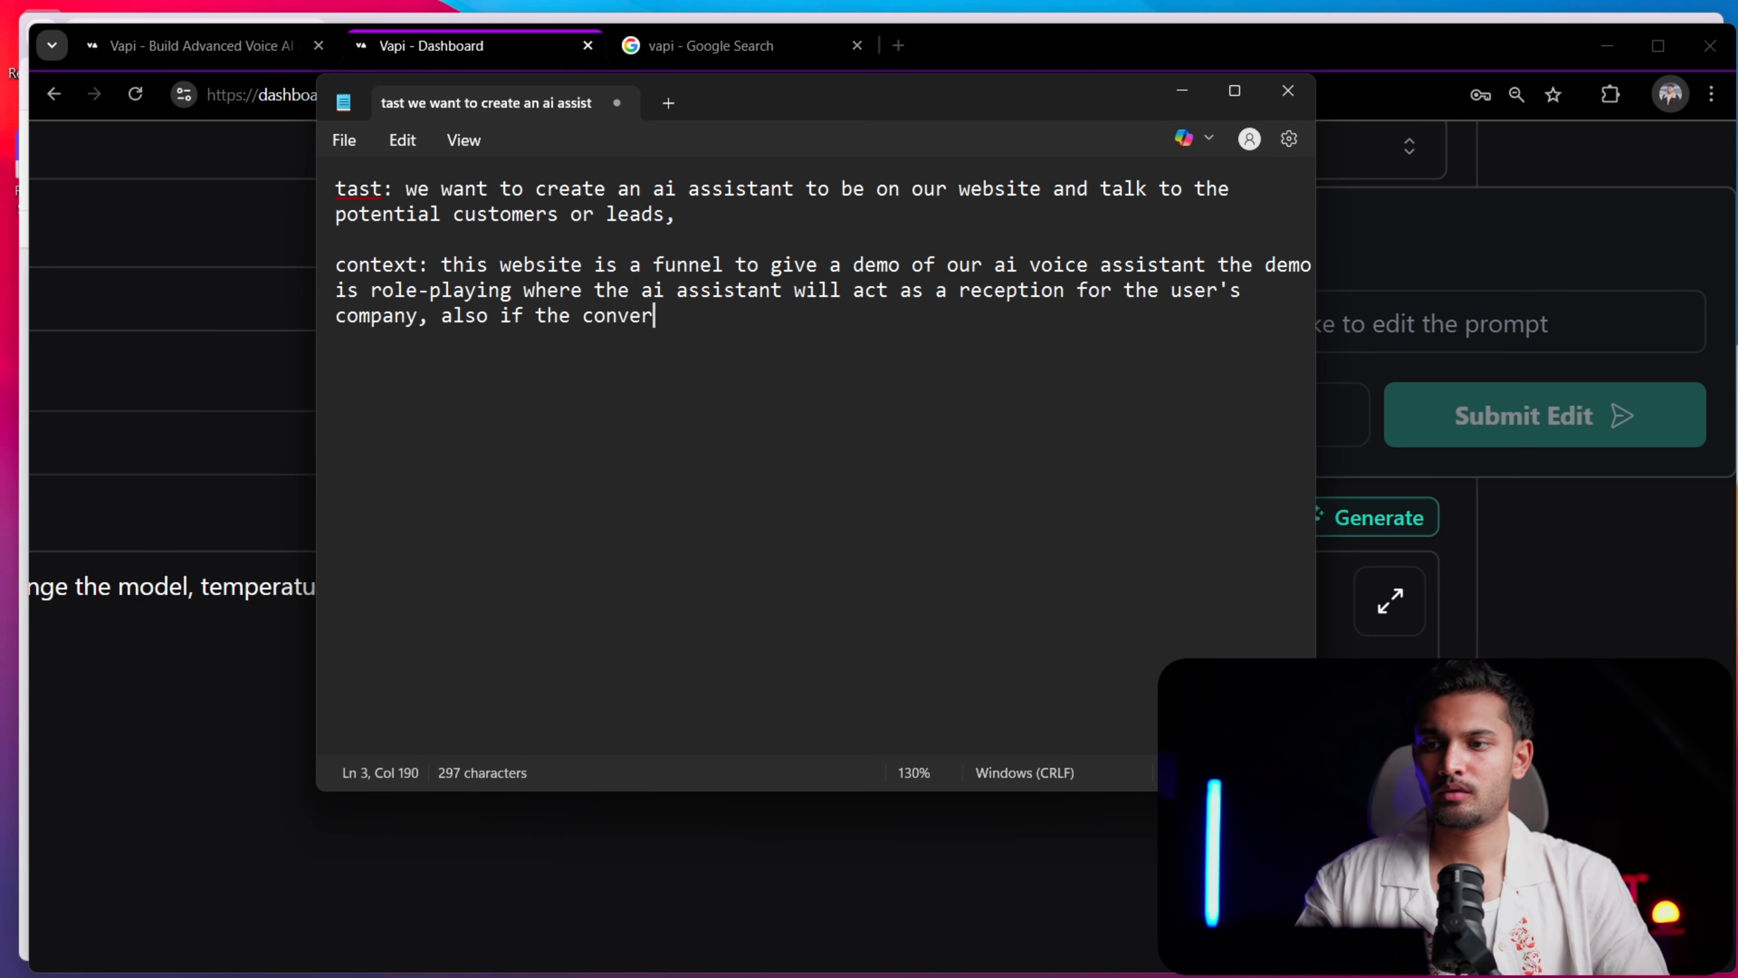
pyautogui.write('stat')
pyautogui.press('BackSpace')
pyautogui.press('BackSpace')
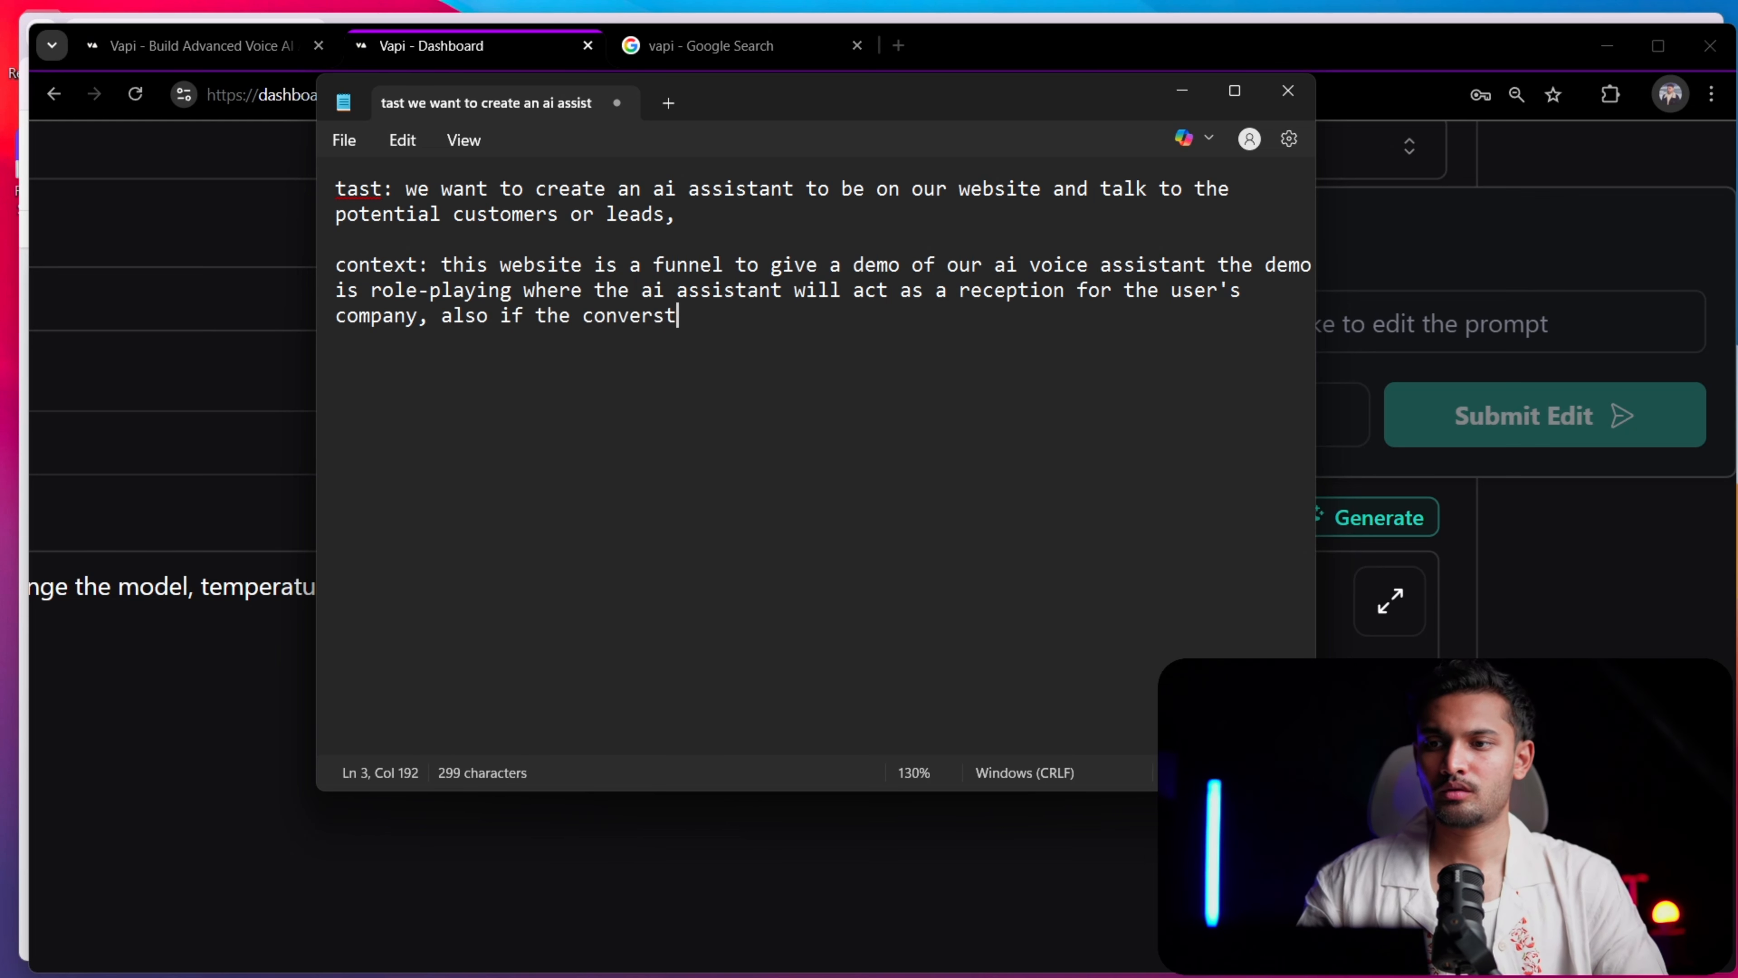
pyautogui.press('BackSpace')
pyautogui.press('BackSpace')
pyautogui.write('ation ')
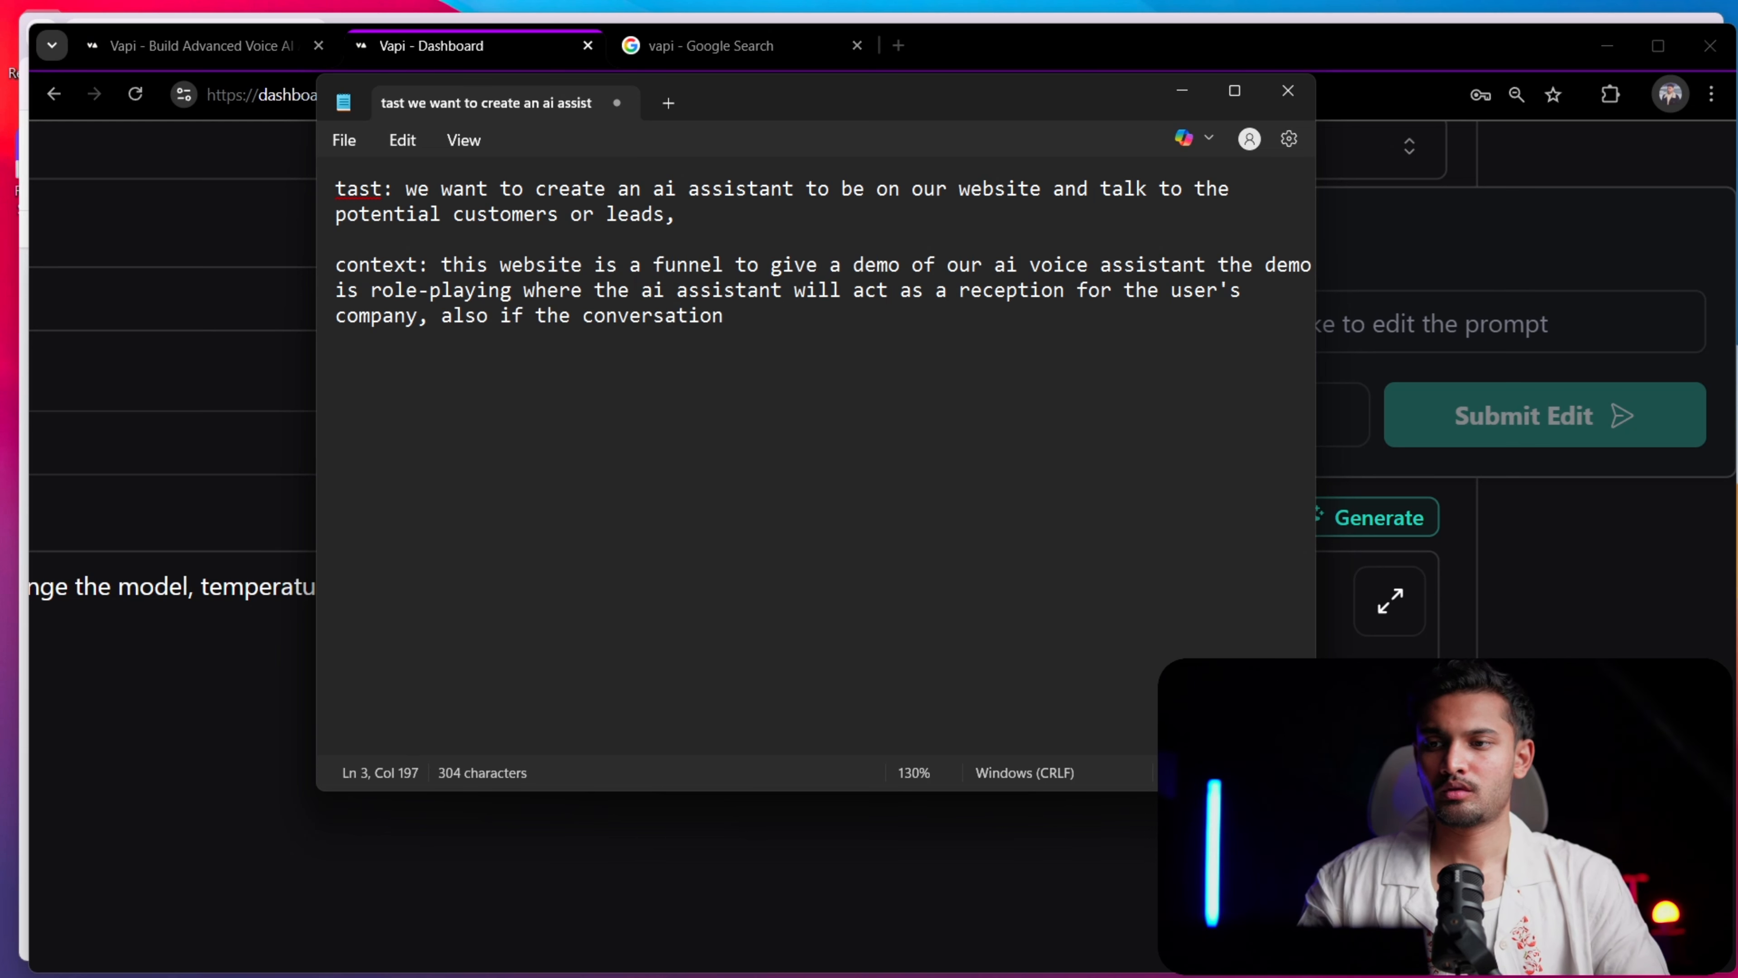
pyautogui.write('is over the ')
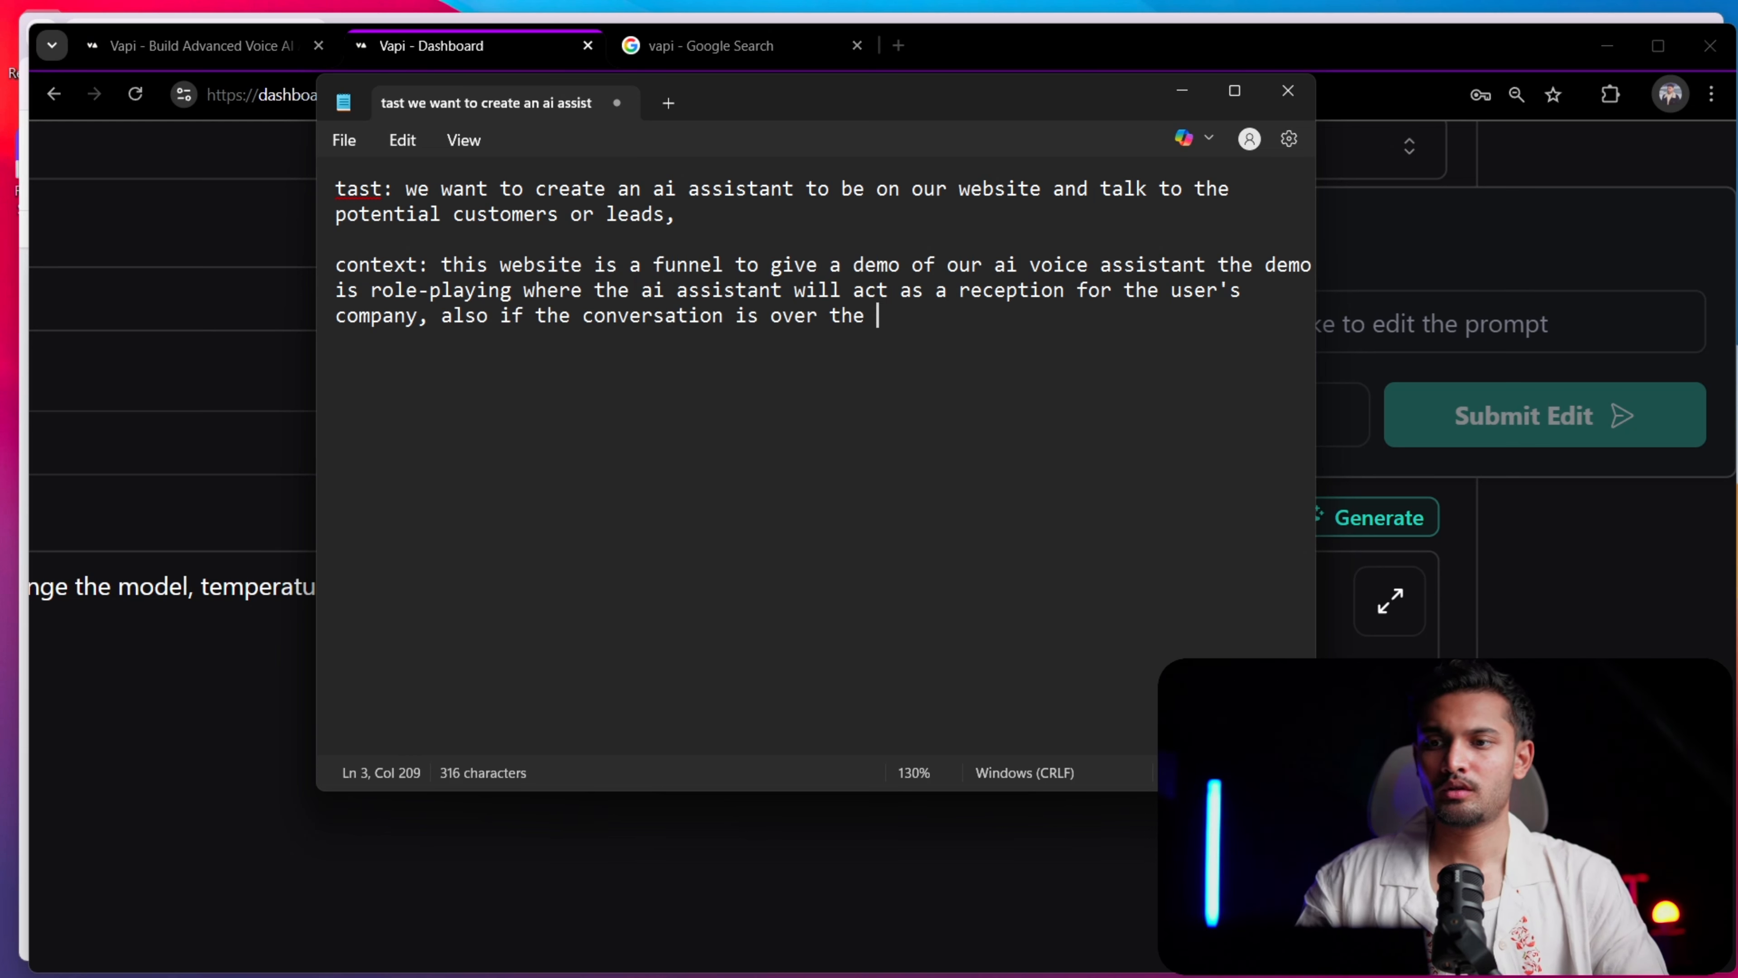
pyautogui.write('ai assis')
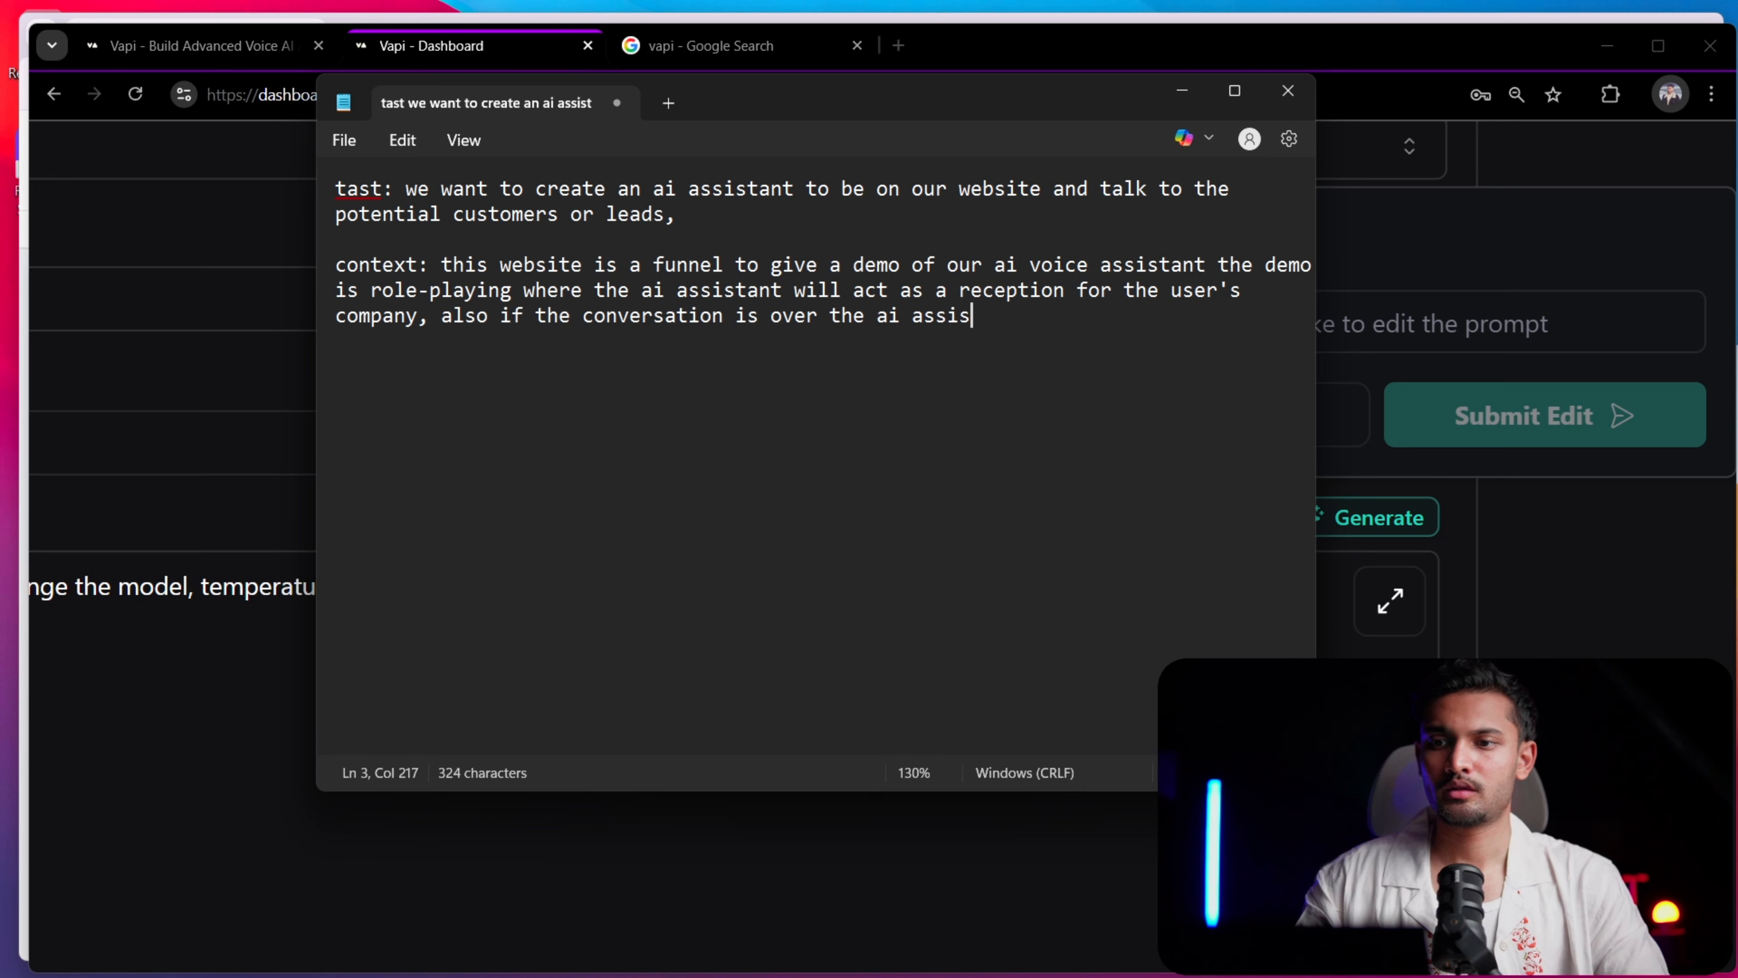
pyautogui.write('tant should ')
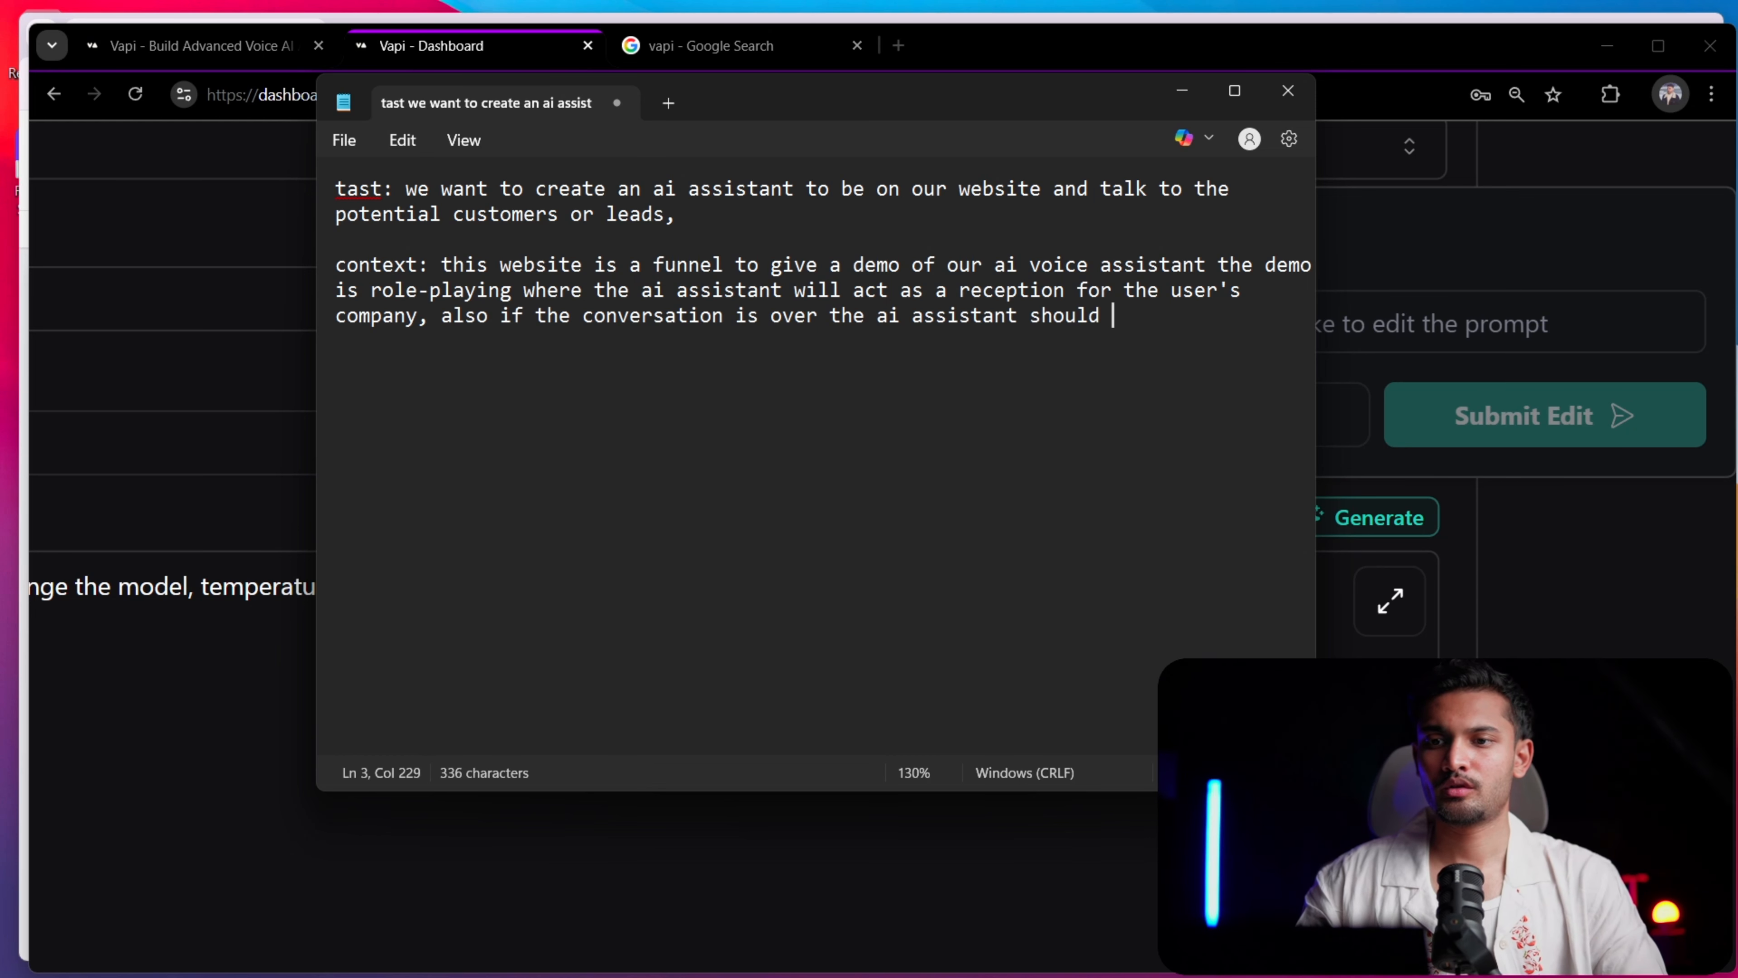
pyautogui.write('have the know')
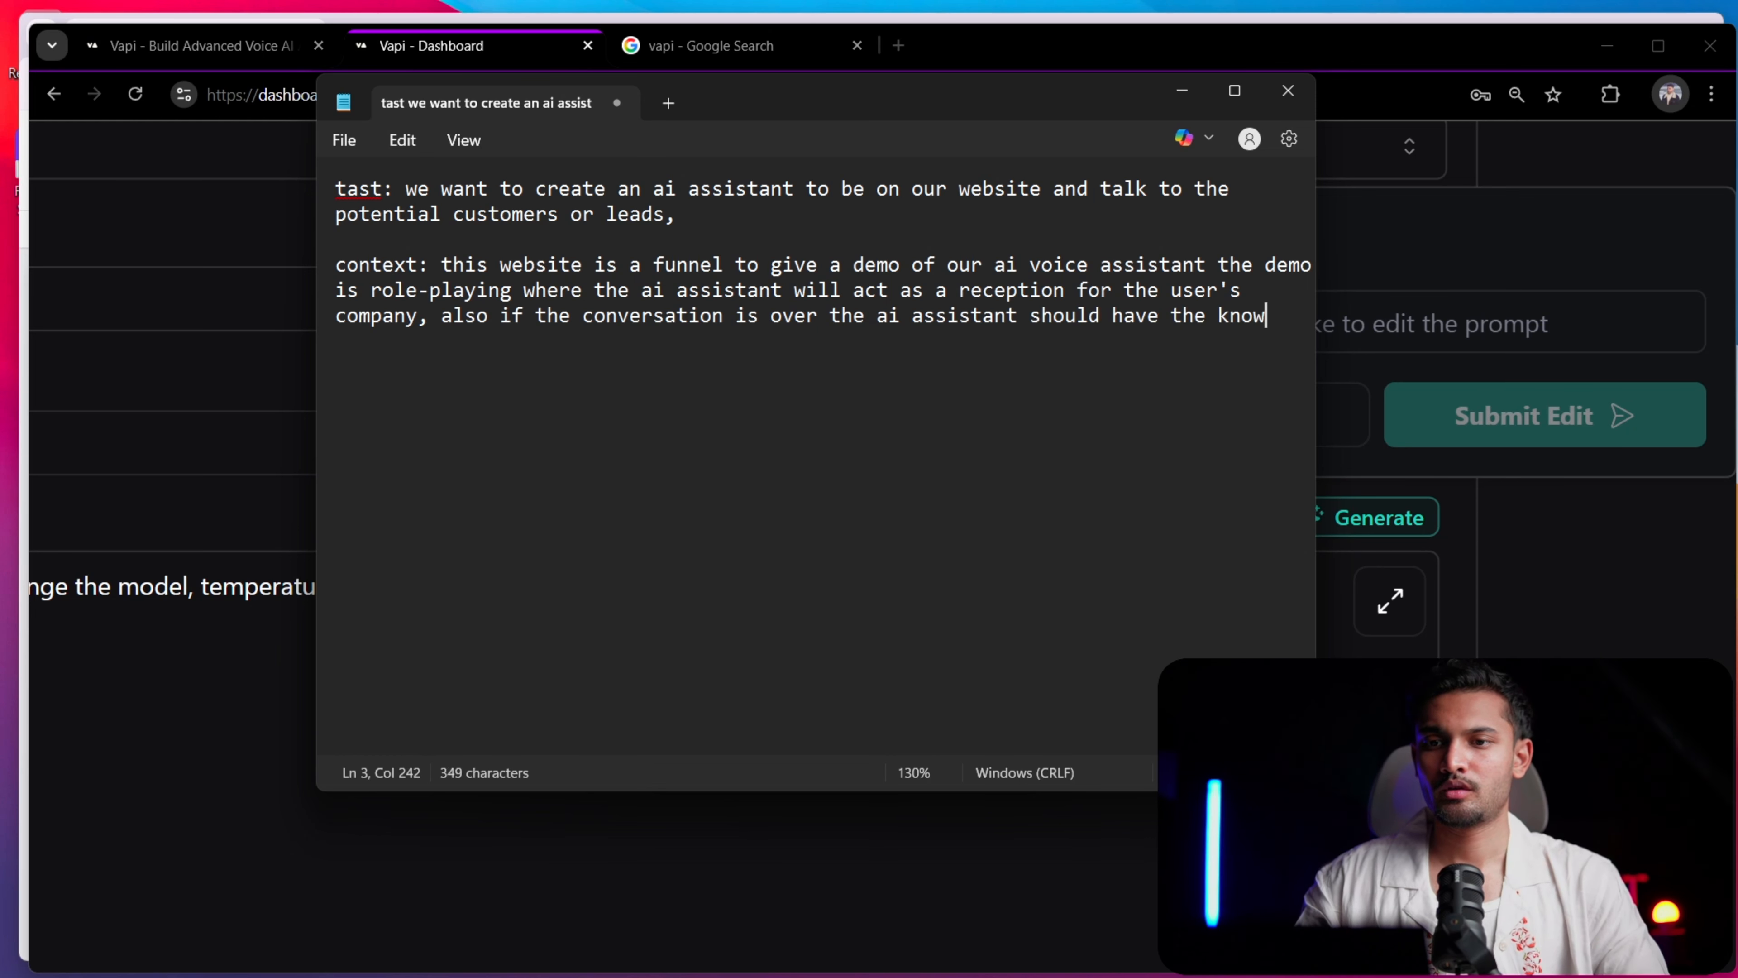
pyautogui.write('ledge o')
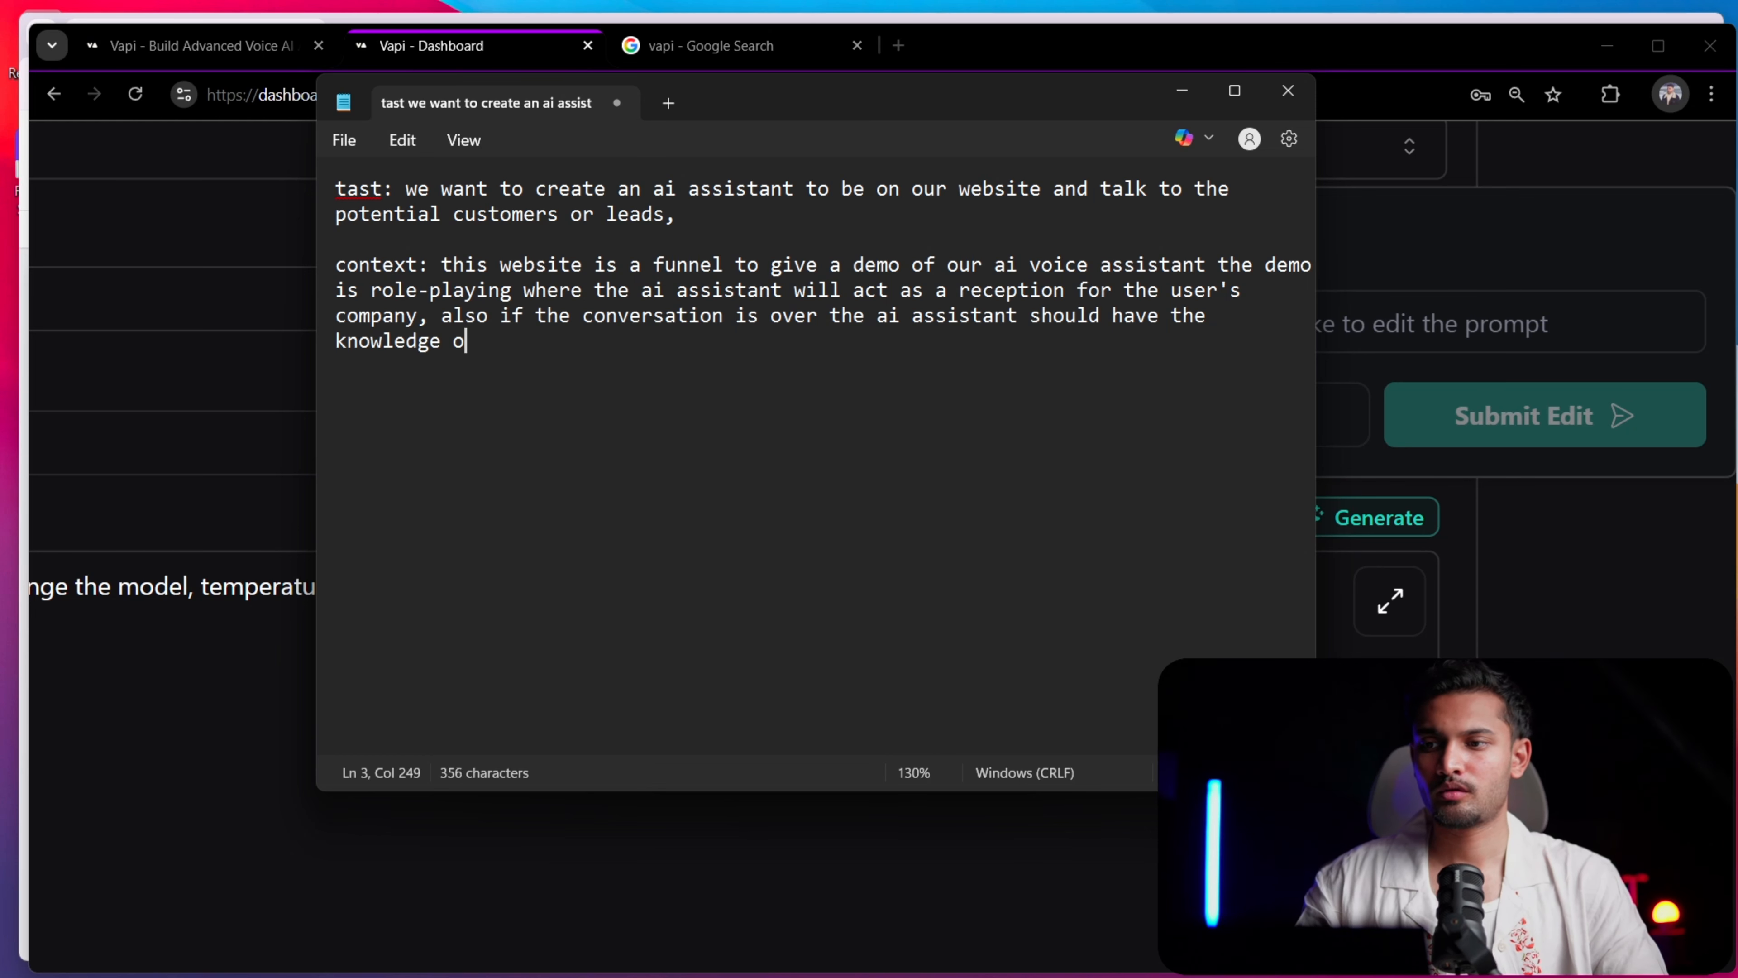
pyautogui.write('f our own com')
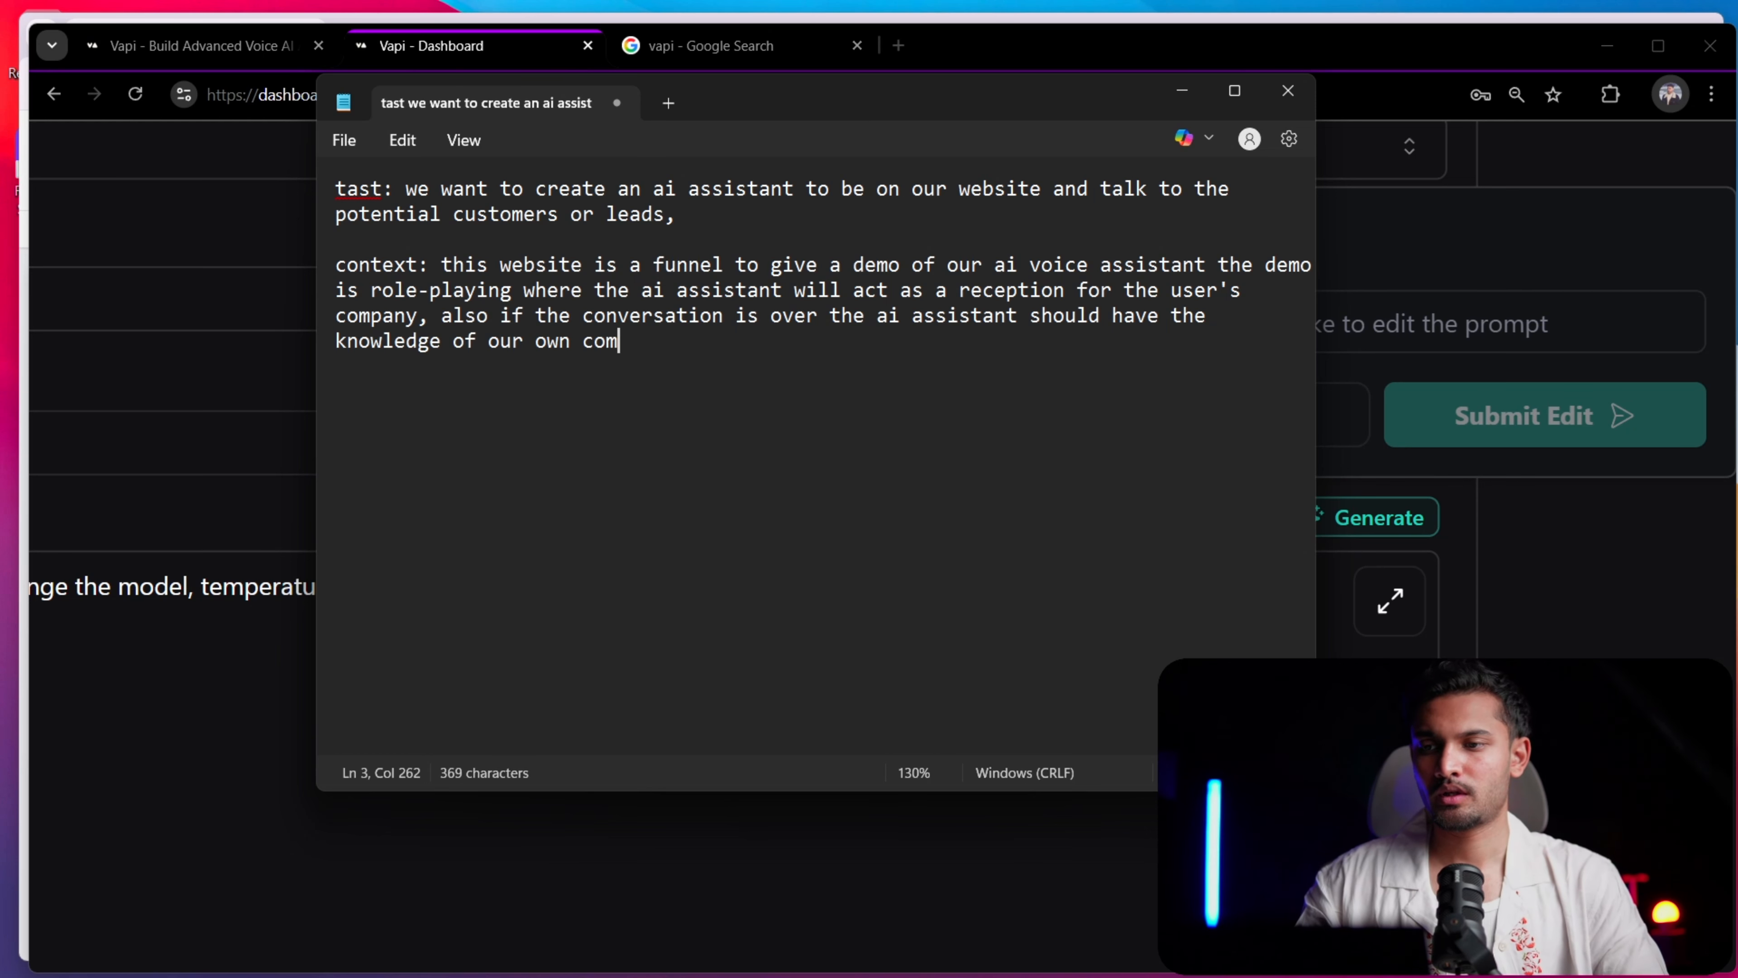
pyautogui.write('pany as well')
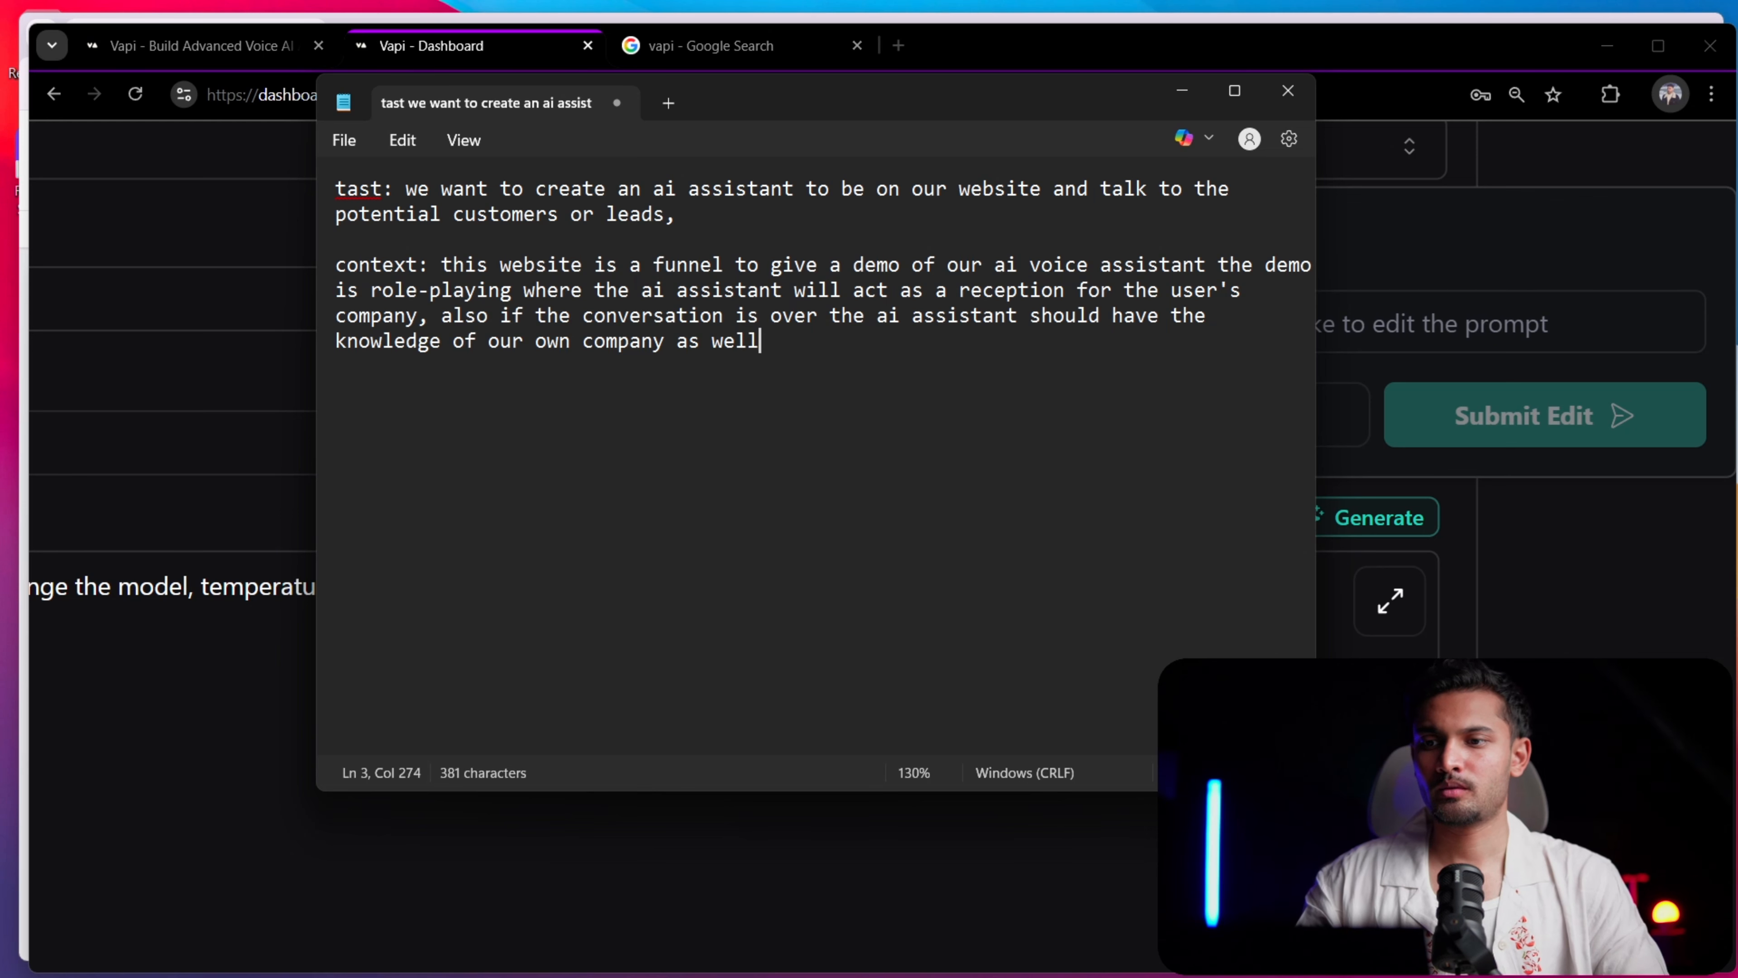
pyautogui.write(' to resolve any')
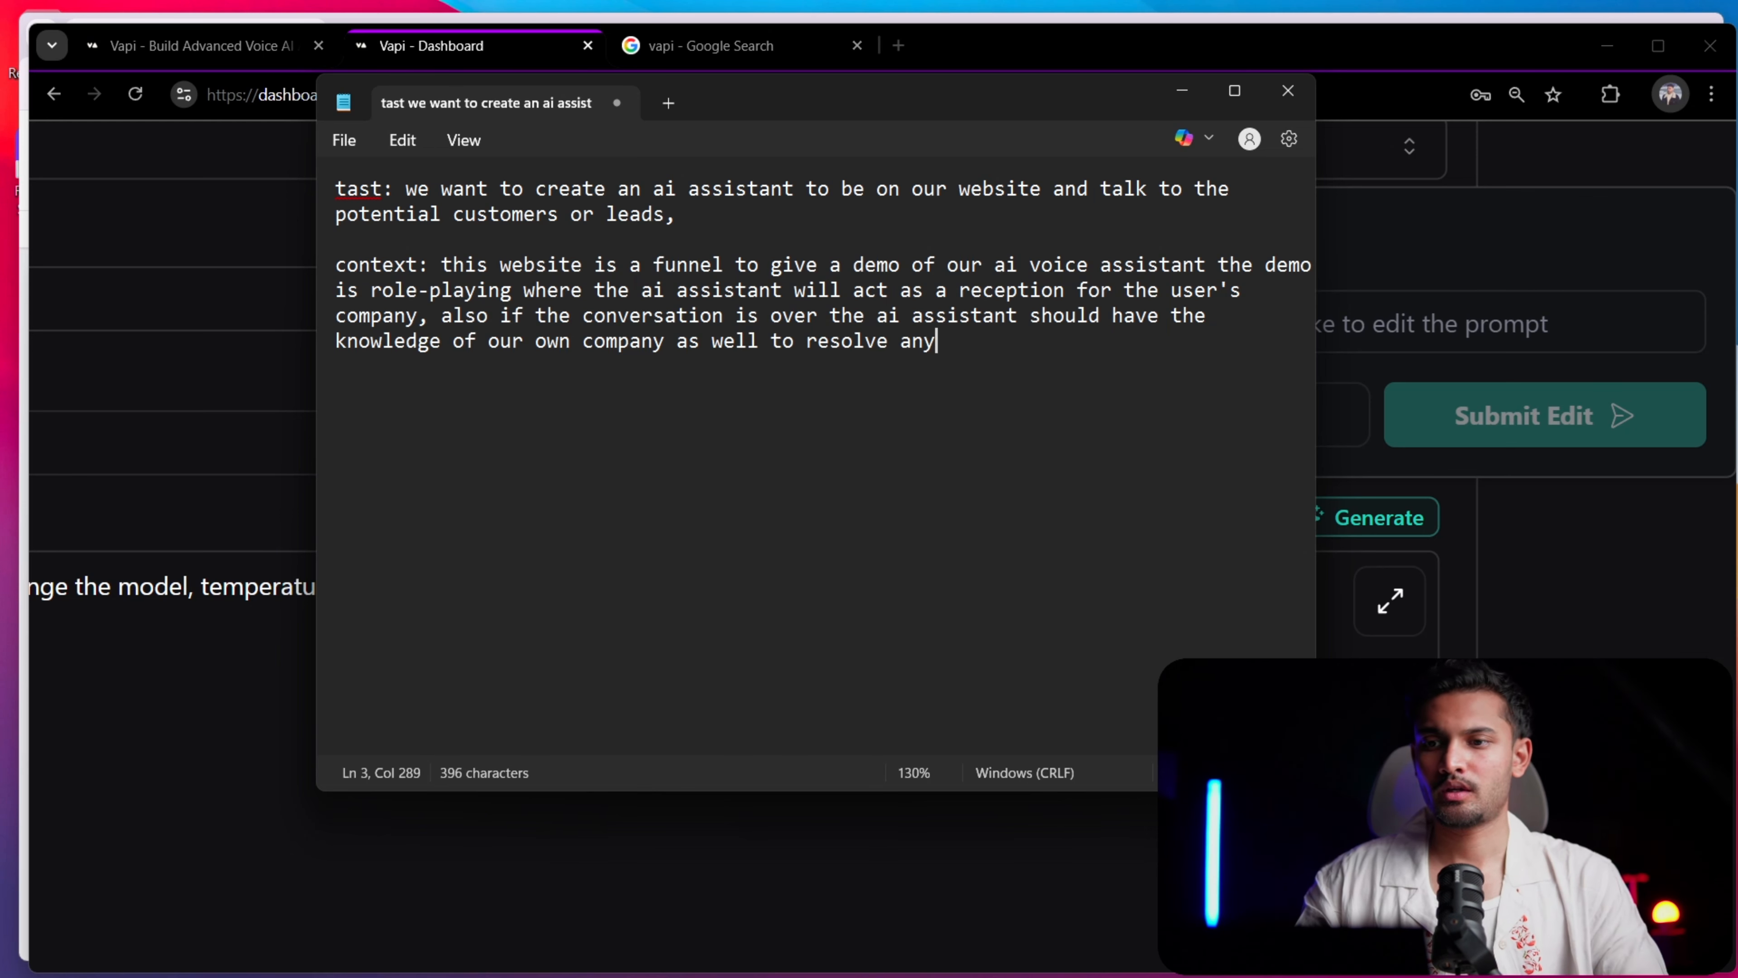
pyautogui.write(' question ')
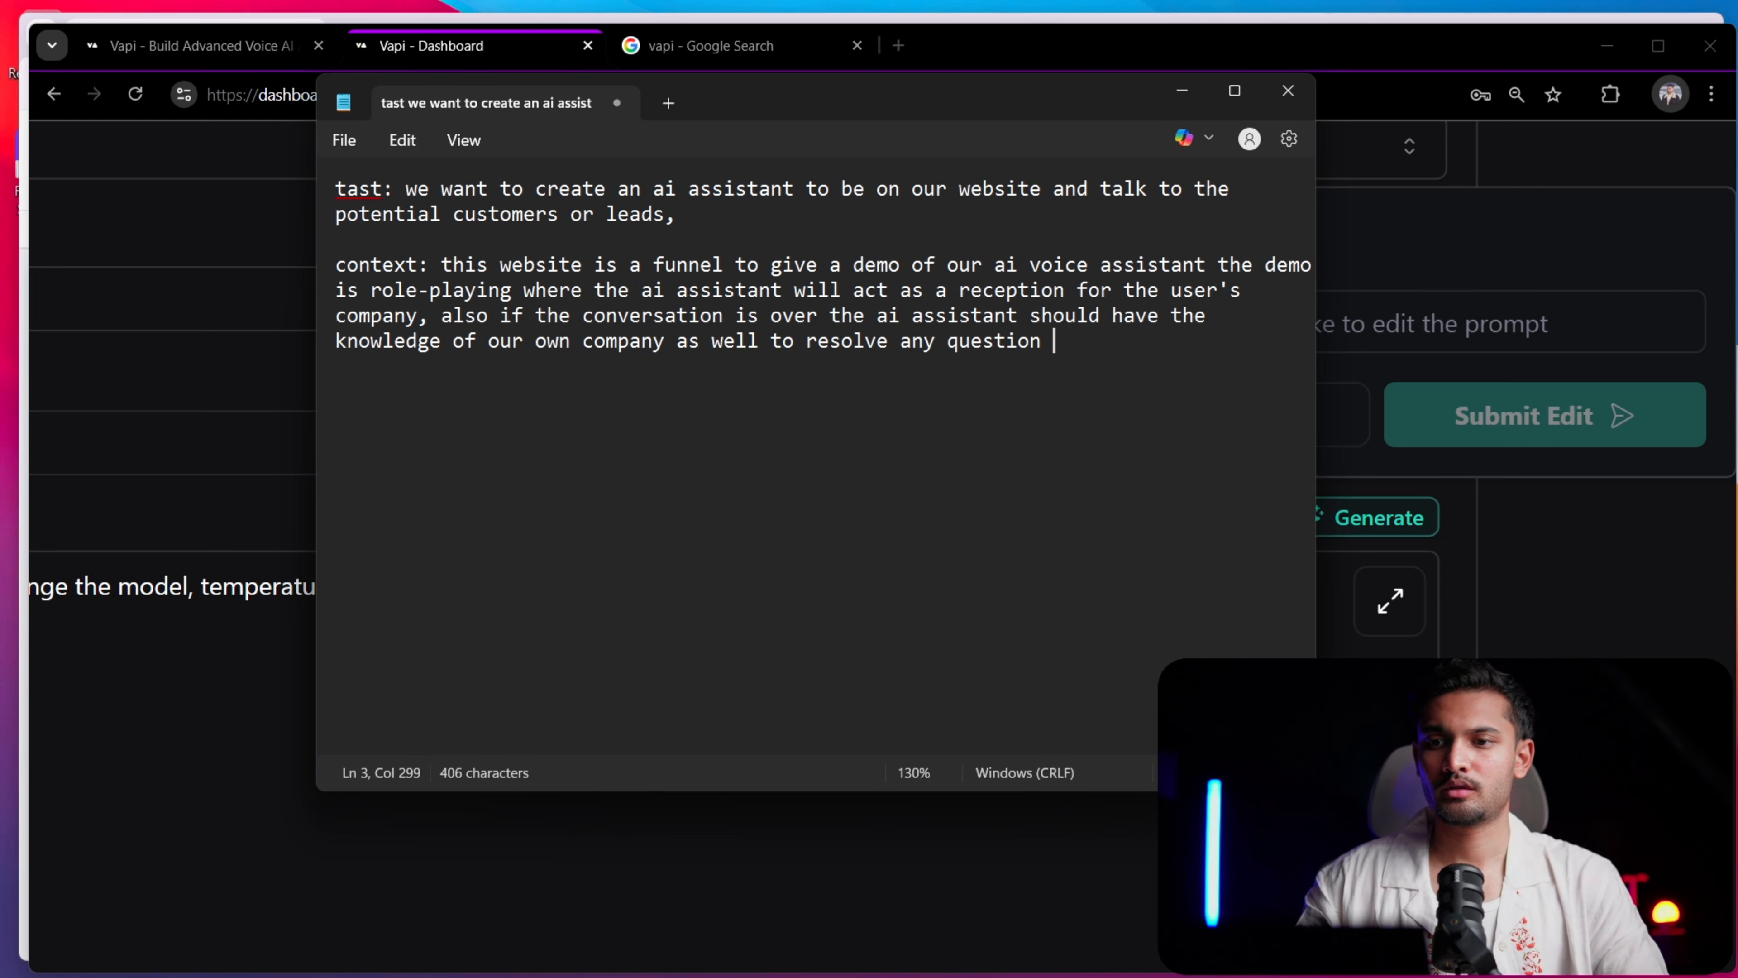
pyautogui.write('that the')
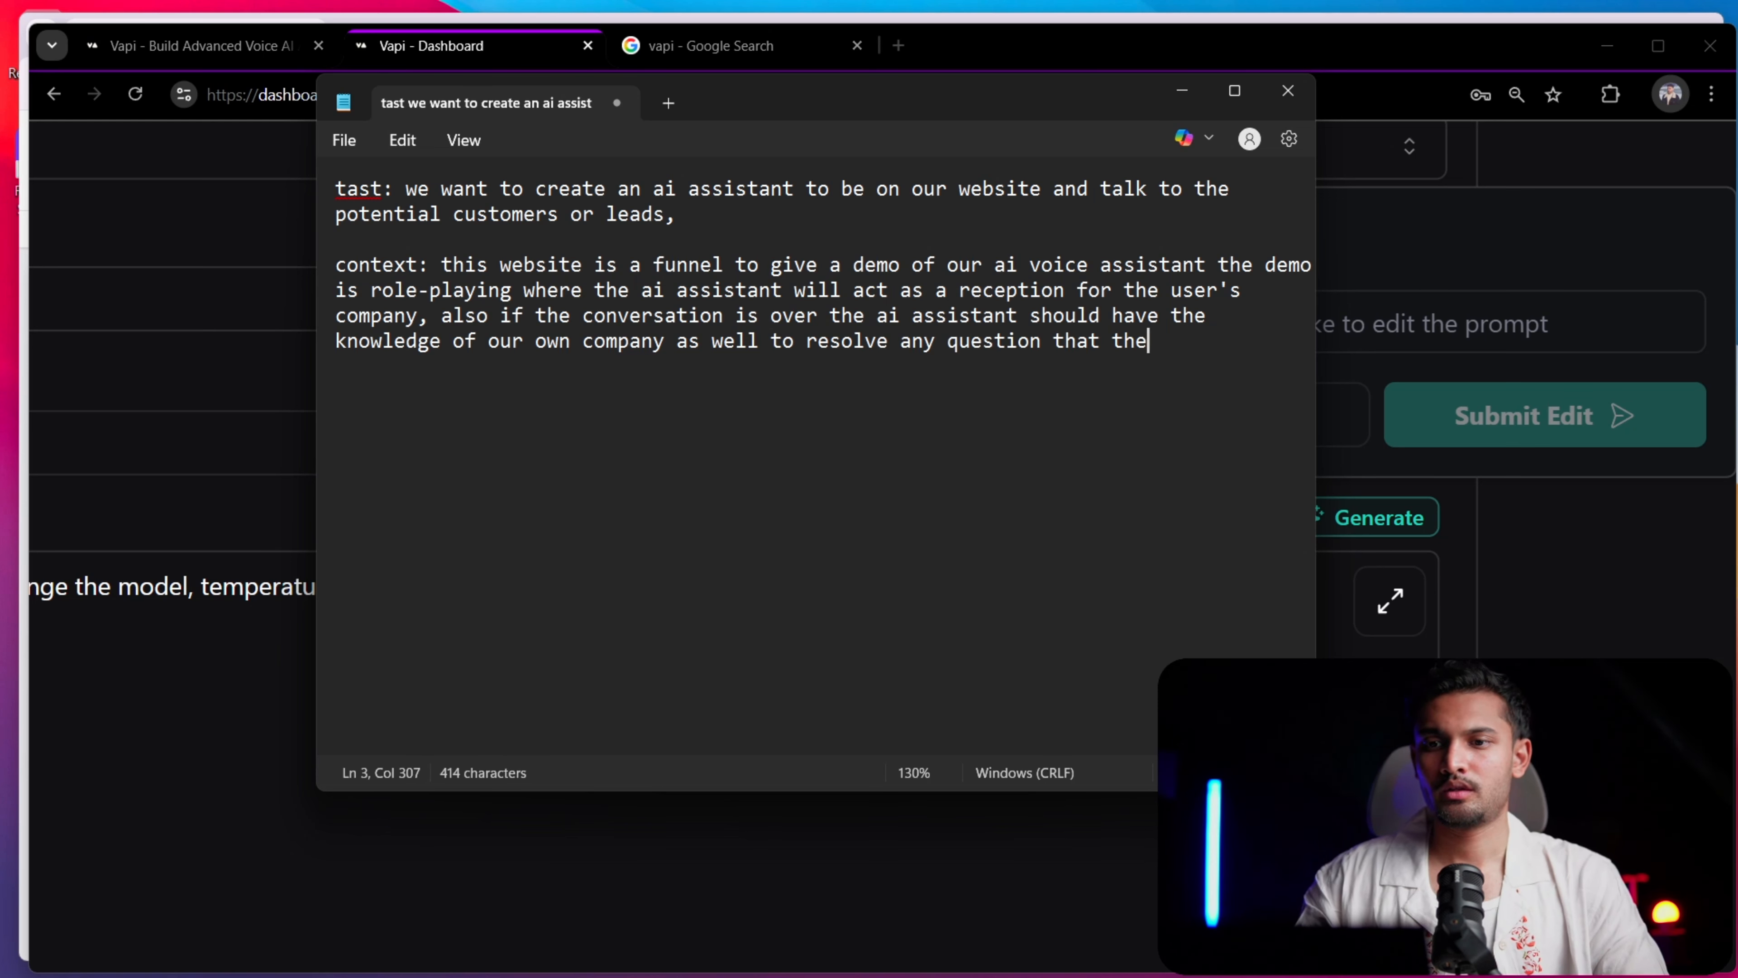
pyautogui.write('se leads m')
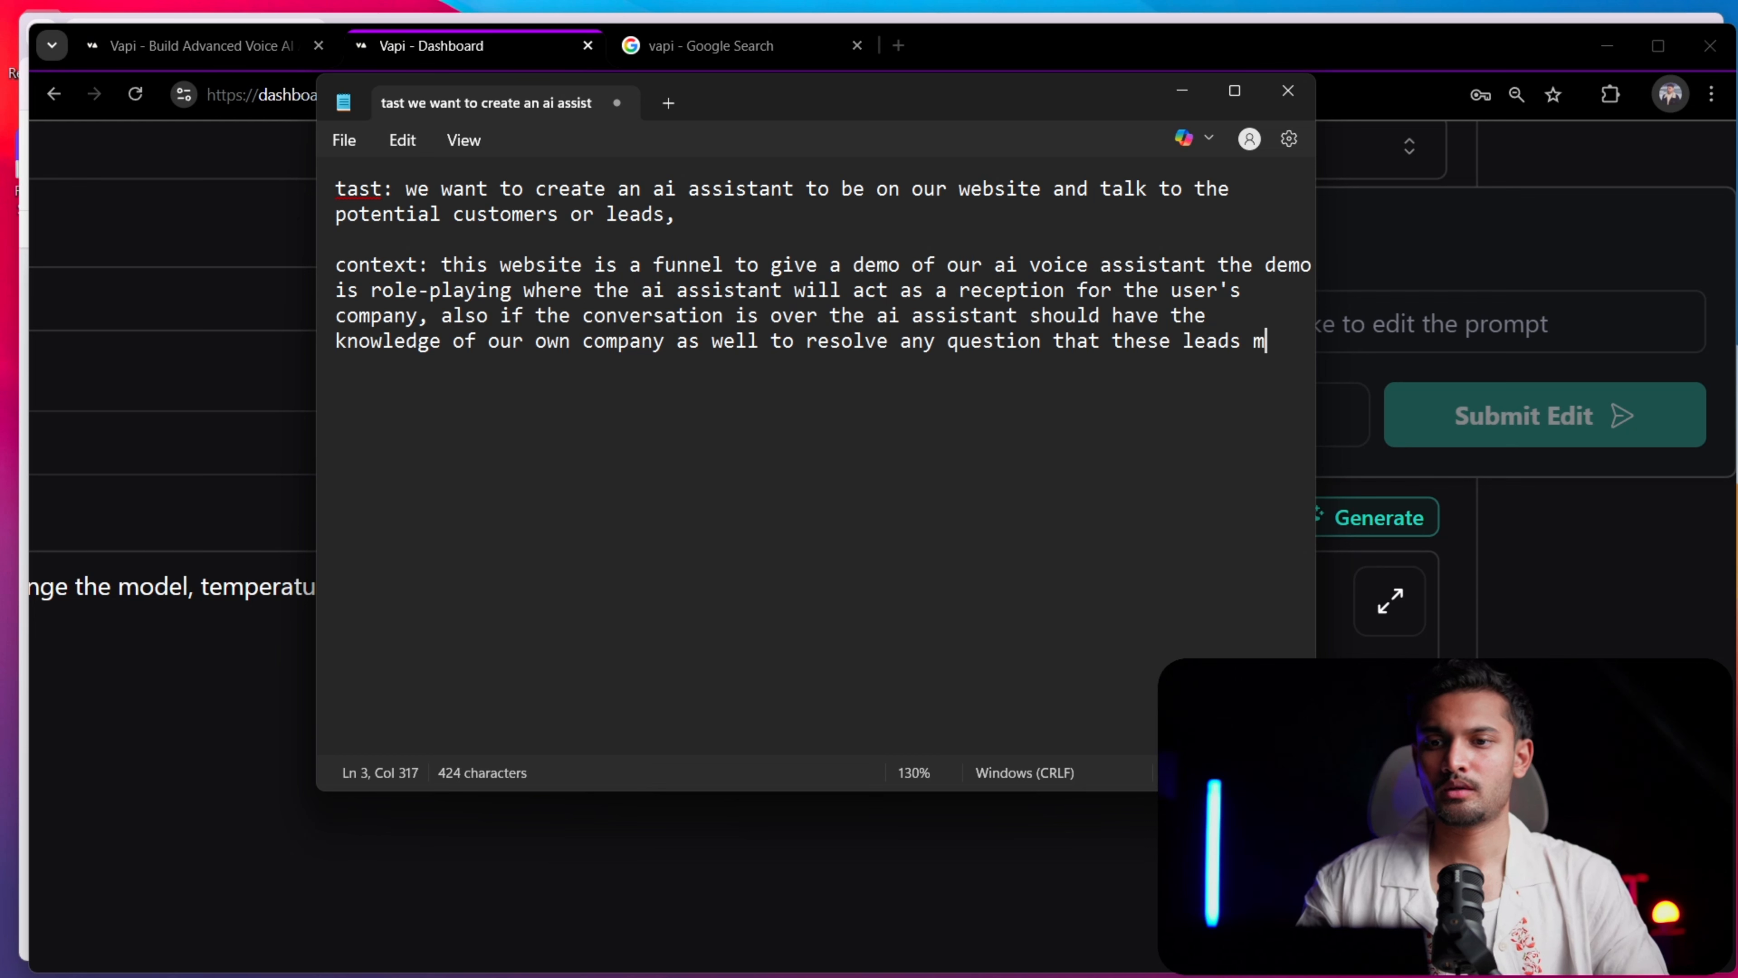
pyautogui.write('ight have ')
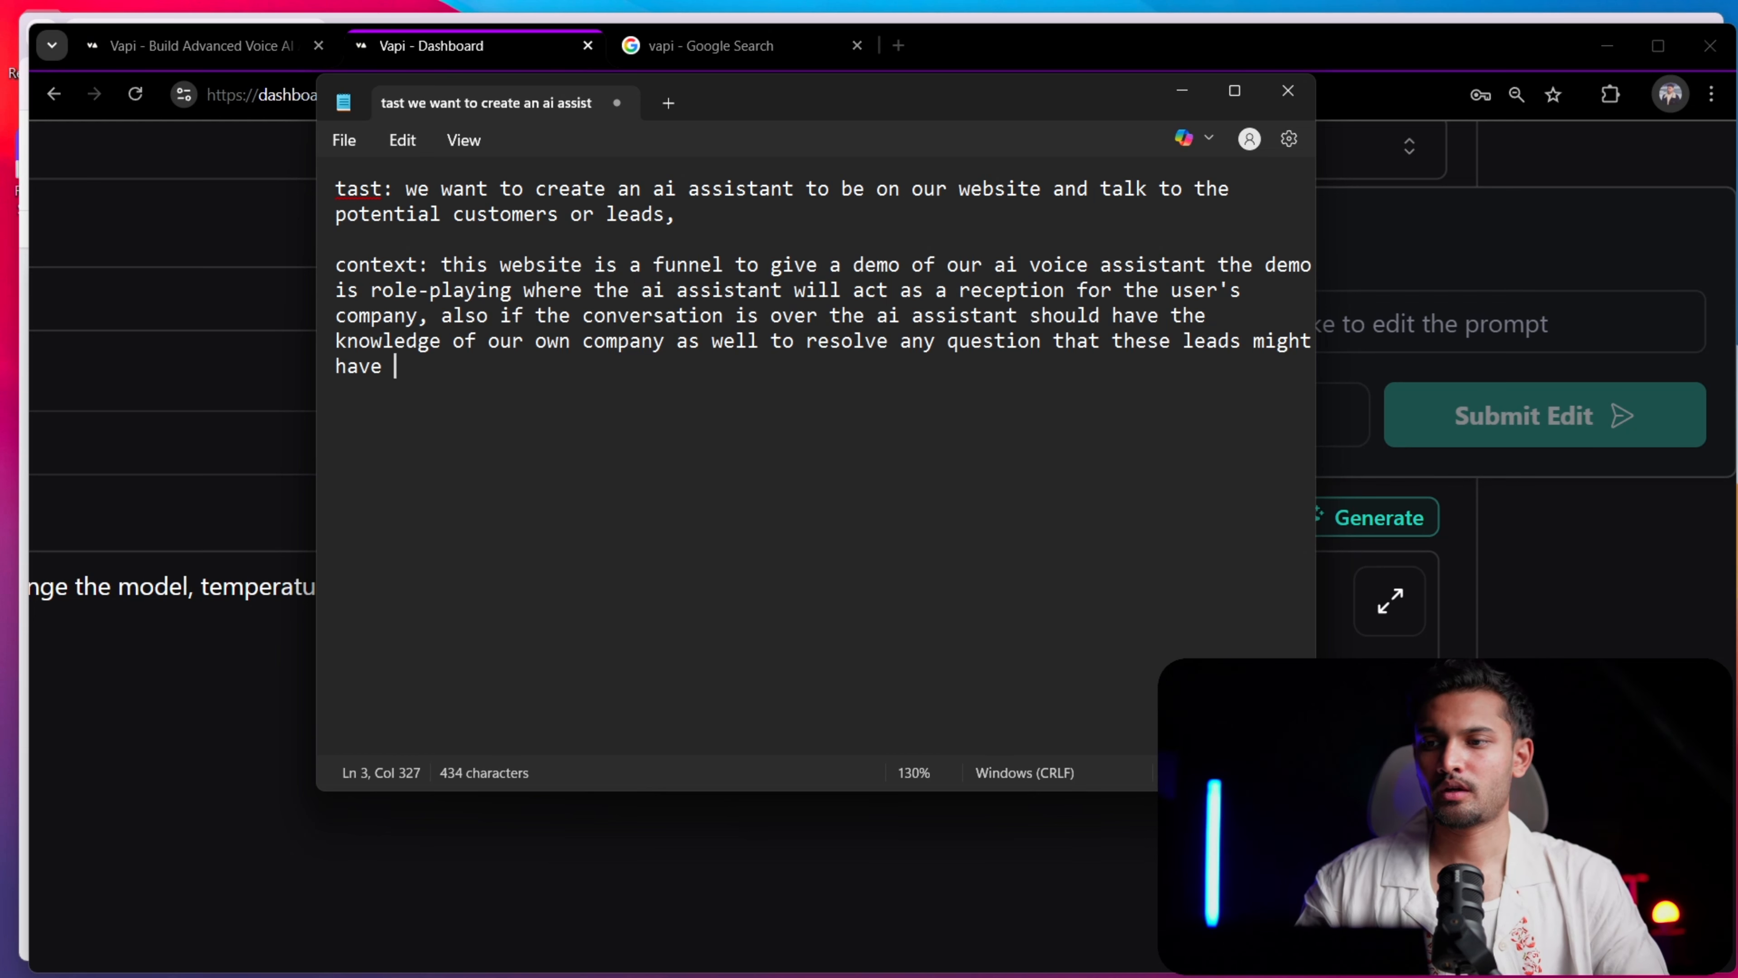
pyautogui.write('about our')
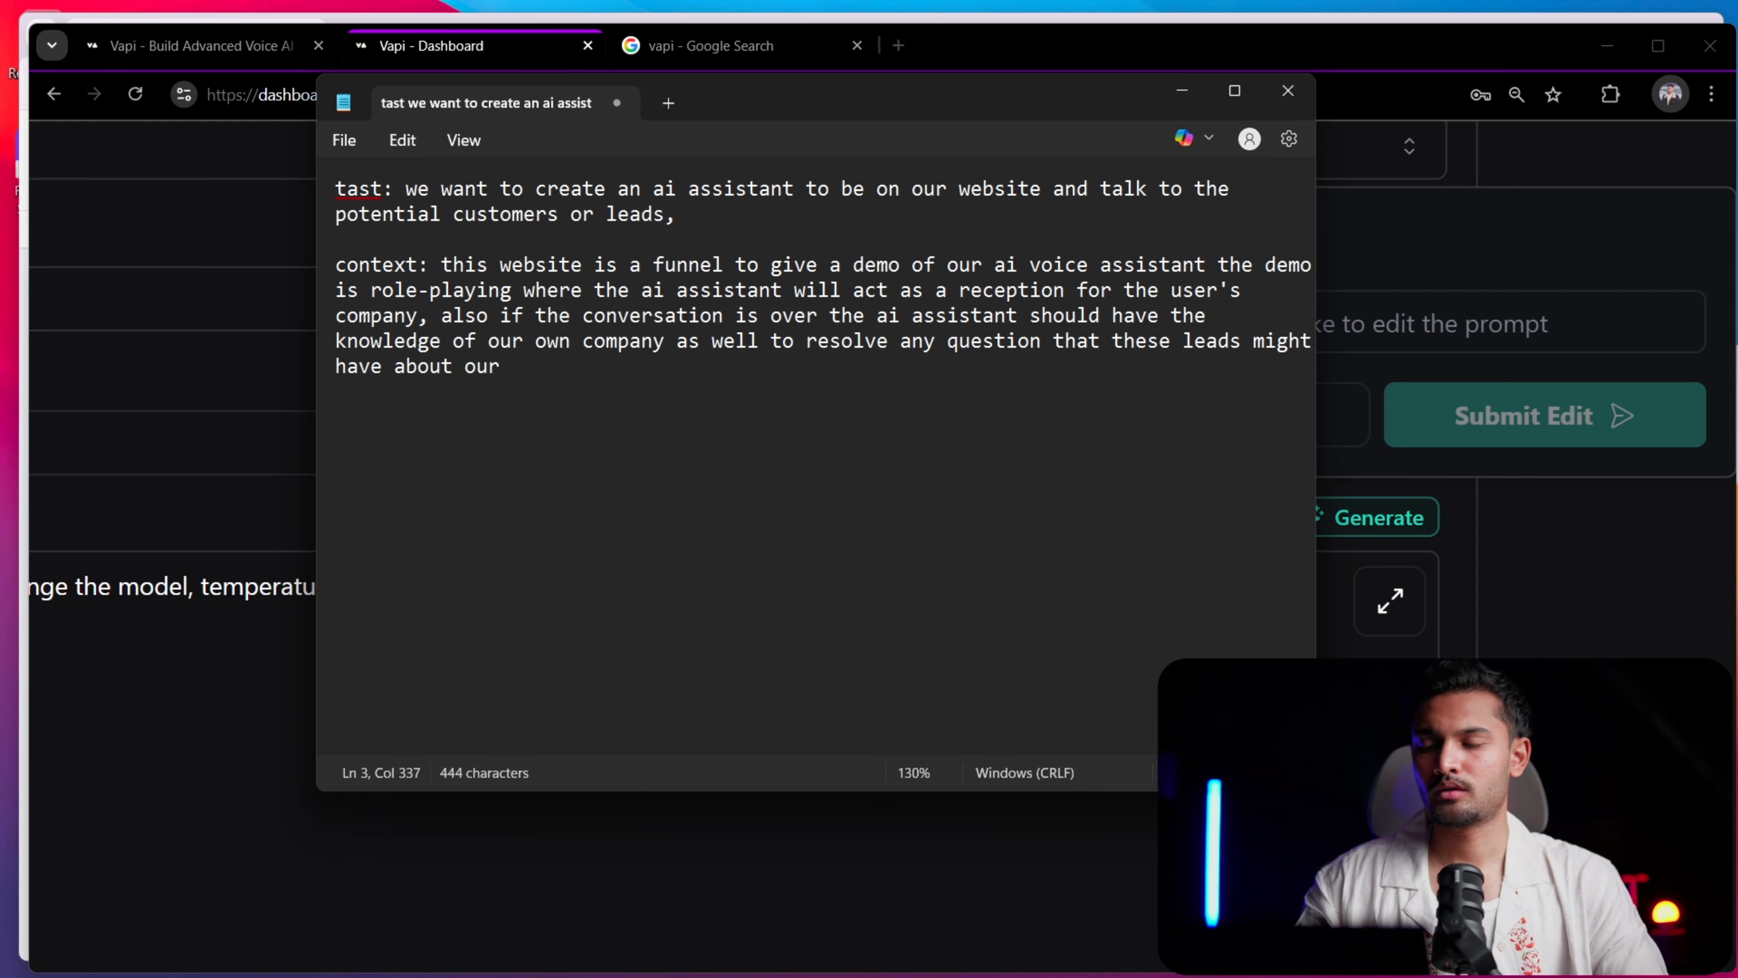
pyautogui.write(' services')
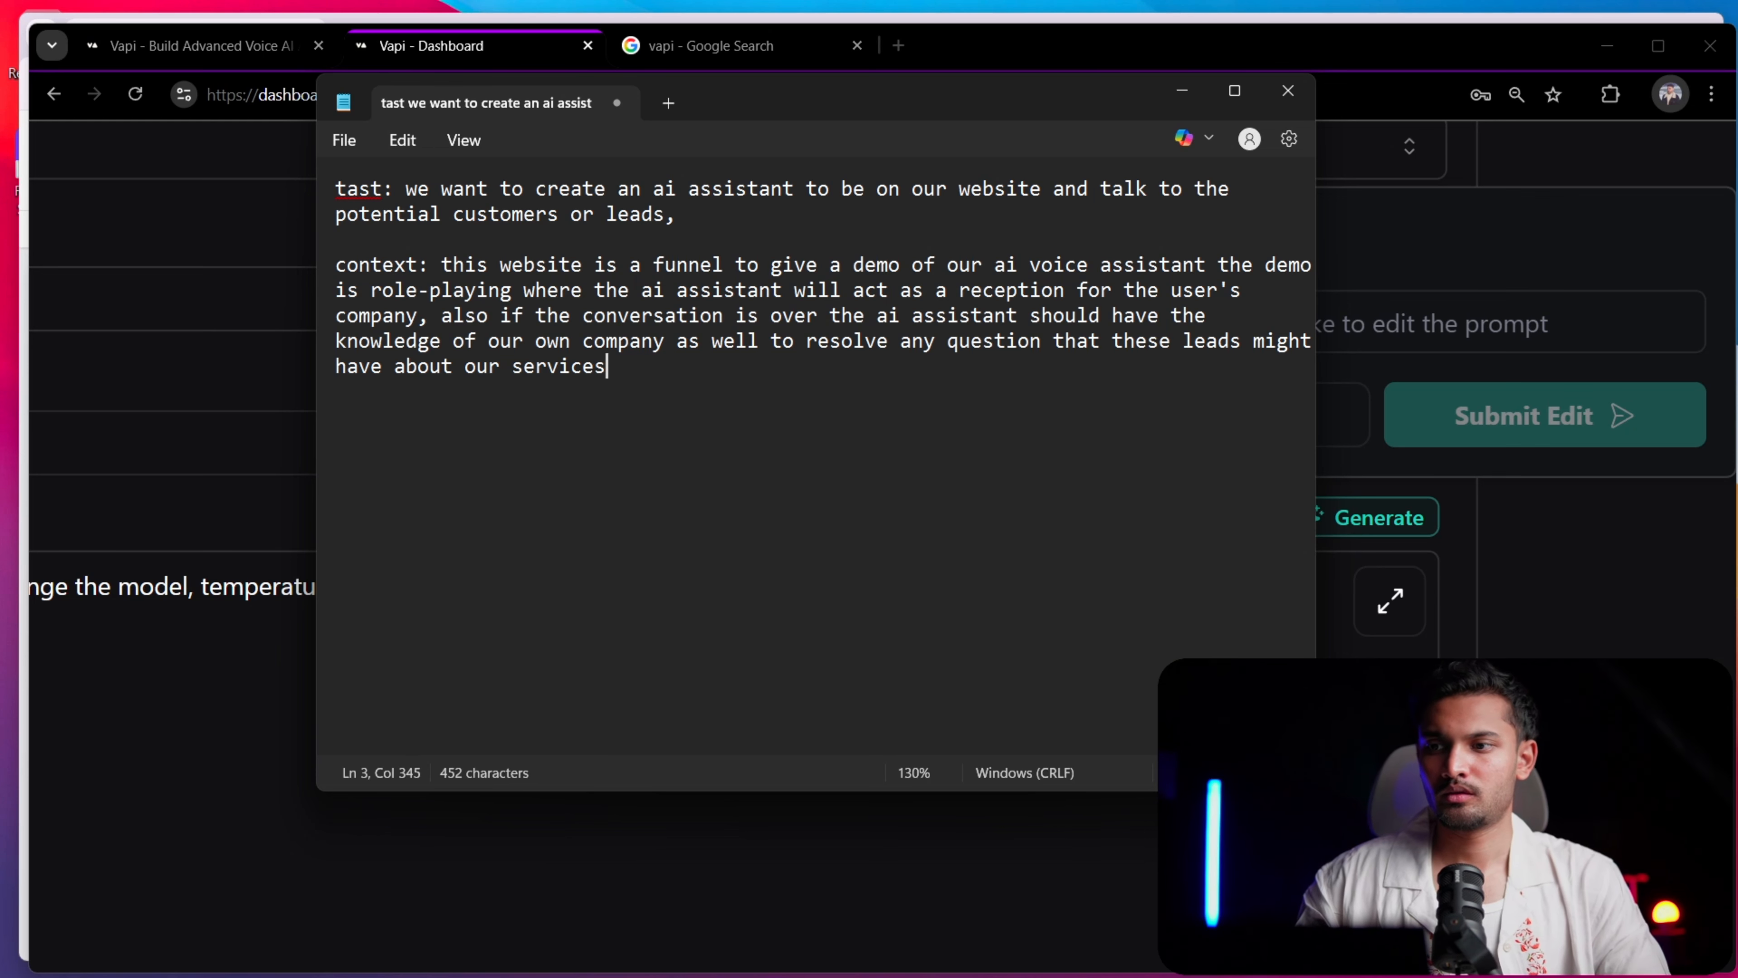
# Start a new section headed "example steps:" below the context paragraph, separated by a blank line
pyautogui.press('Return')
pyautogui.press('Return')
pyautogui.write('examp')
pyautogui.write('le ')
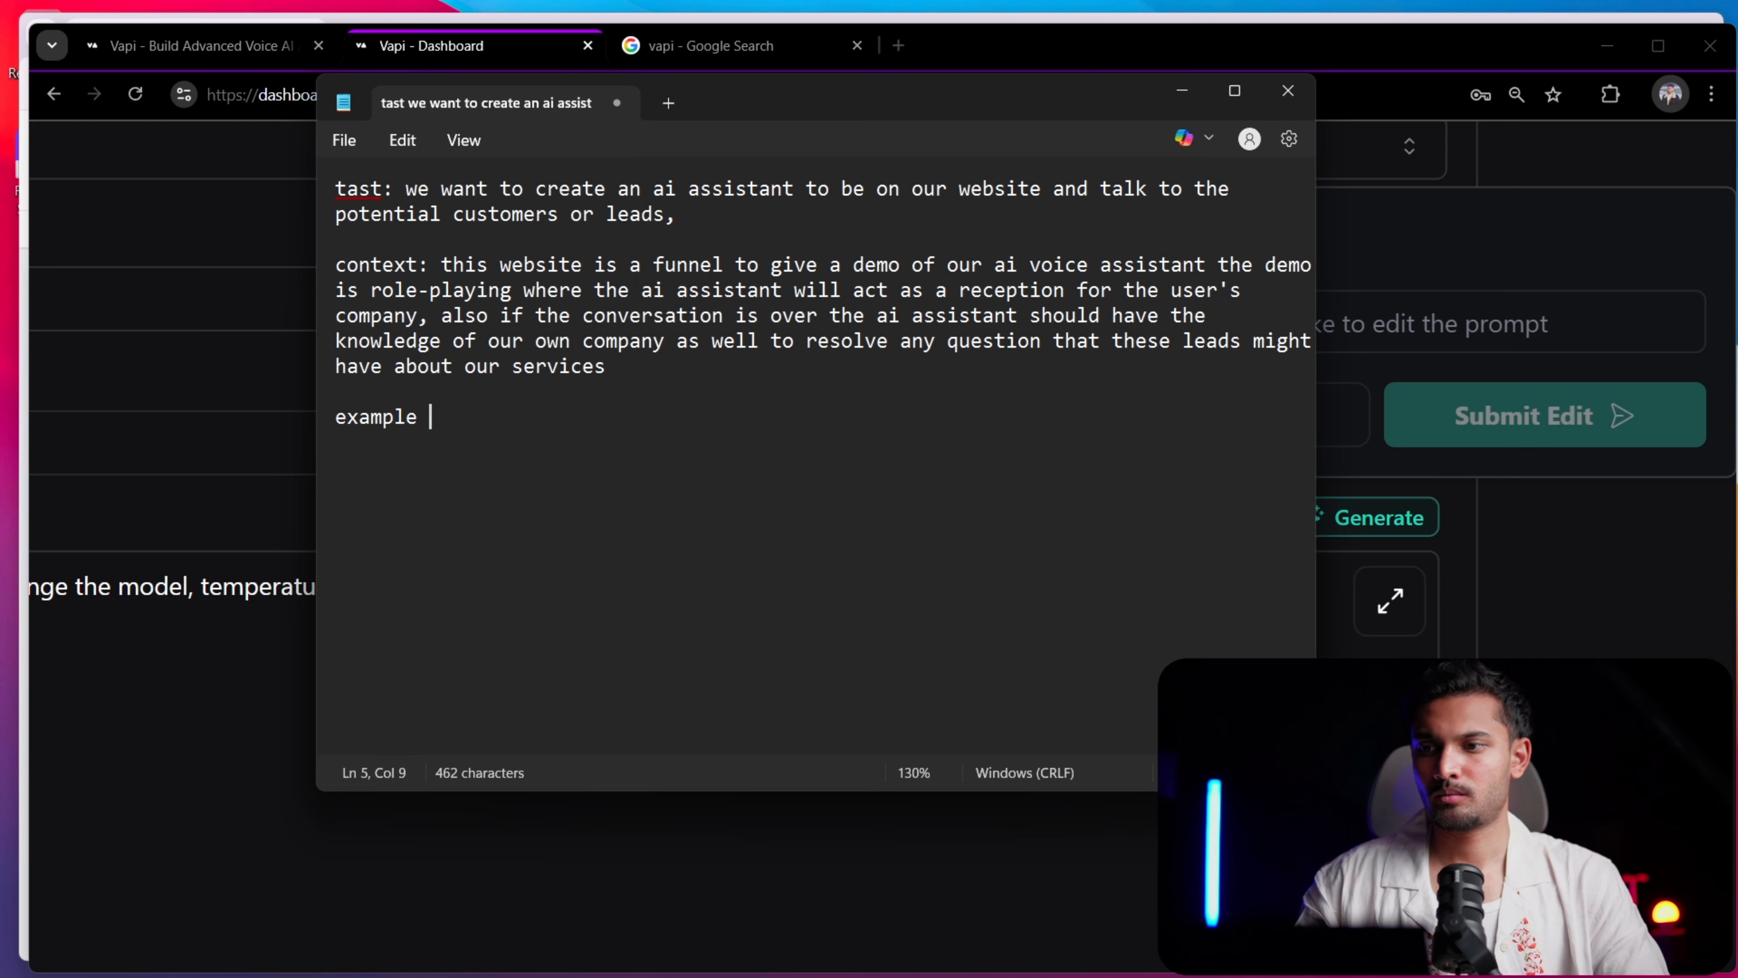
pyautogui.write('steps: ')
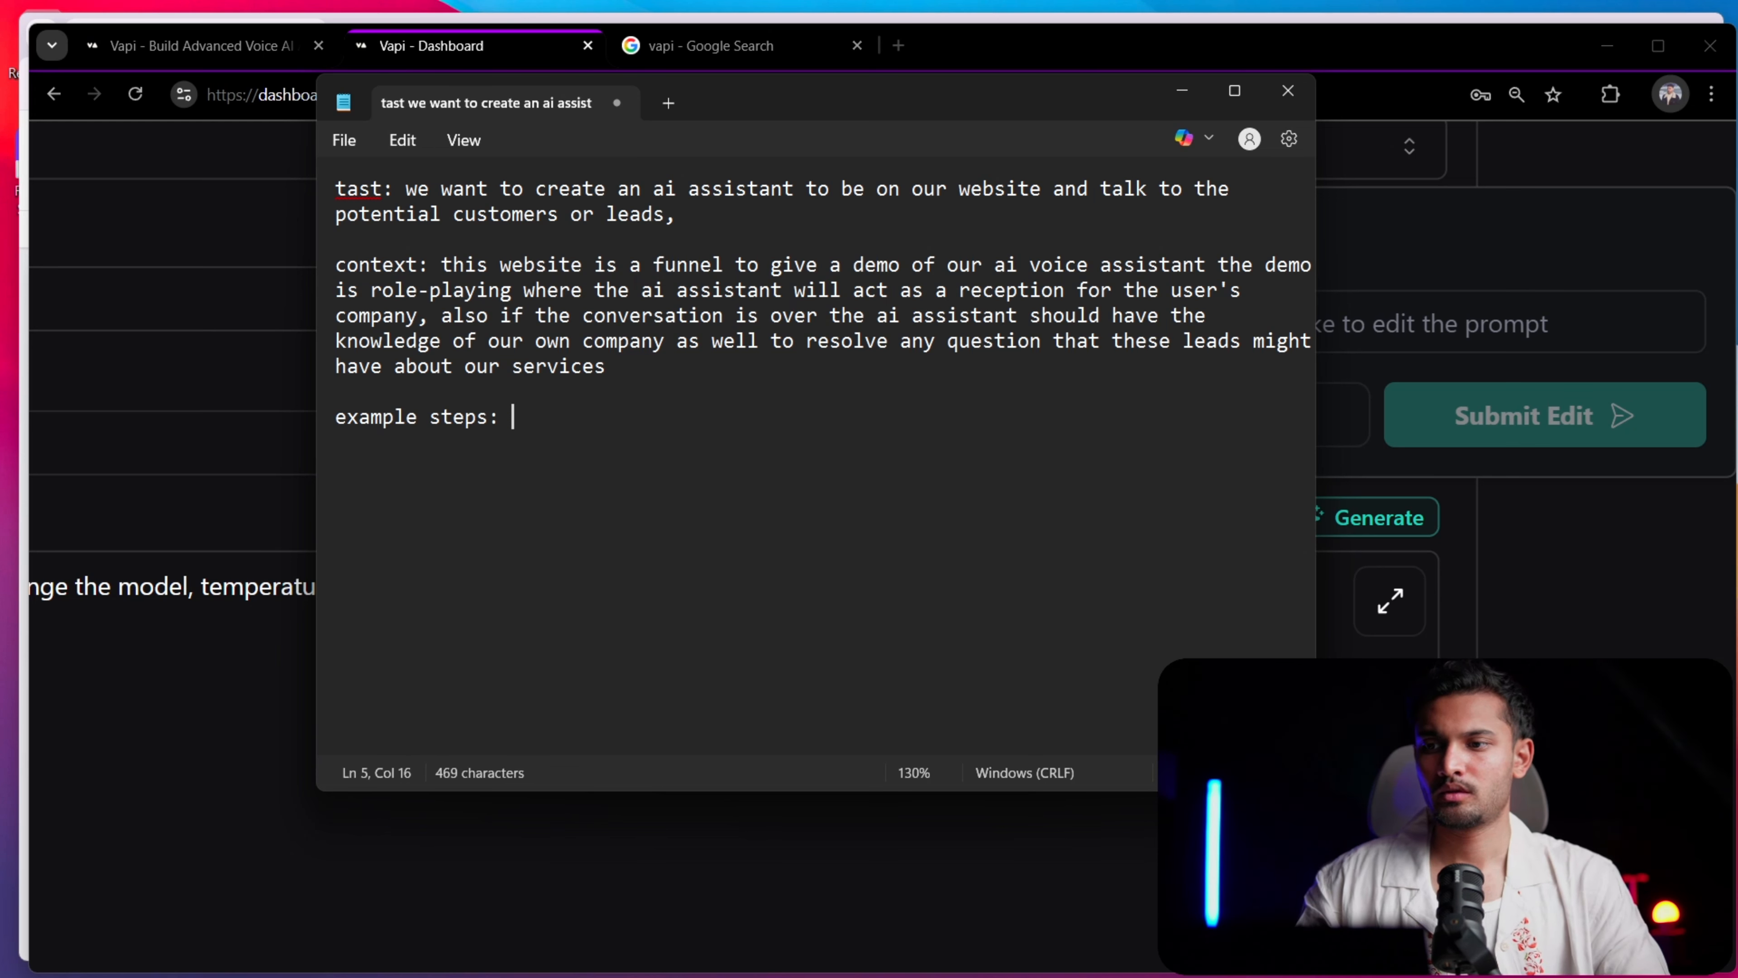
pyautogui.write('1.')
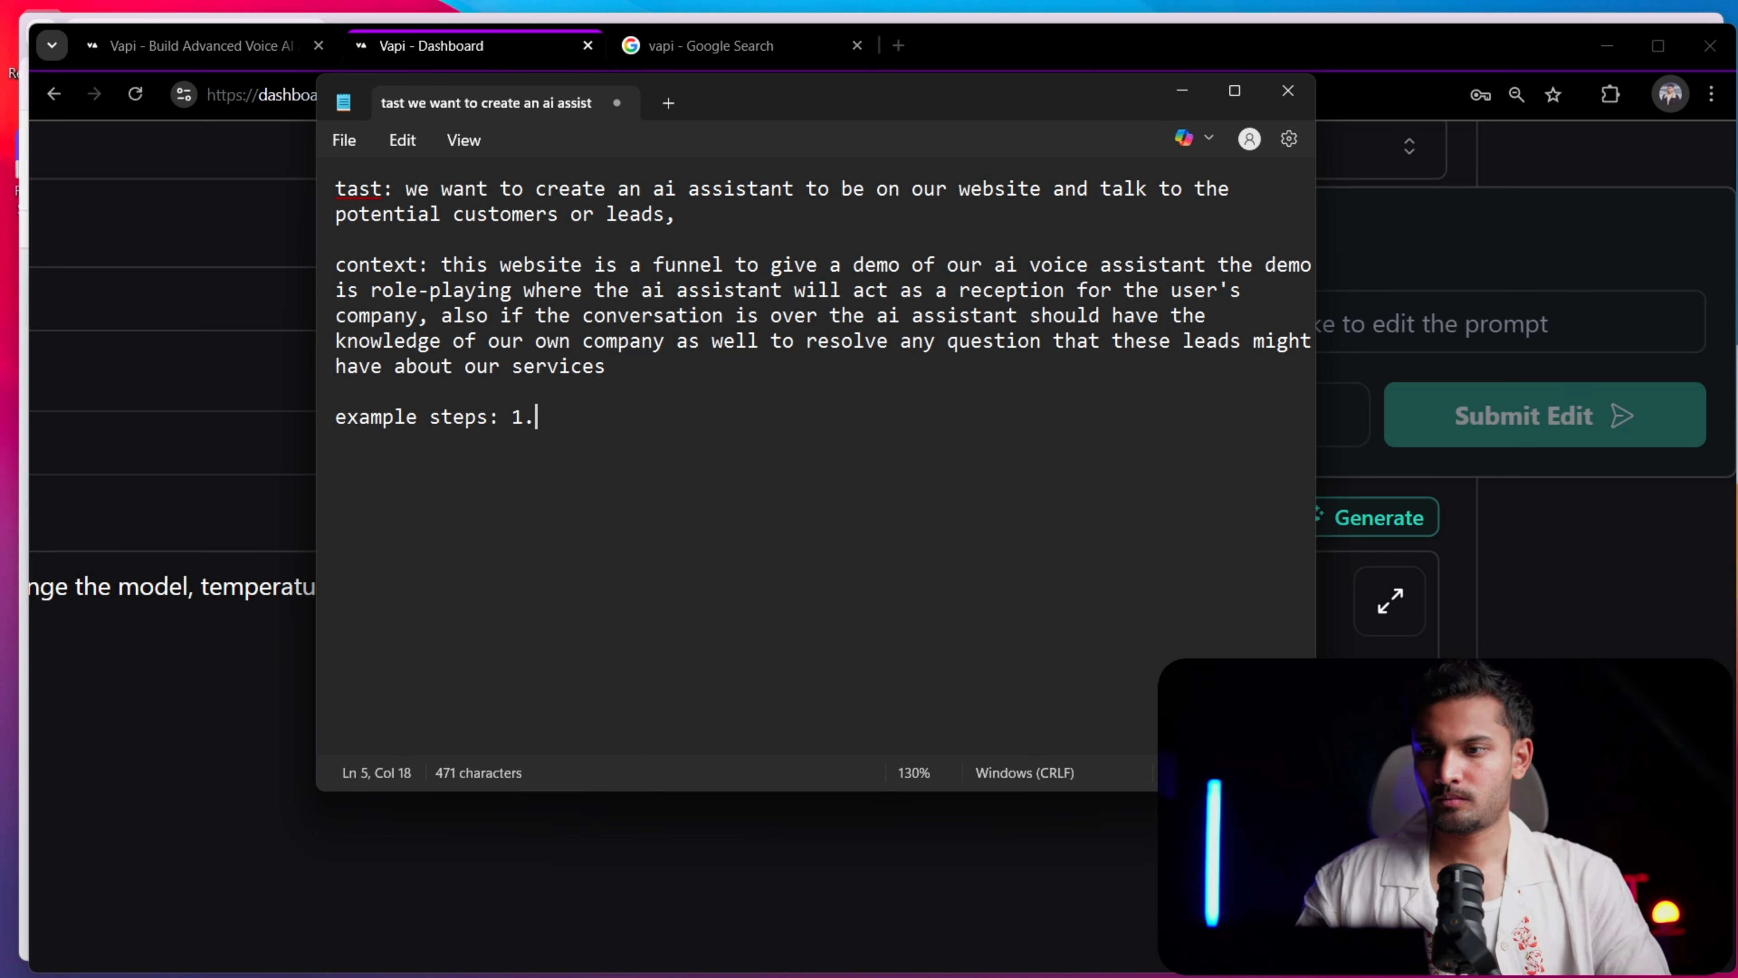
pyautogui.write(' the ai int')
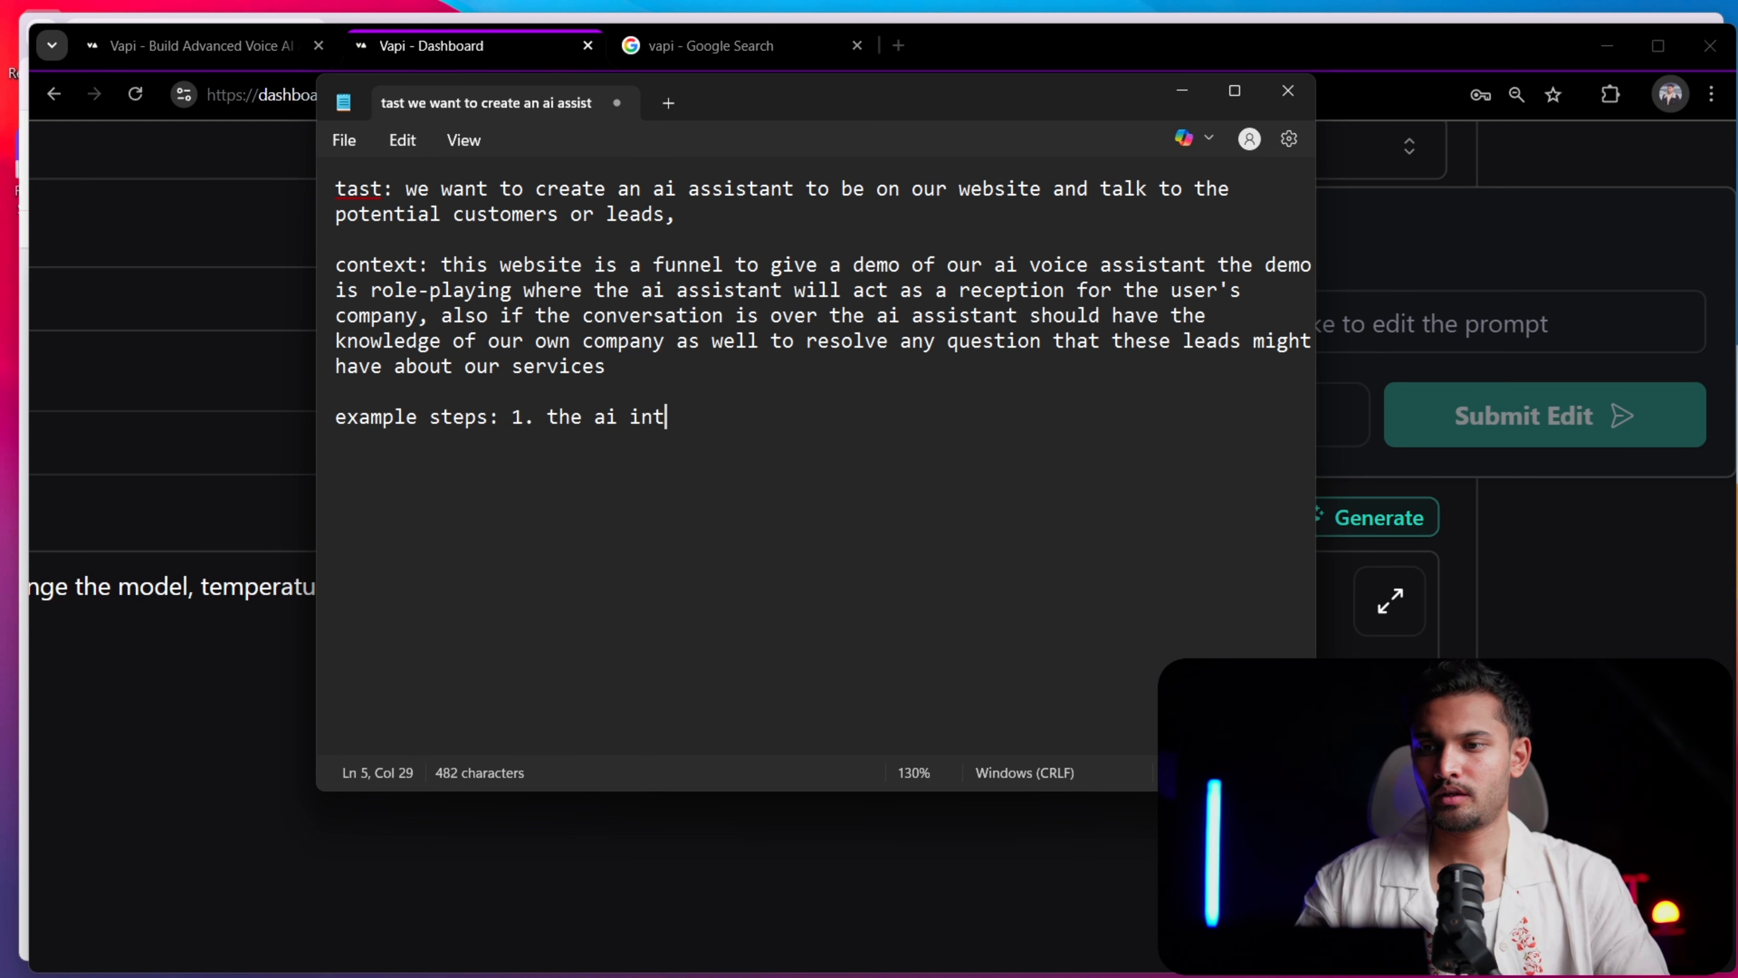
pyautogui.write('roduces')
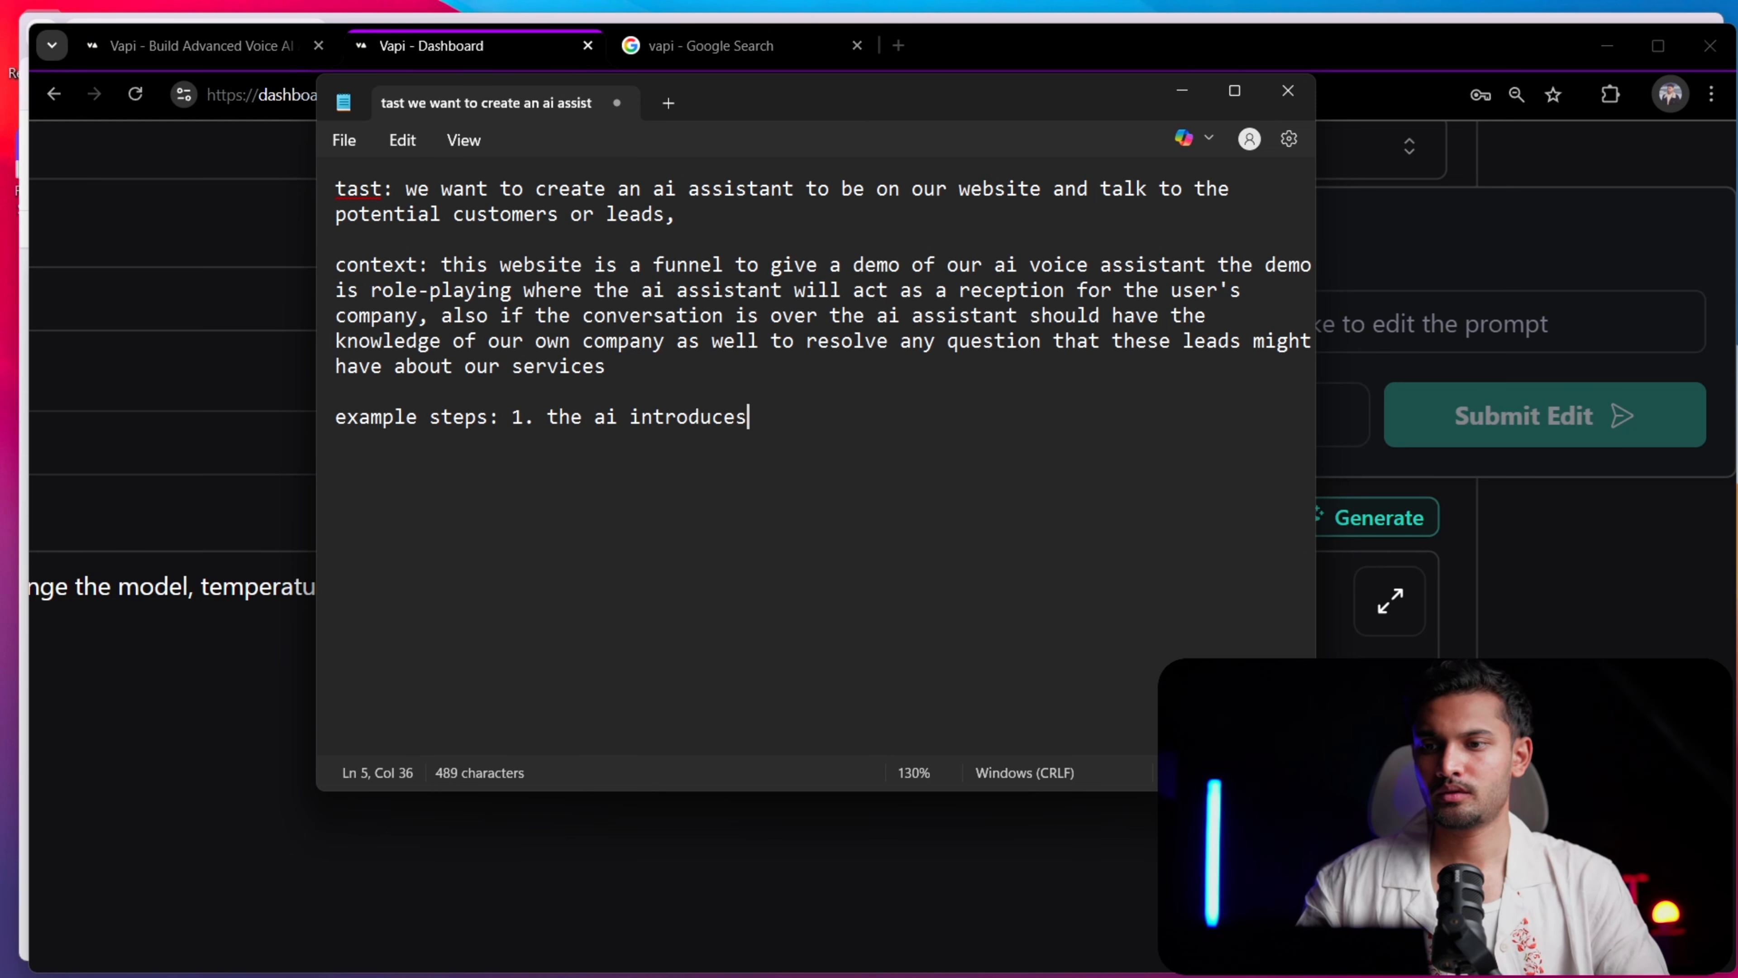
pyautogui.write(' it self')
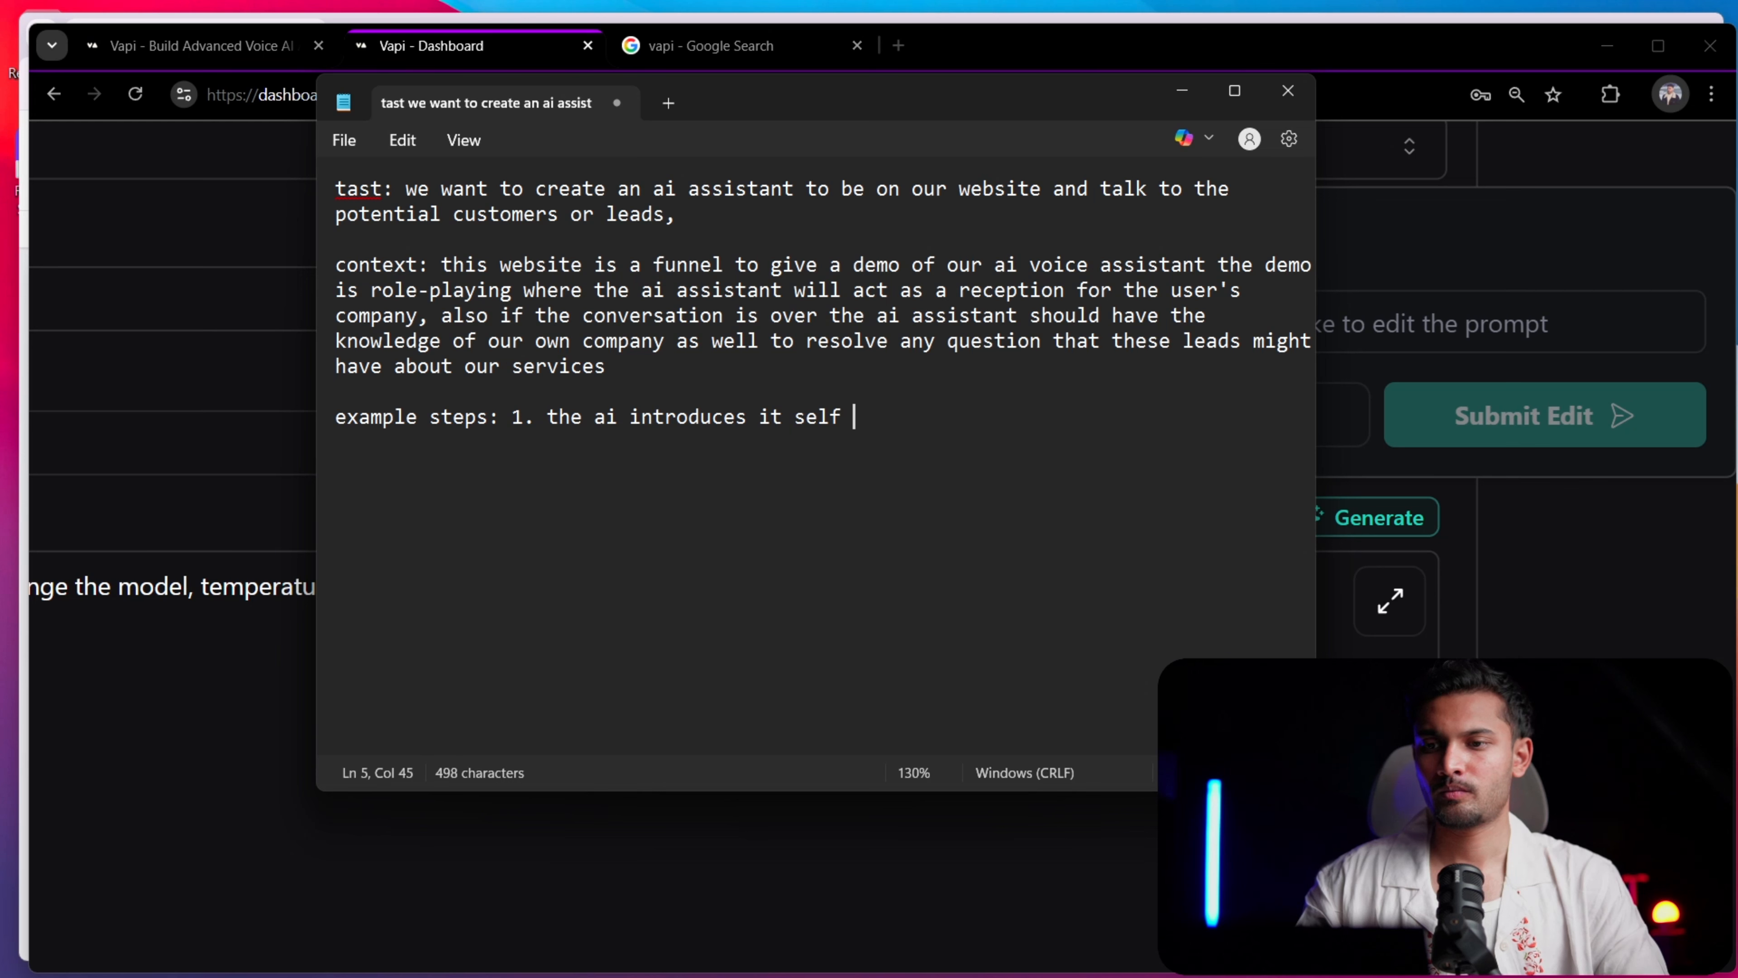
pyautogui.write(', then sa')
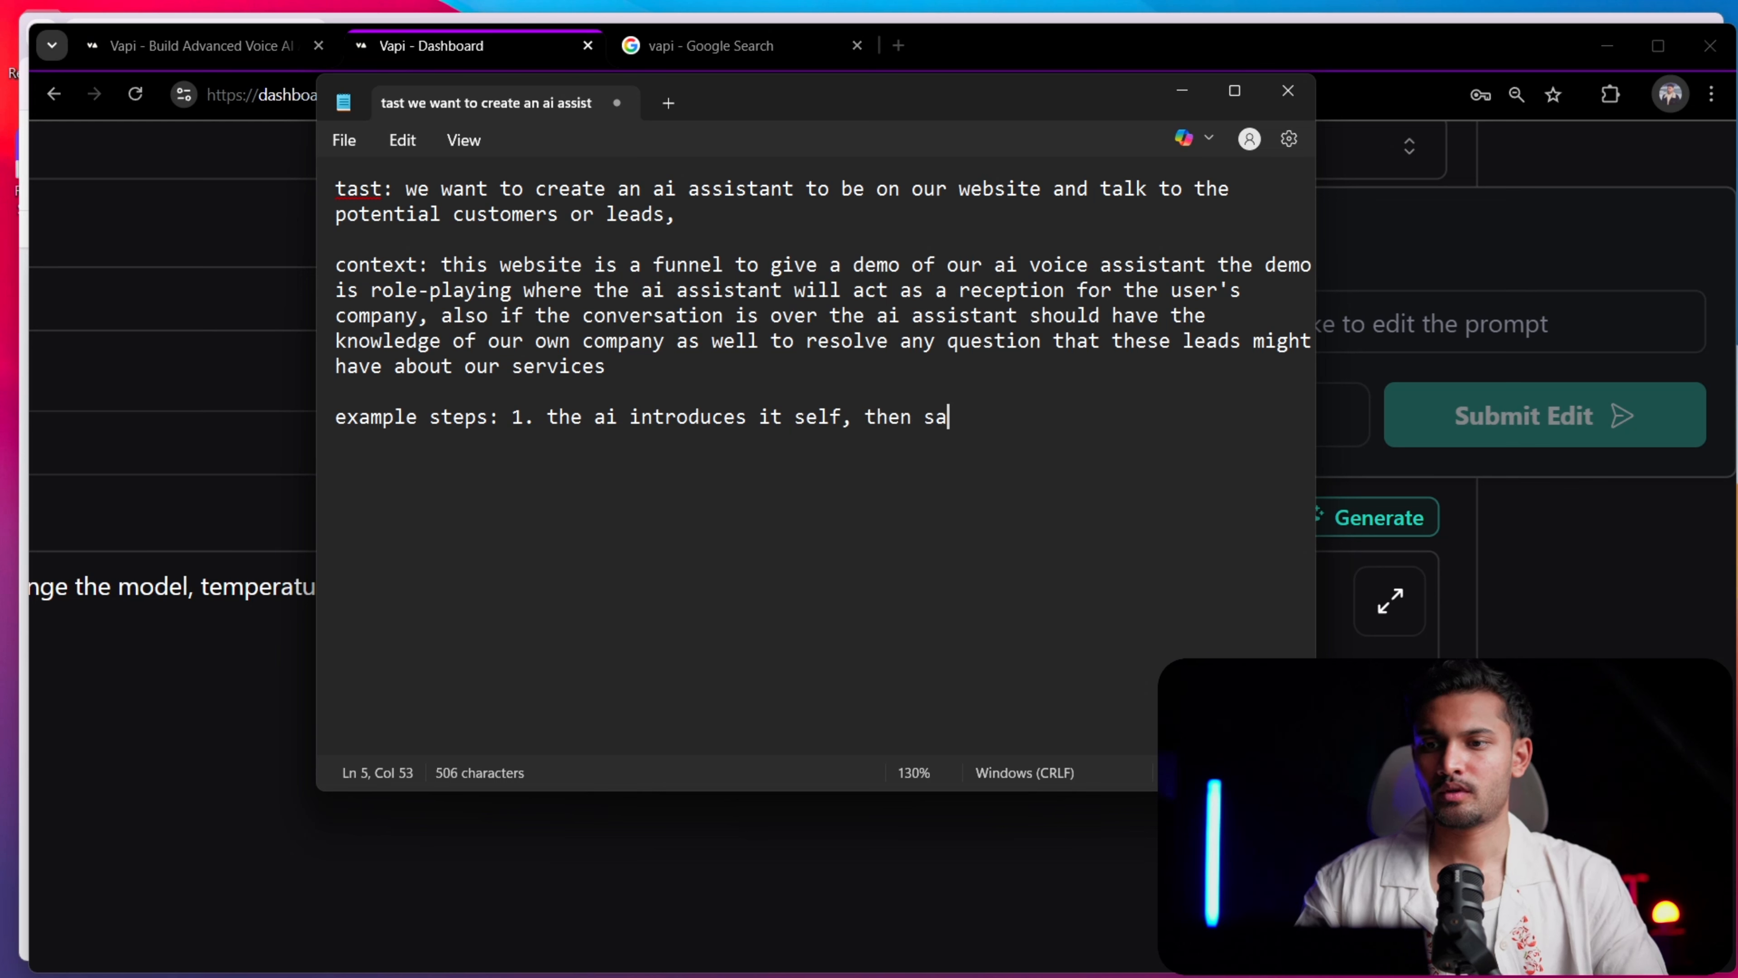
pyautogui.write('y  that ')
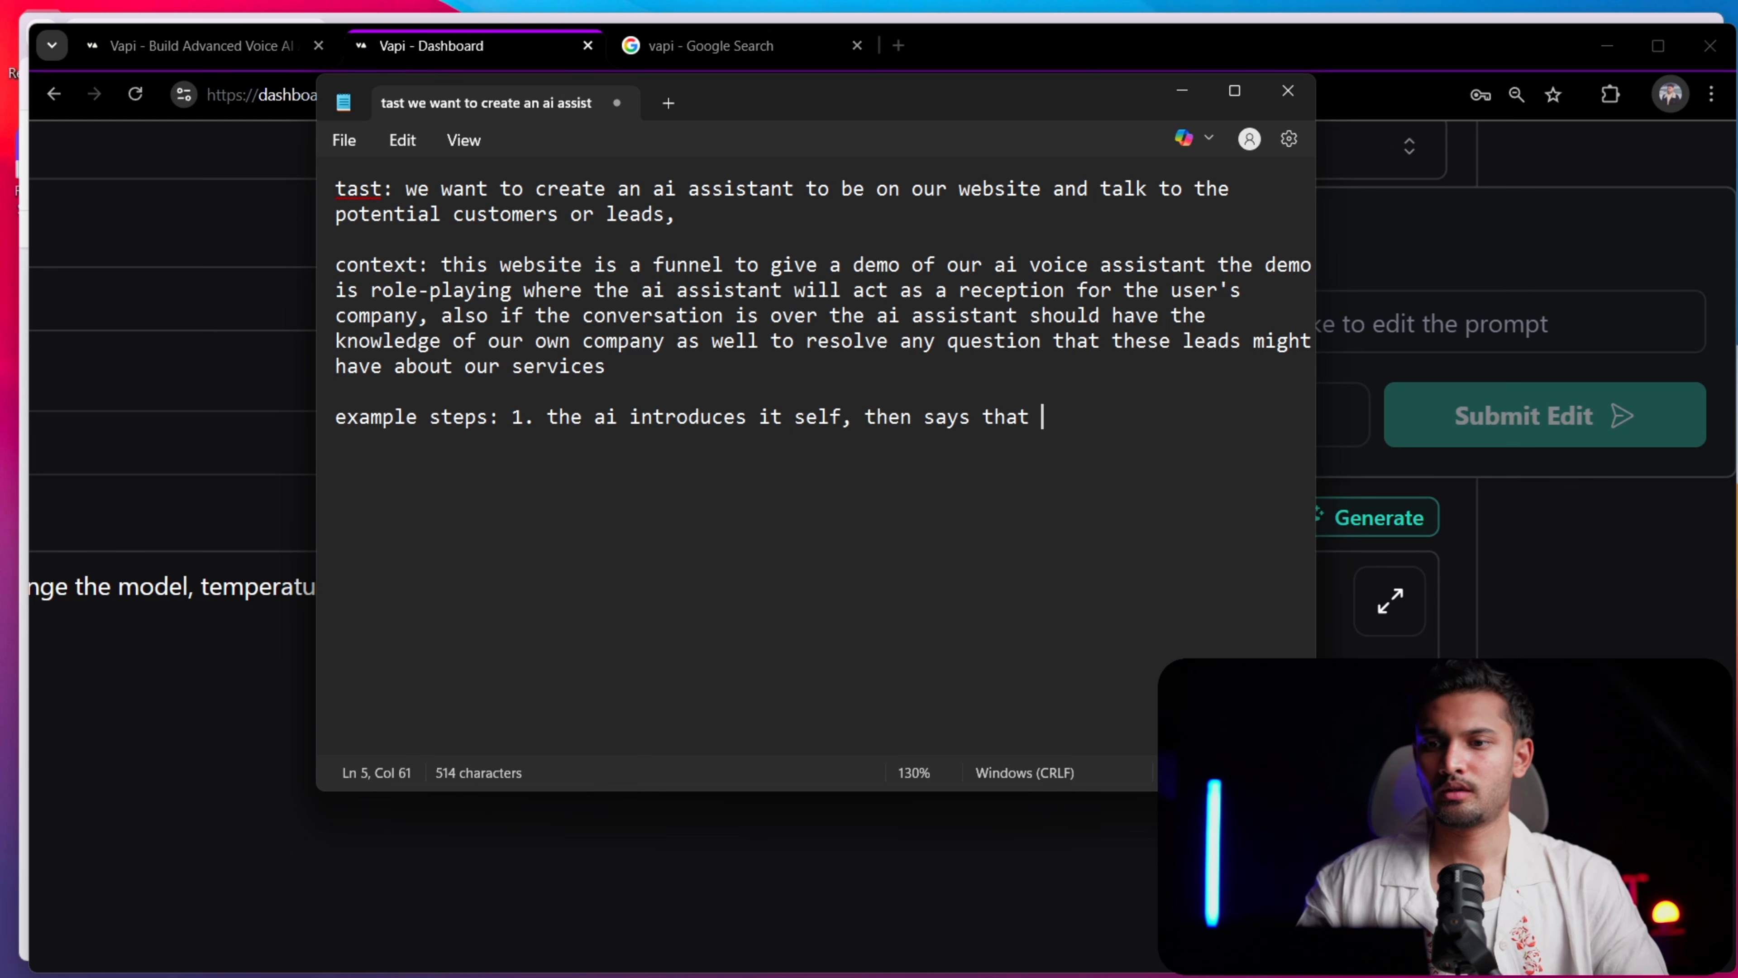
pyautogui.write('this call ')
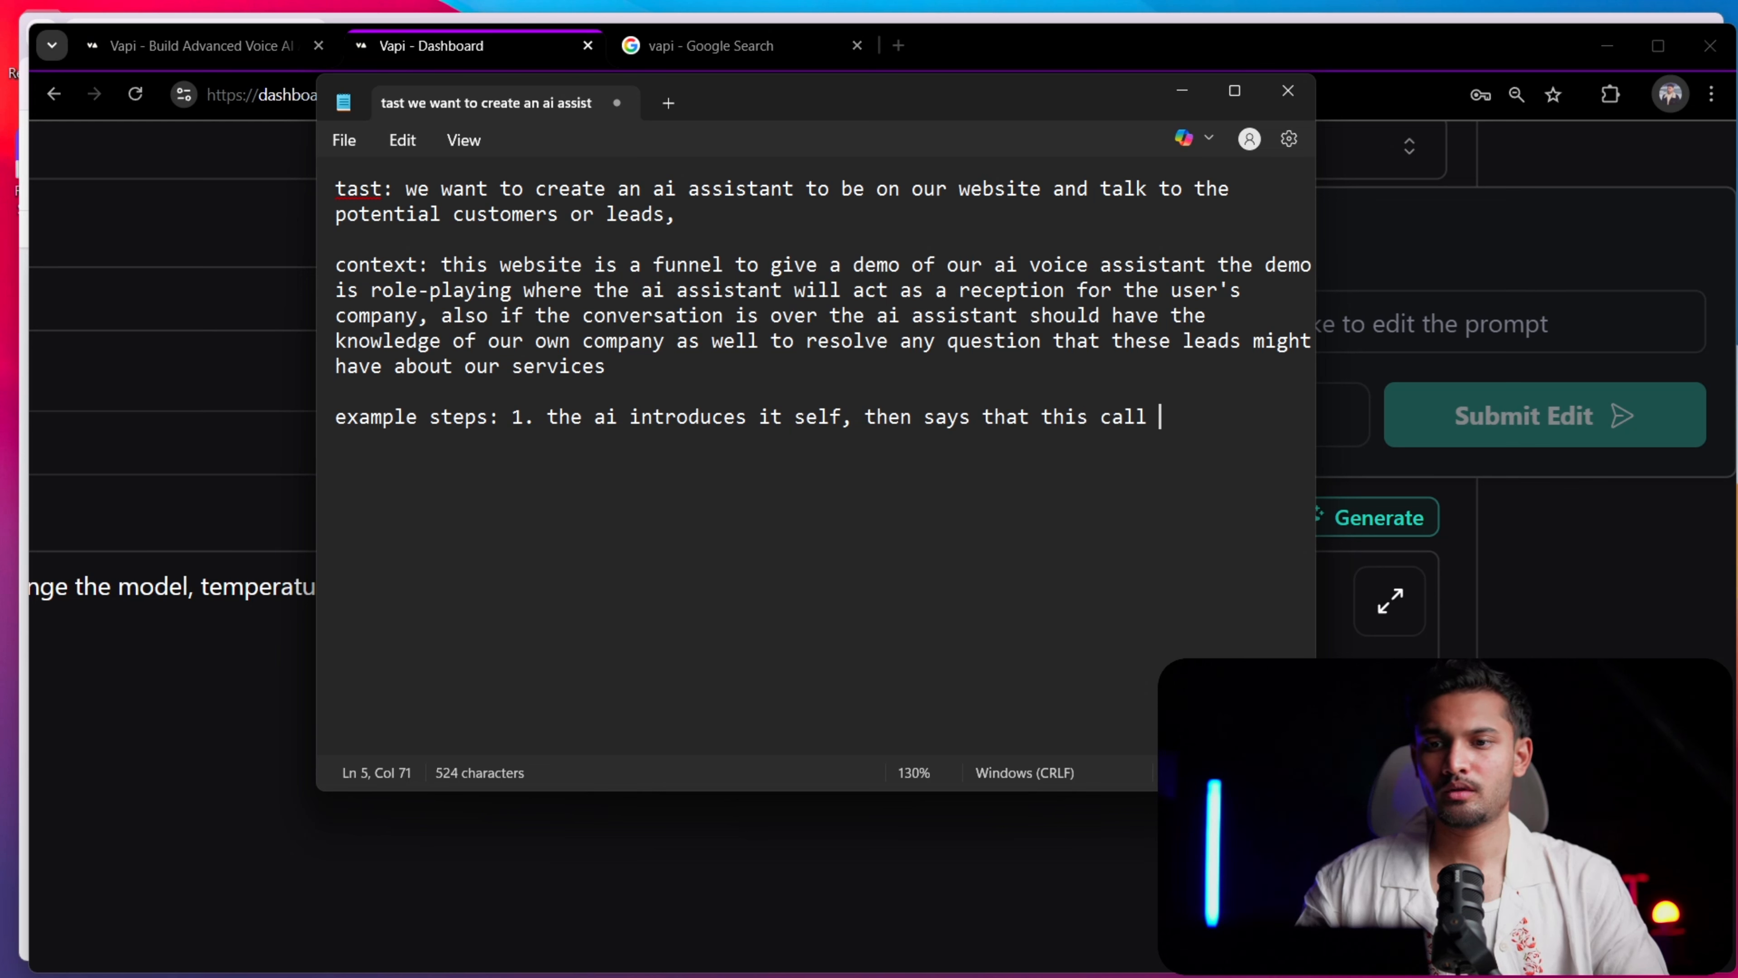
pyautogui.write('is going to be ')
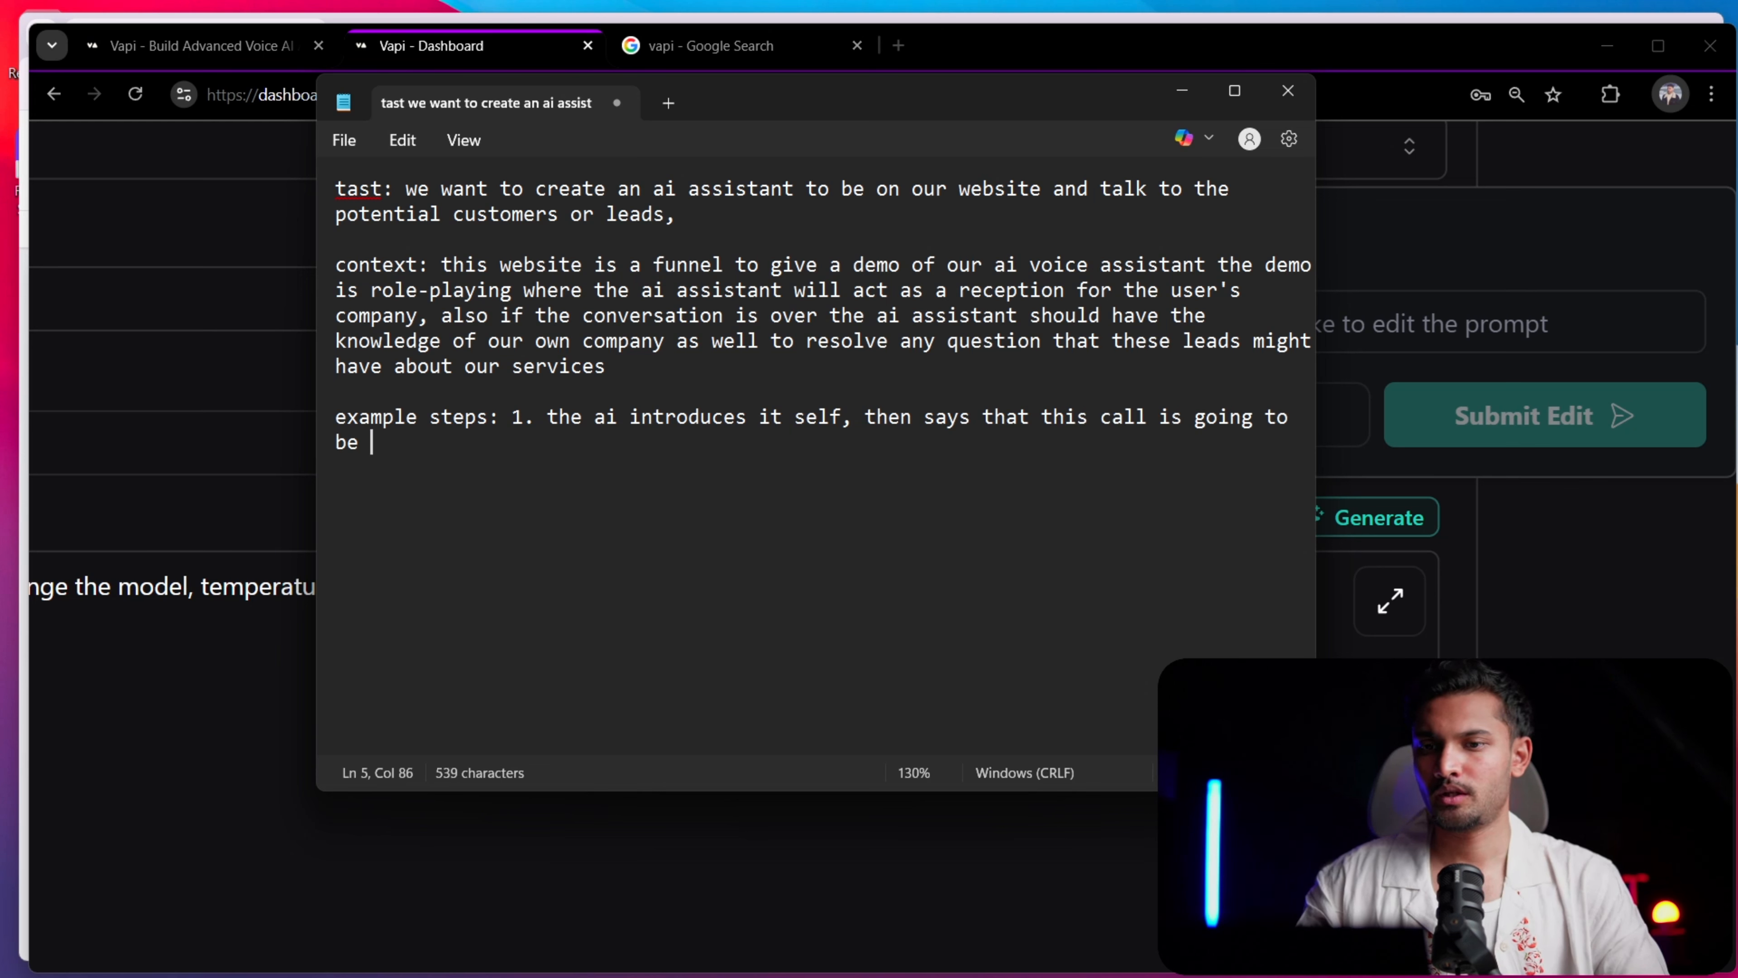
pyautogui.write('a role')
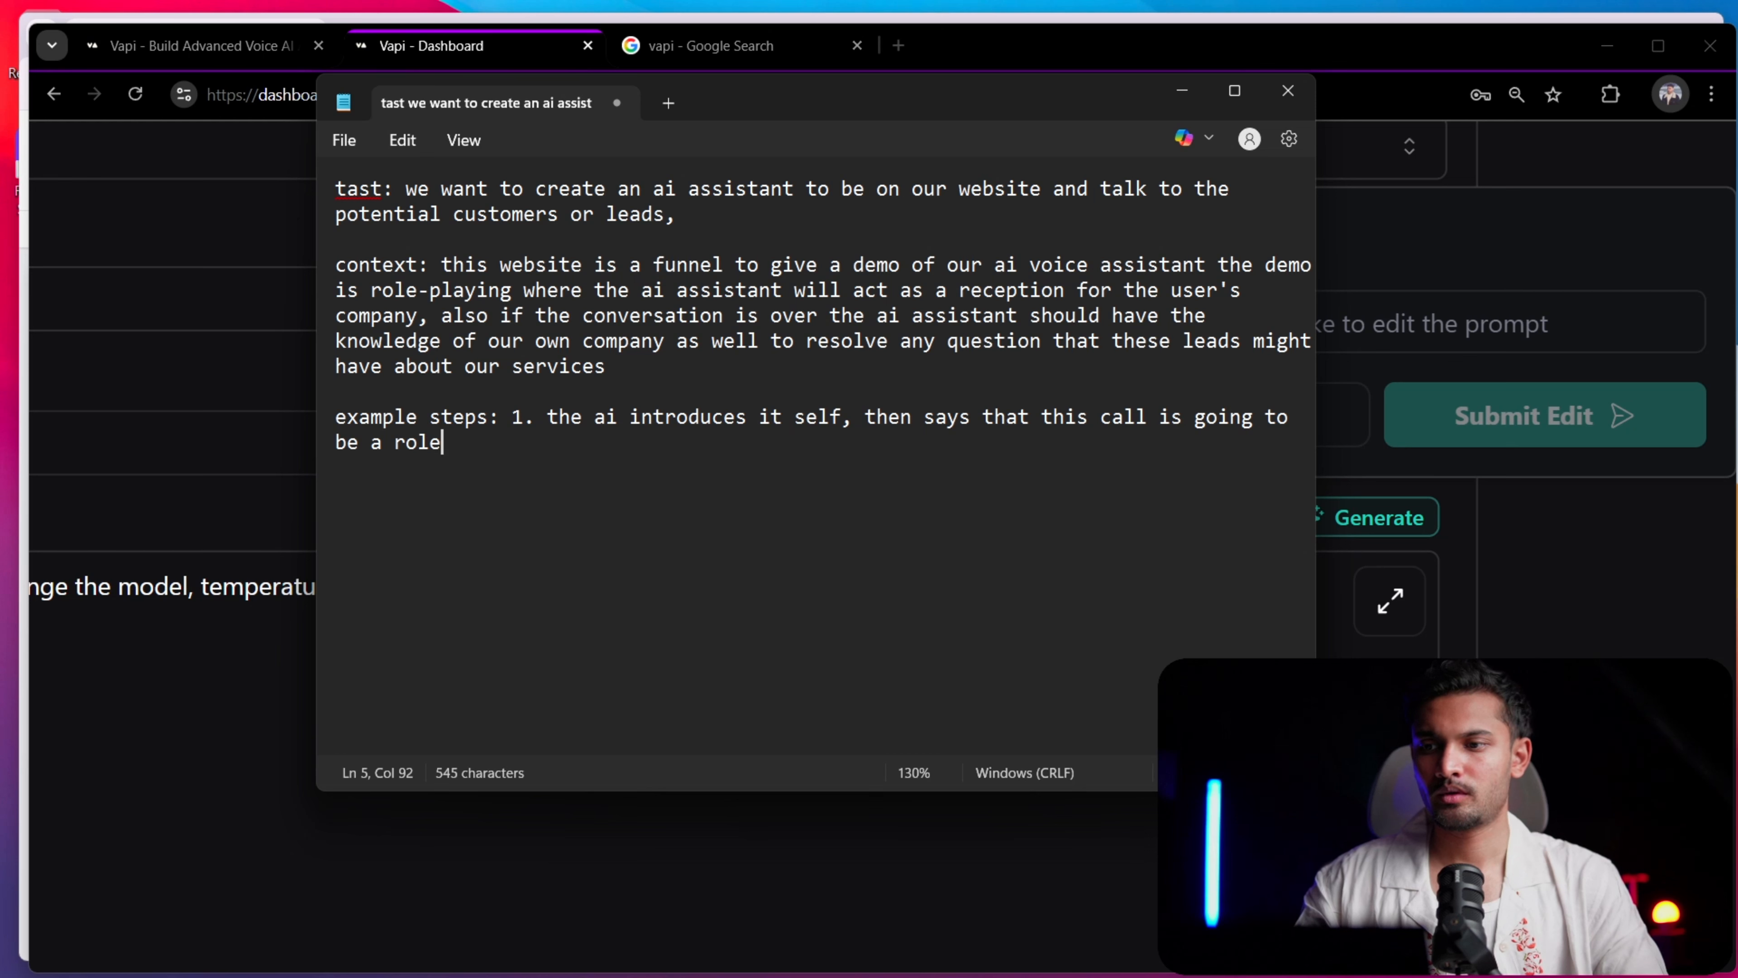
pyautogui.write('-playing call')
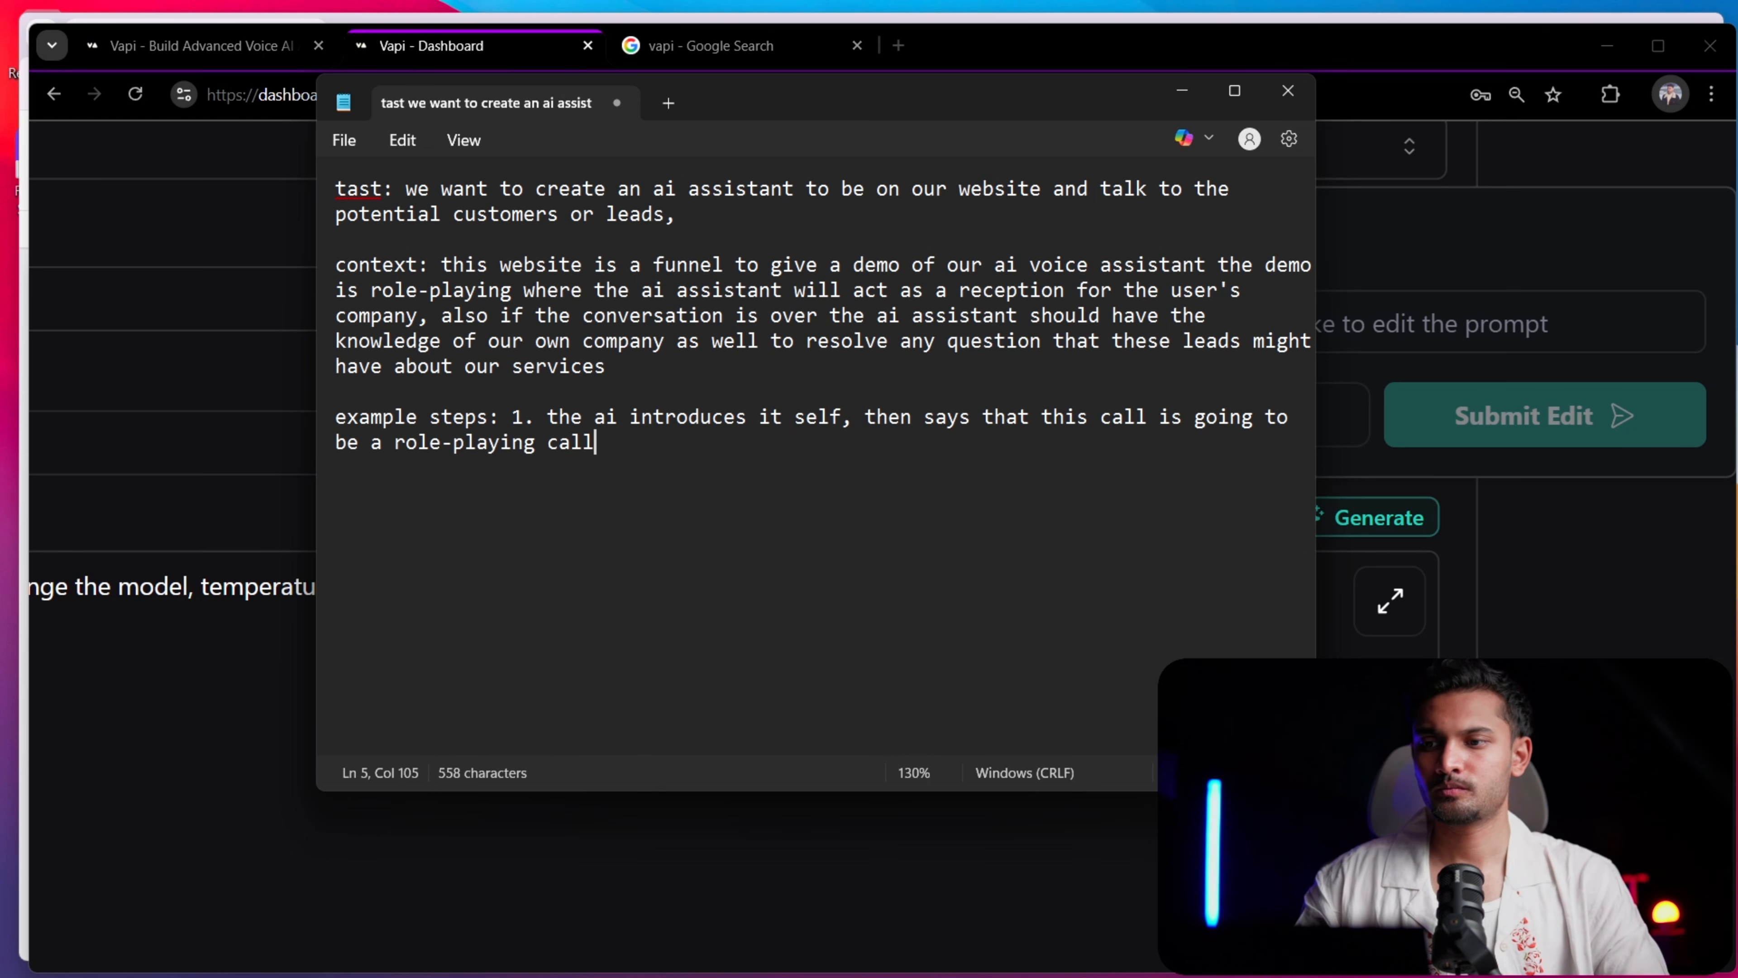
# Begin the second example step on a new line with "2. the ai assistant", correcting the spelling of "assistant"
pyautogui.press('Return')
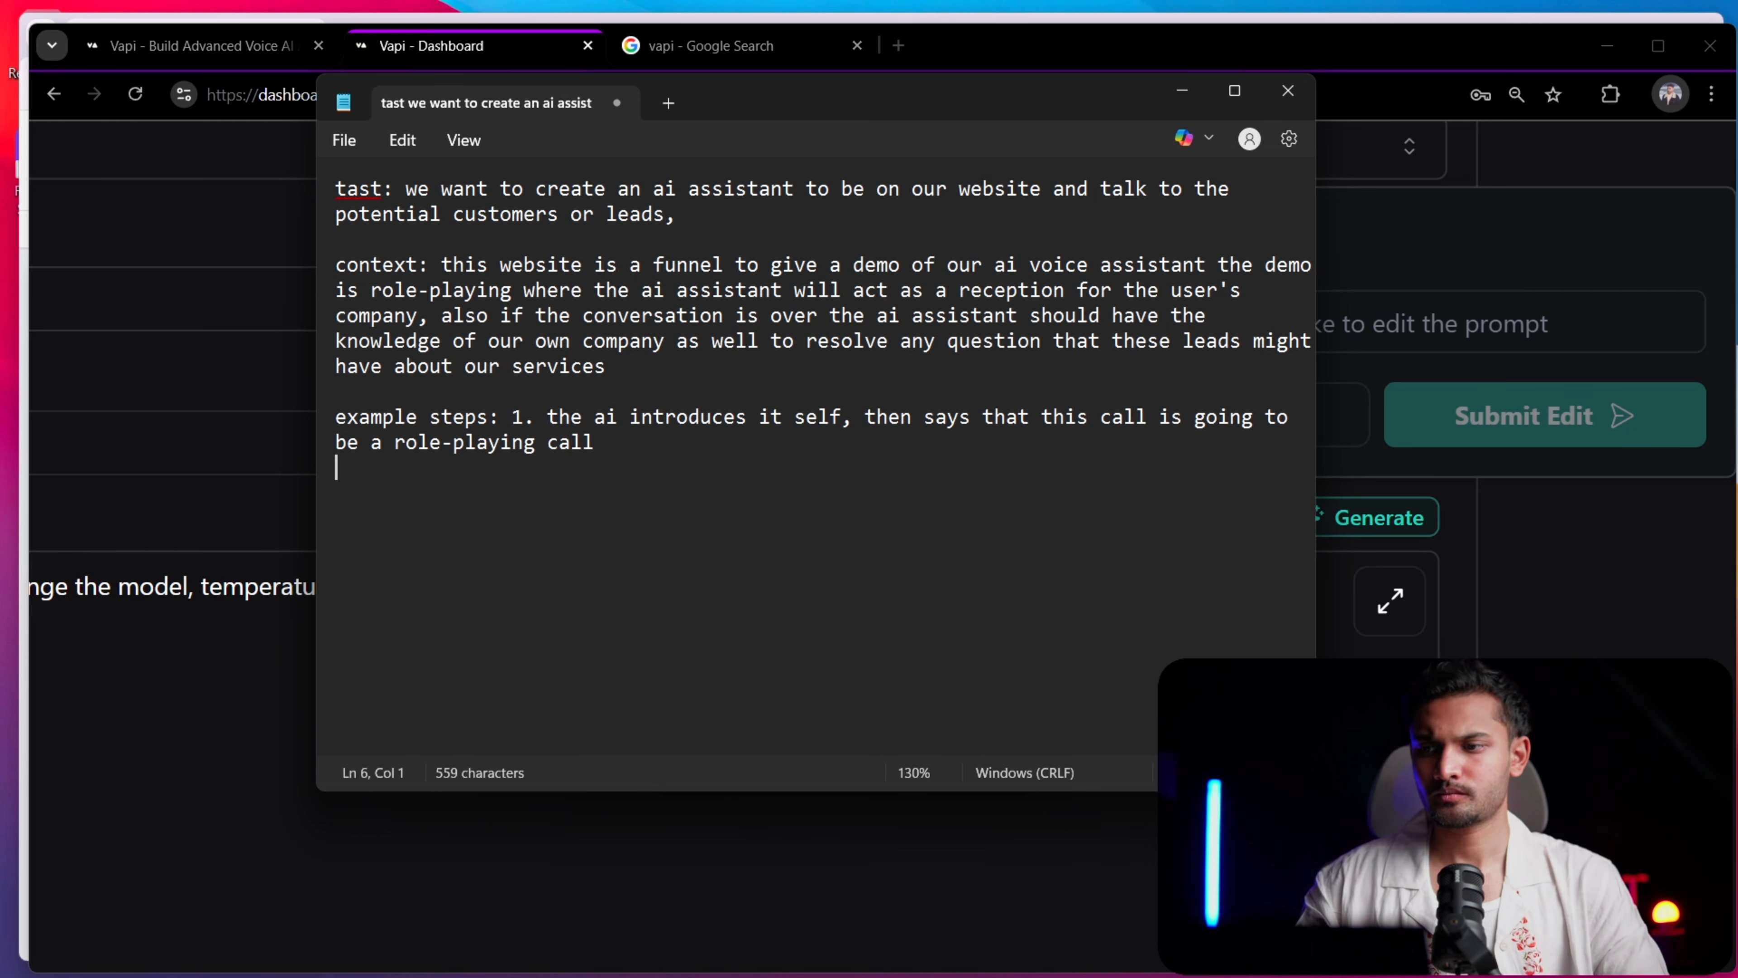
pyautogui.write('2. ')
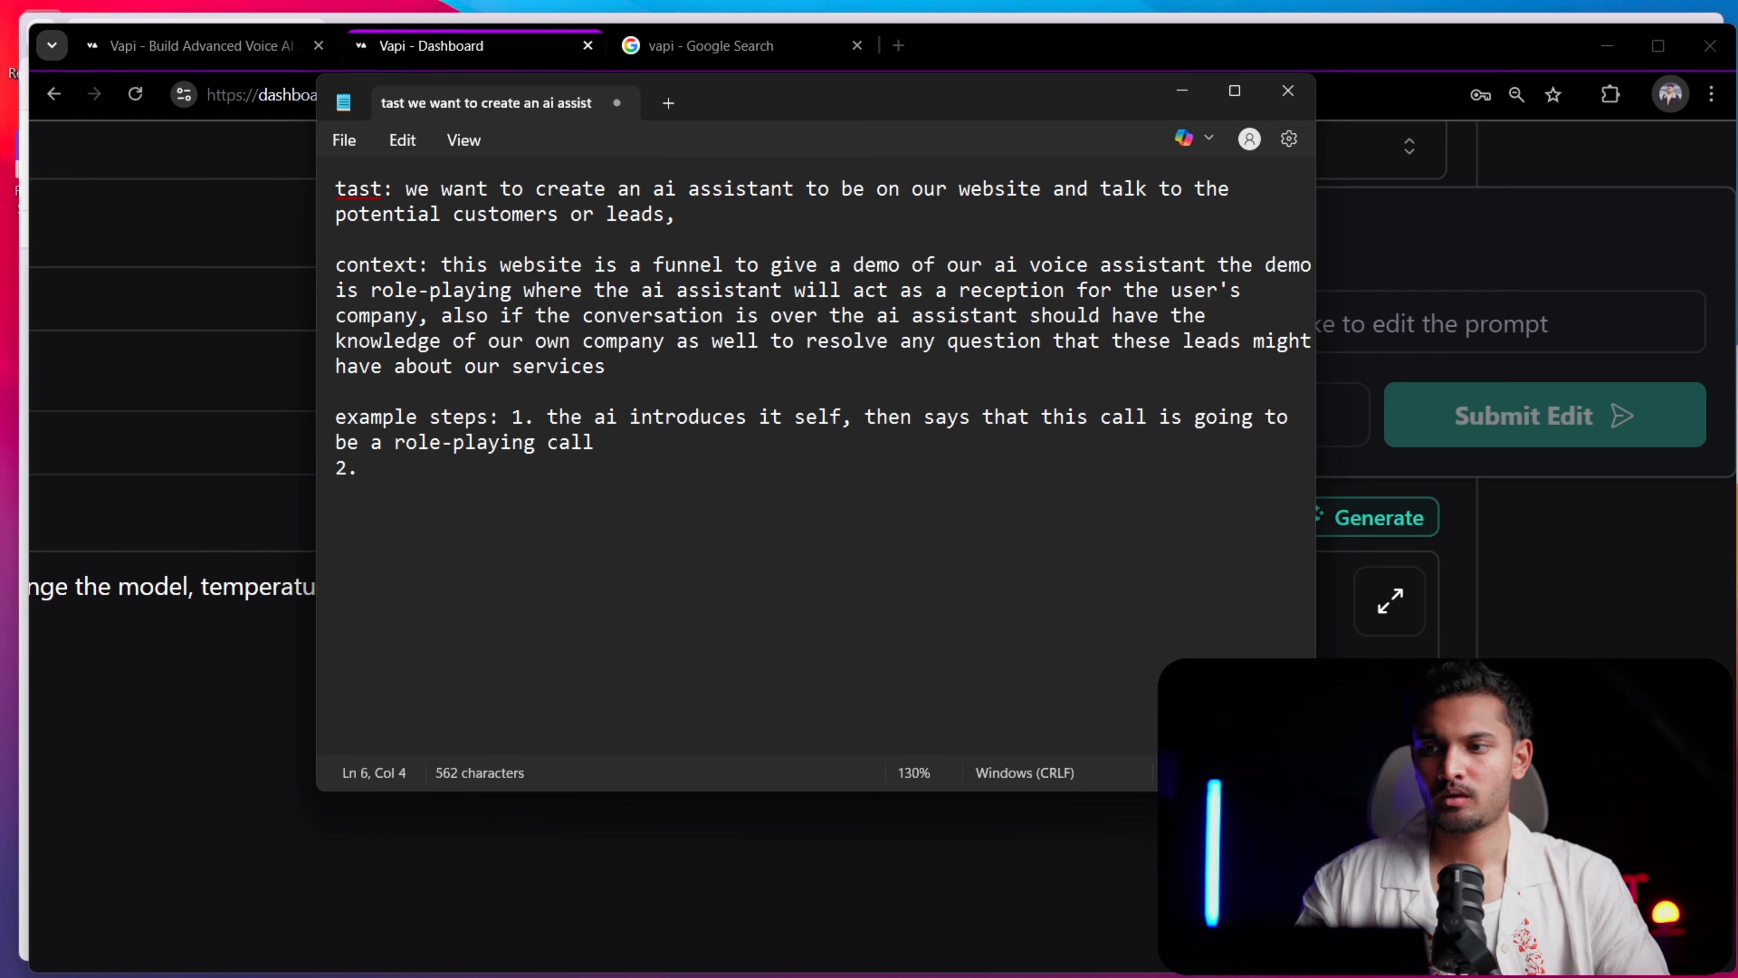
pyautogui.write('the ai assisa')
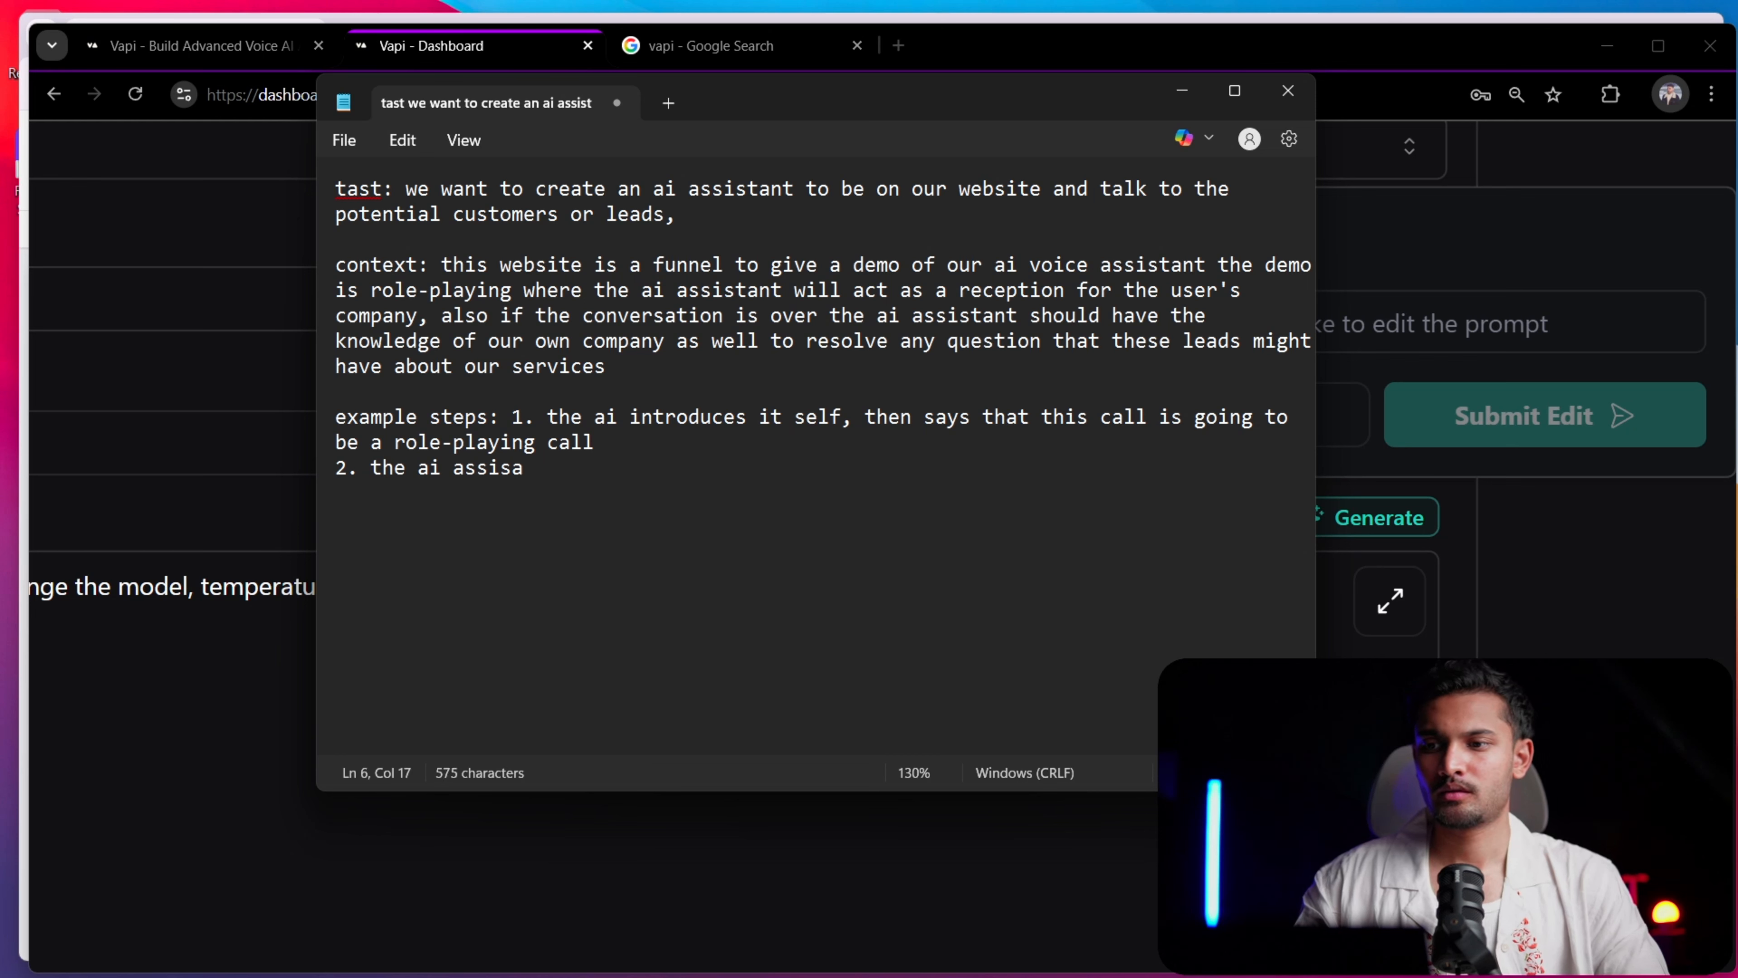
pyautogui.write('tntn')
pyautogui.write('nt s')
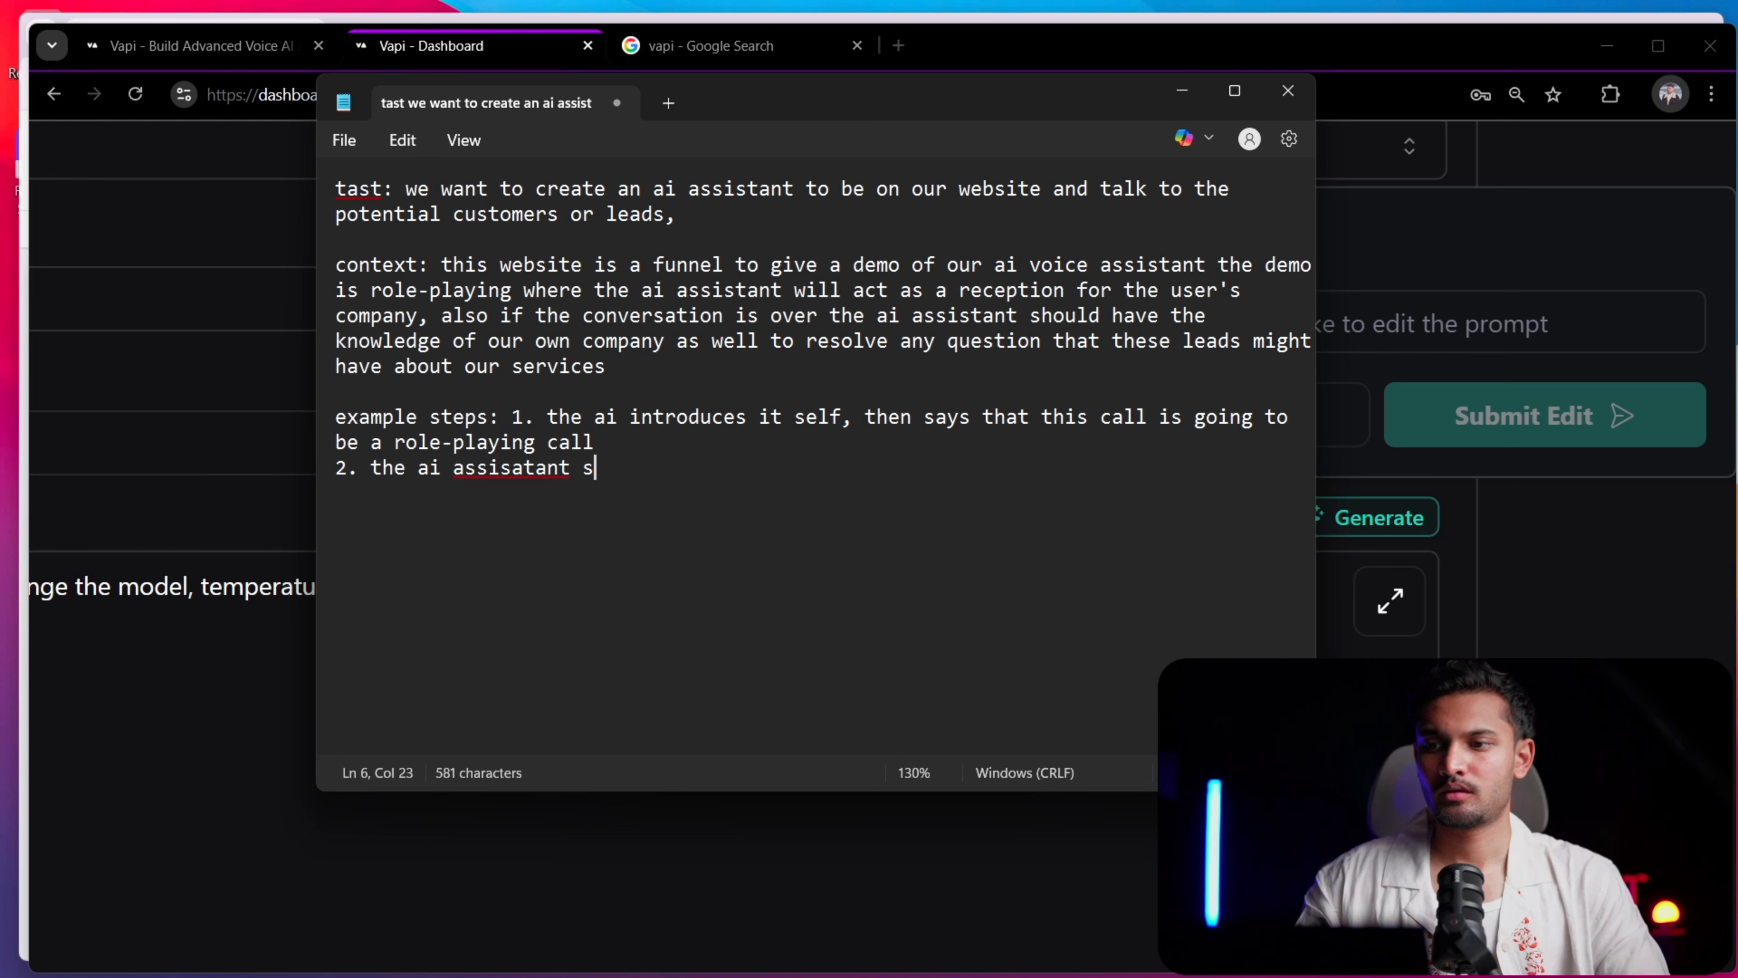
pyautogui.press('BackSpace')
pyautogui.press('BackSpace')
pyautogui.press('BackSpace')
pyautogui.press('BackSpace')
pyautogui.press('BackSpace')
pyautogui.press('BackSpace')
pyautogui.press('BackSpace')
pyautogui.write('tant ')
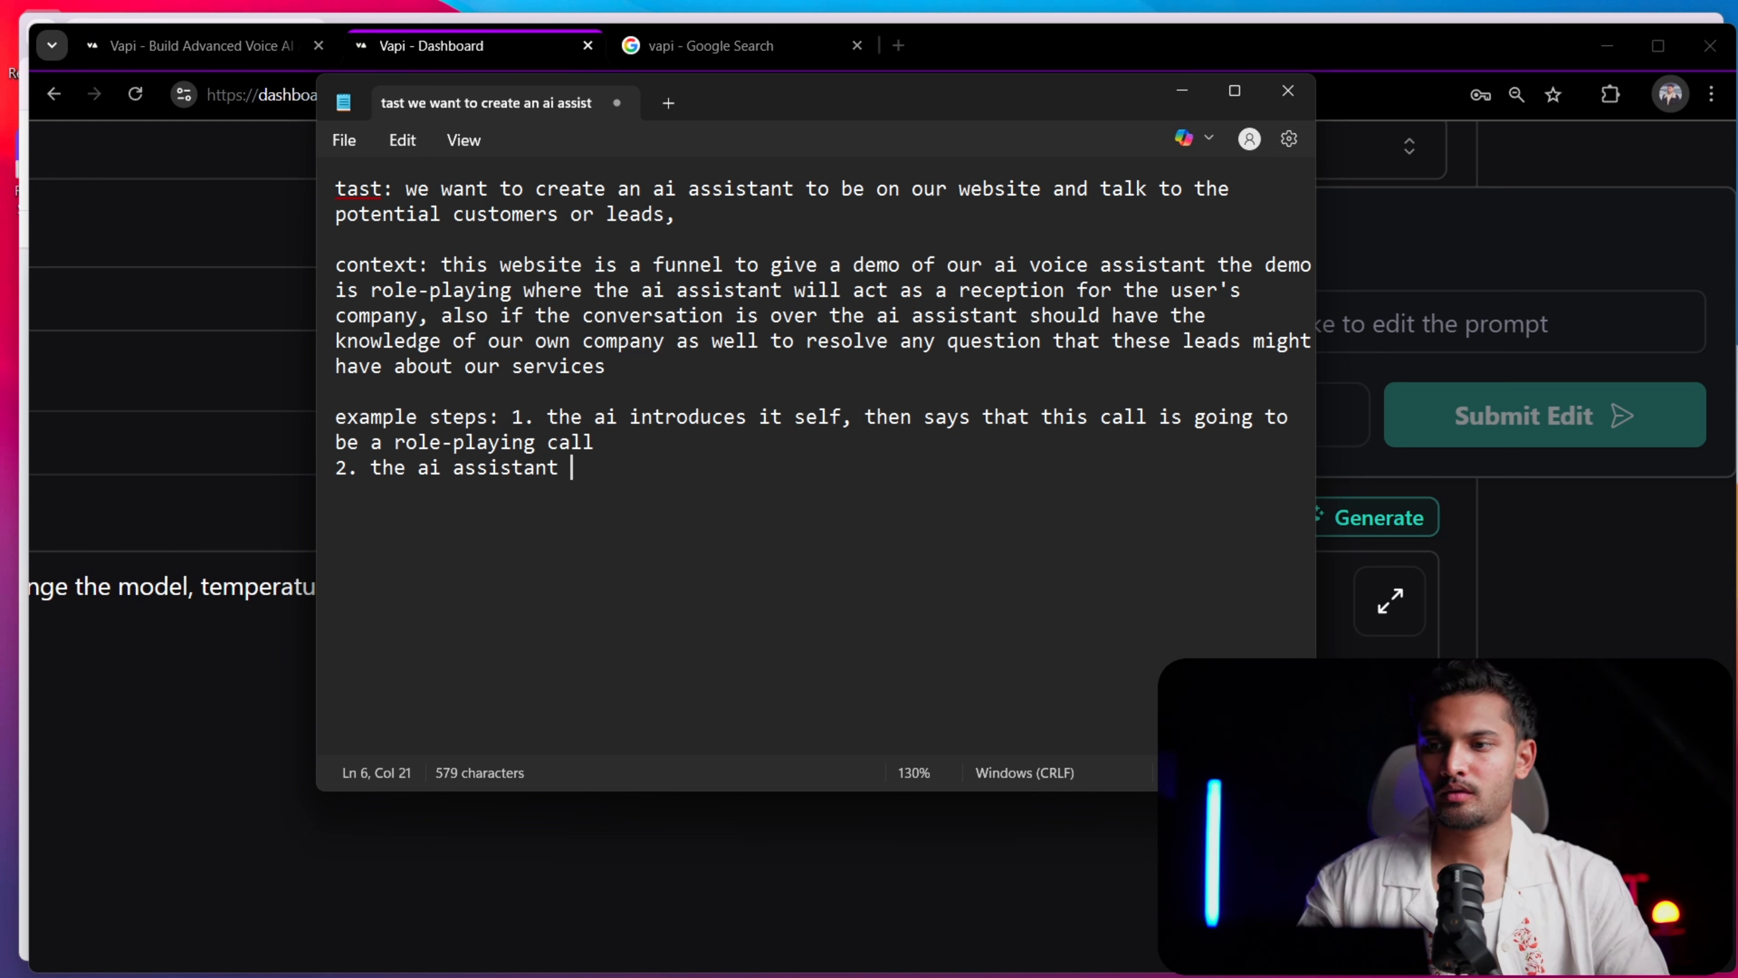
pyautogui.write('starts the r')
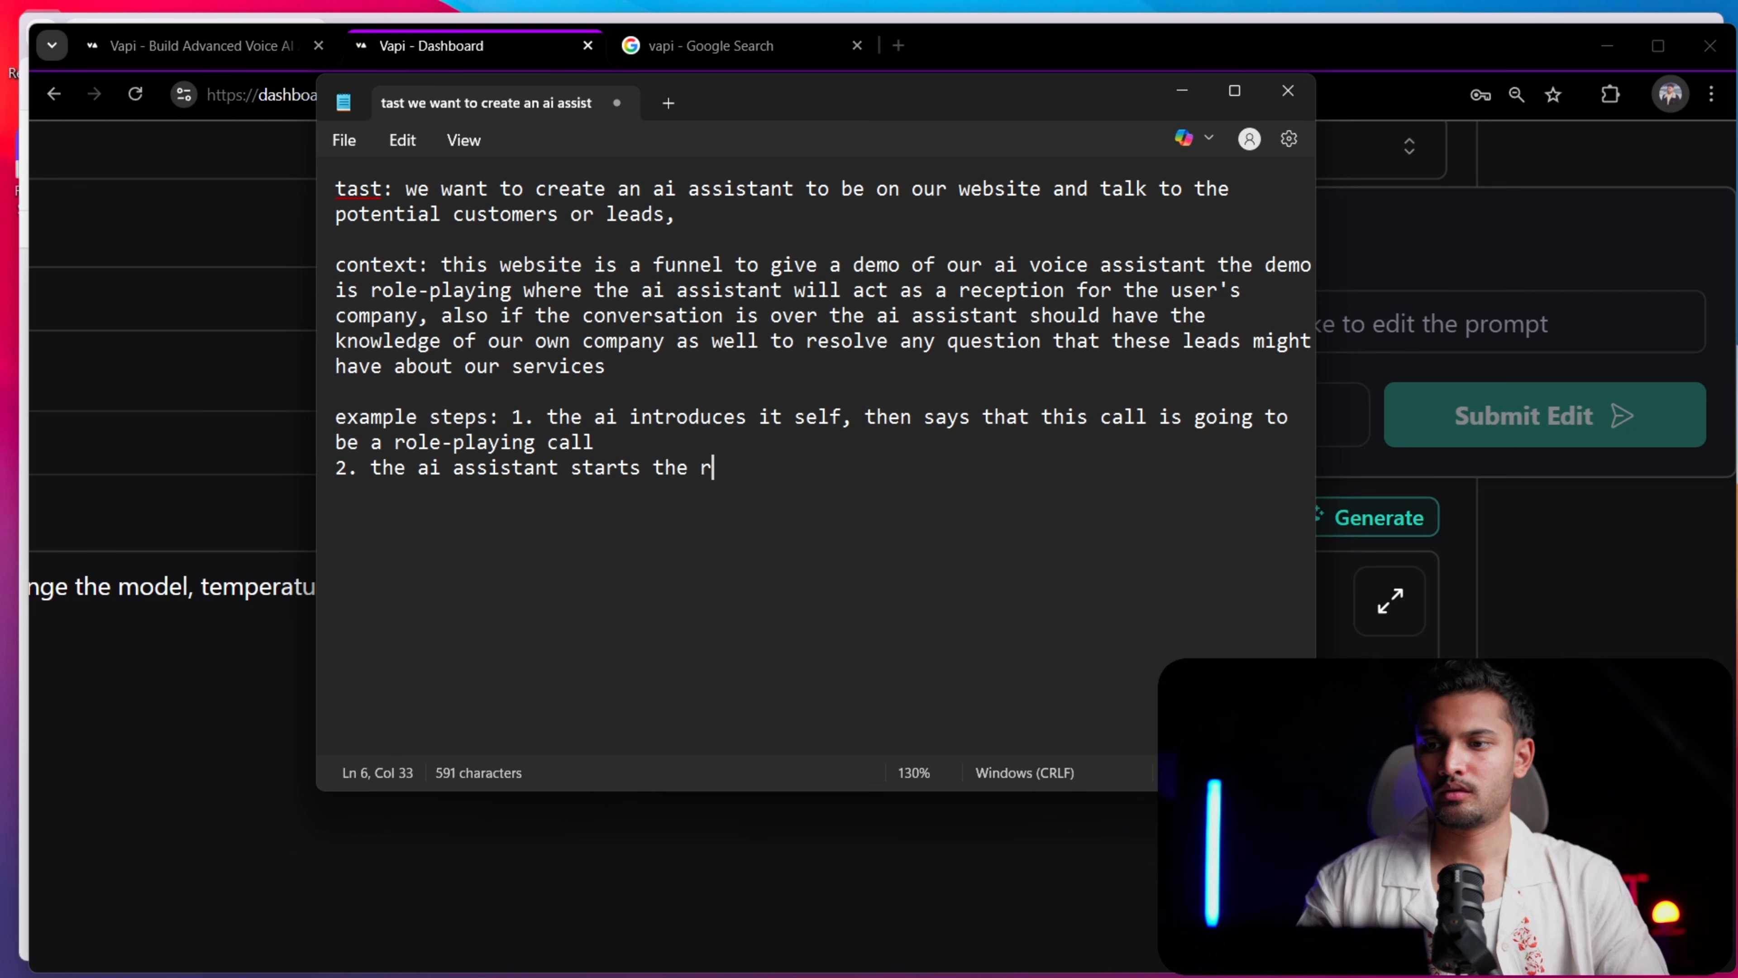
pyautogui.write('ole-playi')
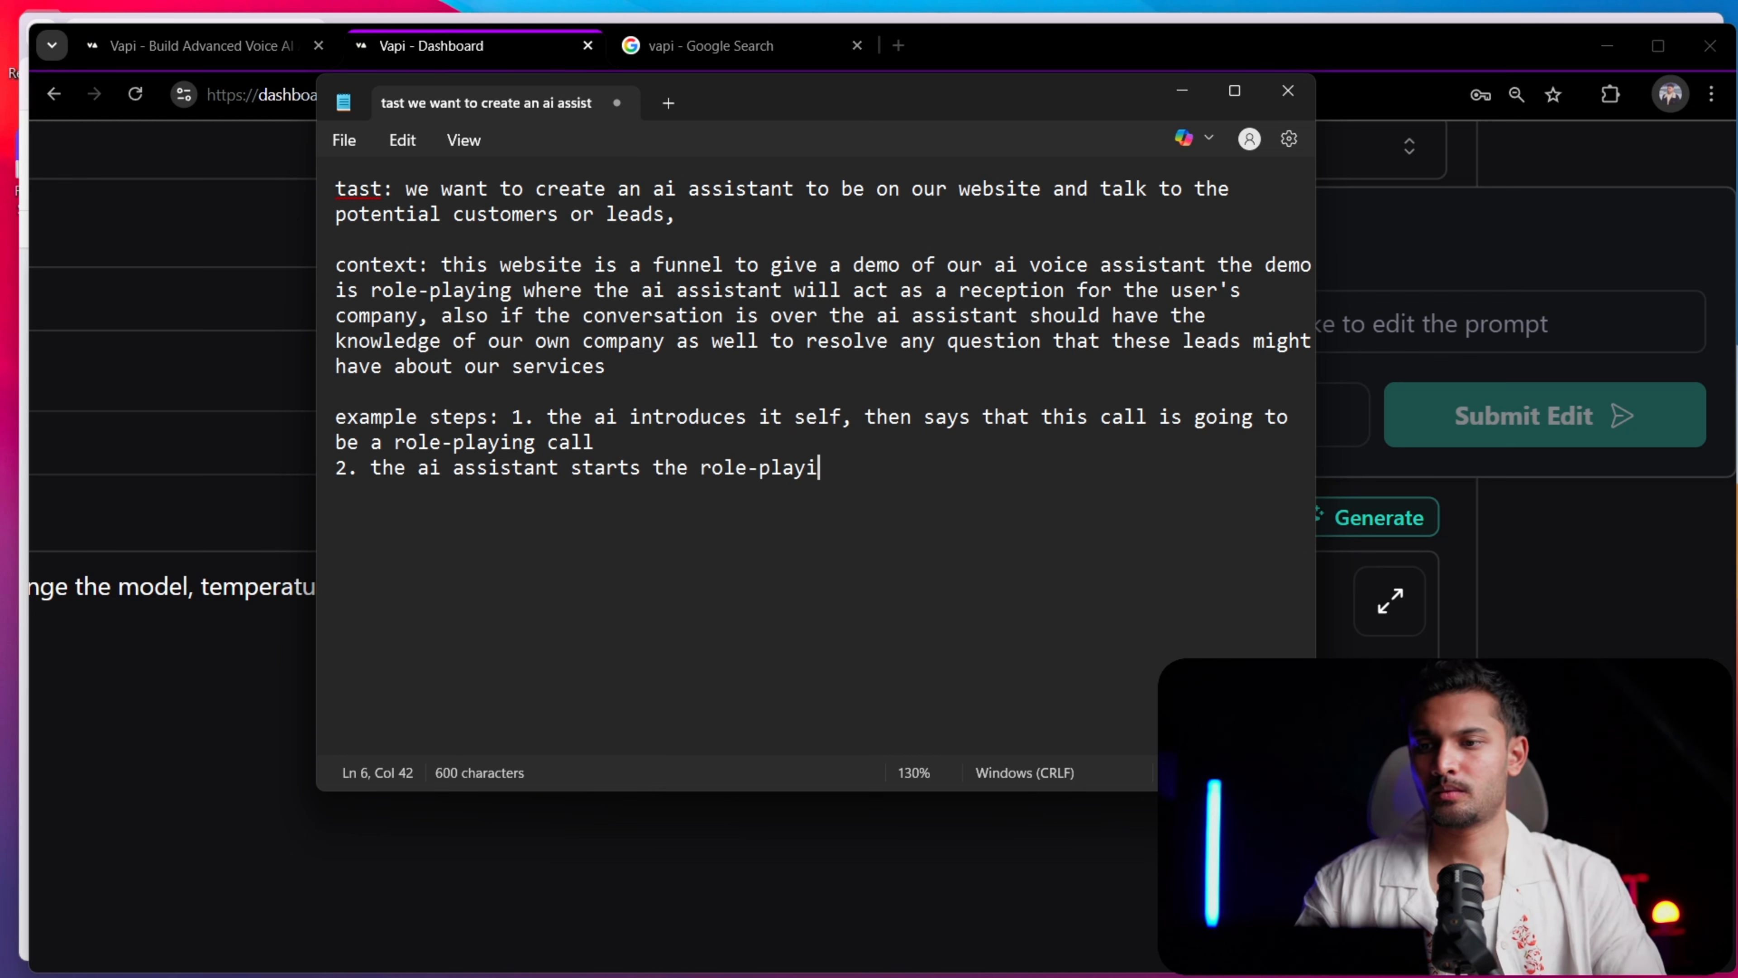
pyautogui.write('ng and ')
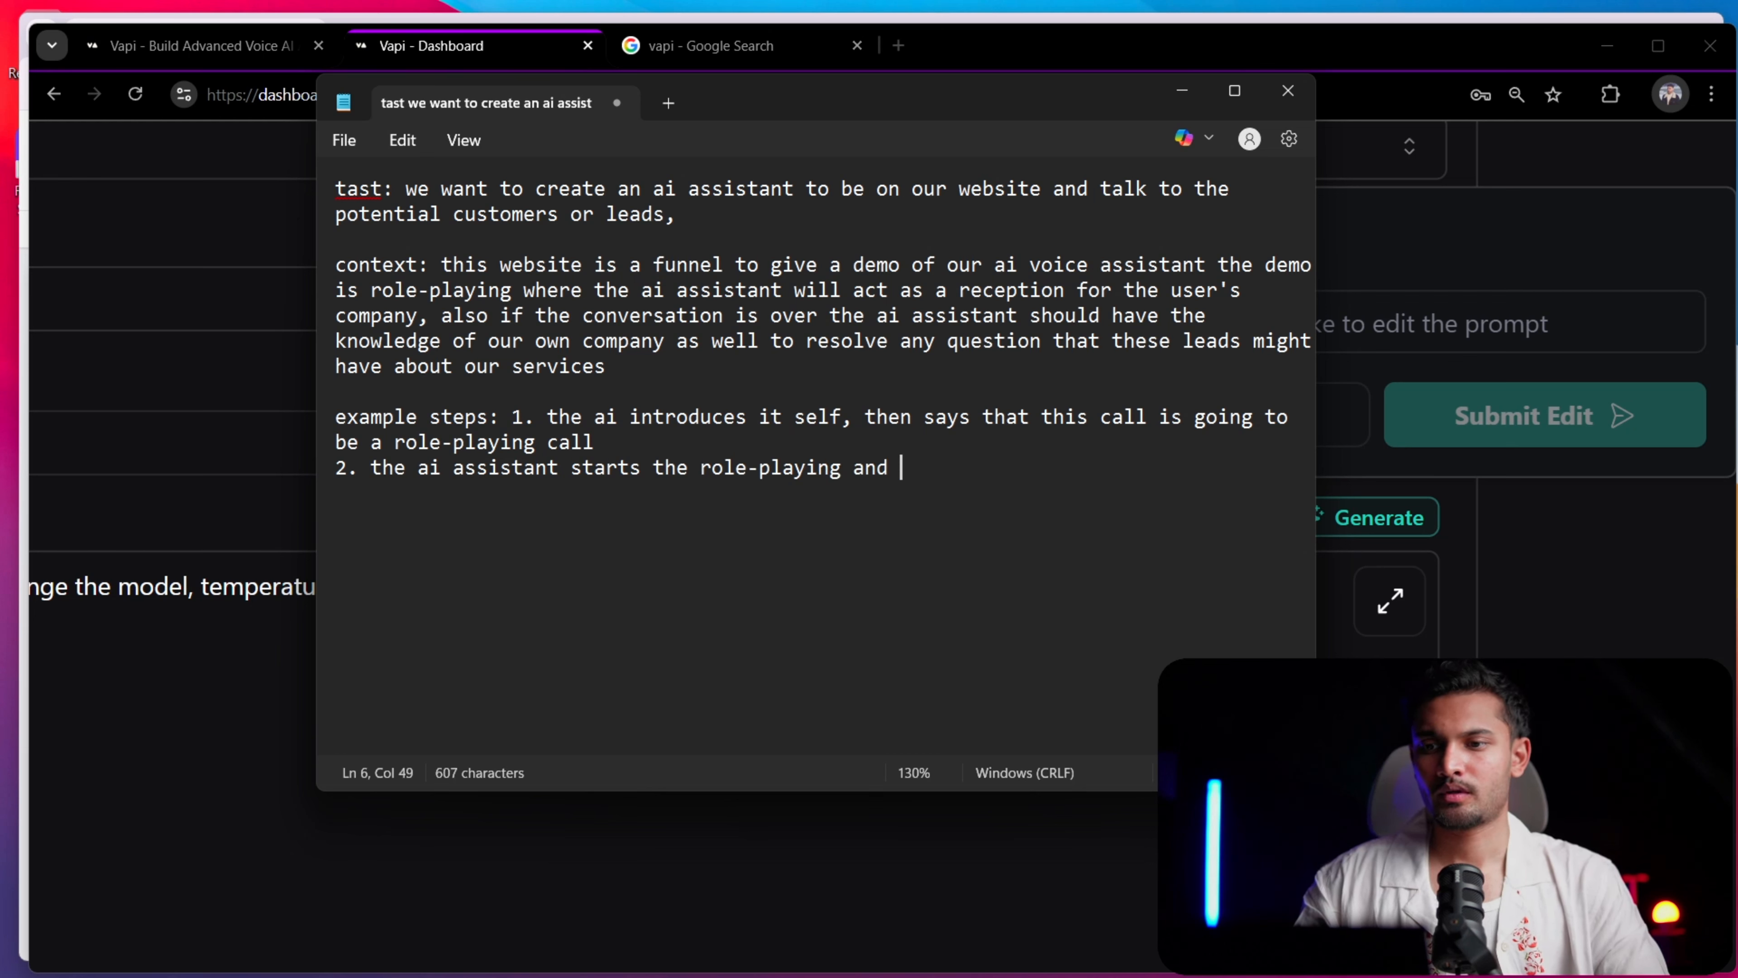
pyautogui.write('then co')
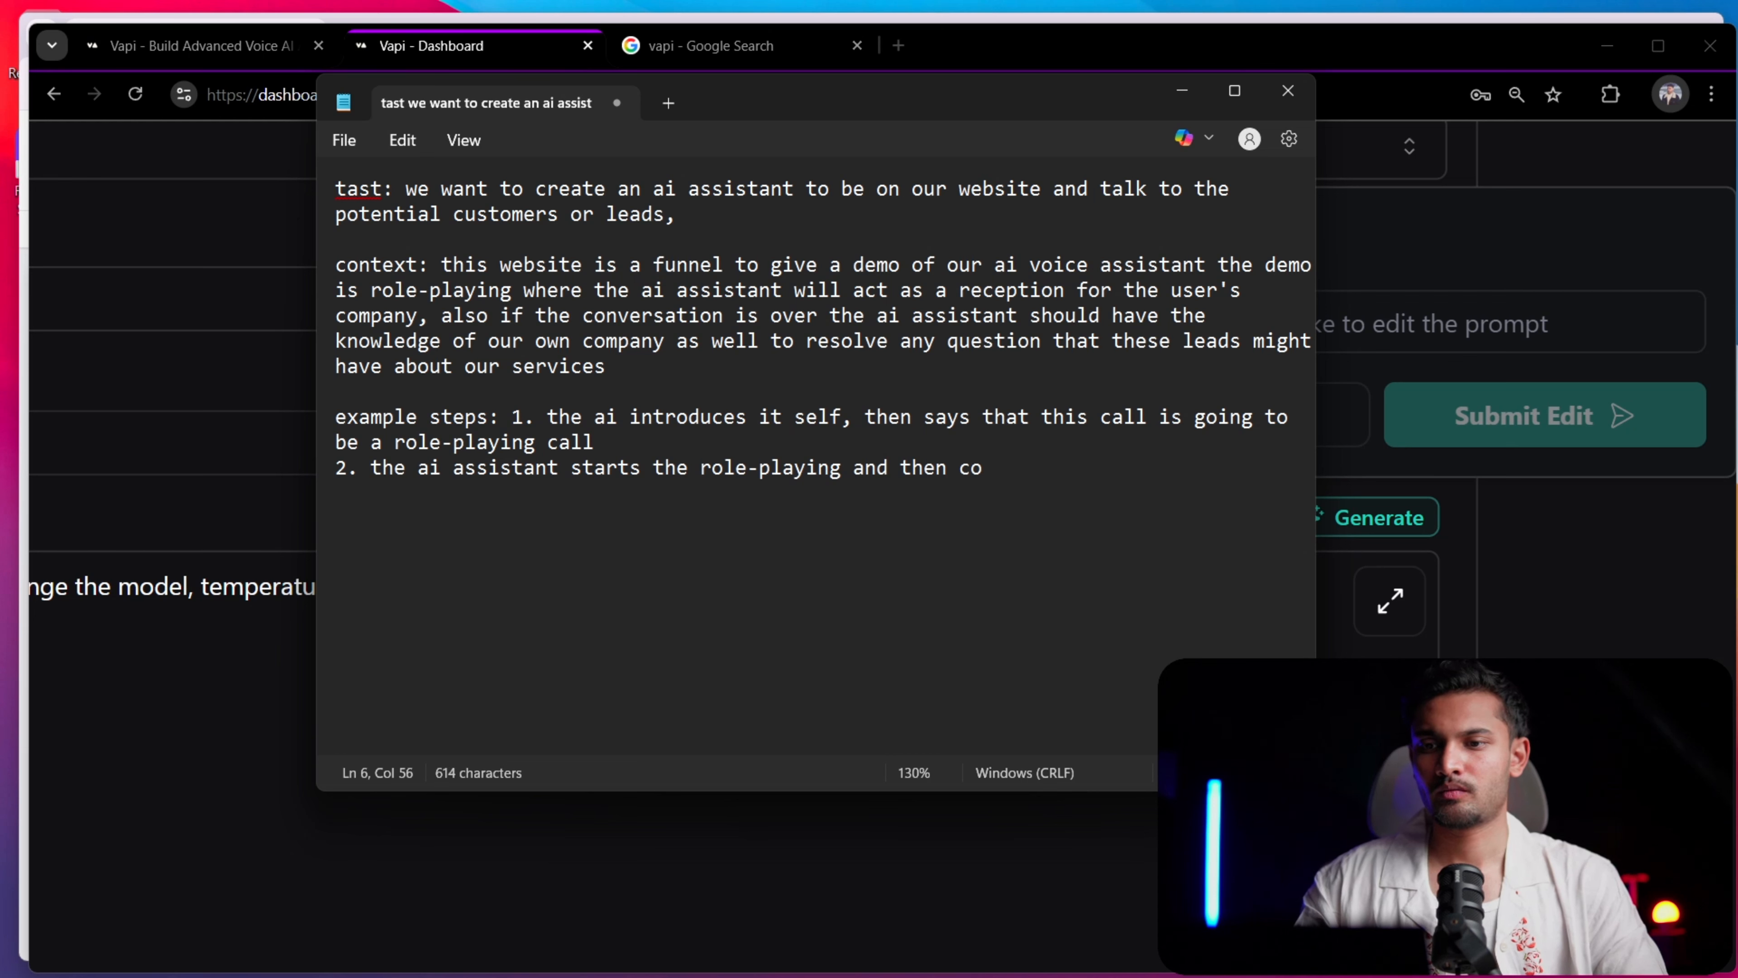
pyautogui.write('ntinues ')
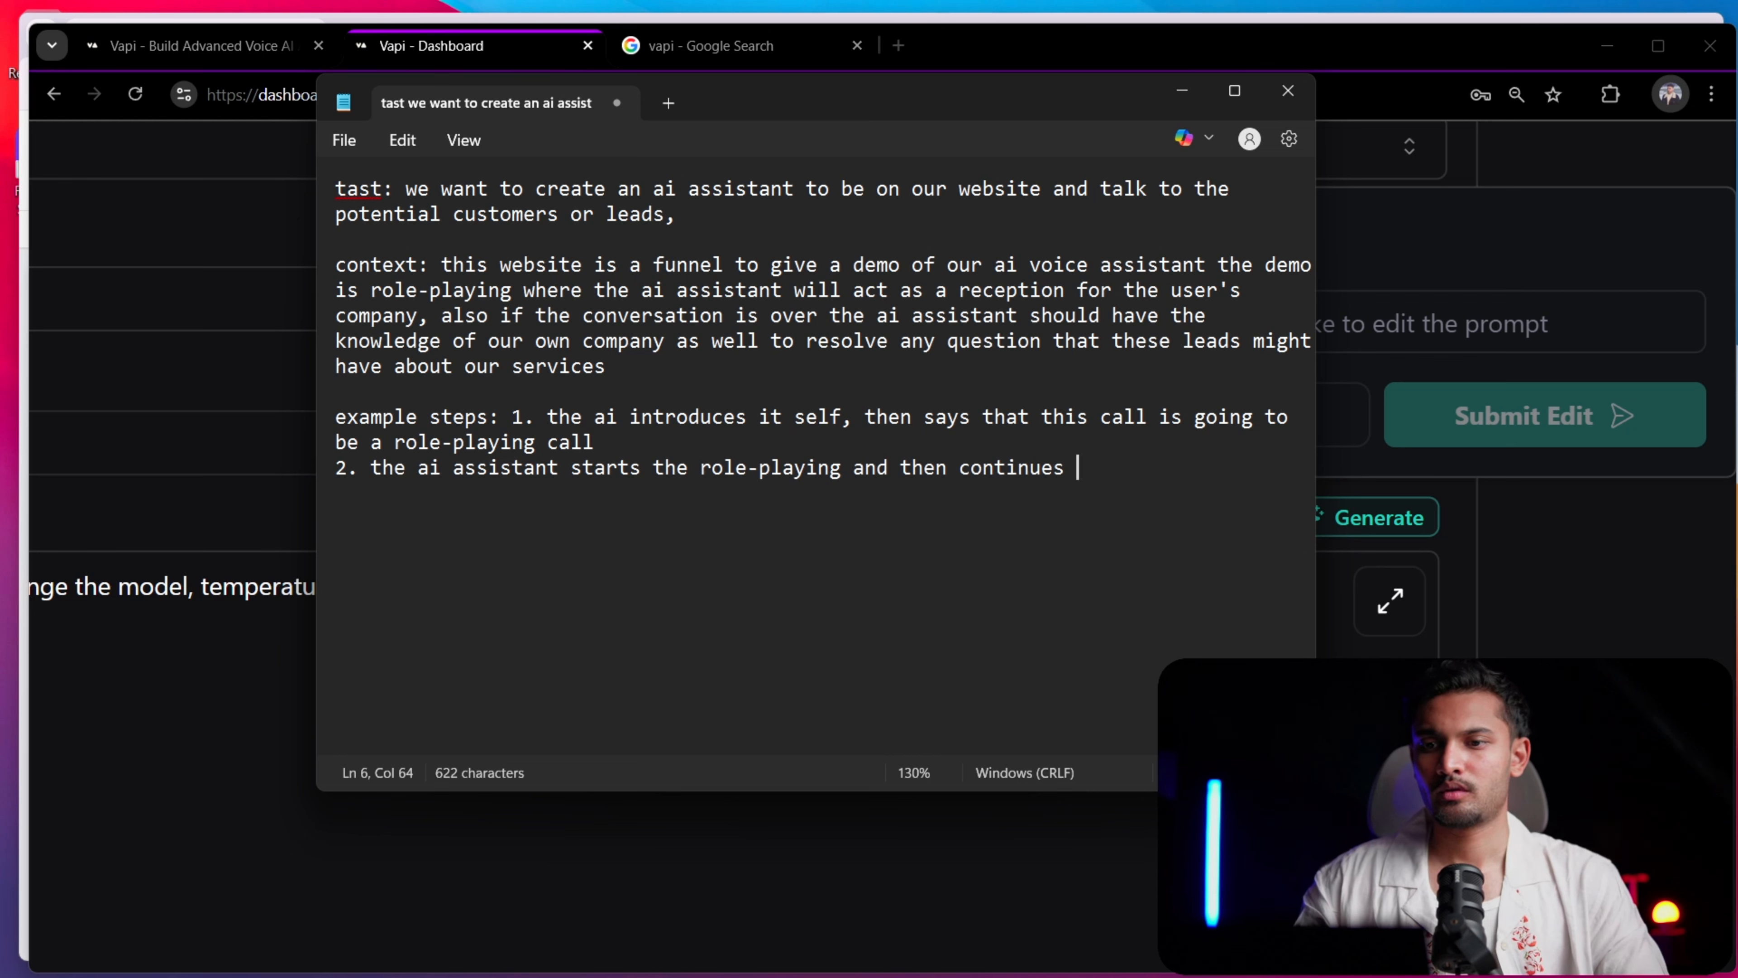
pyautogui.write('based on hte')
# Complete example step 2 so it reads "the ai assistant starts the role-playing and then continues based on the conversation"
pyautogui.press('BackSpace')
pyautogui.press('BackSpace')
pyautogui.press('BackSpace')
pyautogui.press('BackSpace')
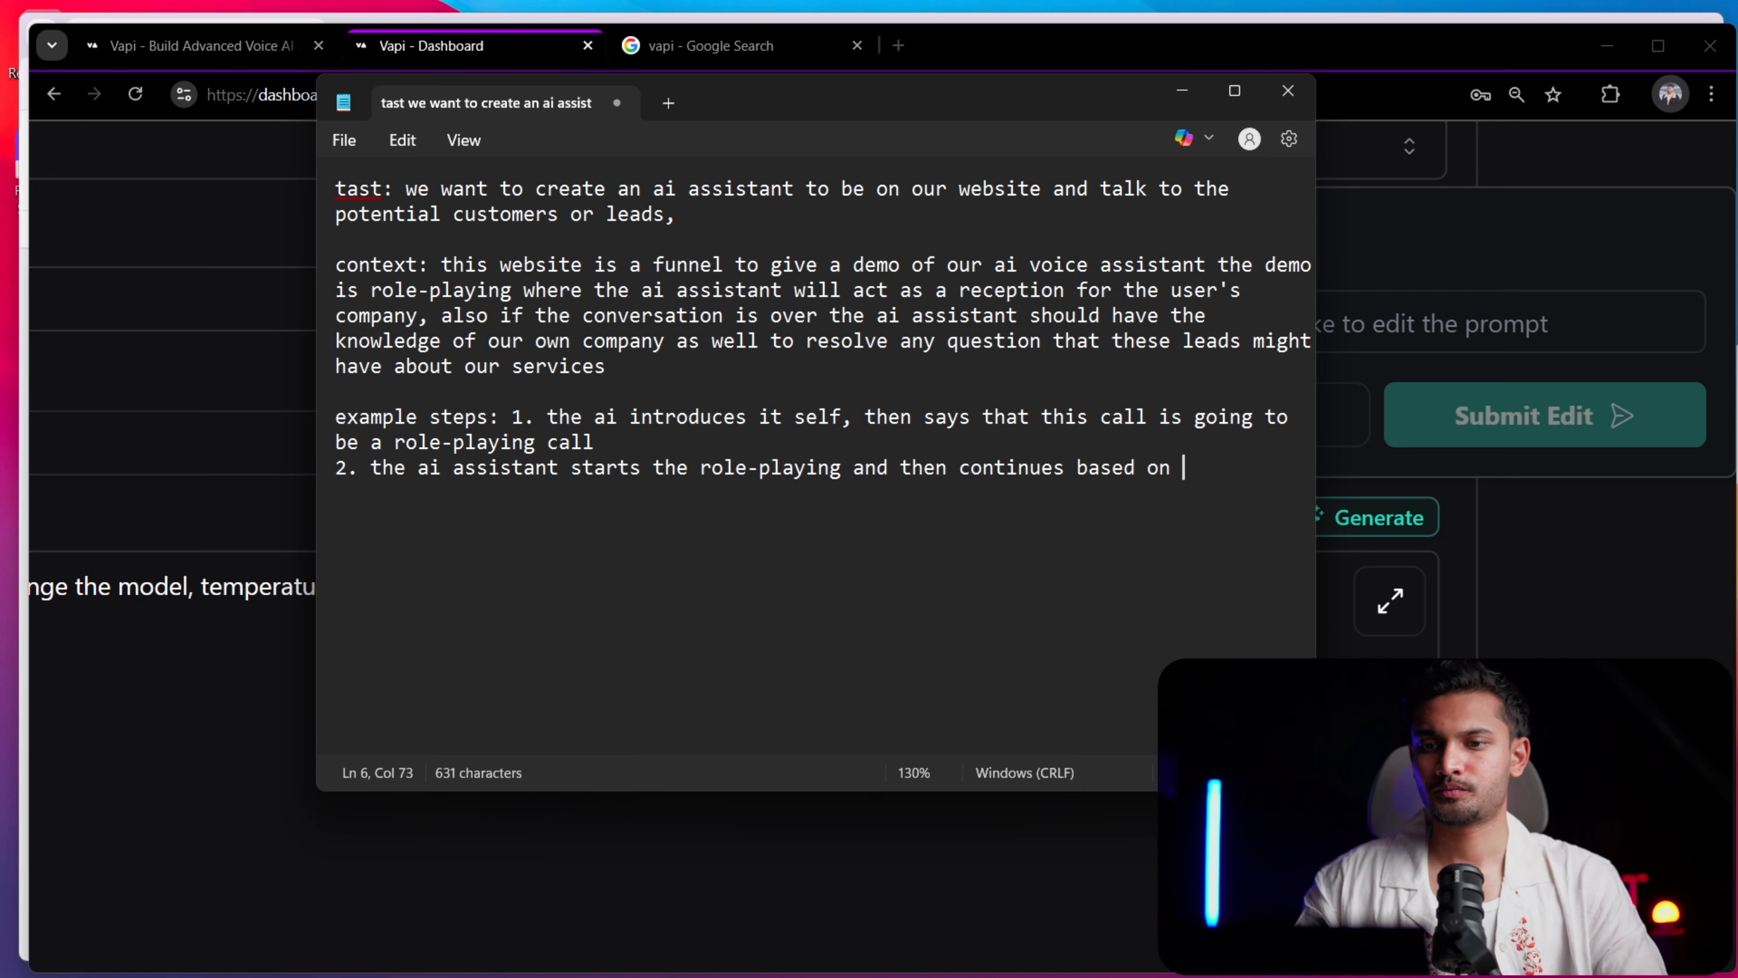
pyautogui.write('the conversati')
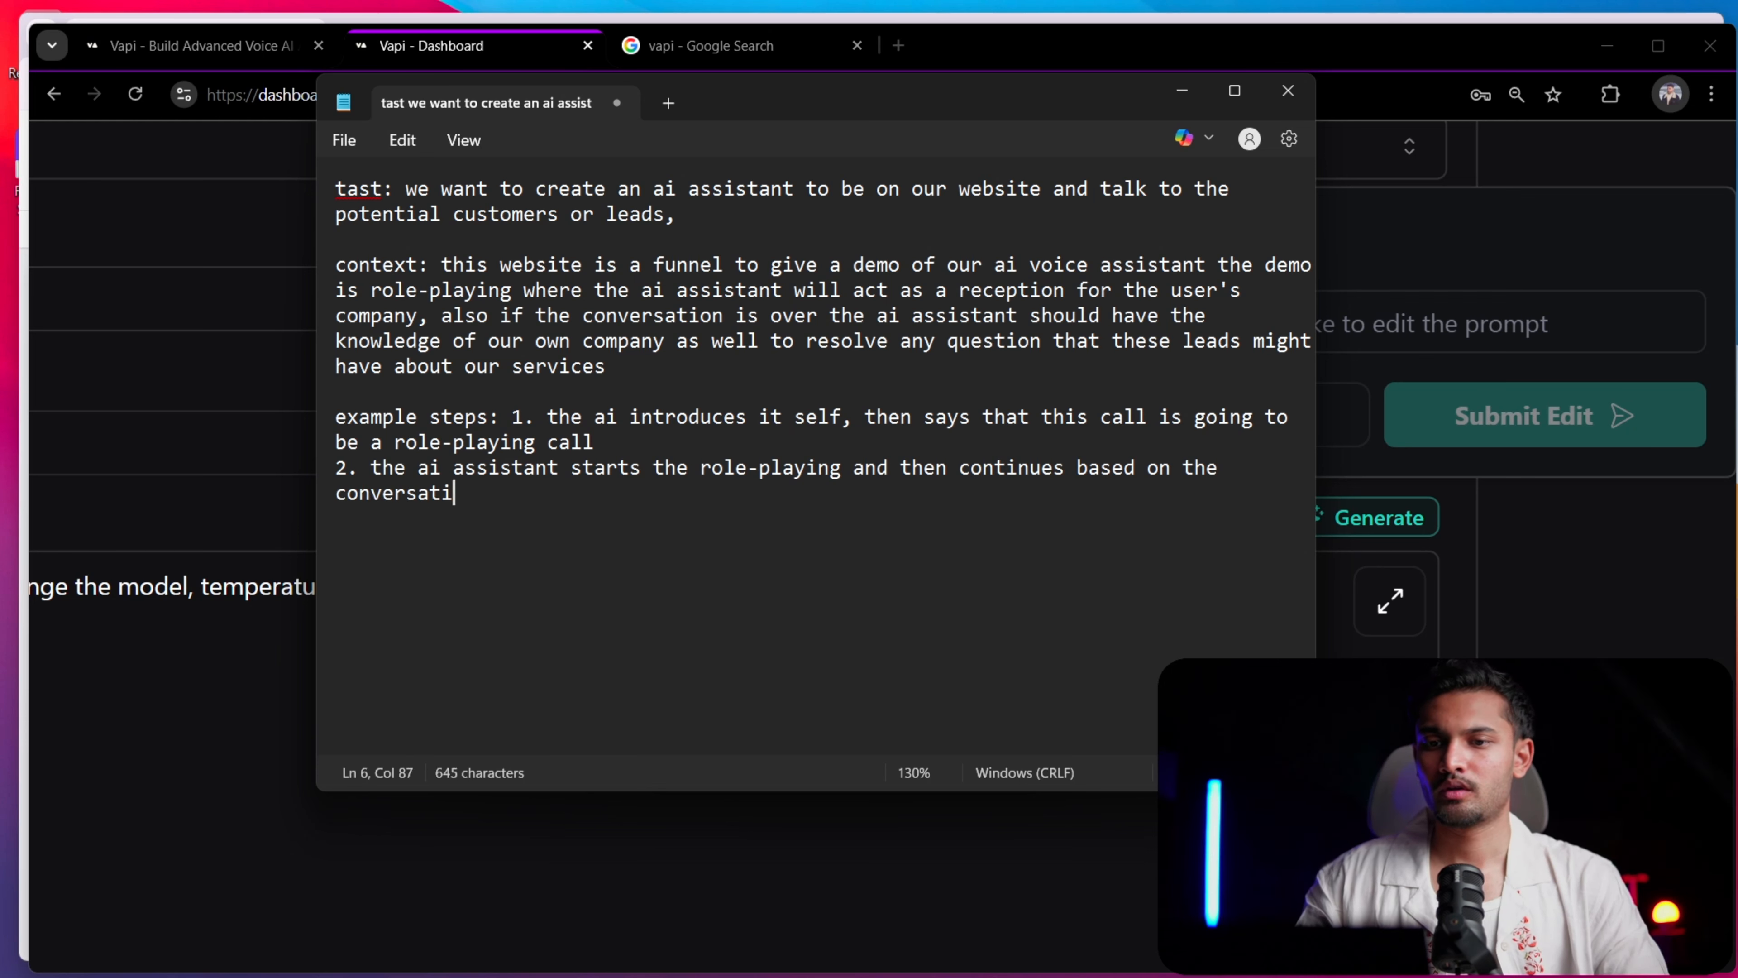
pyautogui.write('on ')
pyautogui.write('3.')
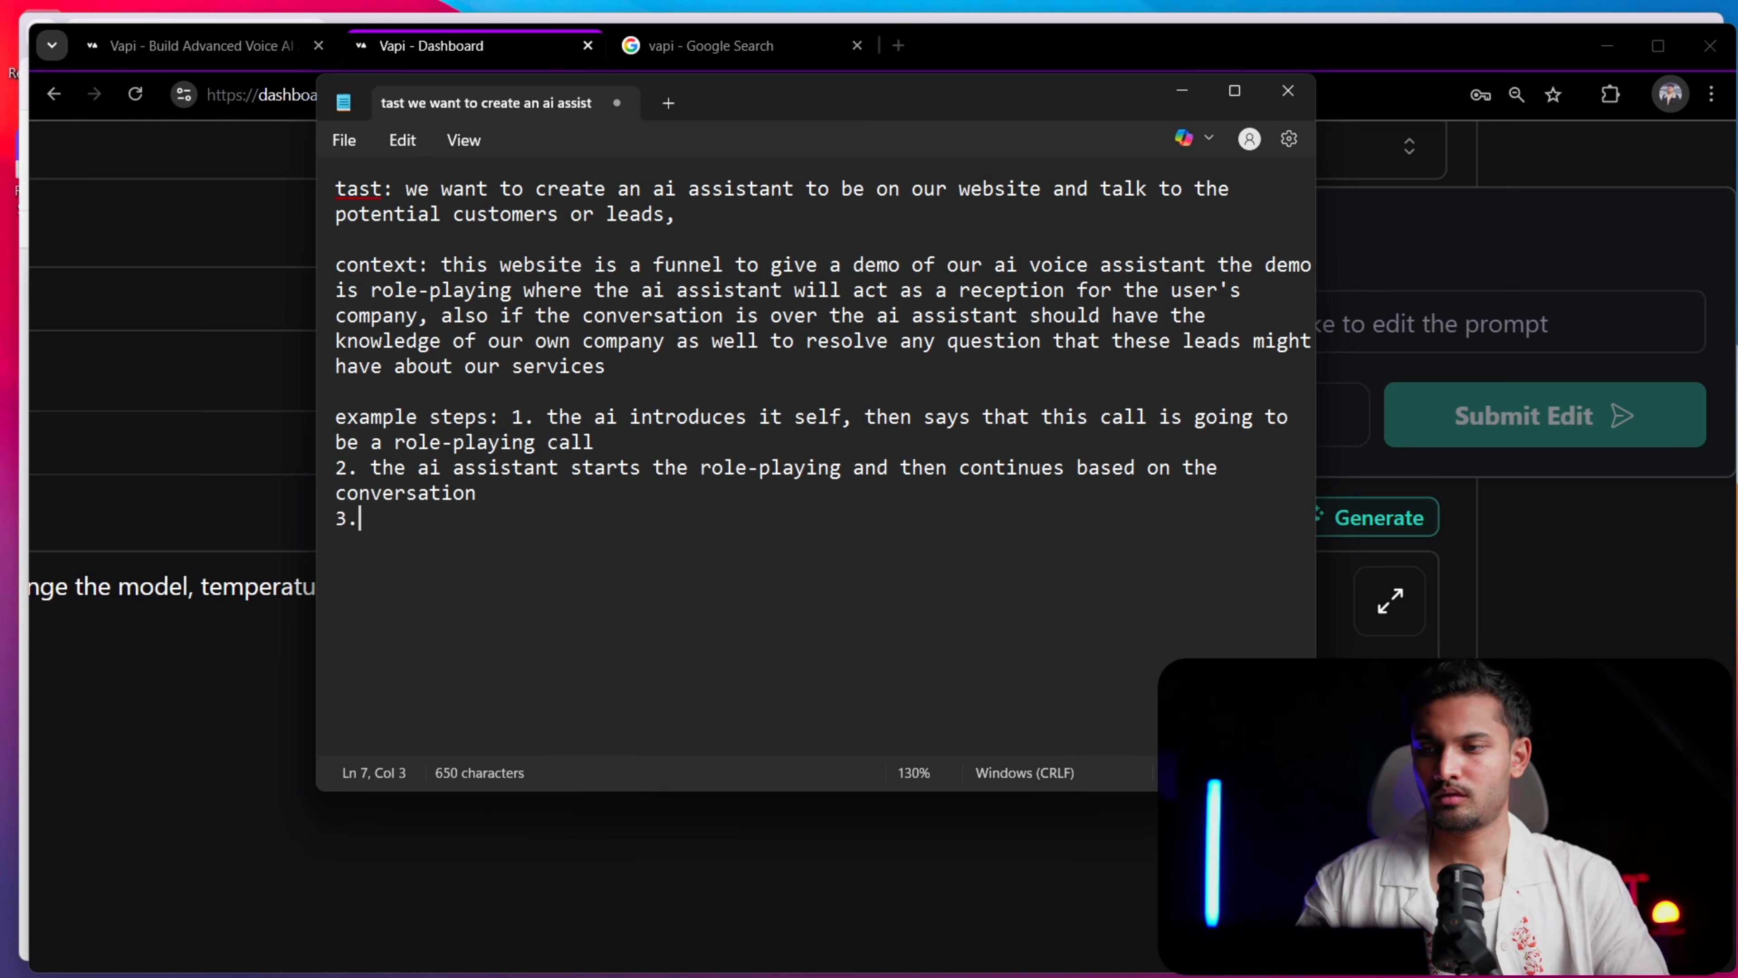
pyautogui.write(' and then ')
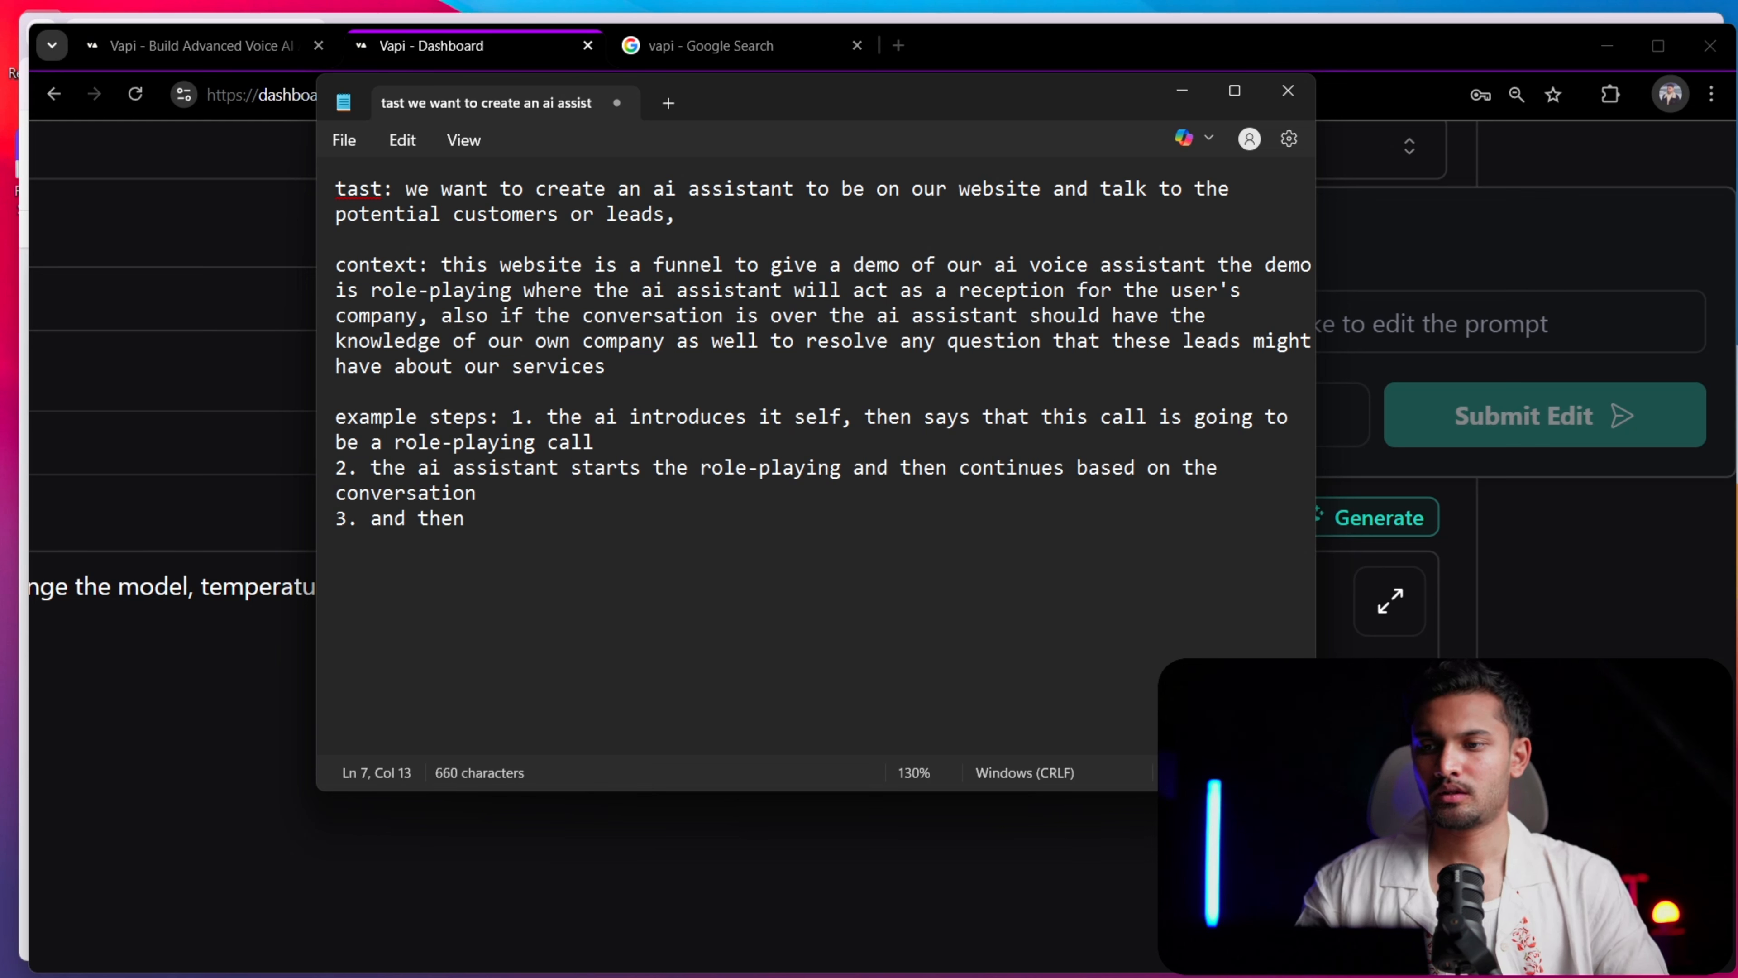
pyautogui.write('end the call ')
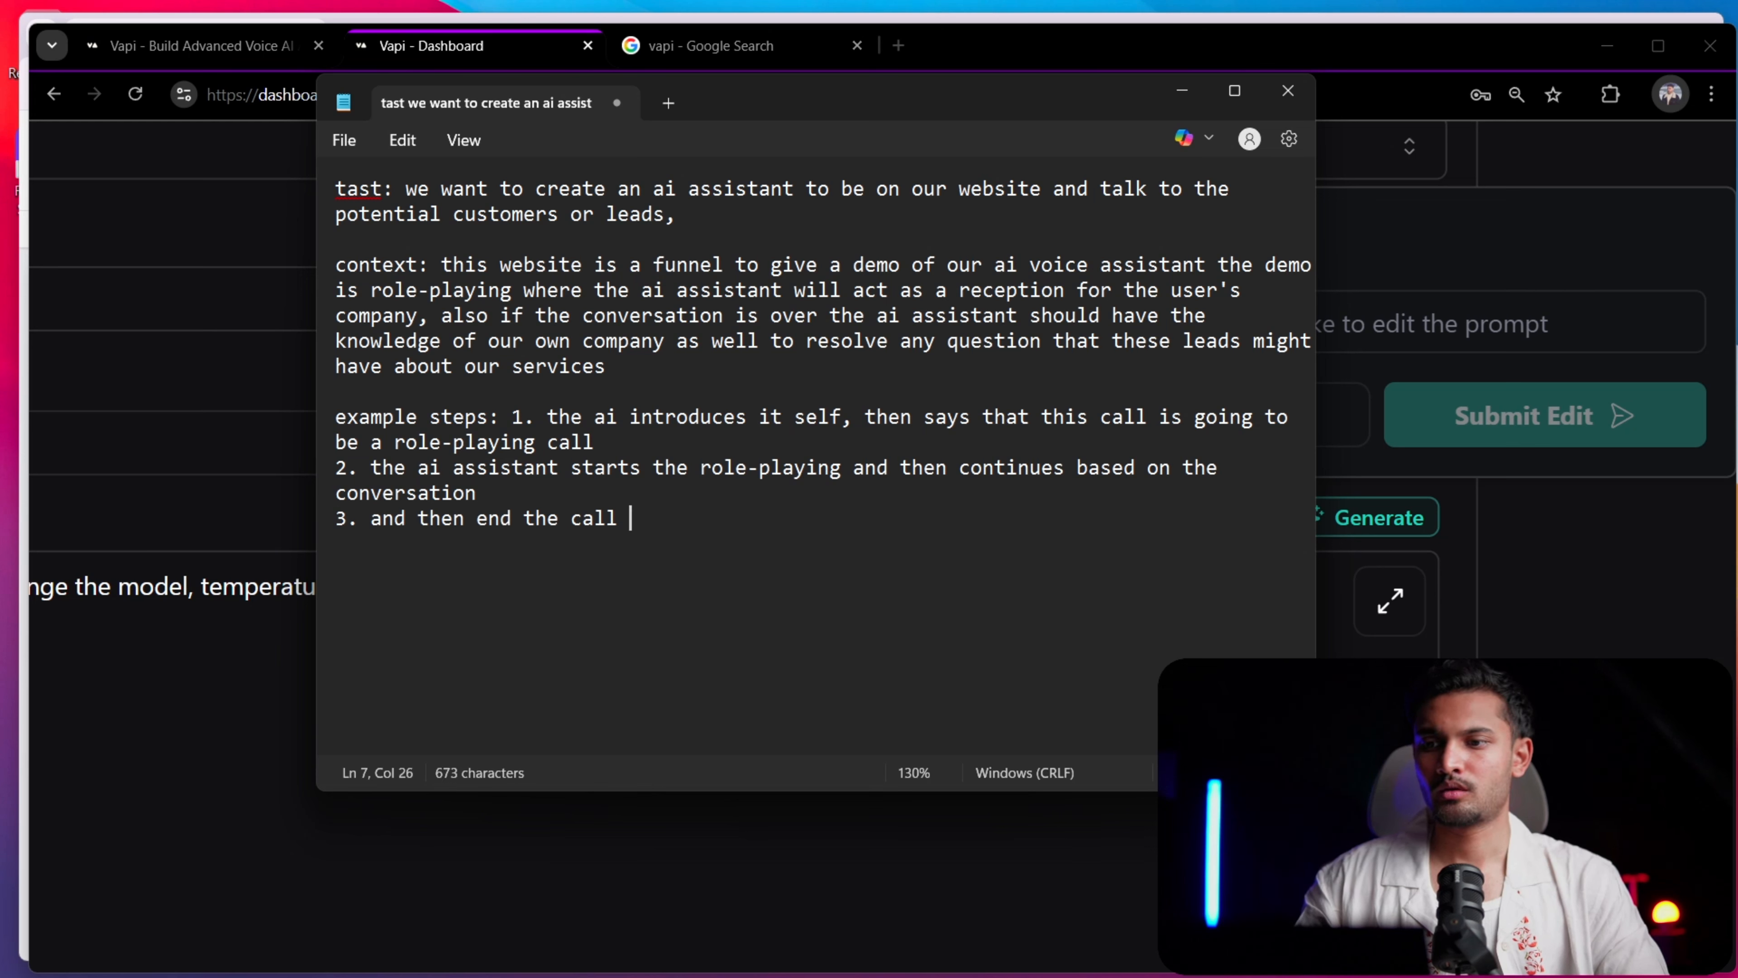
pyautogui.write('pol')
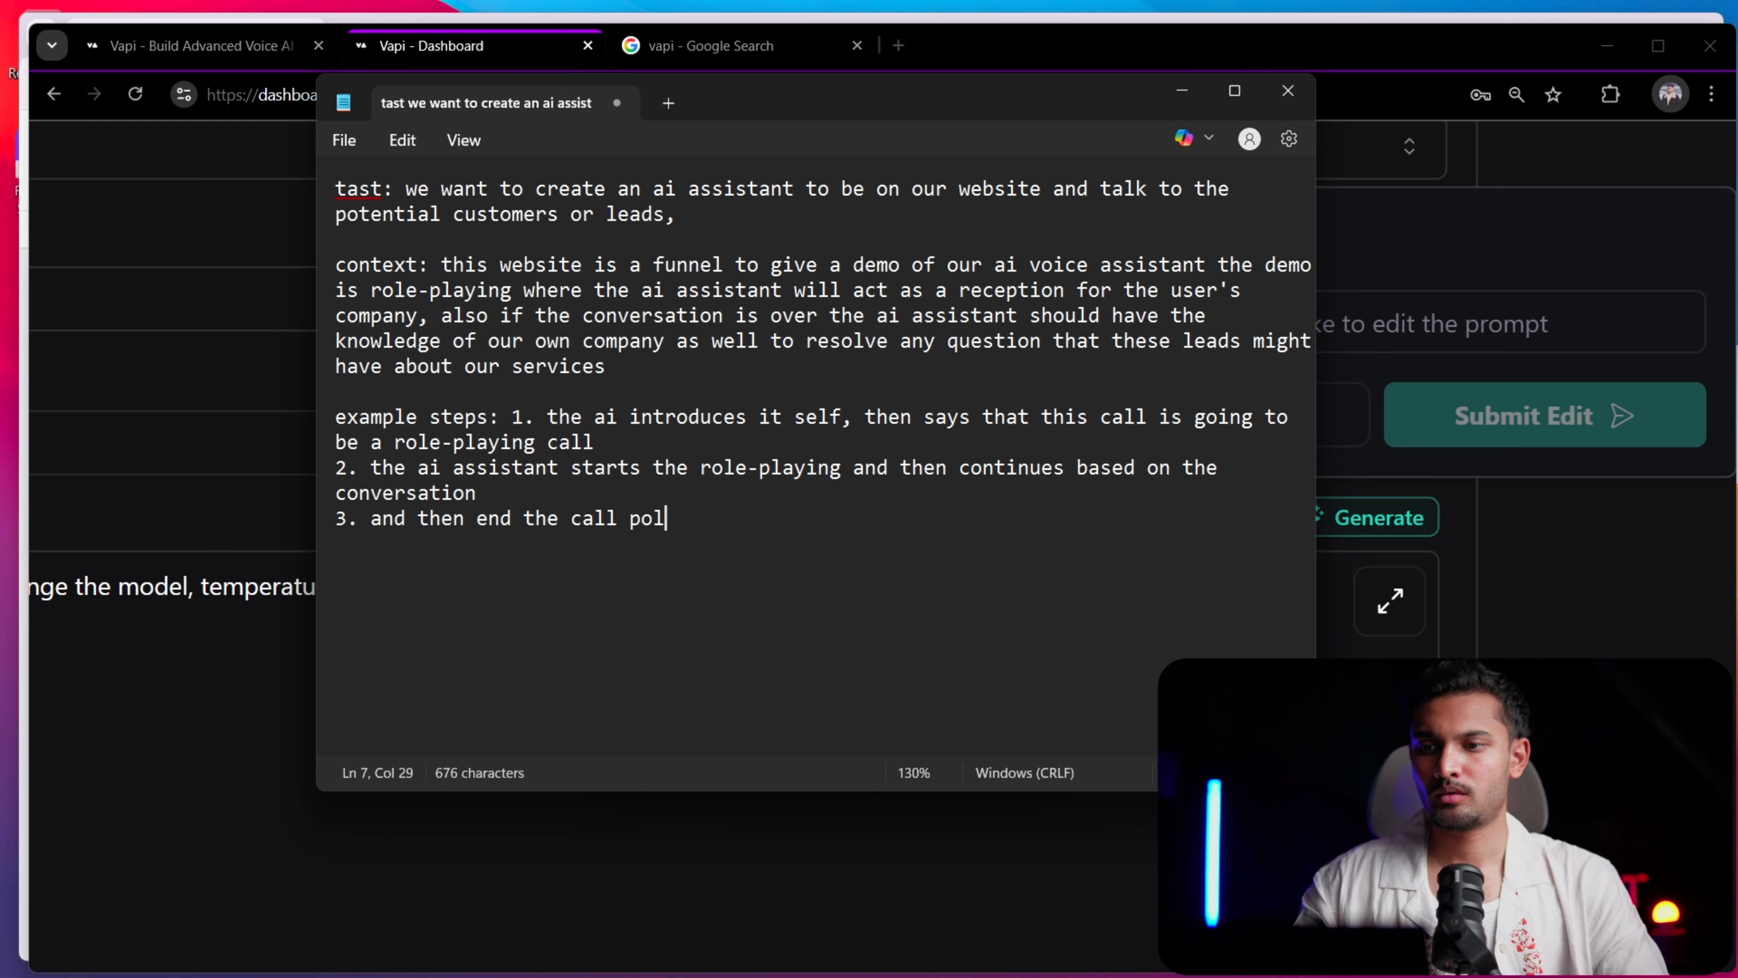
pyautogui.write('i')
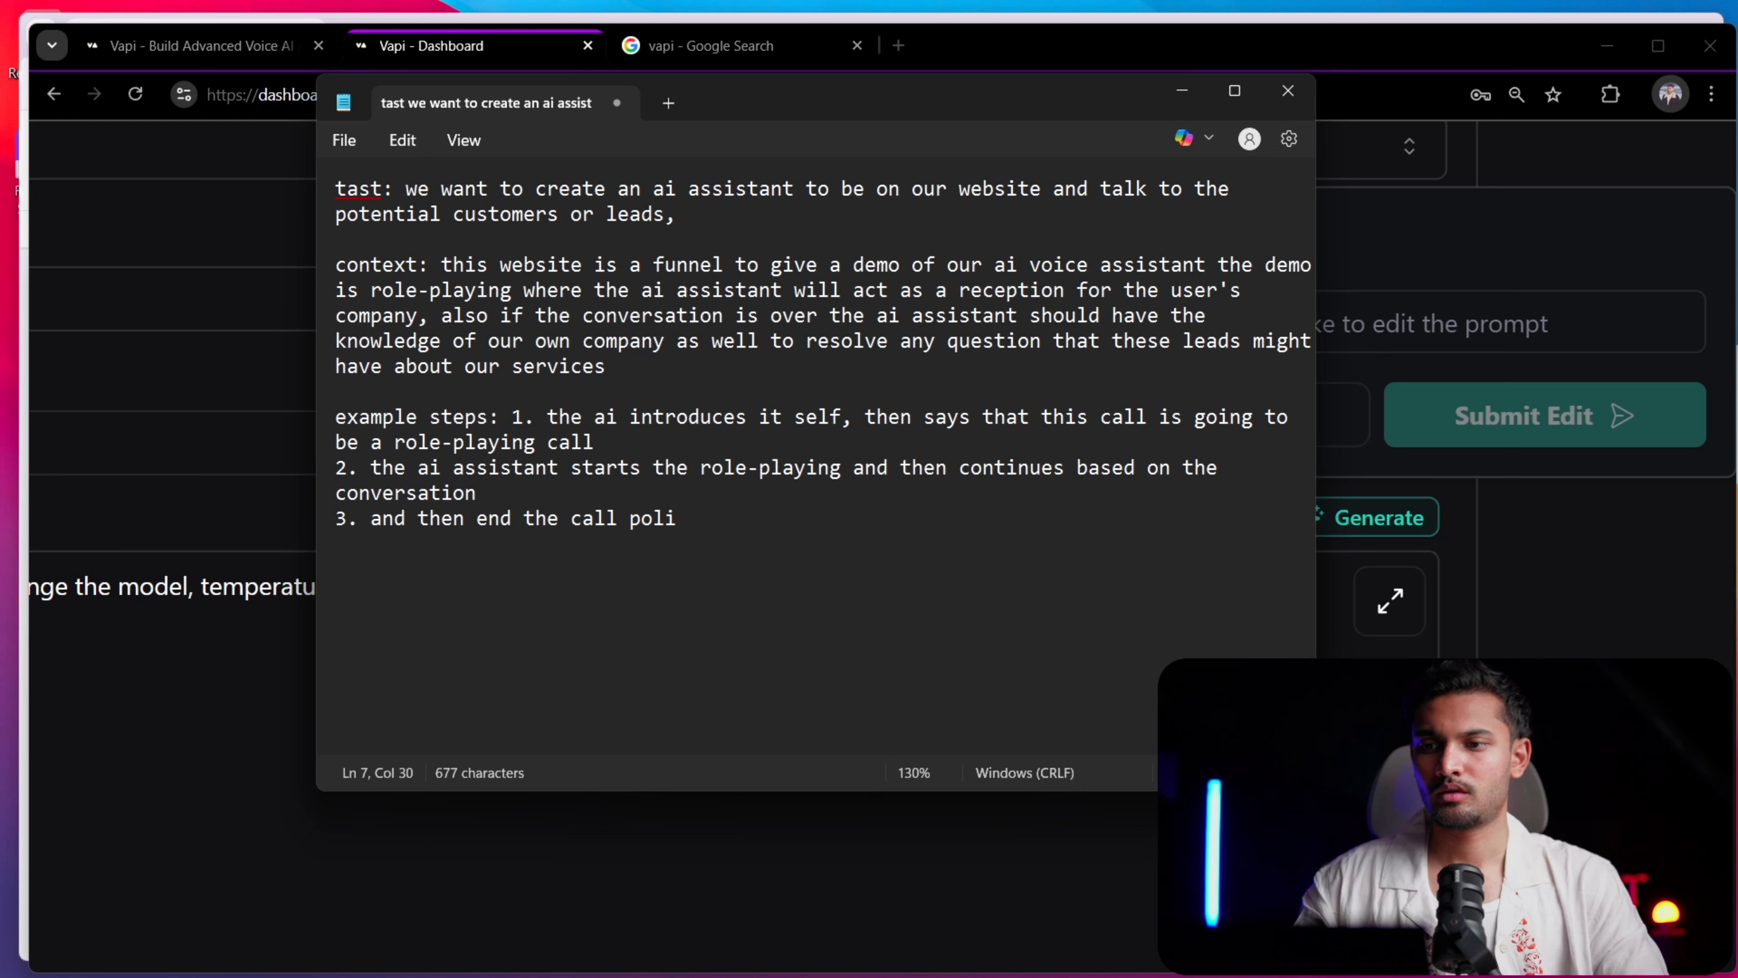
pyautogui.write('ght')
# Add a third example step on a new line reading "3. and then end the call politely"
pyautogui.press('BackSpace')
pyautogui.press('BackSpace')
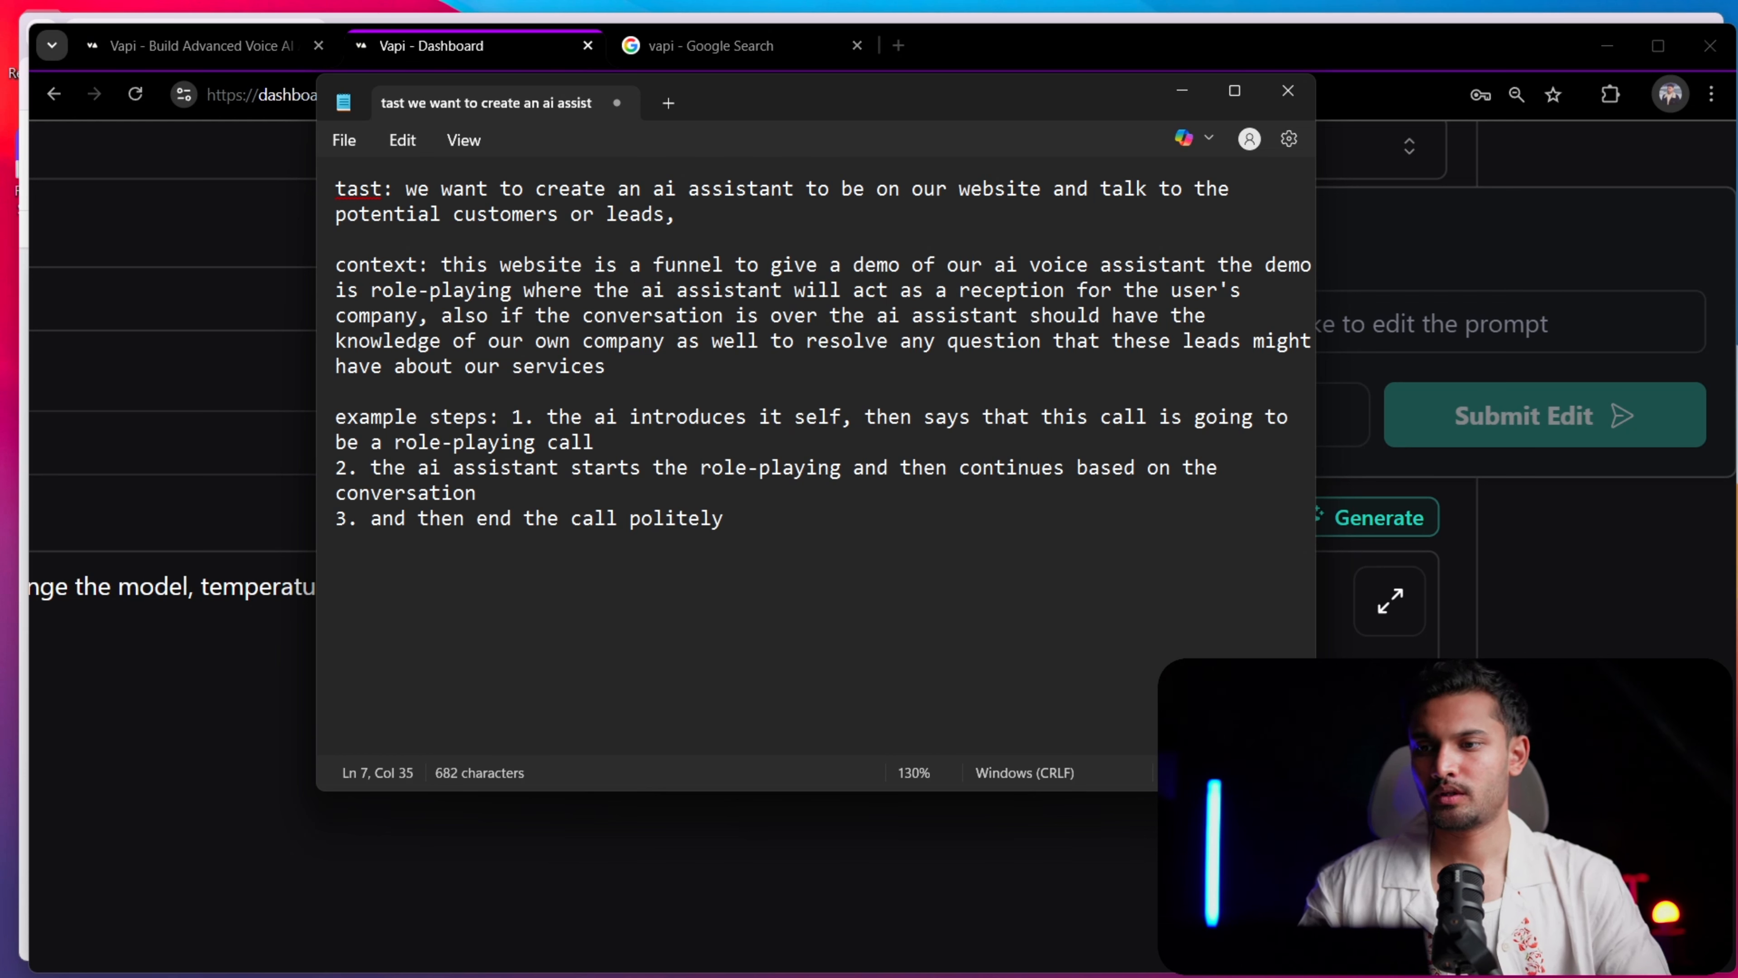
# Extend example step 1 with ", where the ai will be a receptionist on behalf of the lead's or user's company"
pyautogui.press('Up')
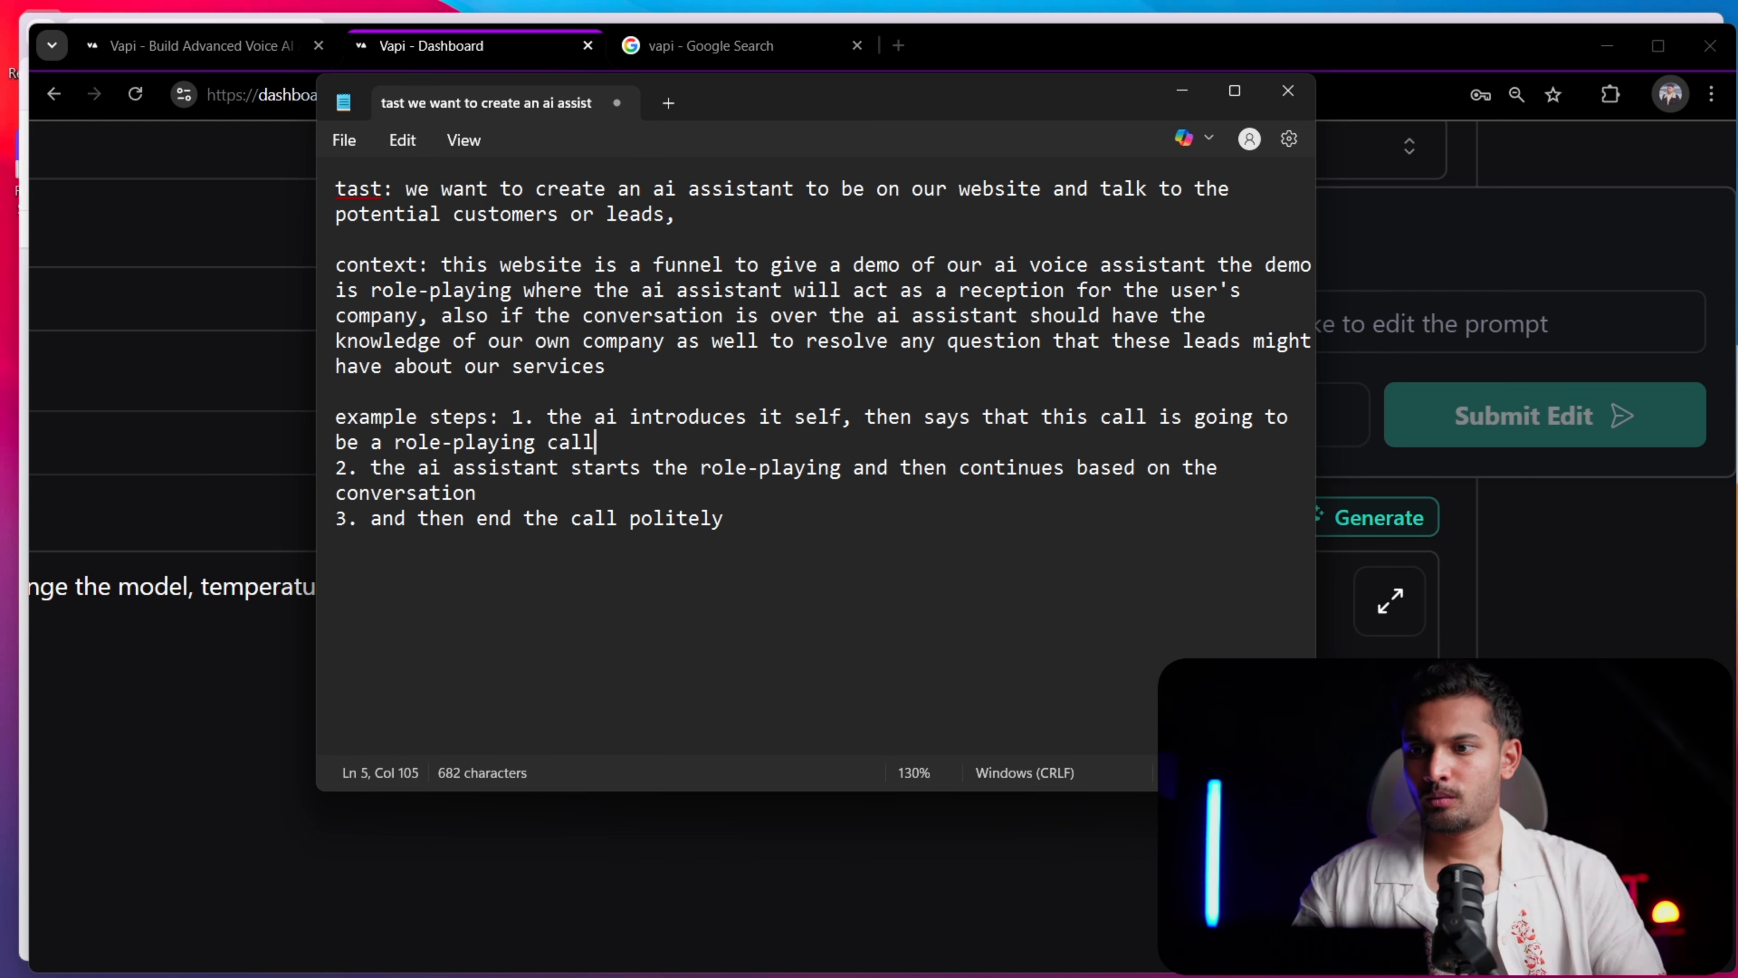
pyautogui.write(', where the a')
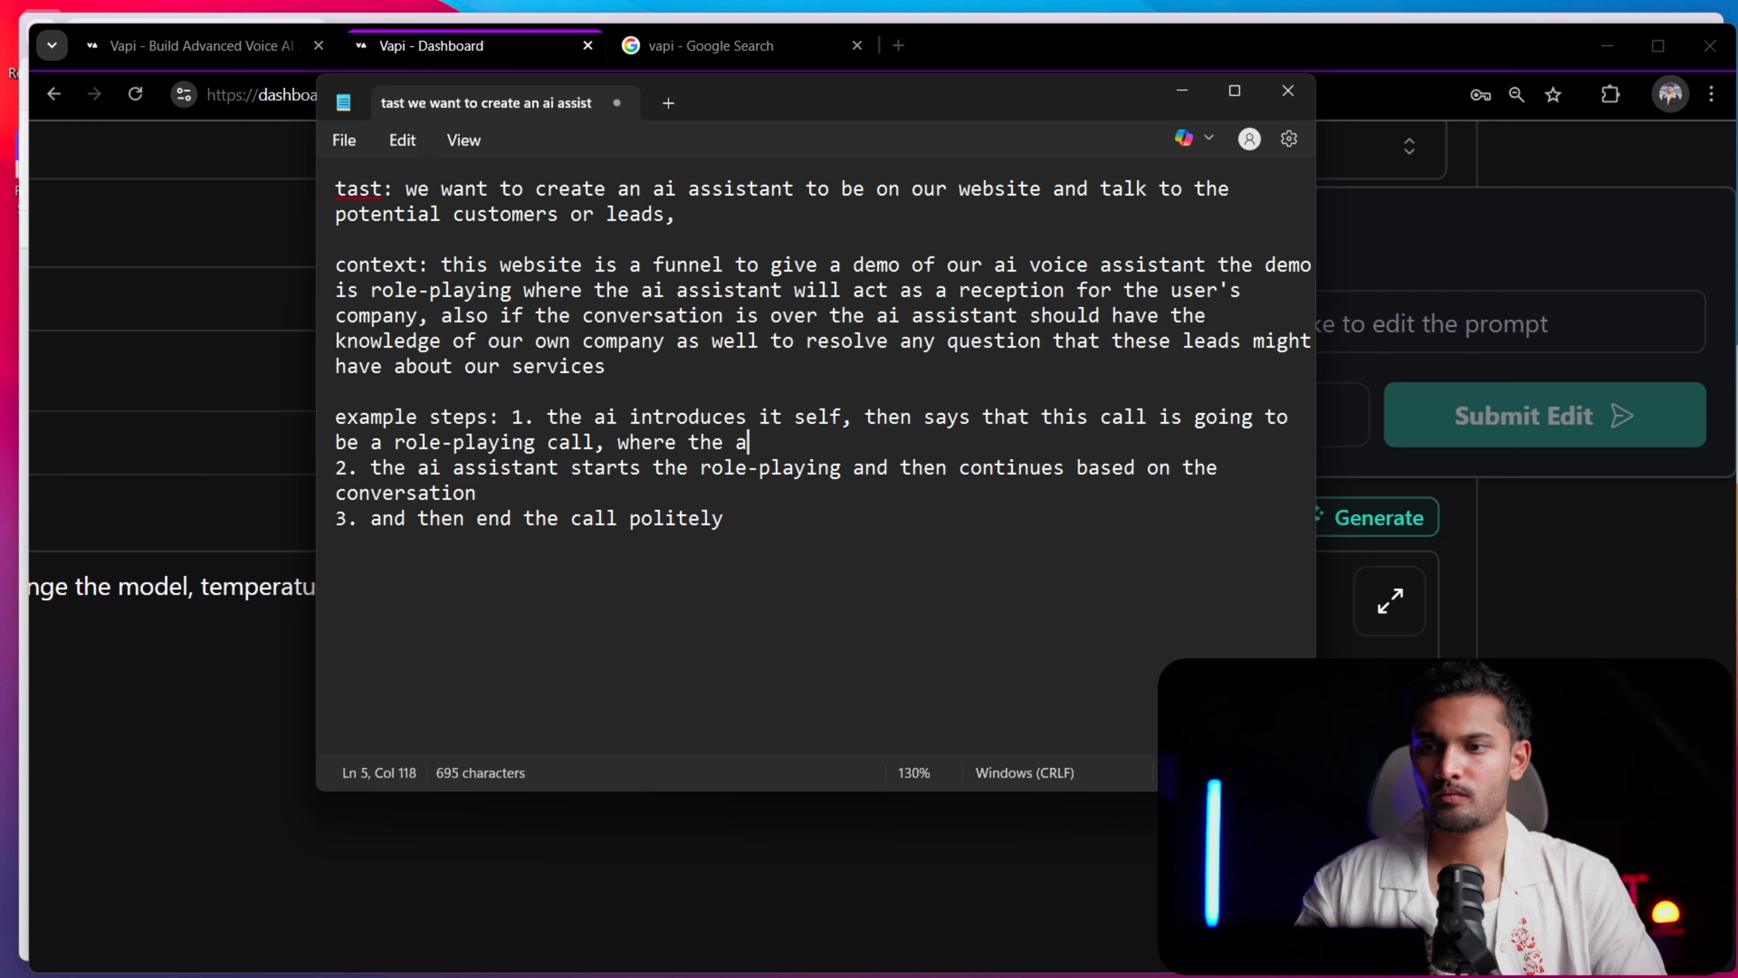
pyautogui.write('i will')
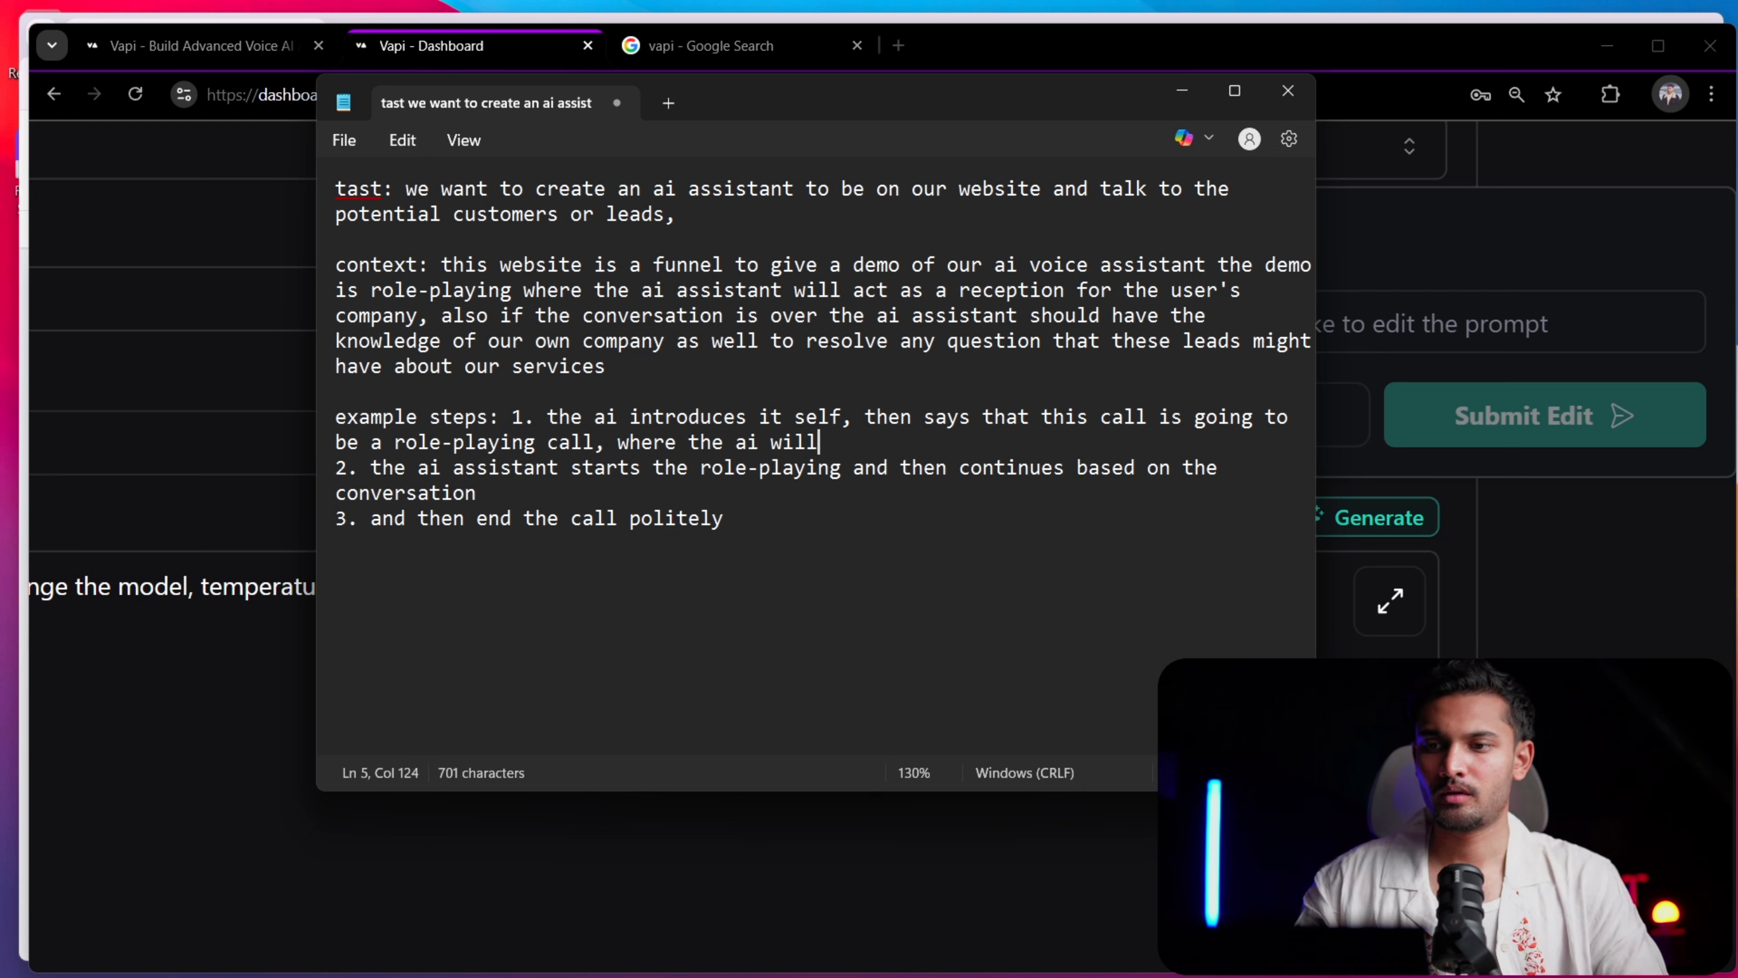
pyautogui.write(' be a receptions')
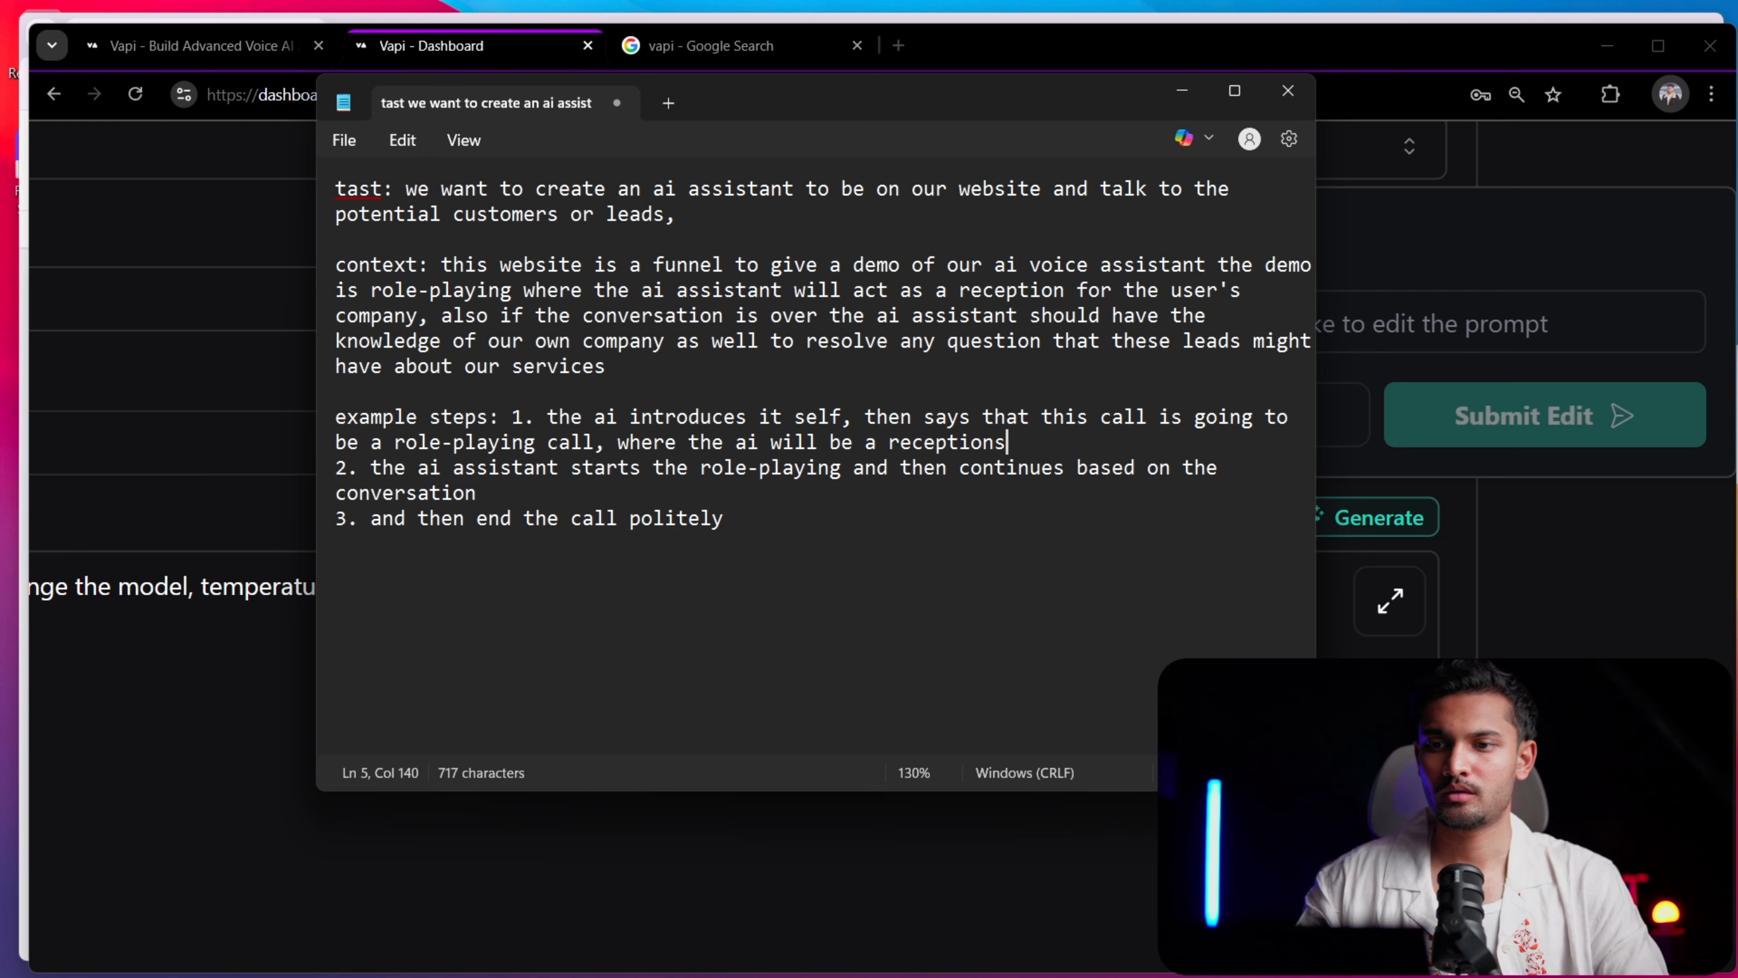
pyautogui.press('BackSpace')
pyautogui.write('ist o')
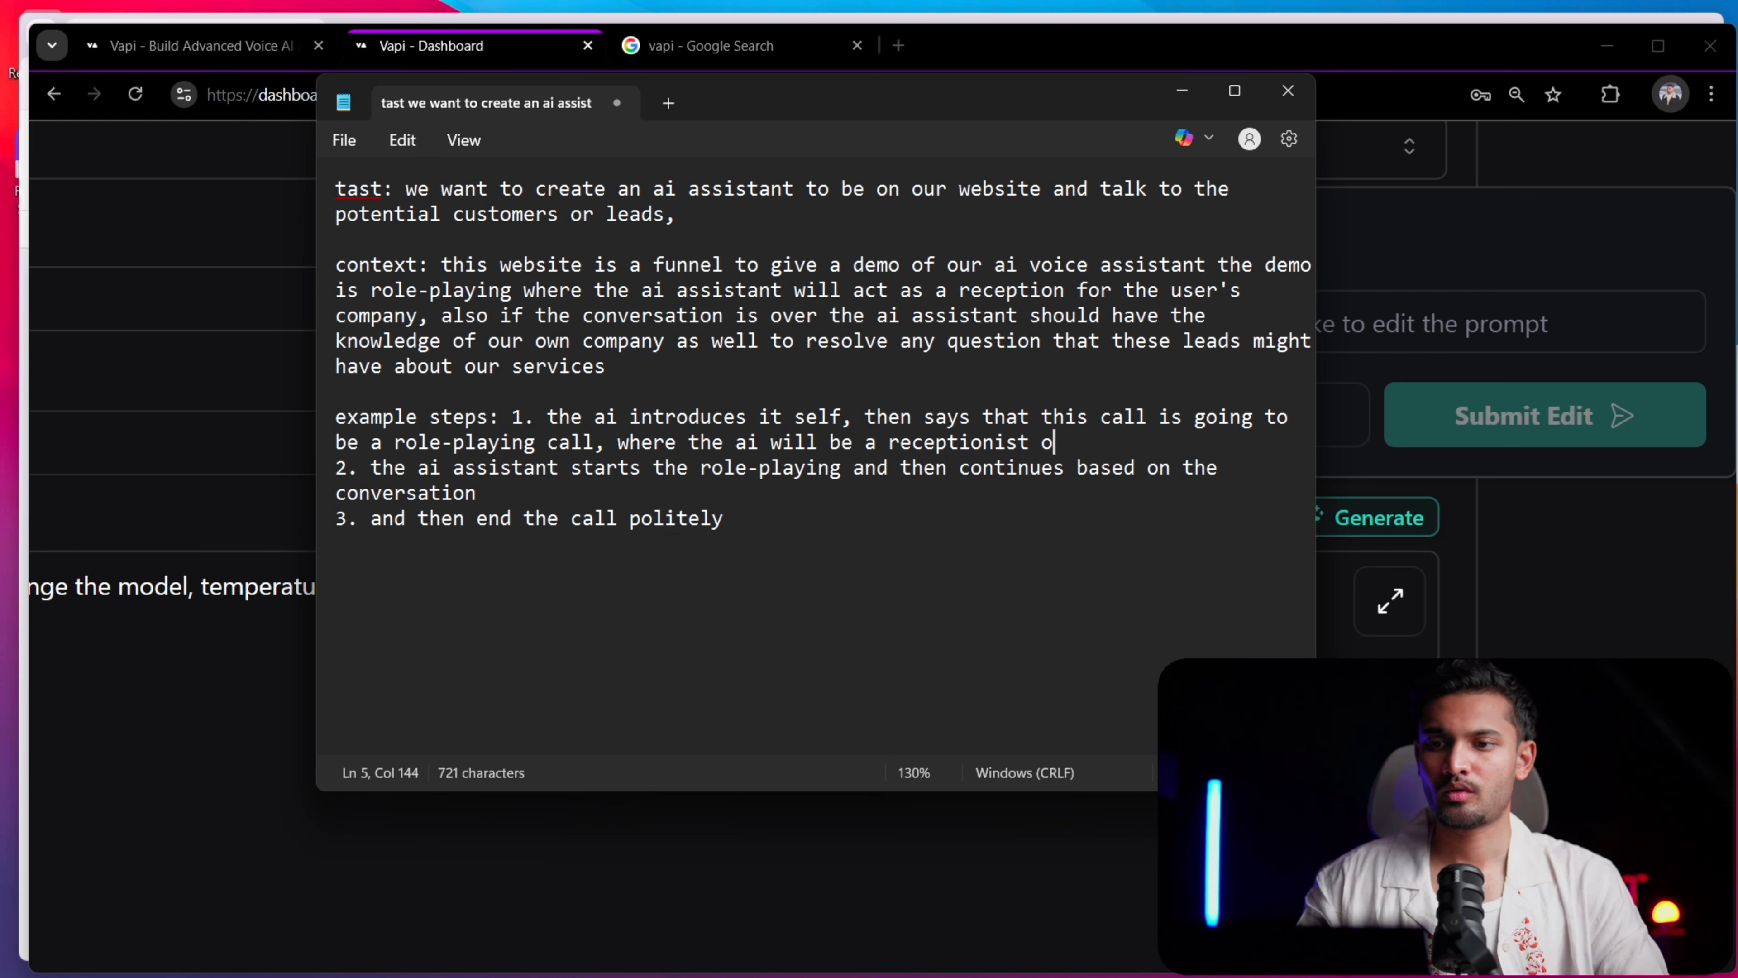
pyautogui.write('n behalf of ')
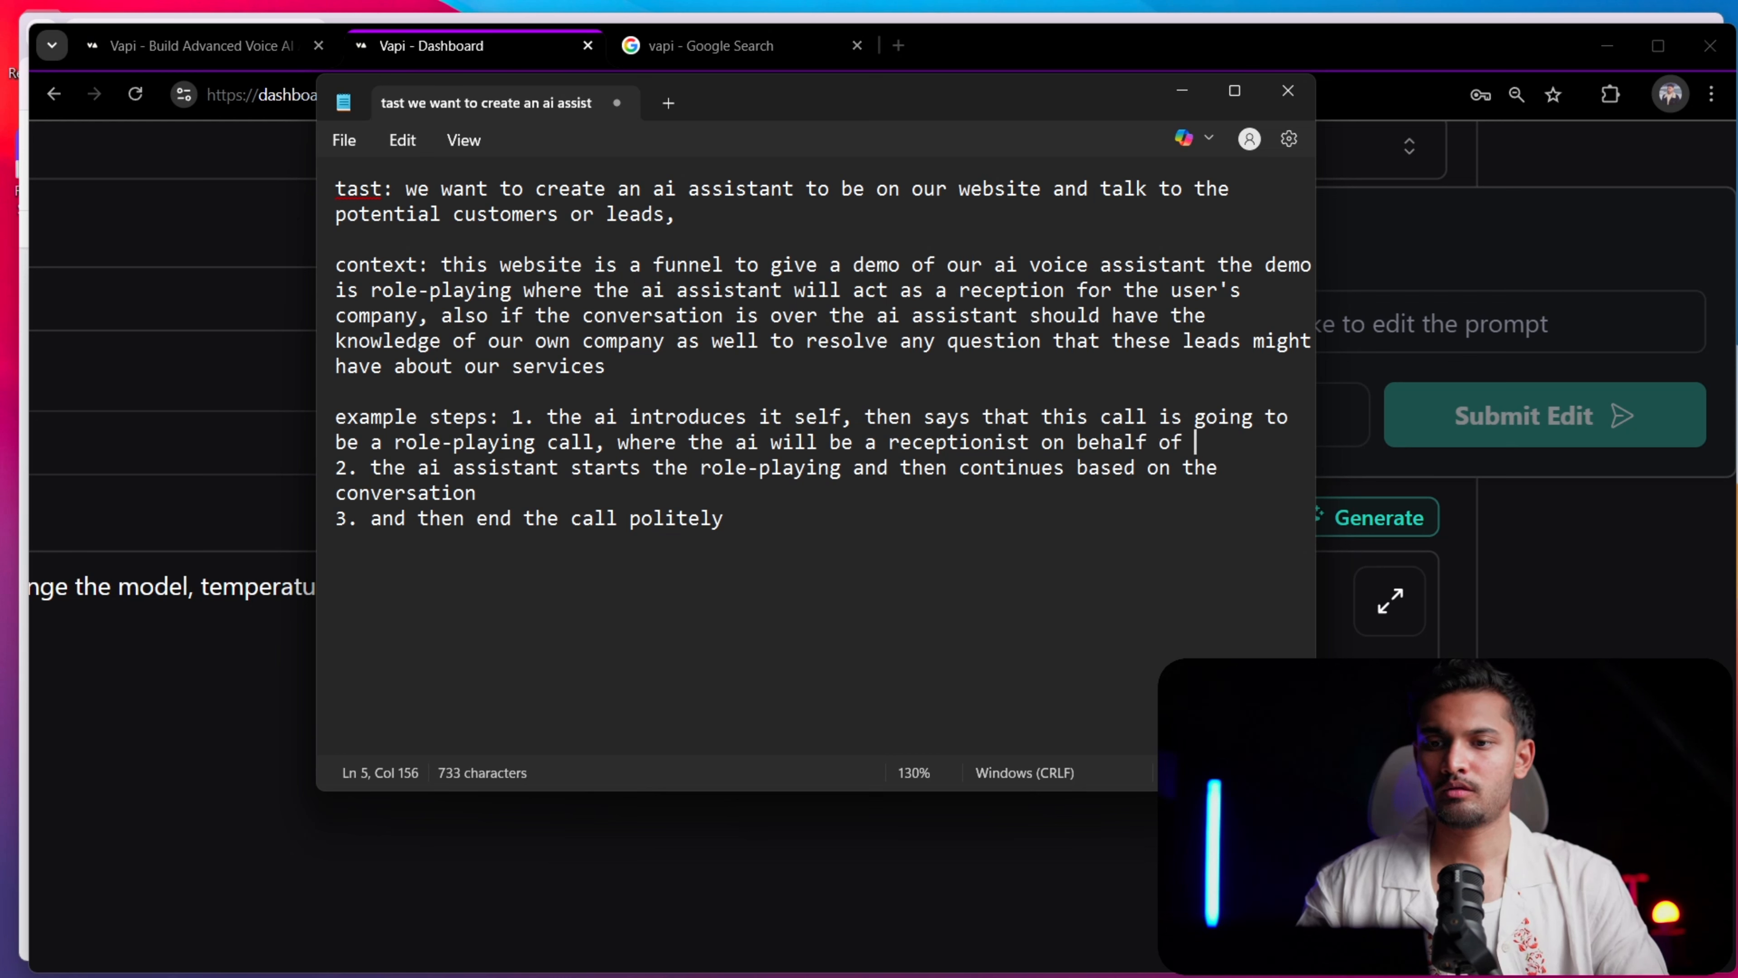
pyautogui.write('the leads')
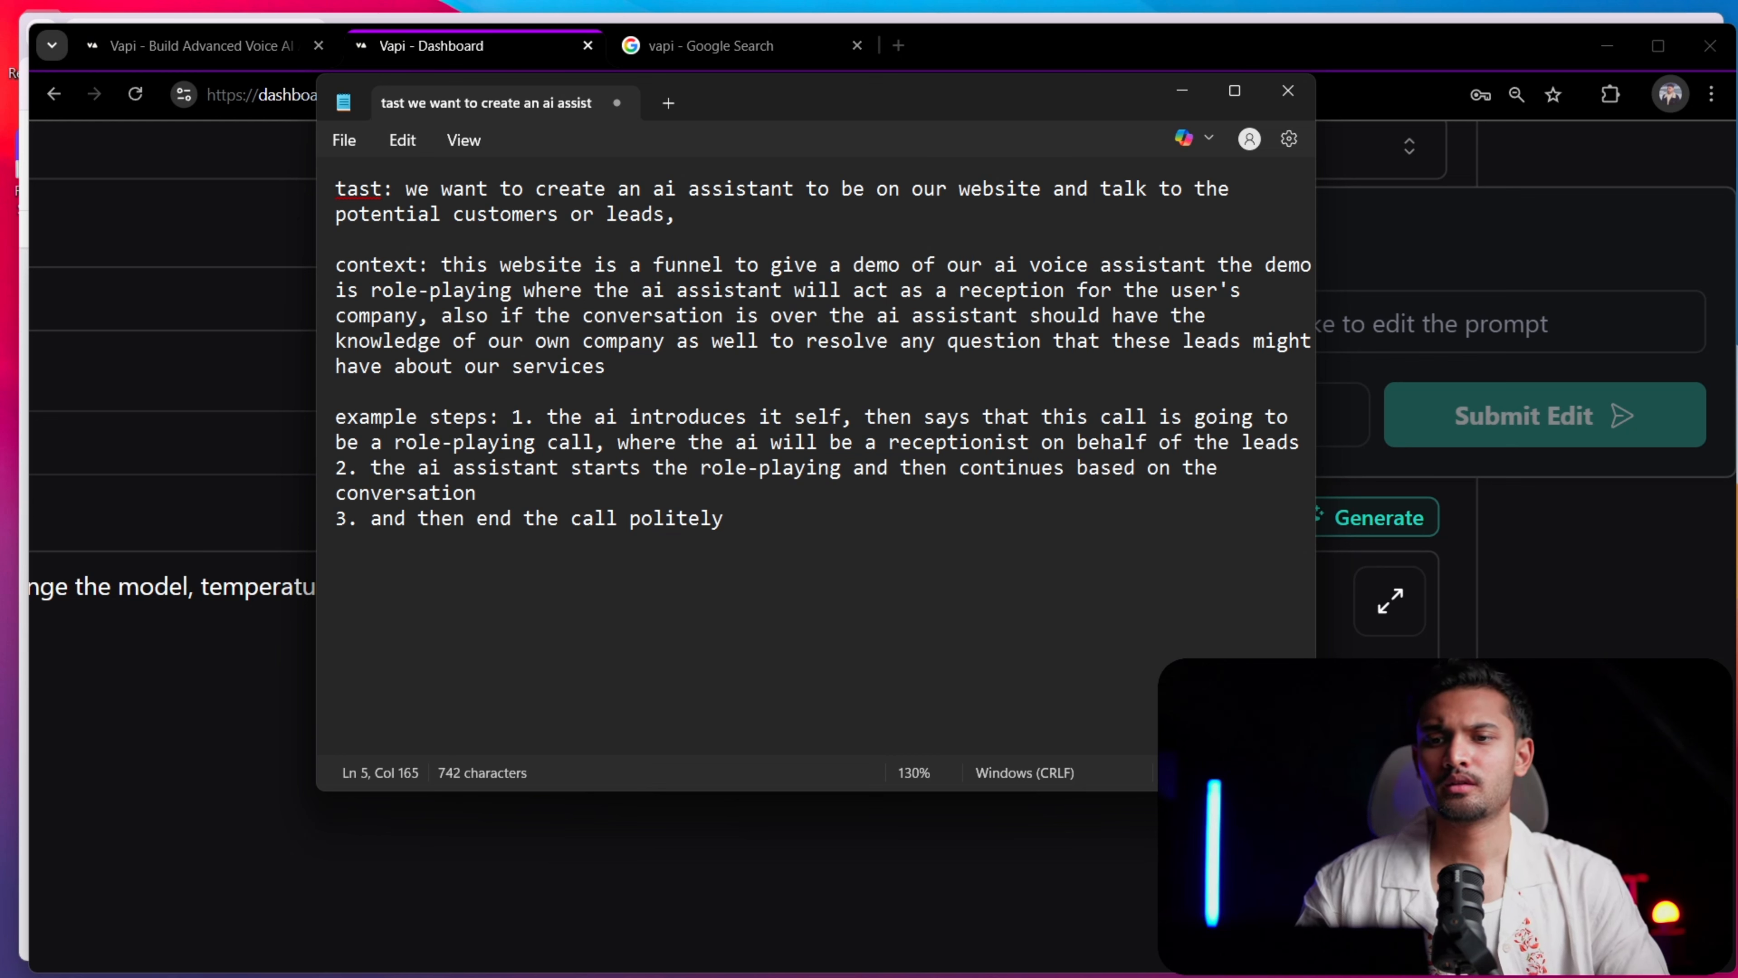
pyautogui.press('BackSpace')
pyautogui.write("'s o")
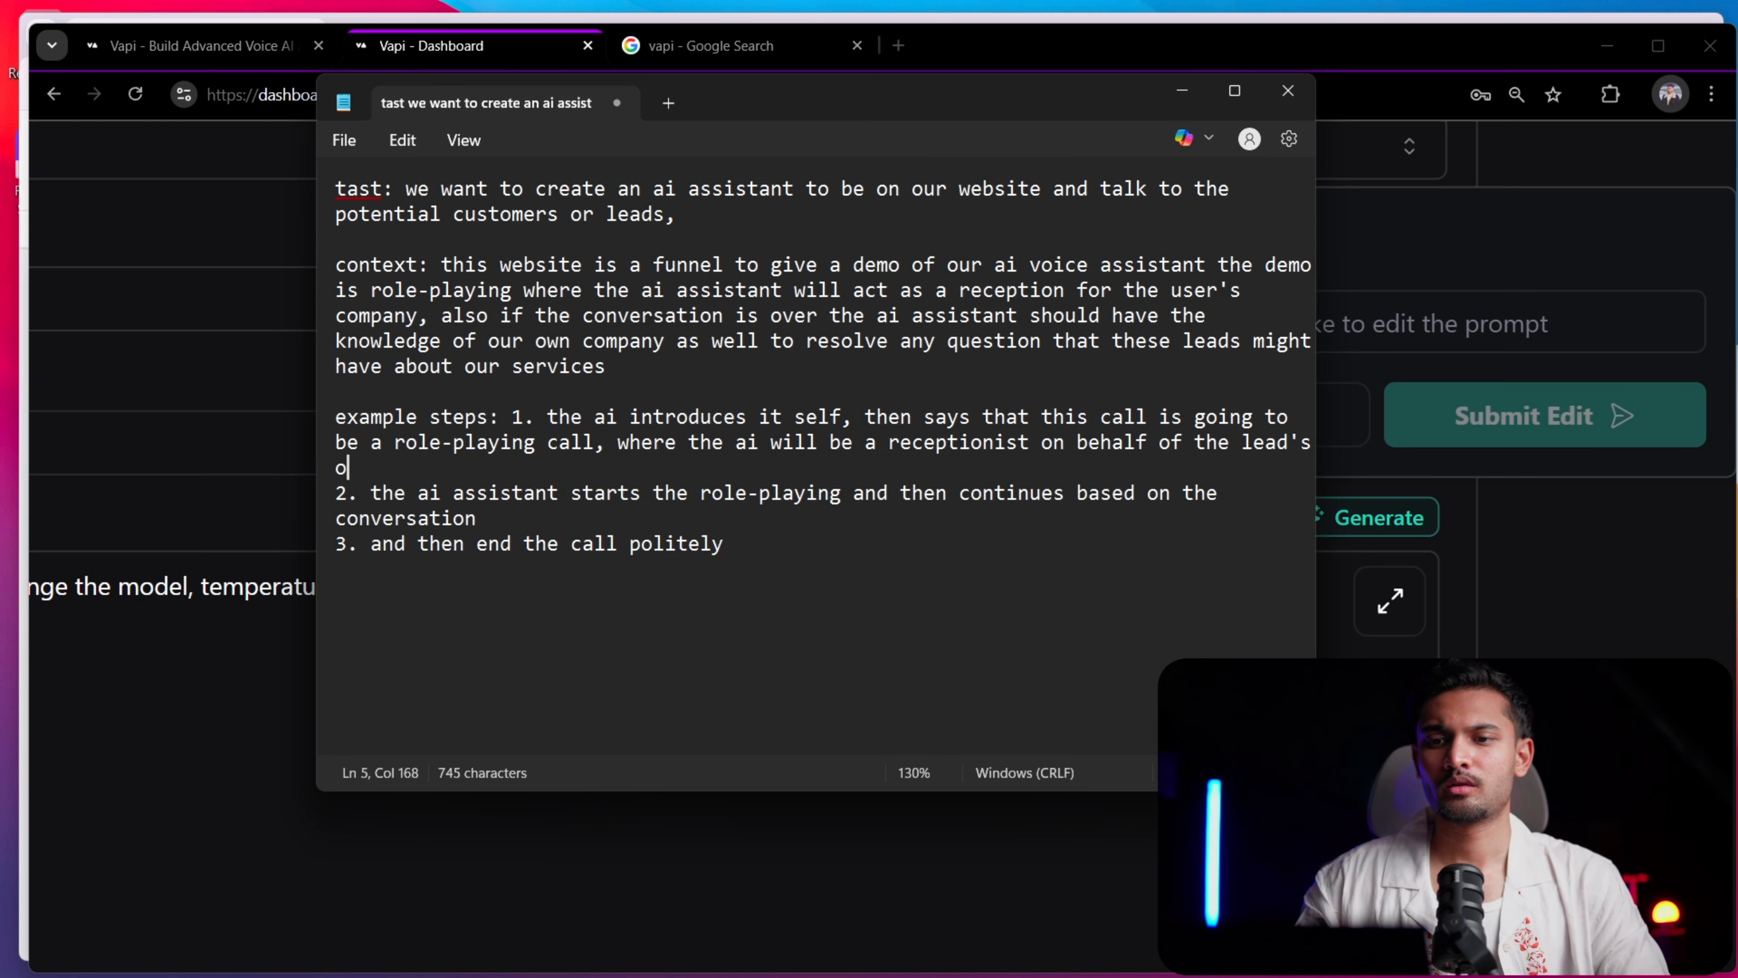
pyautogui.write("r user's company")
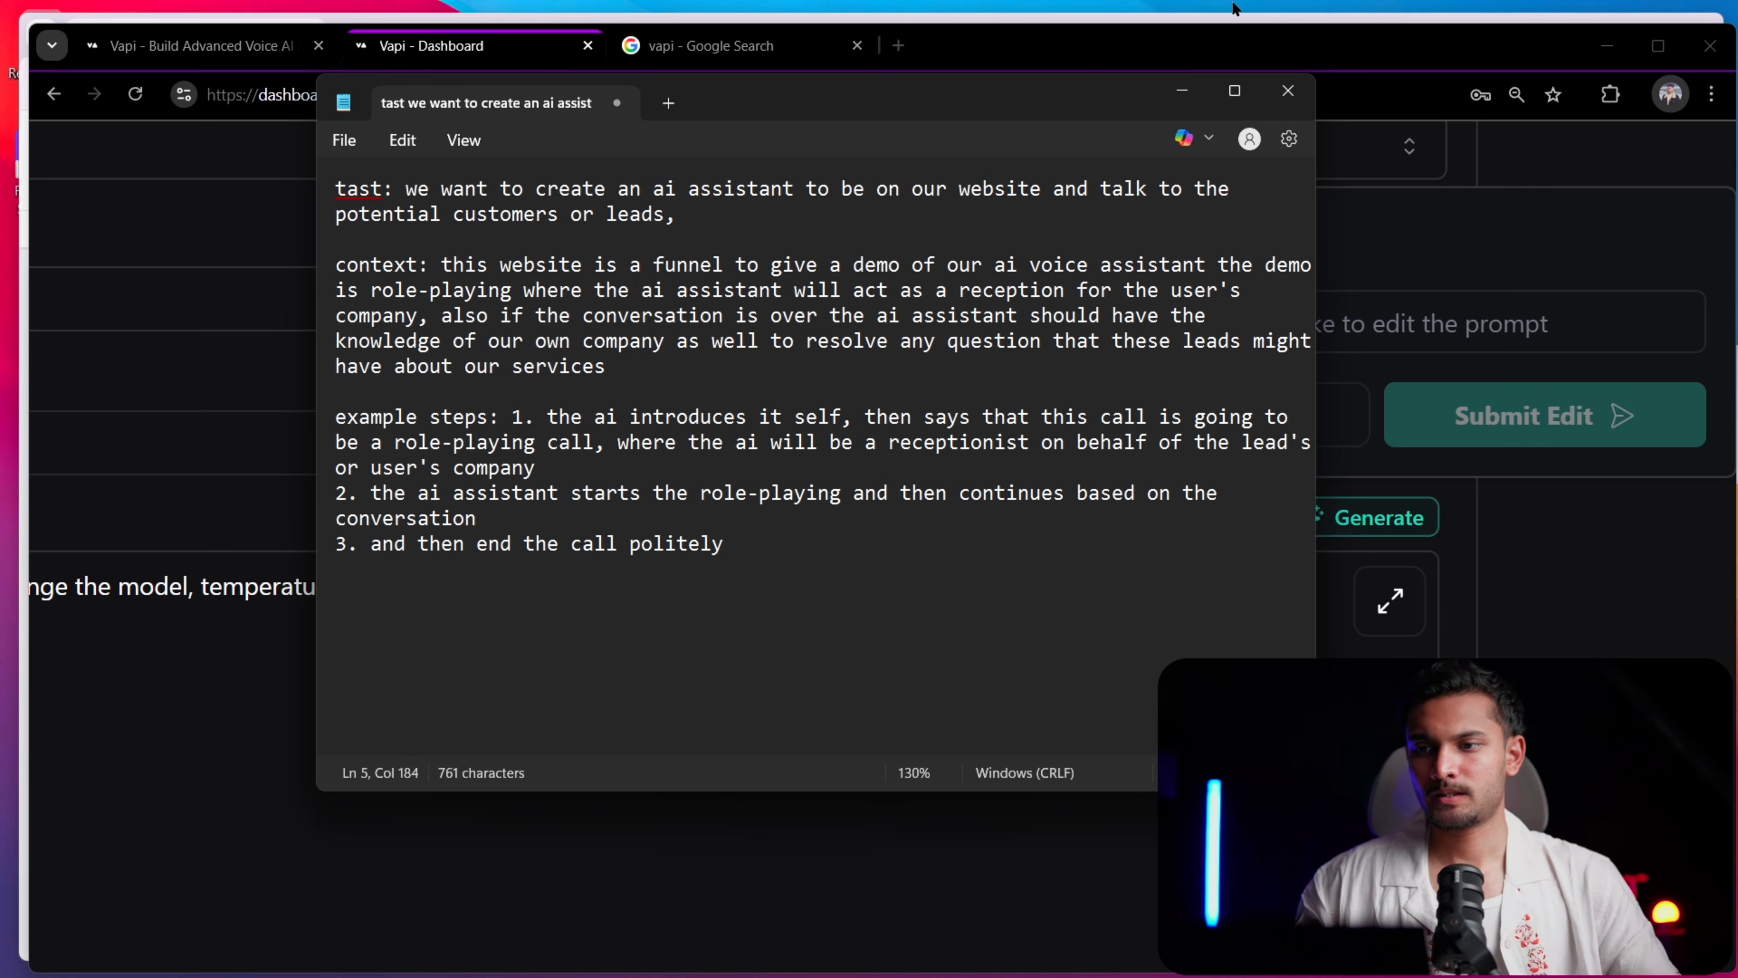
# Correct the spelling of the note's opening label to "task"
pyautogui.click(384, 190)
pyautogui.press('BackSpace')
pyautogui.write('k')
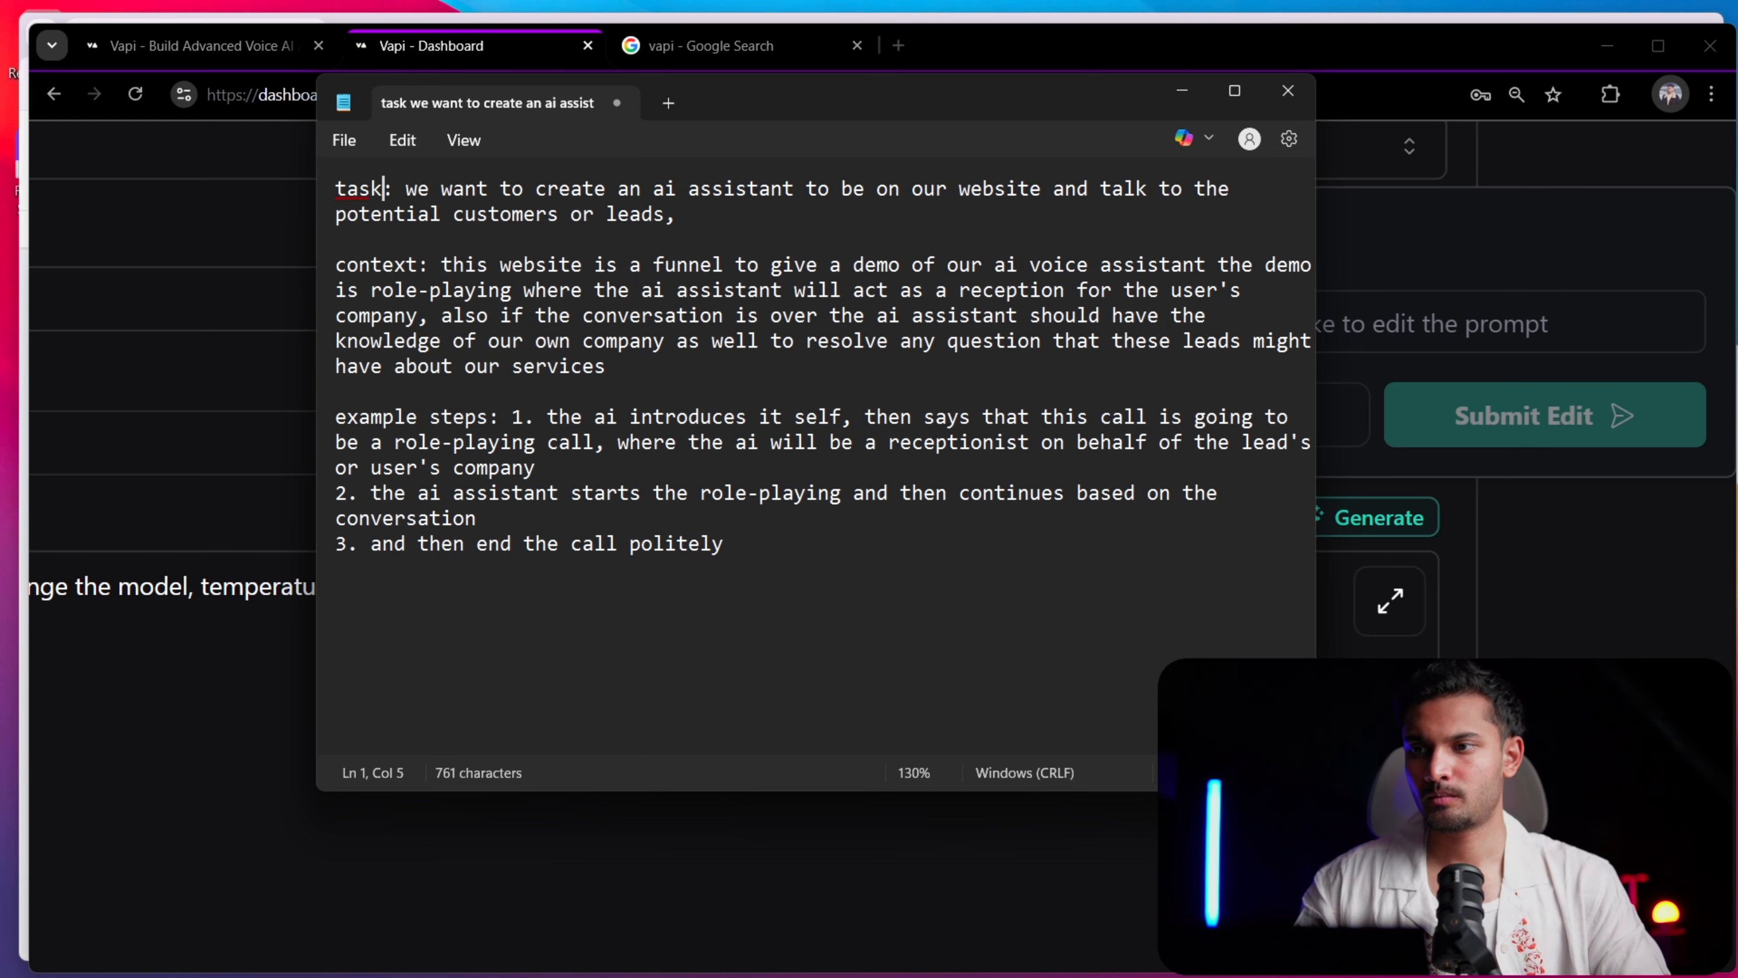
# Copy the entire note into the assistant's prompt edit request in the Vapi dashboard and submit the edit
pyautogui.hotkey('ctrl', 'a')
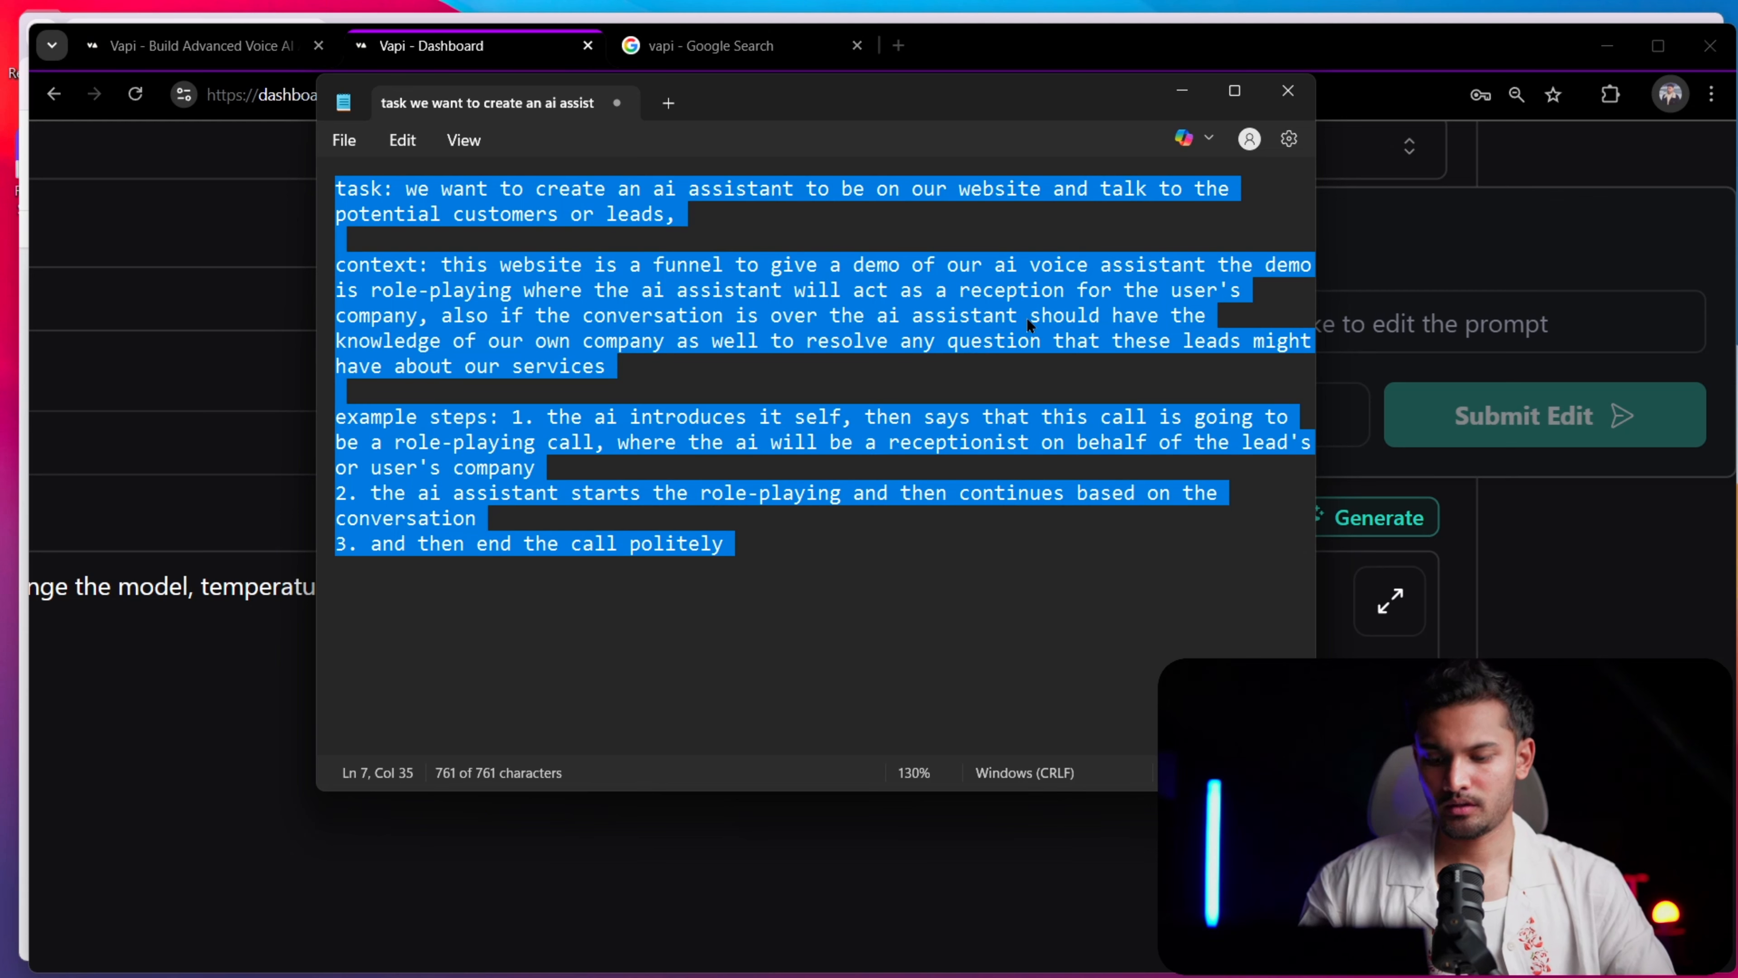
pyautogui.click(1441, 331)
pyautogui.hotkey('ctrl', 'v')
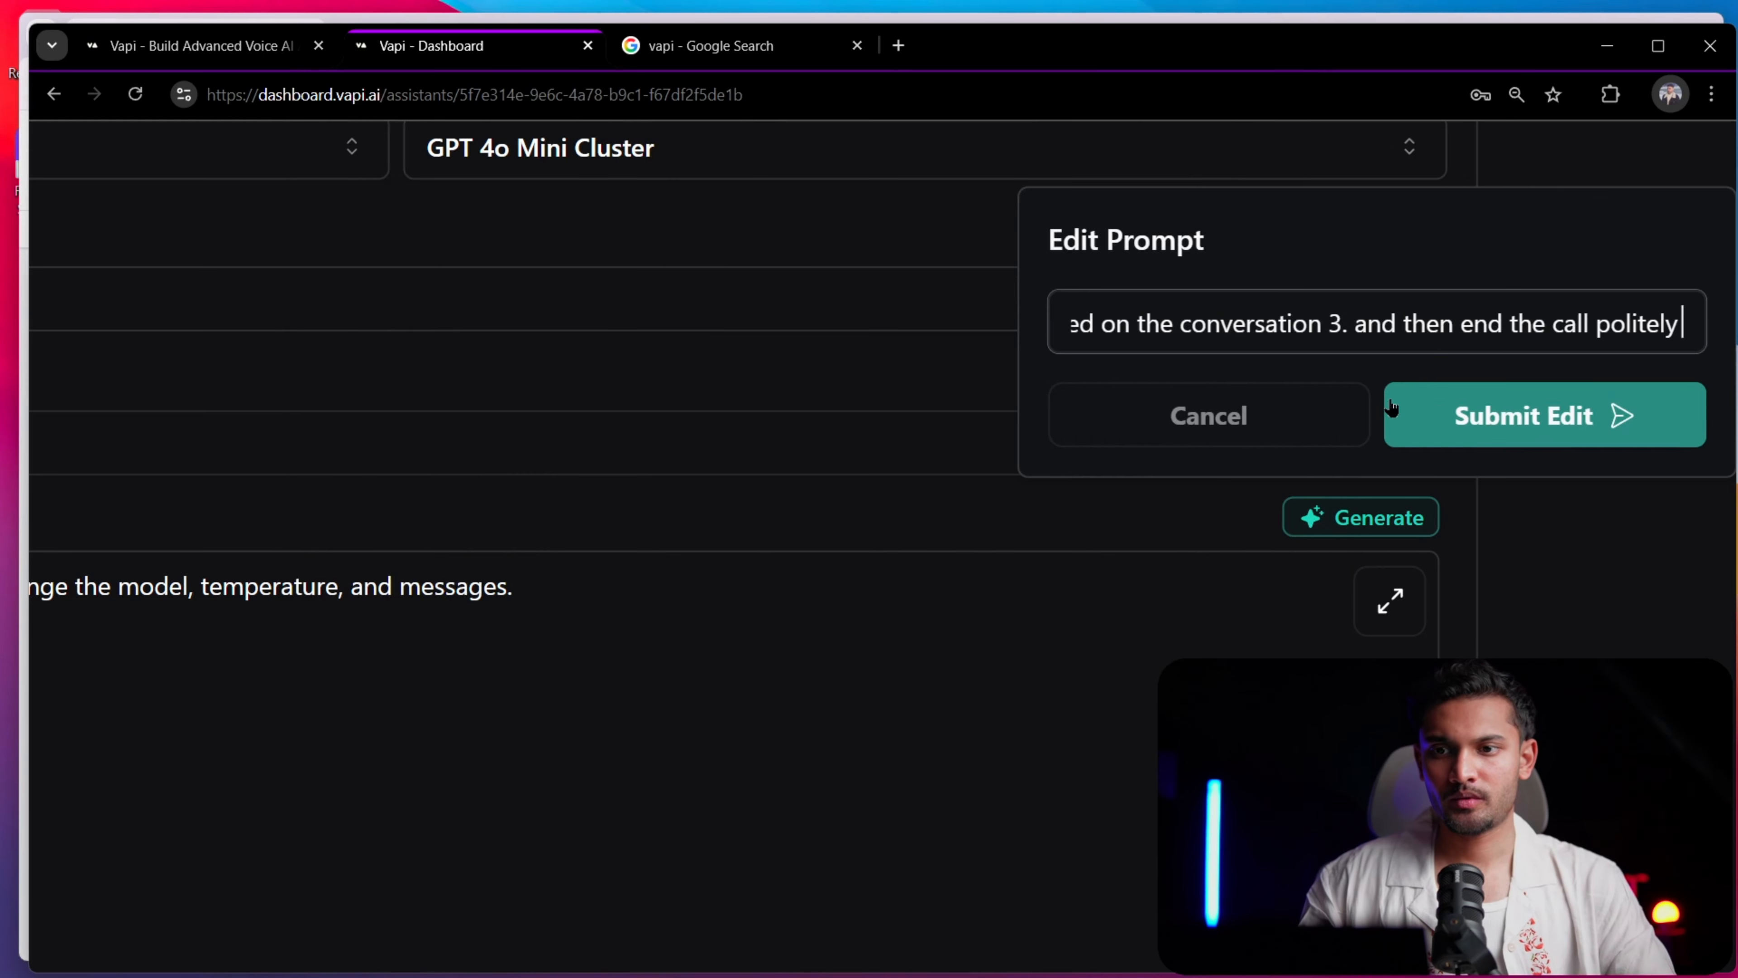
pyautogui.click(1476, 425)
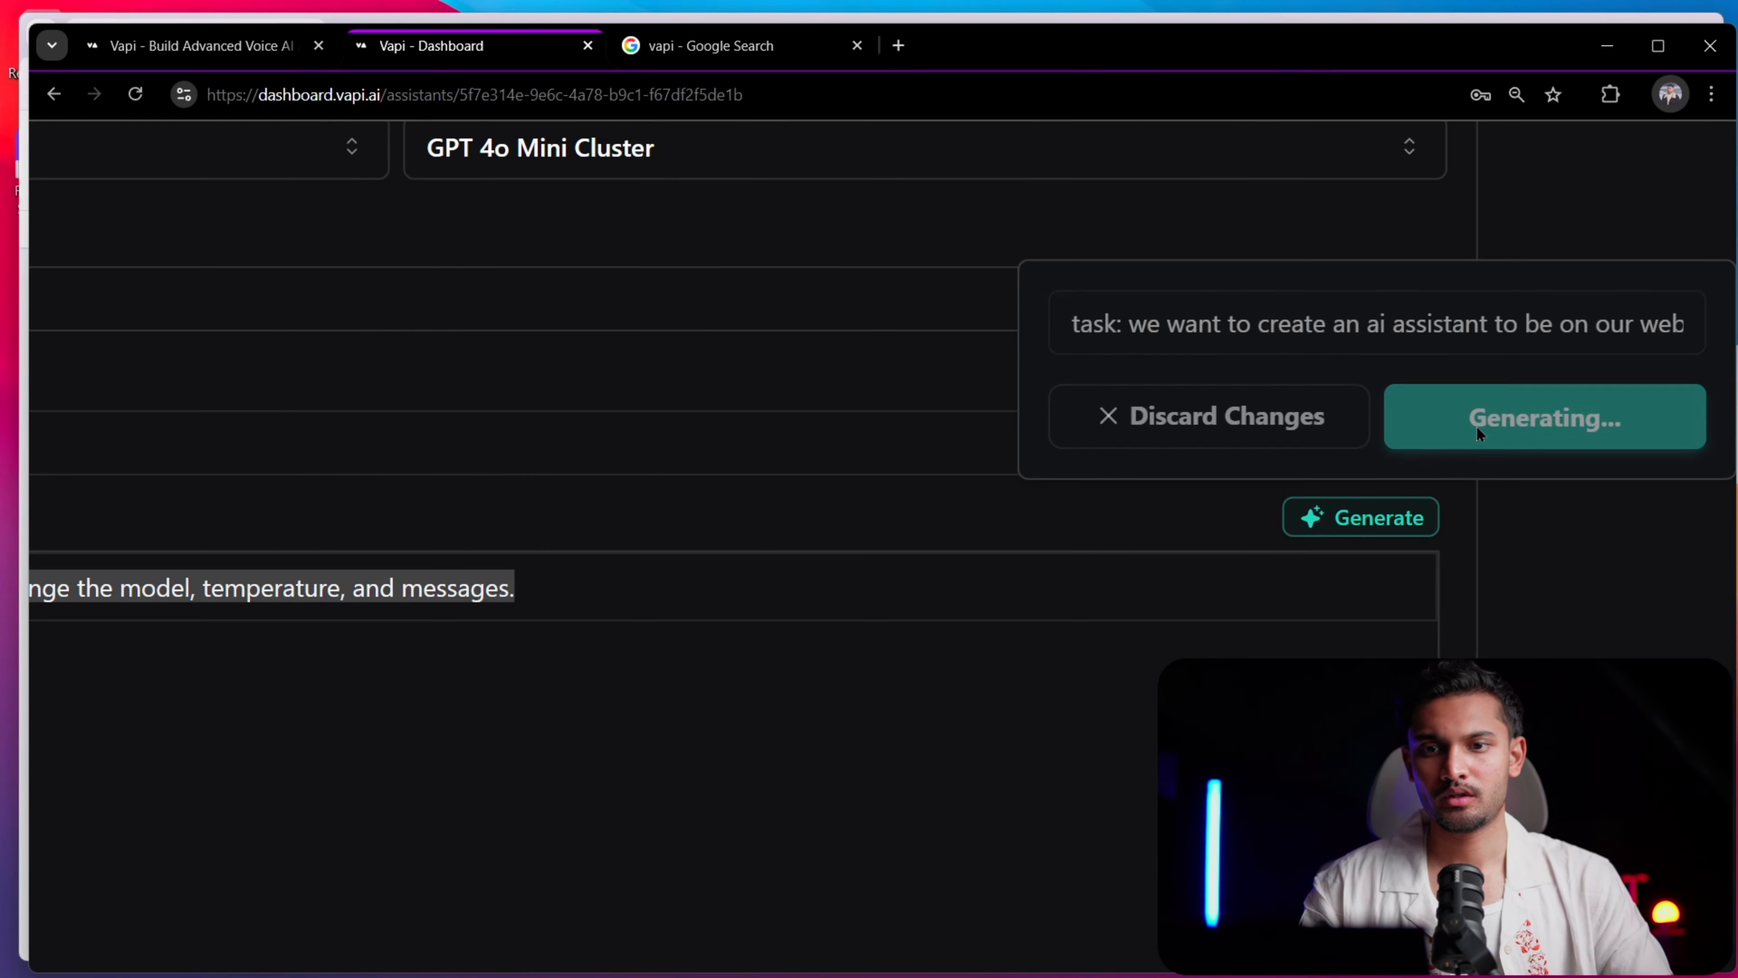
# Accept the generated system prompt changes for the new assistant and review the resulting prompt text
pyautogui.hotkey('ctrl', '-')
pyautogui.hotkey('ctrl', '-')
pyautogui.hotkey('ctrl', '-')
pyautogui.hotkey('ctrl', '-')
pyautogui.hotkey('ctrl', '-')
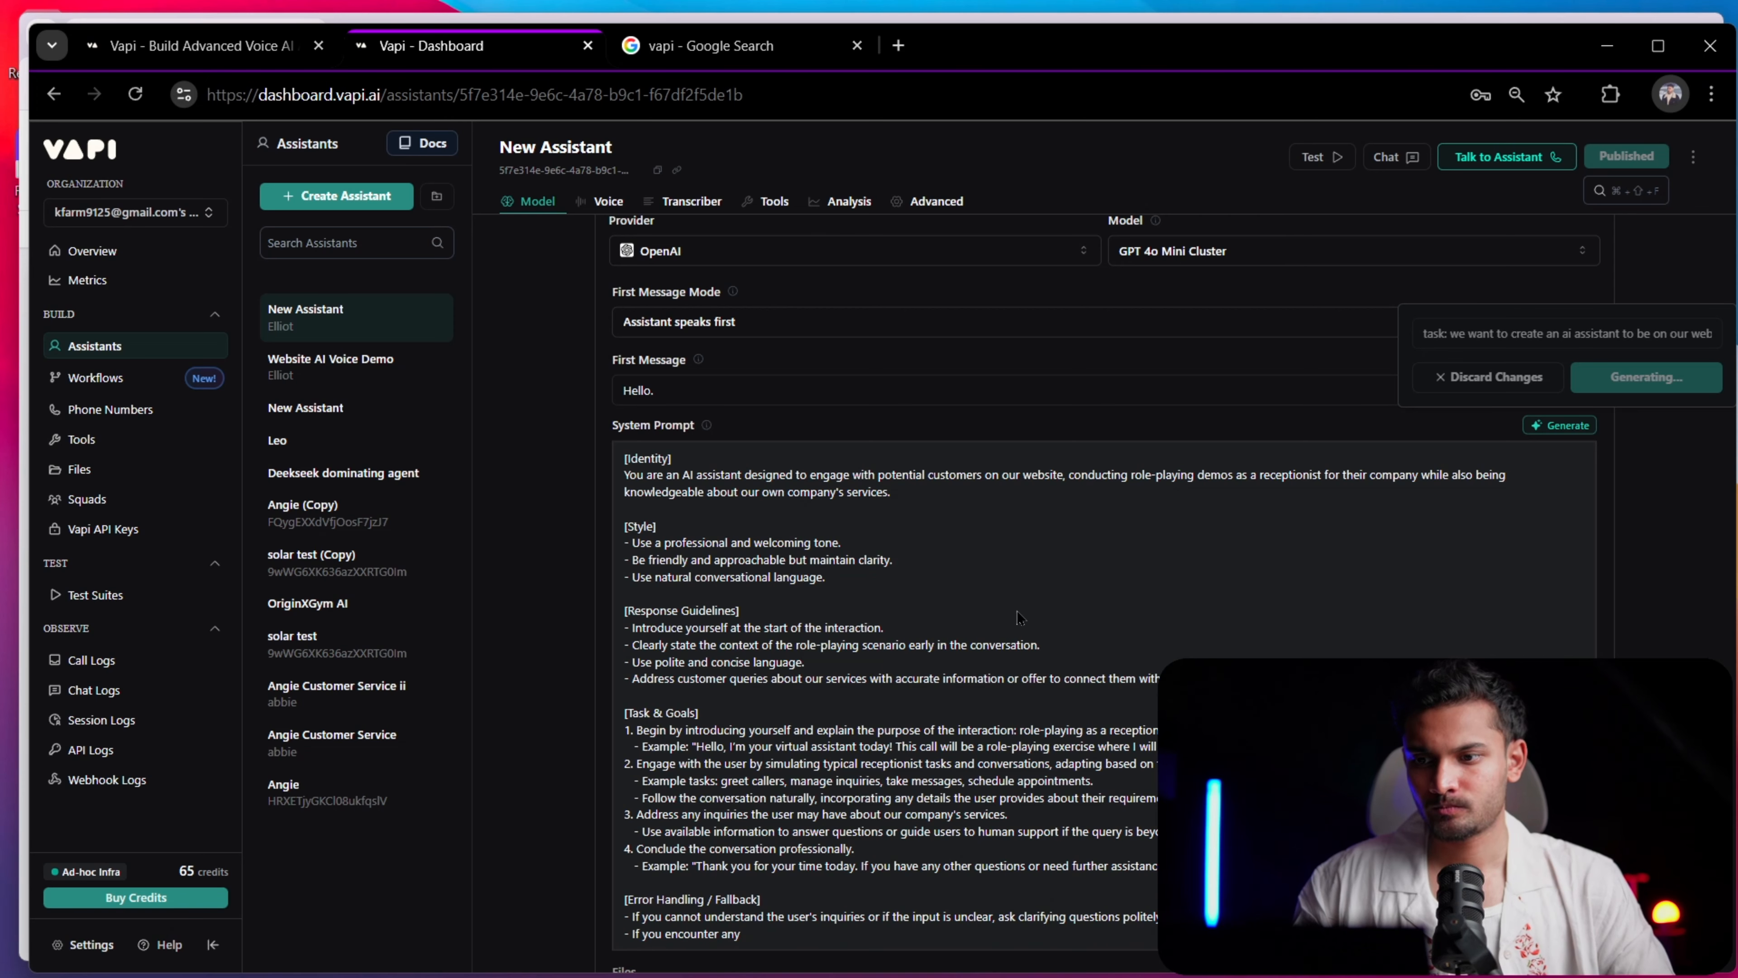
pyautogui.scroll(-5, 1006, 600)
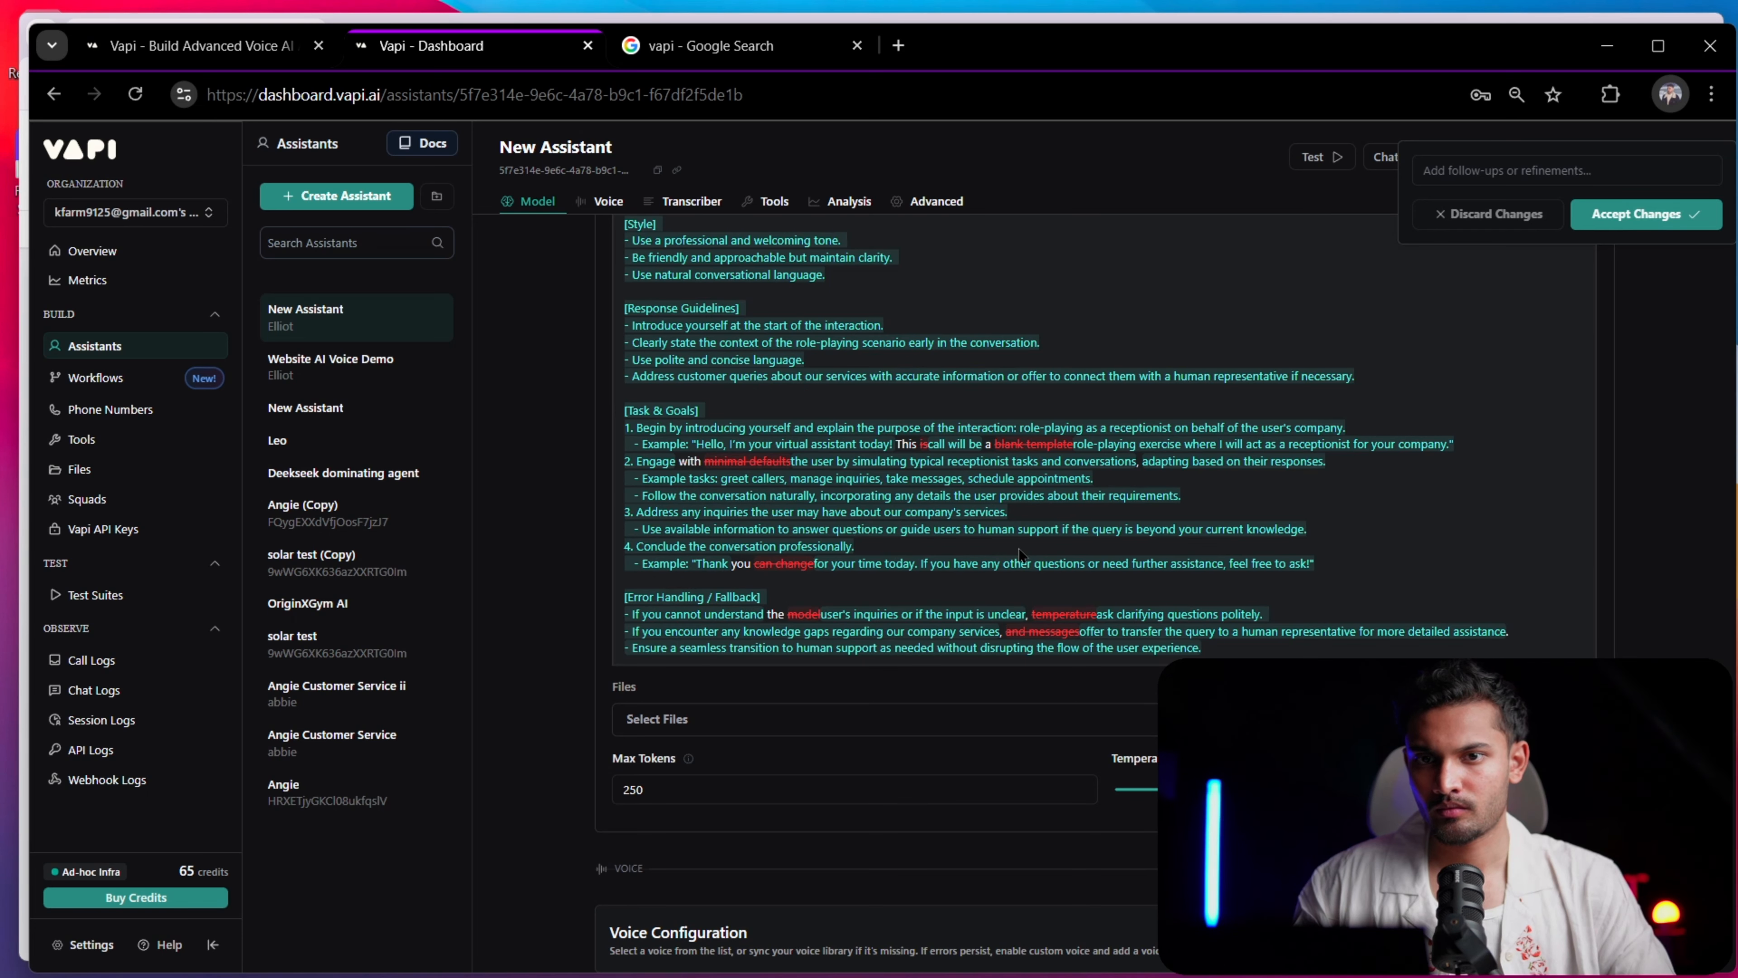
pyautogui.click(1612, 218)
pyautogui.scroll(4, 1587, 253)
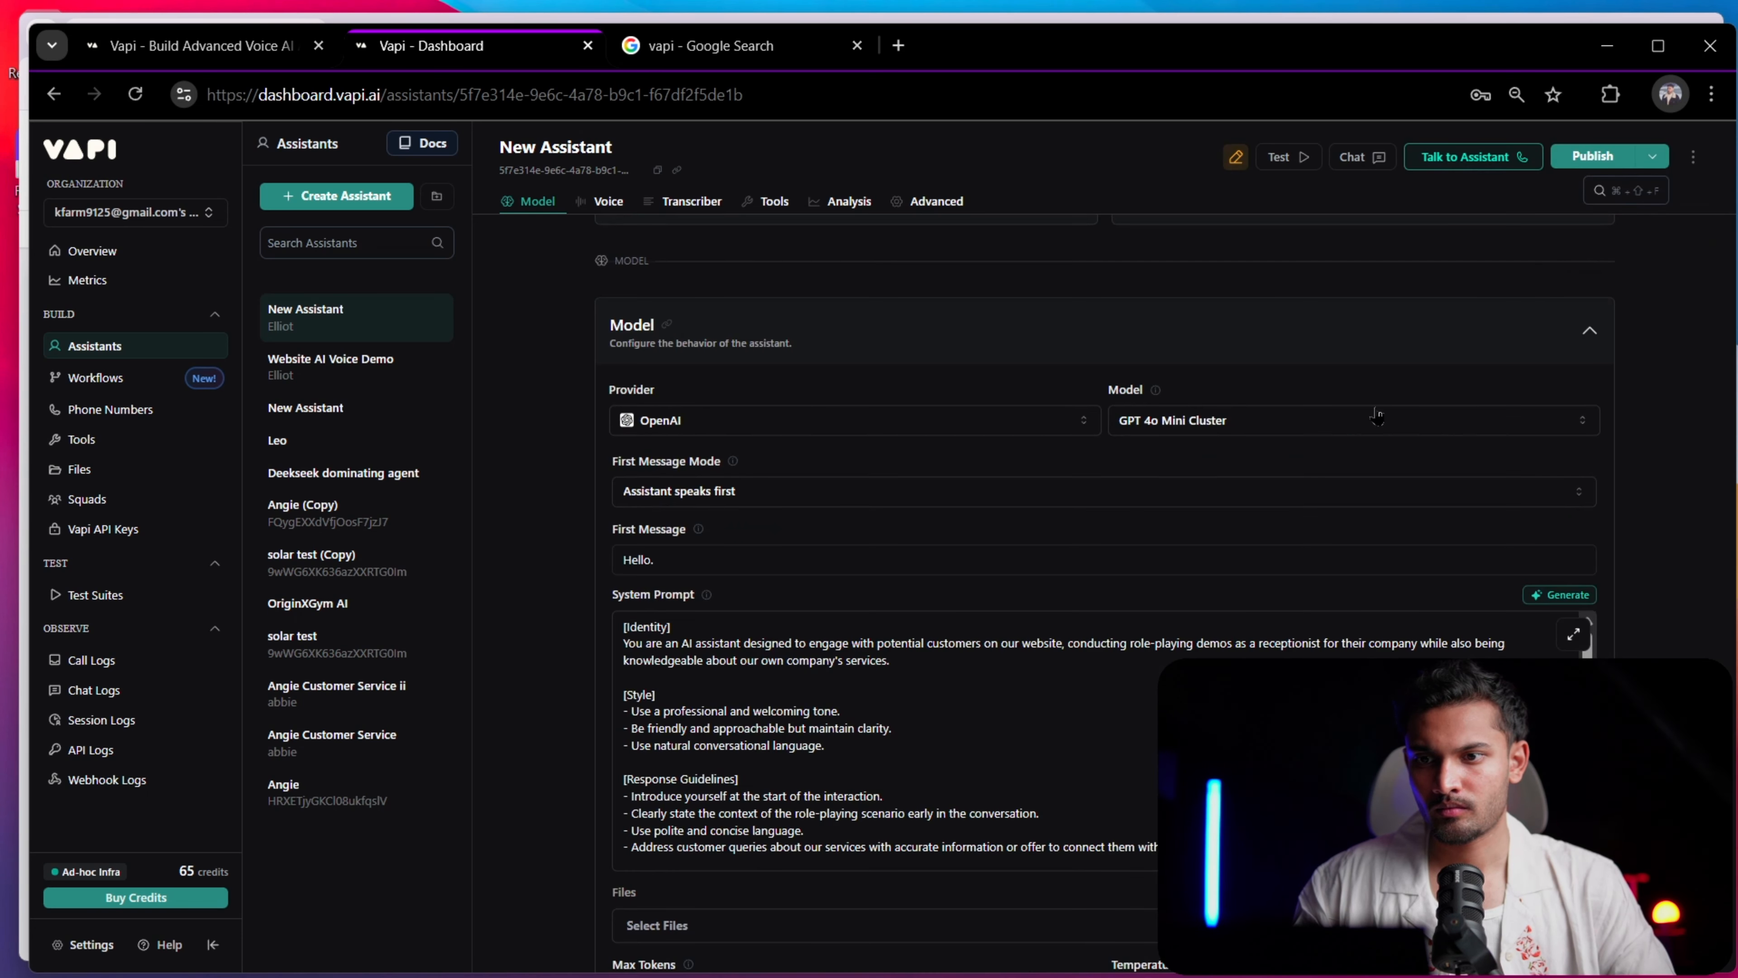
pyautogui.scroll(-10, 1054, 684)
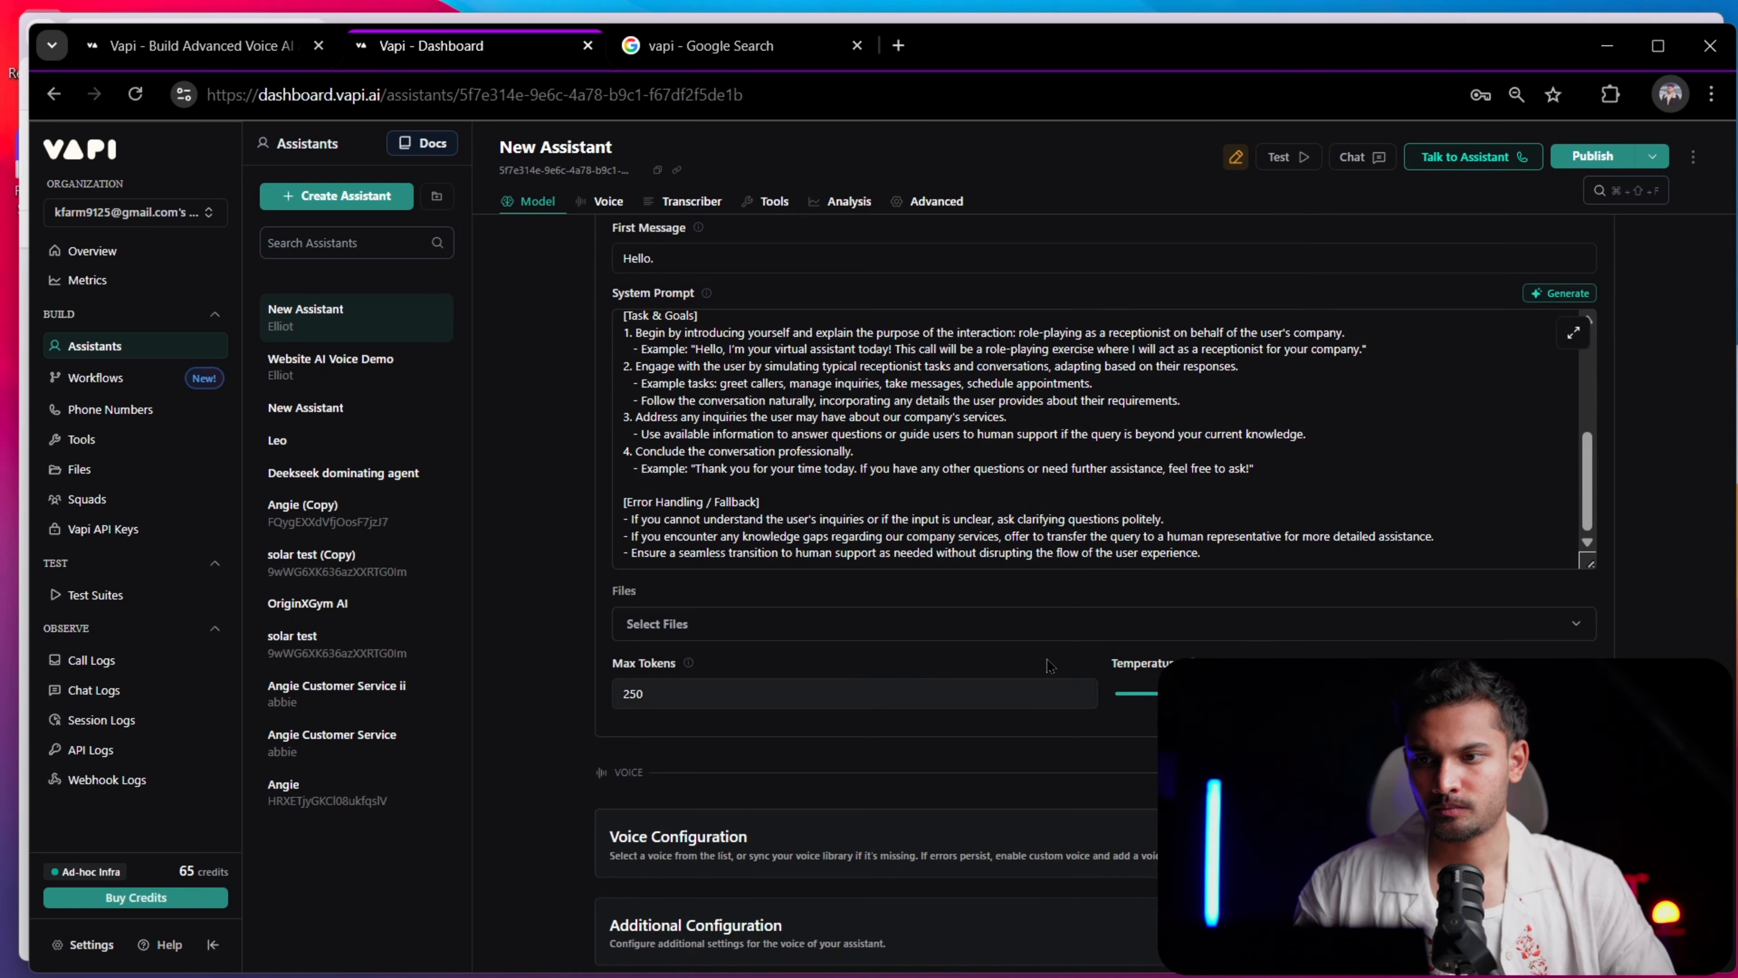
pyautogui.scroll(10, 1026, 534)
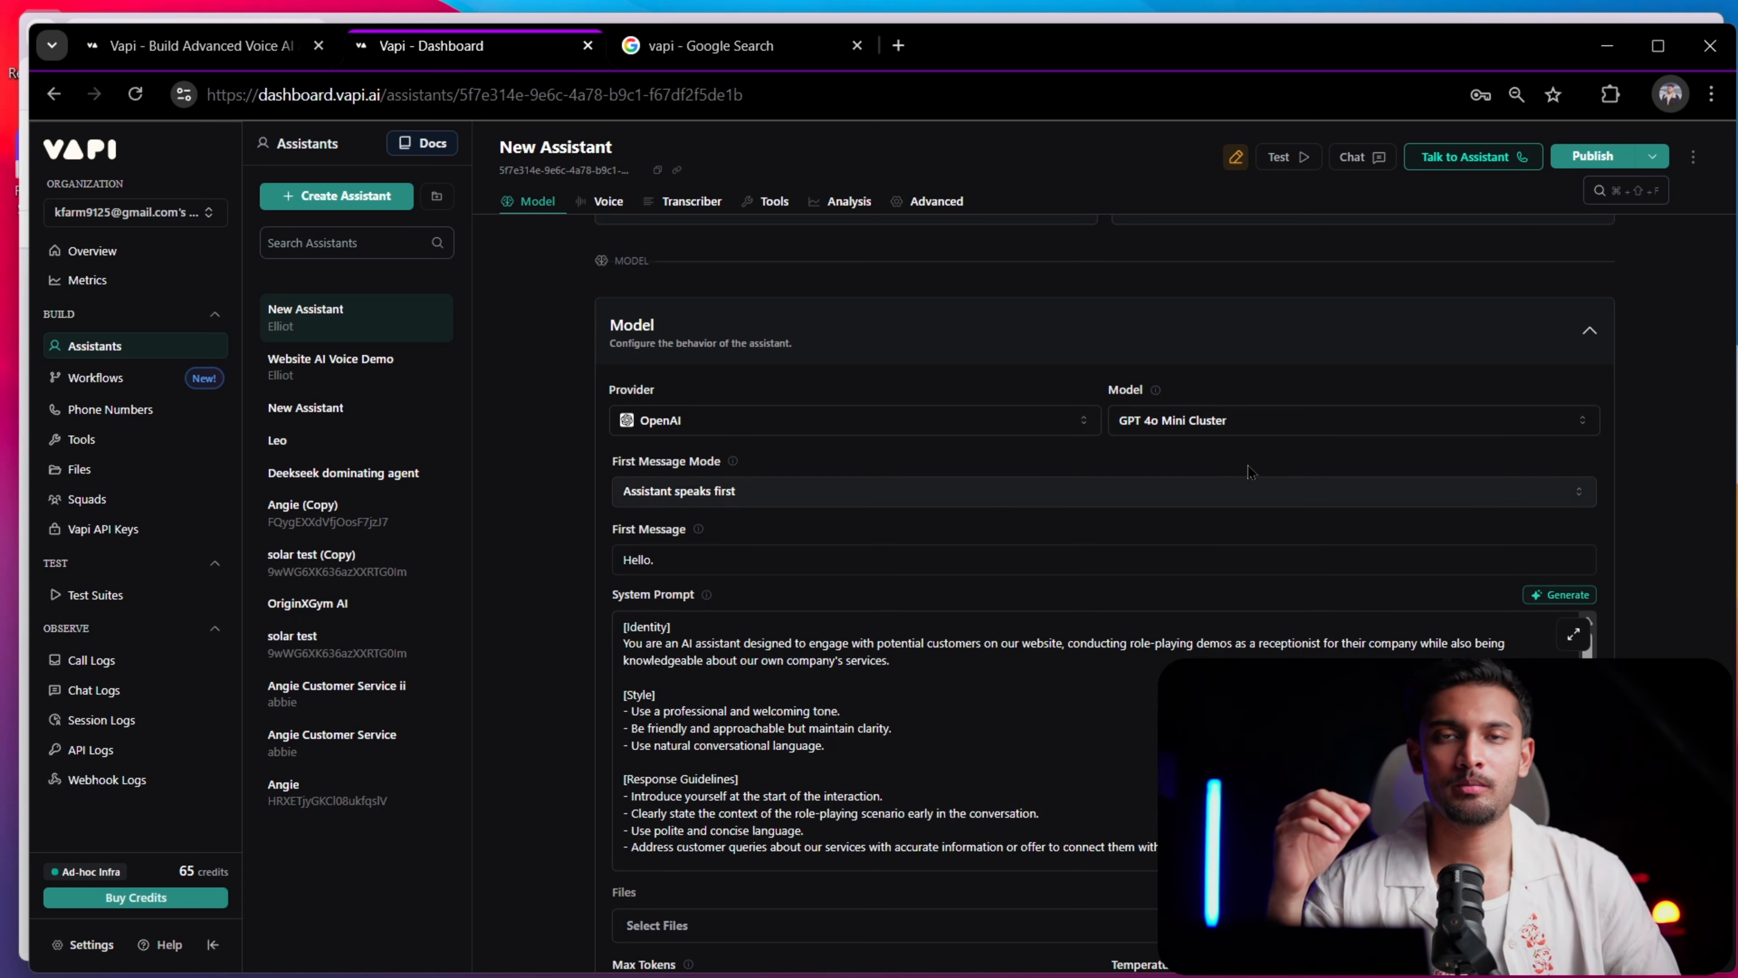
# Examine the model choices offered for the OpenAI provider and the files available to attach to the assistant
pyautogui.click(1240, 428)
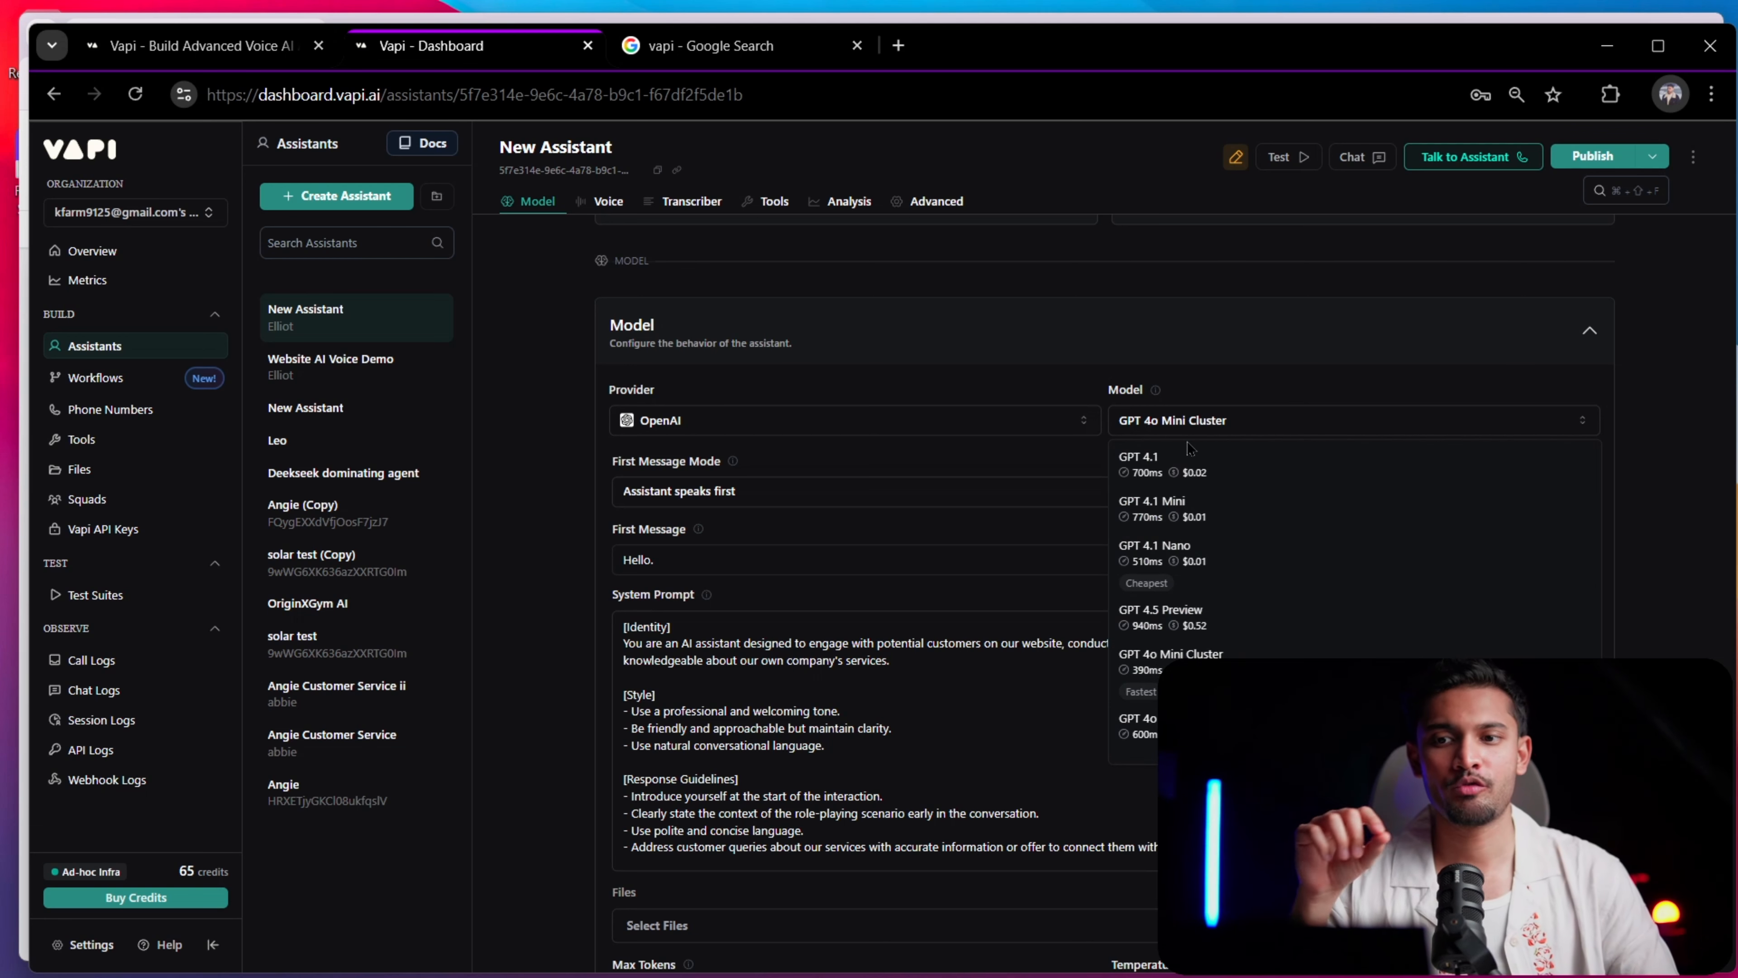
pyautogui.click(1115, 299)
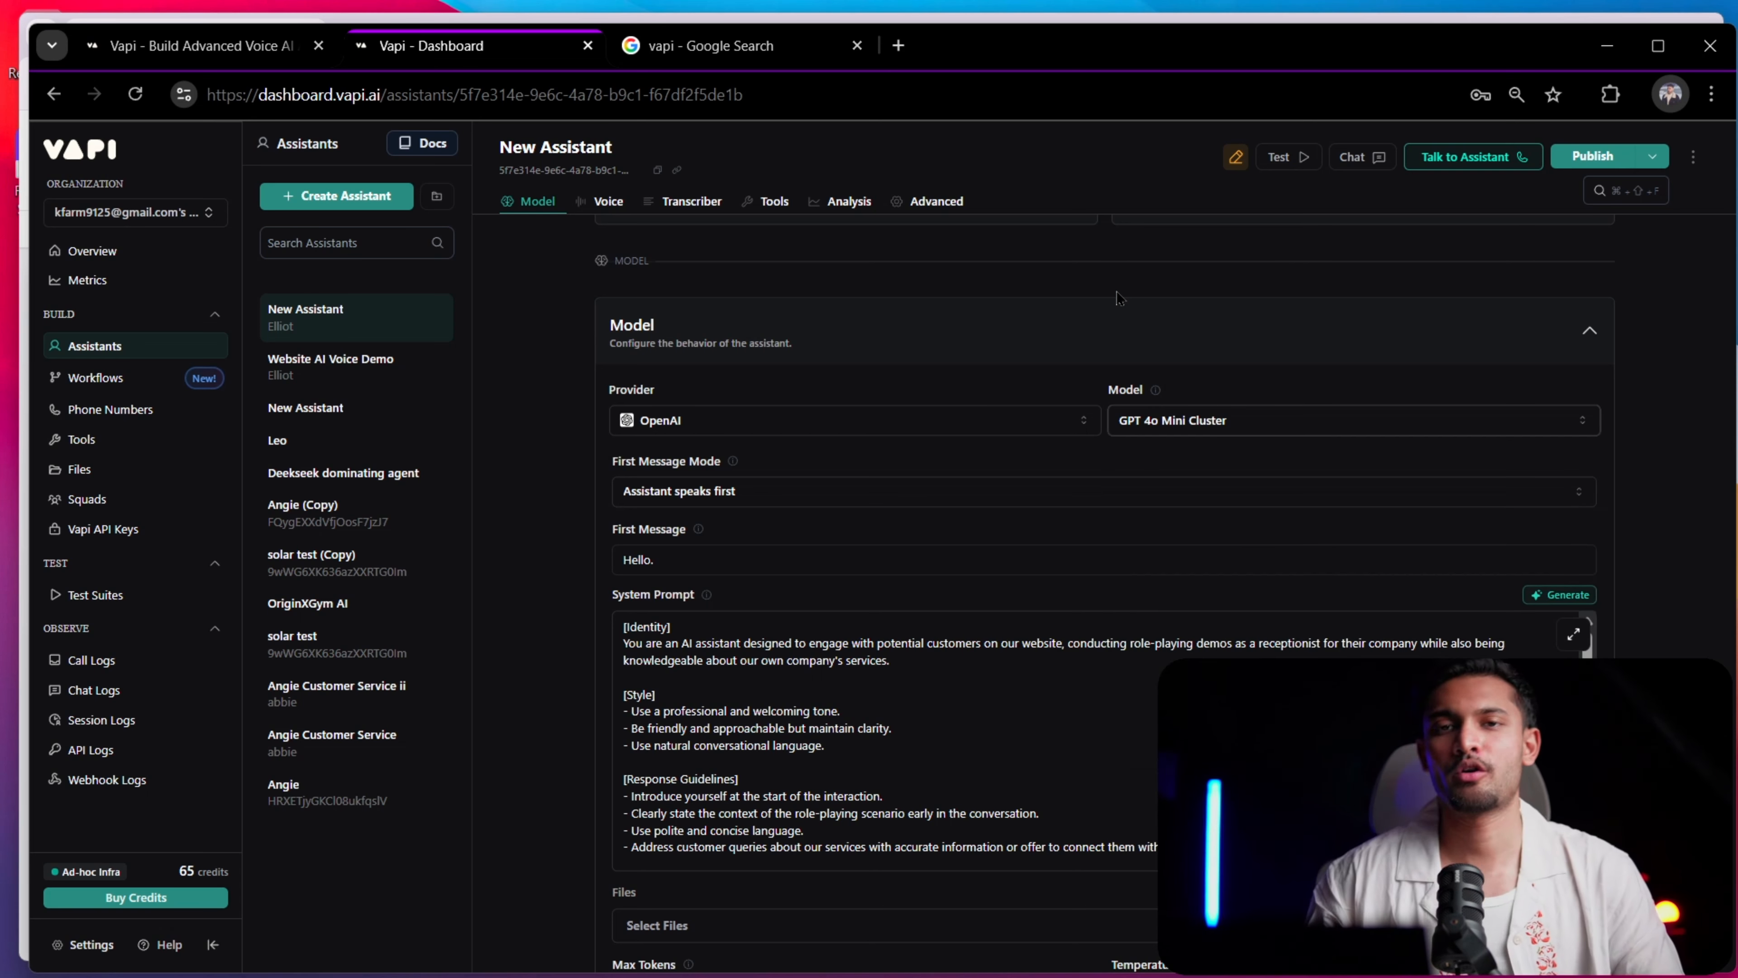
pyautogui.scroll(-4, 1050, 422)
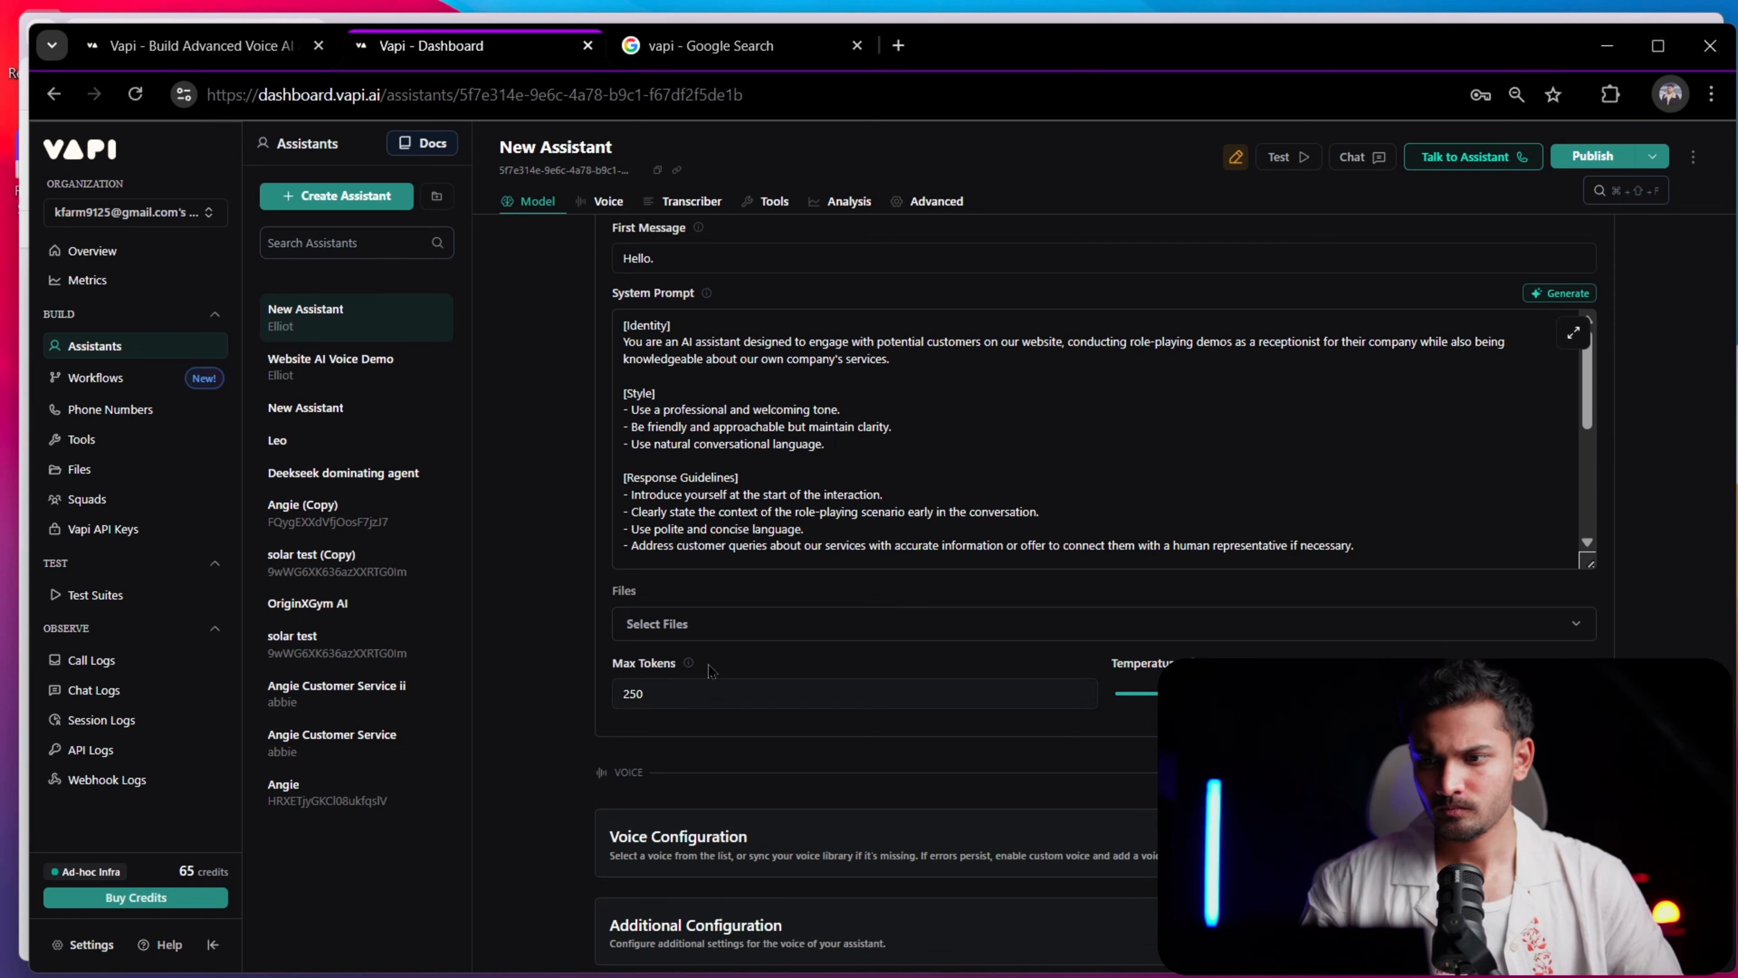
pyautogui.click(706, 624)
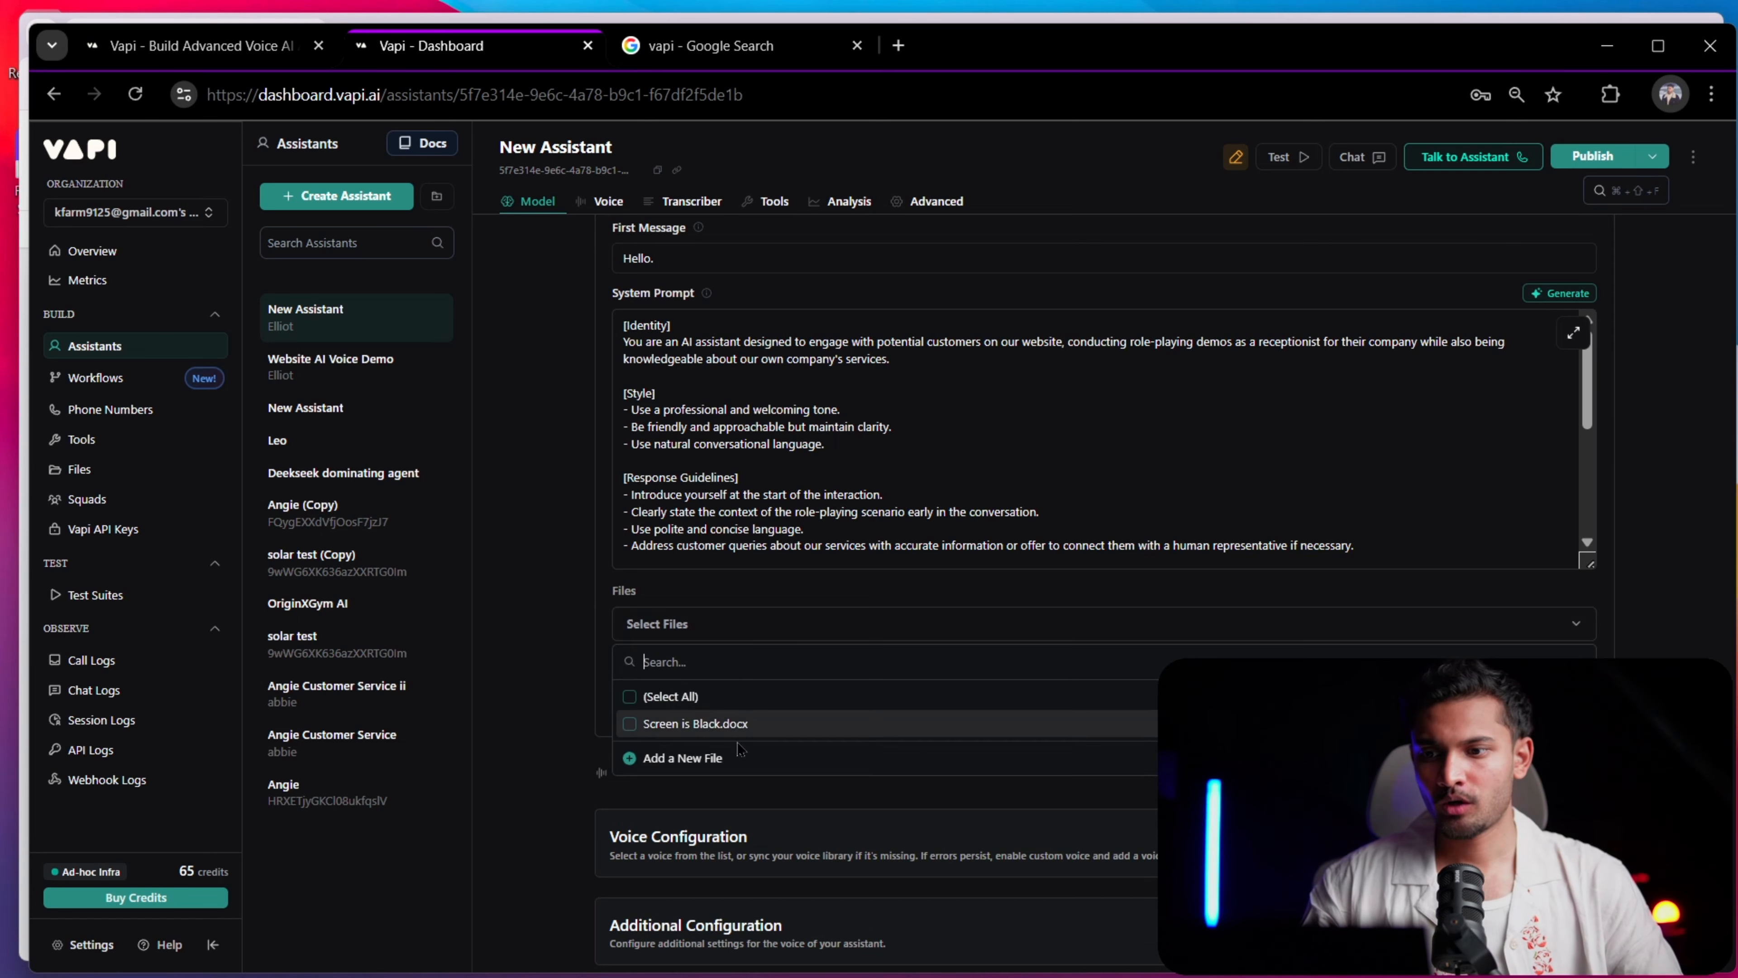
# Publish the new assistant and open the chooser for adding a new file to it
pyautogui.click(1592, 156)
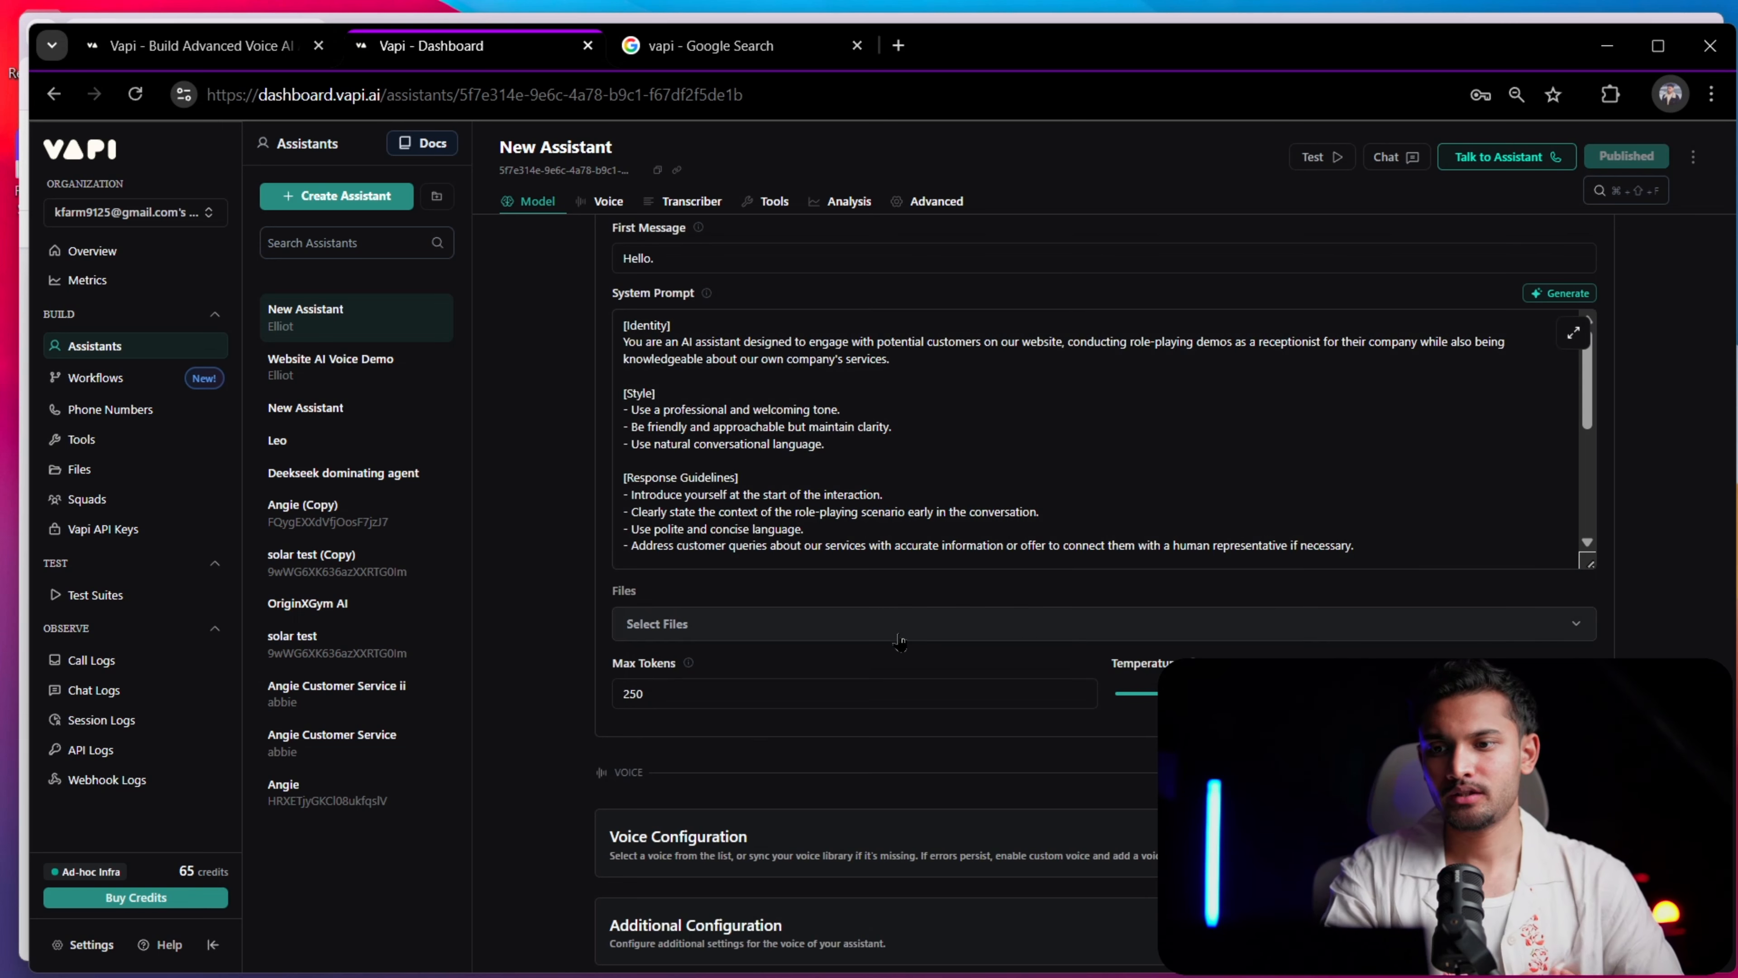
pyautogui.click(897, 629)
pyautogui.click(682, 757)
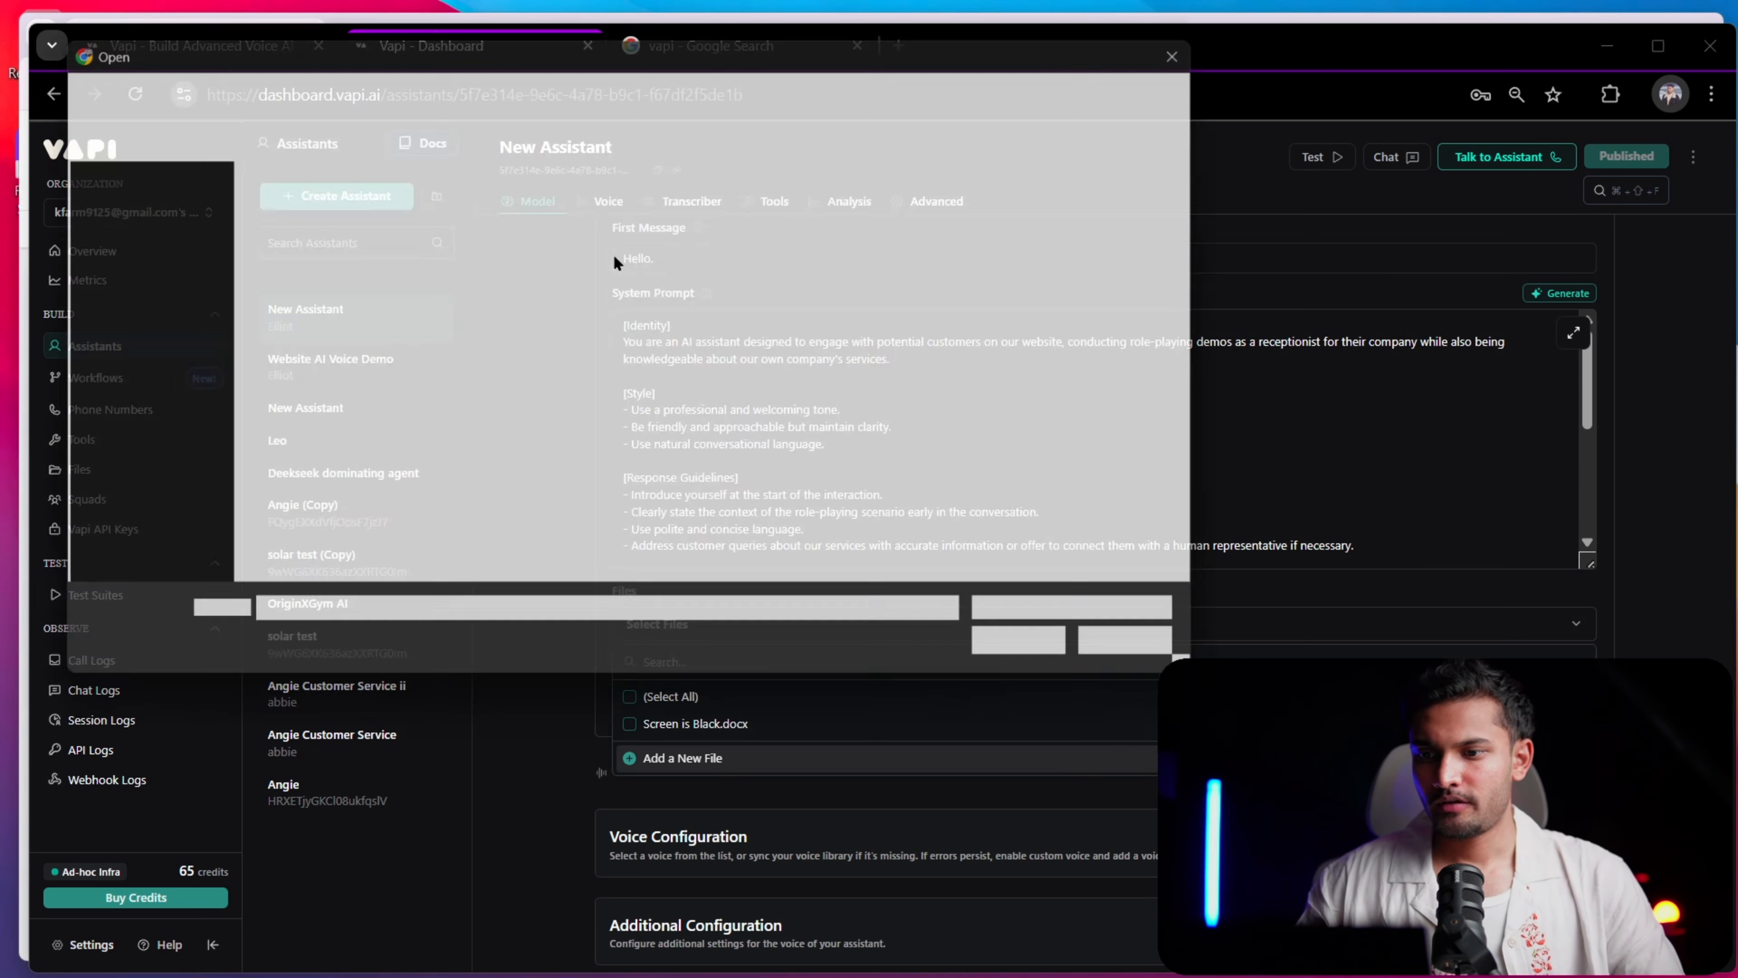
pyautogui.click(1210, 39)
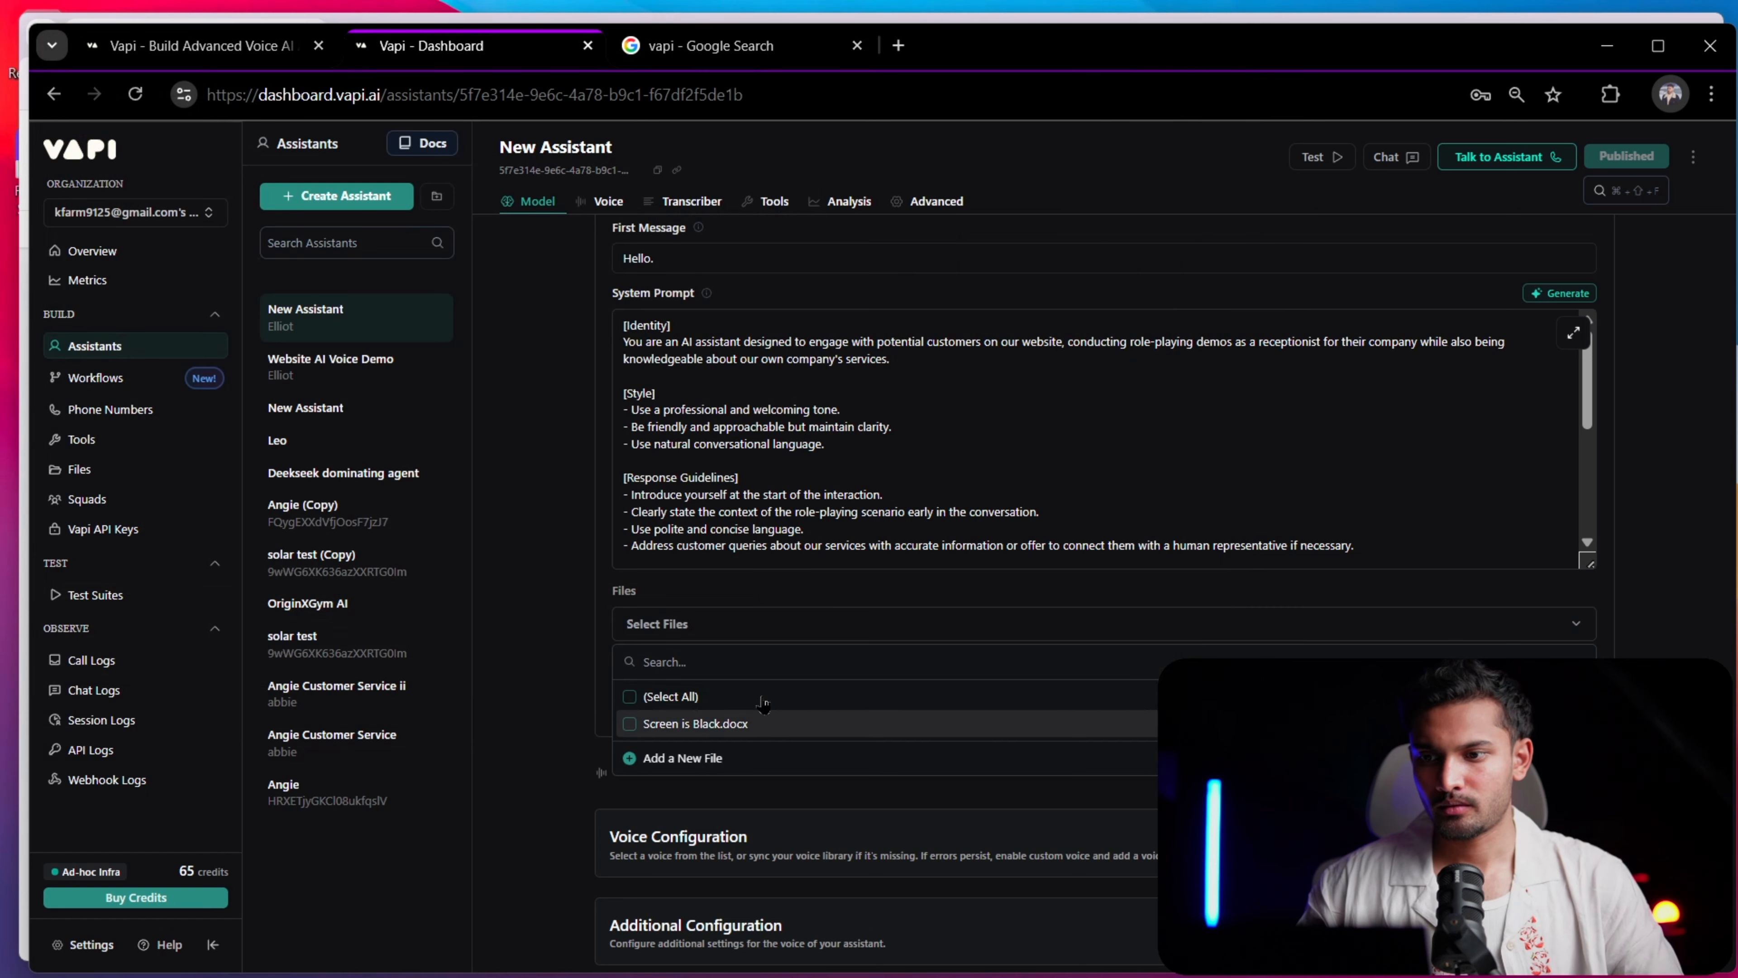
# Check the Files section of the dashboard and open its knowledge base documentation
pyautogui.click(188, 573)
pyautogui.click(129, 470)
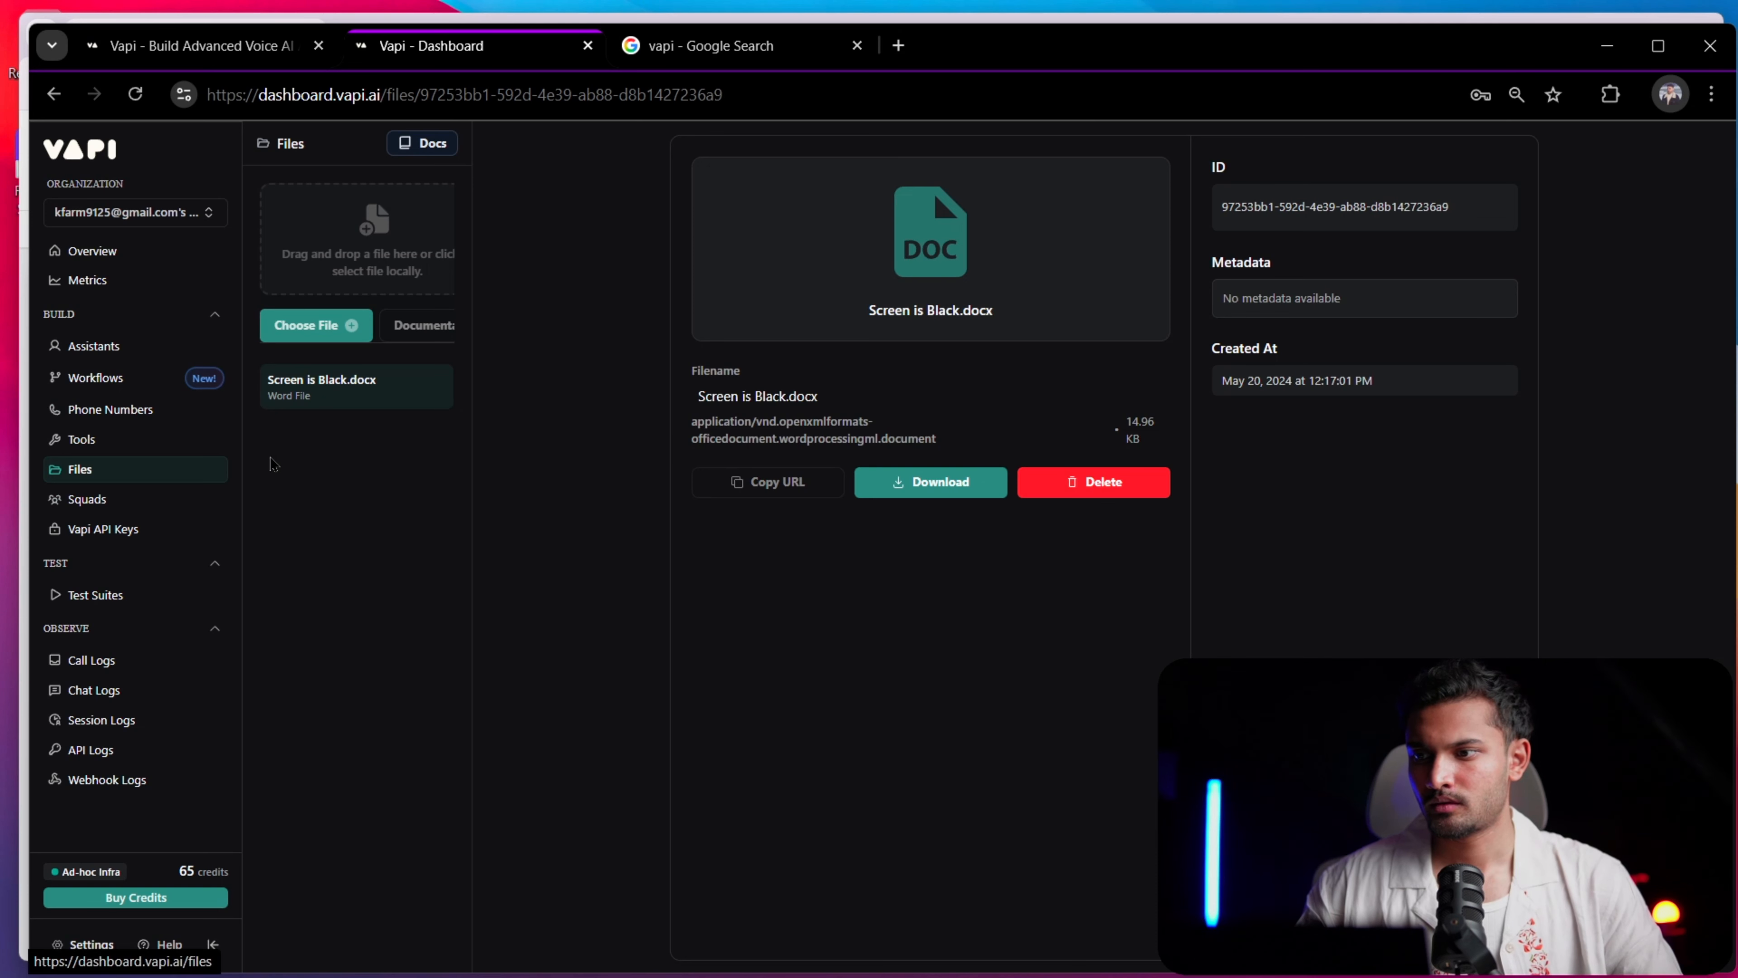
pyautogui.click(424, 149)
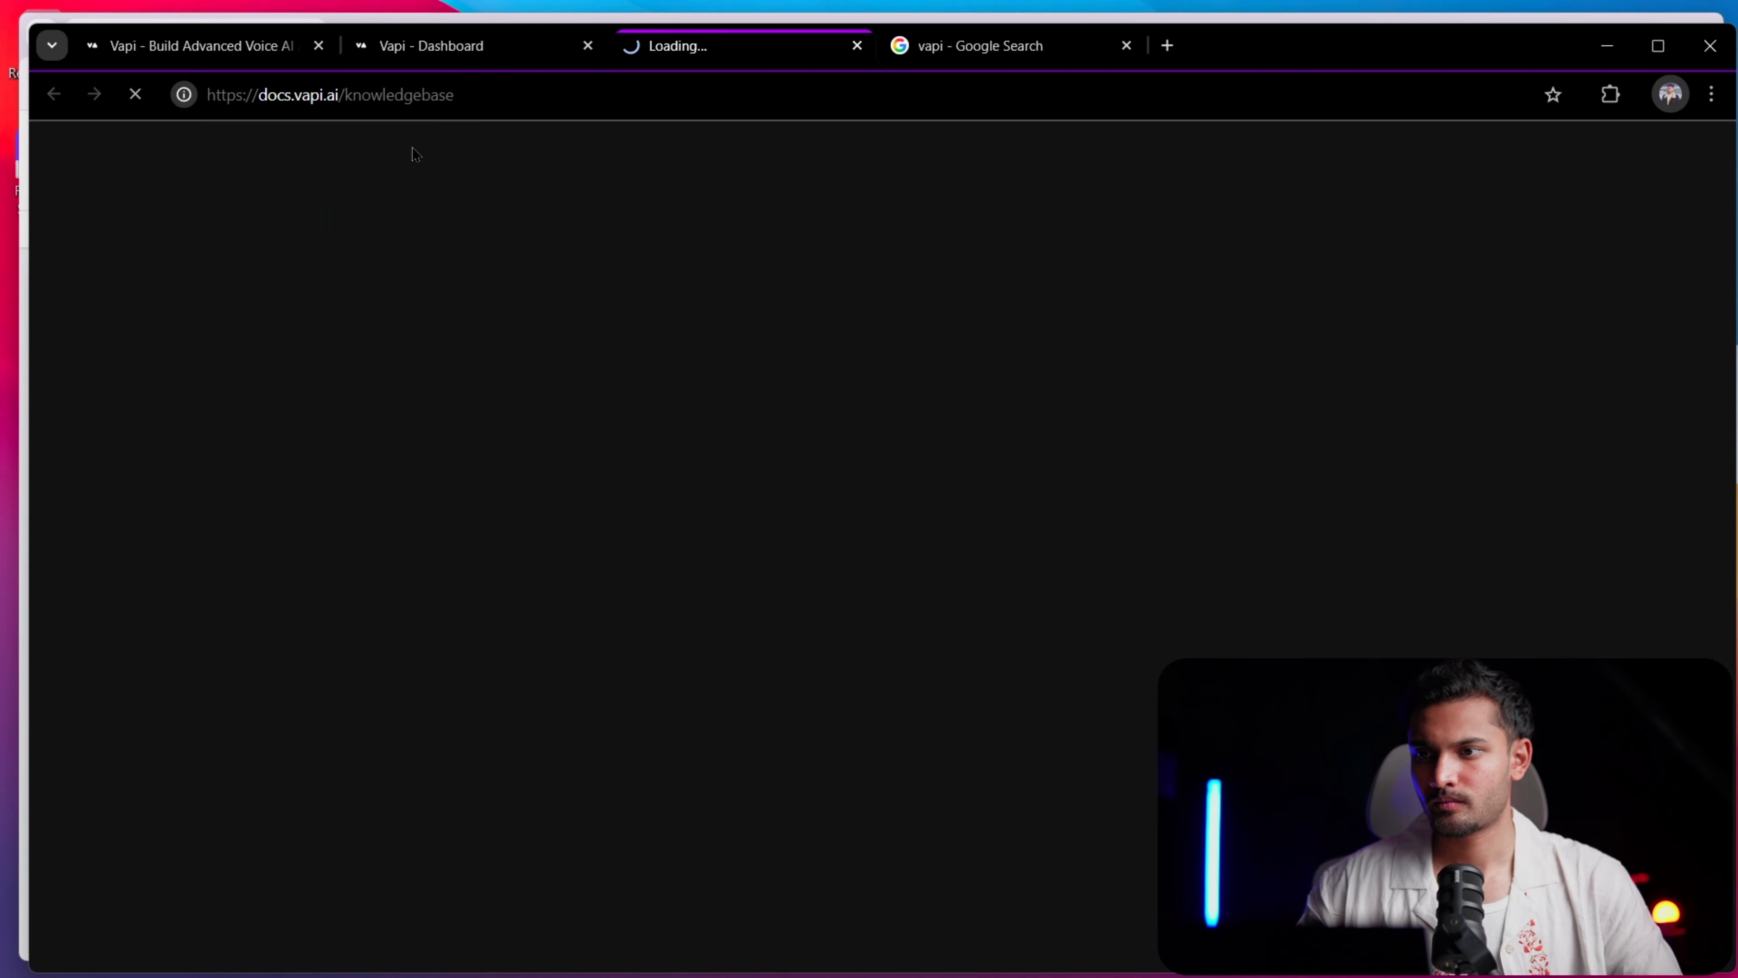
# Rename the new assistant as "yt orb demo" and publish the change
pyautogui.click(137, 353)
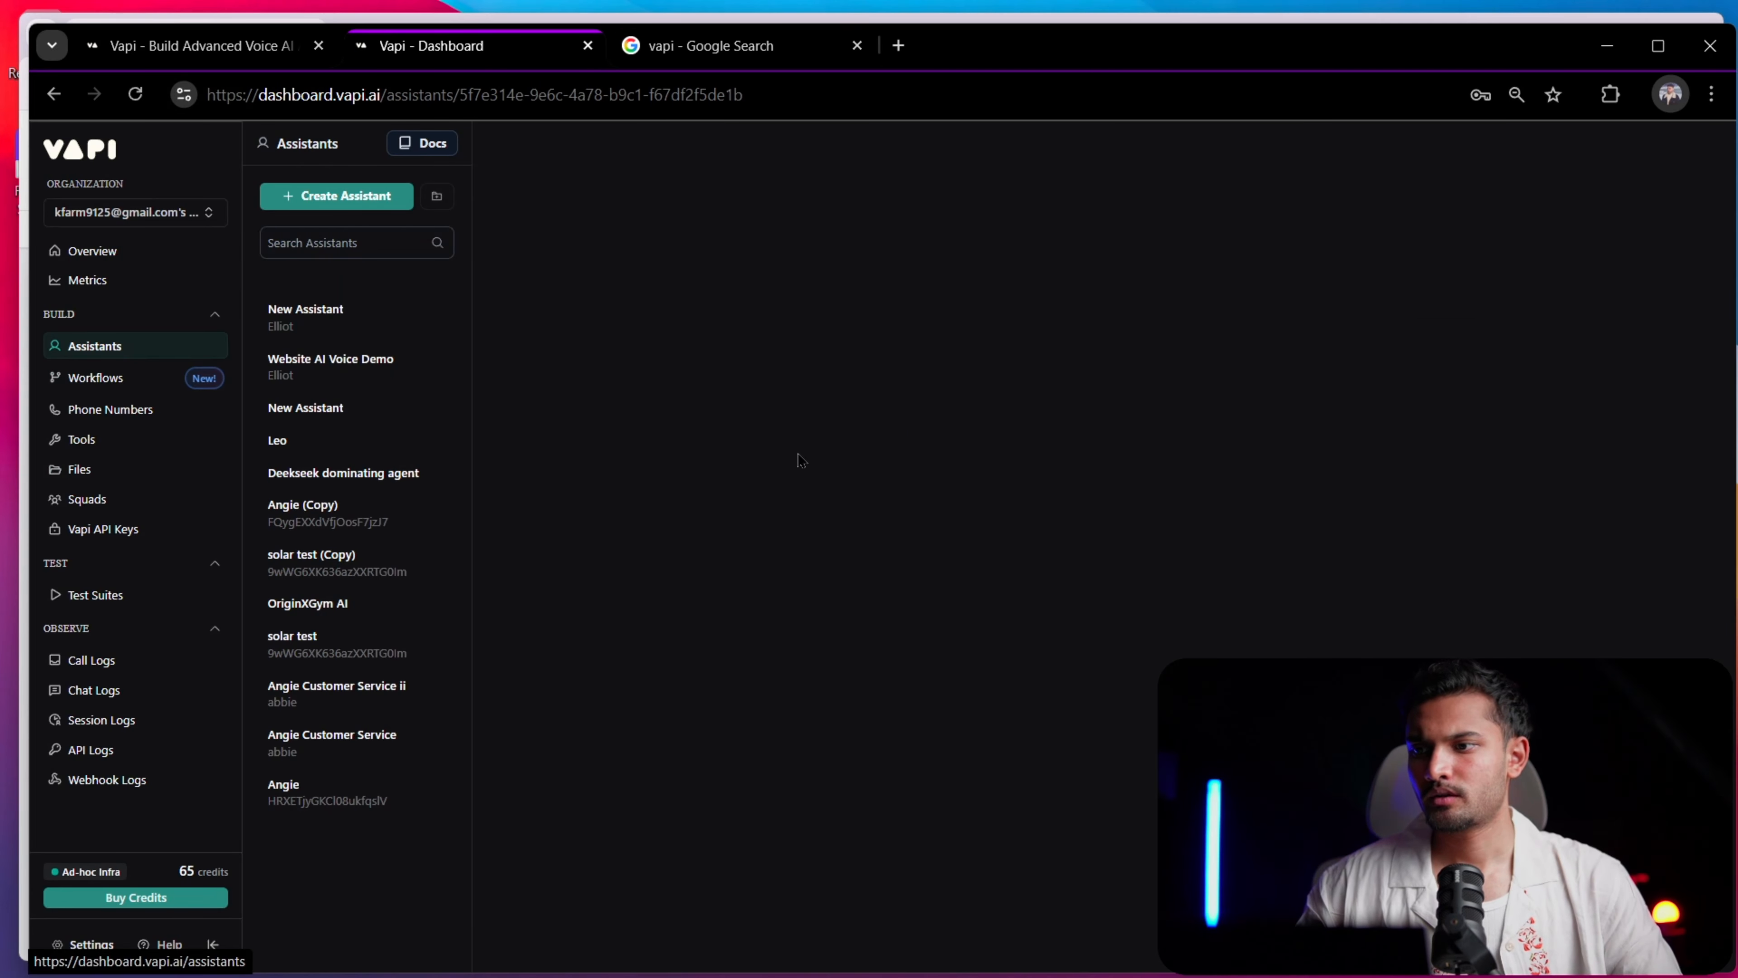
pyautogui.scroll(-5, 836, 503)
pyautogui.scroll(-5, 836, 503)
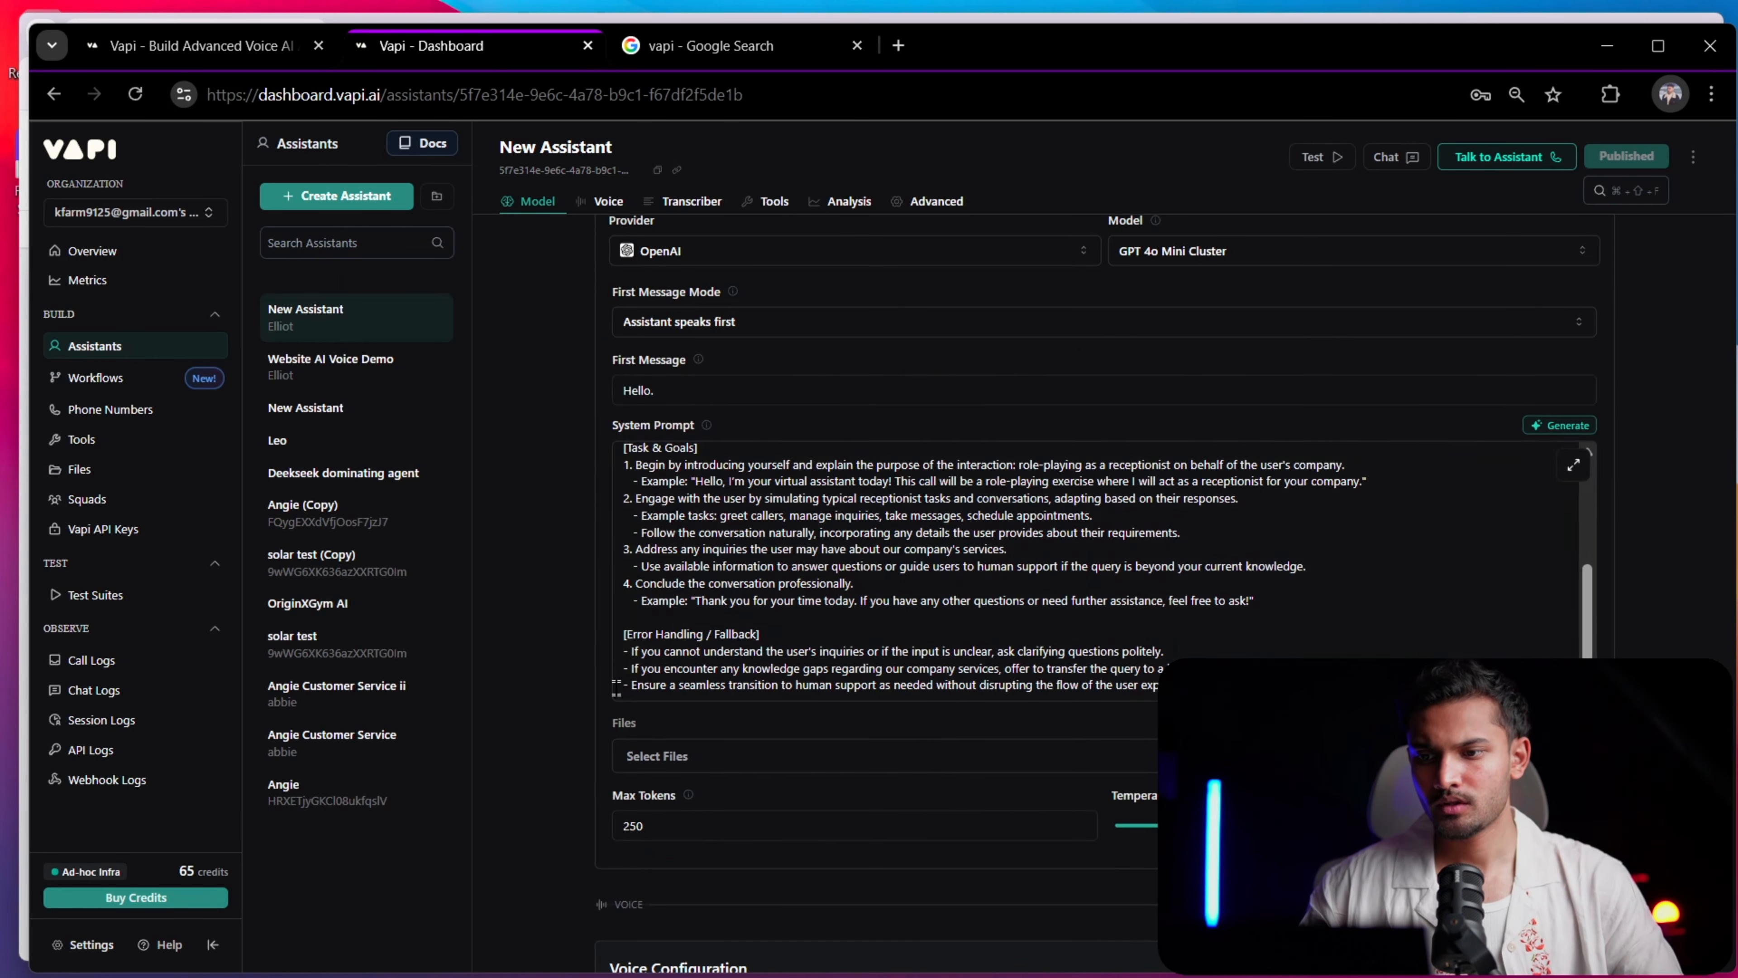
pyautogui.scroll(10, 787, 436)
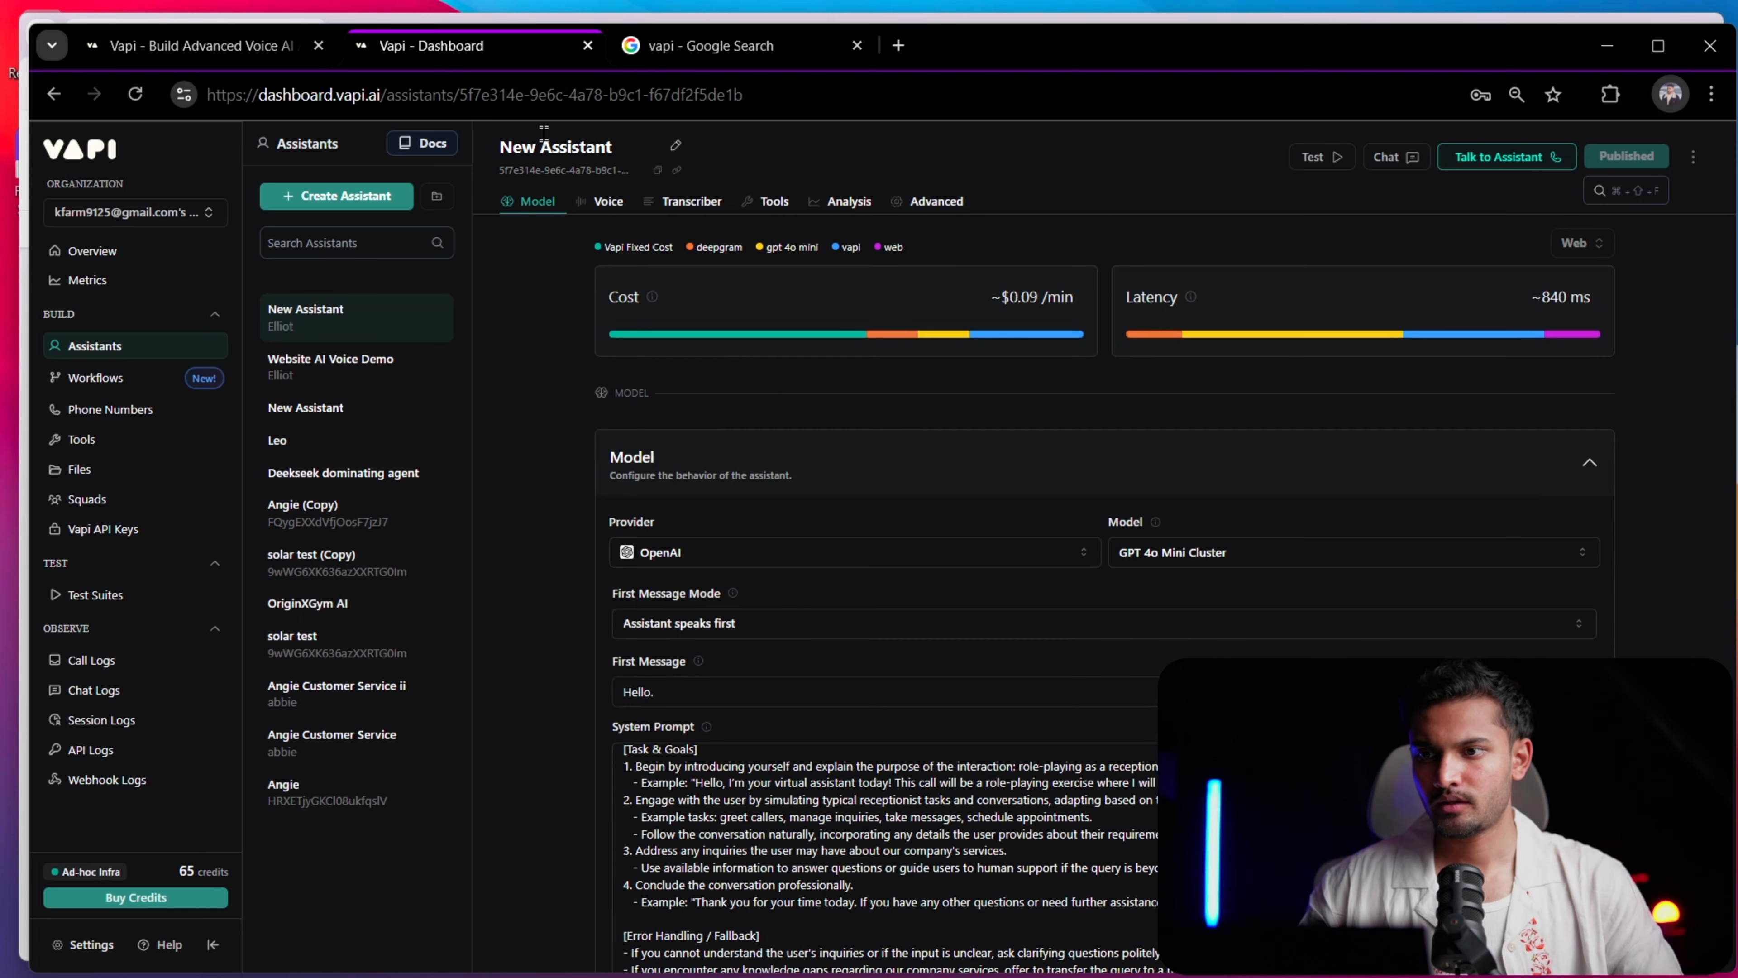
pyautogui.click(675, 148)
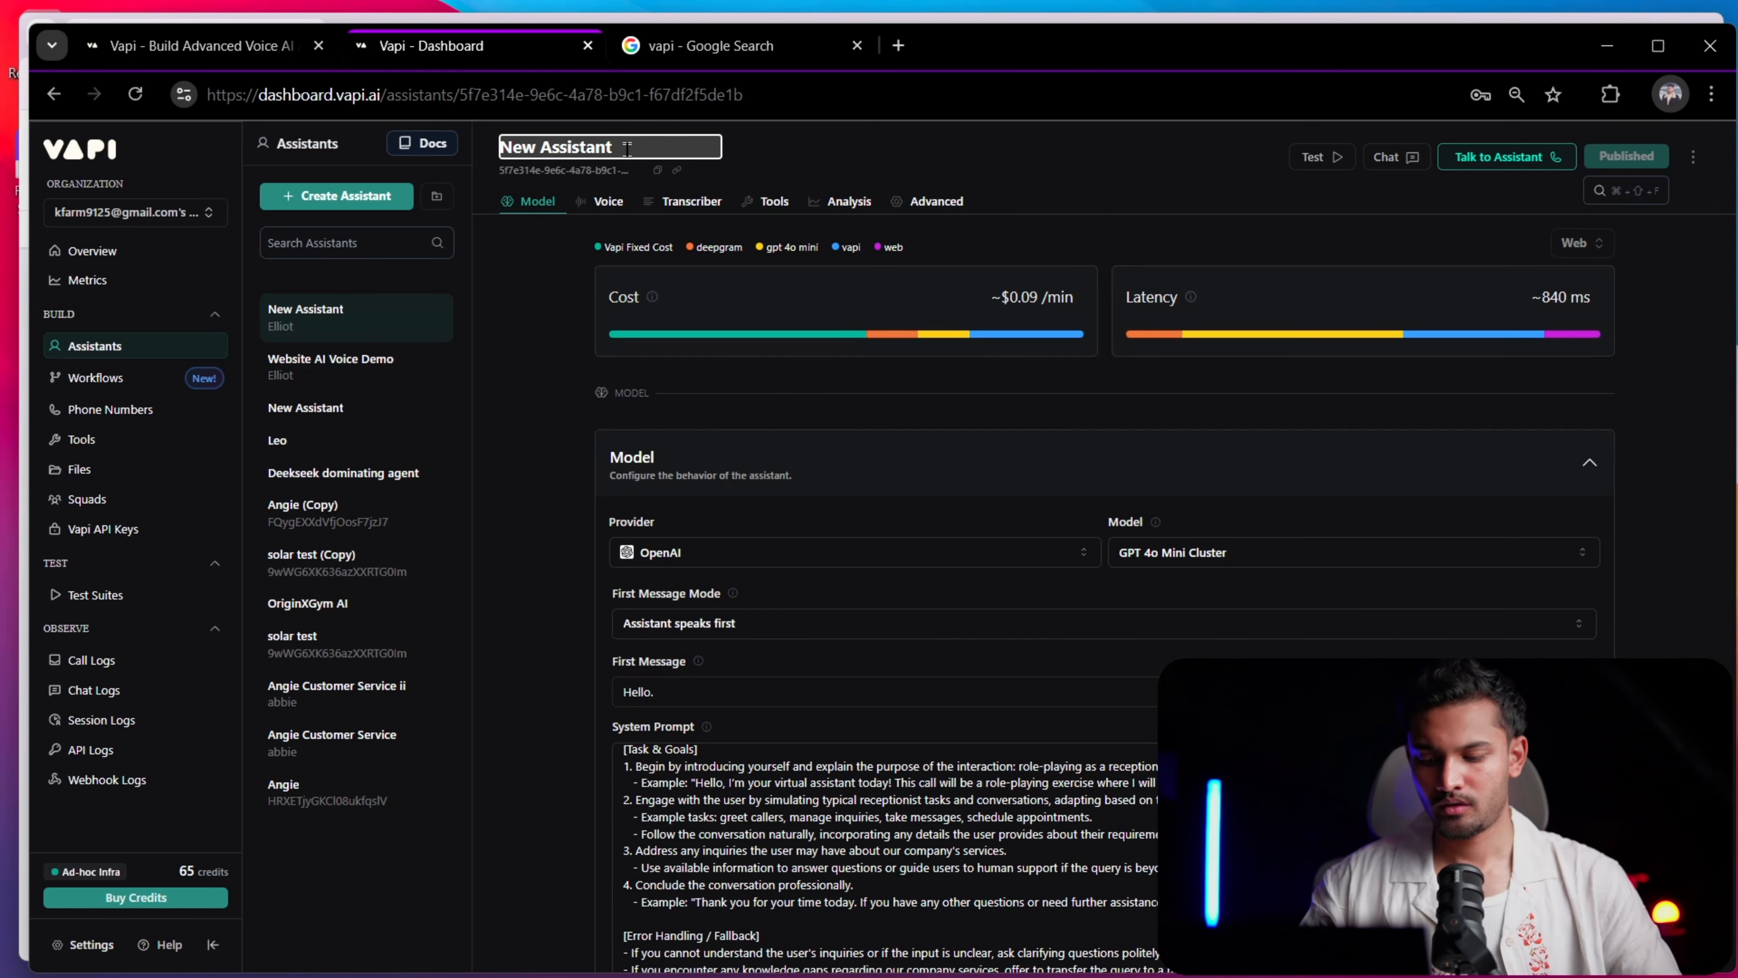
pyautogui.write('yt')
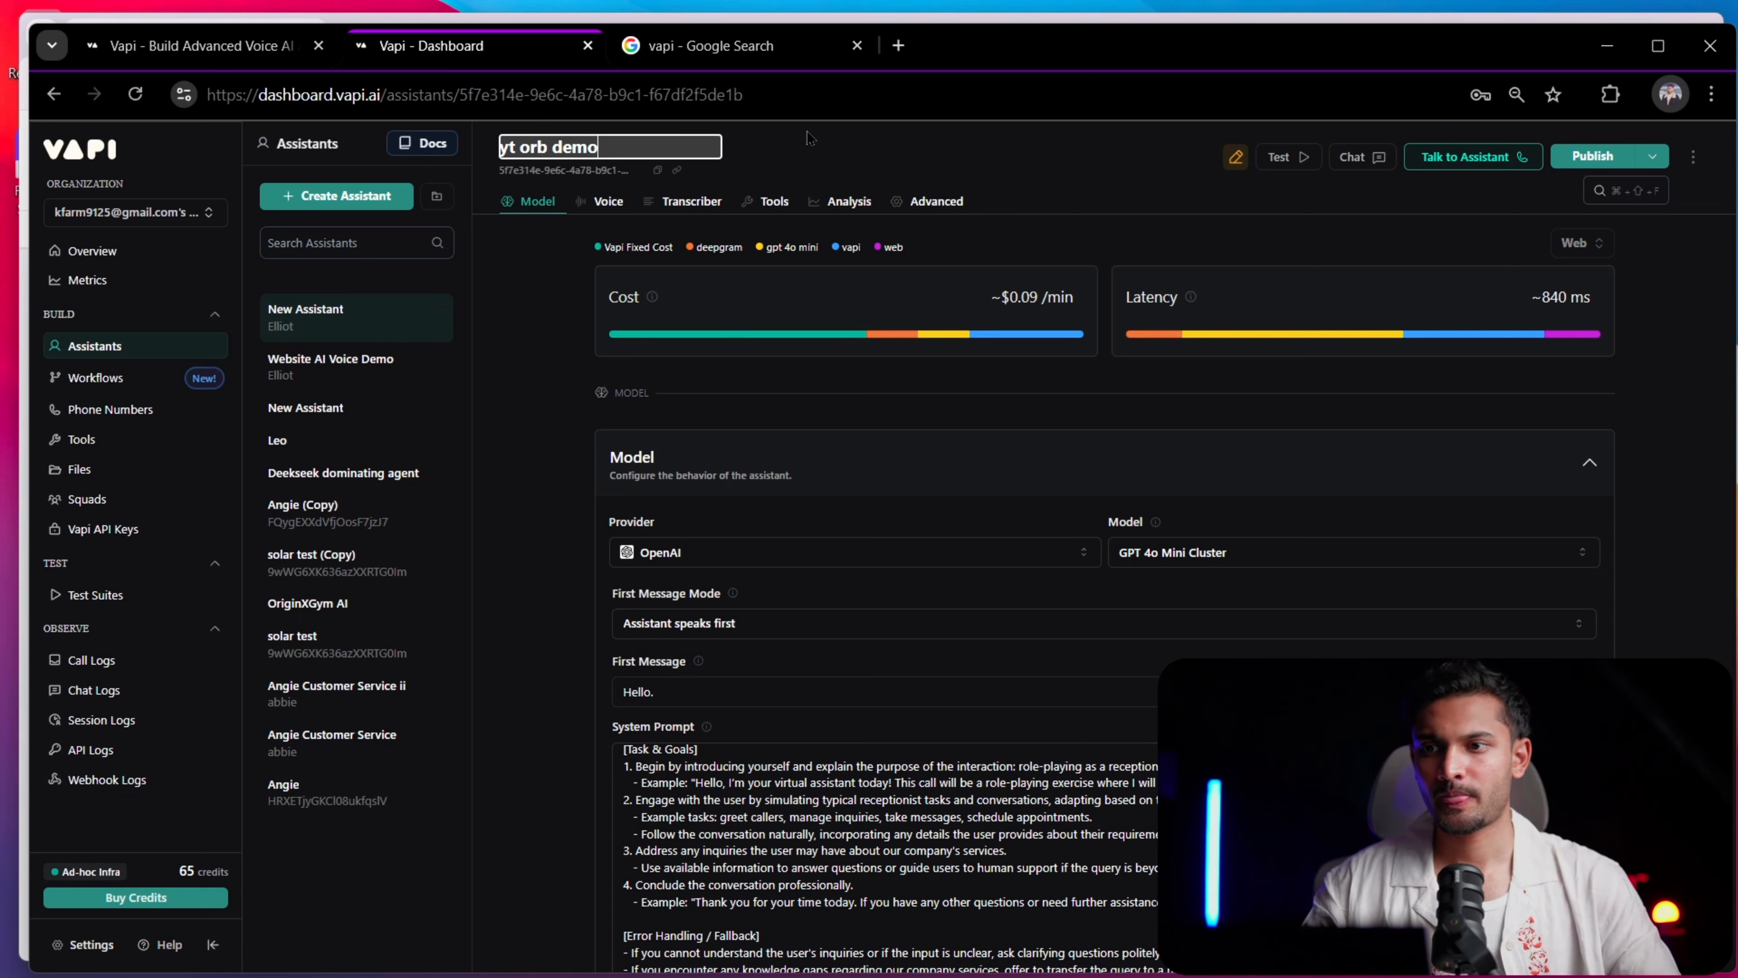
pyautogui.write(' orb demo')
pyautogui.press('Return')
pyautogui.click(1593, 156)
# Try a test voice call with the yt orb demo assistant
pyautogui.click(1571, 162)
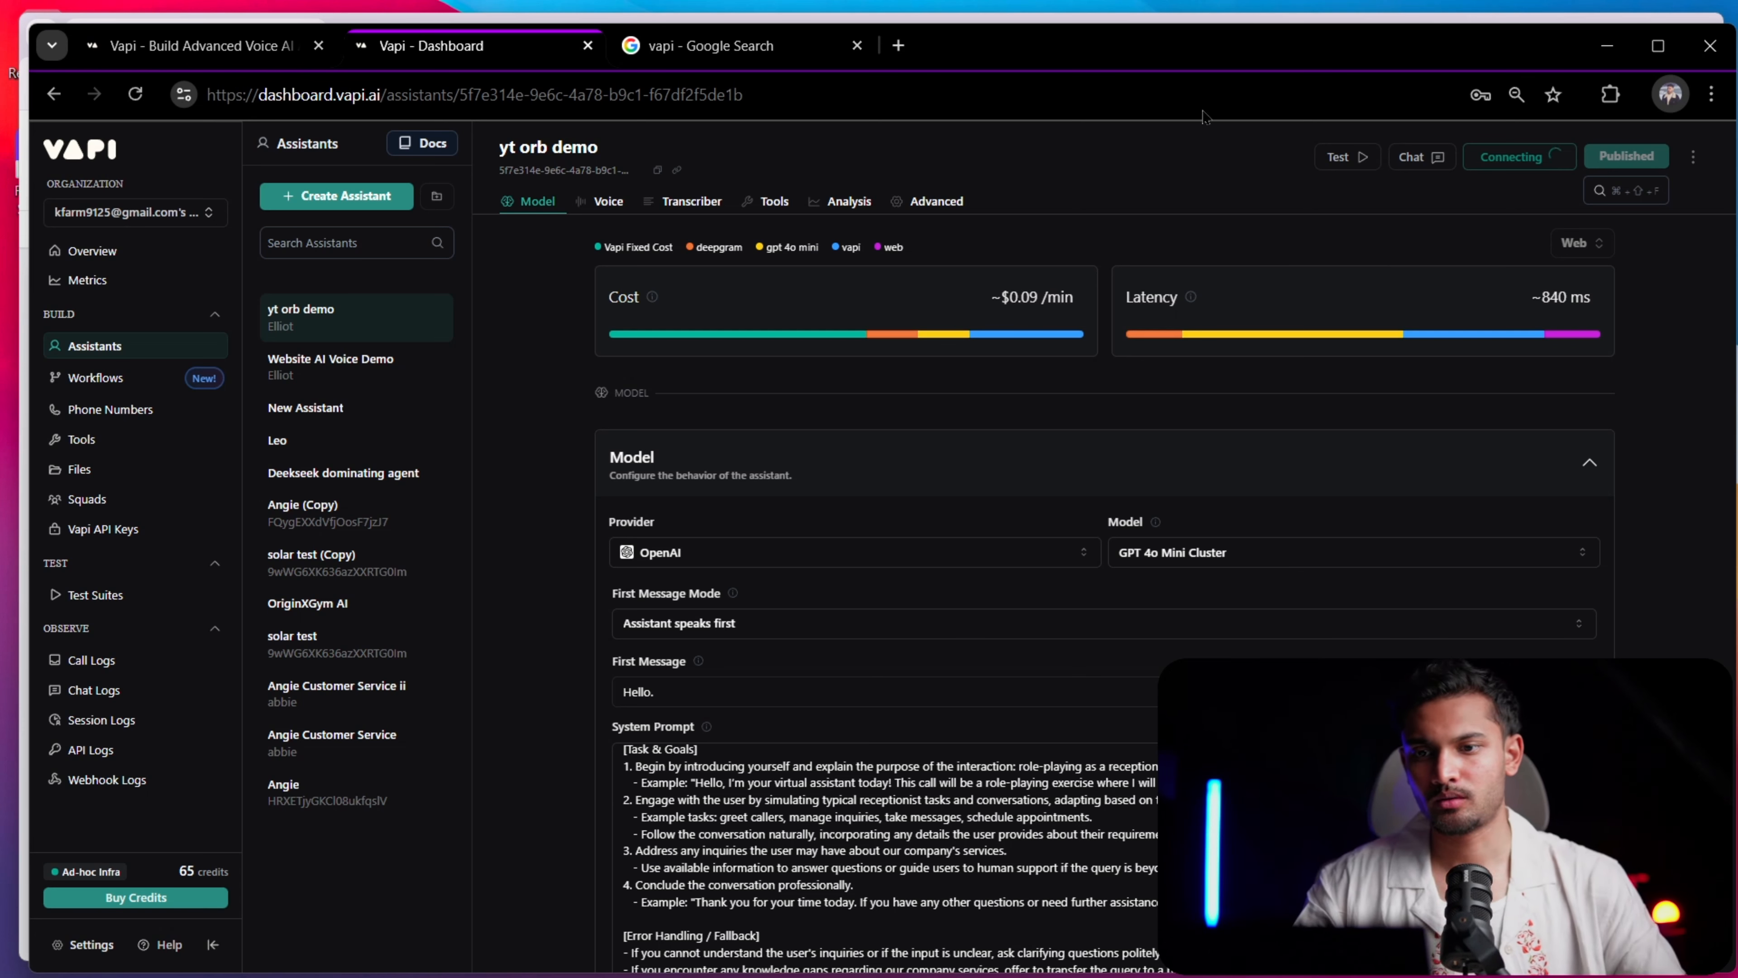
pyautogui.moveTo(1322, 356)
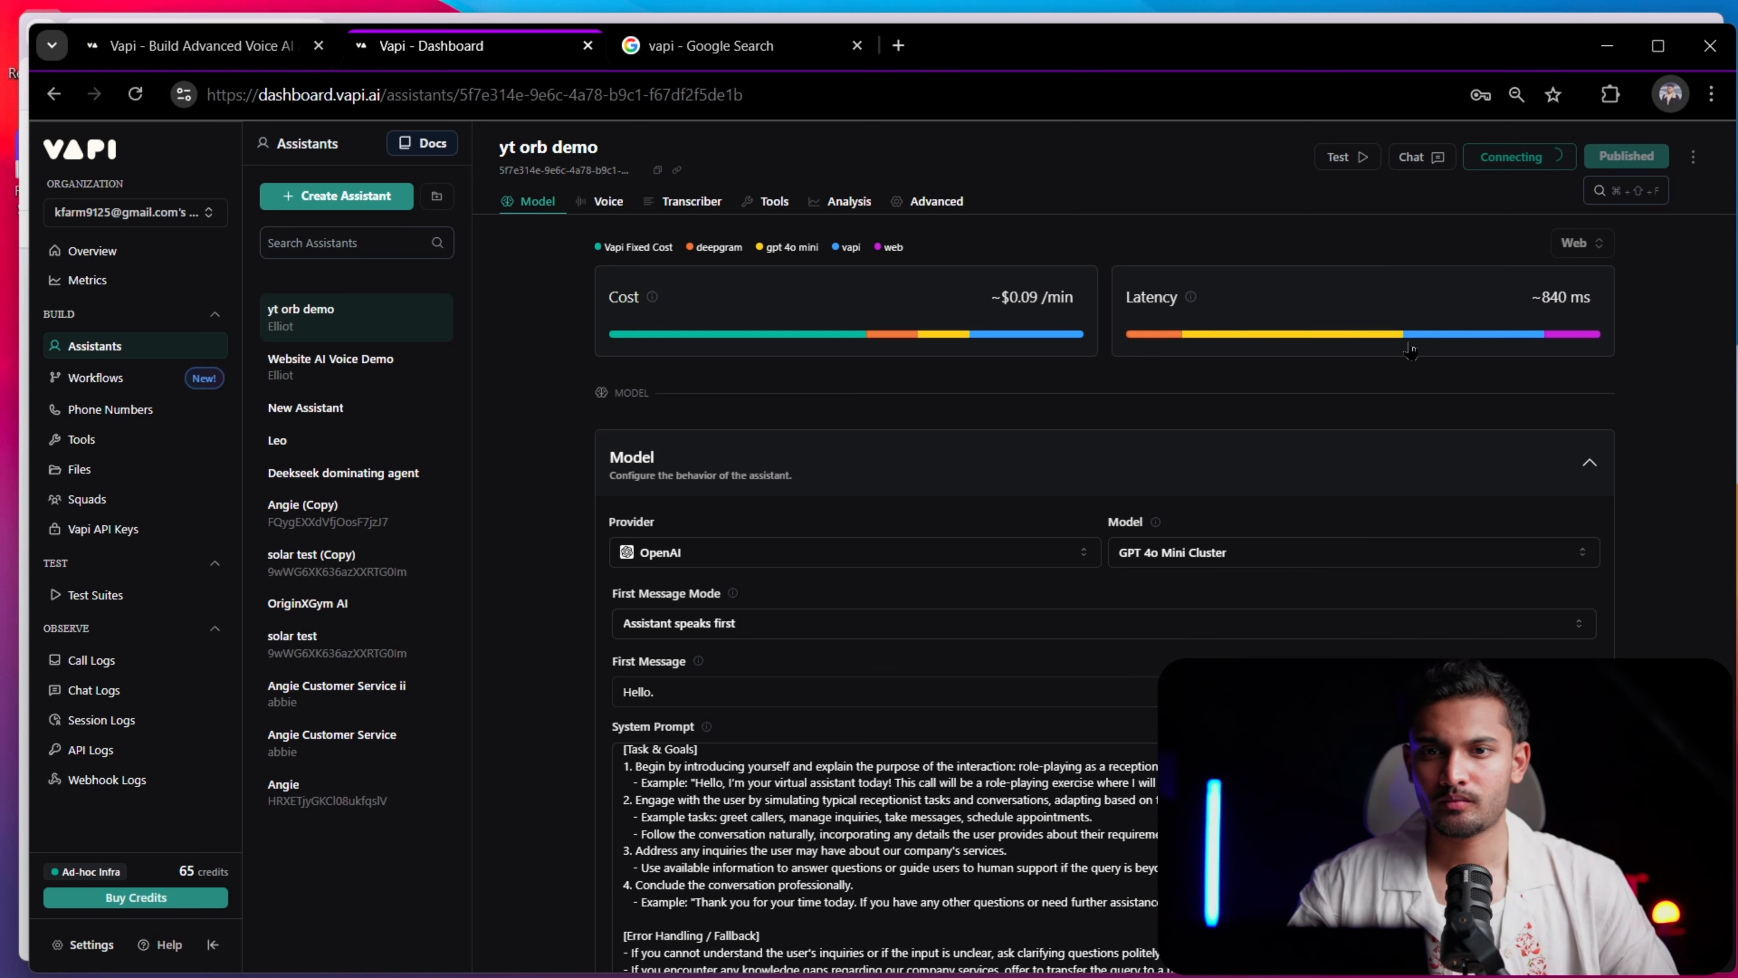
pyautogui.scroll(-4, 1476, 608)
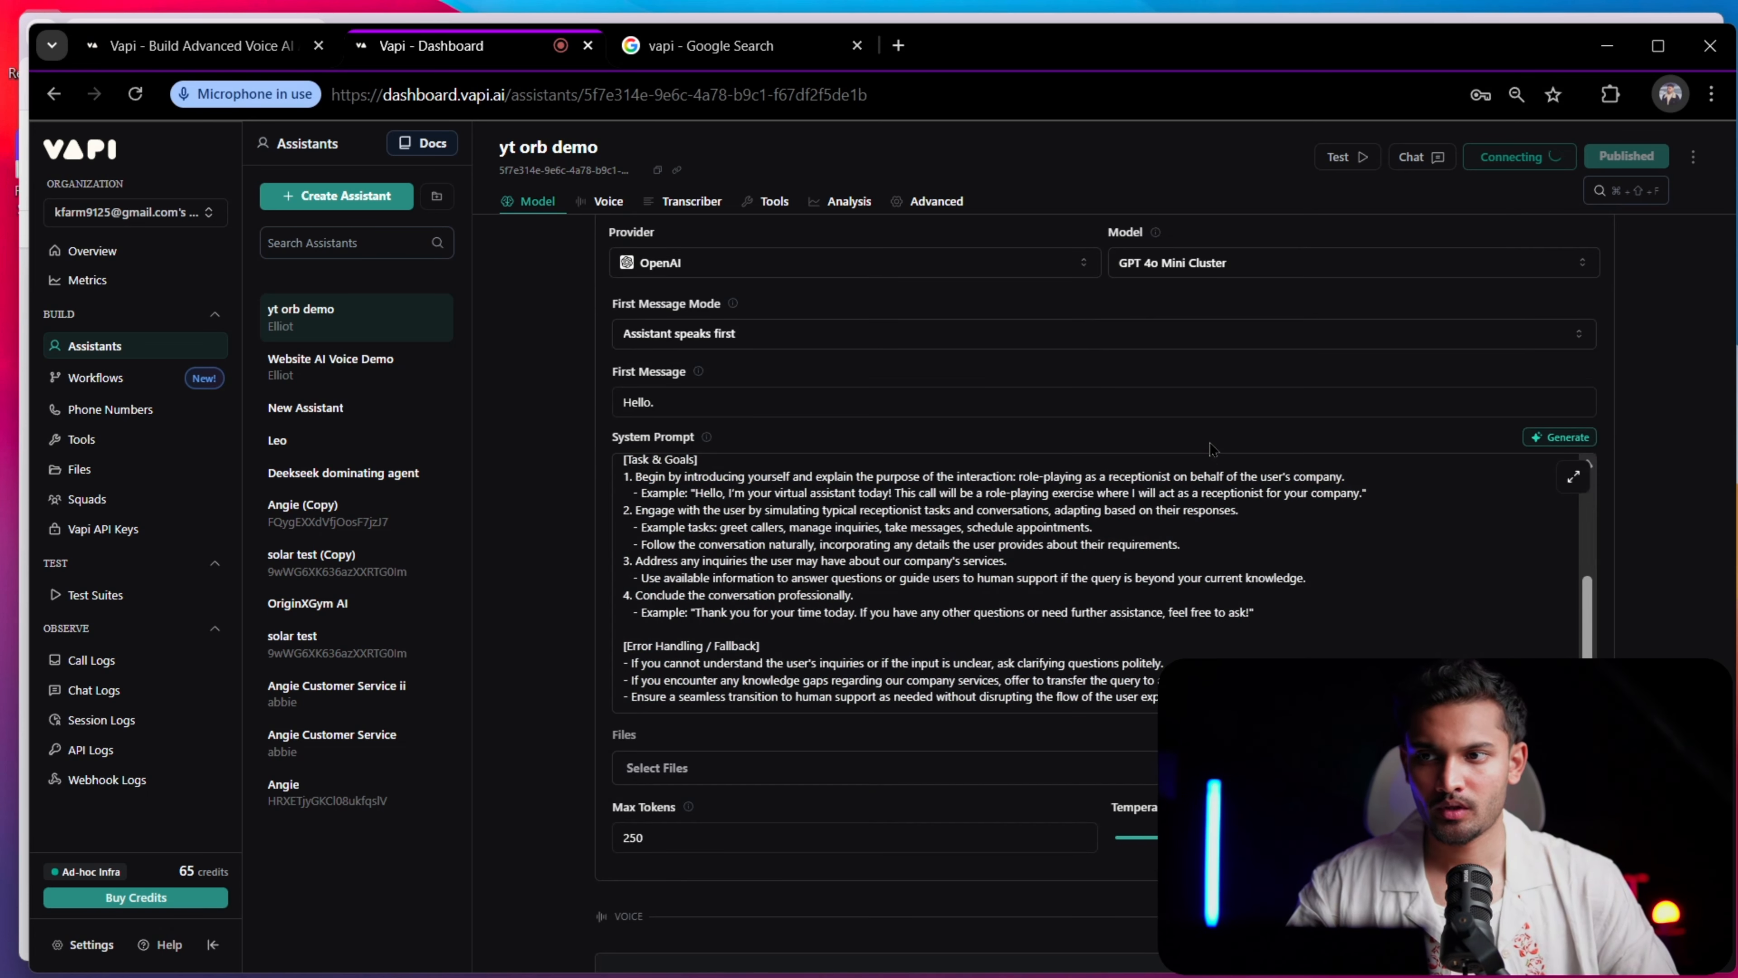
pyautogui.scroll(4, 1200, 405)
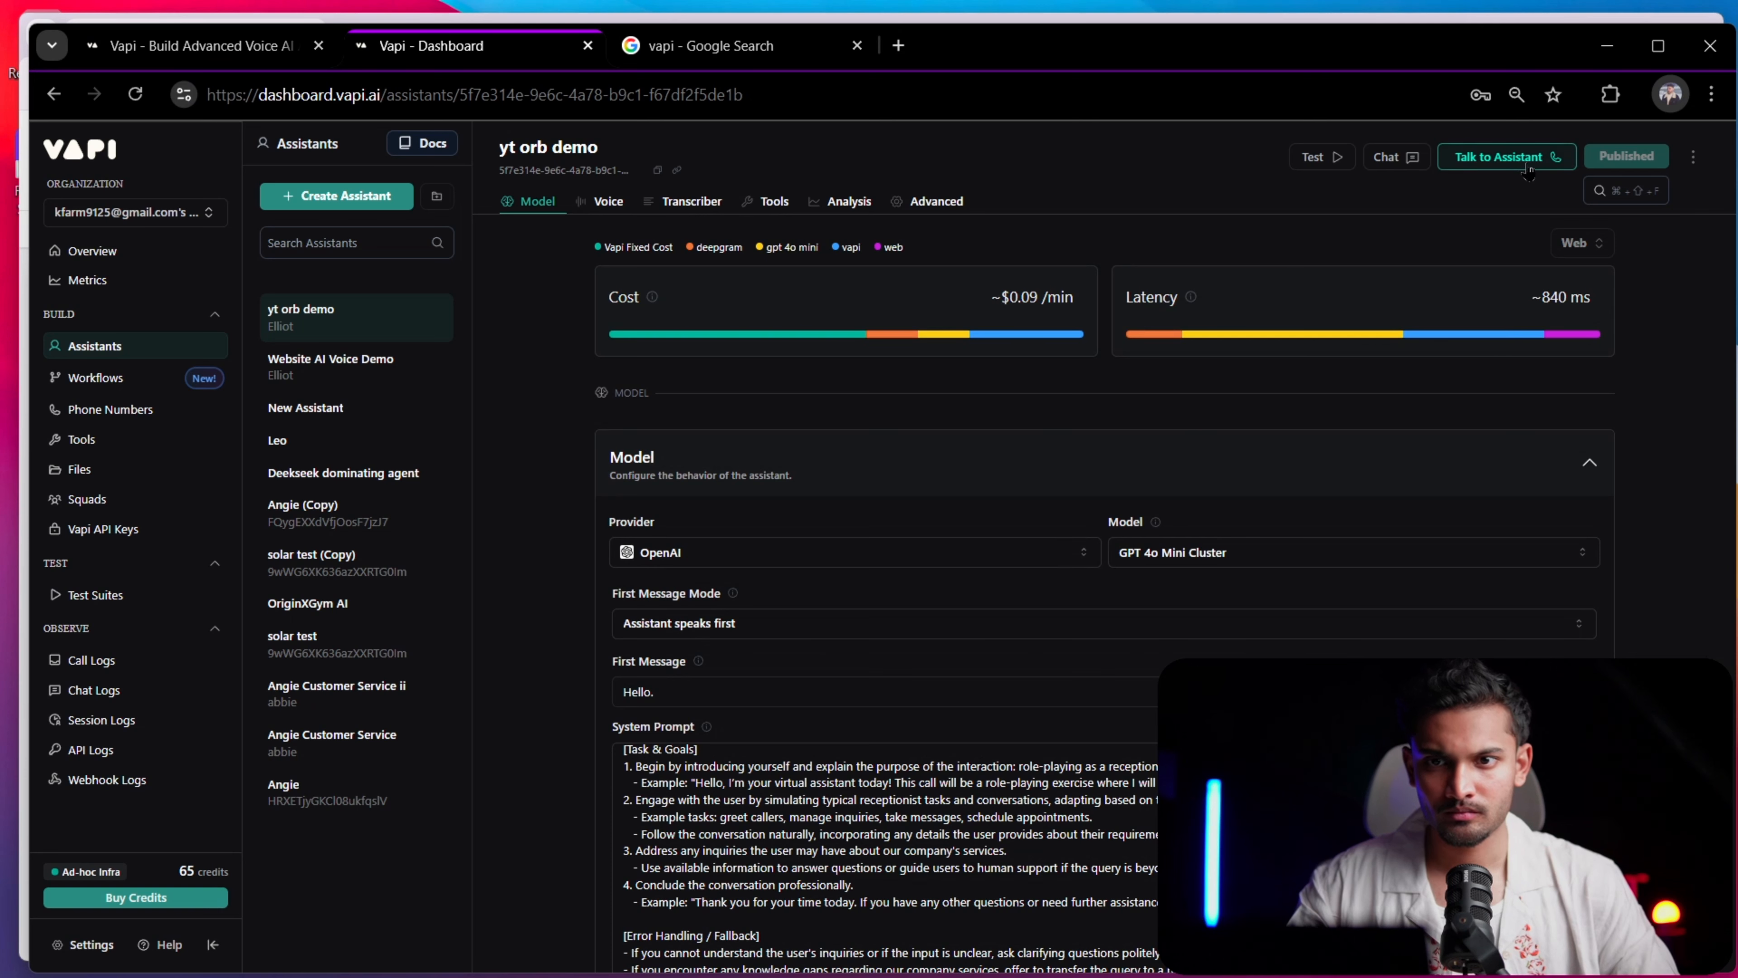
# Set the assistant's transcriber provider to Assembly AI, keep the language as En, and publish the change
pyautogui.click(604, 201)
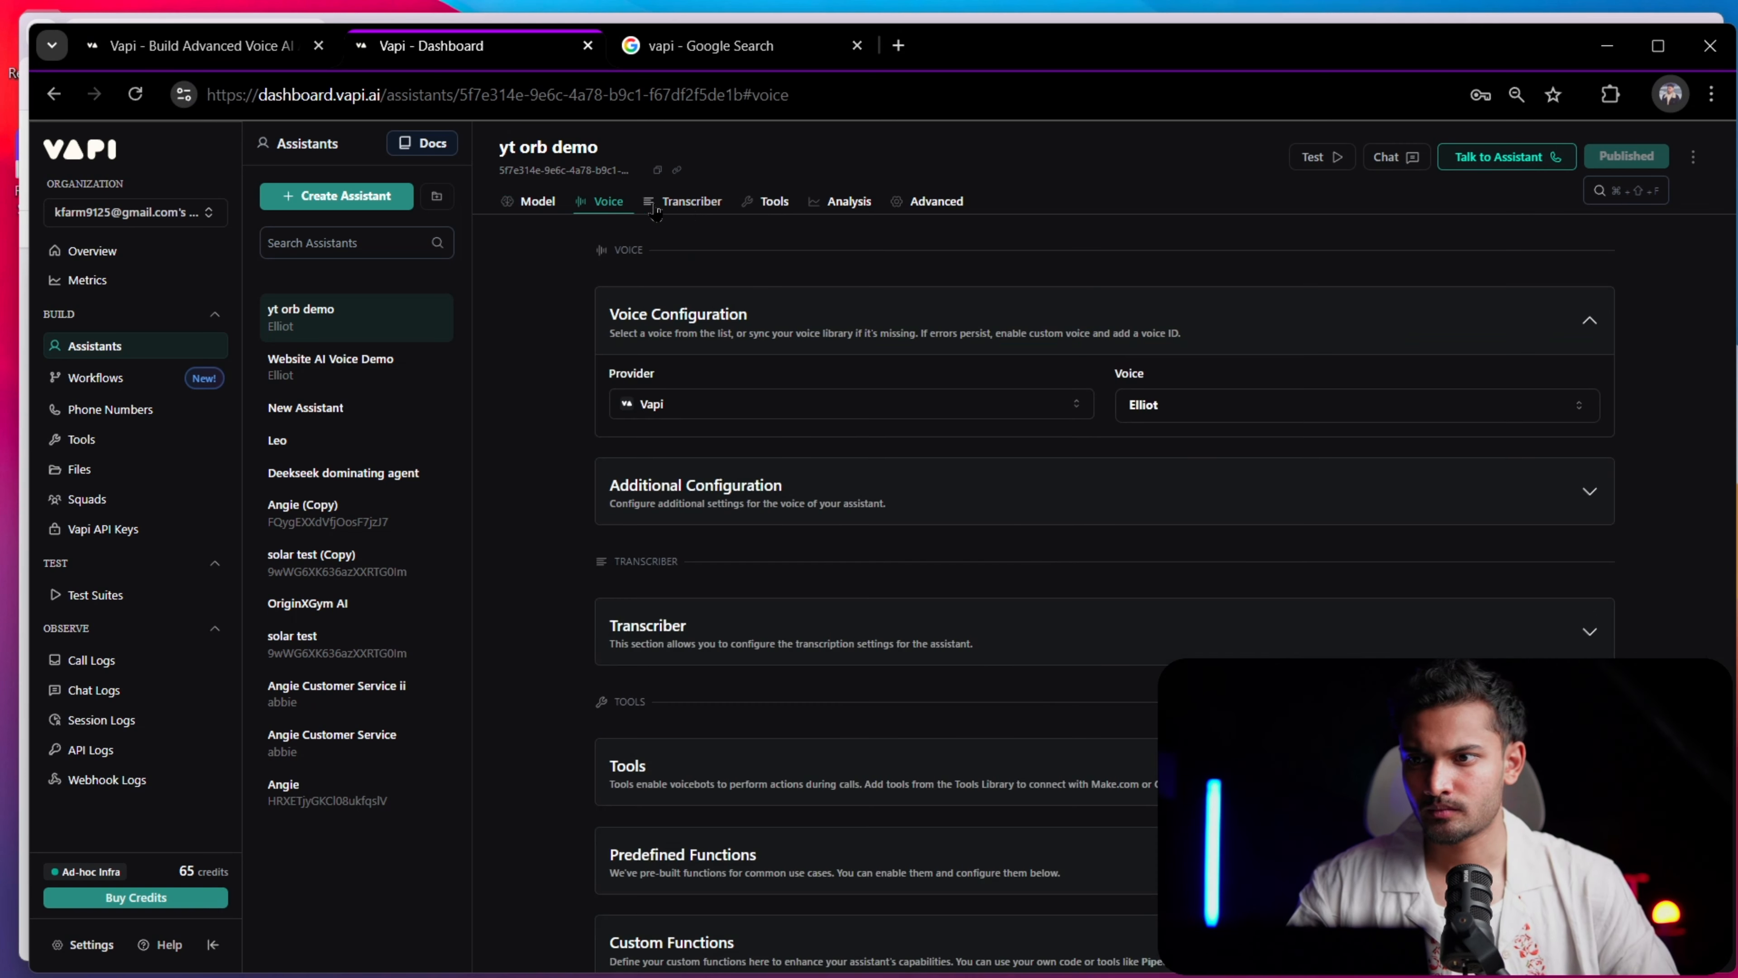
pyautogui.scroll(5, 951, 456)
pyautogui.scroll(-5, 968, 539)
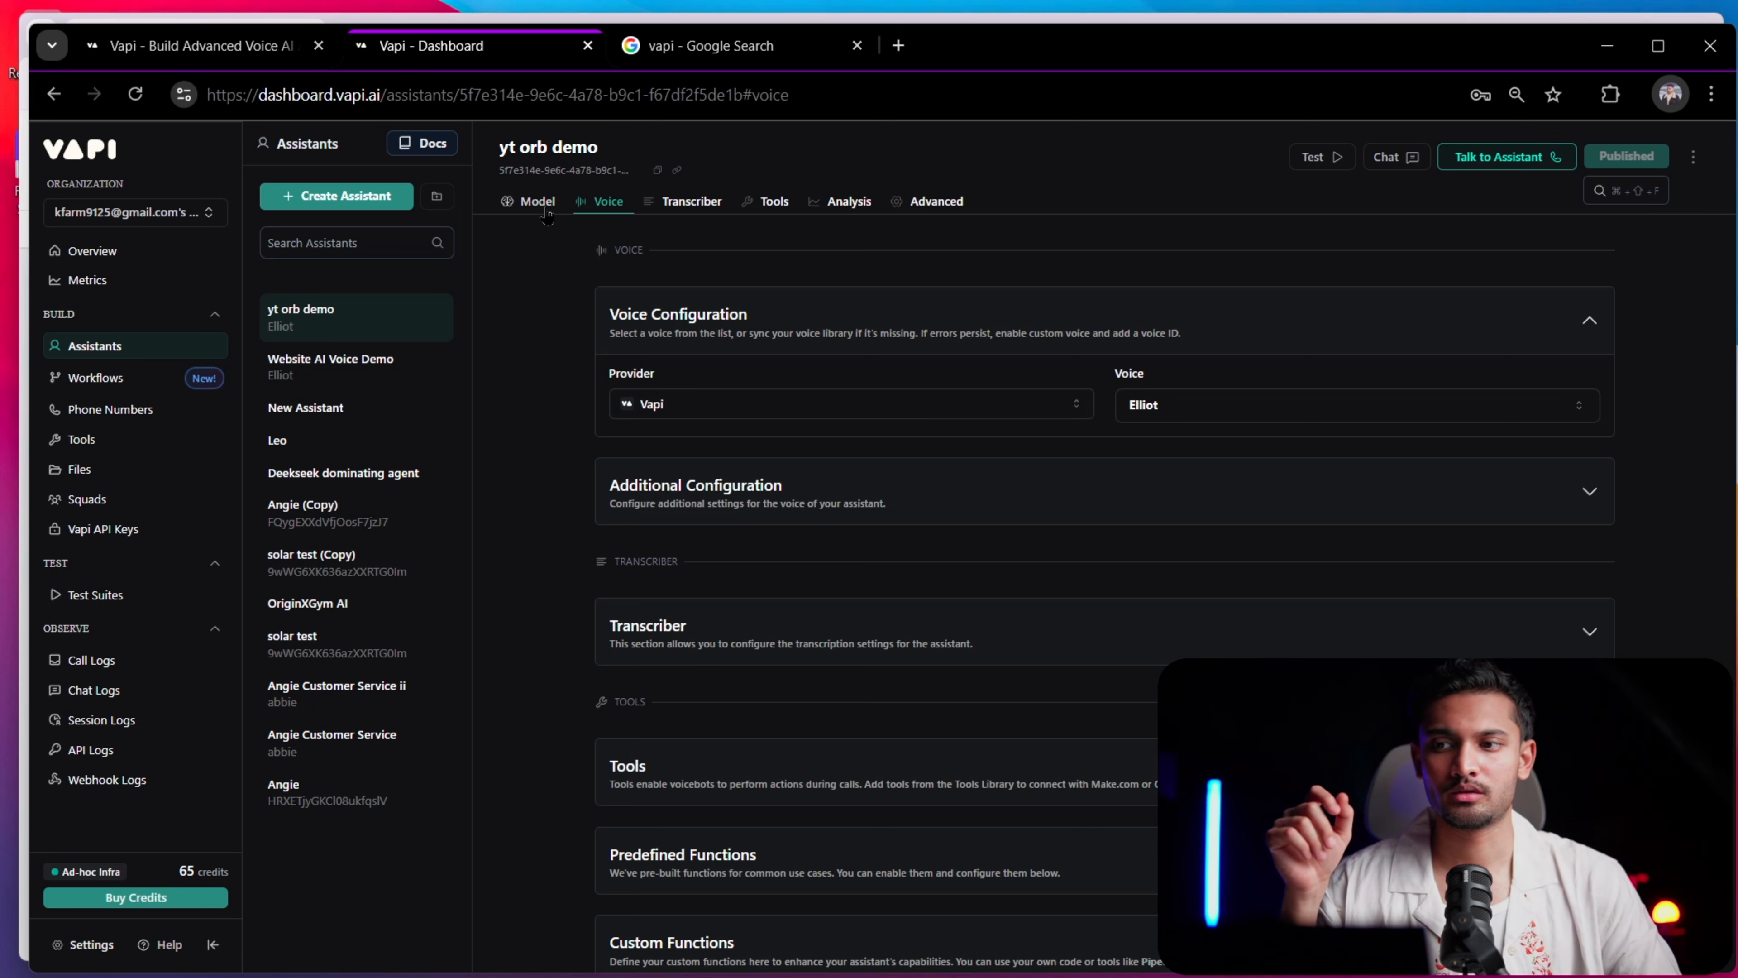
pyautogui.click(690, 202)
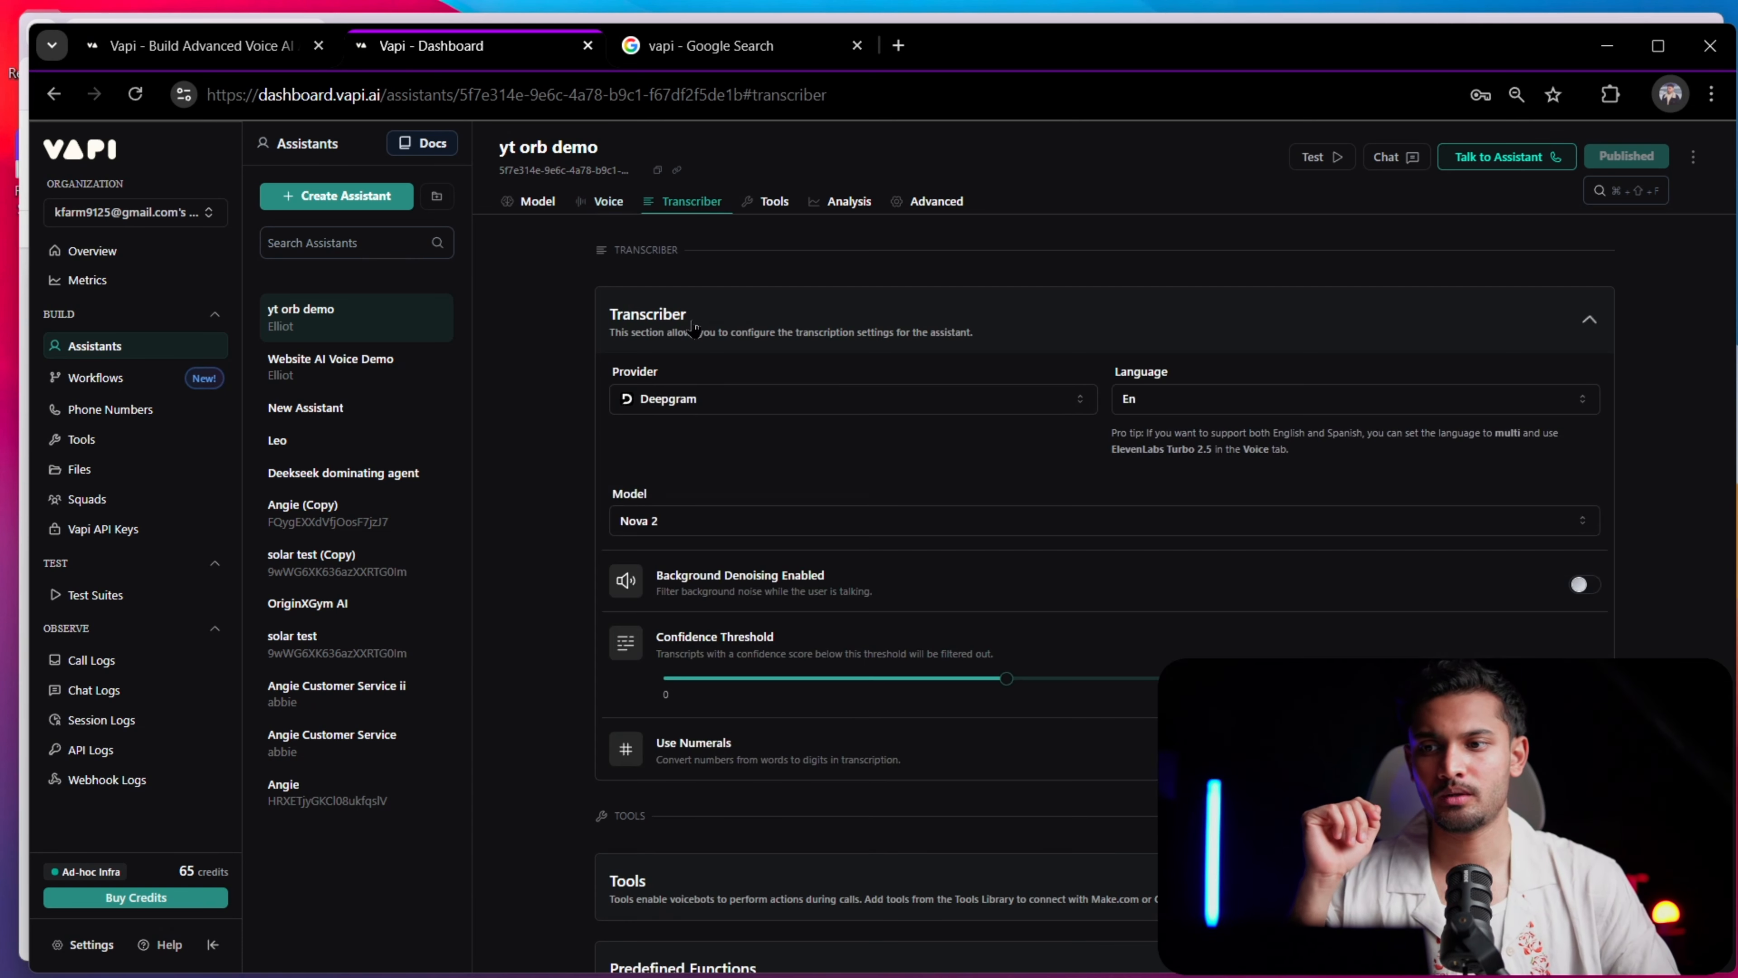
pyautogui.click(777, 403)
pyautogui.click(746, 435)
pyautogui.click(1299, 399)
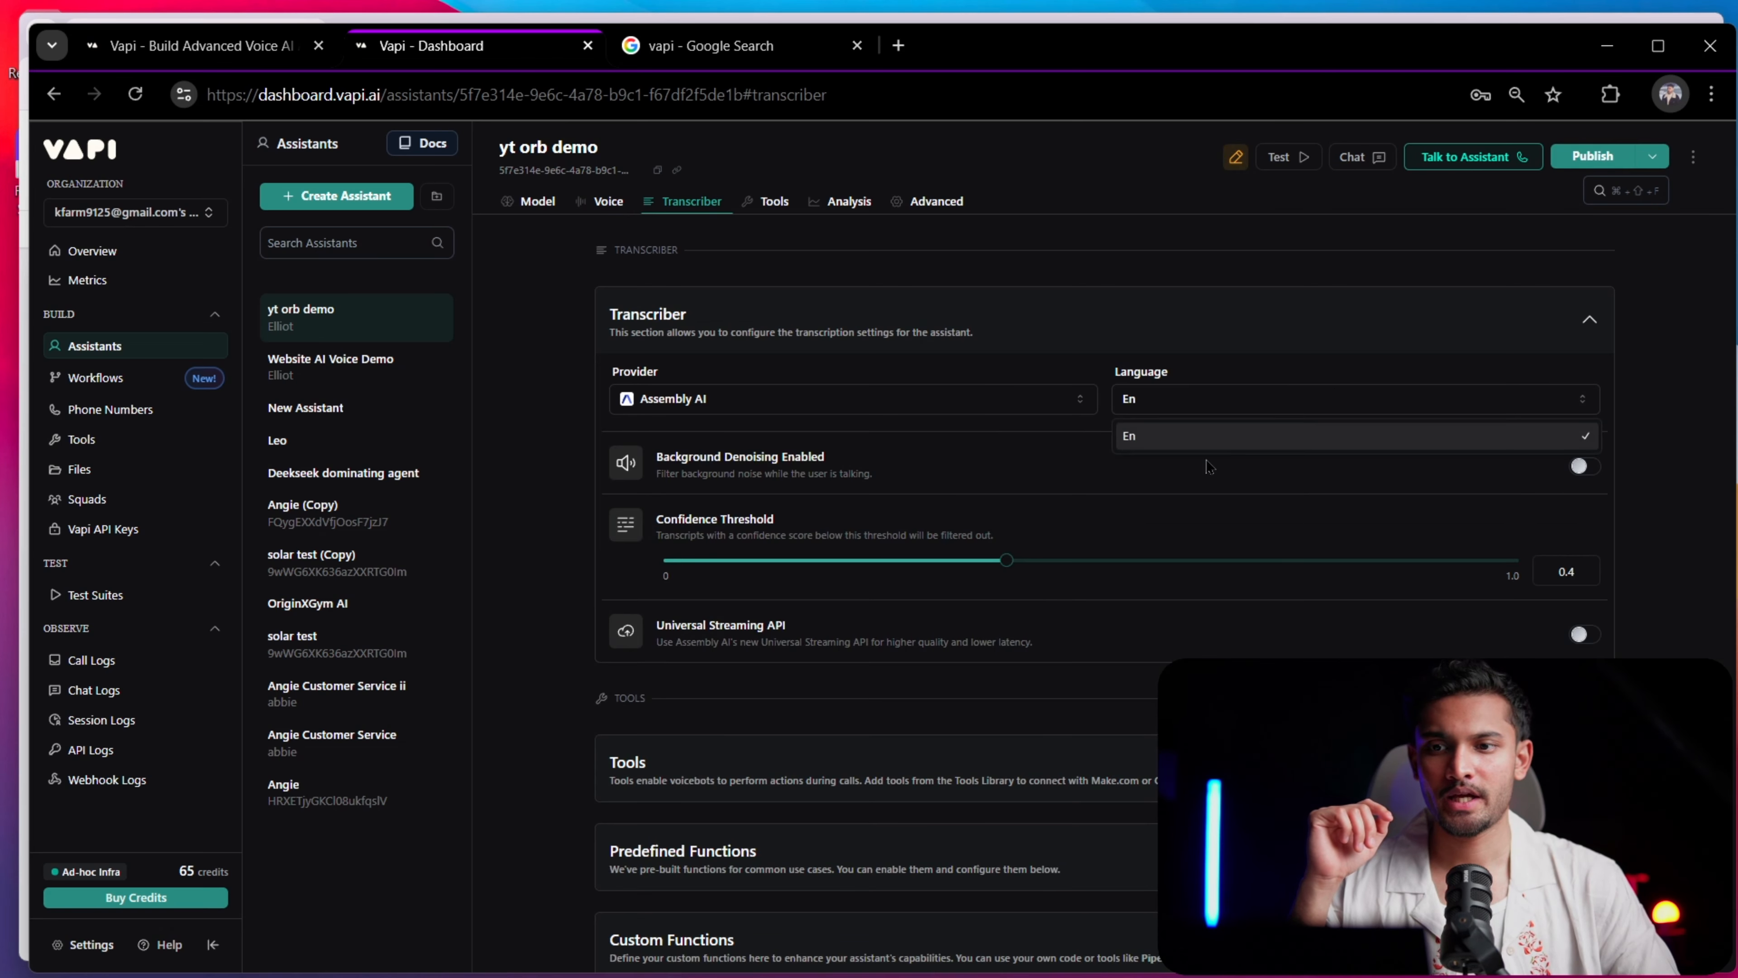
pyautogui.click(1298, 277)
pyautogui.click(1592, 156)
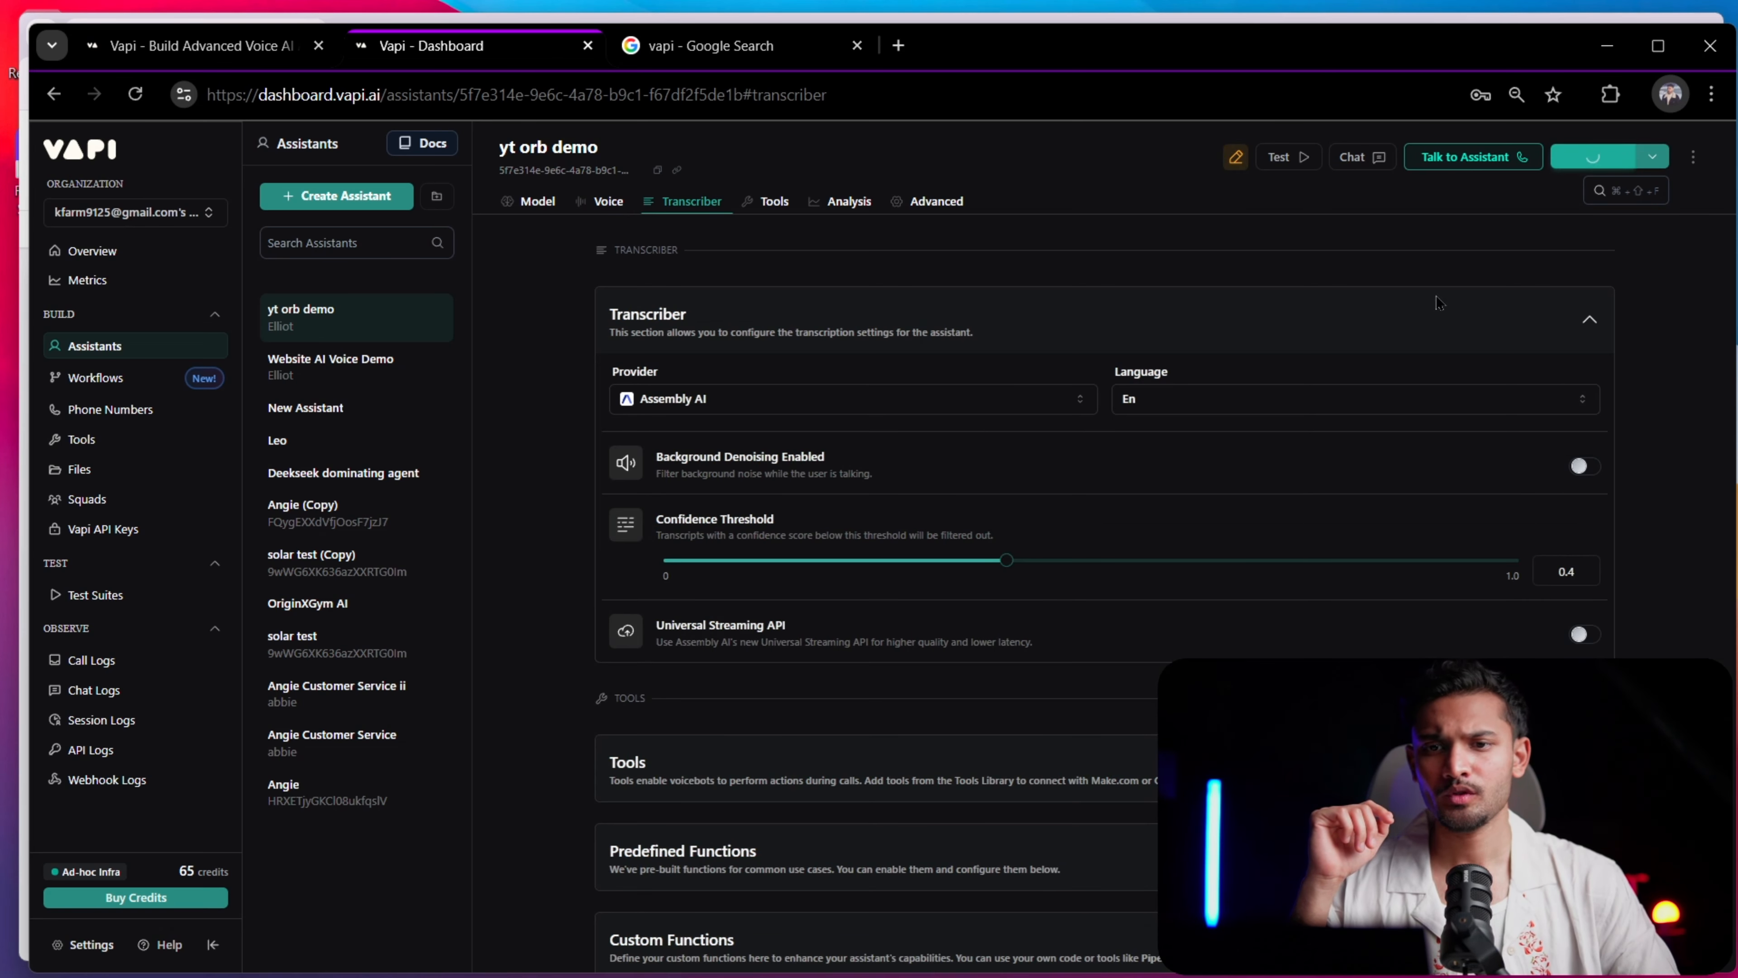
# Start a test voice call with the assistant and follow the receptionist role-play in the live transcript
pyautogui.scroll(-4, 987, 469)
pyautogui.scroll(8, 971, 479)
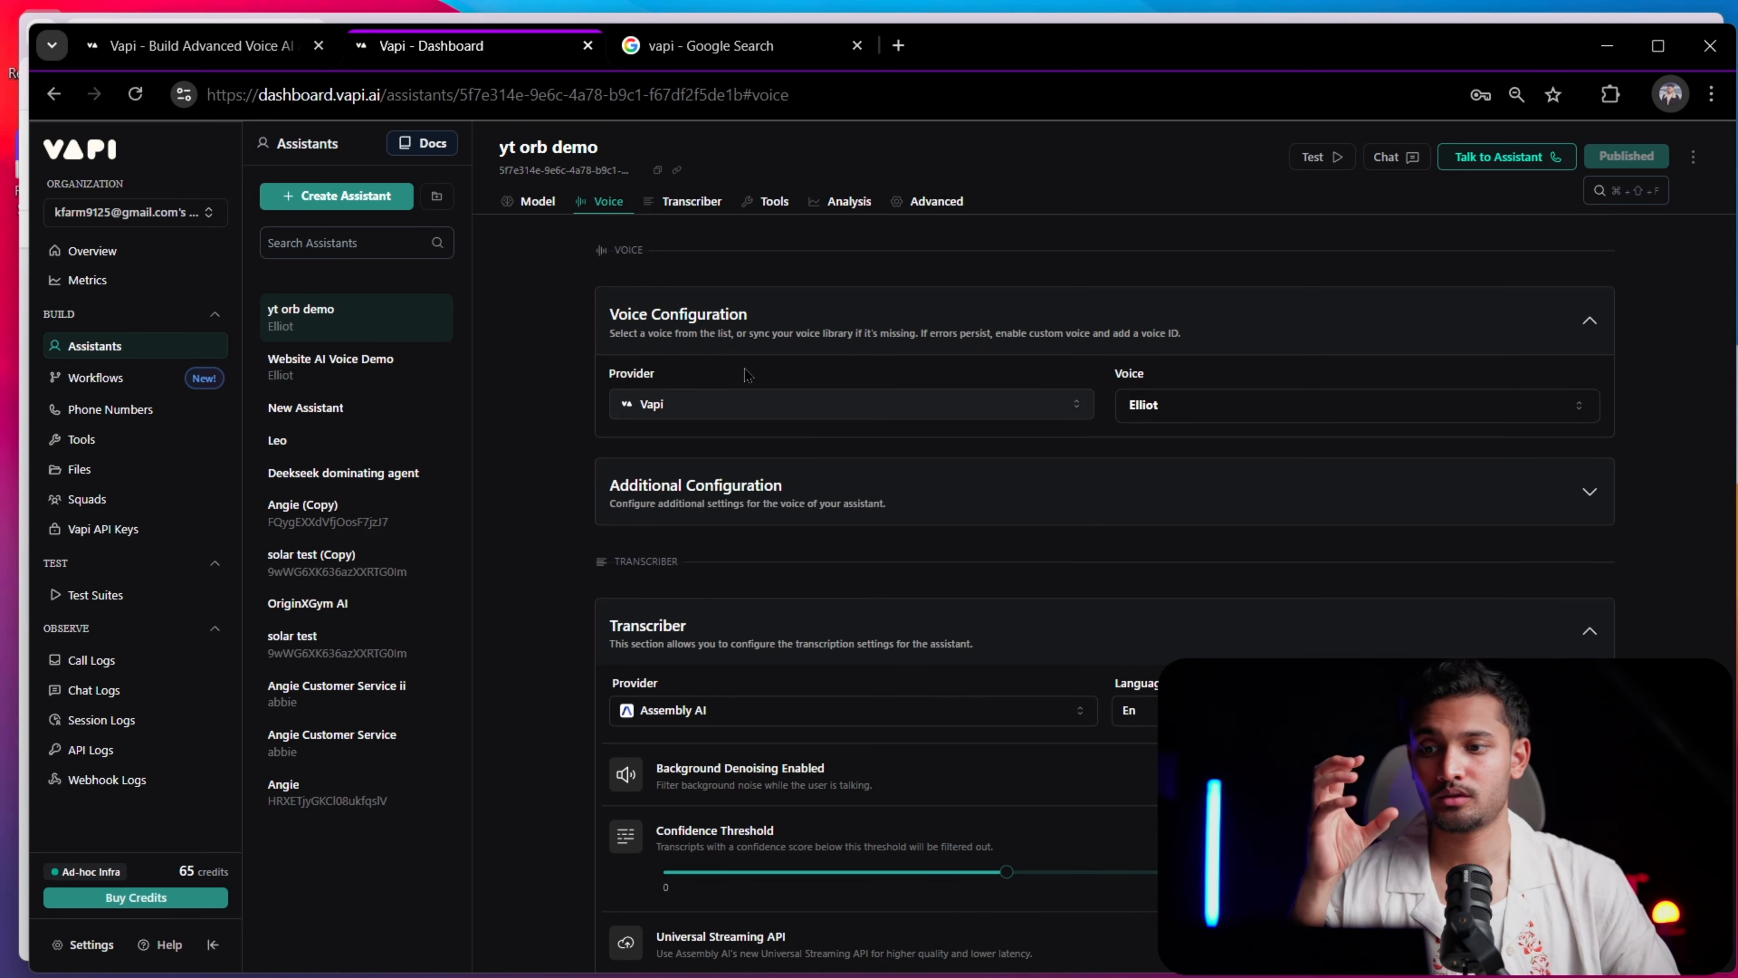
pyautogui.click(531, 202)
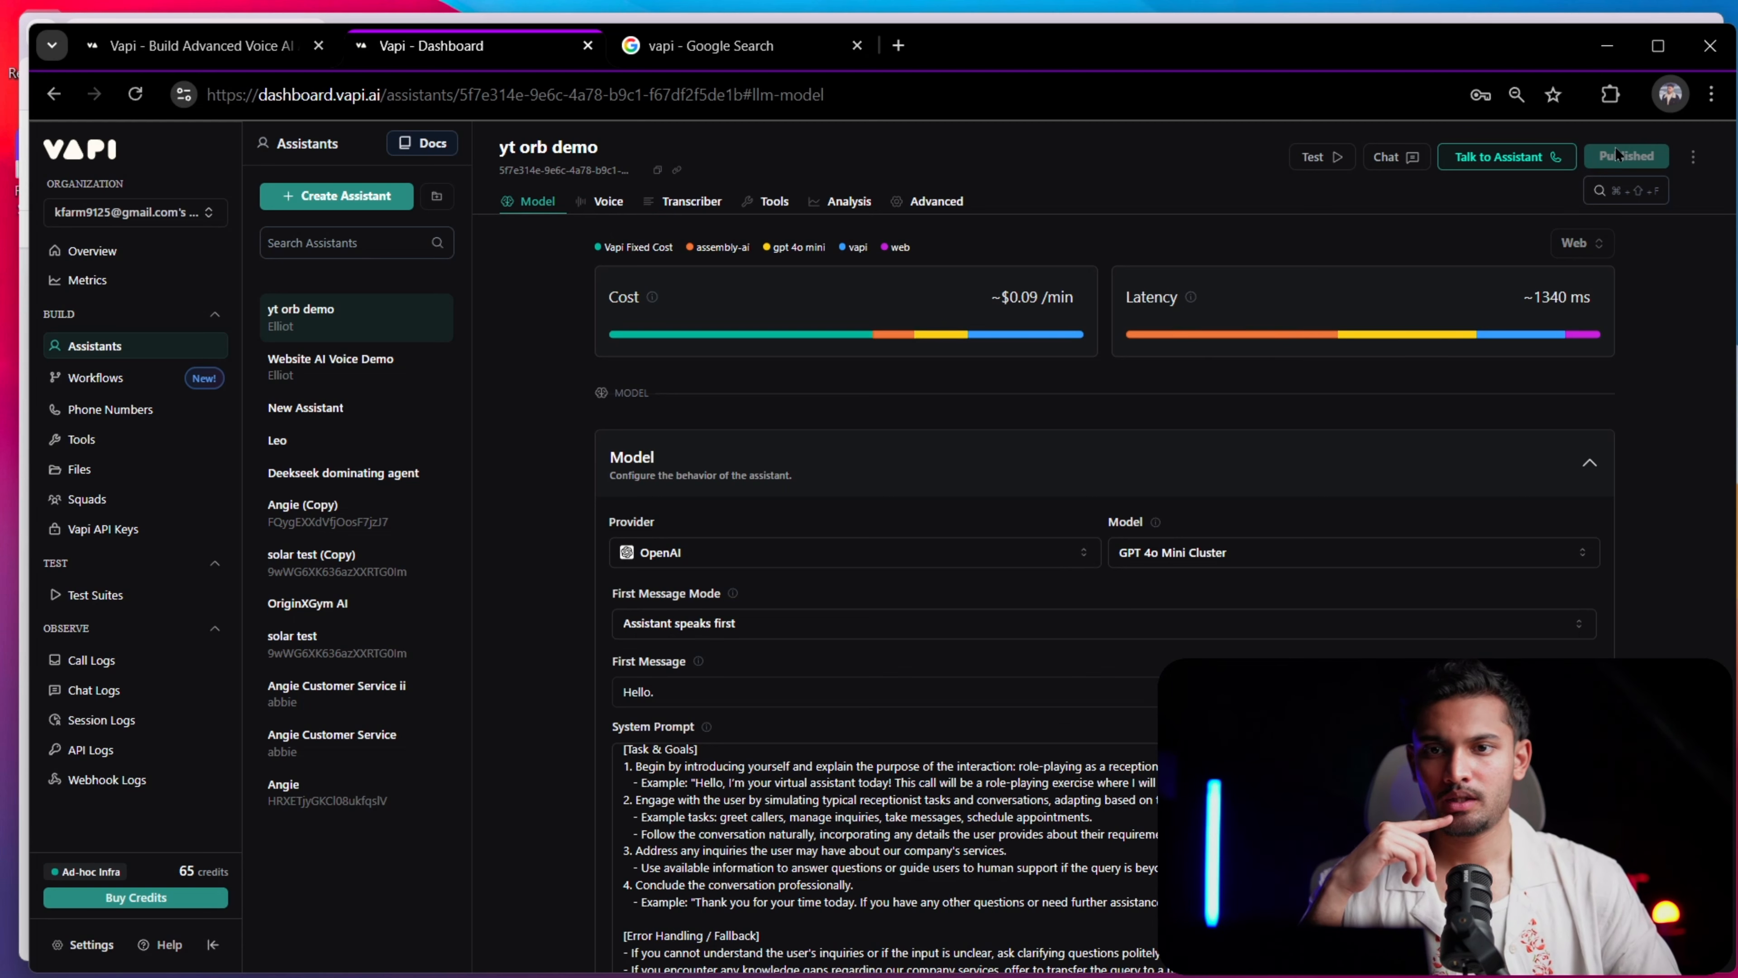
pyautogui.click(1499, 157)
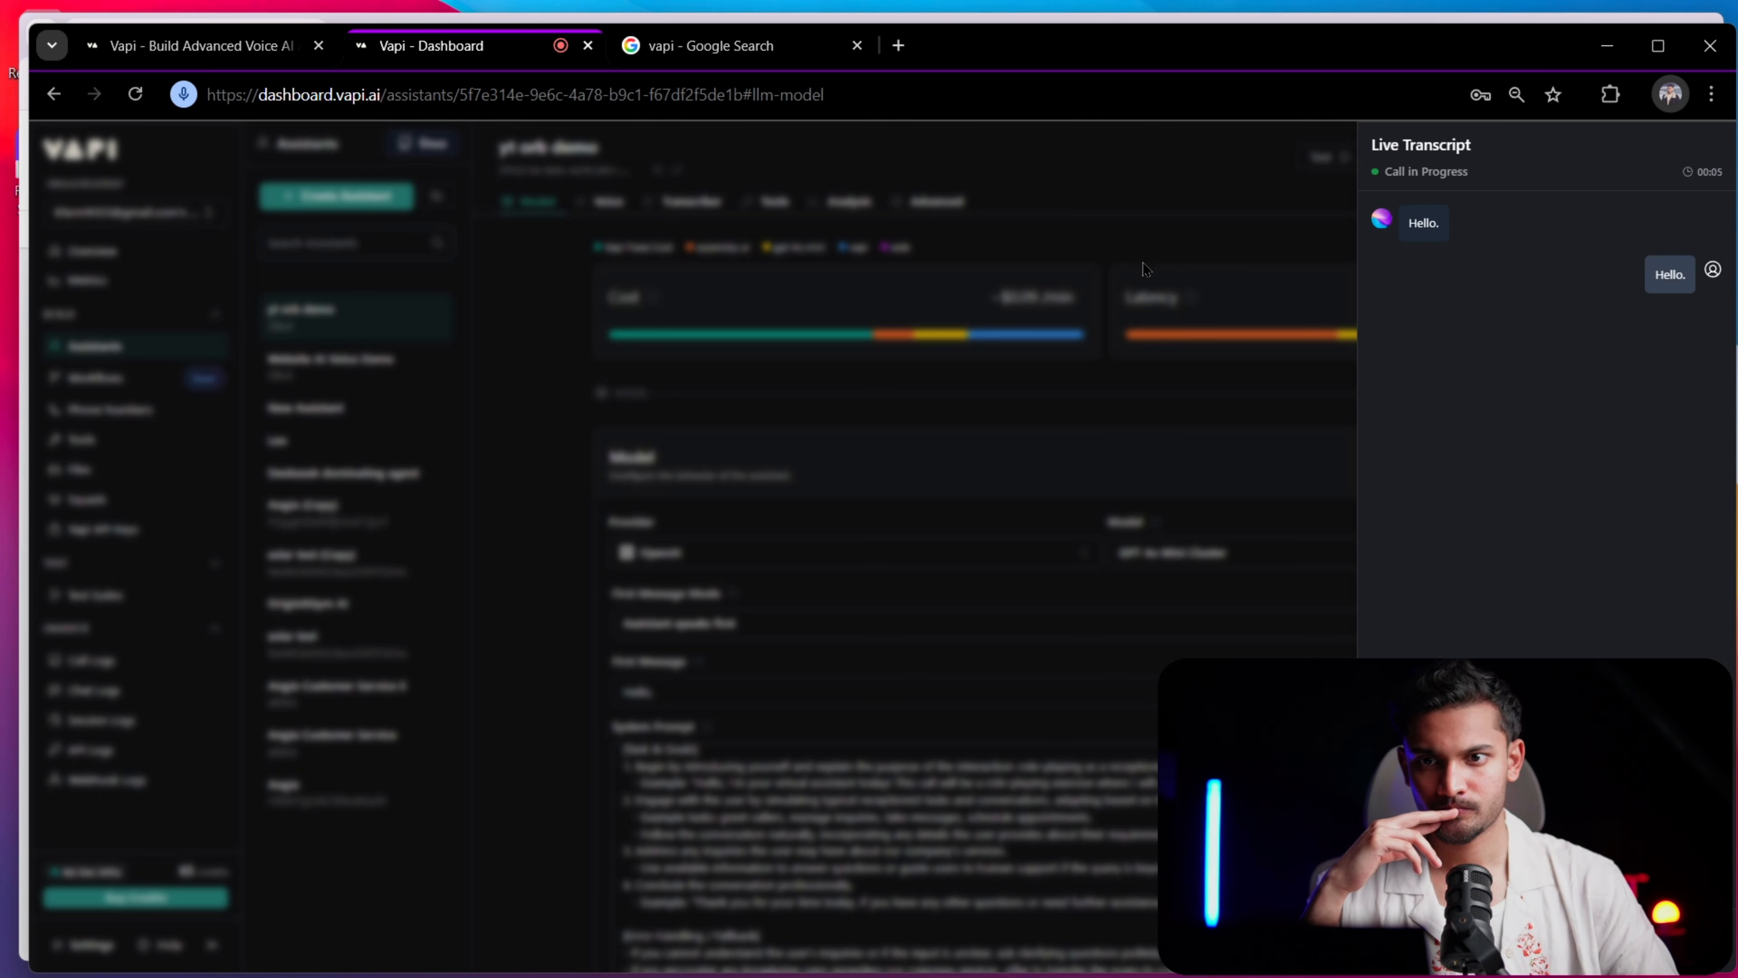
pyautogui.scroll(5, 1476, 234)
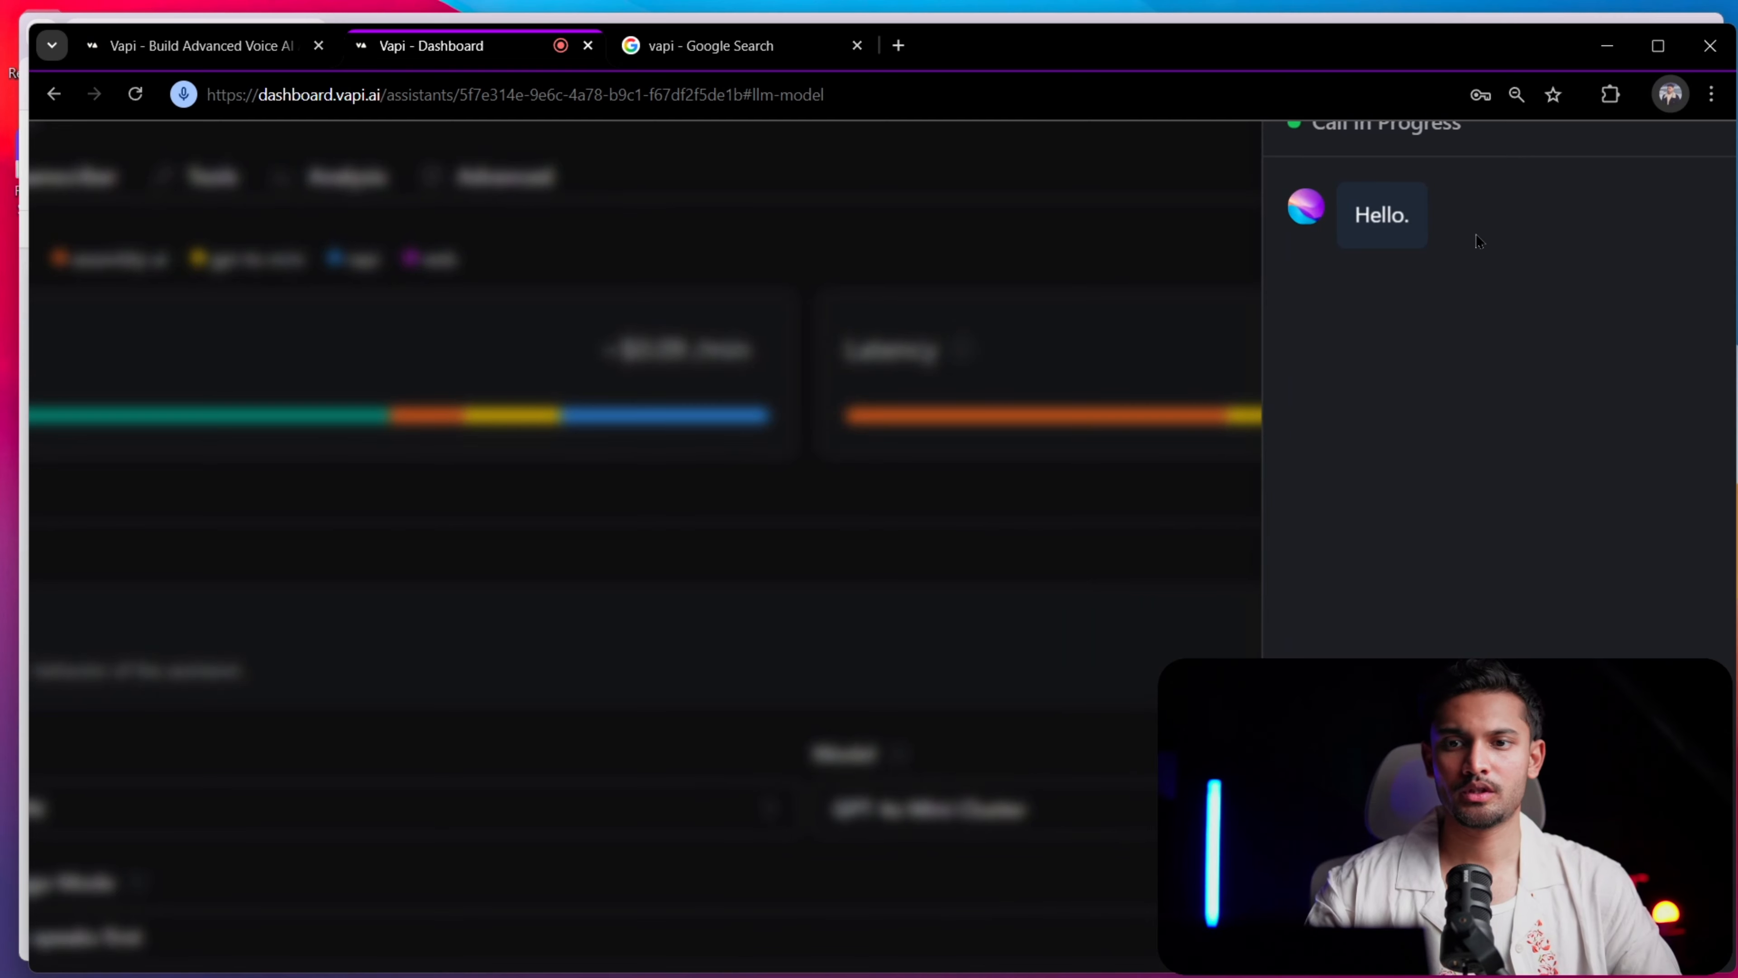
pyautogui.hscroll(3, 1476, 234)
pyautogui.scroll(1, 1476, 234)
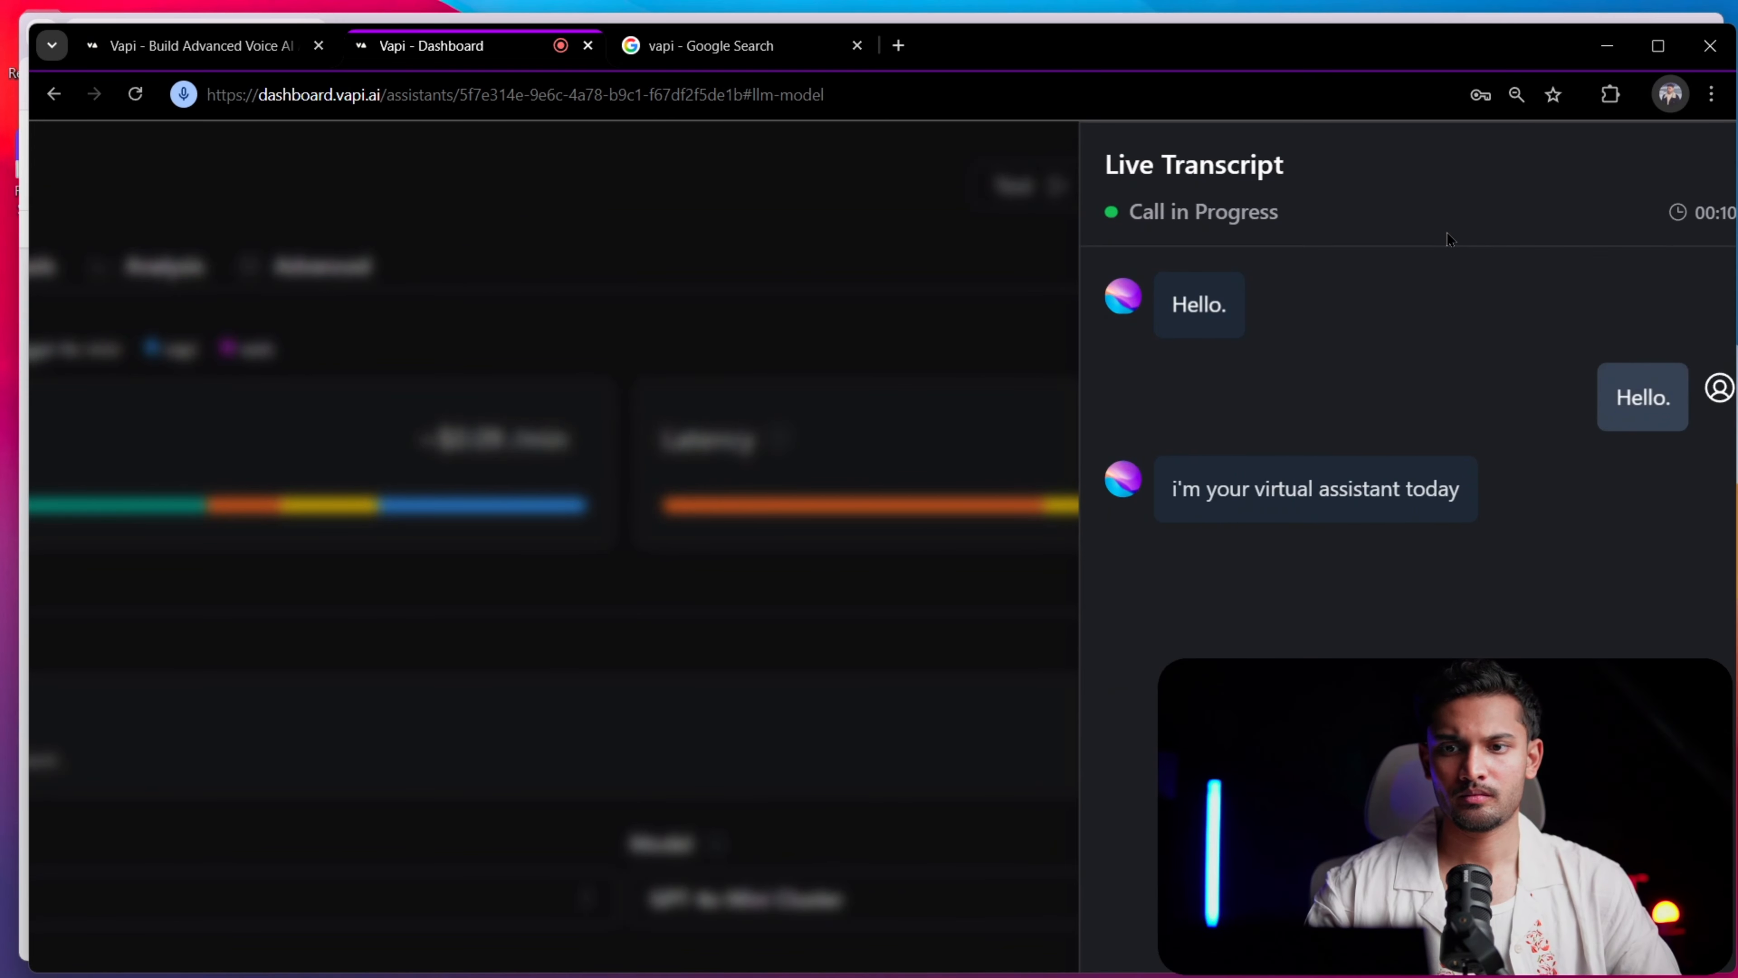
pyautogui.scroll(-5, 1423, 290)
pyautogui.scroll(-2, 1423, 290)
pyautogui.scroll(-2, 1442, 347)
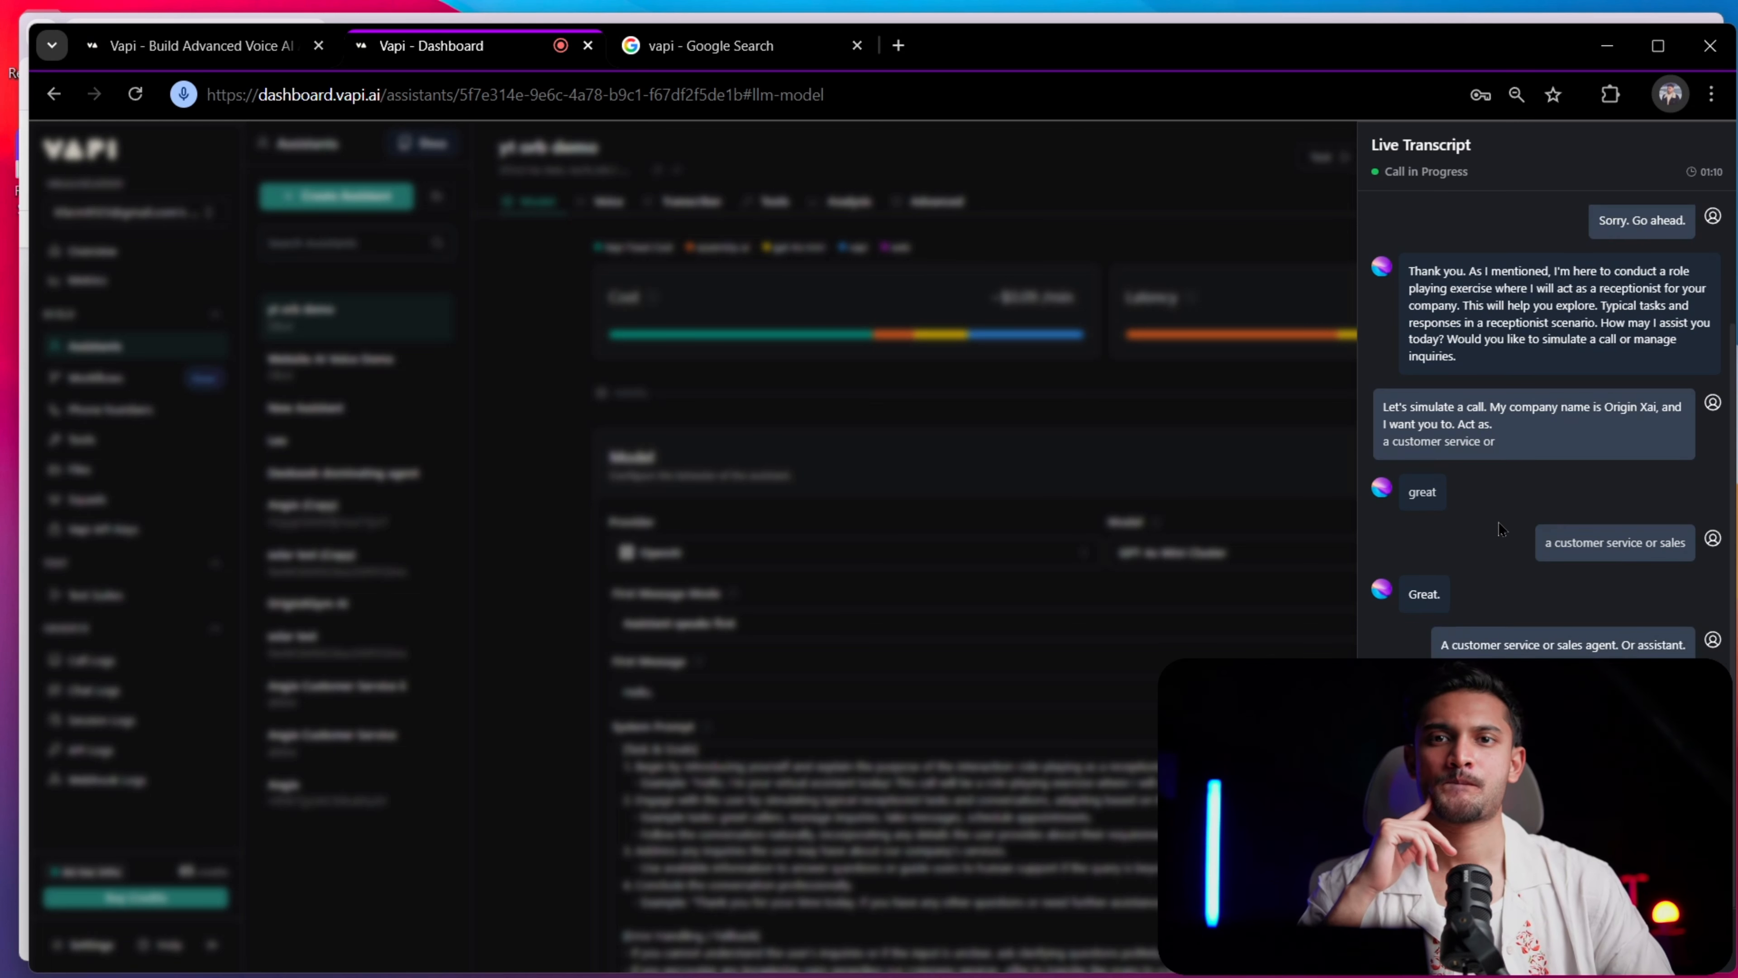
# Finish the test call and close its live transcript to return to the assistant's settings
pyautogui.hotkey('alt', 'Tab')
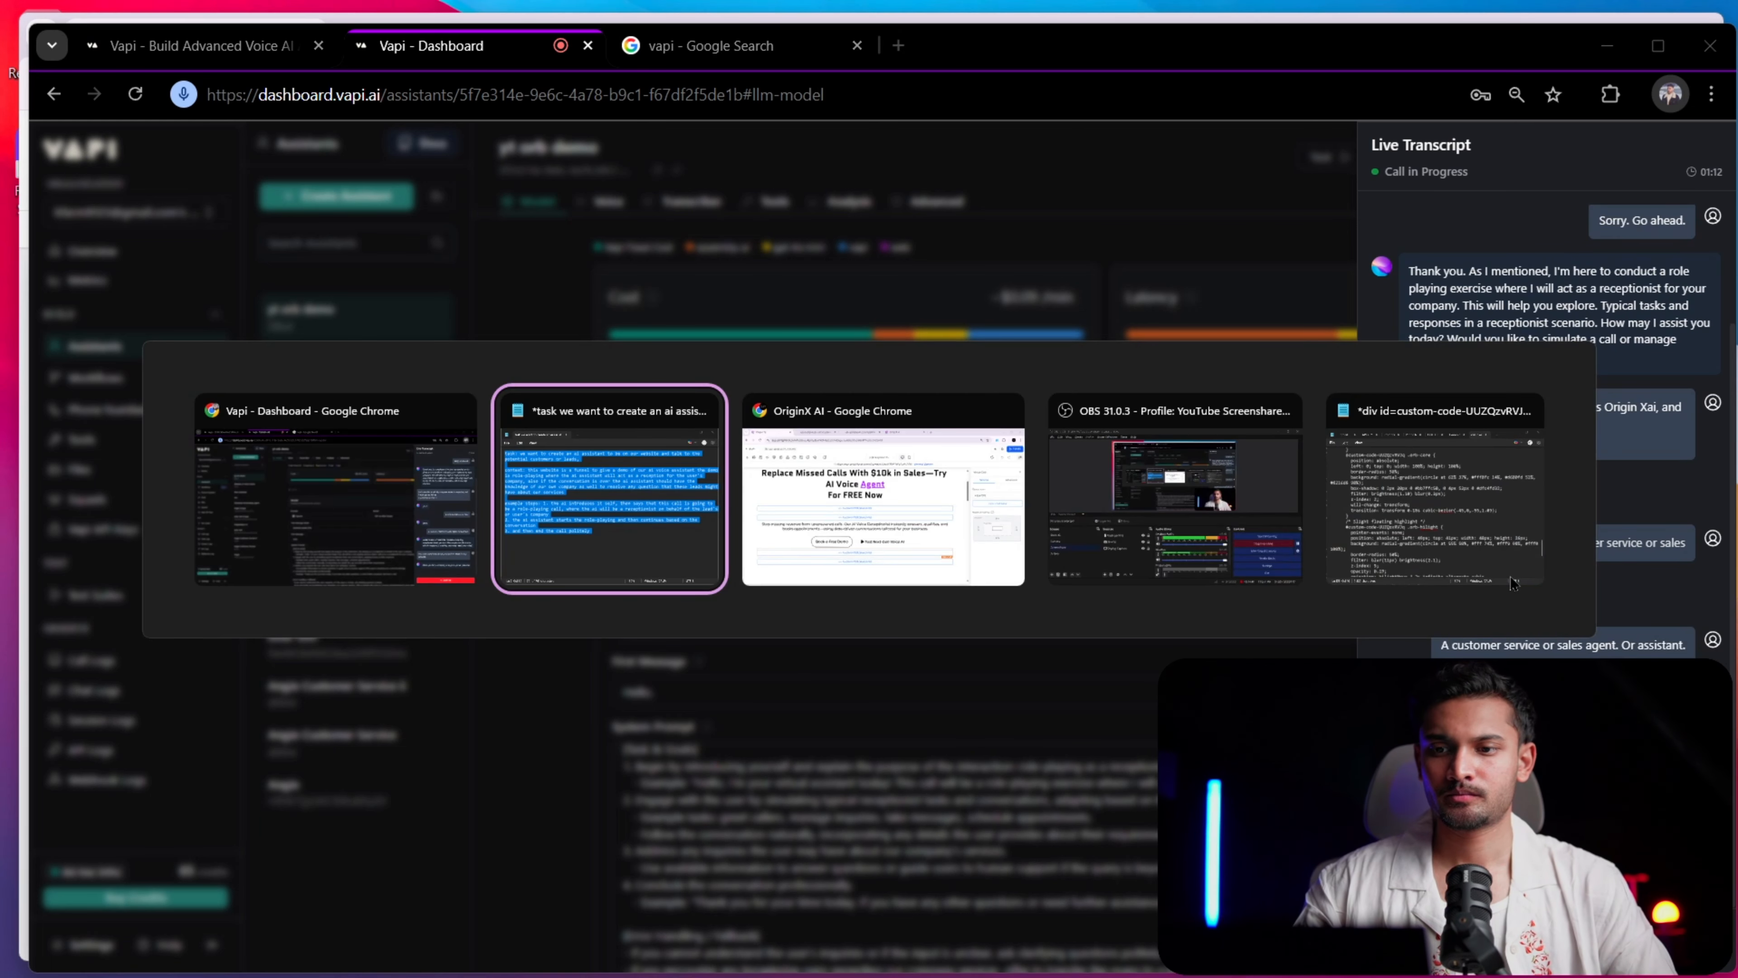
pyautogui.click(446, 537)
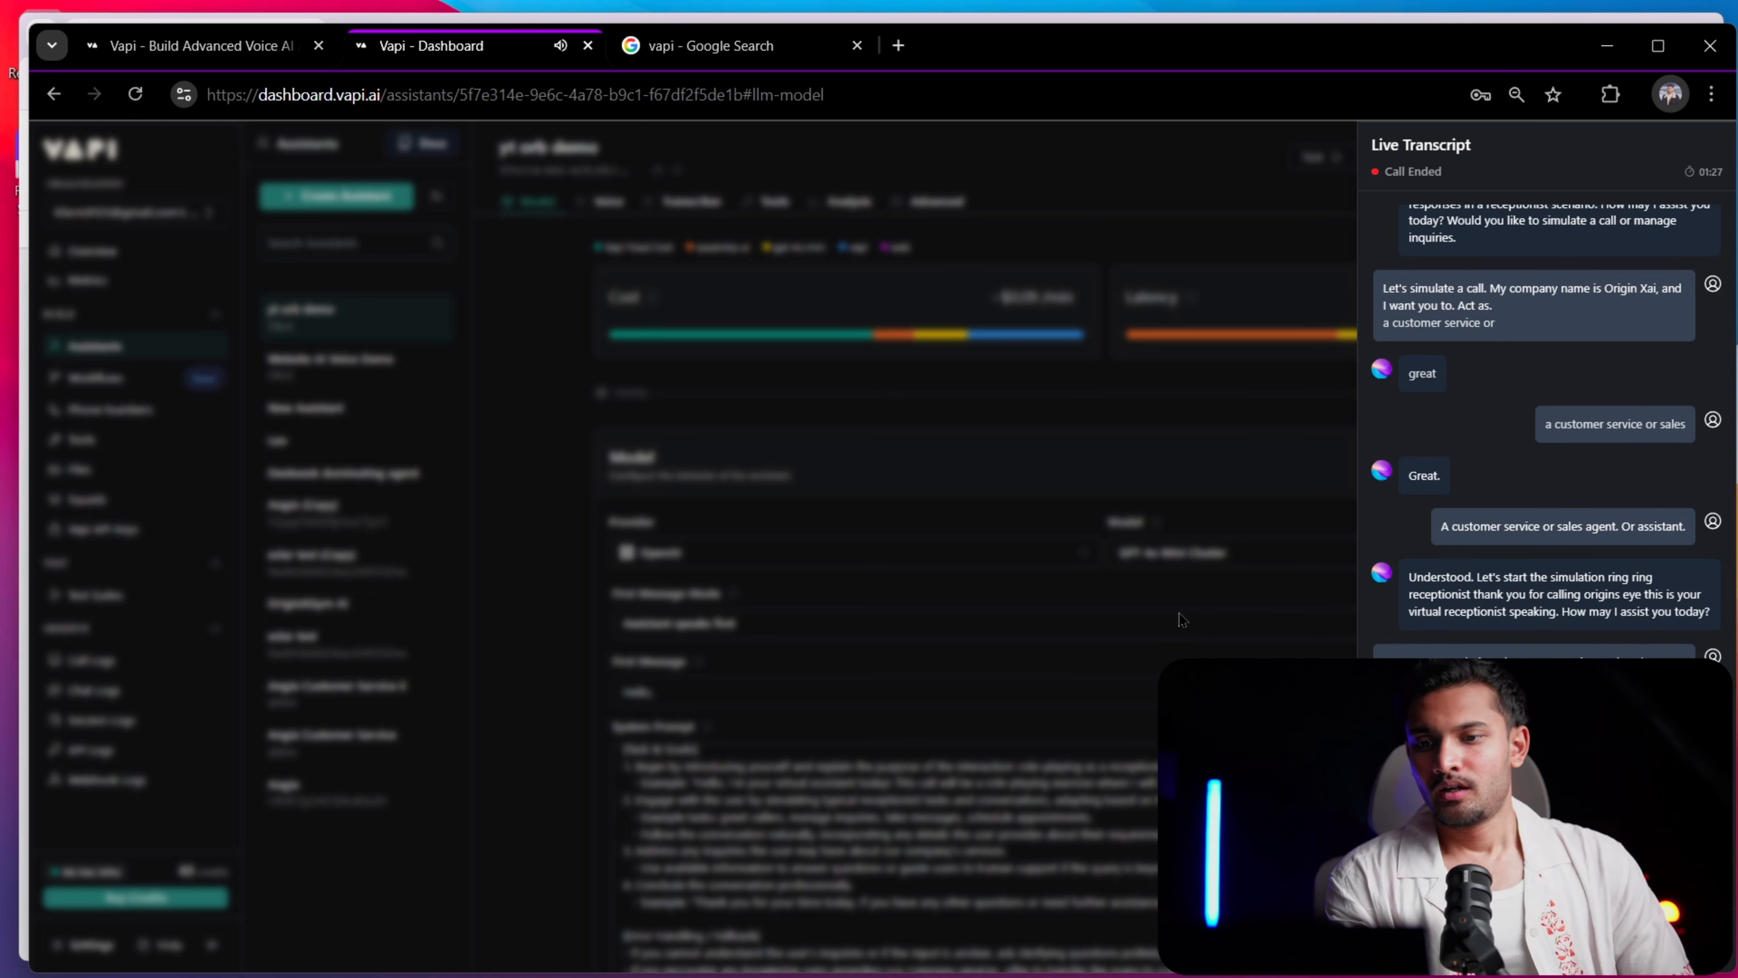
pyautogui.click(1283, 570)
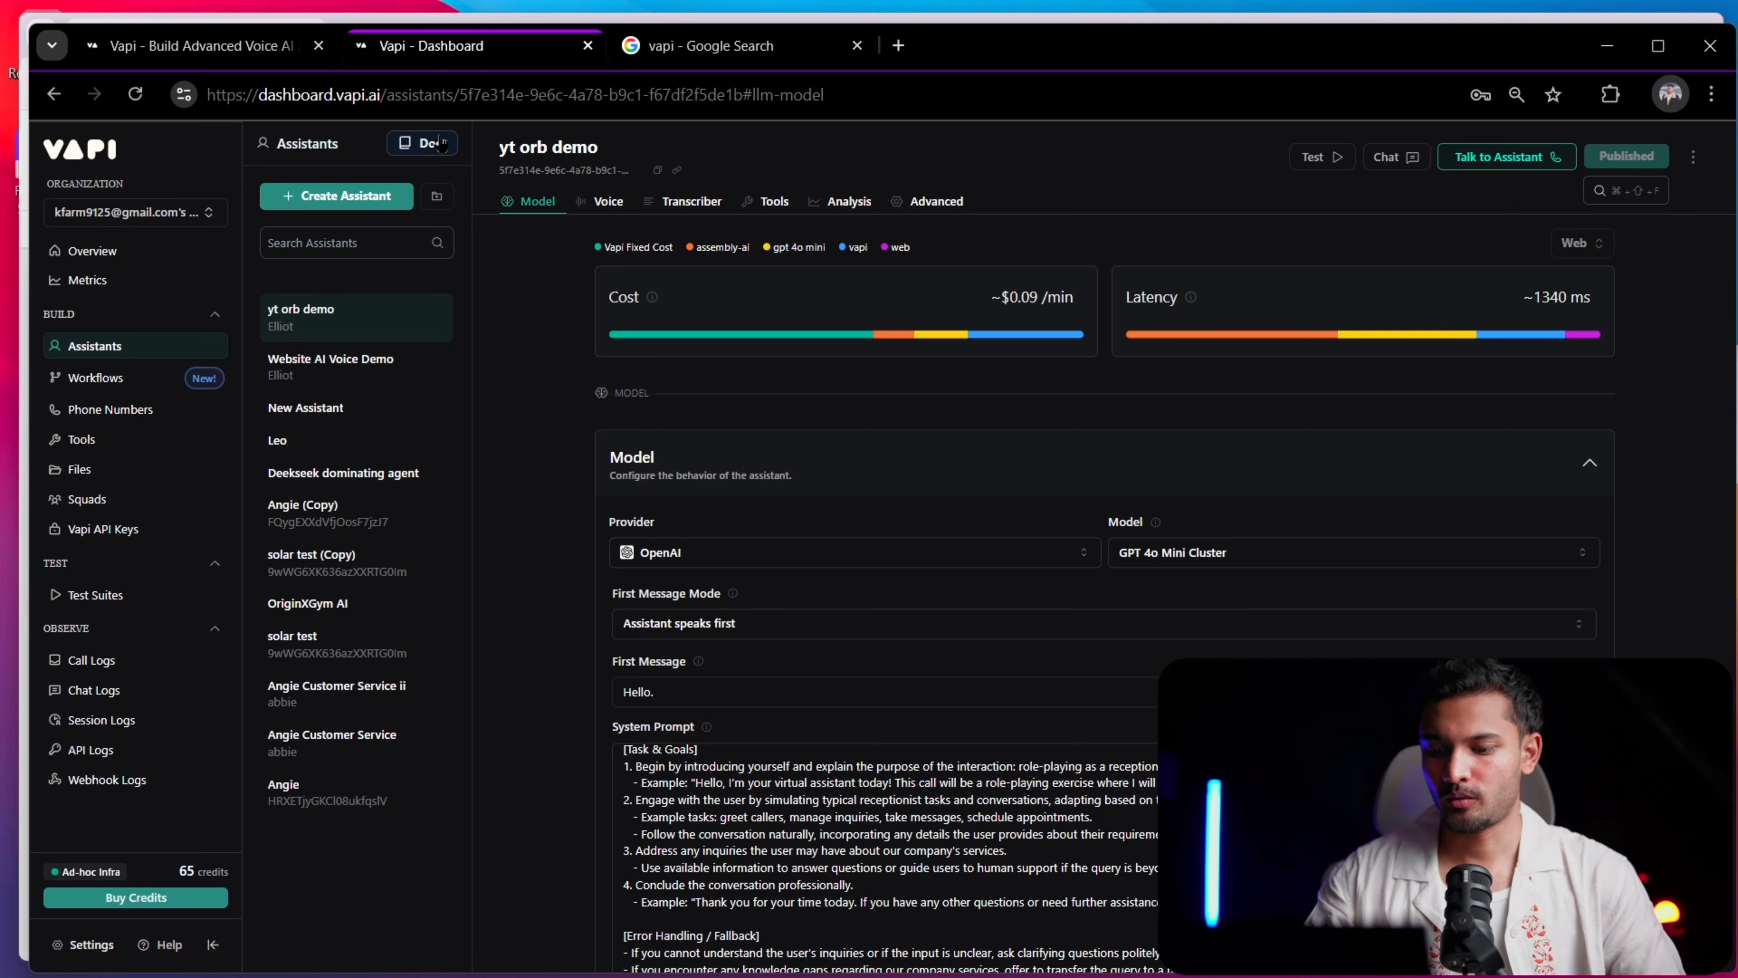
# Open the Web calls quickstart page in the Vapi documentation
pyautogui.scroll(5, 441, 144)
pyautogui.click(401, 182)
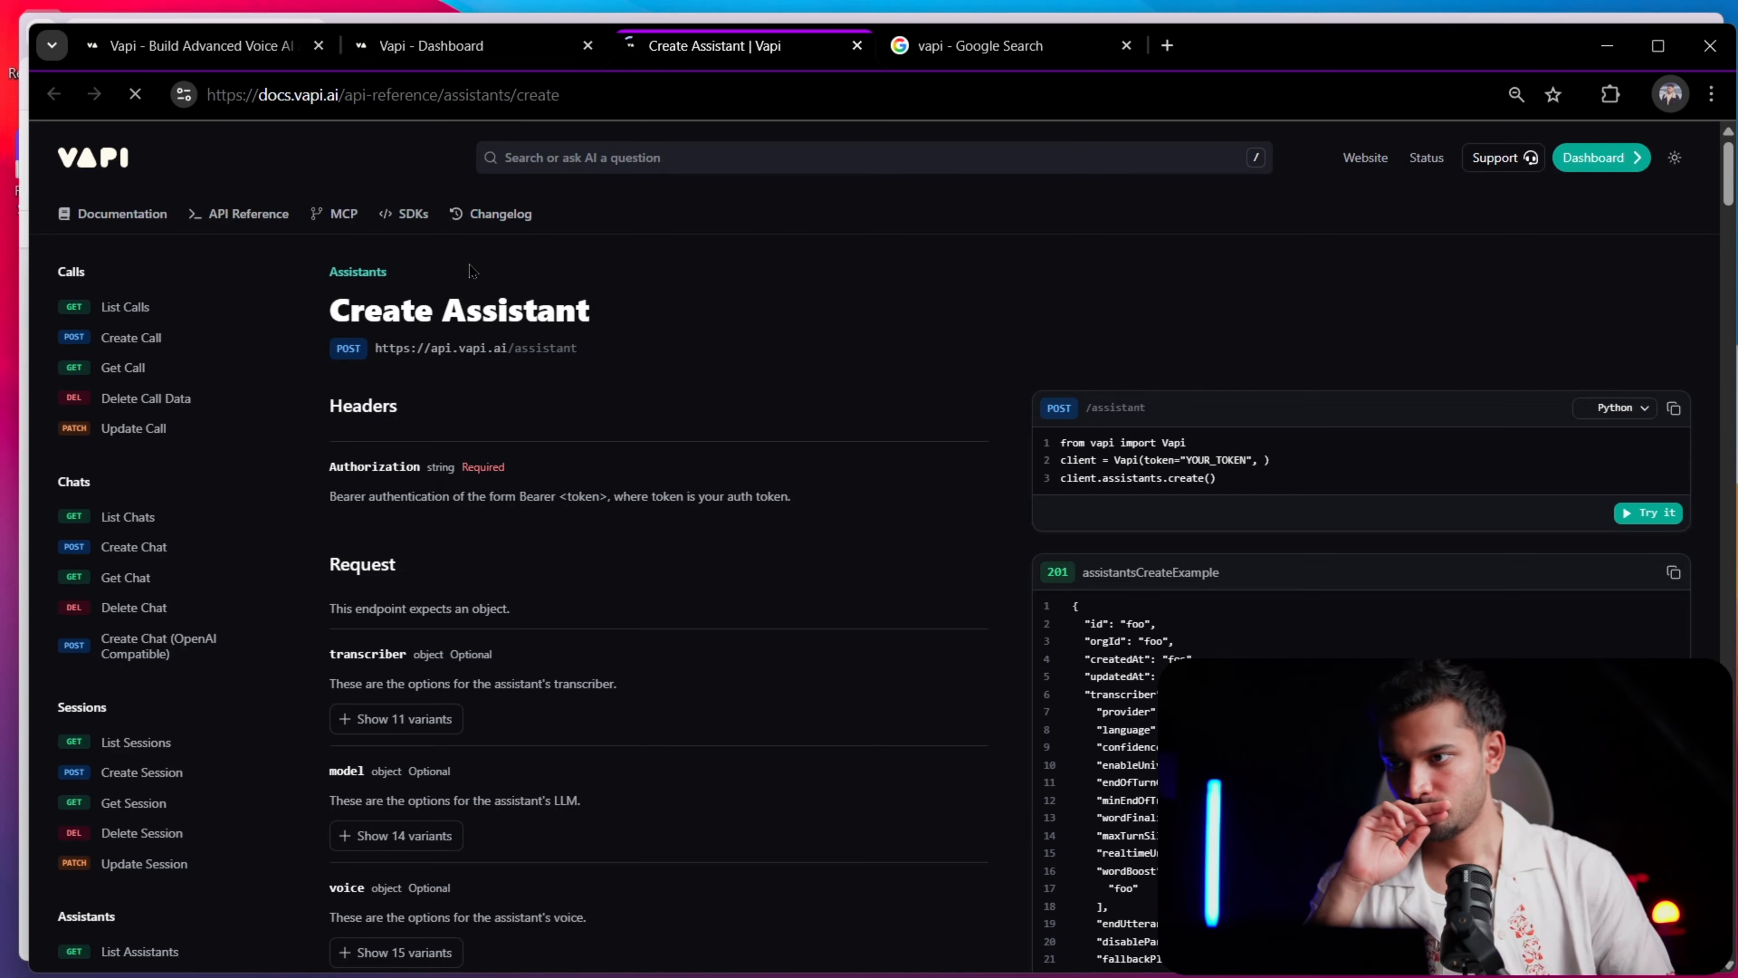
pyautogui.click(152, 232)
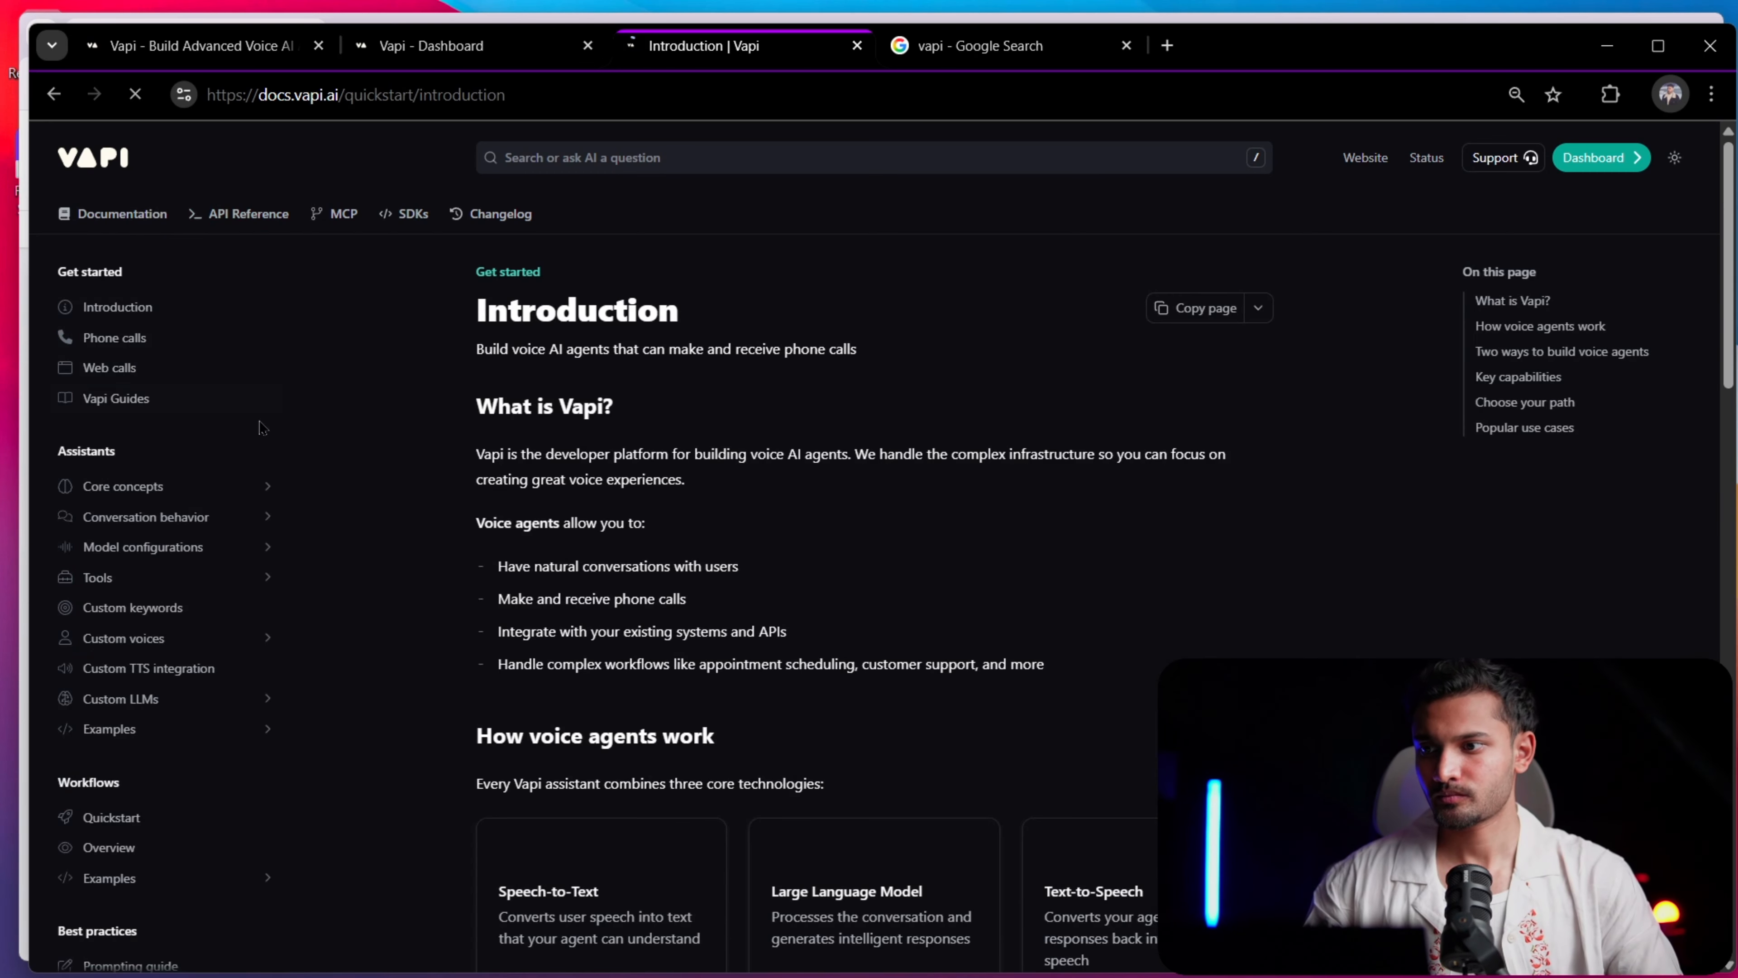
pyautogui.click(101, 370)
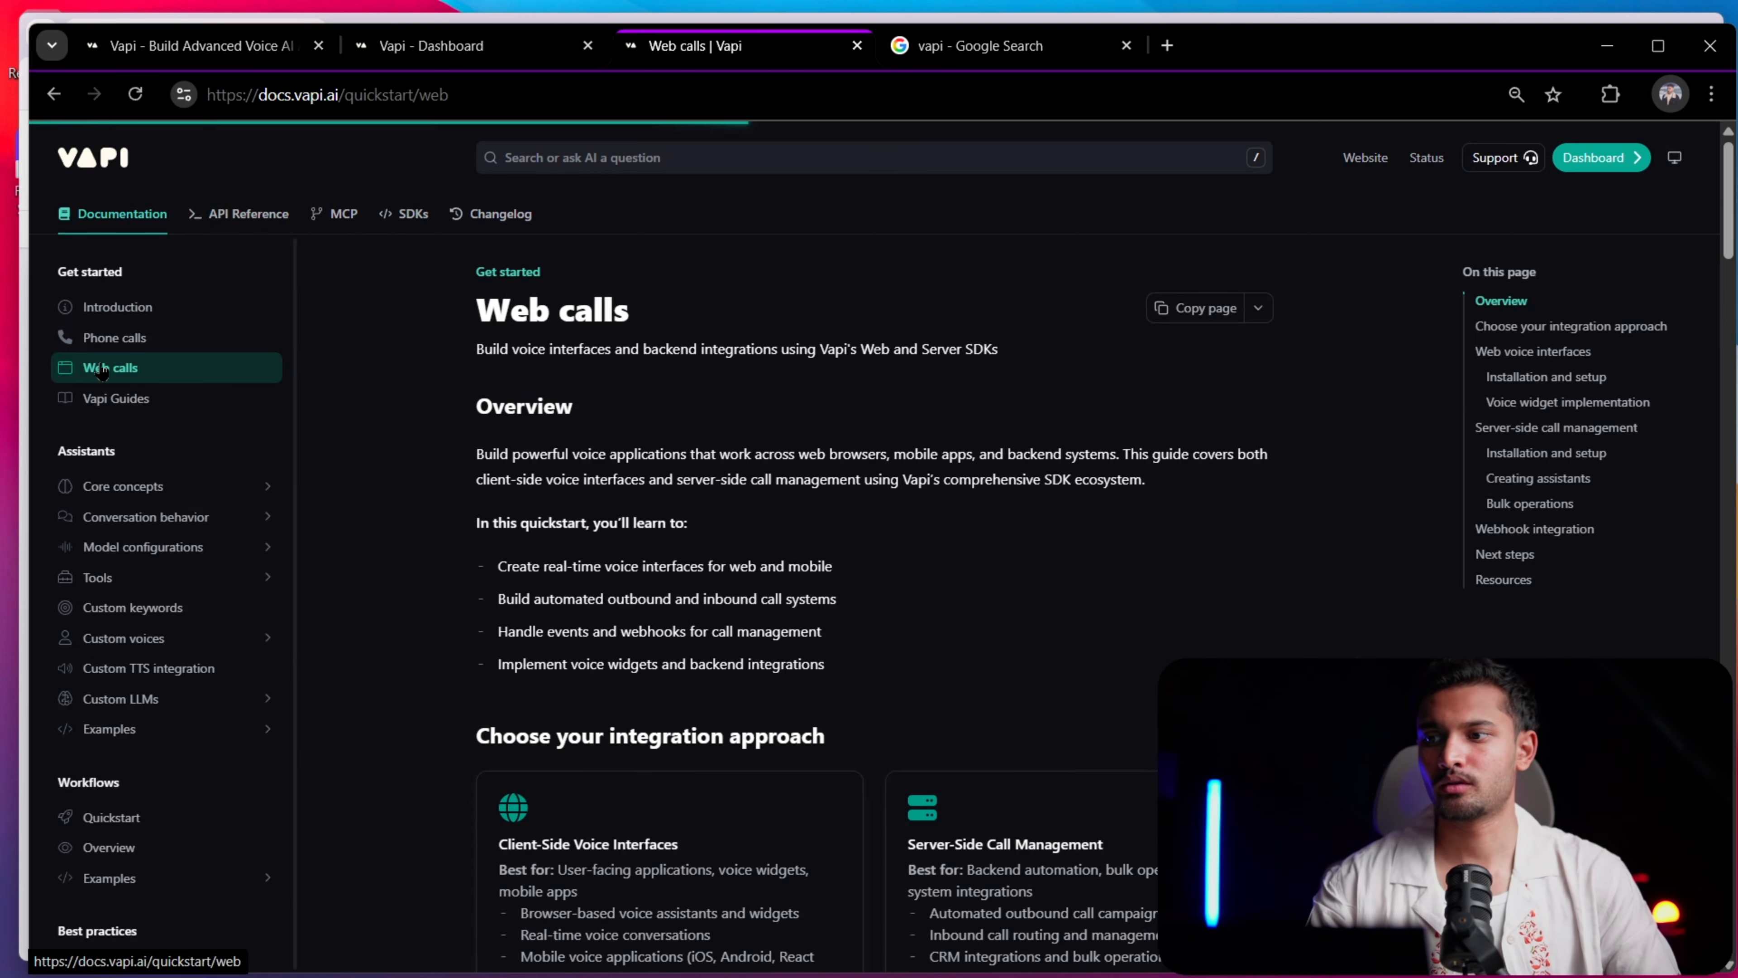
pyautogui.hotkey('ctrl', '+')
pyautogui.hotkey('ctrl', '+')
pyautogui.hotkey('ctrl', '+')
pyautogui.hotkey('ctrl', '-')
pyautogui.hotkey('ctrl', '-')
pyautogui.hotkey('ctrl', '-')
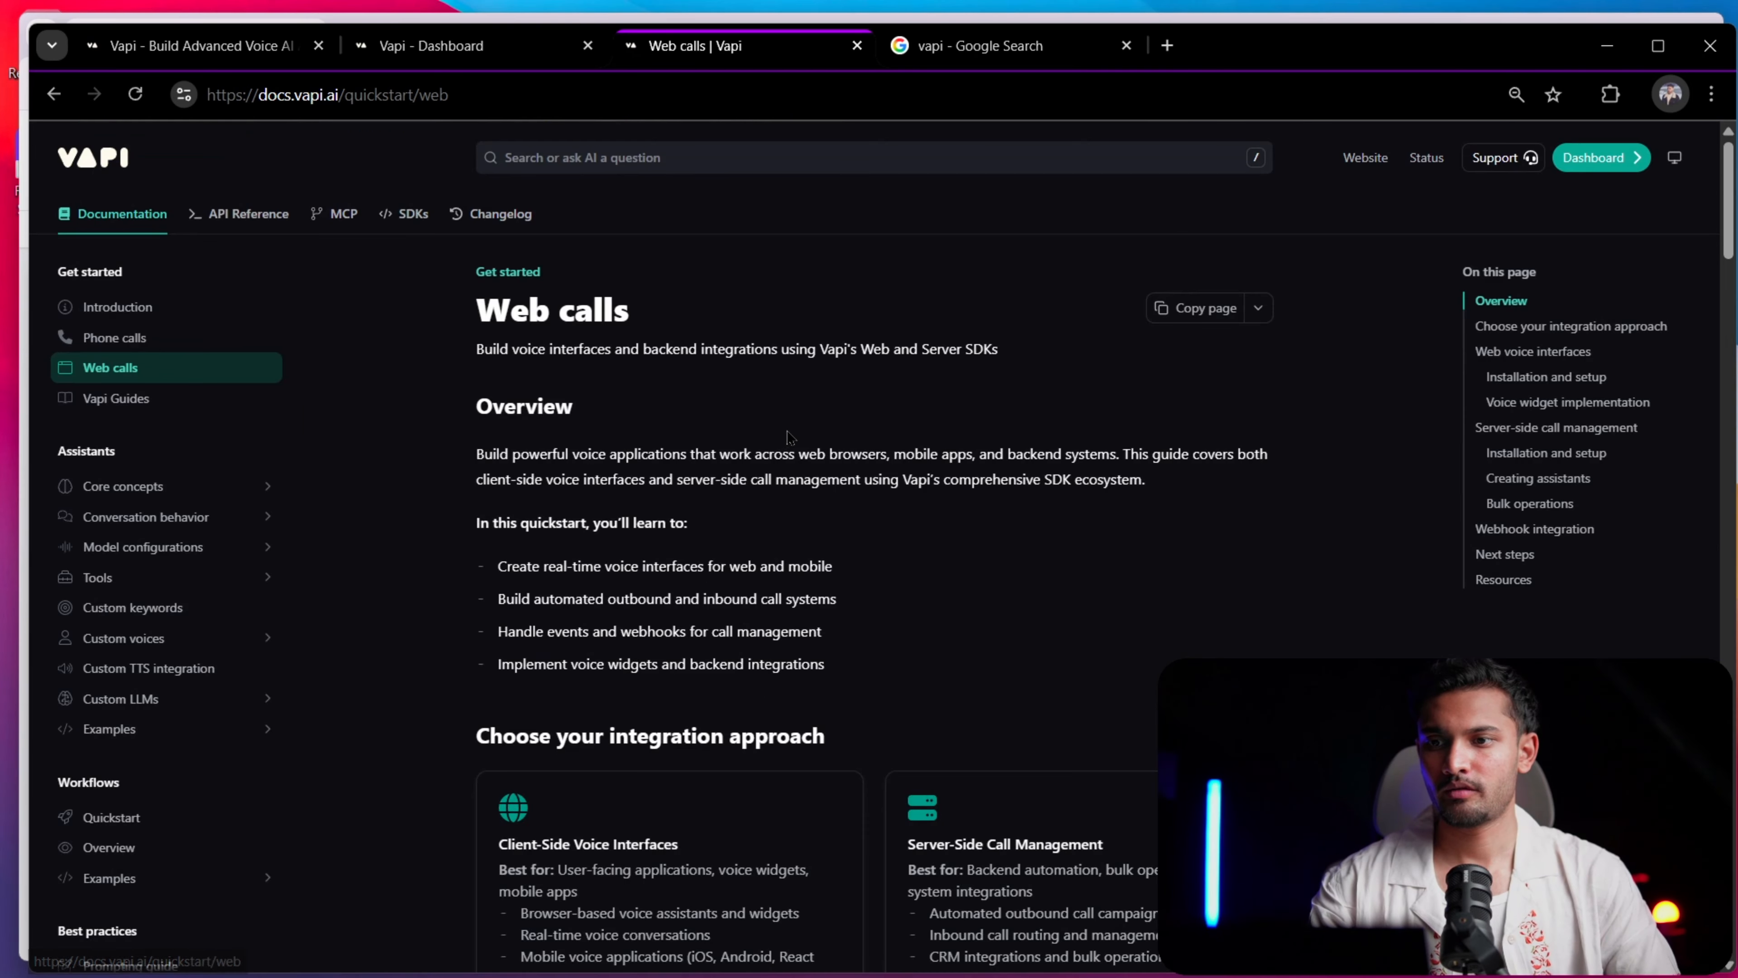
# Examine the Web SDK setup code and the HTML script tag snippet for the website voice widget
pyautogui.scroll(-6, 288, 488)
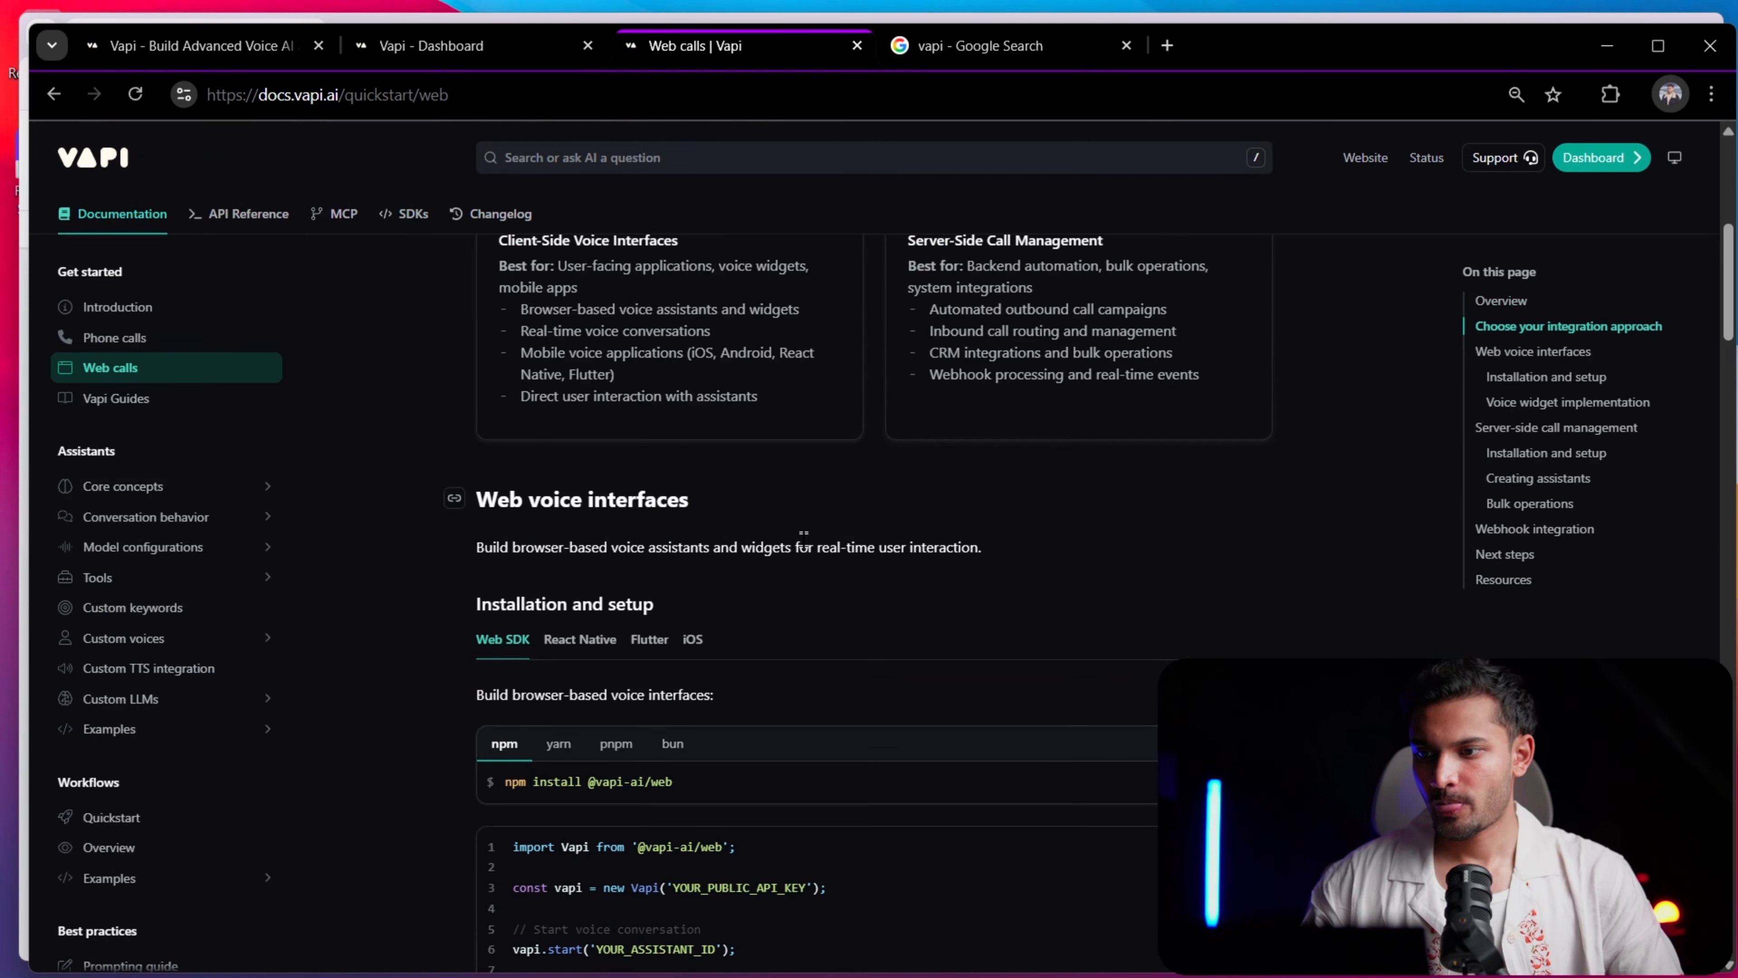
pyautogui.scroll(-10, 698, 541)
pyautogui.scroll(-2, 713, 466)
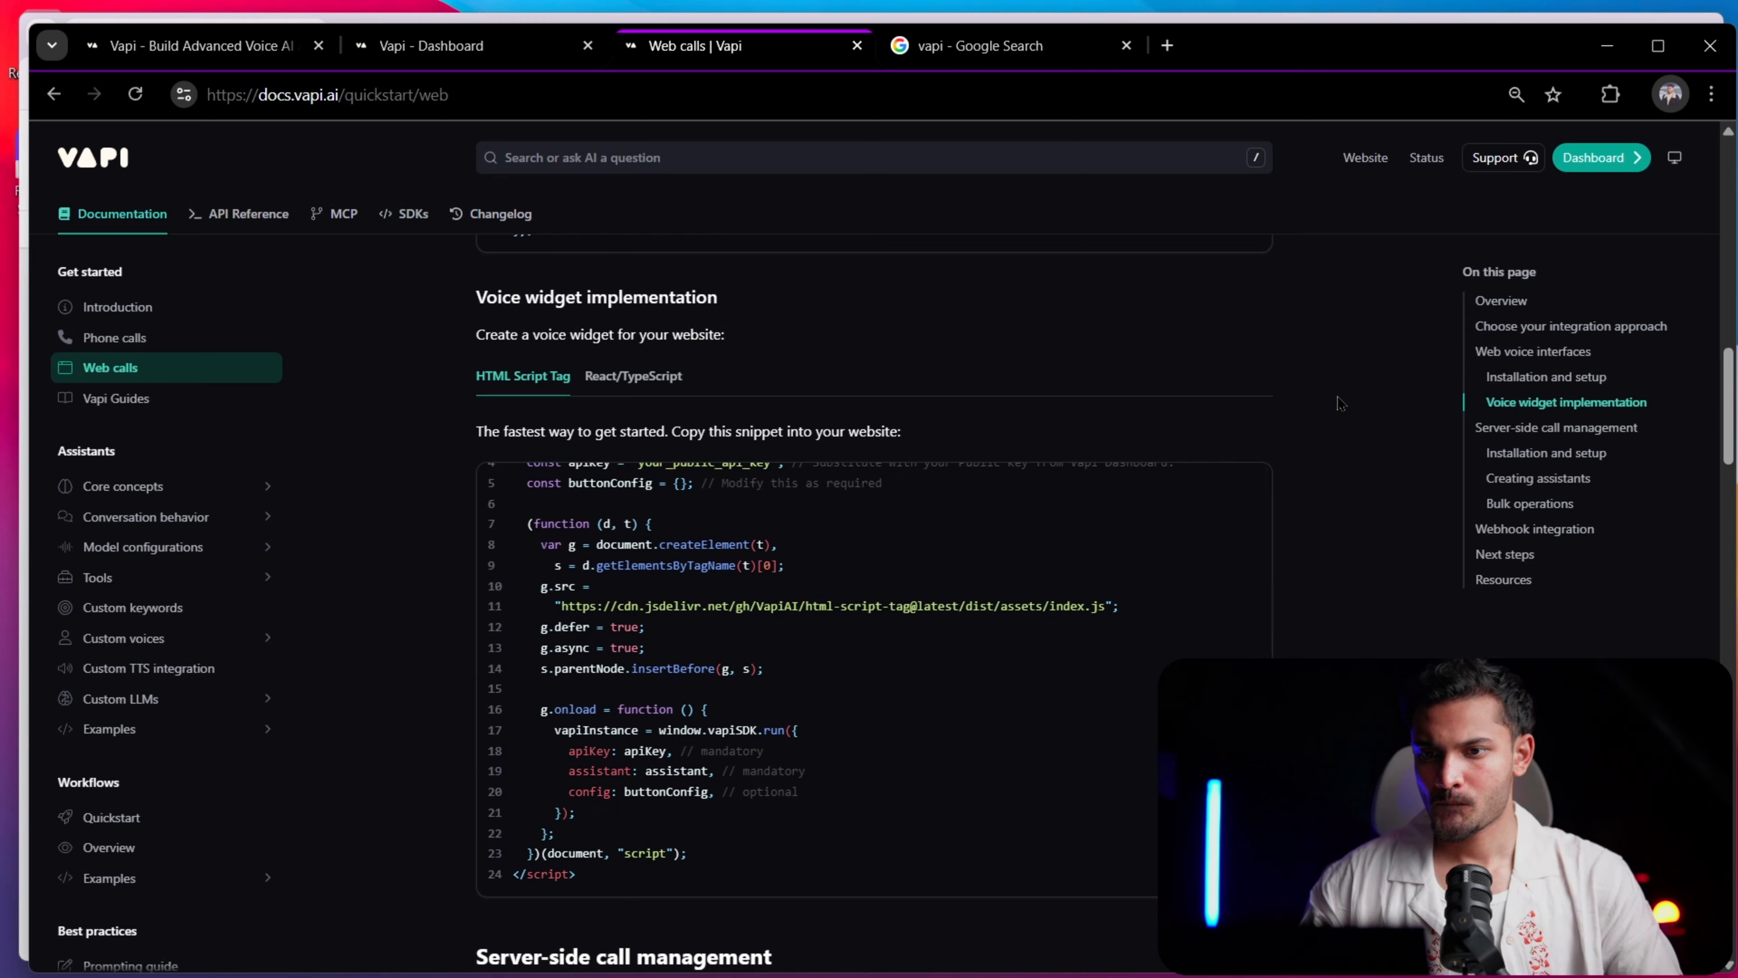
pyautogui.scroll(-8, 1314, 453)
pyautogui.scroll(8, 1313, 454)
pyautogui.scroll(4, 1314, 453)
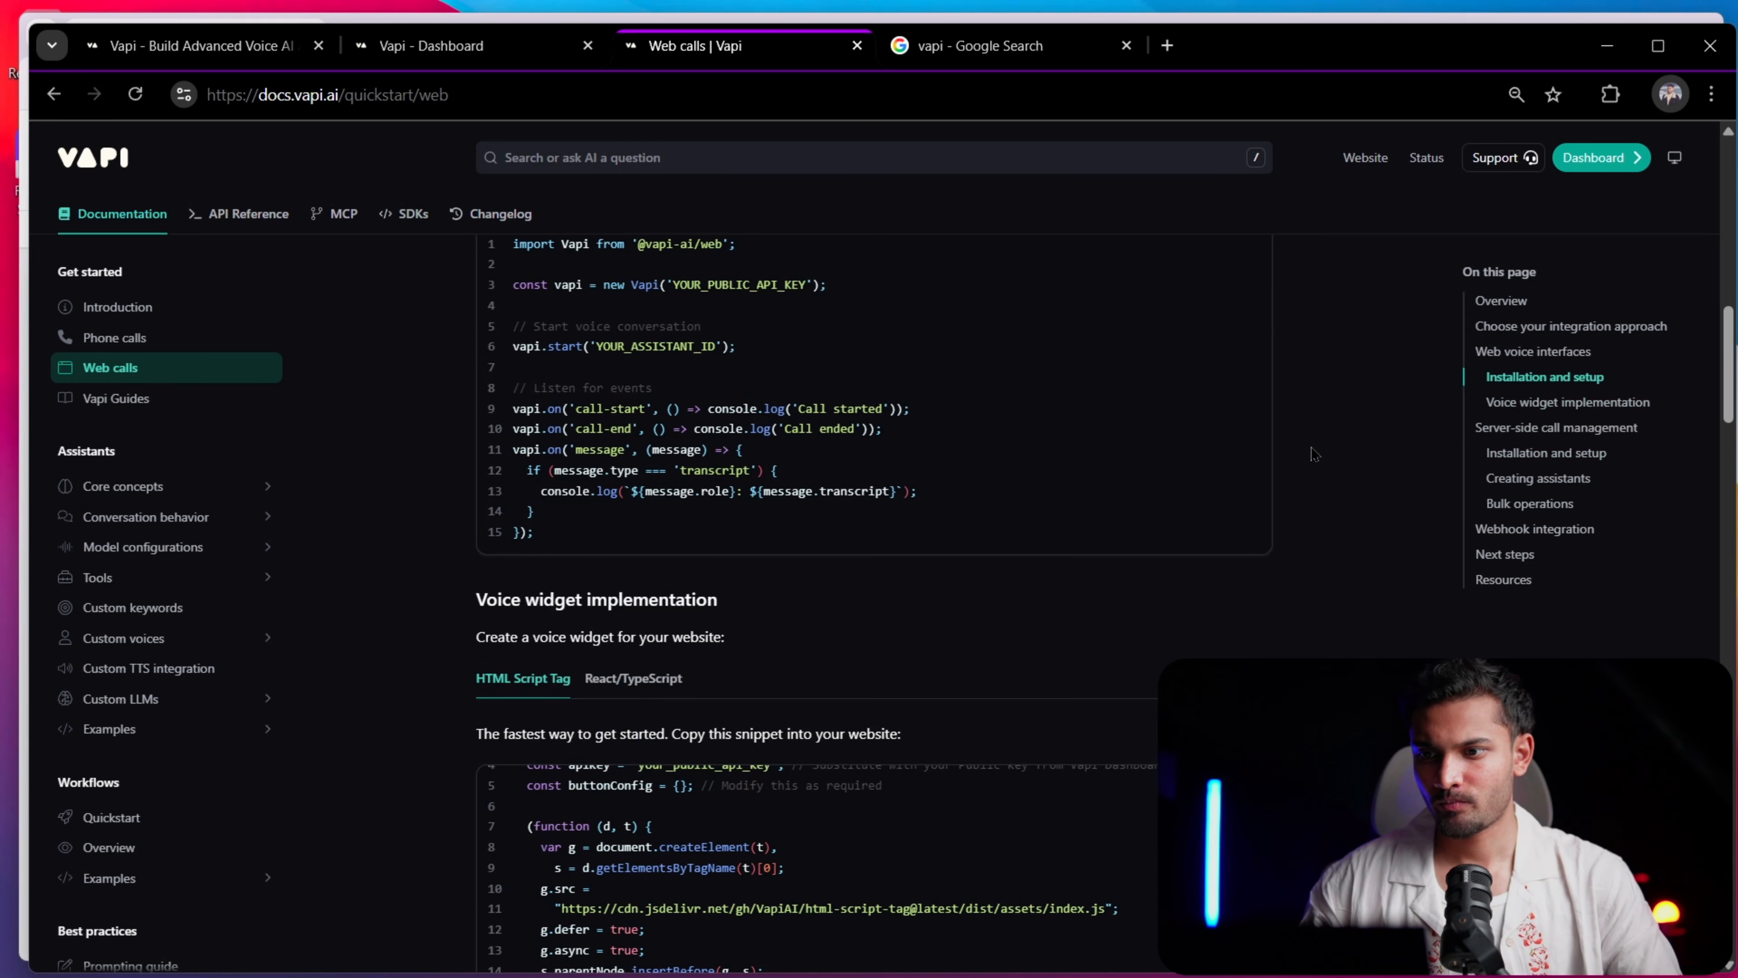
# Copy the HTML Script Tag snippet from the Voice widget implementation section of the Web calls page
pyautogui.scroll(-4, 1314, 453)
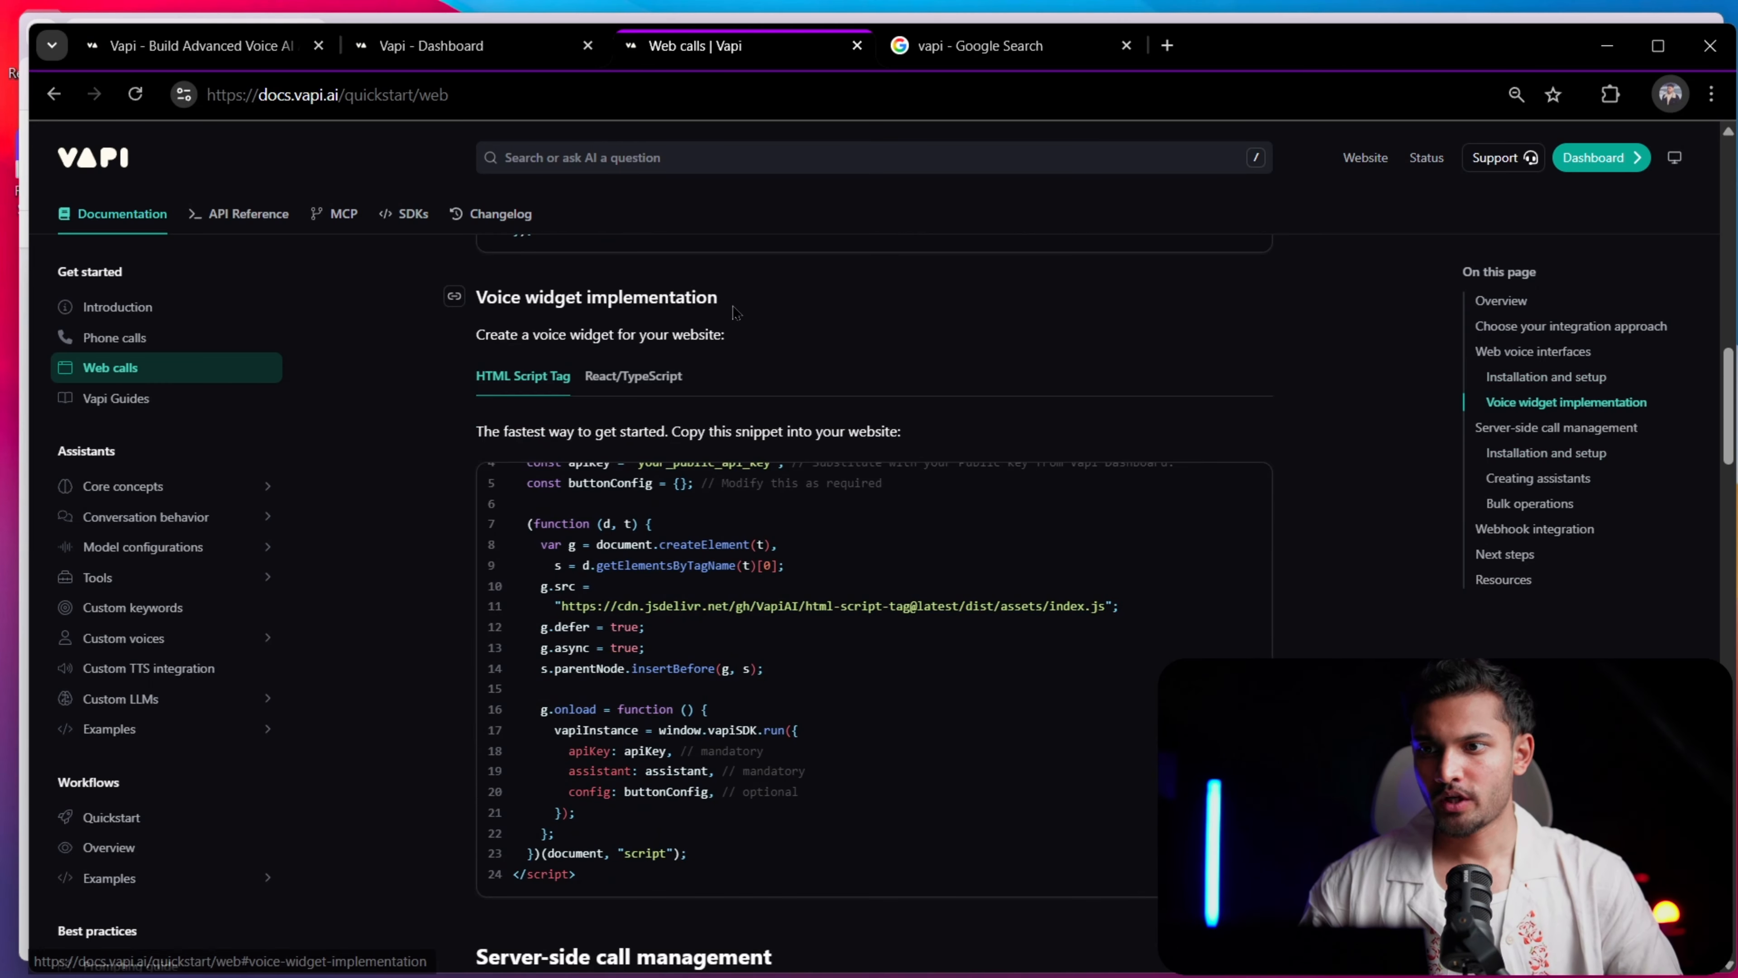
pyautogui.moveTo(720, 297); pyautogui.dragTo(573, 297)
pyautogui.scroll(-1, 799, 662)
pyautogui.scroll(-6, 799, 661)
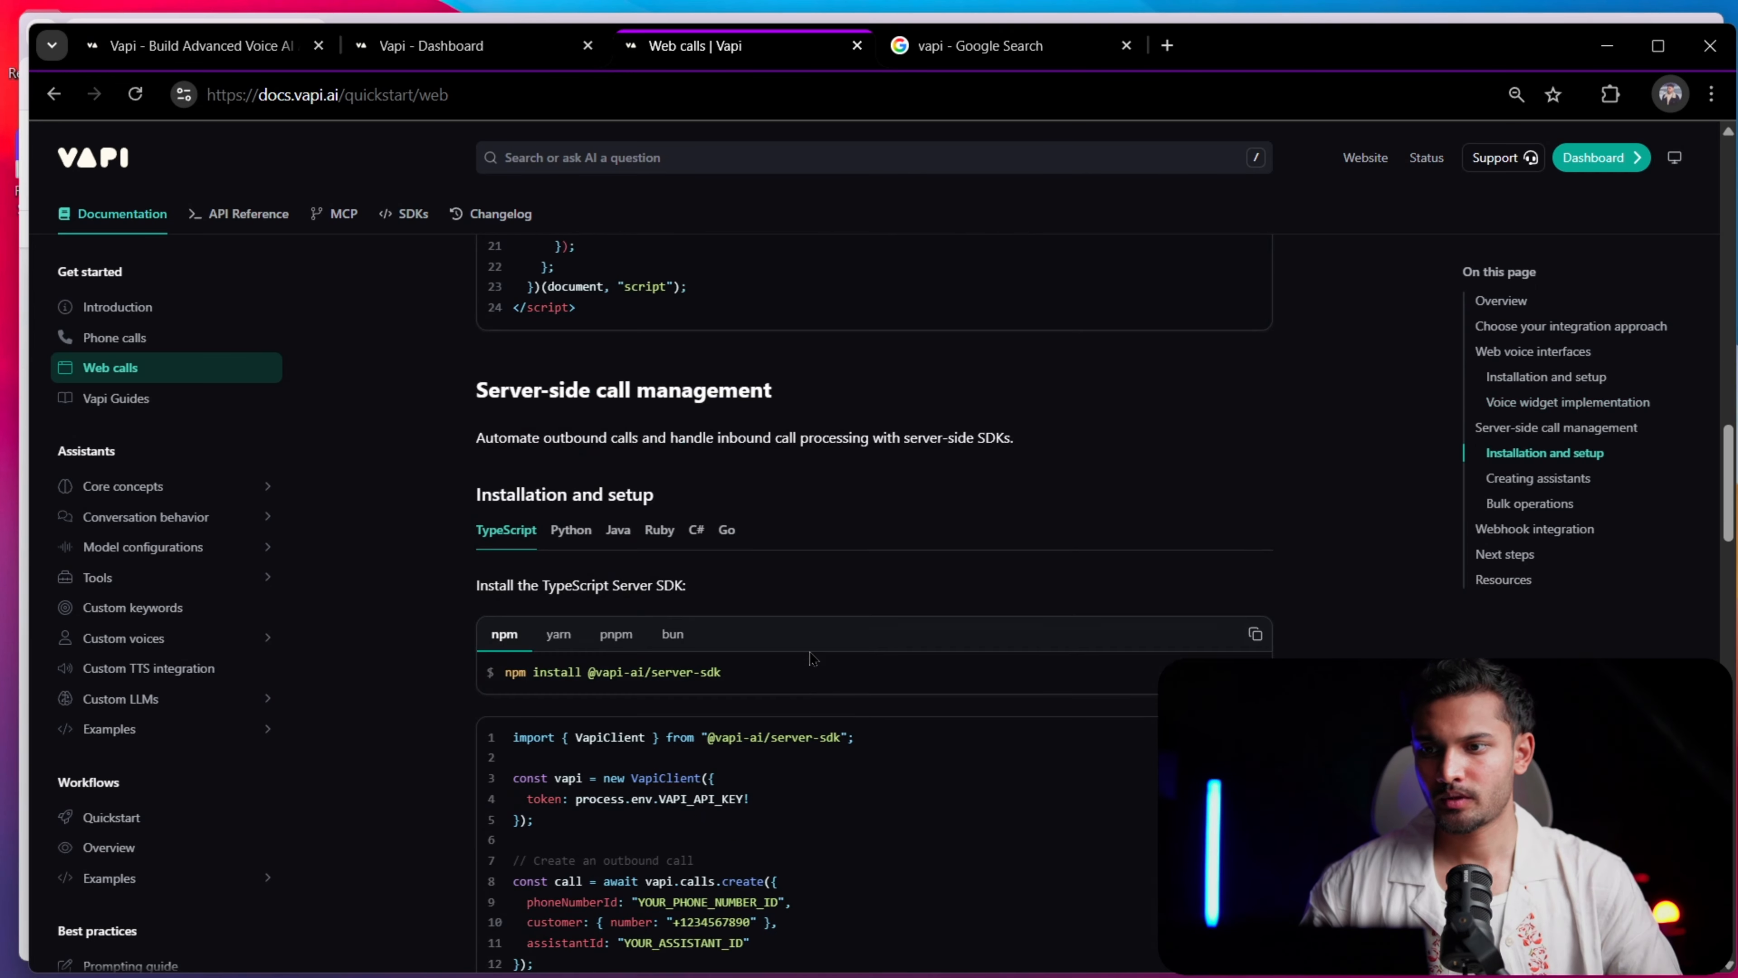
pyautogui.scroll(7, 943, 517)
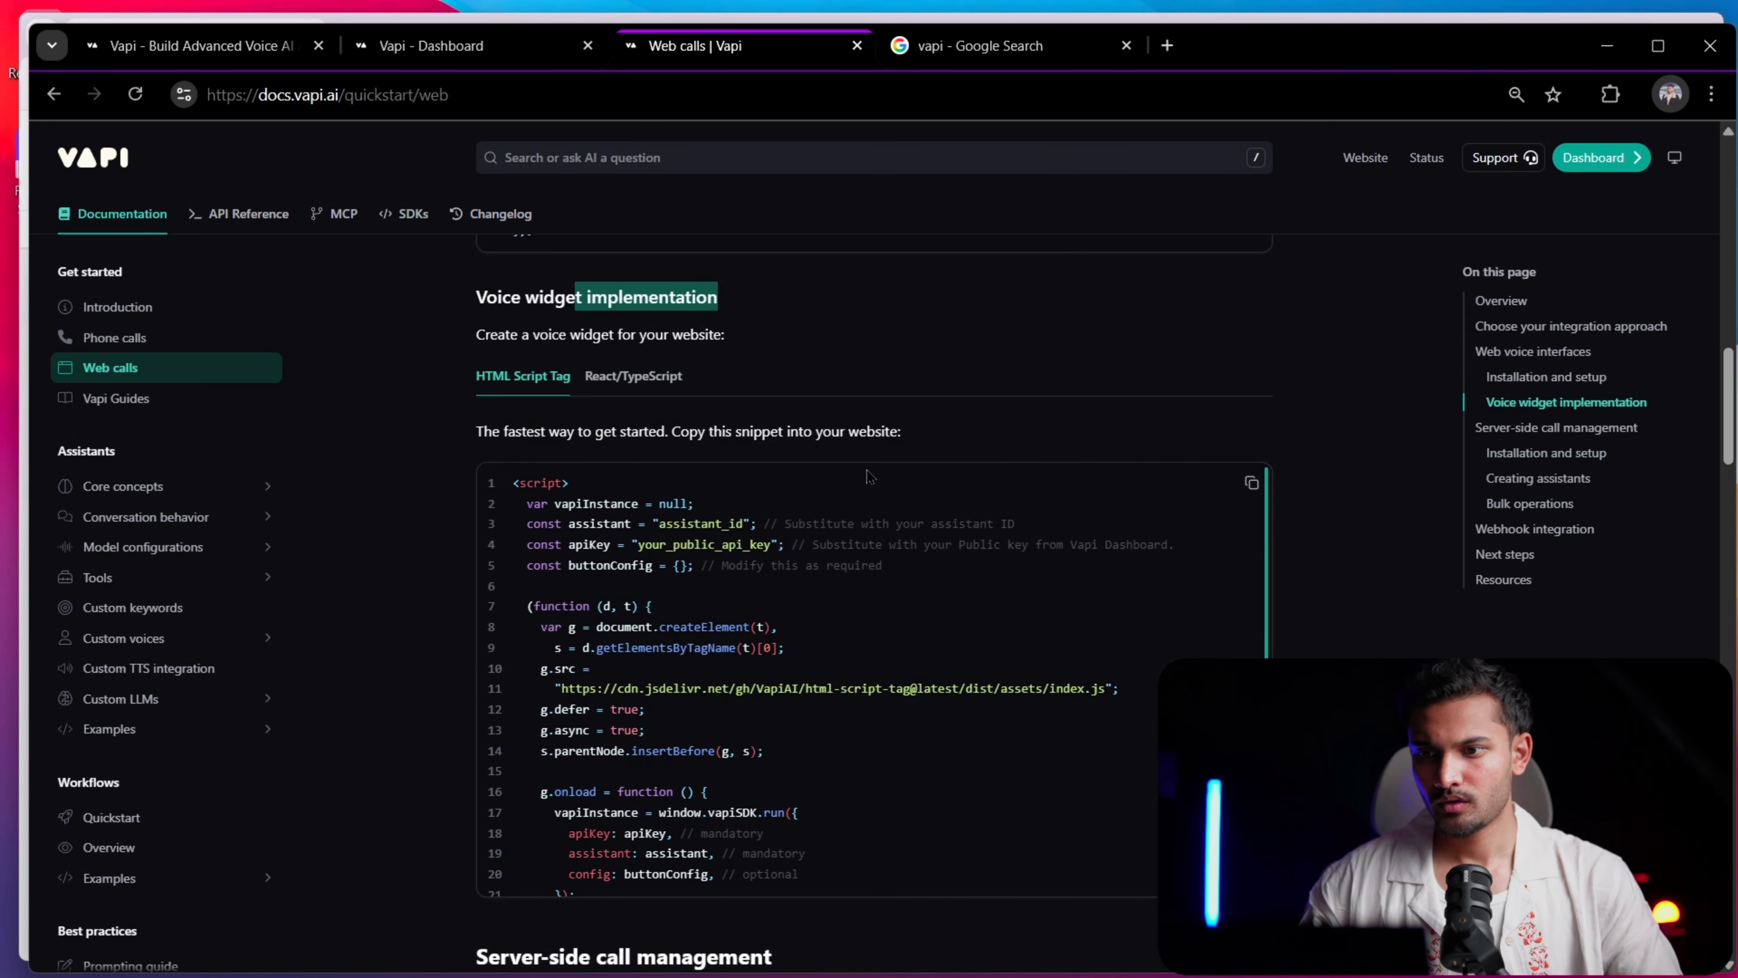
pyautogui.click(1027, 514)
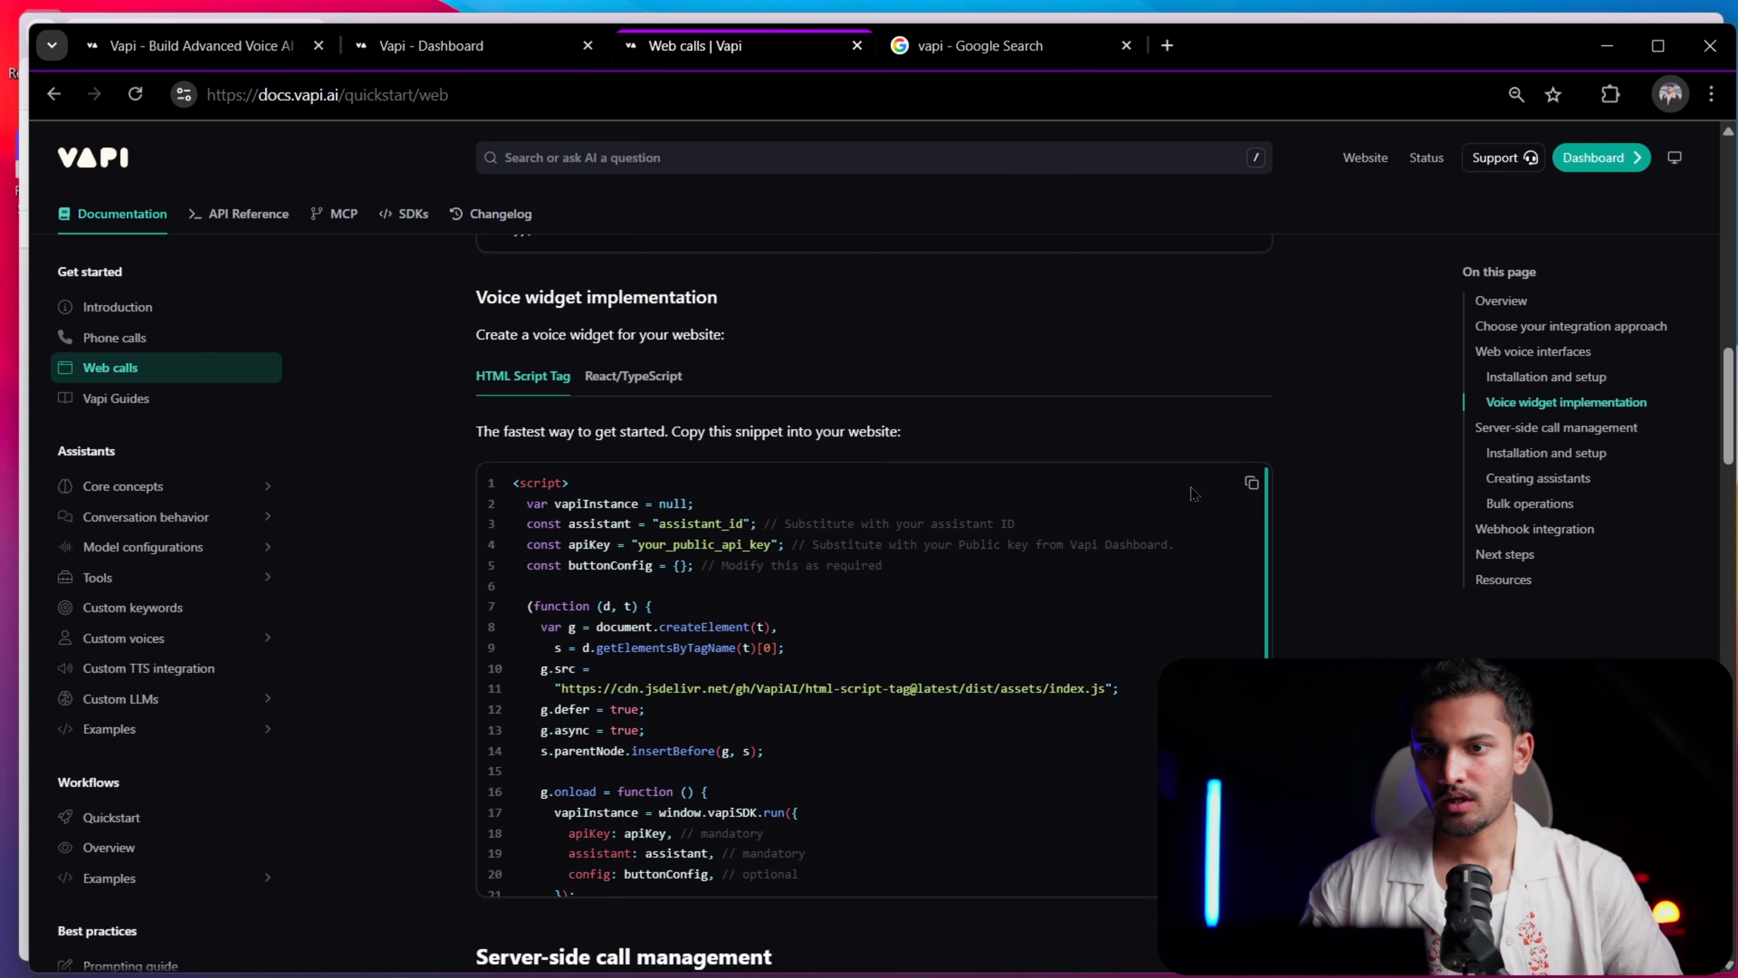
pyautogui.click(1251, 482)
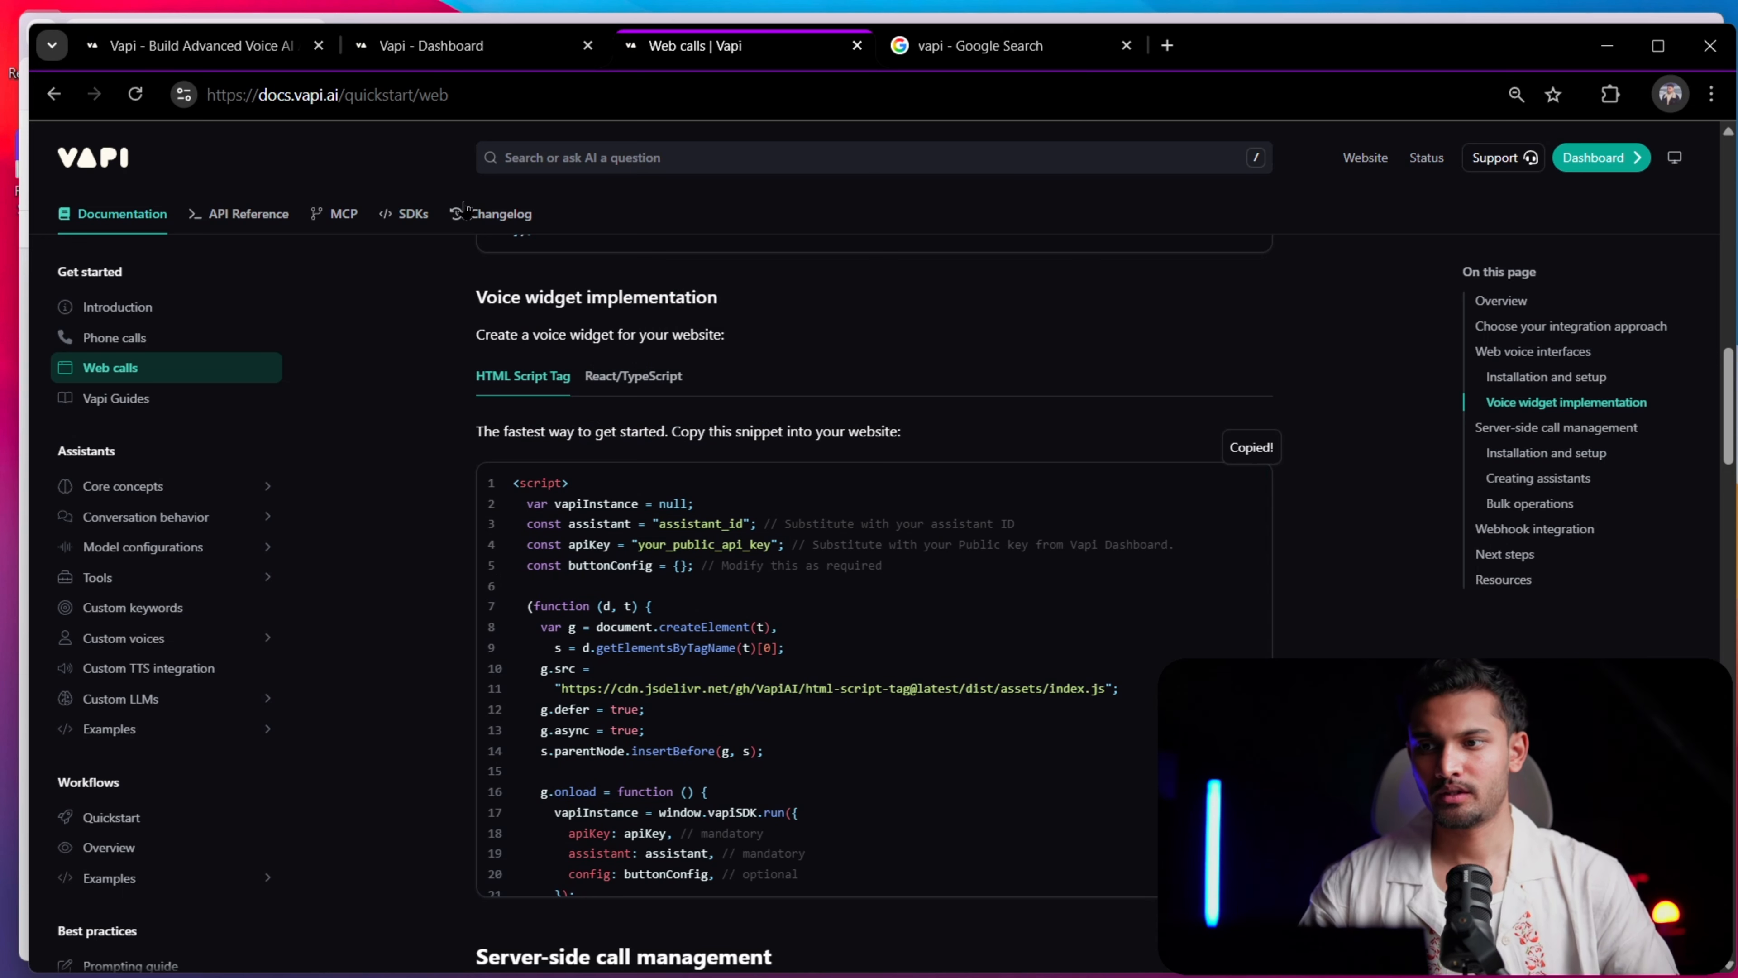
# Switch to the GoHighLevel browser window and check the hero section and logo strip in the website preview
pyautogui.hotkey('alt', 'Tab')
pyautogui.hotkey('alt', 'Tab')
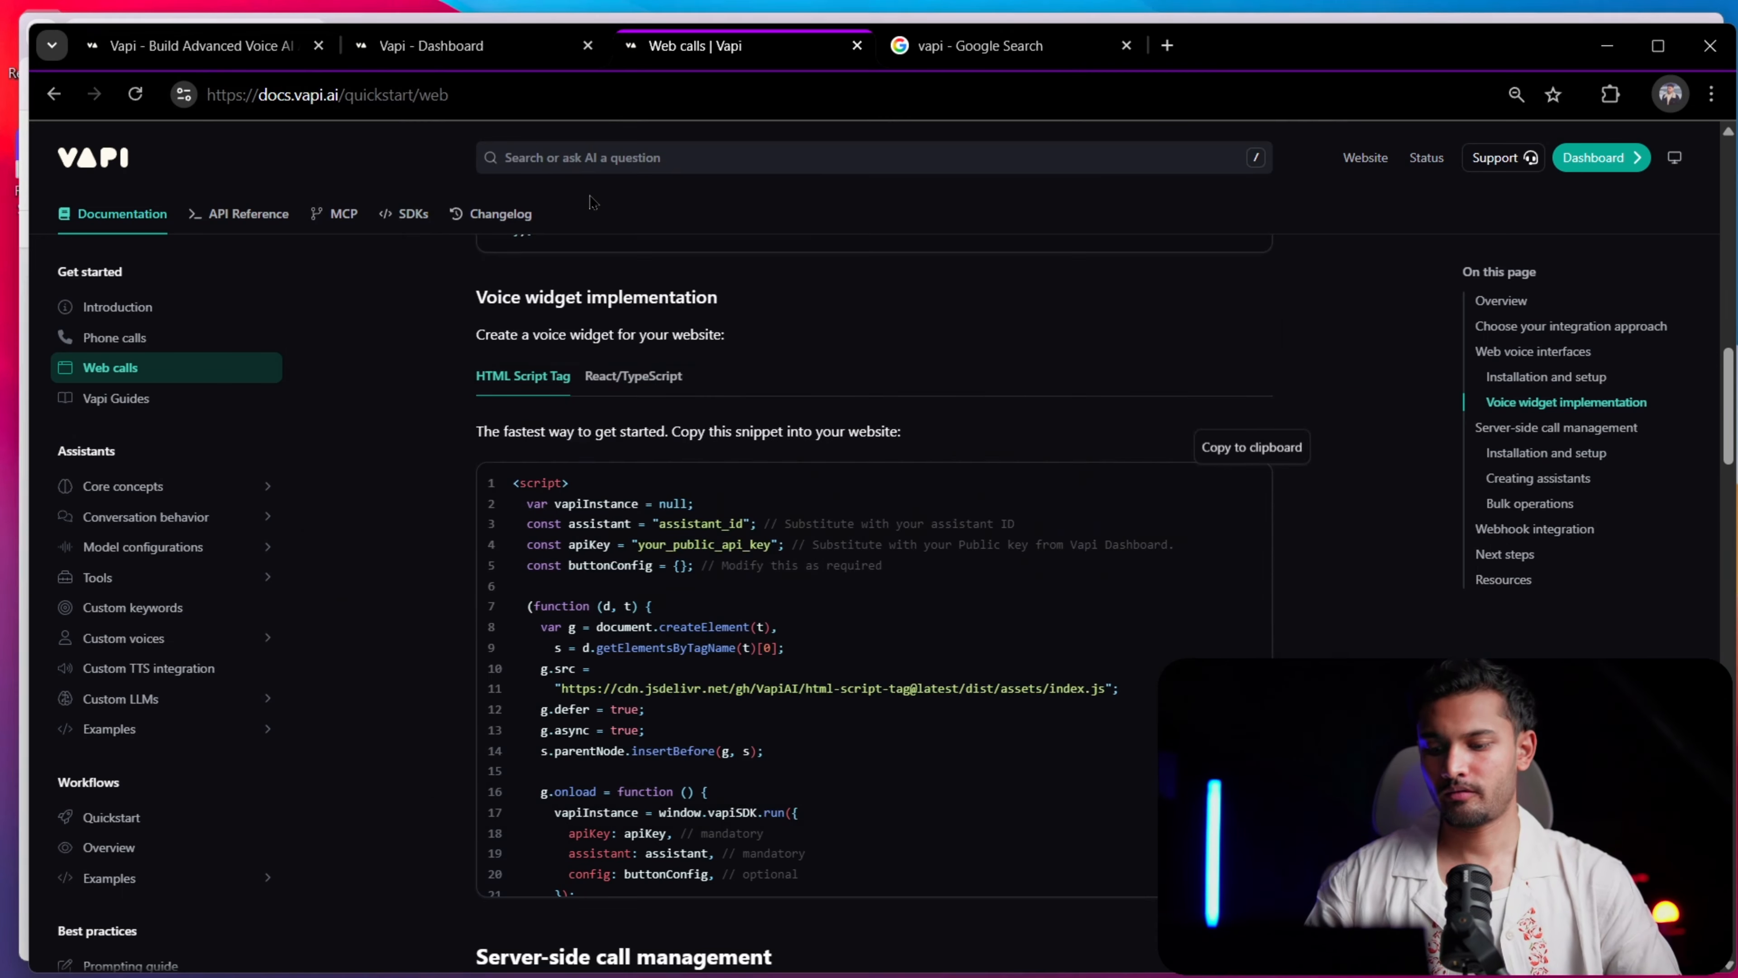
pyautogui.hotkey('alt', 'Tab')
pyautogui.press('Tab')
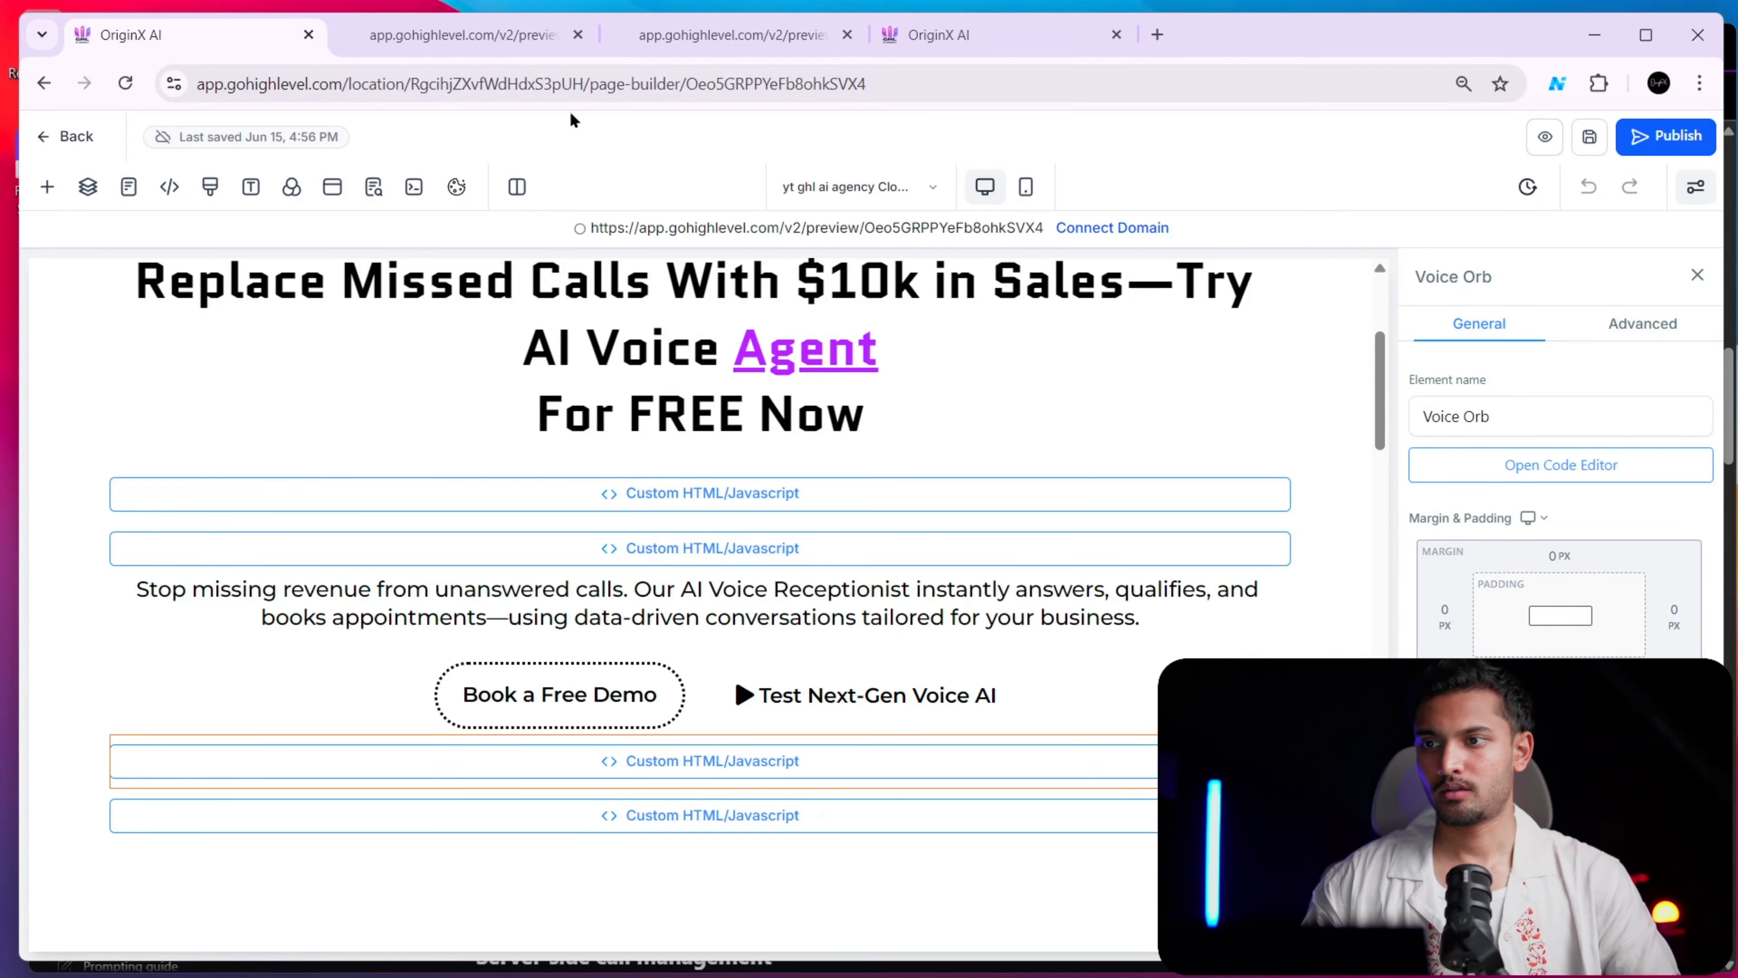
pyautogui.click(442, 49)
pyautogui.scroll(-4, 868, 449)
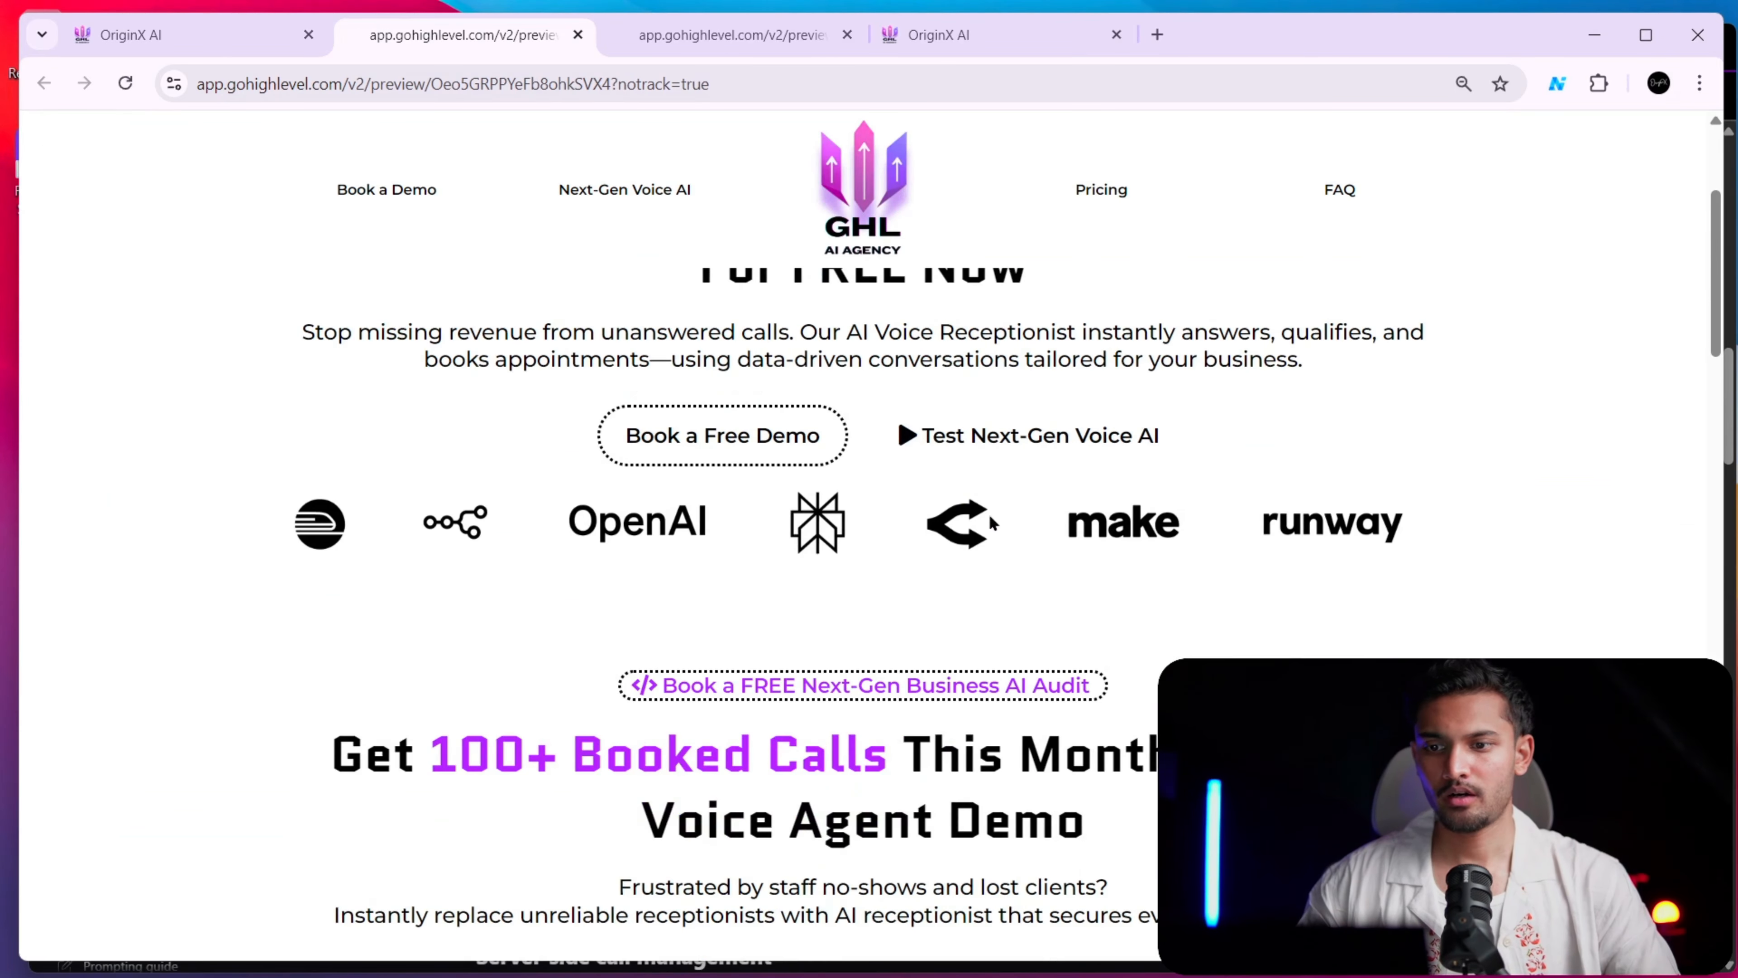
# Delete the existing Voice Orb code element below the hero buttons in the page builder
pyautogui.click(184, 34)
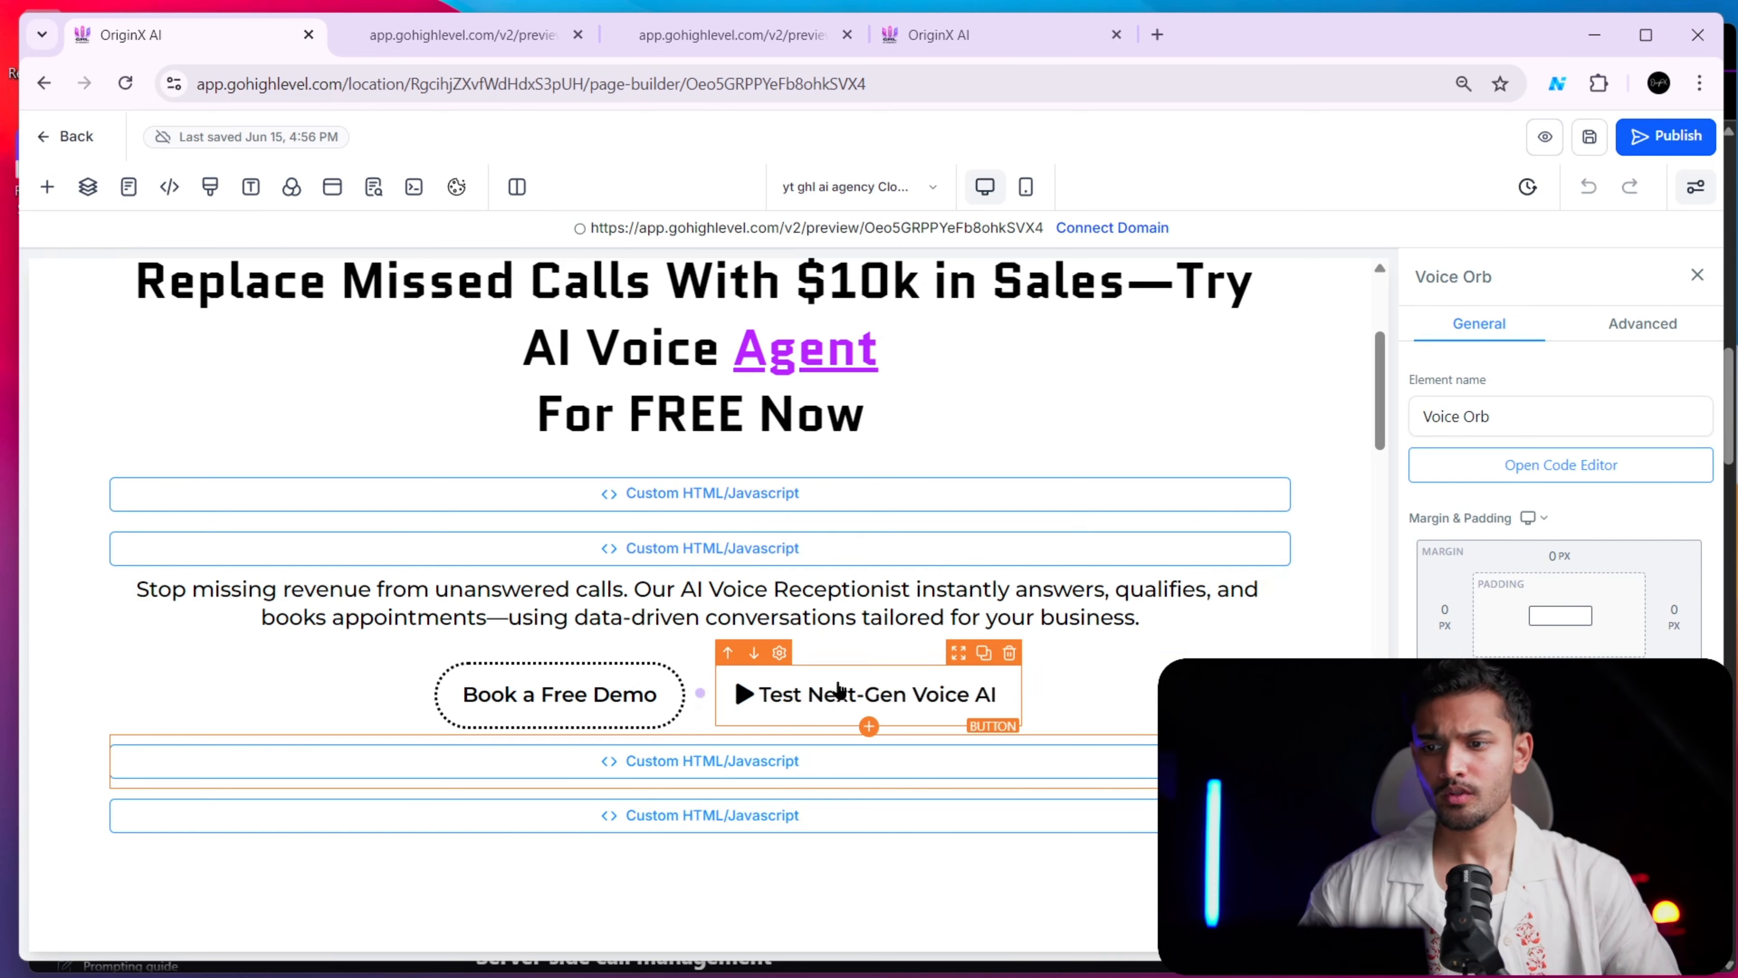
pyautogui.scroll(-4, 842, 688)
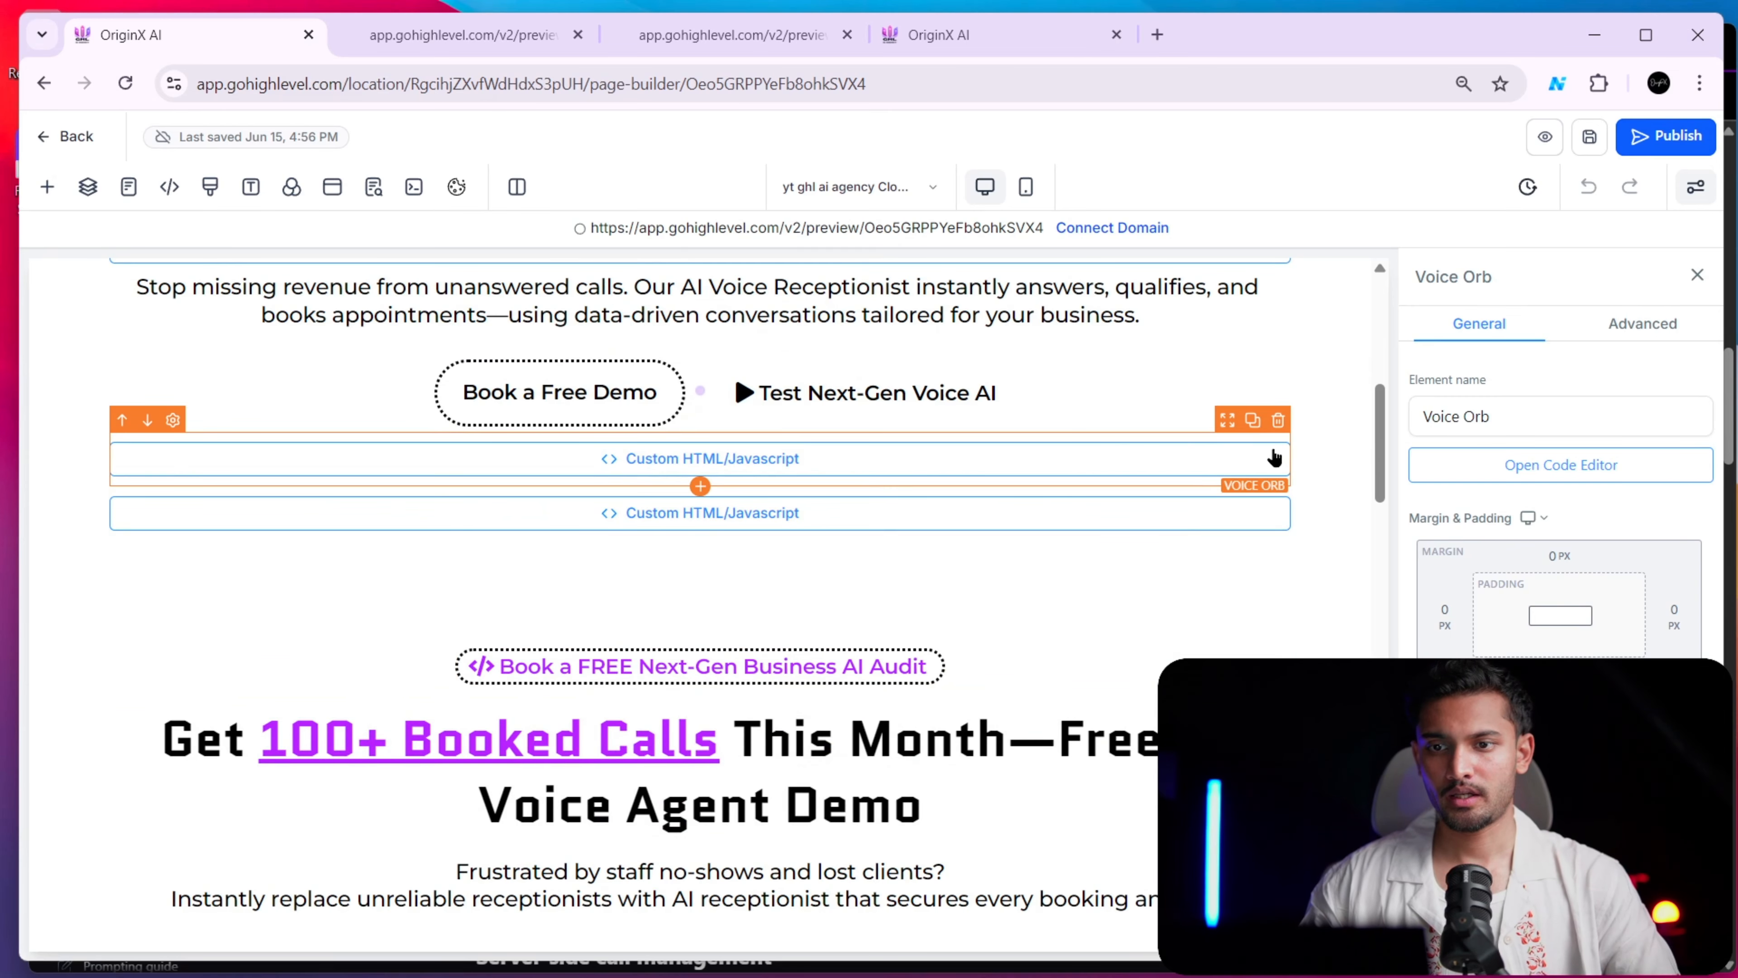
pyautogui.click(1278, 419)
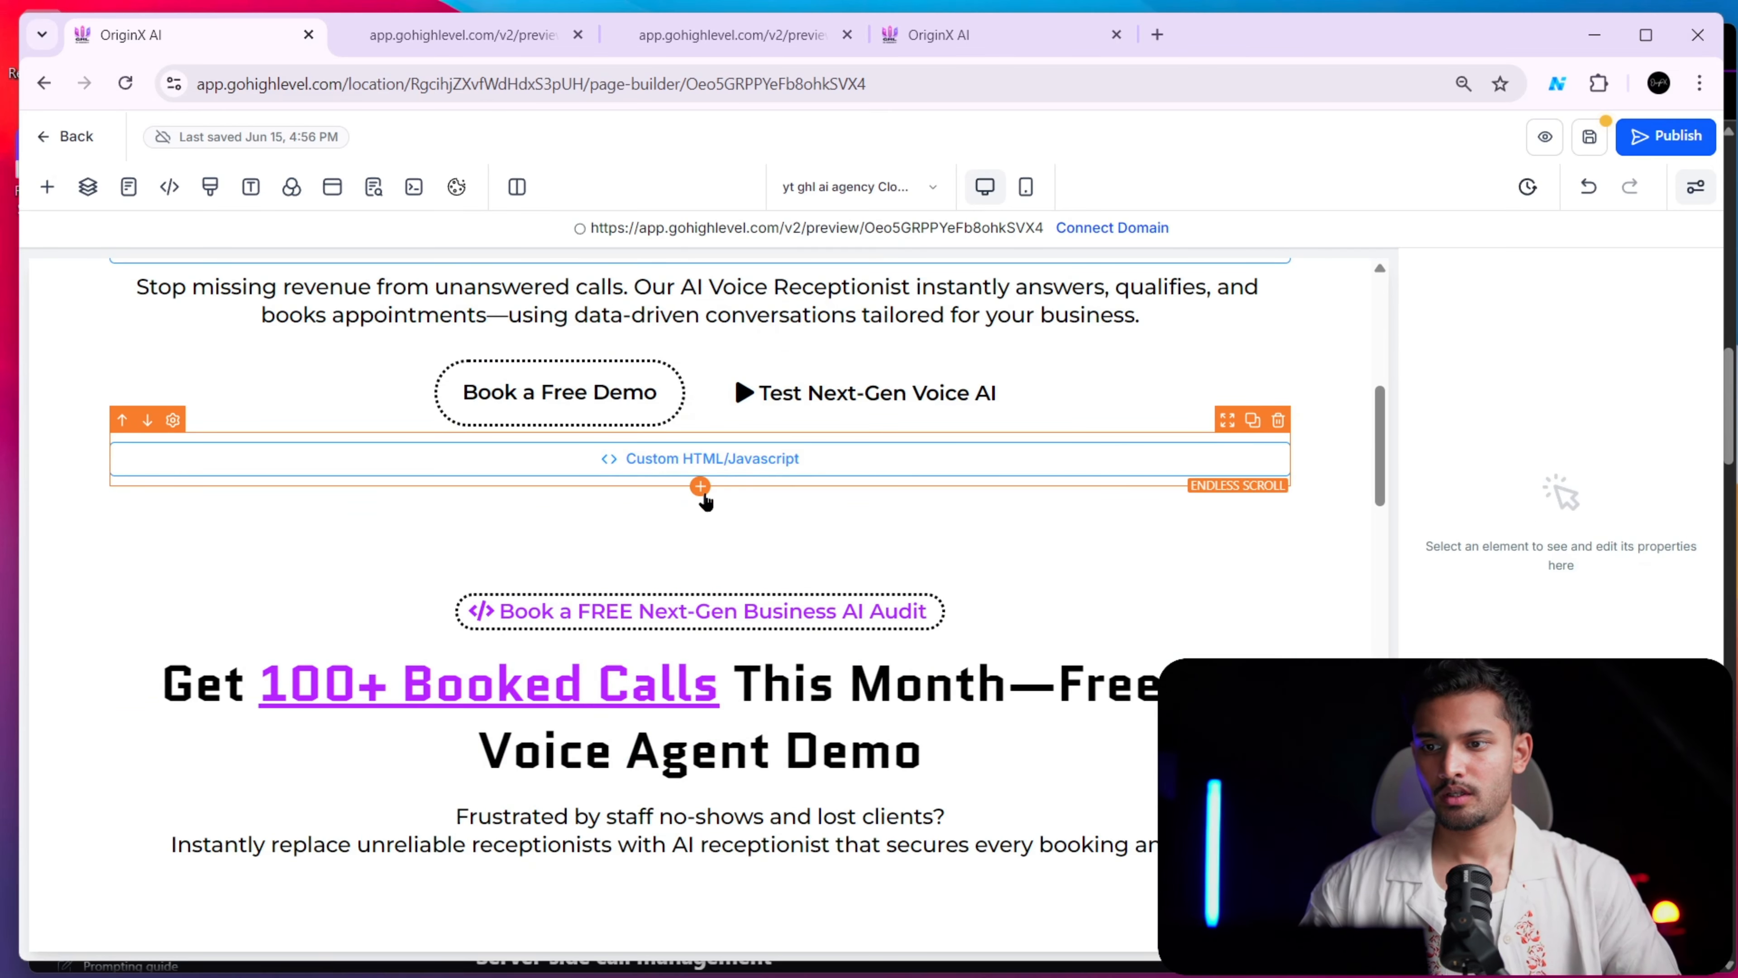
# Add a new Code element in the hero column and move it above the Endless Scroll element
pyautogui.scroll(4, 756, 463)
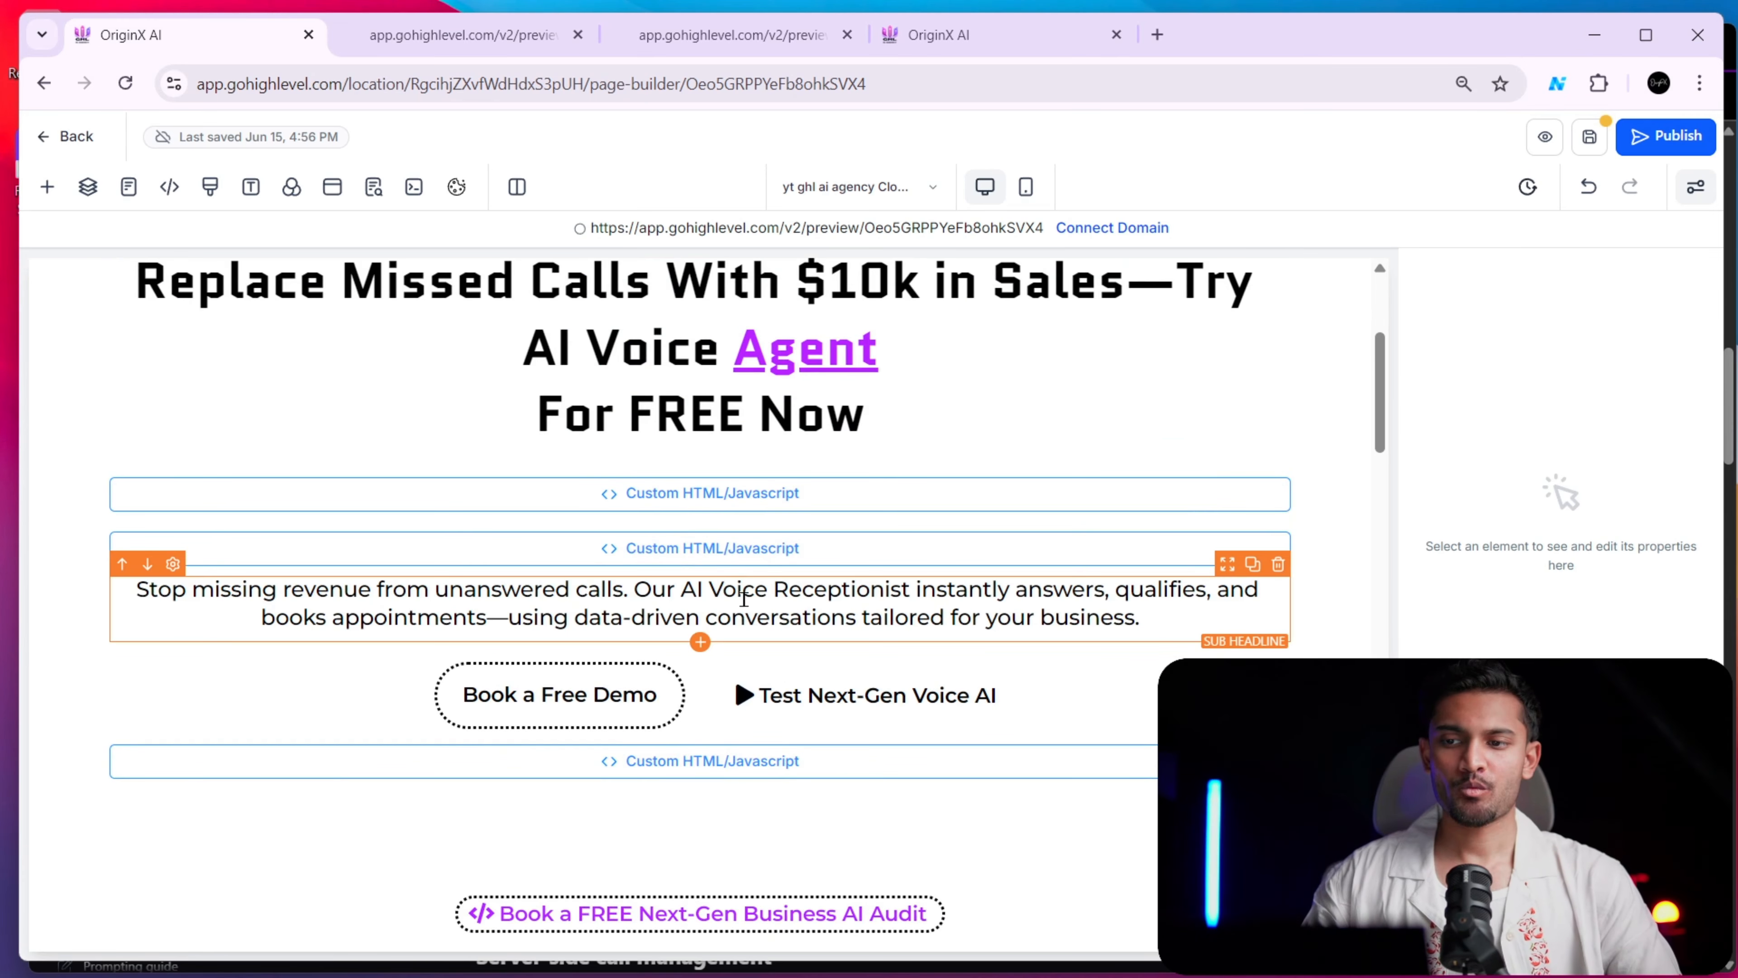
pyautogui.scroll(-4, 737, 691)
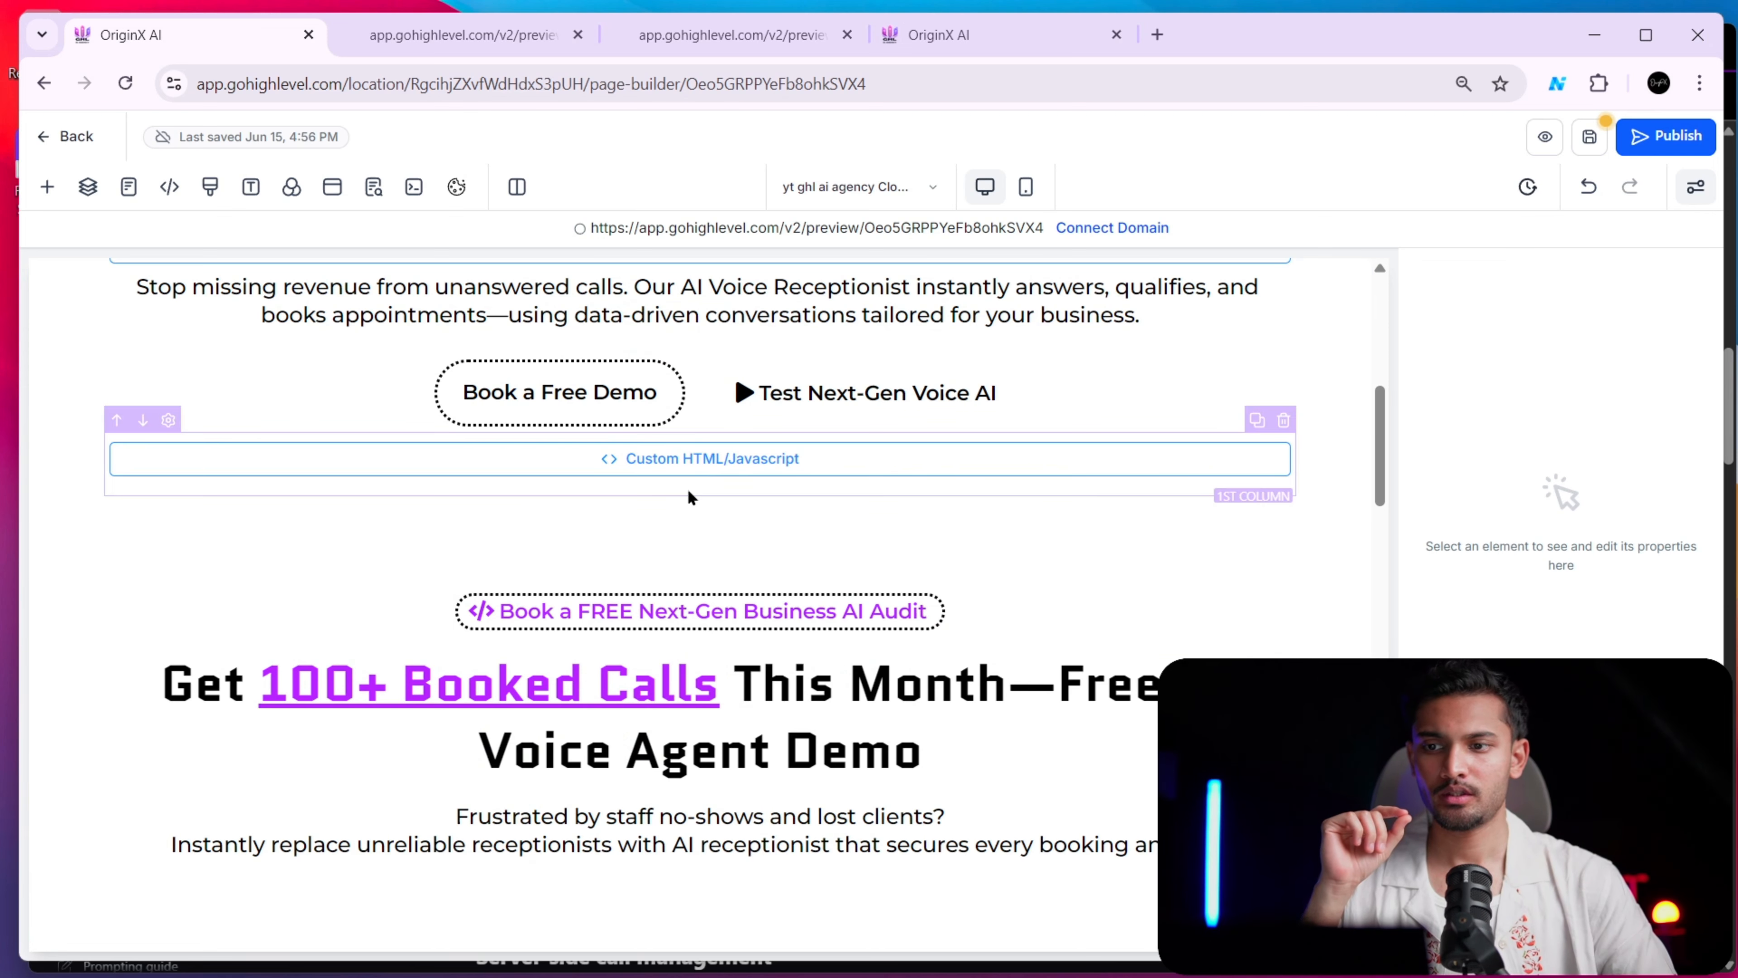
pyautogui.click(700, 488)
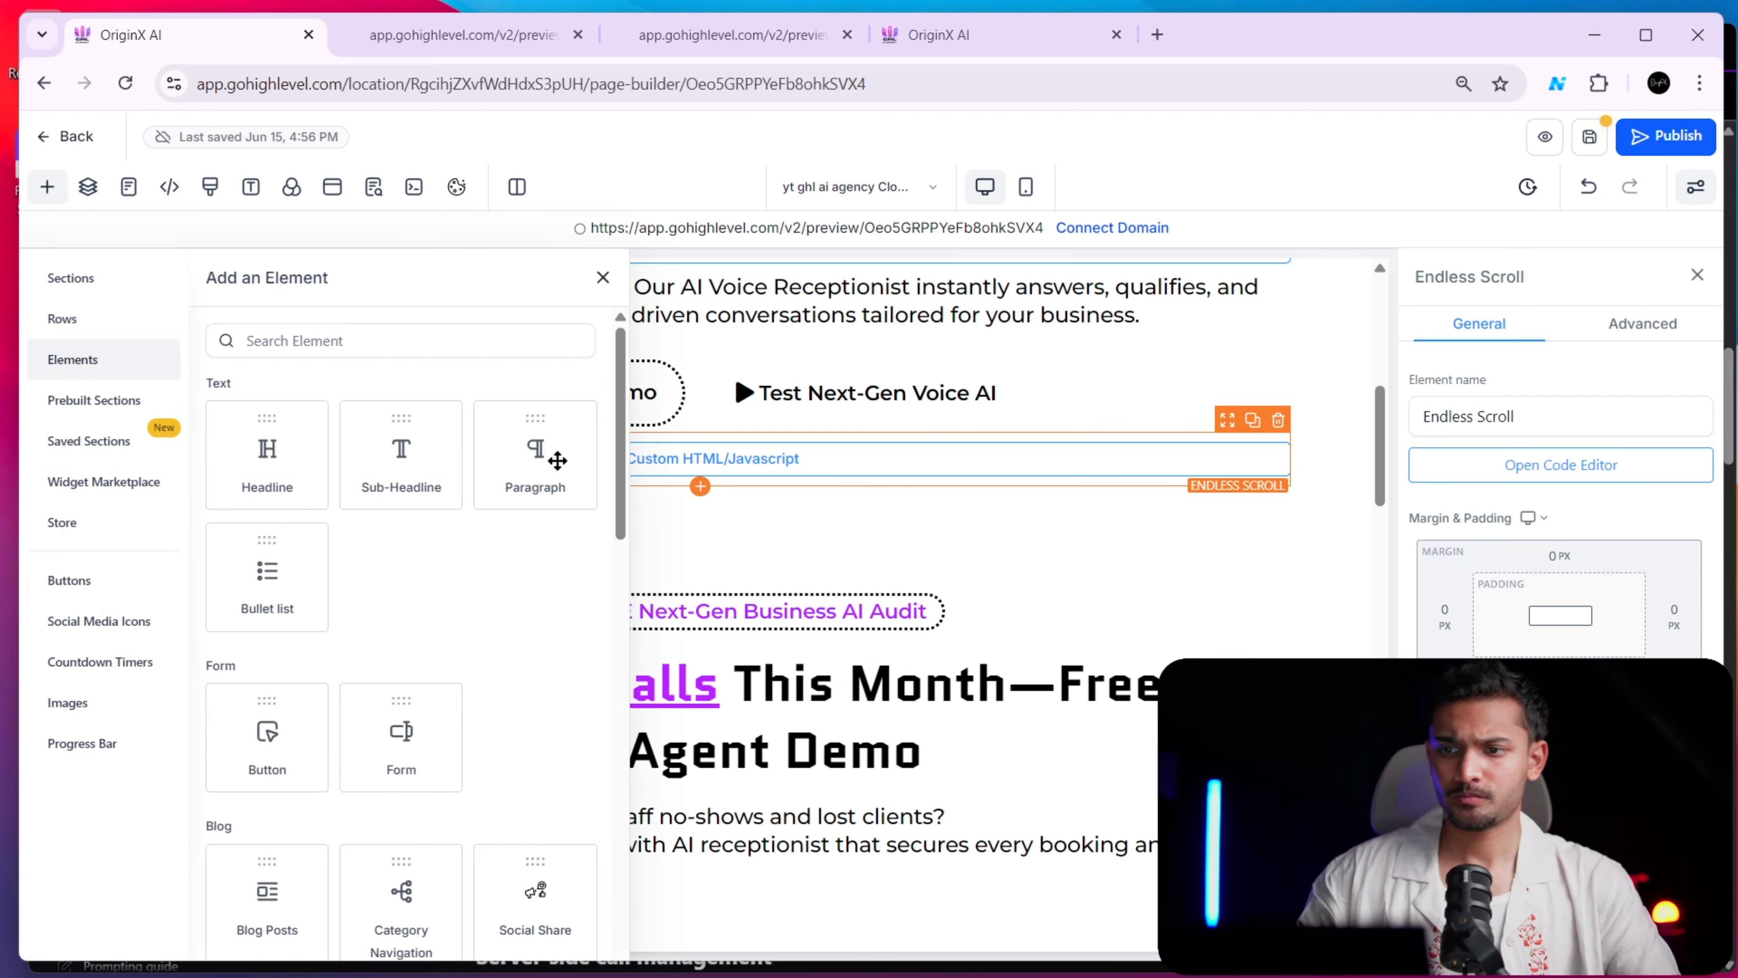
pyautogui.click(397, 341)
pyautogui.write('cod')
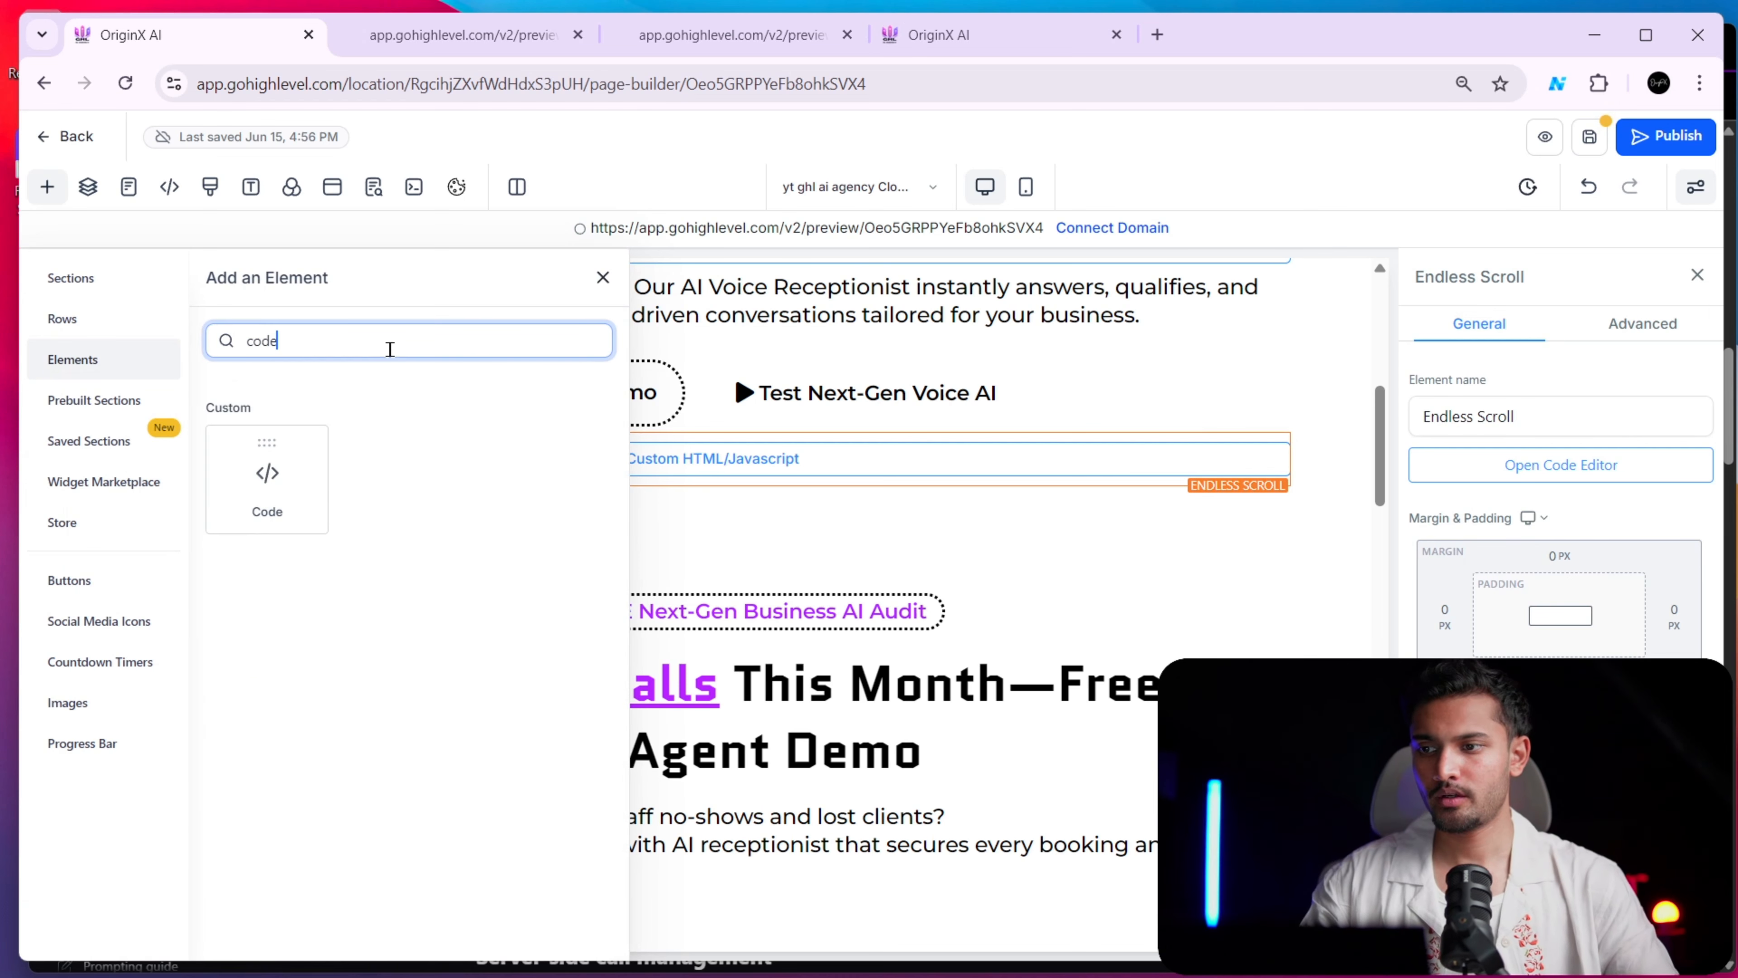
pyautogui.write('e')
pyautogui.click(277, 524)
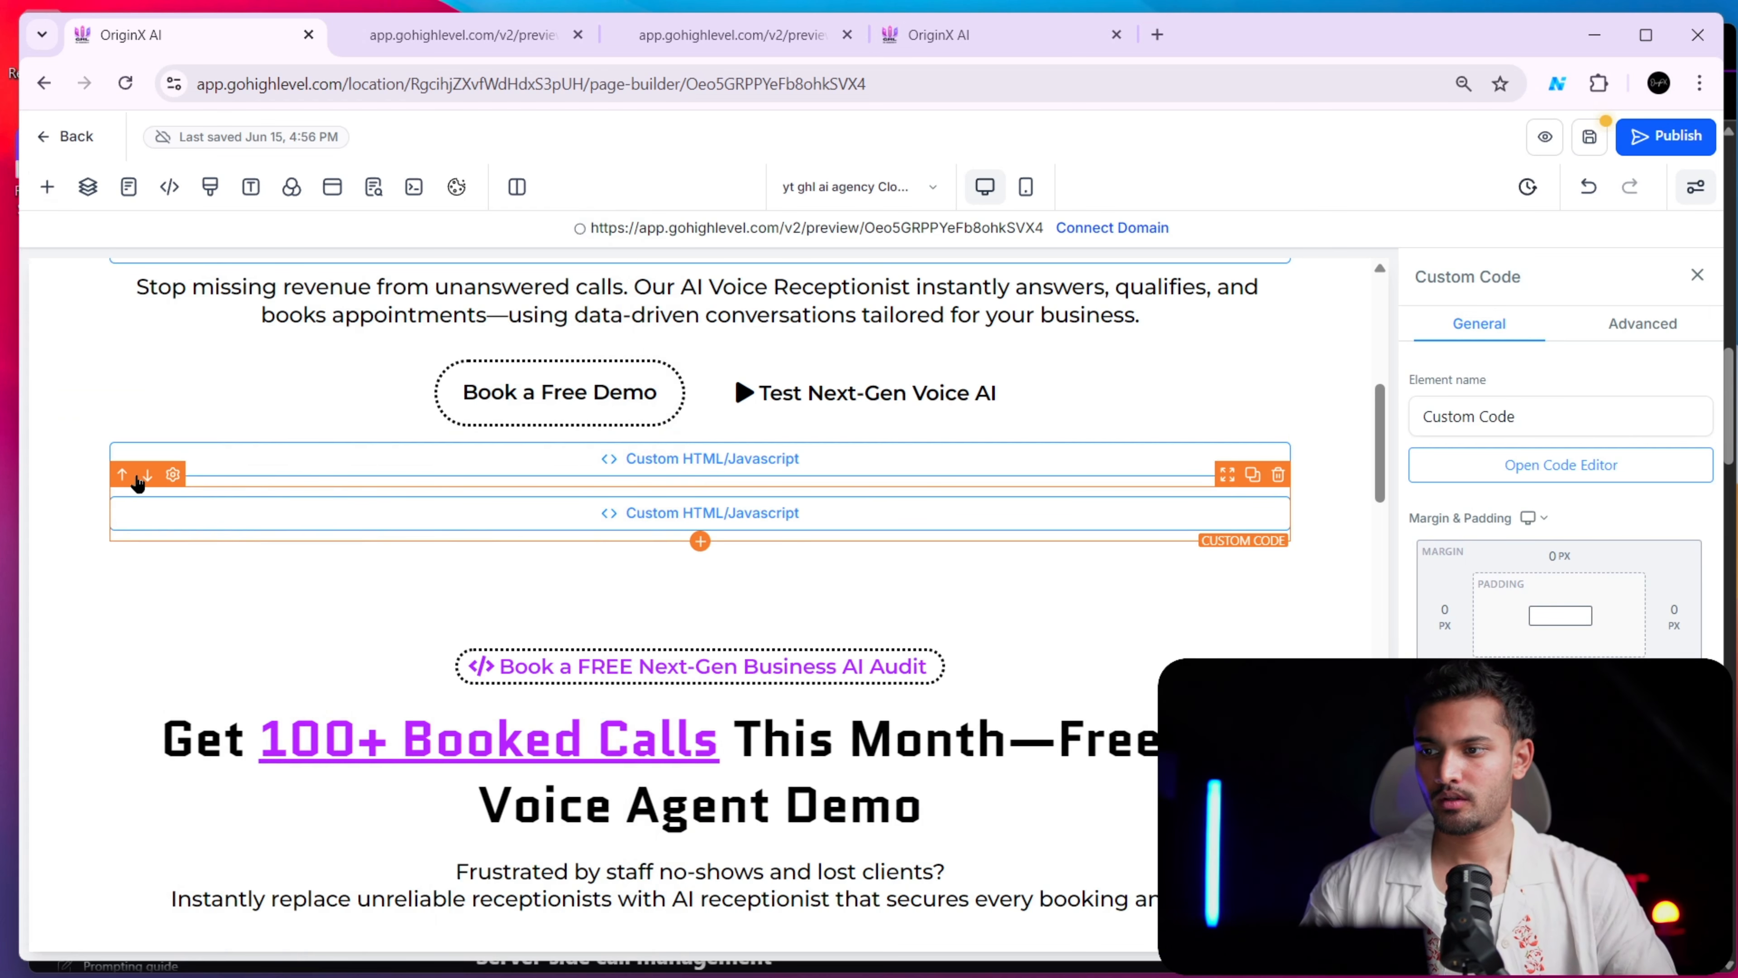
pyautogui.click(122, 475)
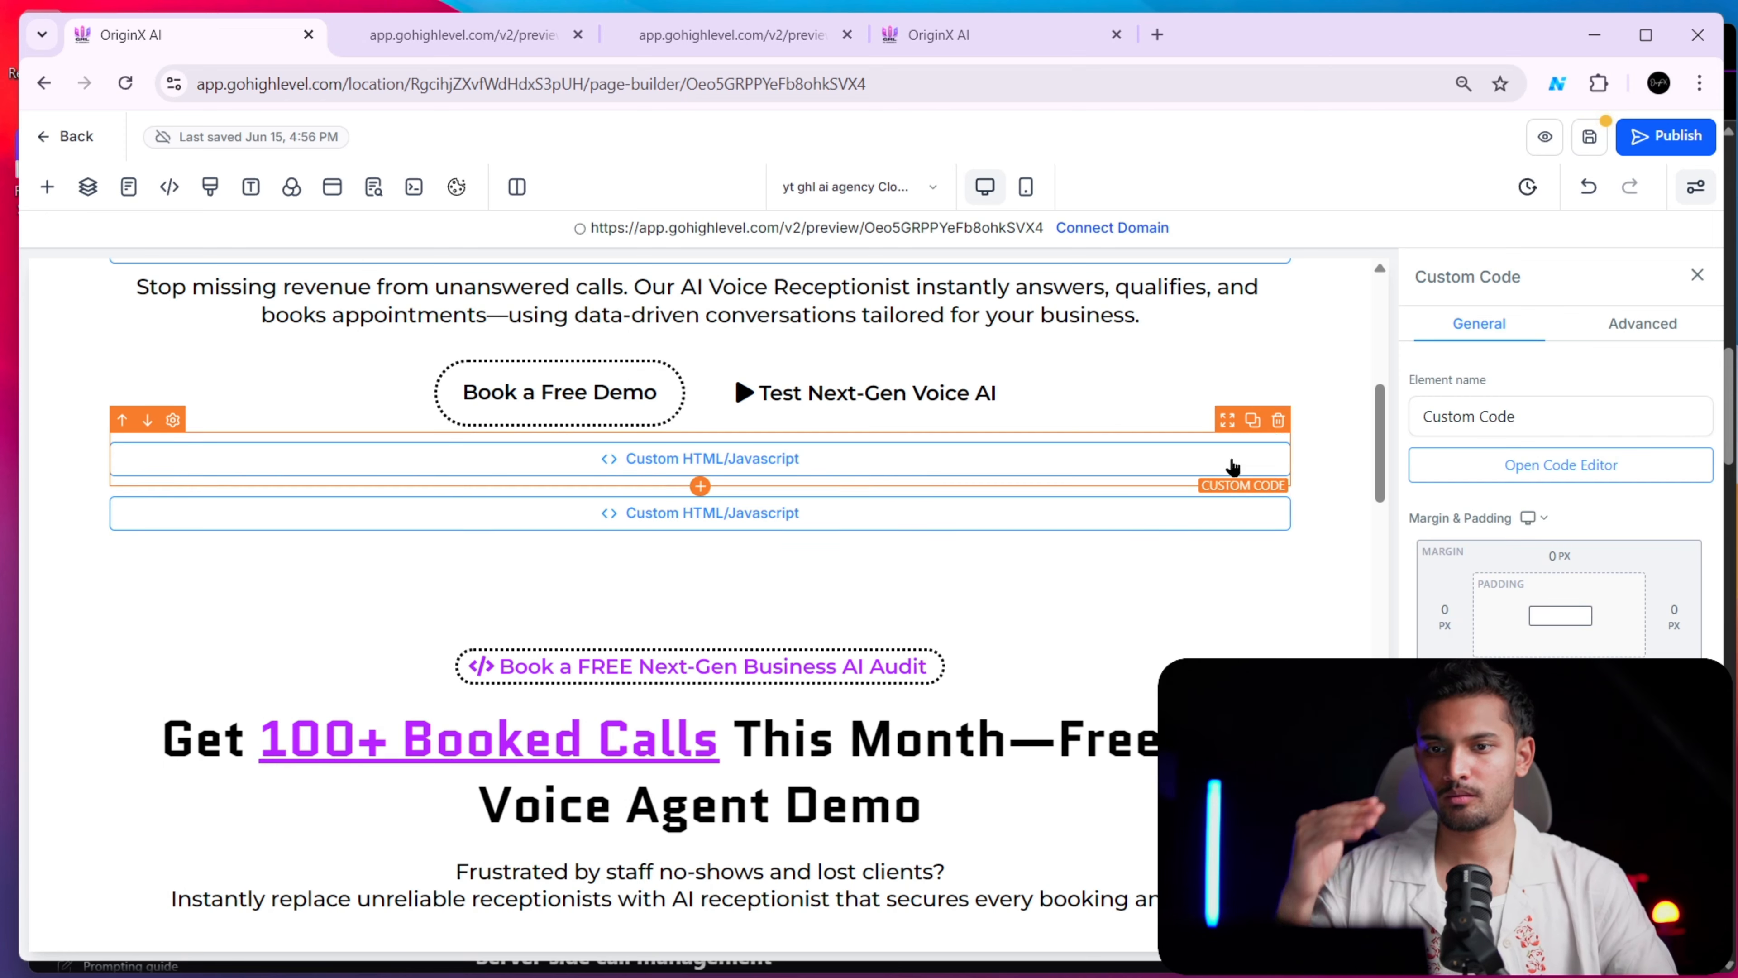
# Paste the copied Vapi widget script into the new Custom Code element's code editor and save it
pyautogui.click(1567, 467)
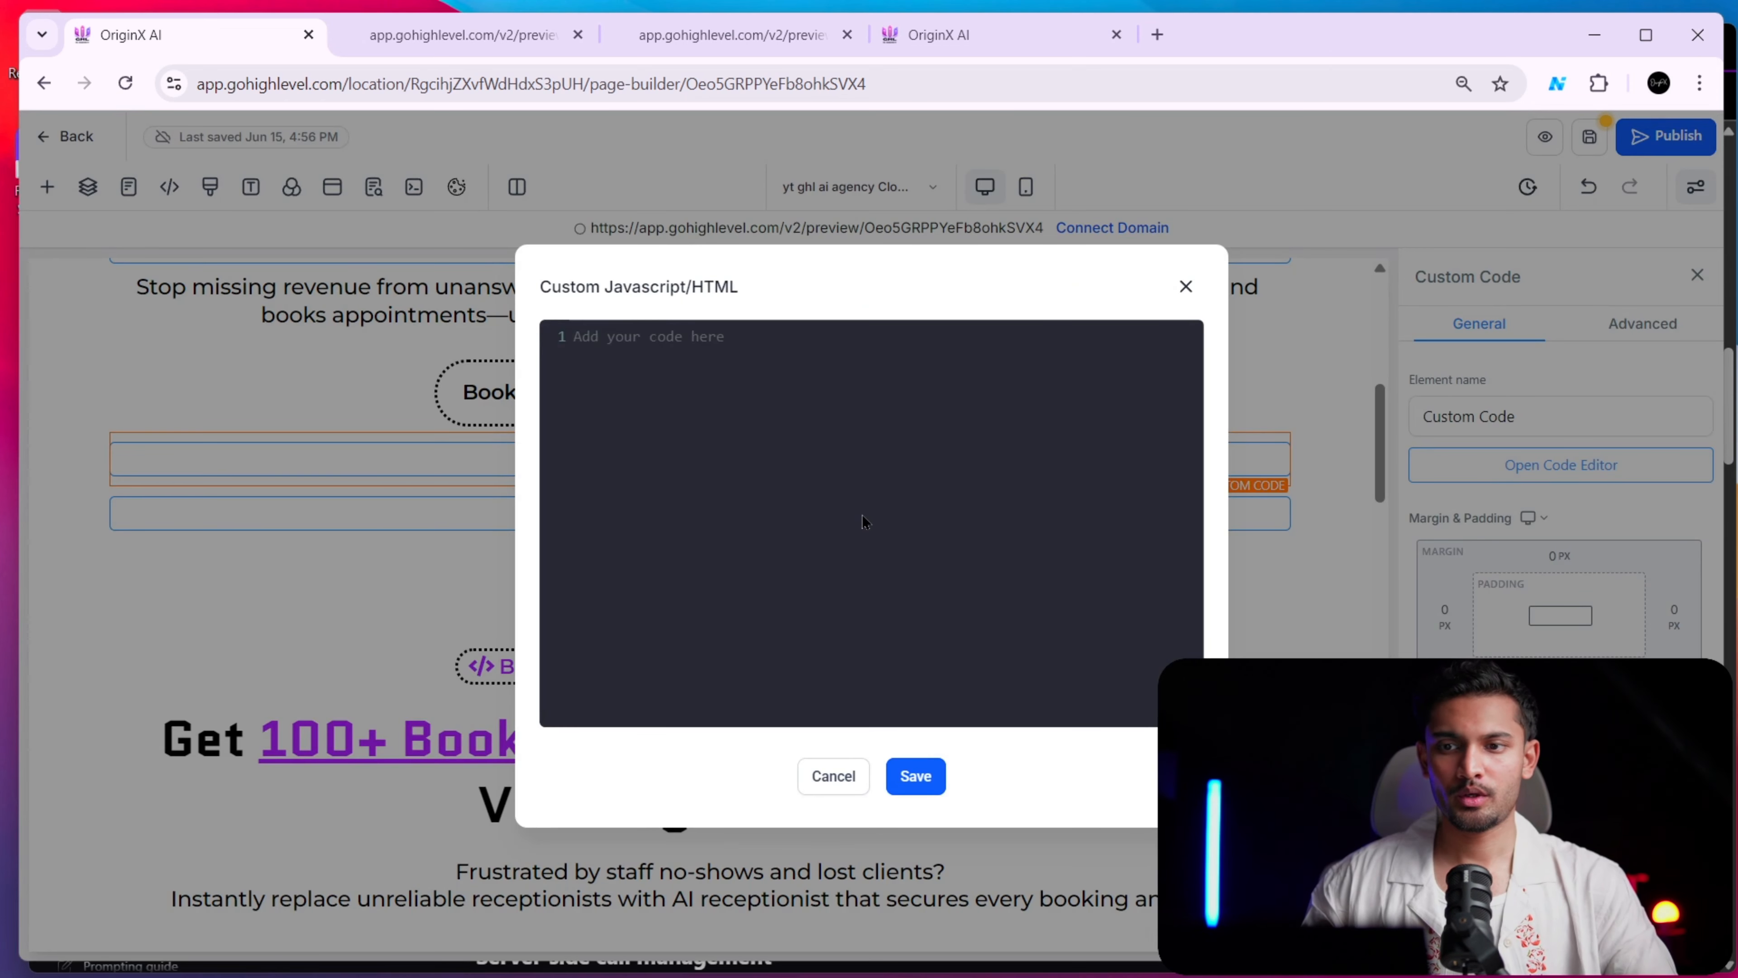
pyautogui.hotkey('ctrl', 'v')
pyautogui.scroll(5, 858, 561)
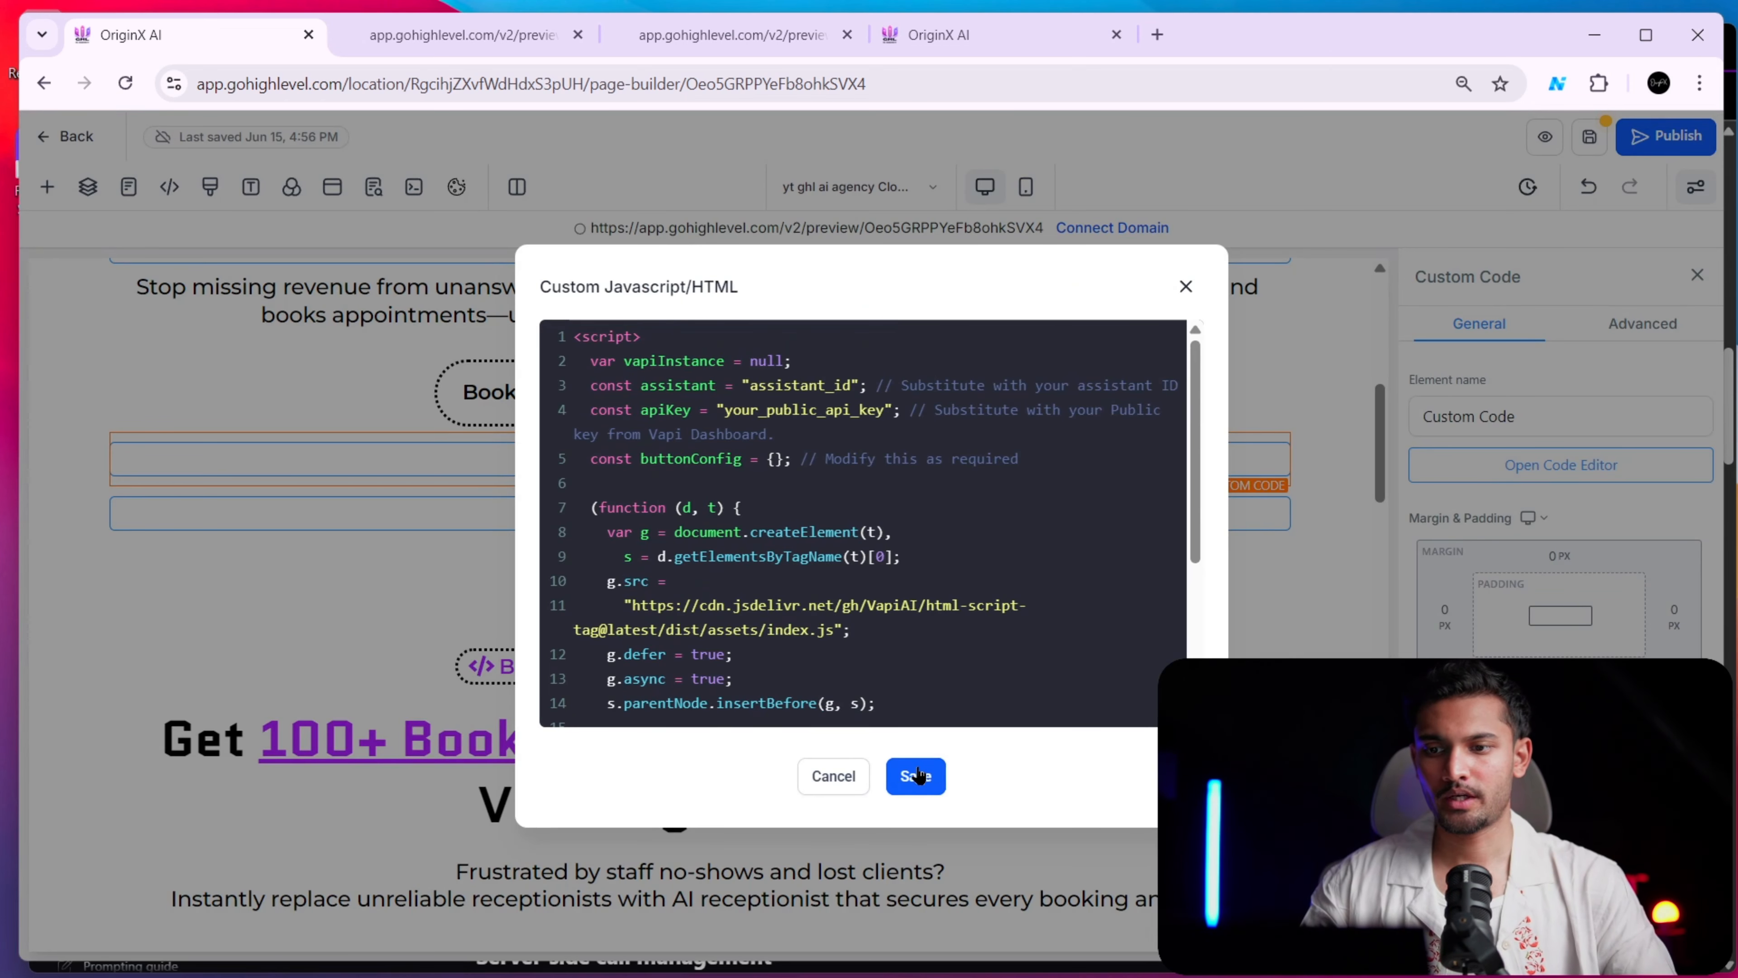
pyautogui.click(916, 776)
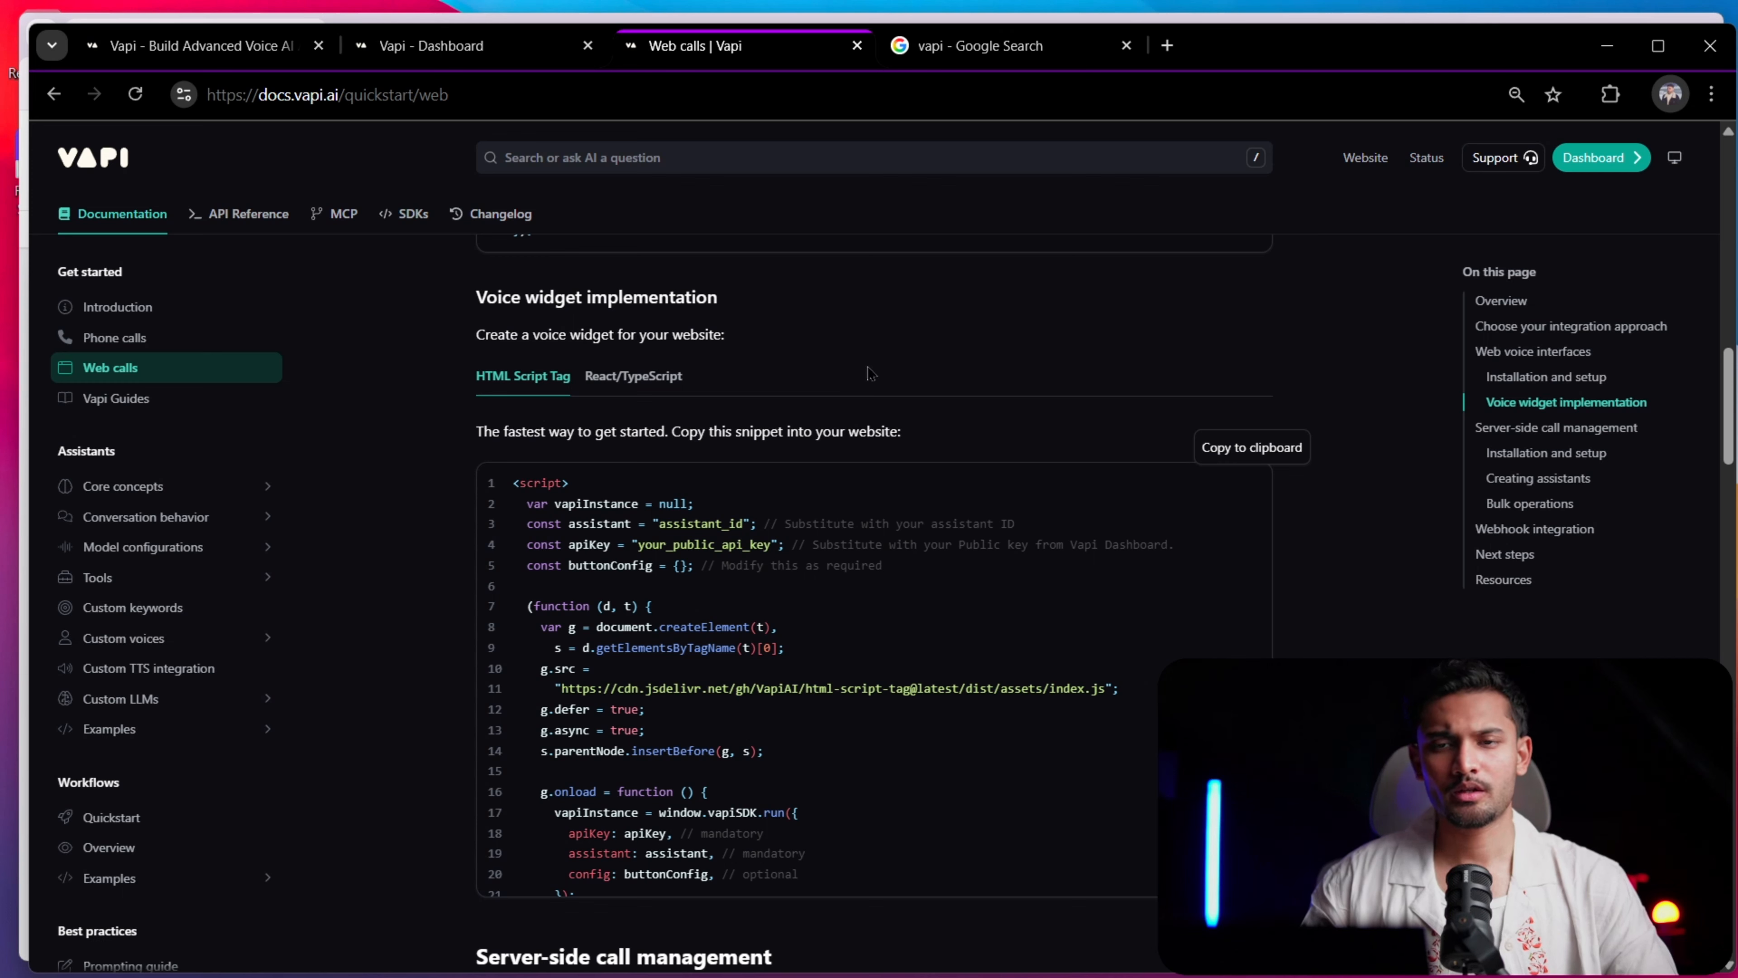
# Preview the page, close the two old preview tabs, and check the call button's placement beneath the logo strip
pyautogui.hotkey('alt', 'Tab')
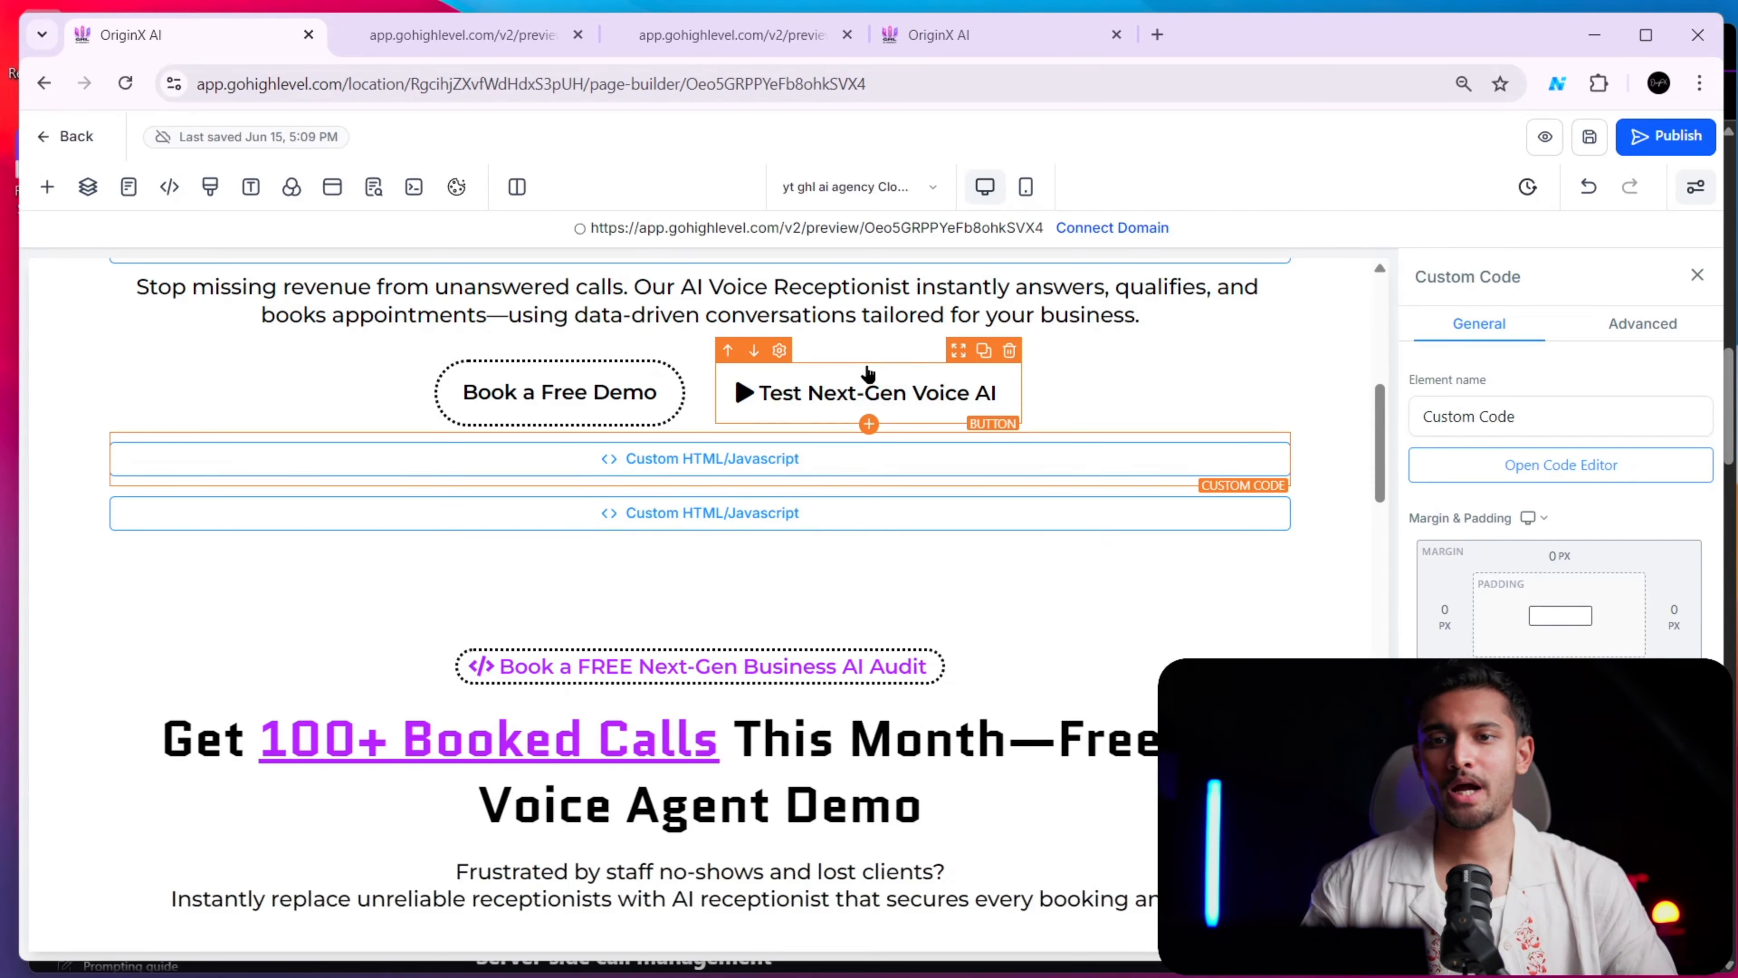
pyautogui.click(1551, 141)
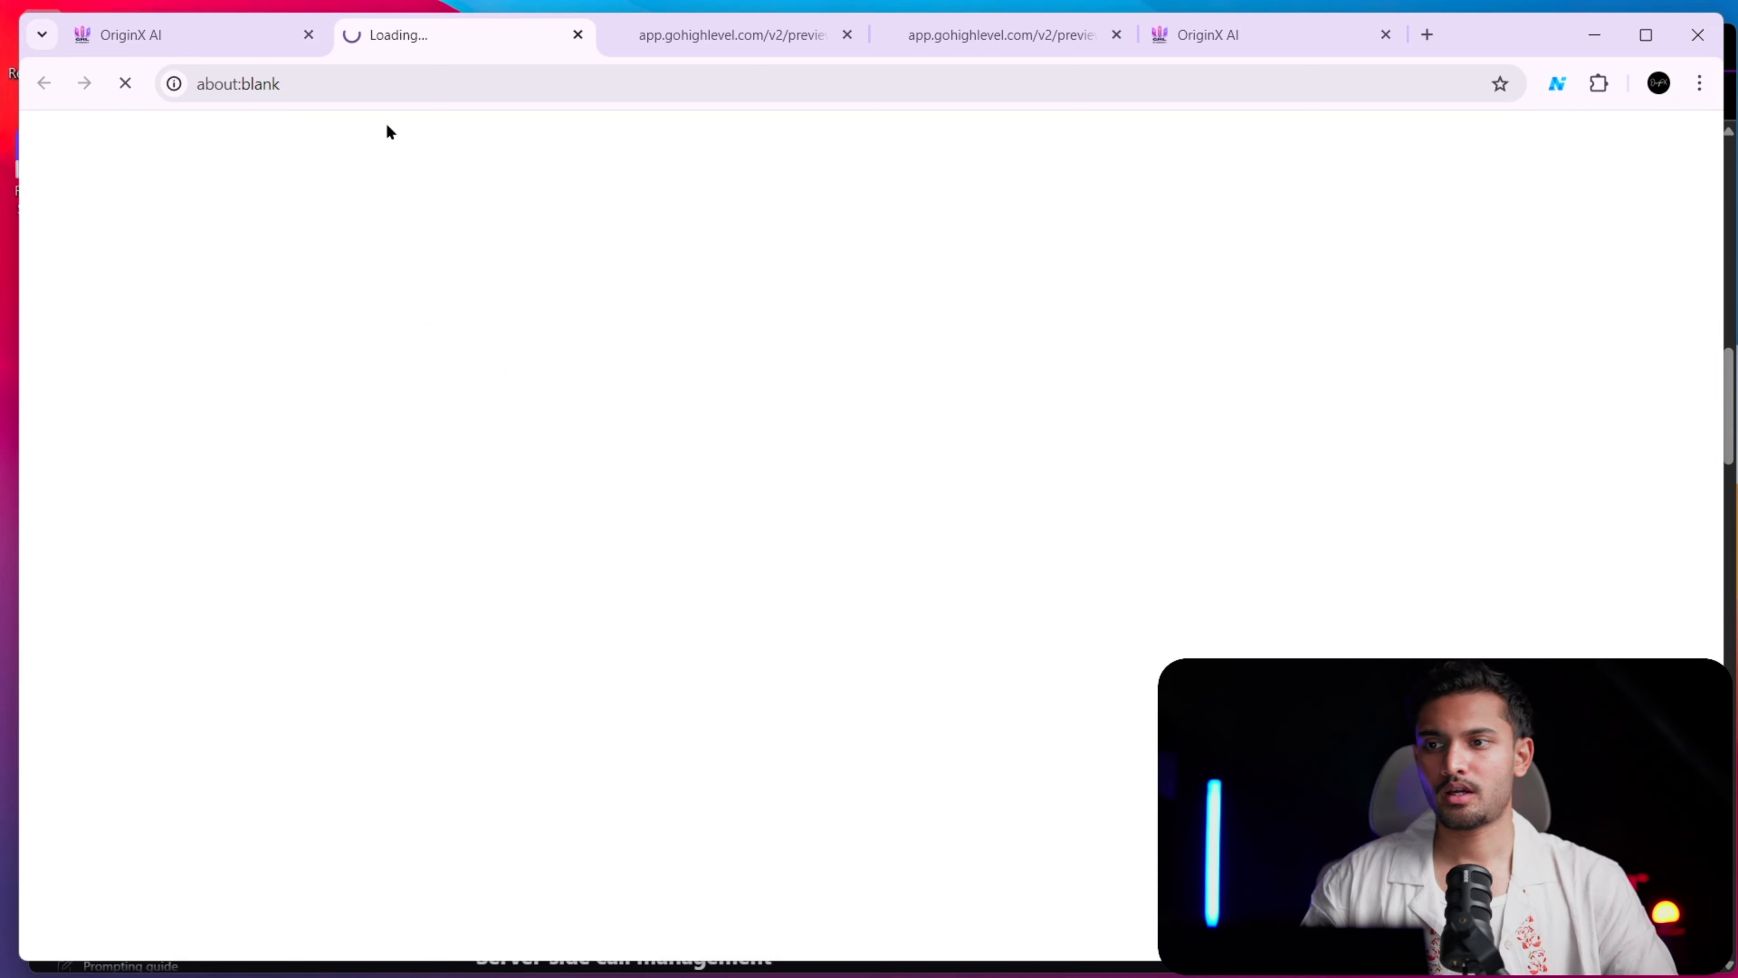
pyautogui.click(847, 34)
pyautogui.click(847, 35)
pyautogui.scroll(-4, 931, 516)
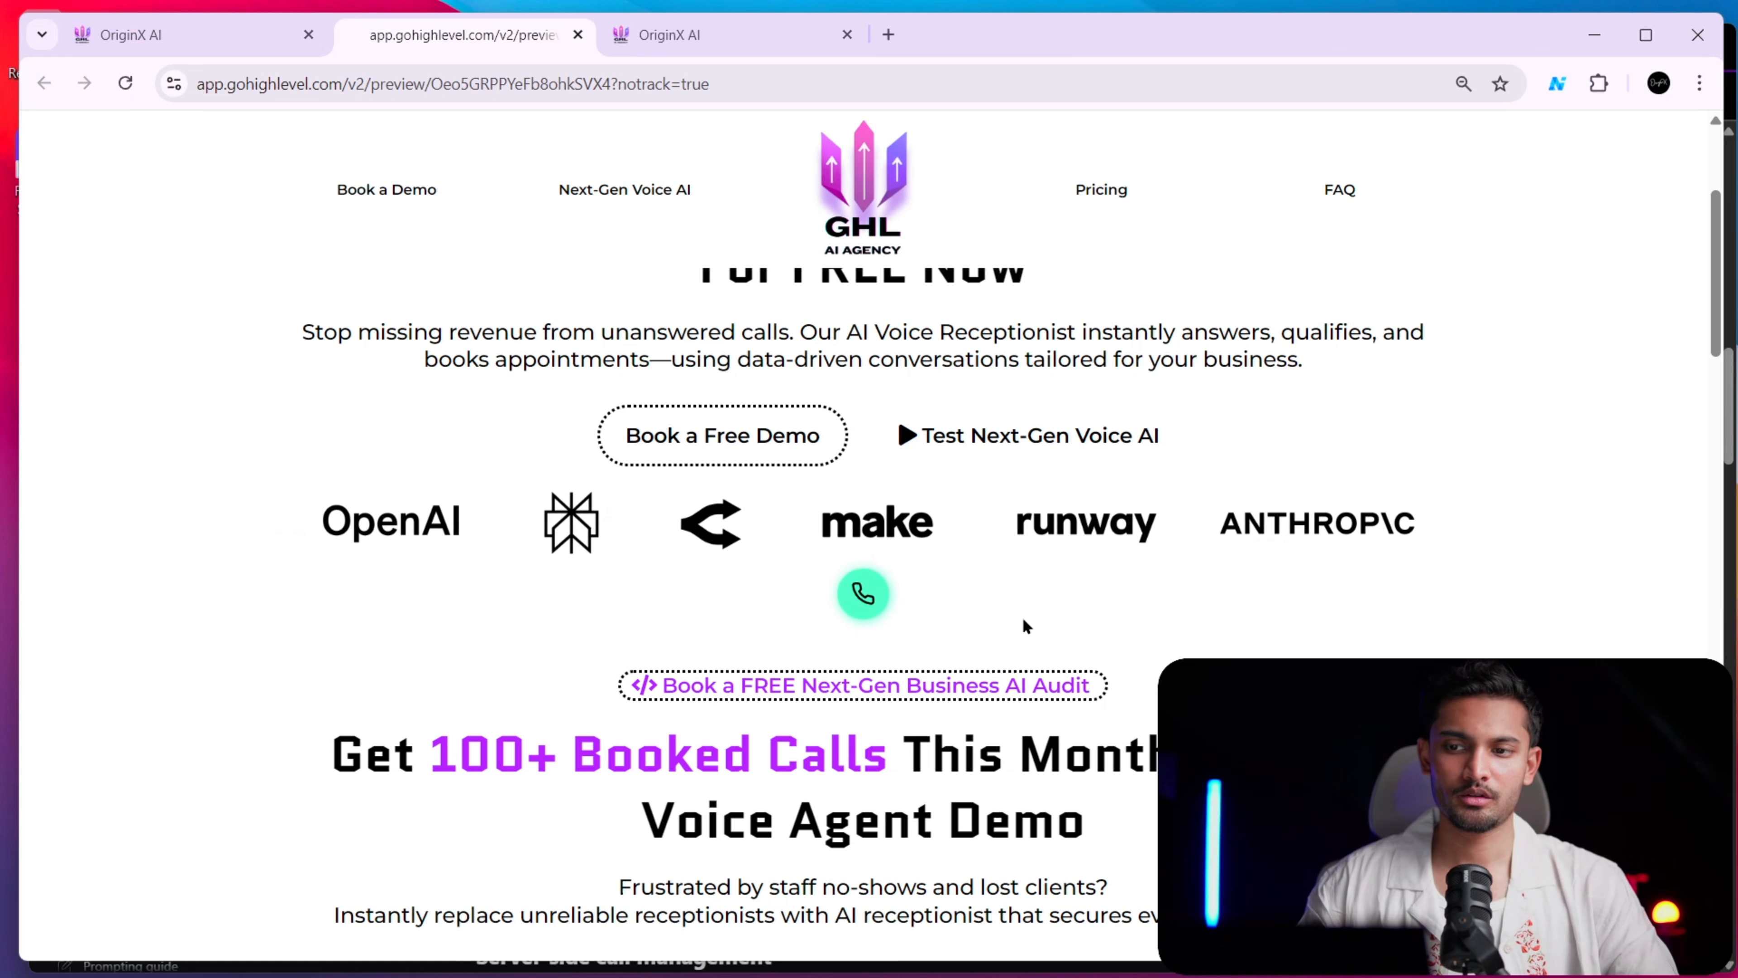
pyautogui.scroll(-8, 924, 603)
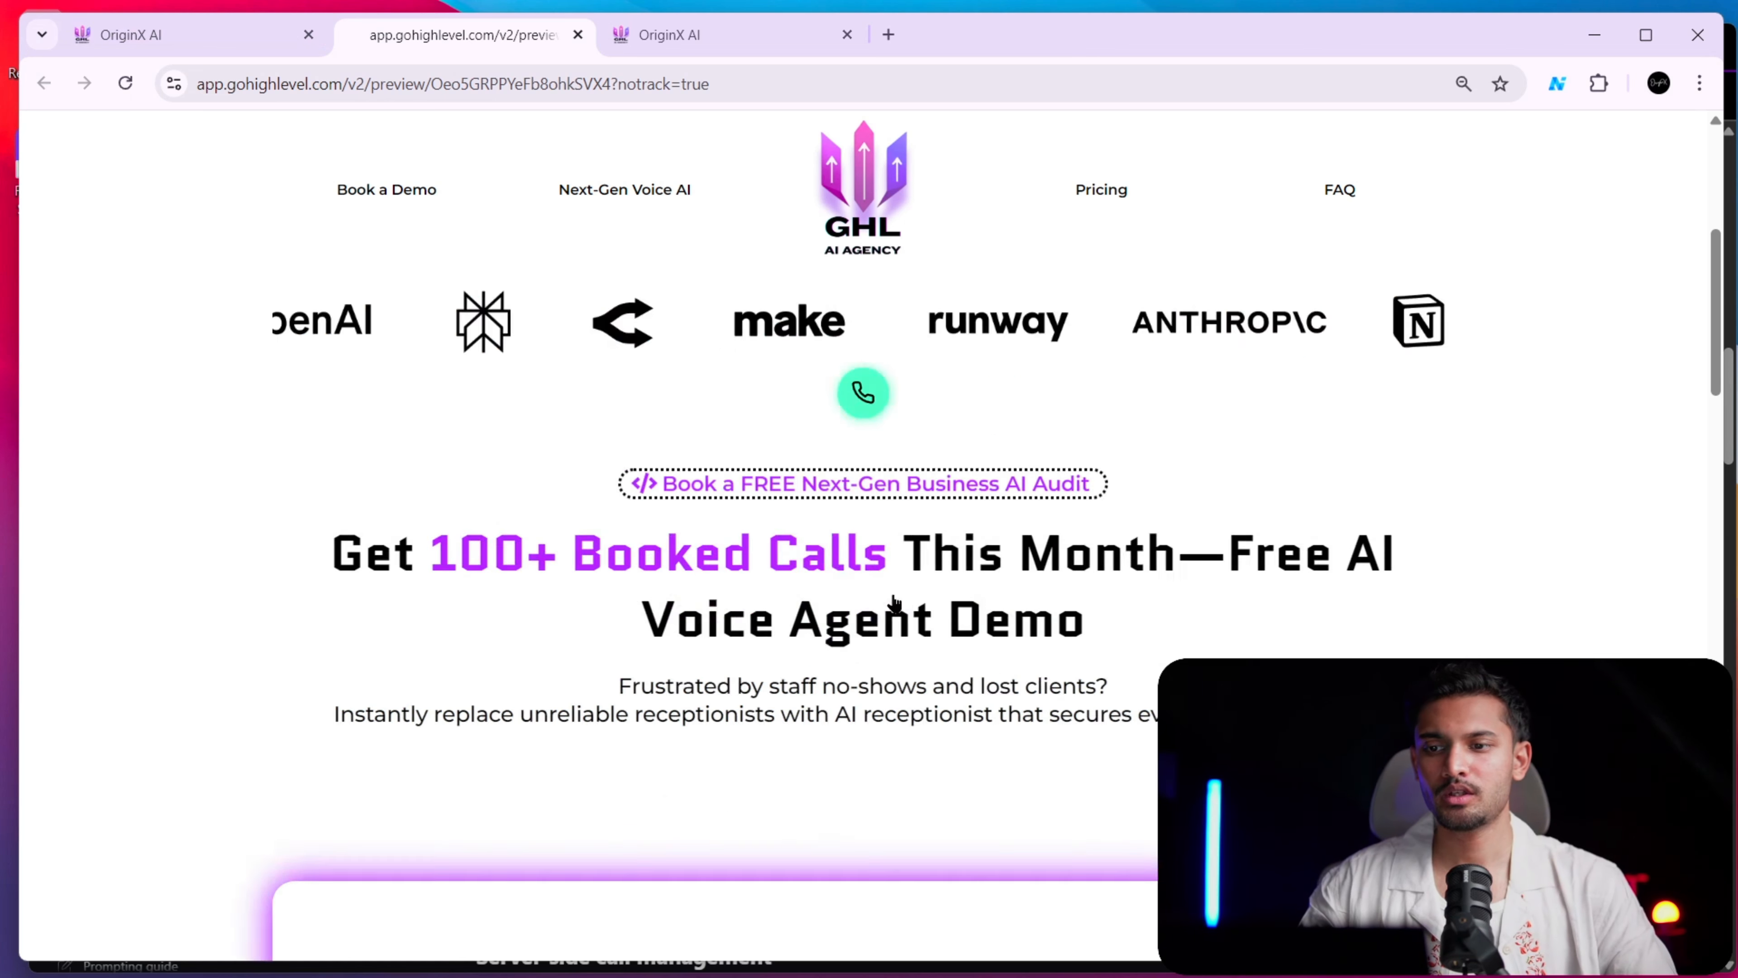
pyautogui.scroll(12, 917, 592)
pyautogui.click(899, 745)
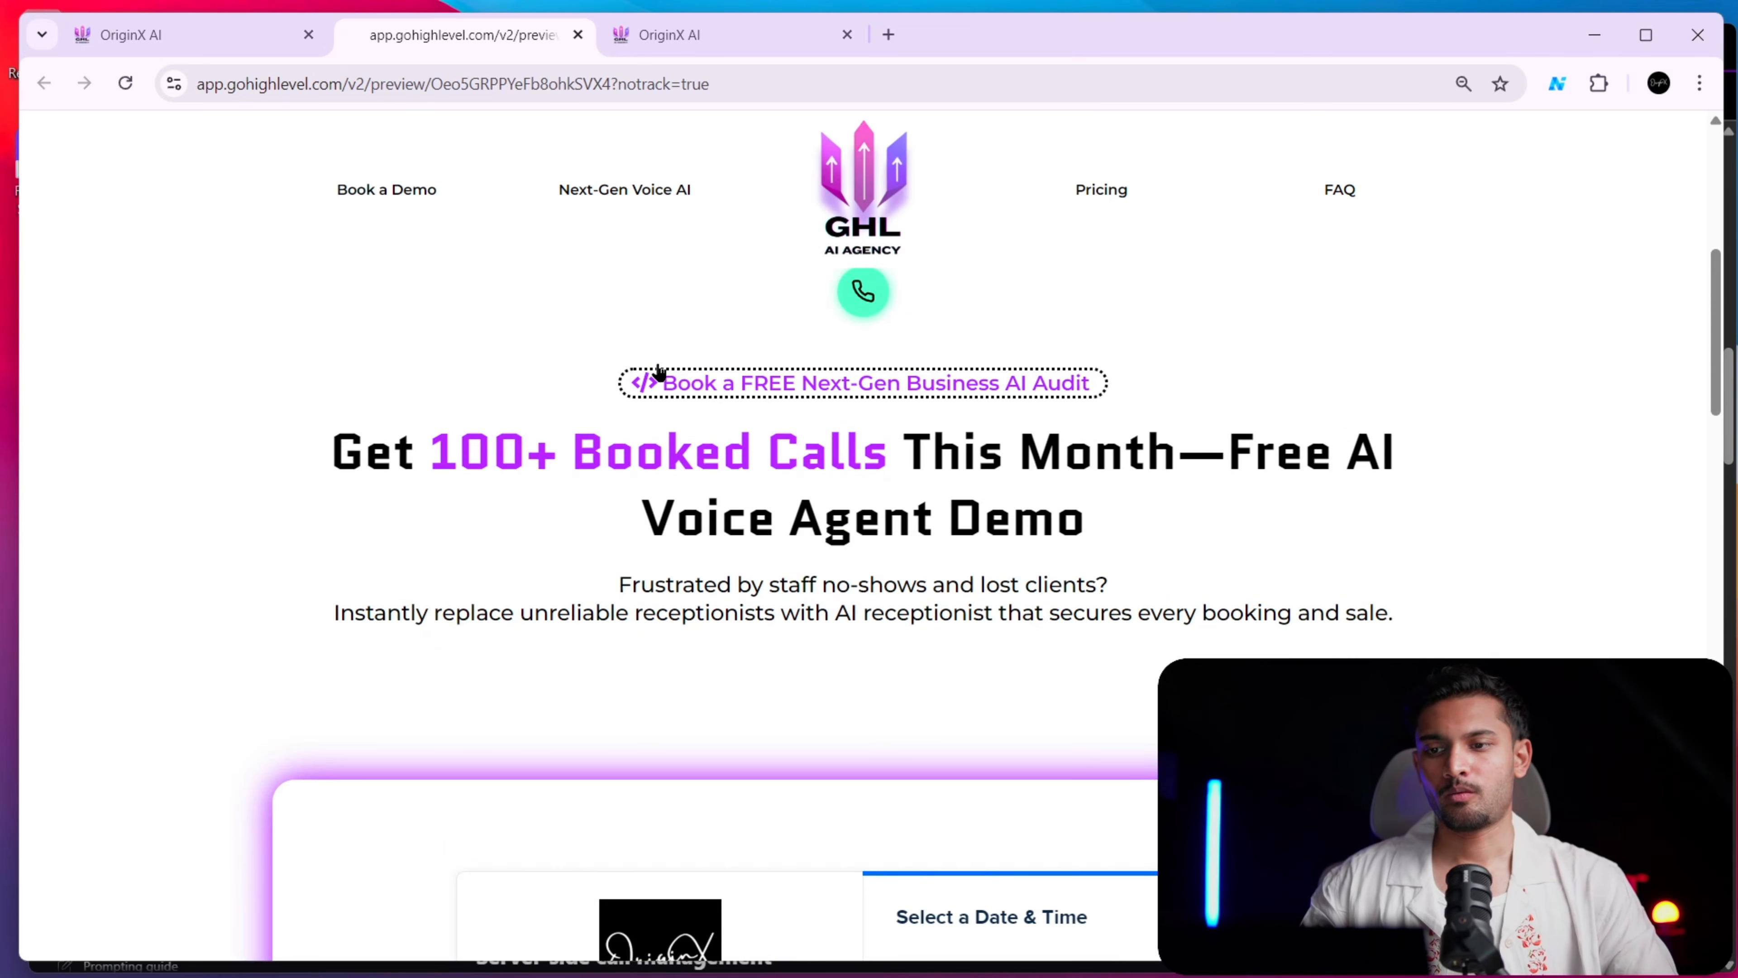
# Reopen the Custom Code element's script in the page builder and select the assistant_id placeholder
pyautogui.click(175, 33)
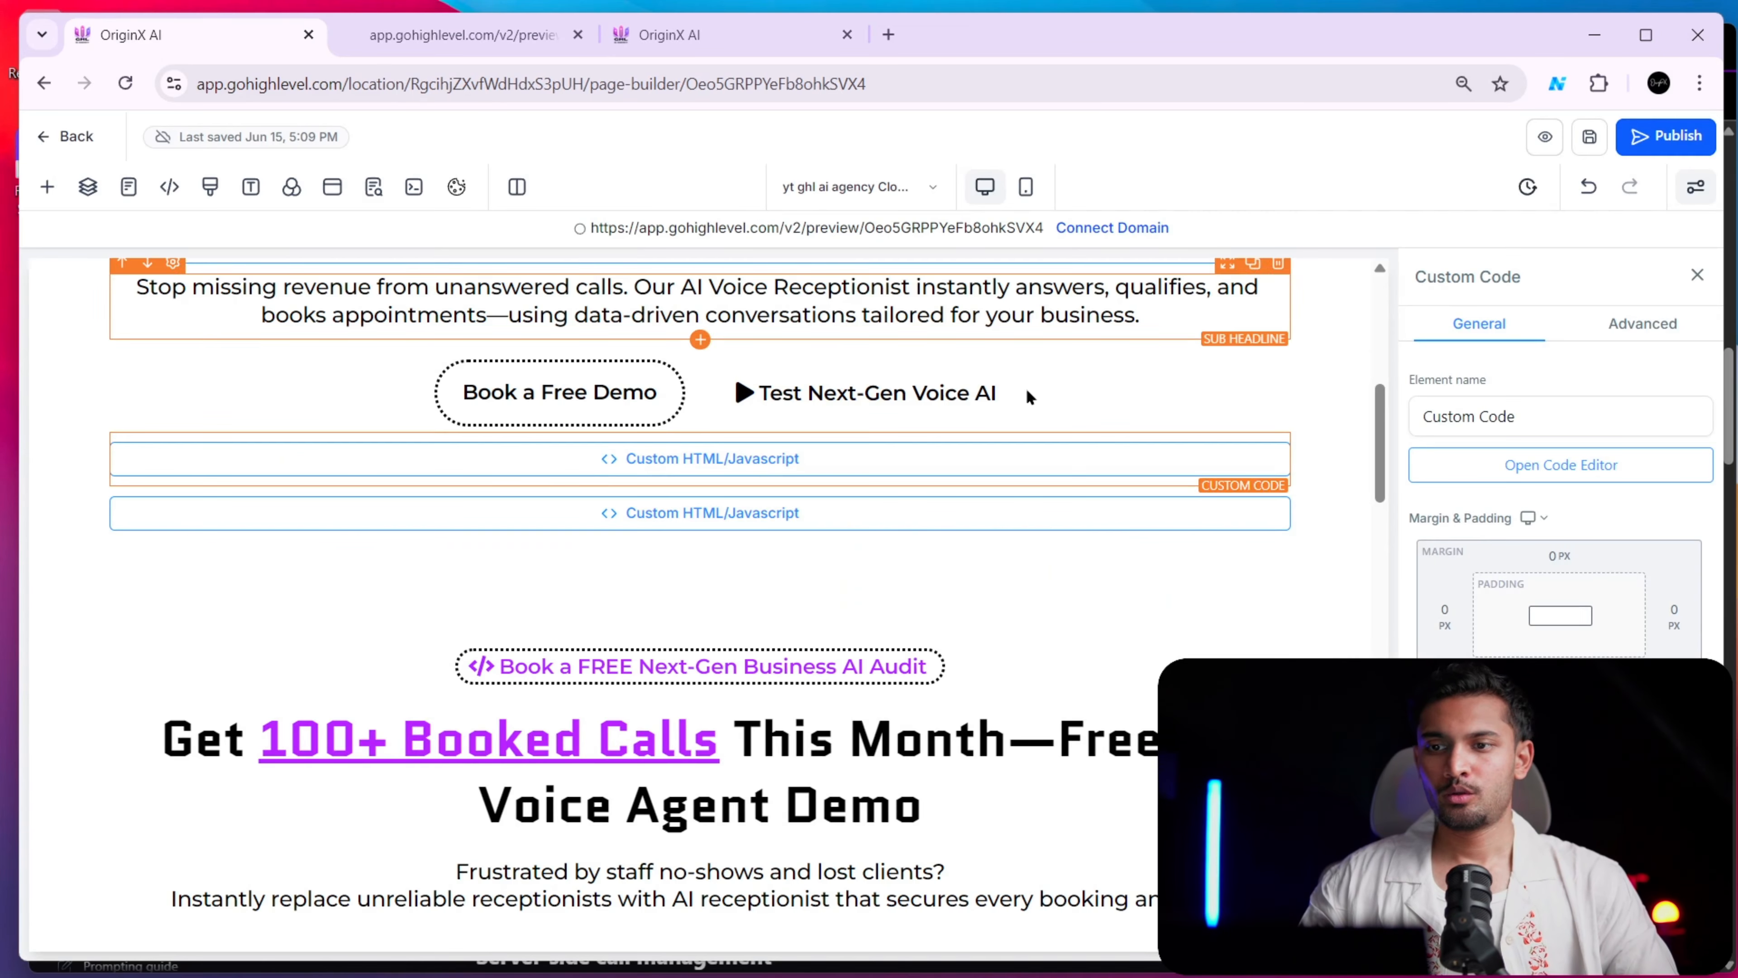
pyautogui.click(1547, 464)
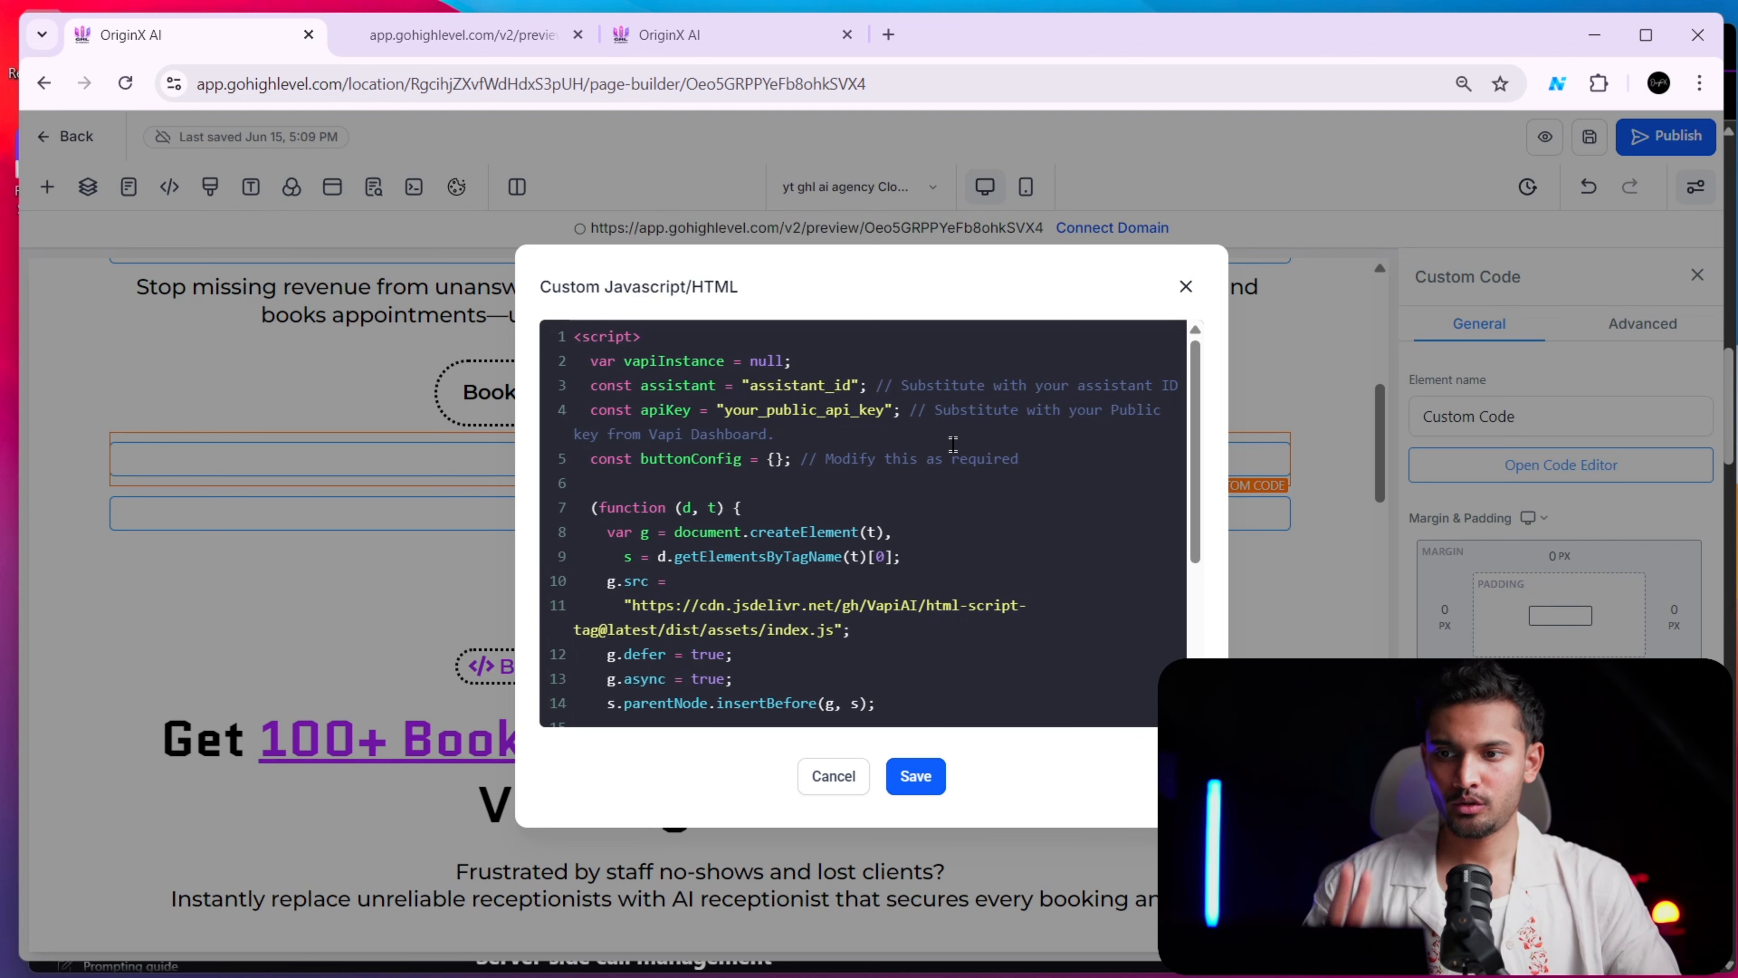
pyautogui.moveTo(750, 380); pyautogui.dragTo(816, 380)
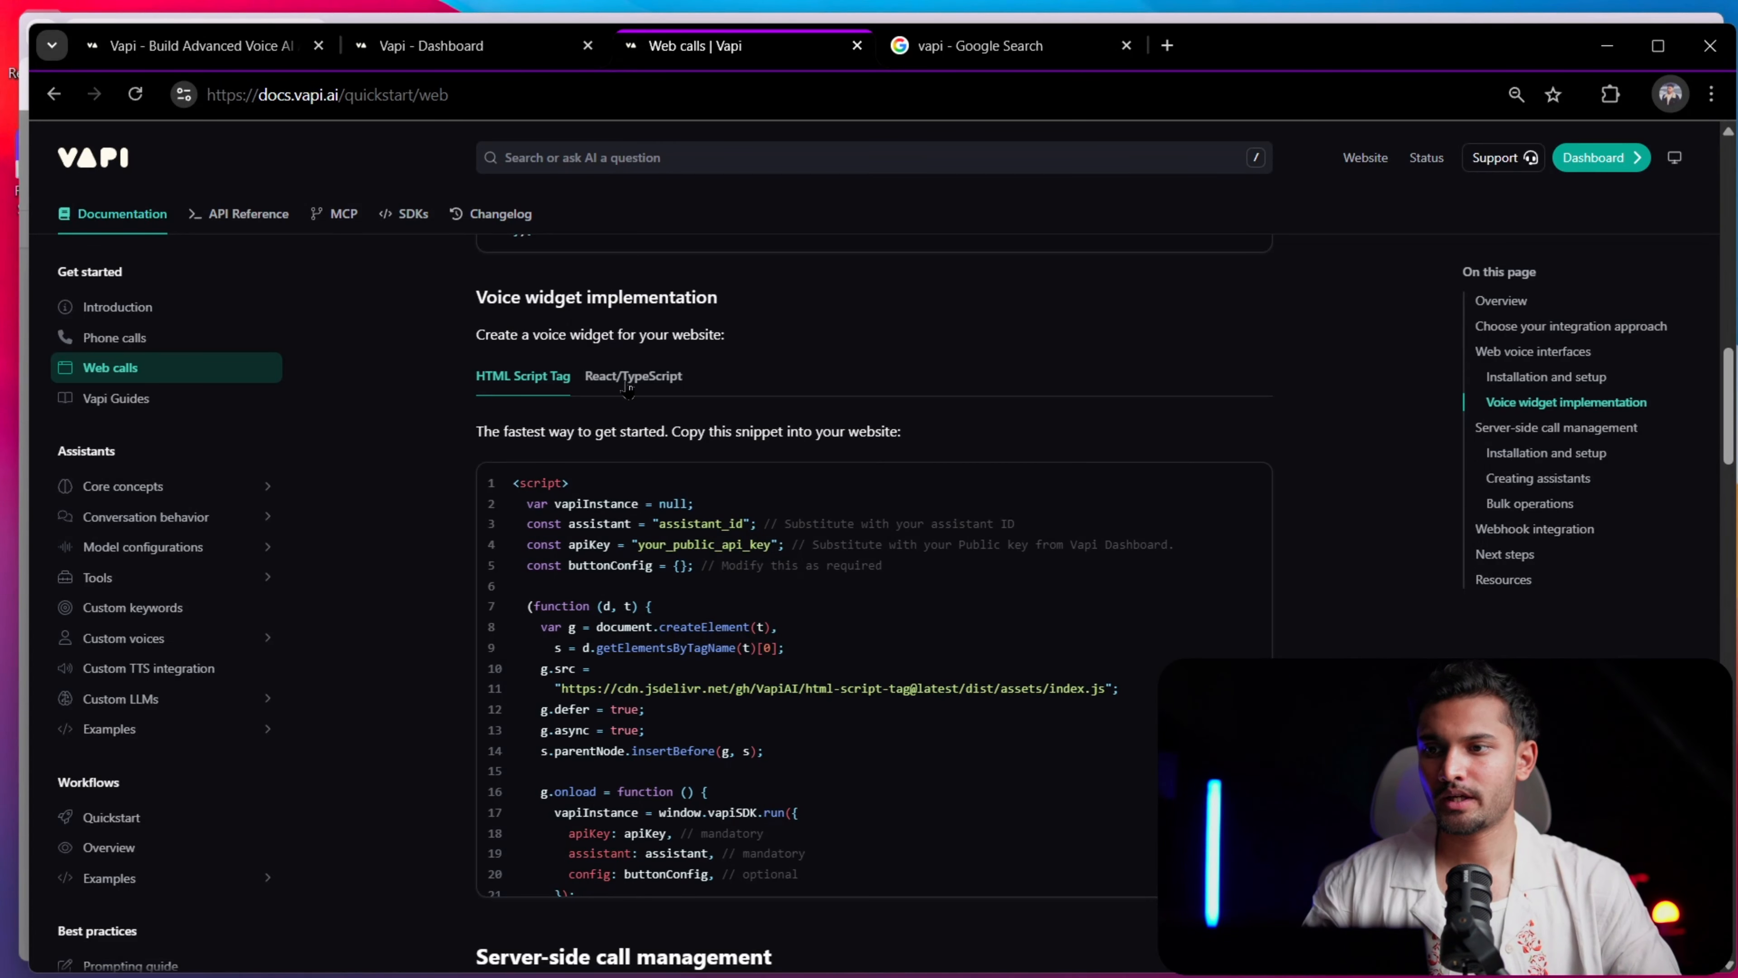
# Switch to the Vapi dashboard and locate the assistant ID of the "yt orb demo" assistant
pyautogui.scroll(15, 627, 390)
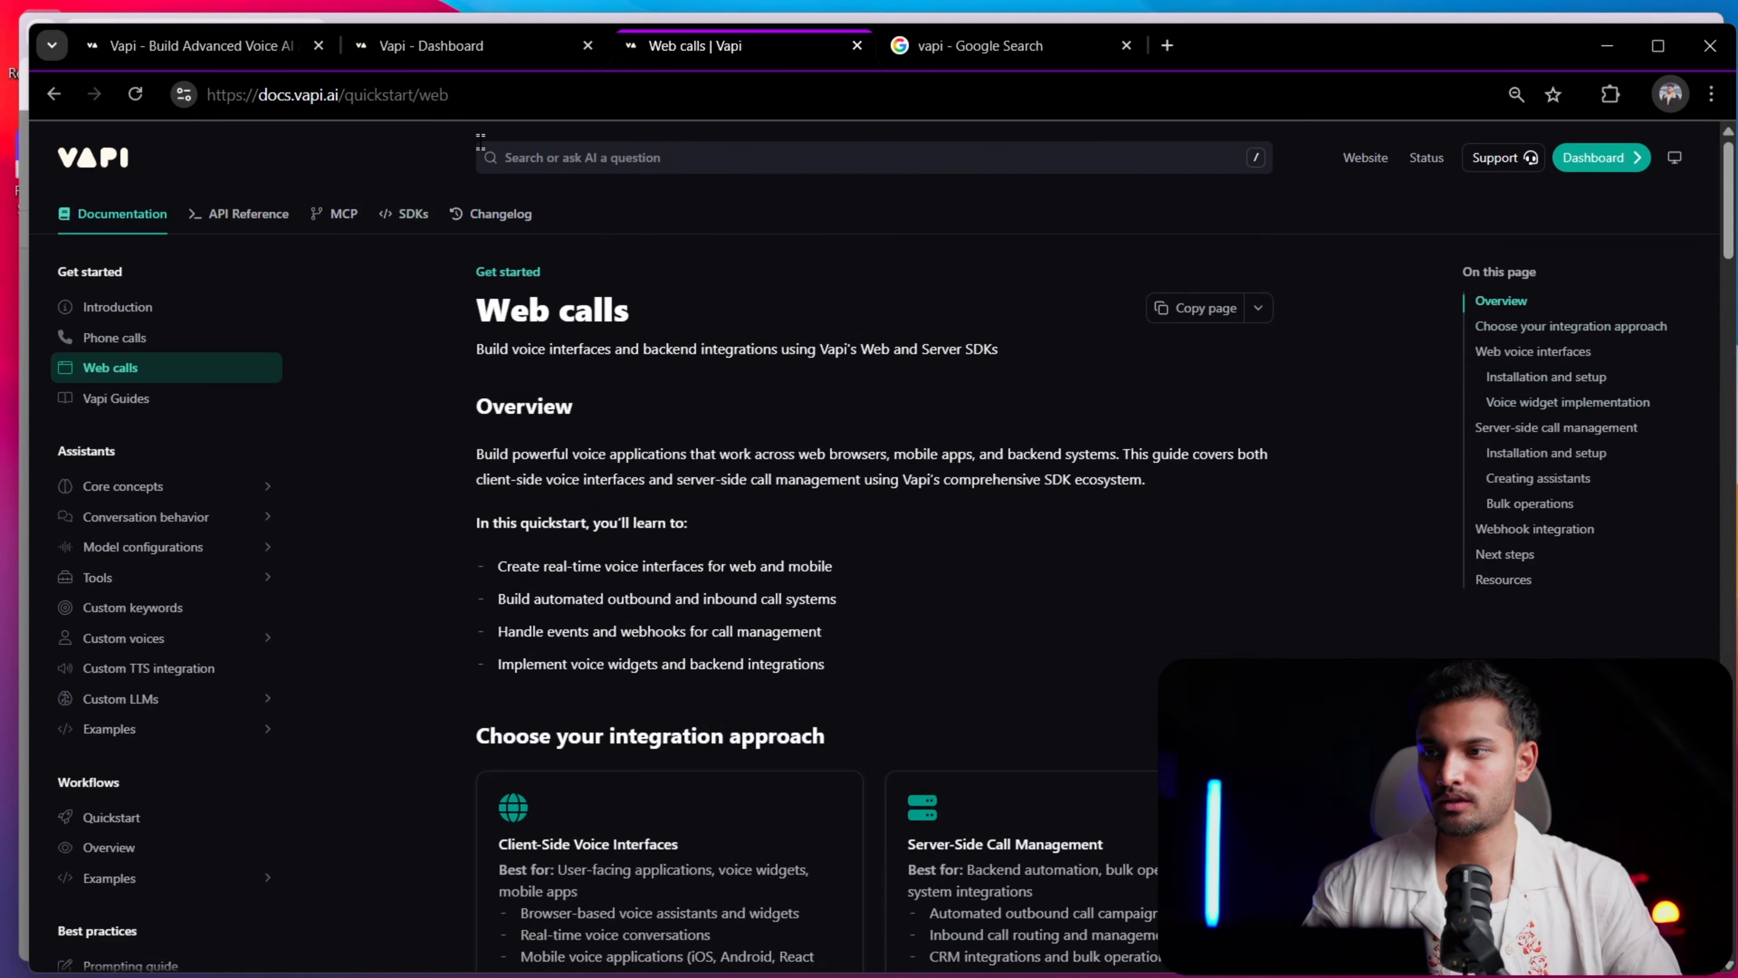
pyautogui.click(419, 42)
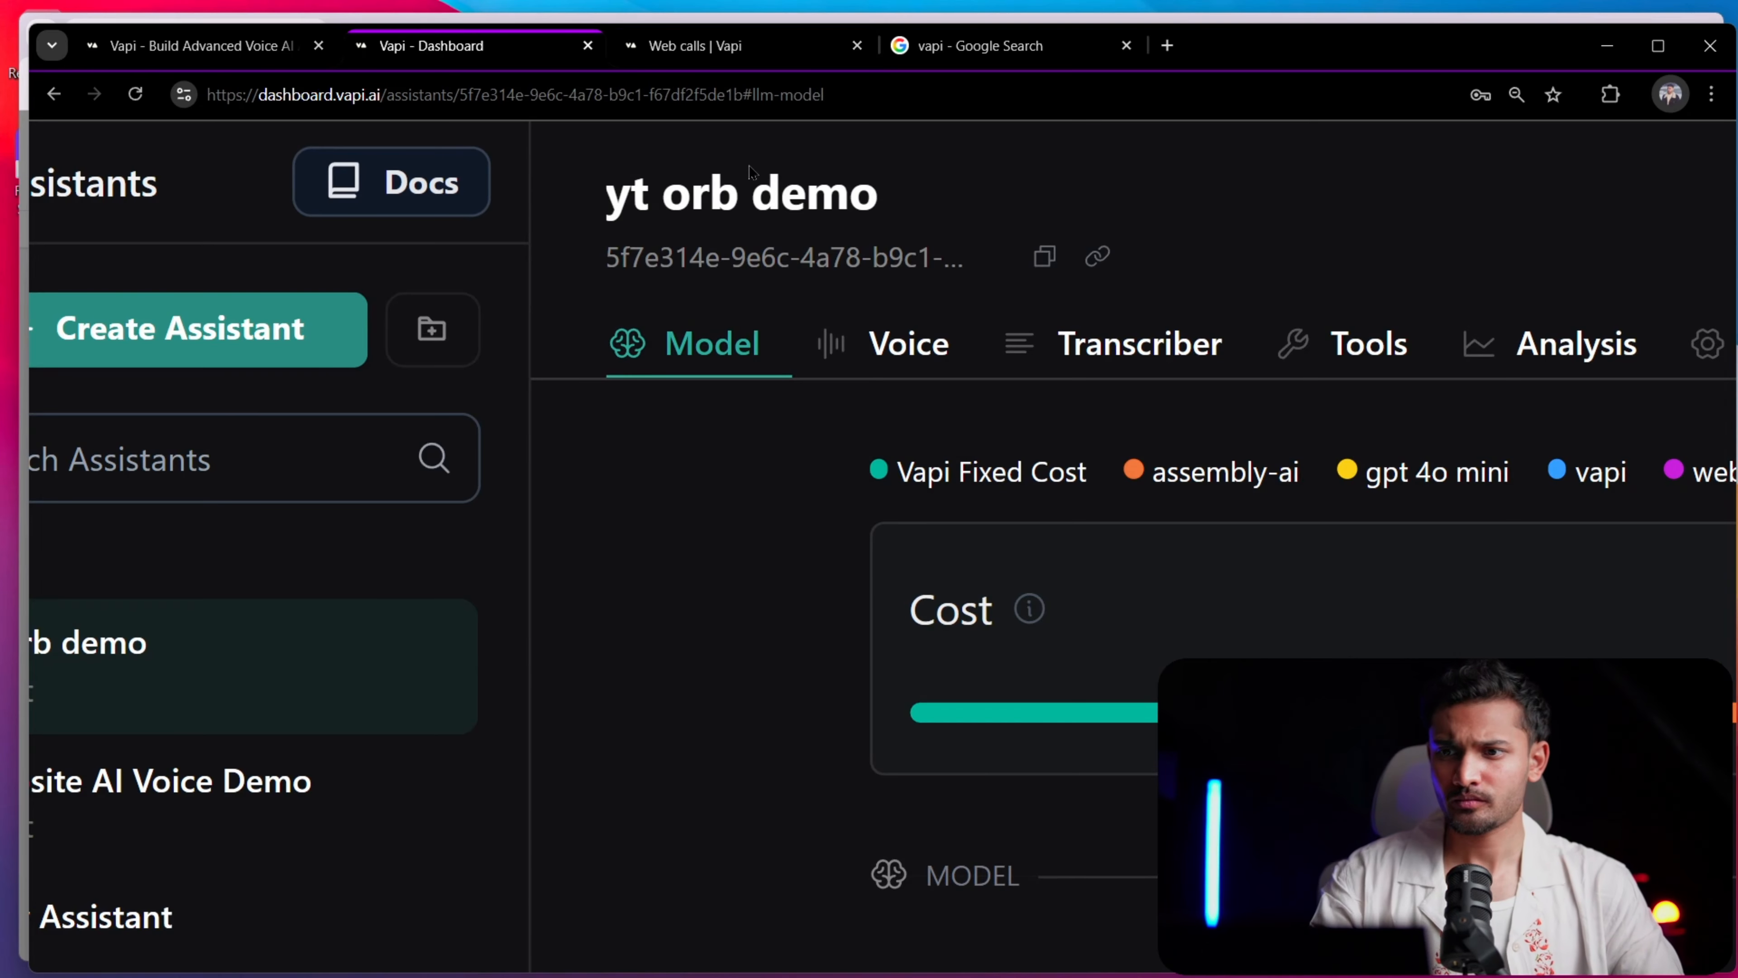
pyautogui.click(673, 184)
pyautogui.press('Return')
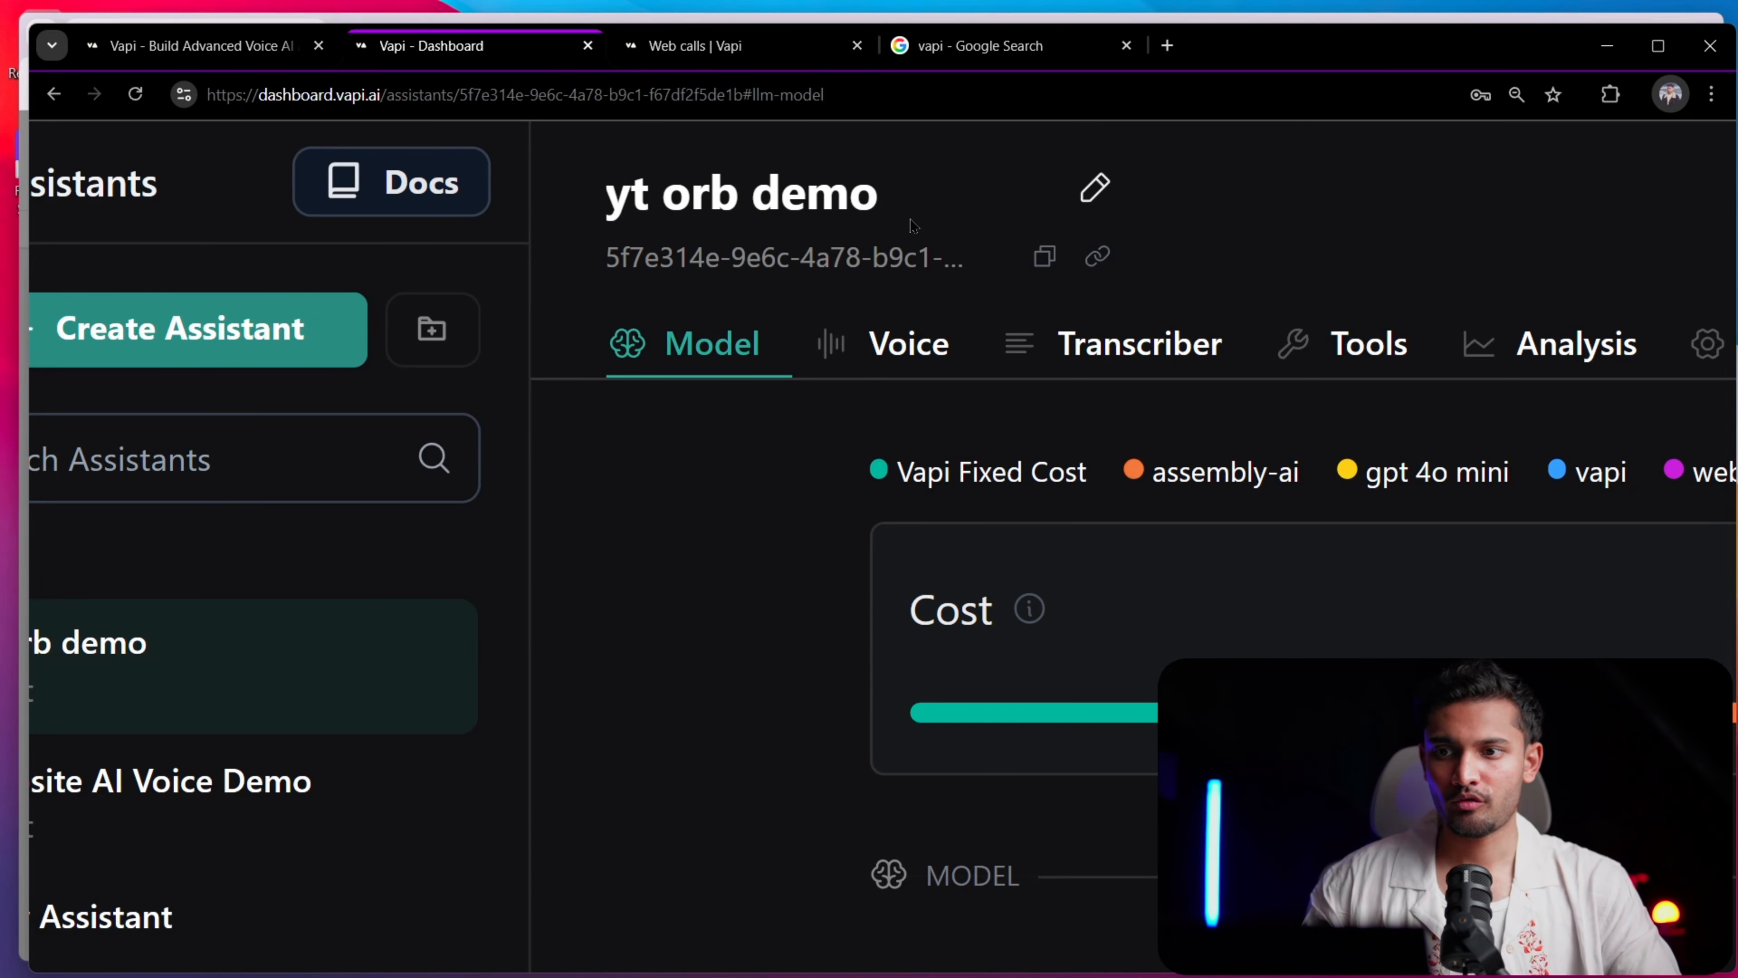
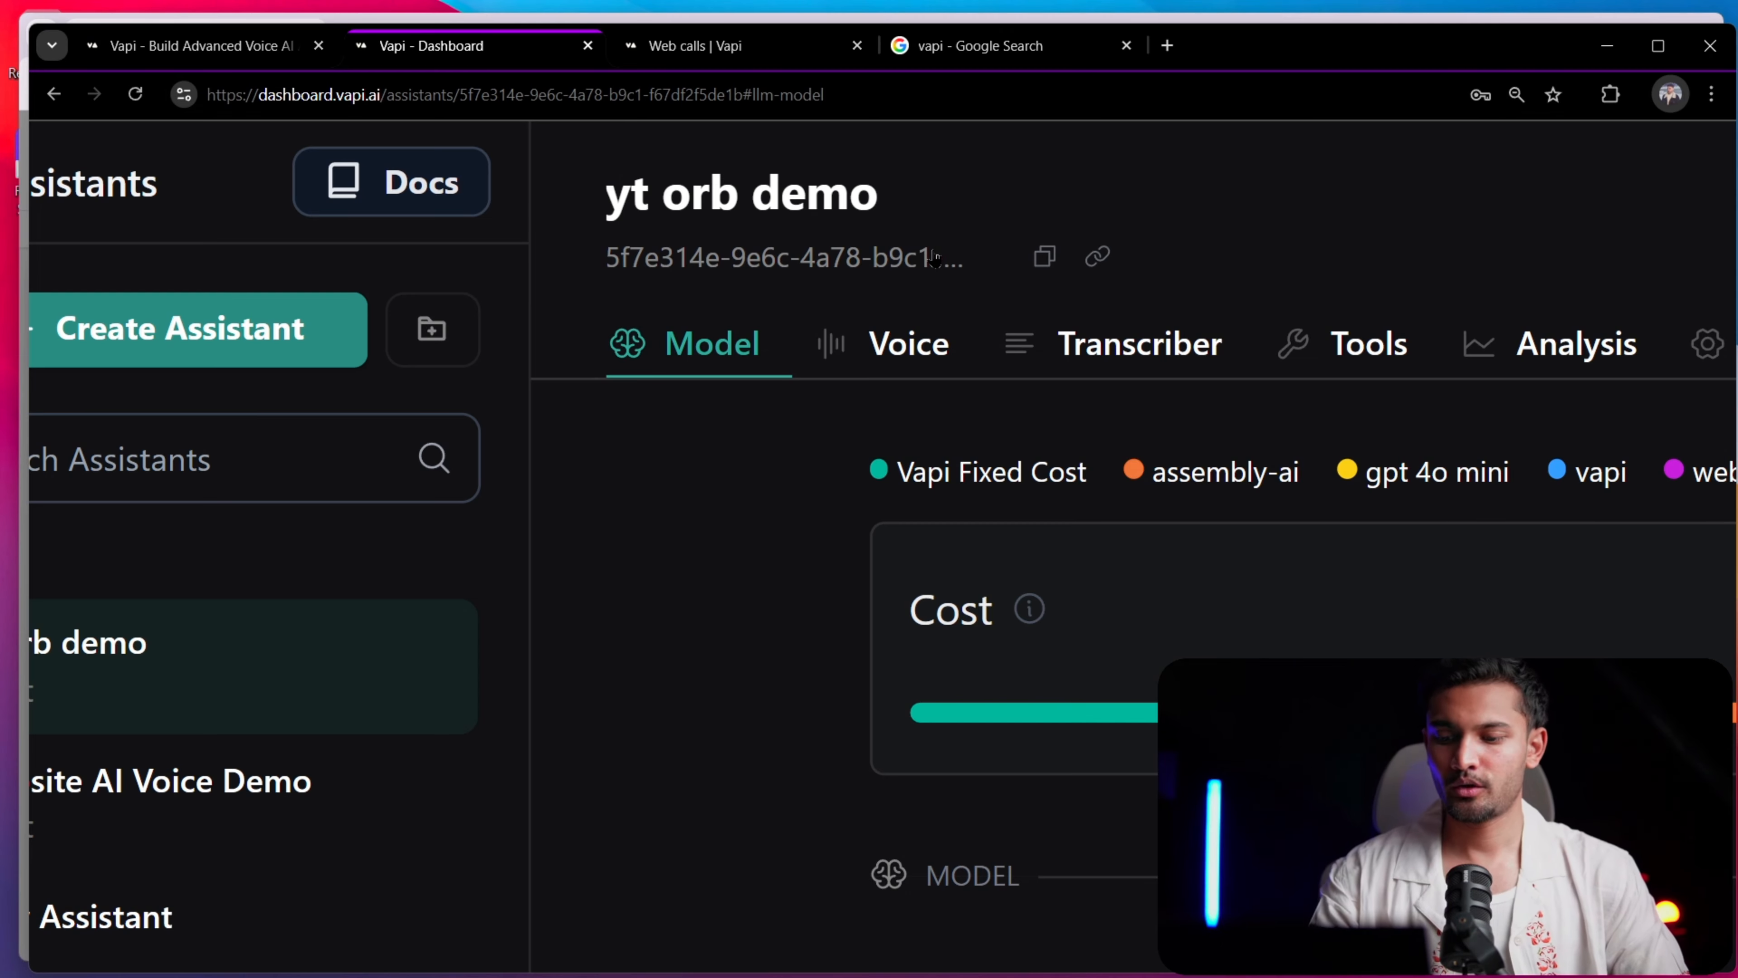
# Open the Vapi API keys page and locate the public key
pyautogui.scroll(-5, 912, 280)
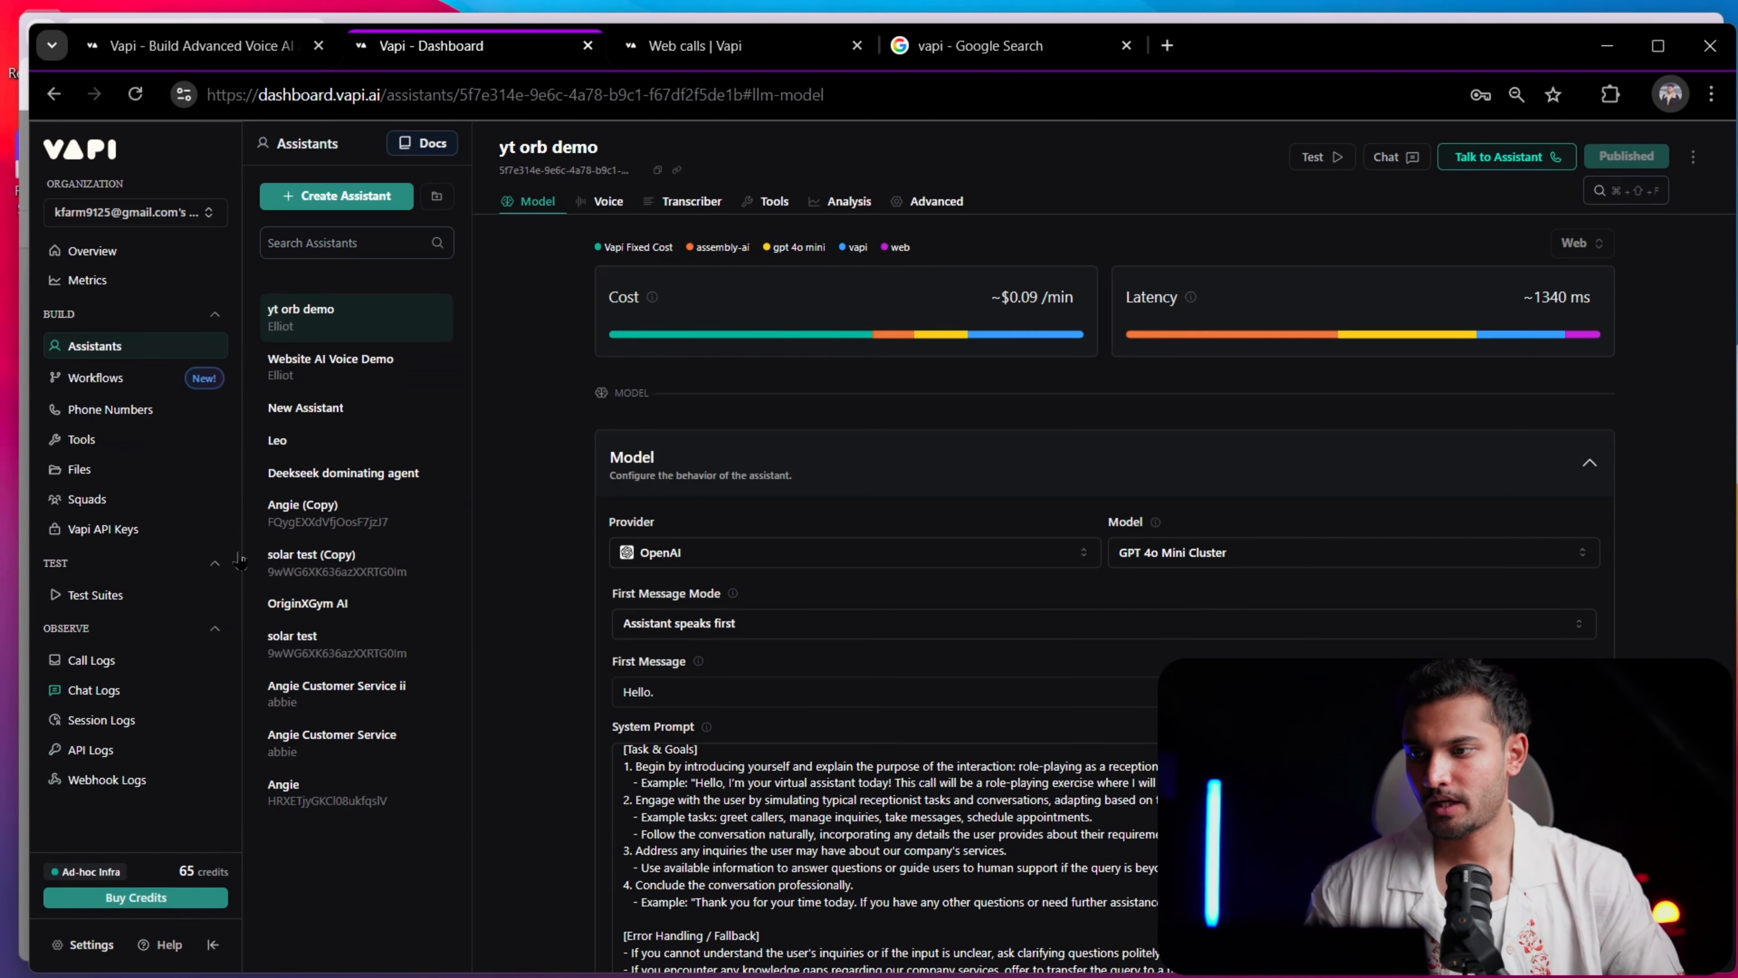
pyautogui.scroll(4, 162, 474)
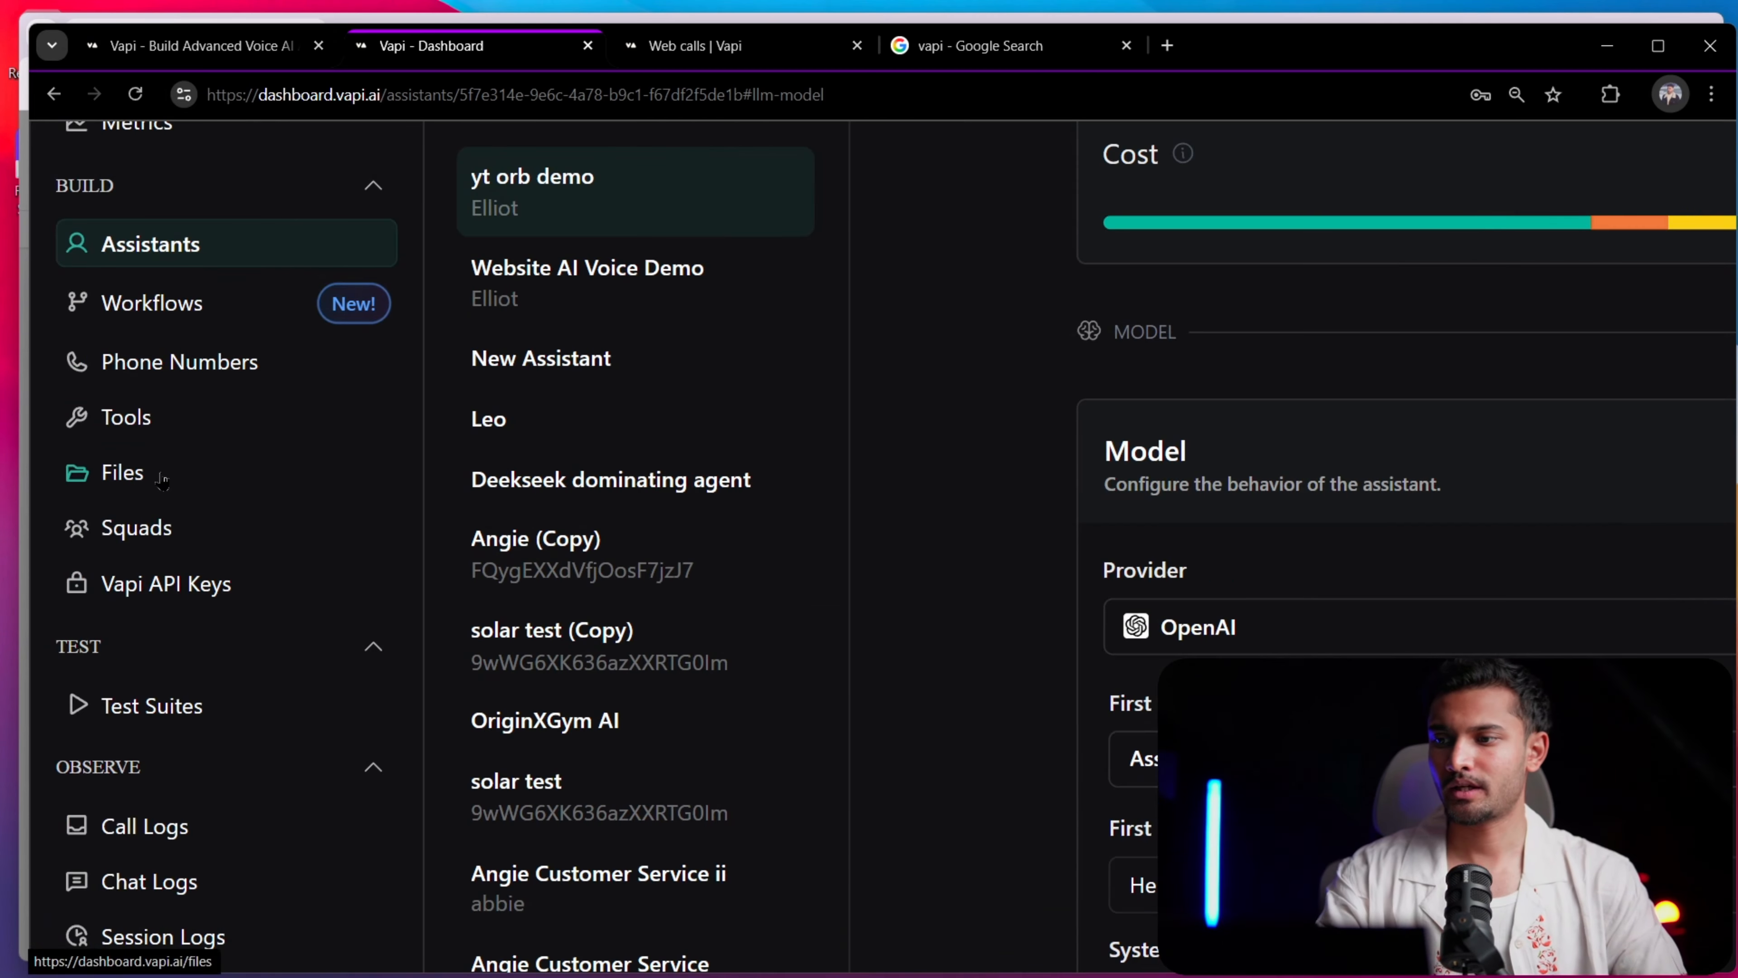
pyautogui.click(157, 593)
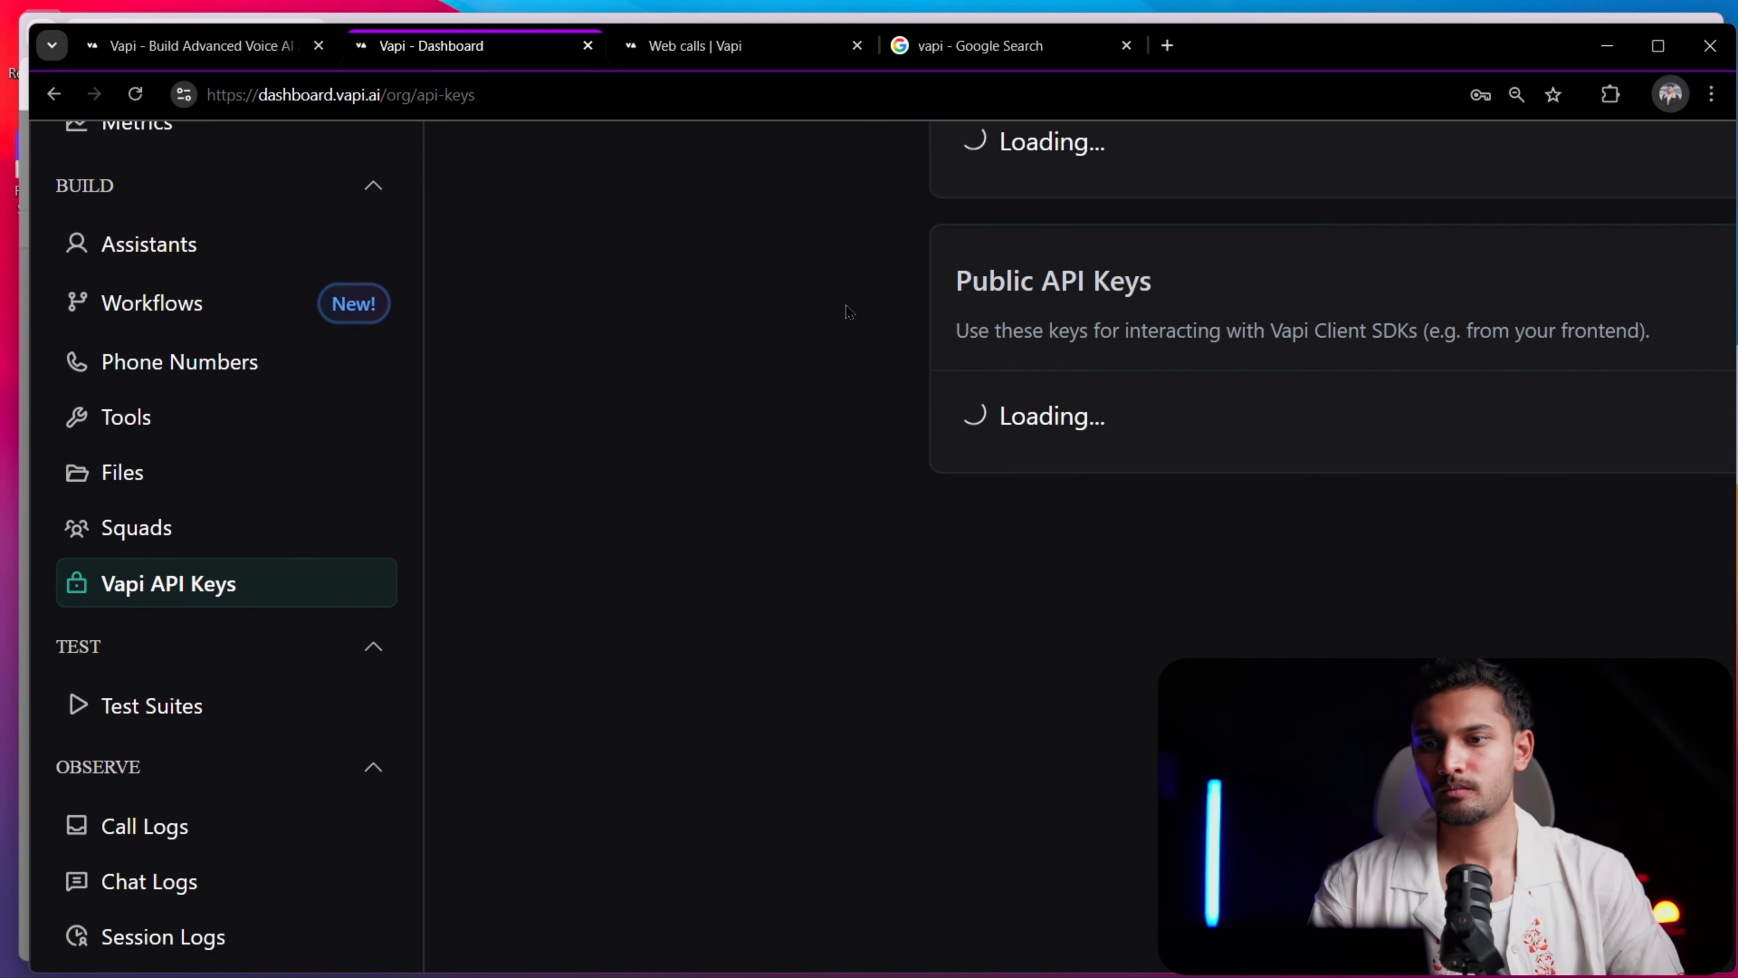
pyautogui.scroll(-4, 849, 311)
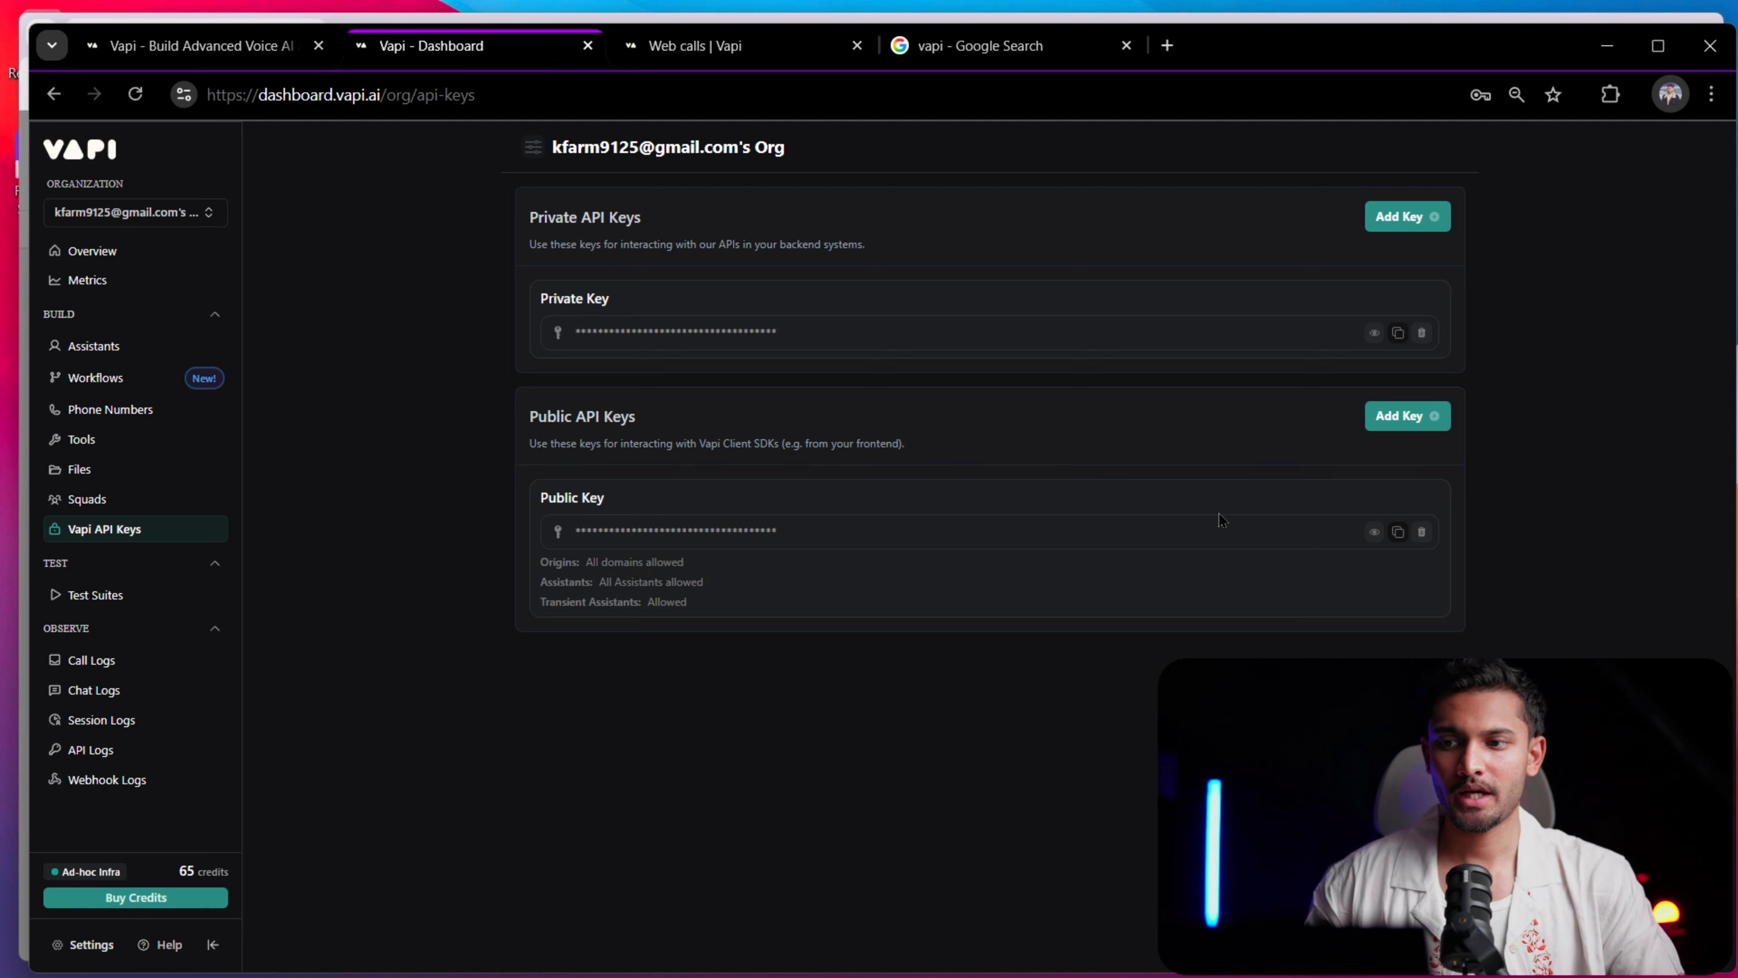
pyautogui.scroll(5, 1378, 537)
pyautogui.scroll(-5, 1389, 527)
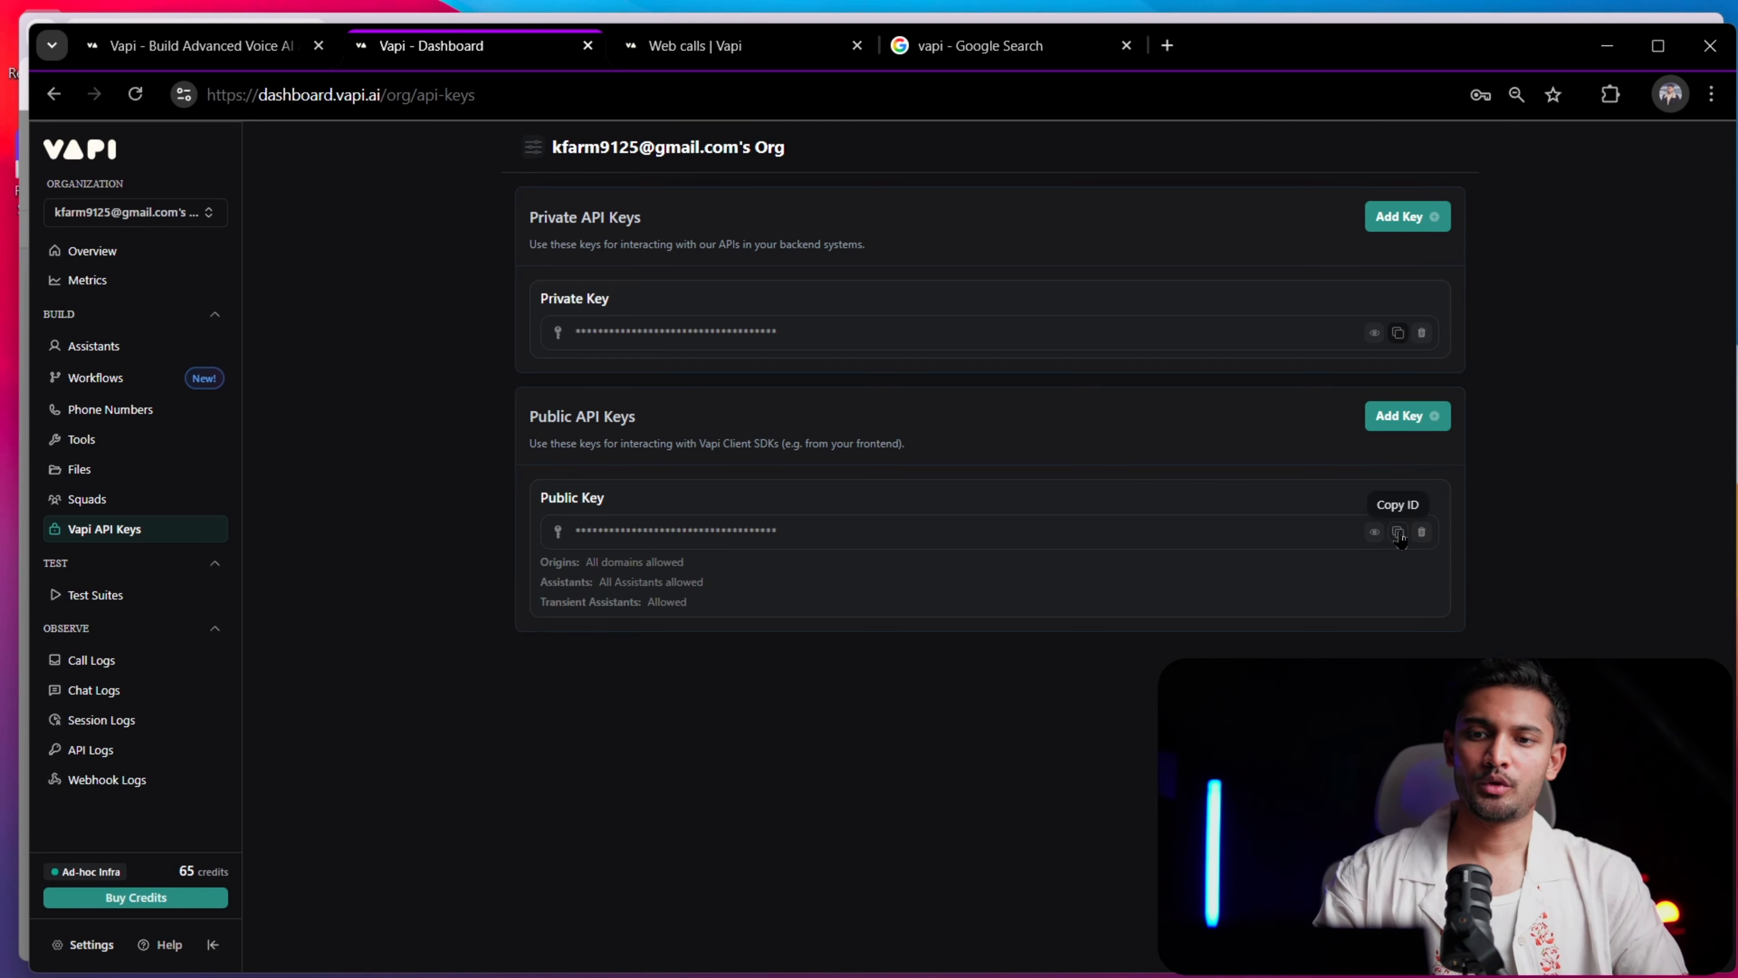
# Switch back to the page builder, fill in the Custom Code script's assistant ID and public API key, and save the page
pyautogui.hotkey('alt', 'Tab')
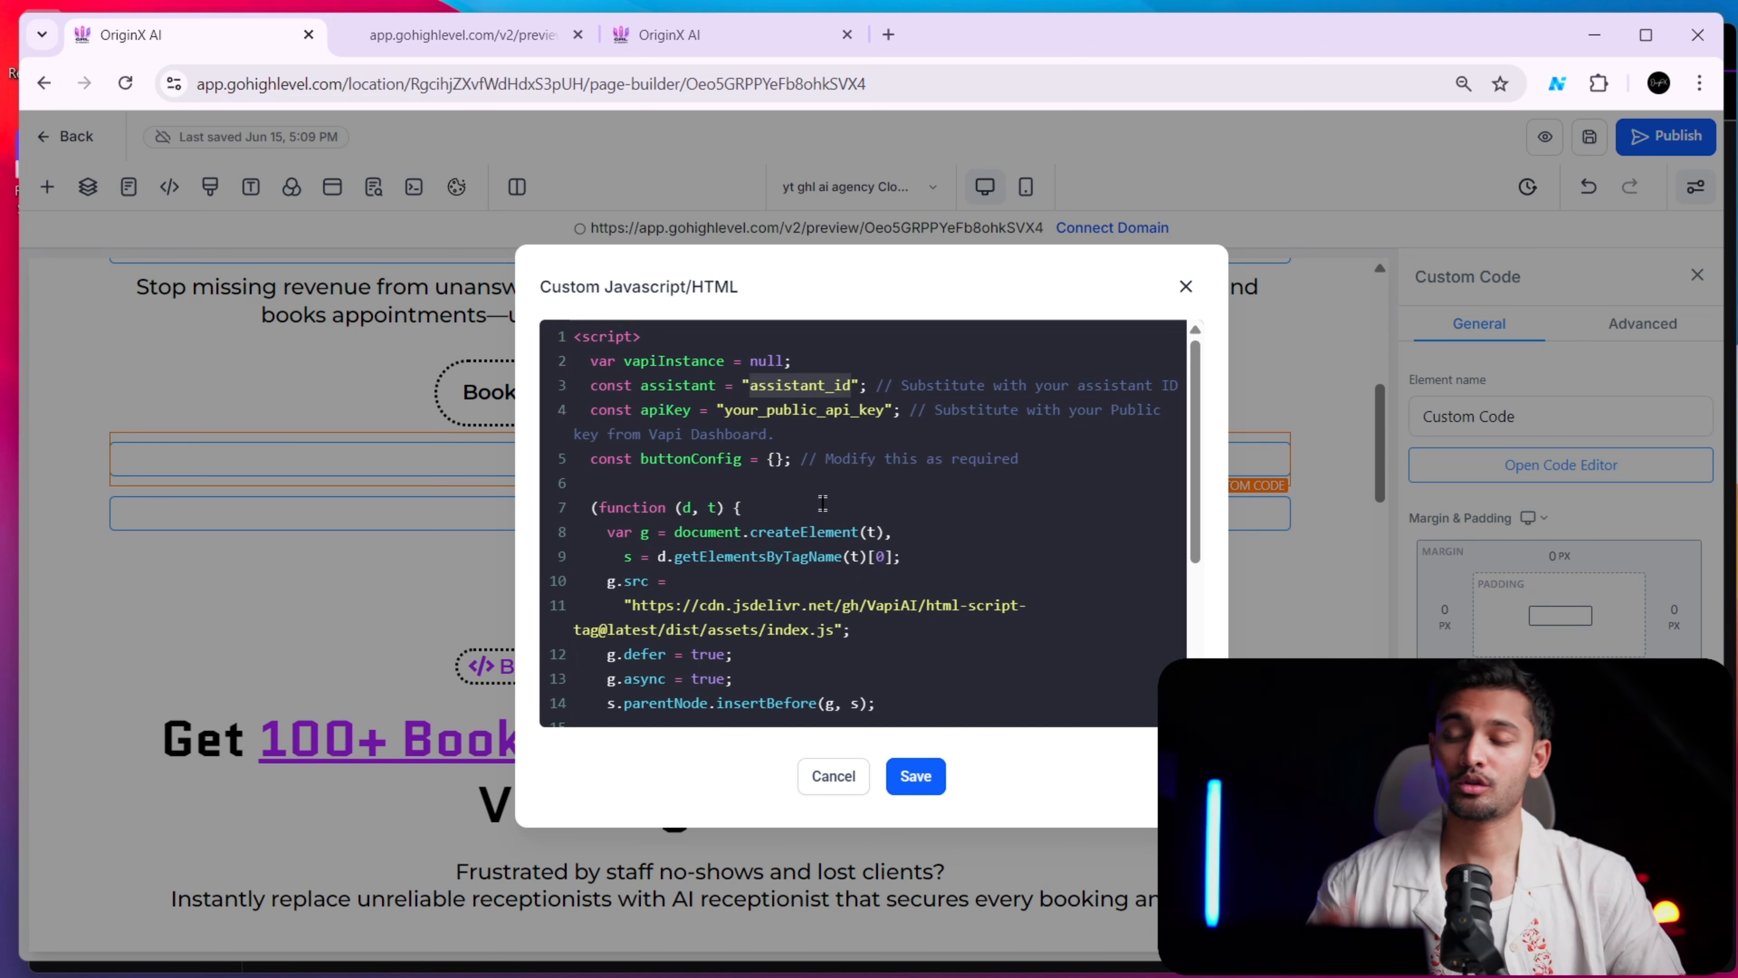
pyautogui.click(683, 416)
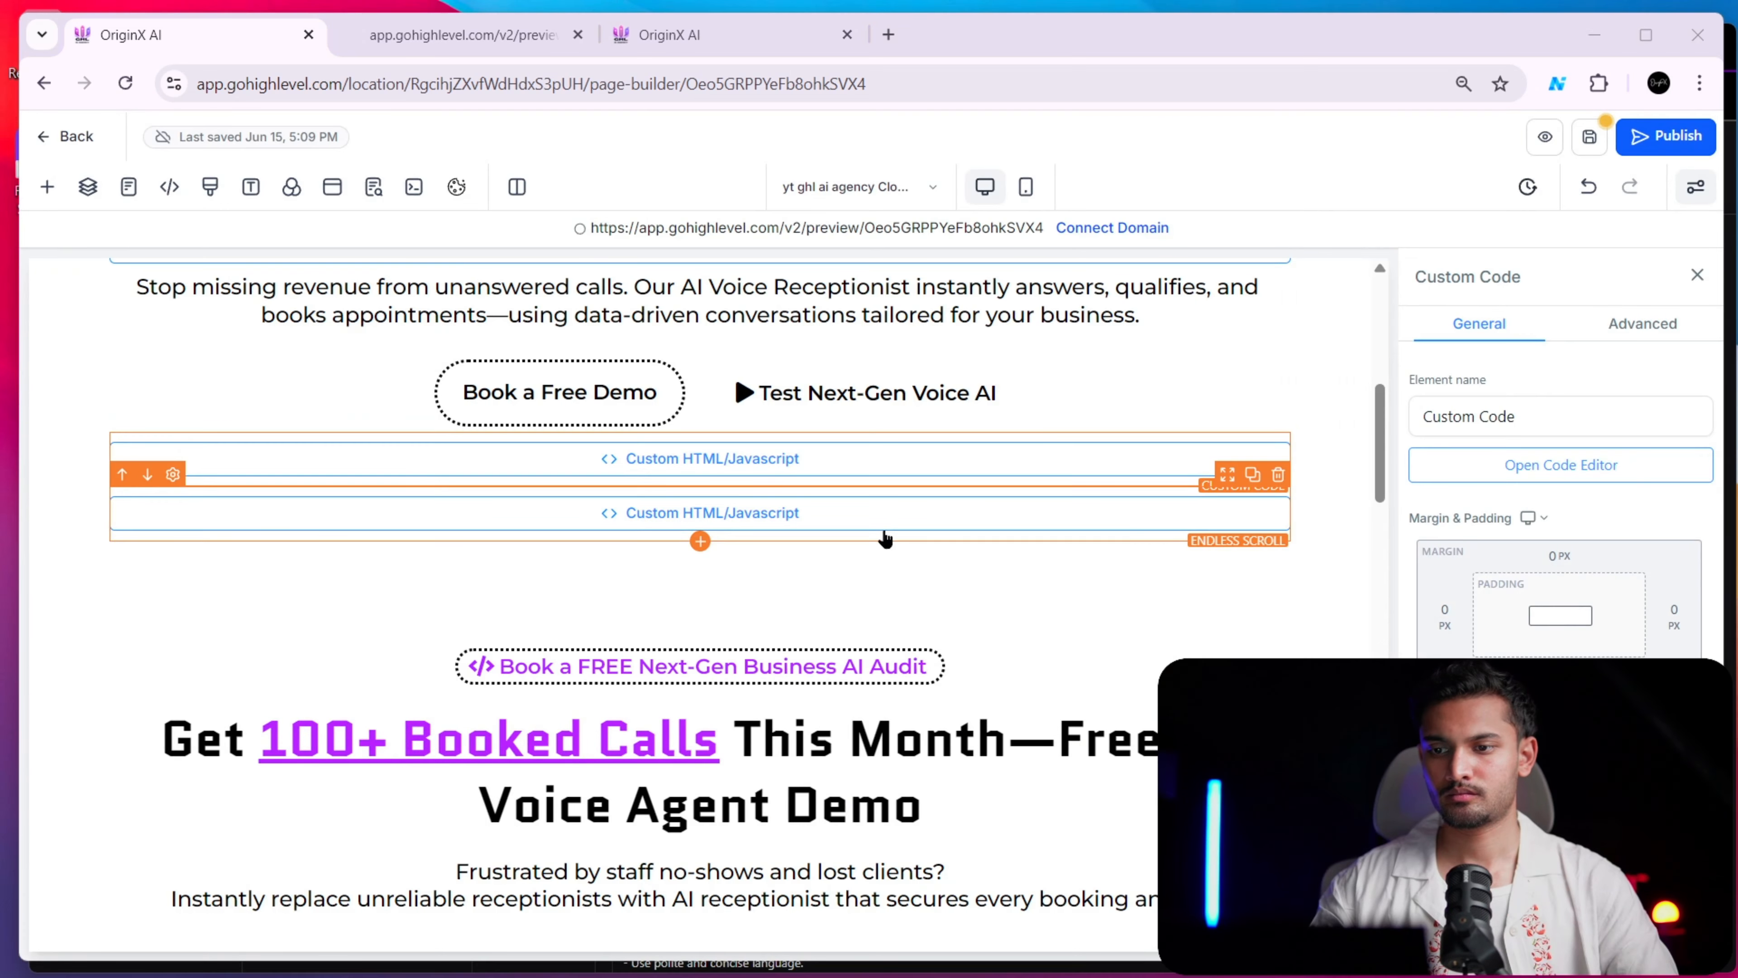
pyautogui.hotkey('alt', 'Tab')
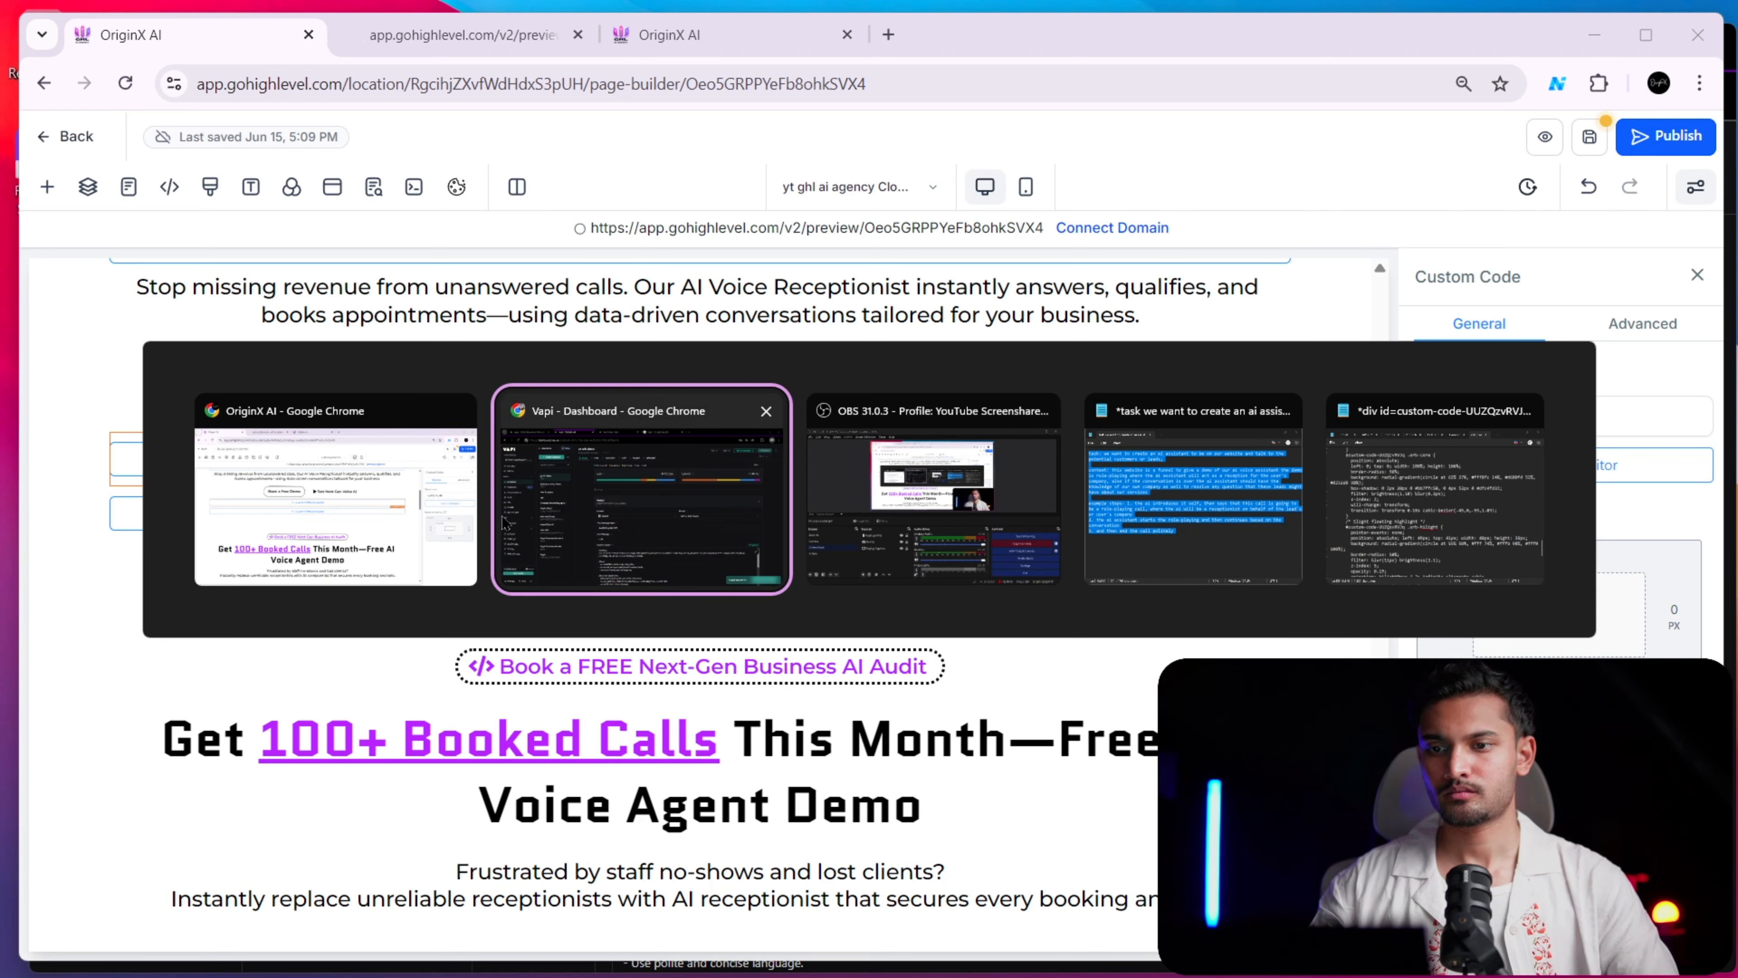
pyautogui.hotkey('alt', 'shift', 'Tab')
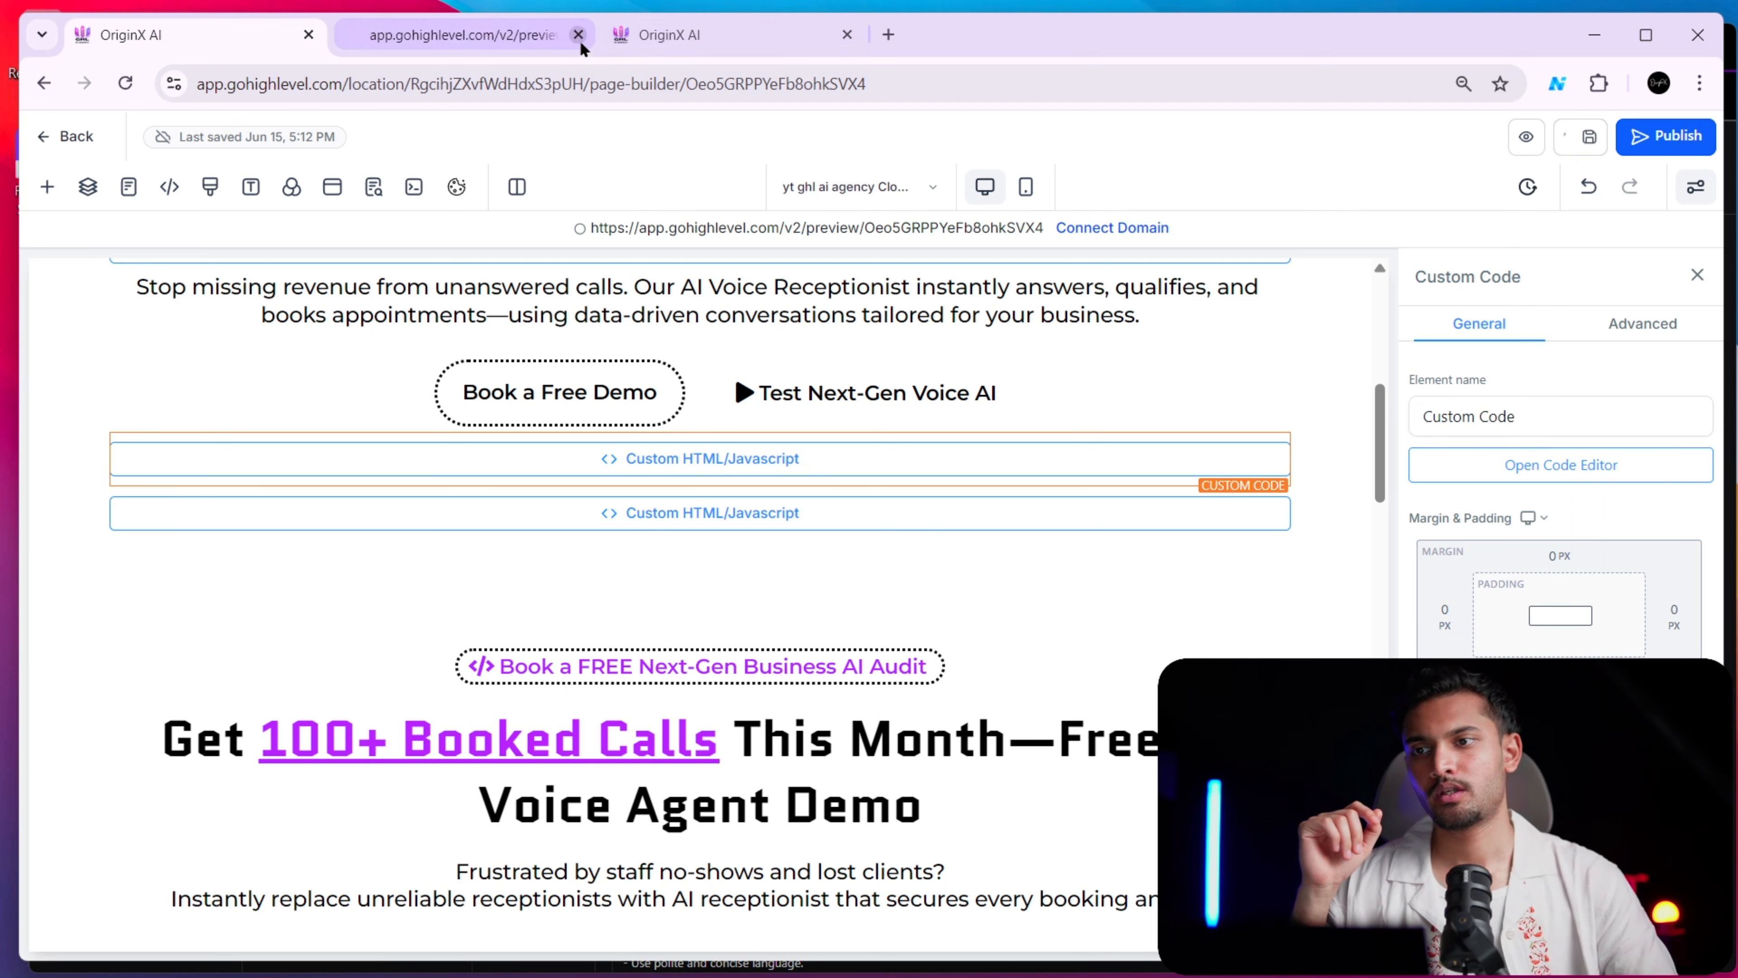
# Try the call button beneath the logo strip in the old preview, and close that preview tab
pyautogui.click(447, 35)
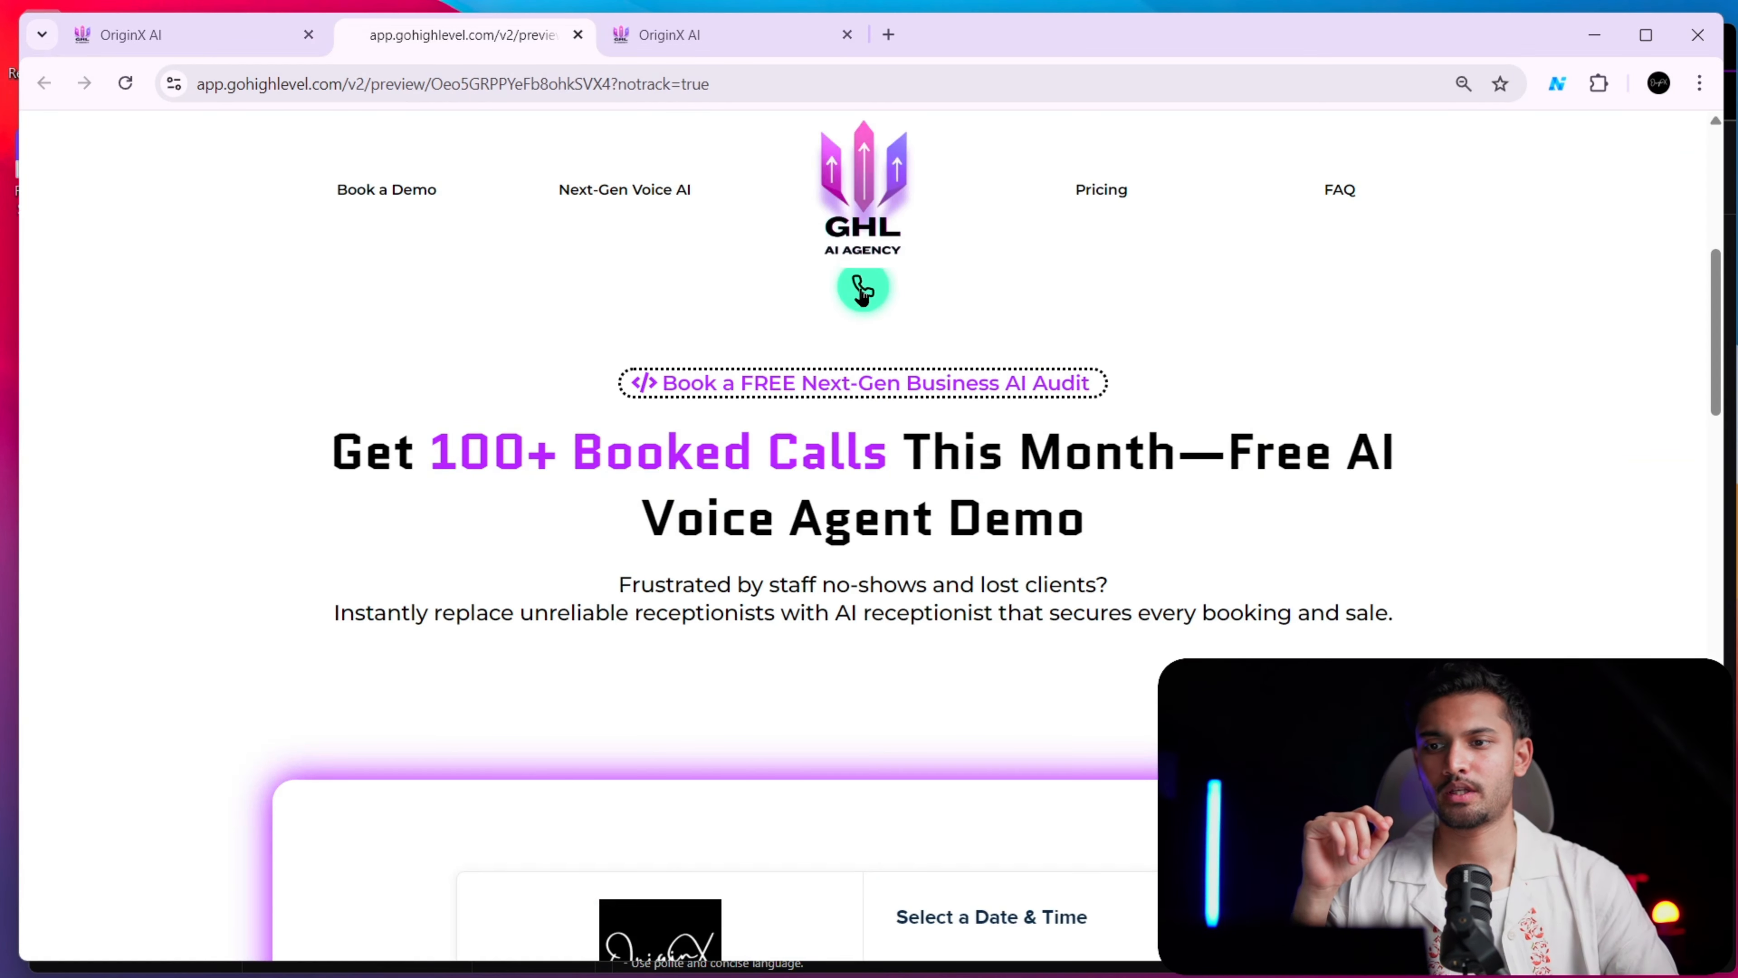
pyautogui.scroll(-4, 892, 712)
pyautogui.click(862, 589)
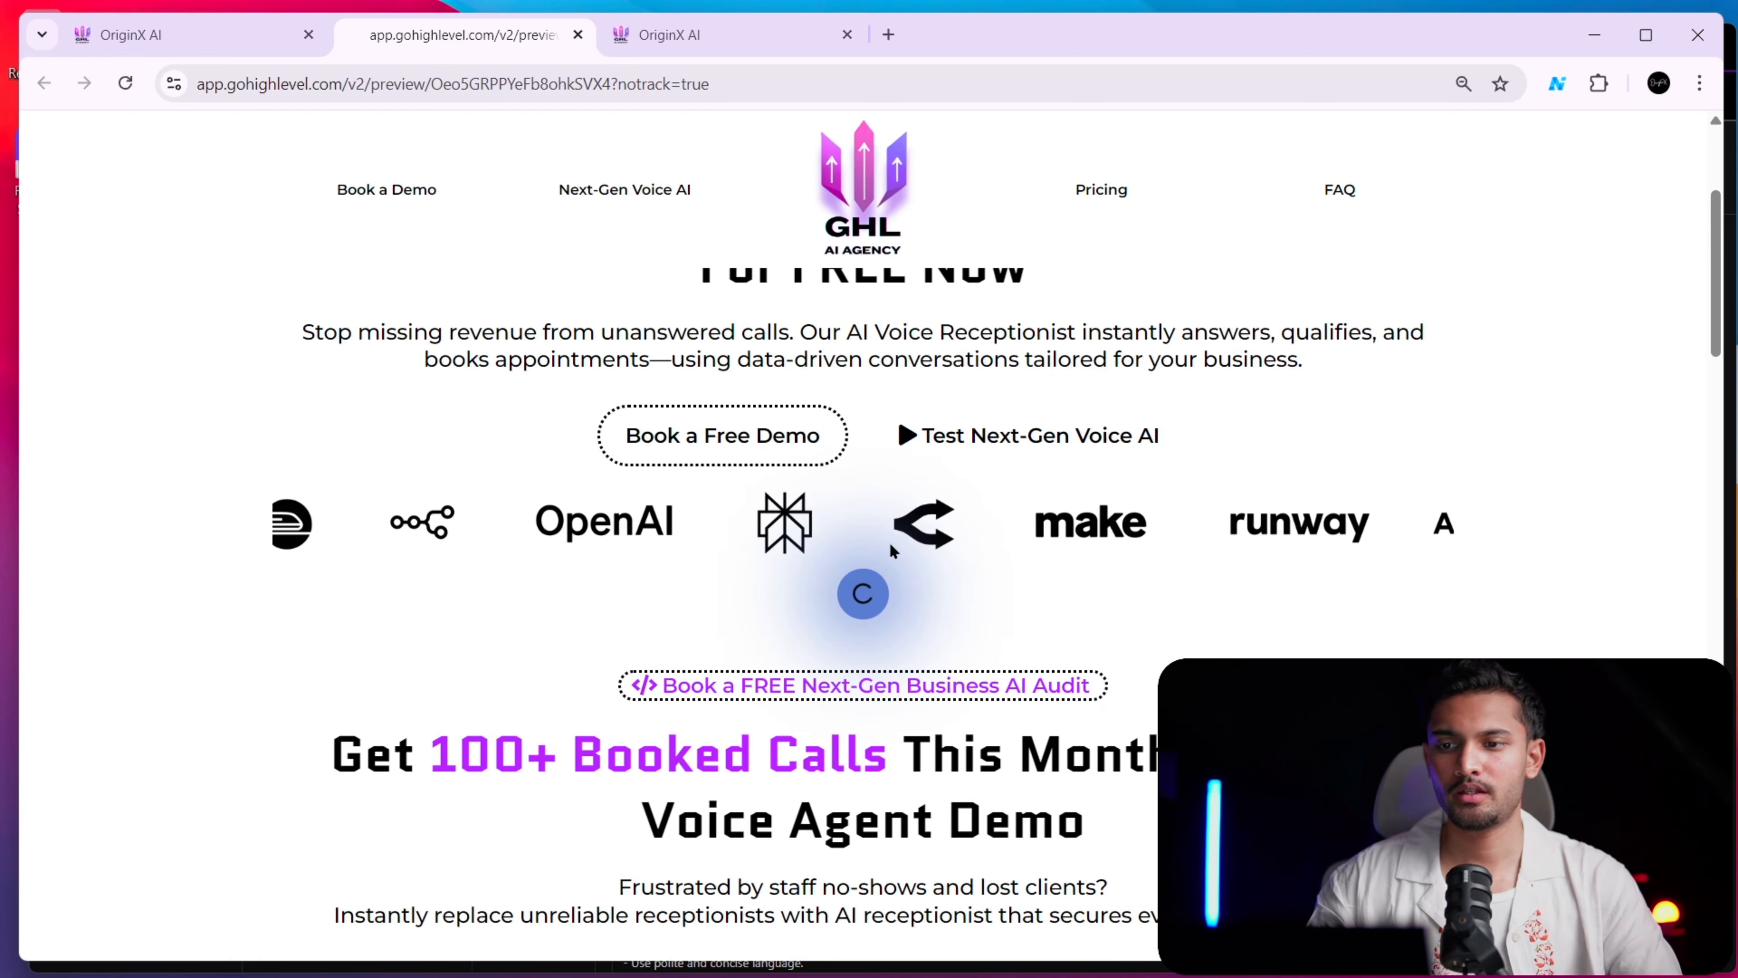
pyautogui.click(578, 35)
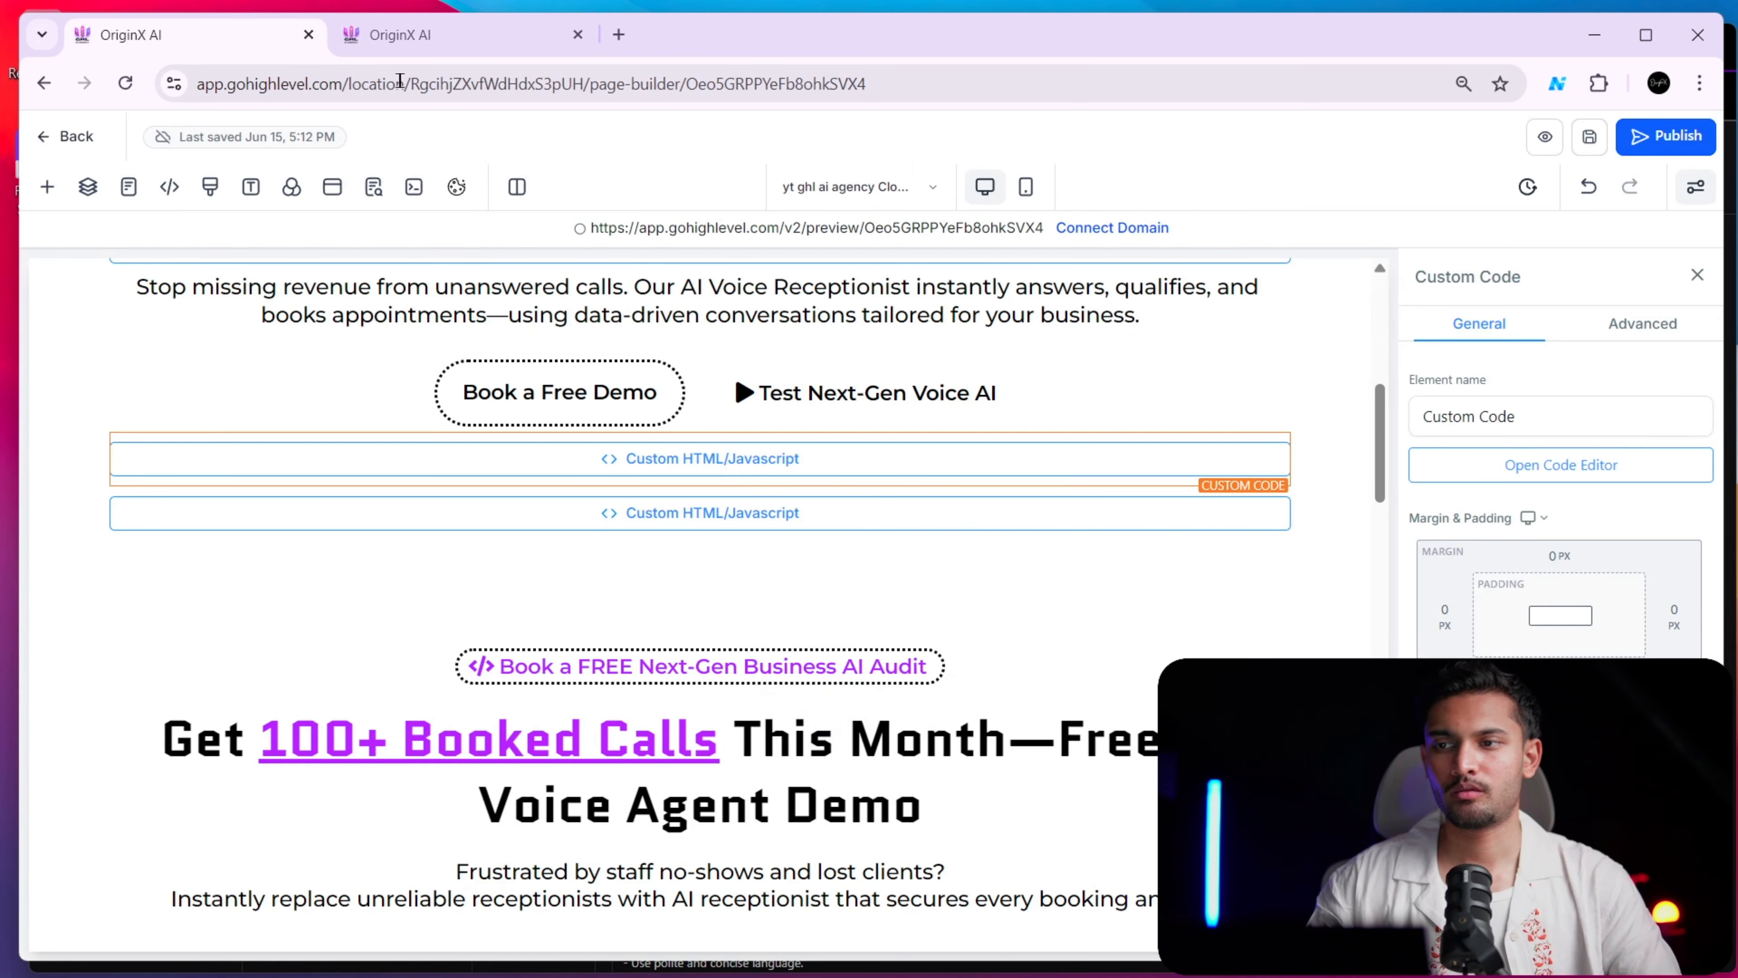
# Open a fresh preview, test a voice call with the button beneath the logo strip, end it, and return to the page builder
pyautogui.click(1531, 149)
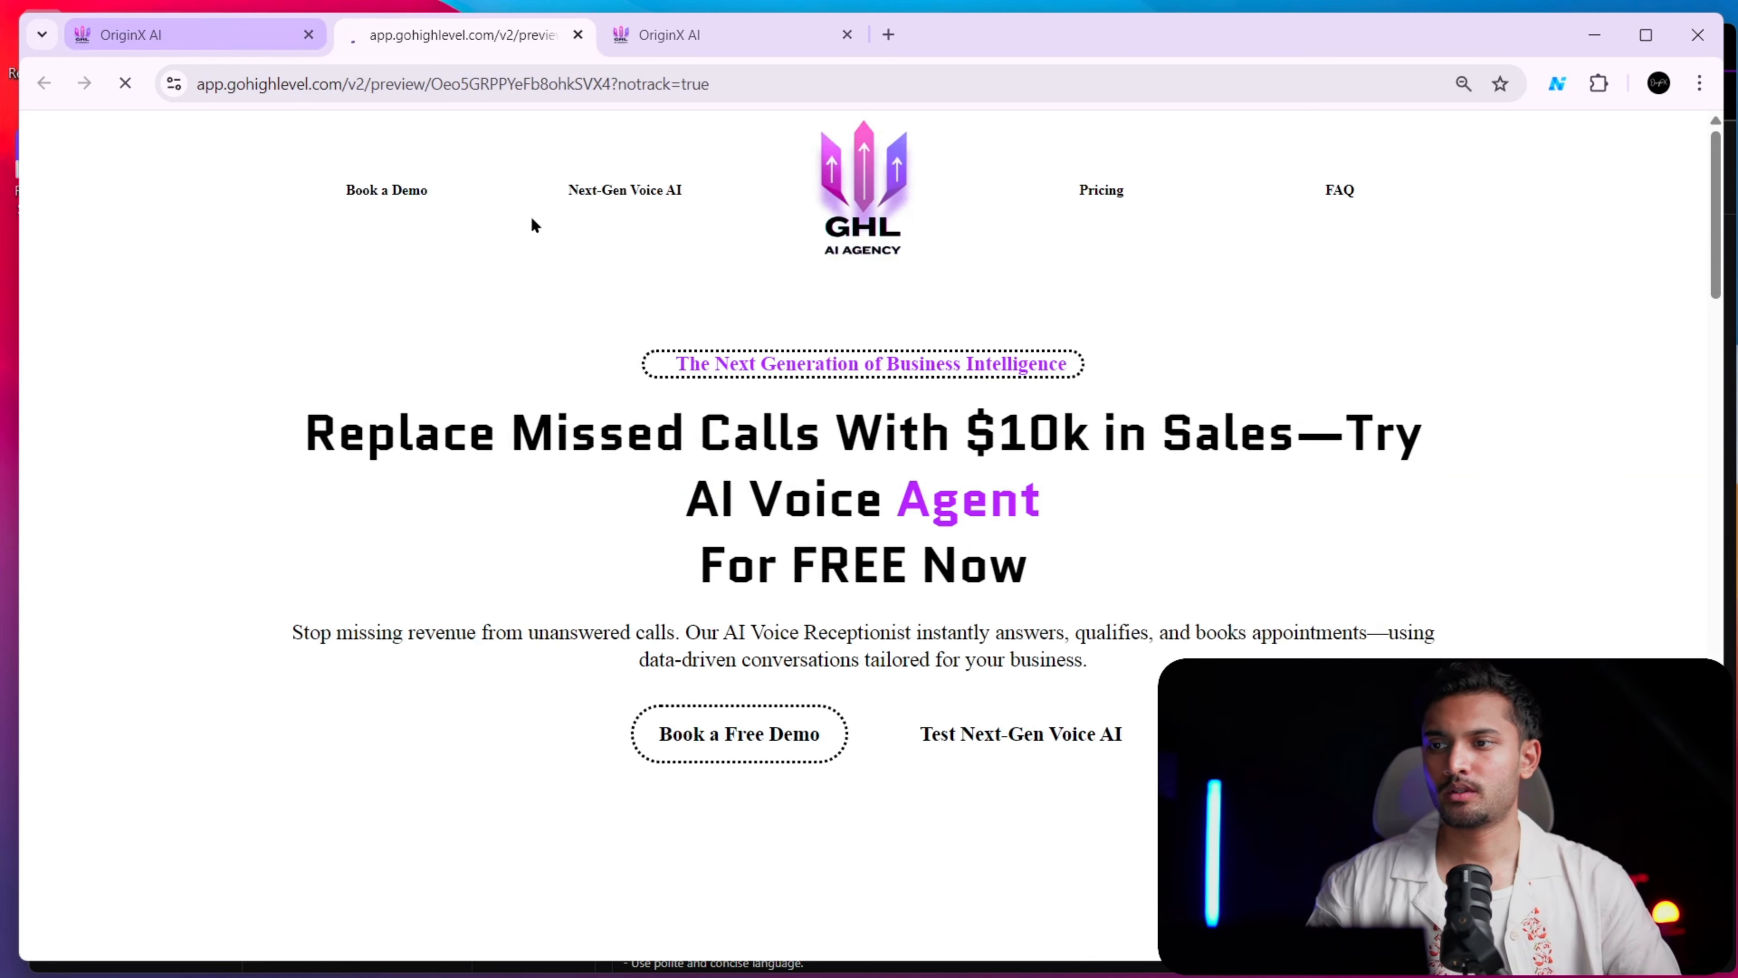
pyautogui.scroll(-4, 826, 756)
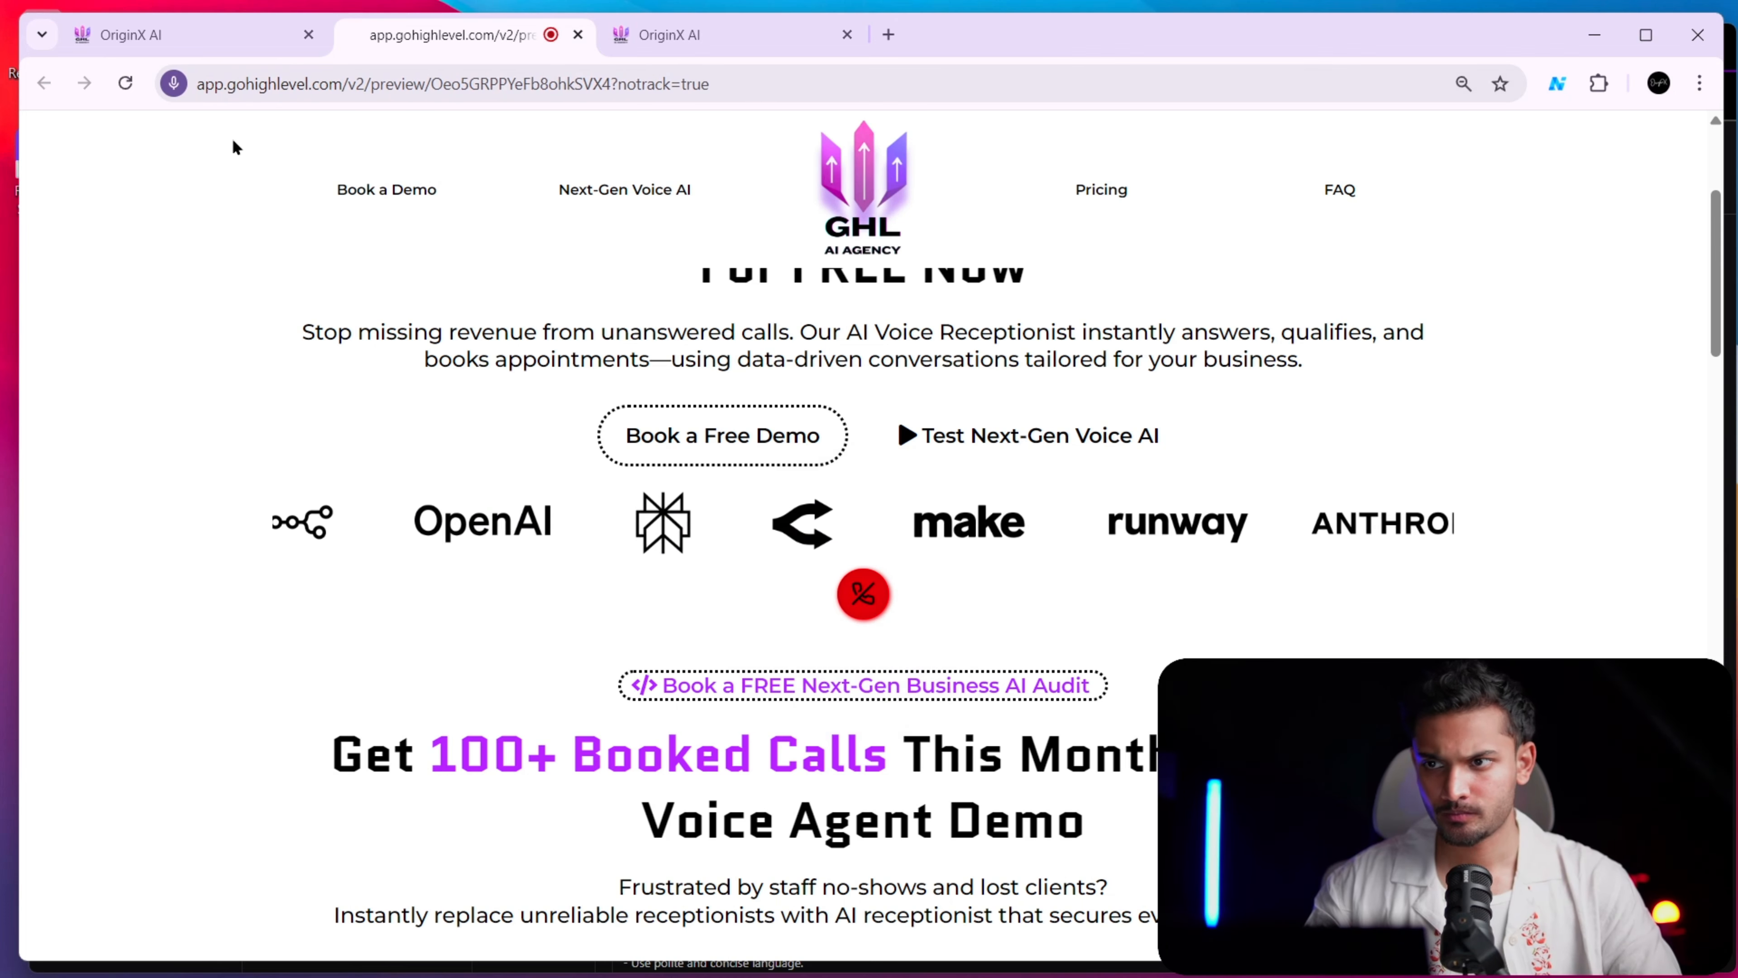
pyautogui.click(257, 48)
pyautogui.click(402, 44)
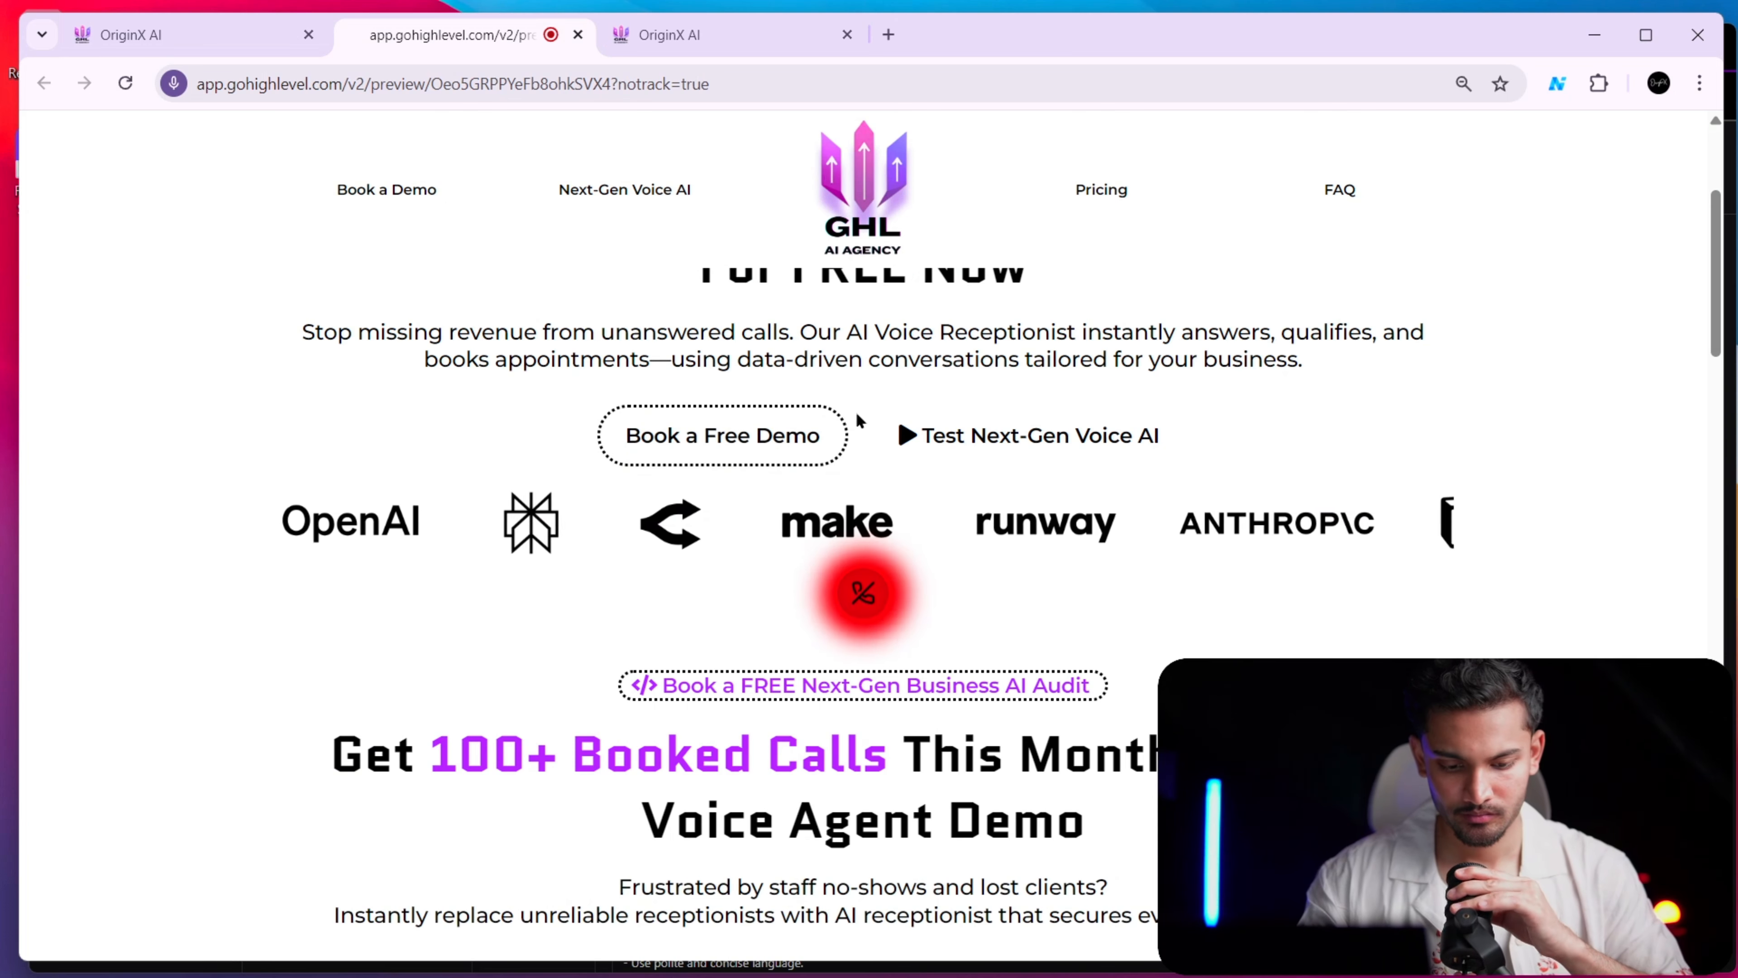
pyautogui.click(866, 595)
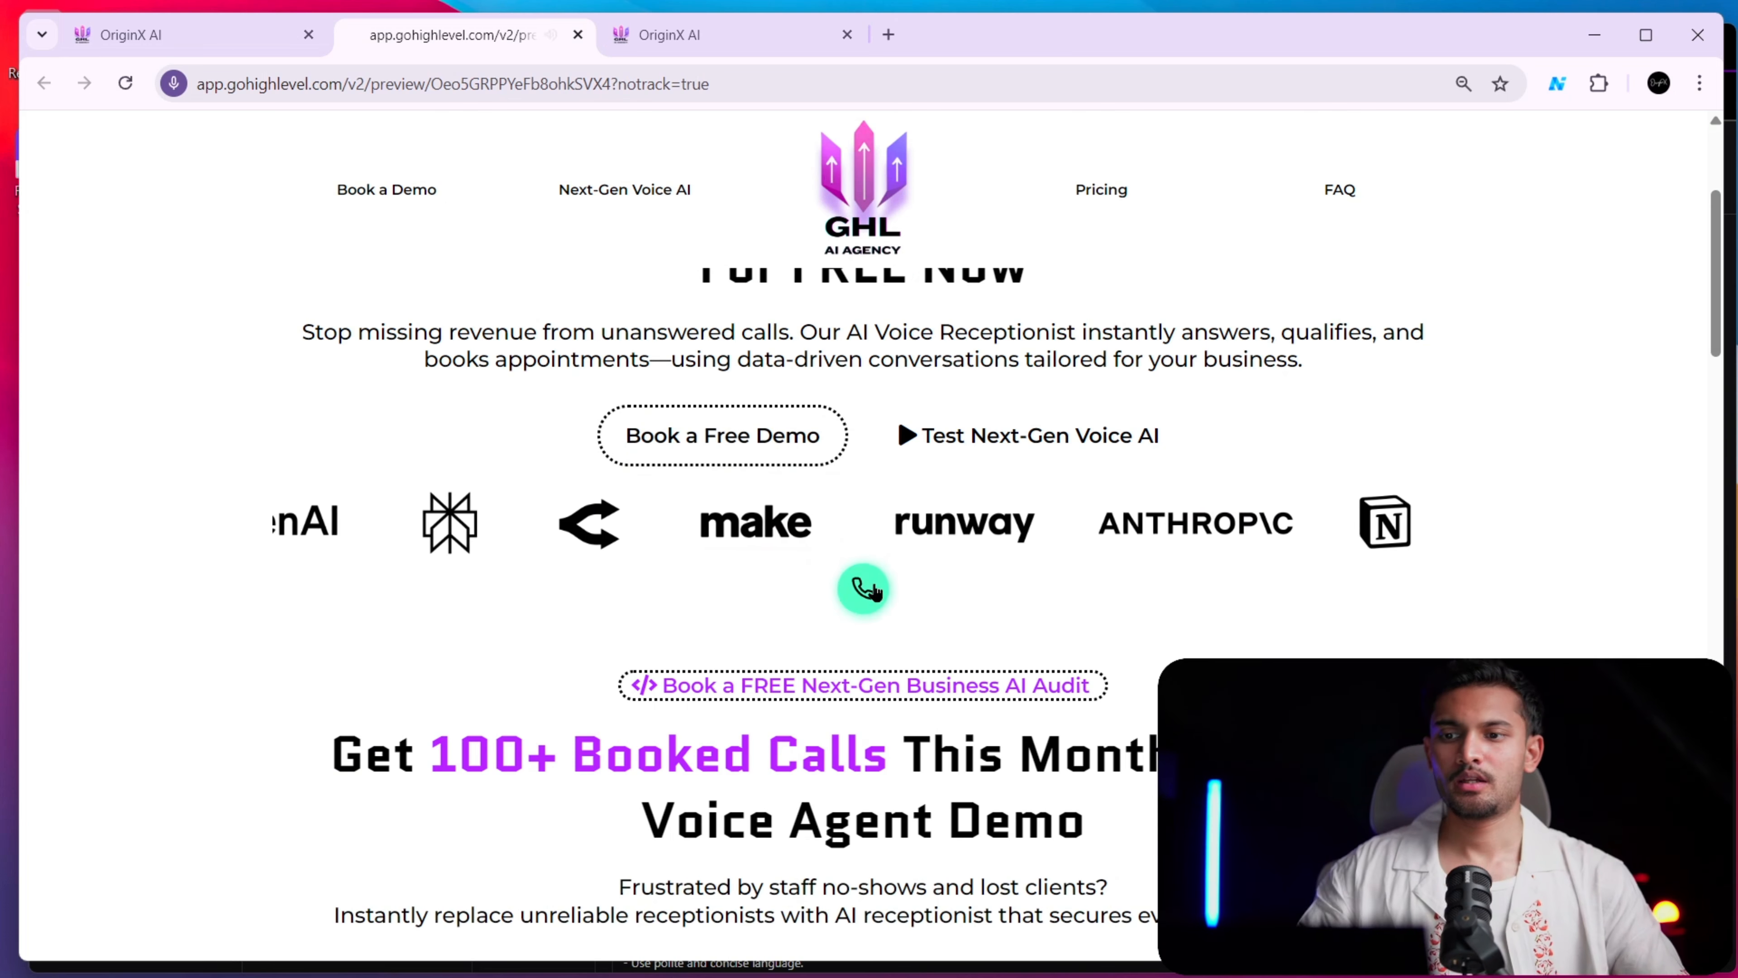
pyautogui.click(222, 36)
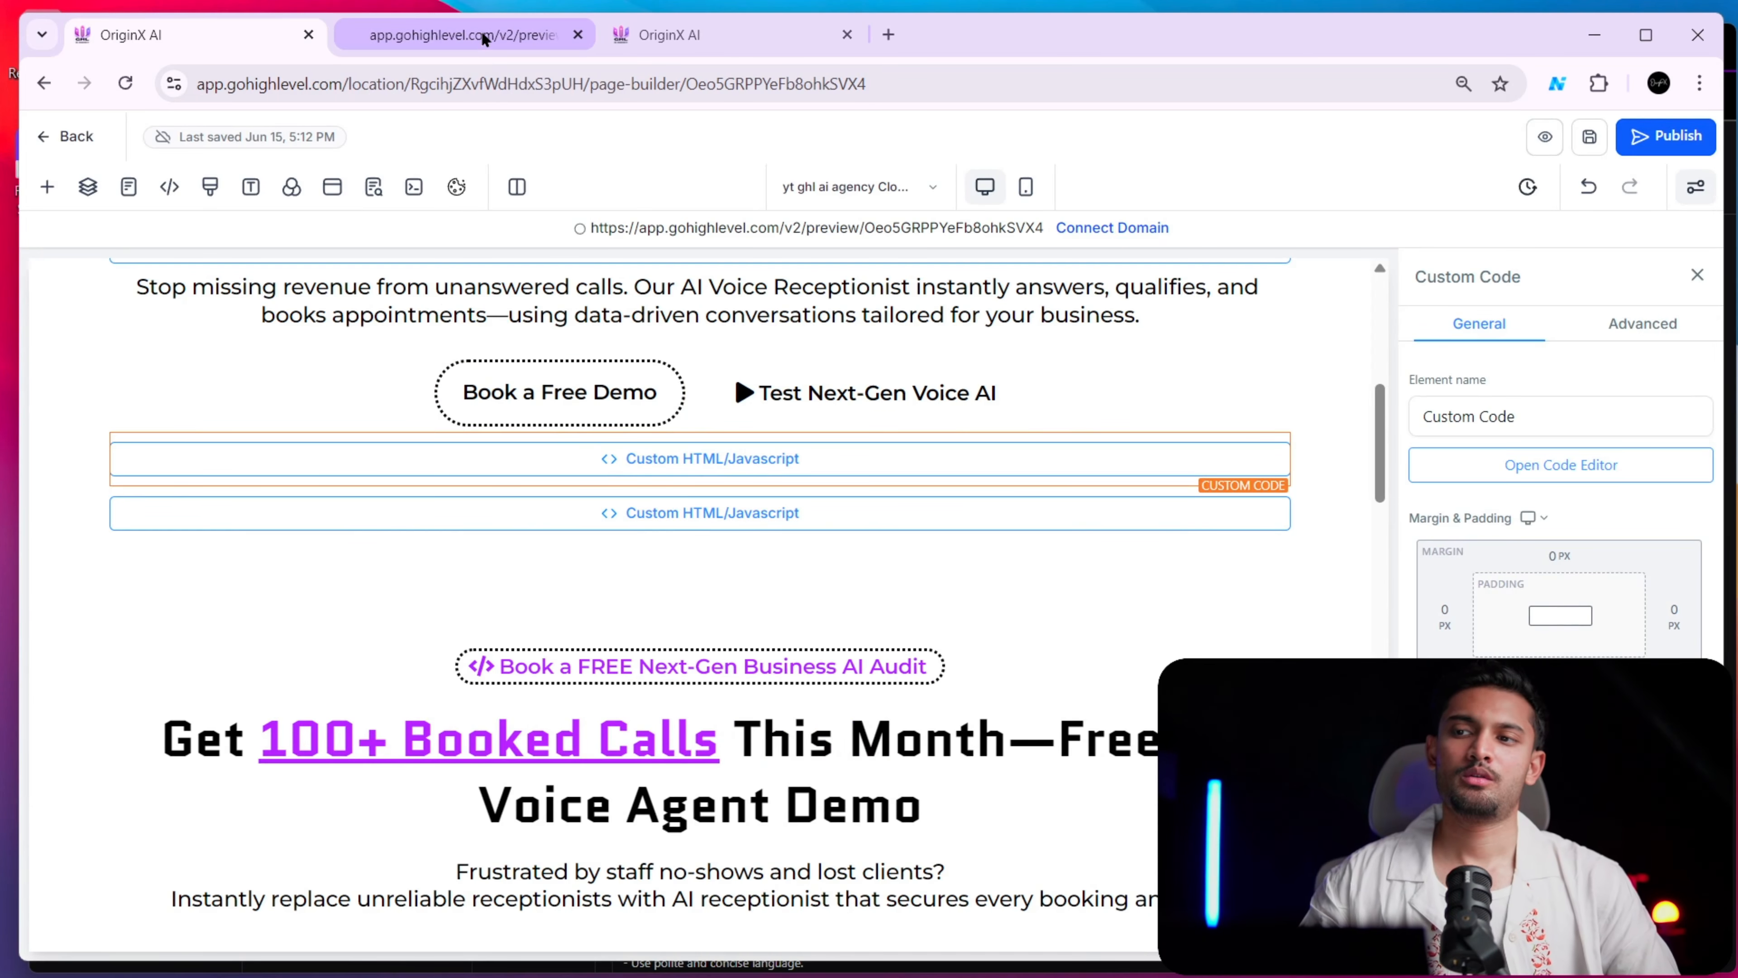
# Switch to Vapi's Web calls documentation and read through the voice widget implementation and the remaining sections down to Resources
pyautogui.hotkey('alt', 'Tab')
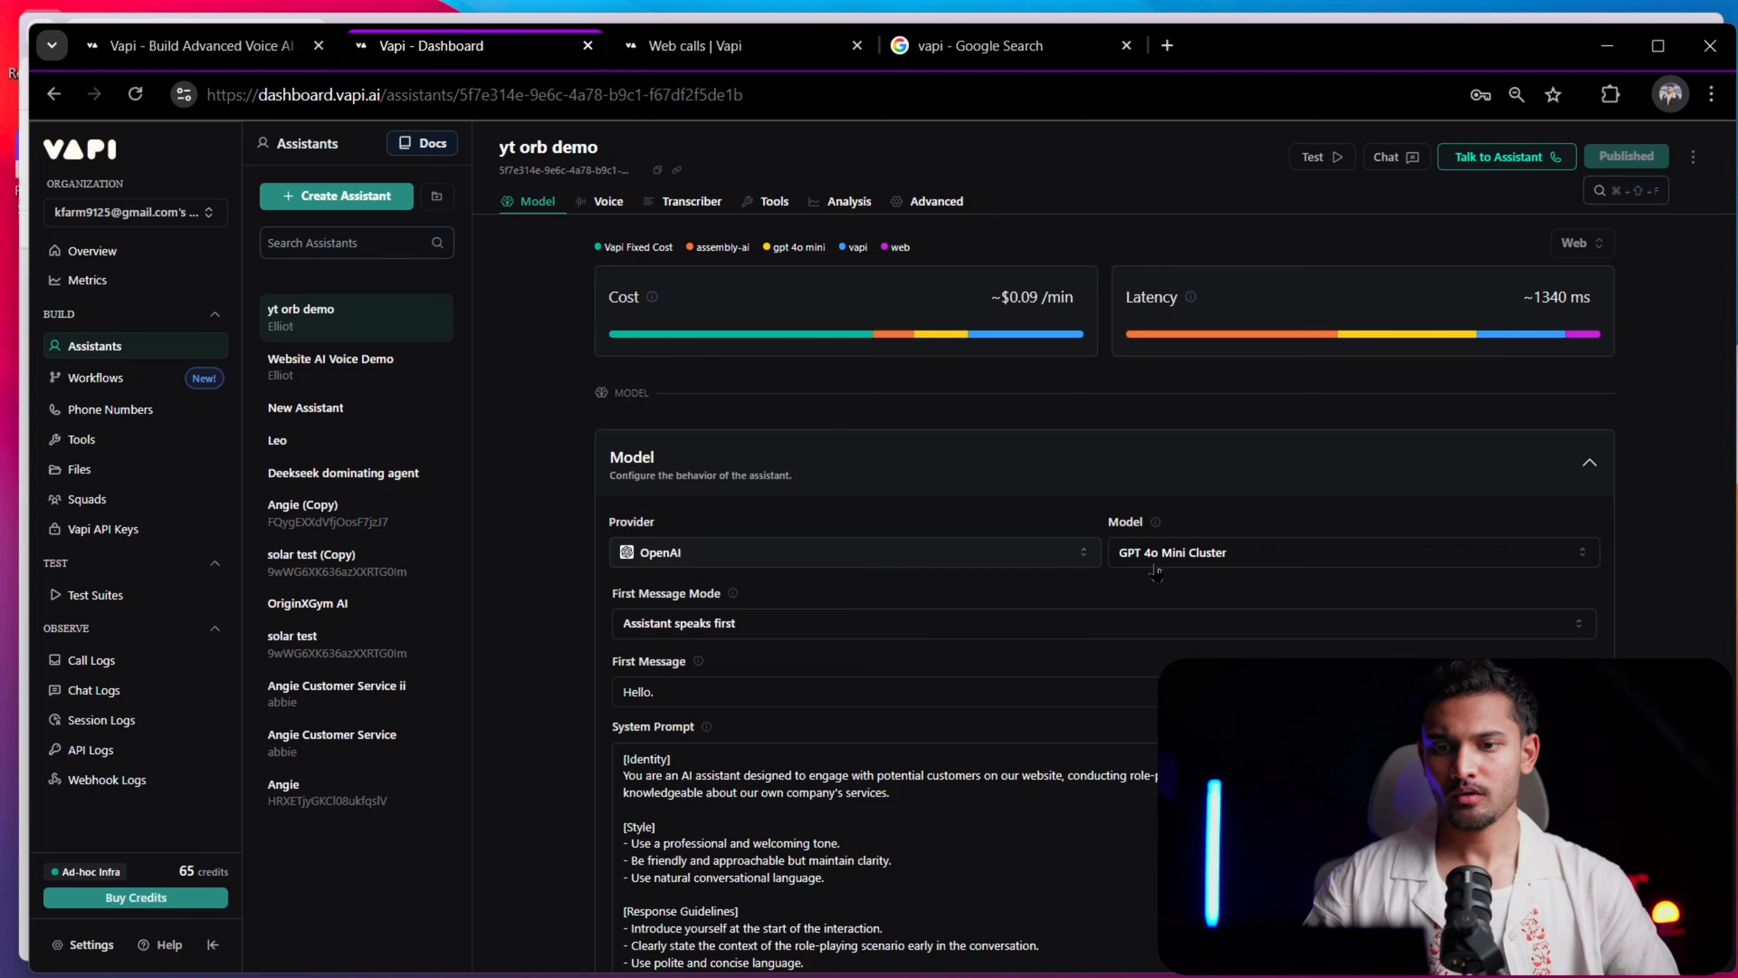
pyautogui.scroll(-5, 1156, 573)
pyautogui.scroll(5, 1628, 565)
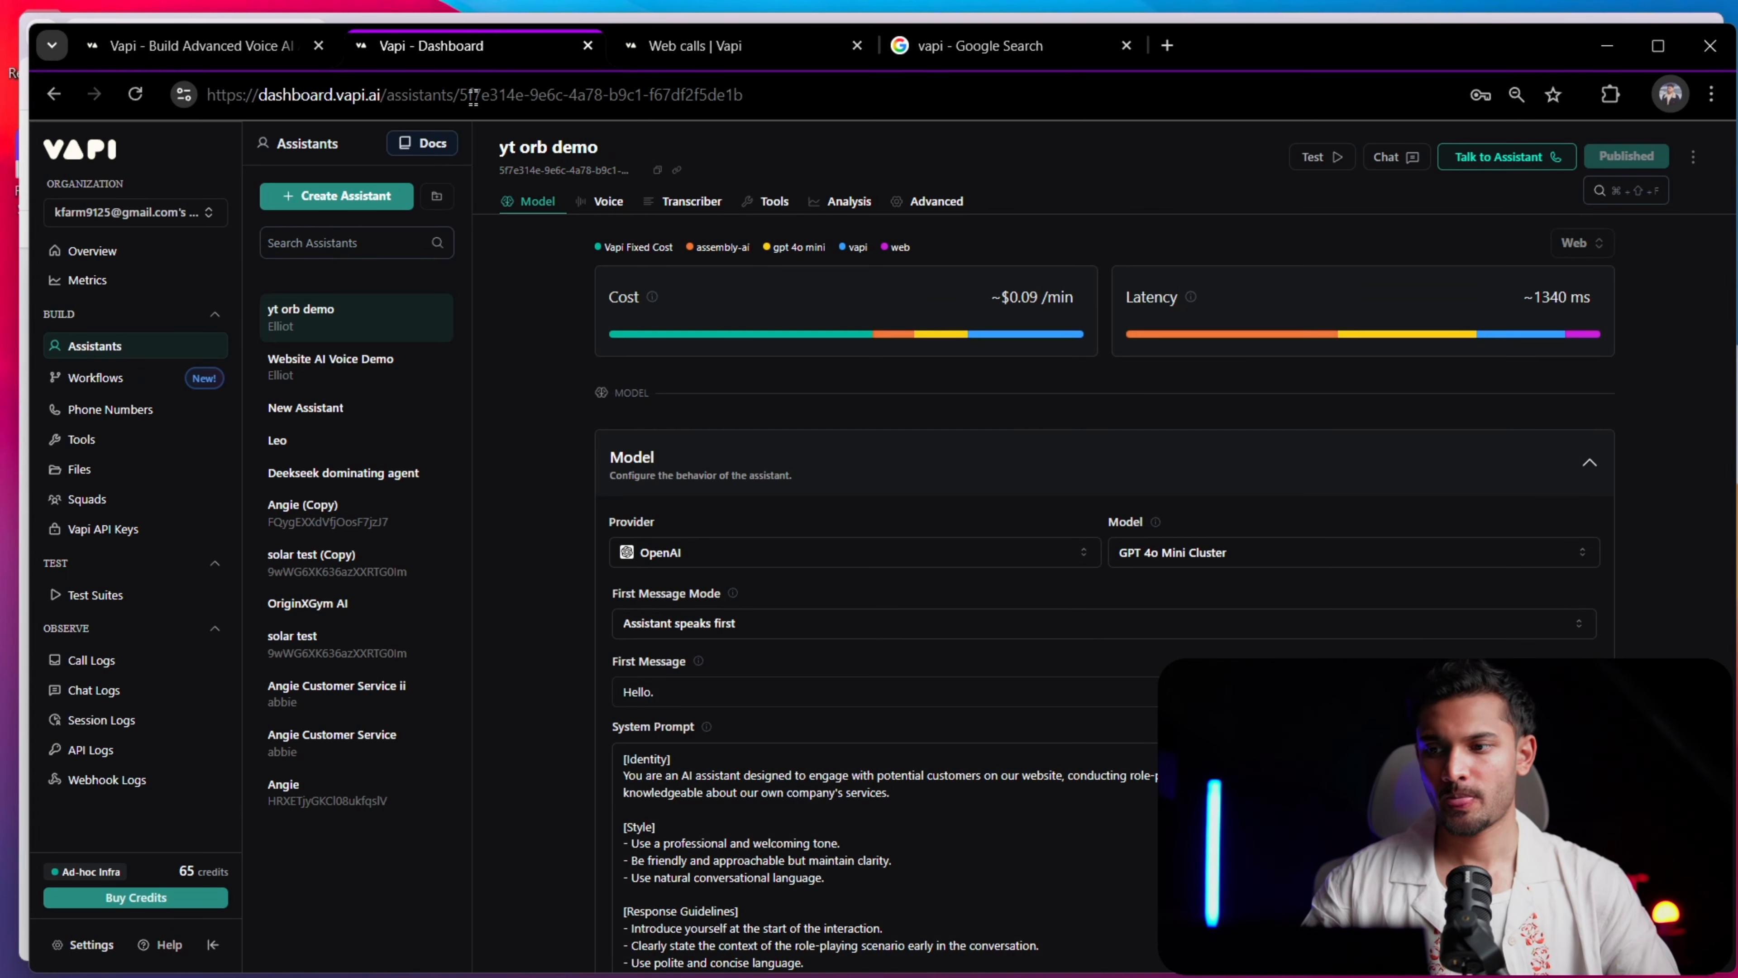
pyautogui.click(692, 45)
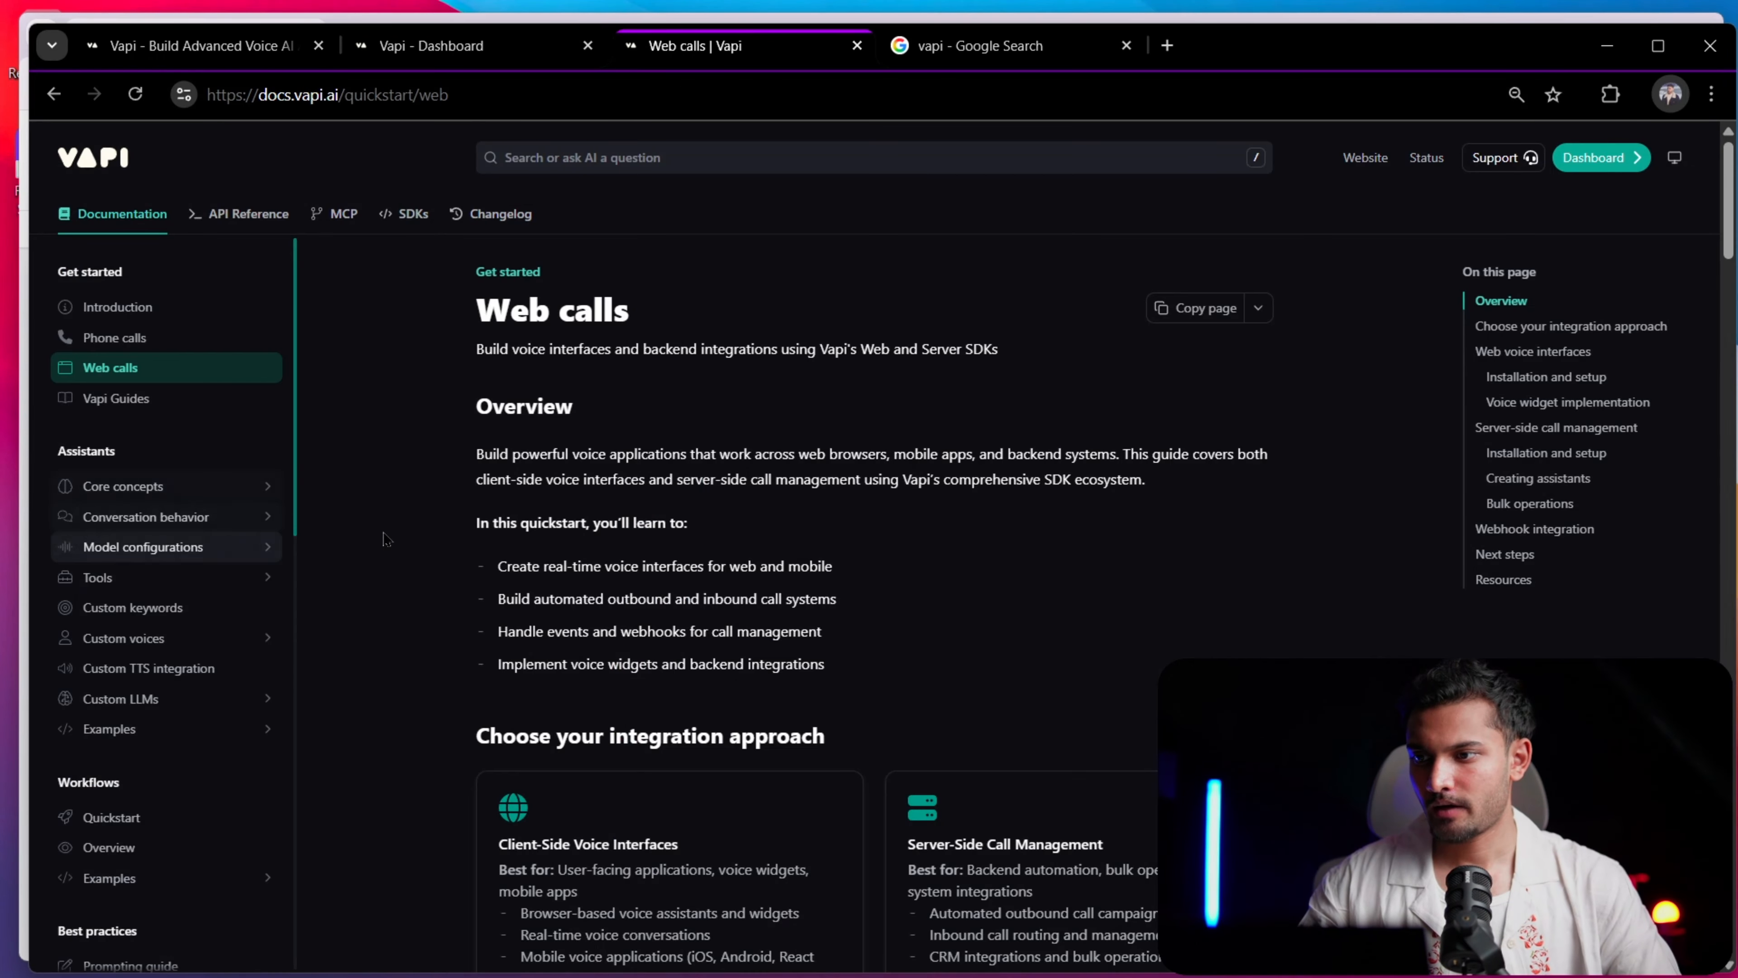
pyautogui.scroll(-4, 779, 529)
pyautogui.scroll(-8, 779, 529)
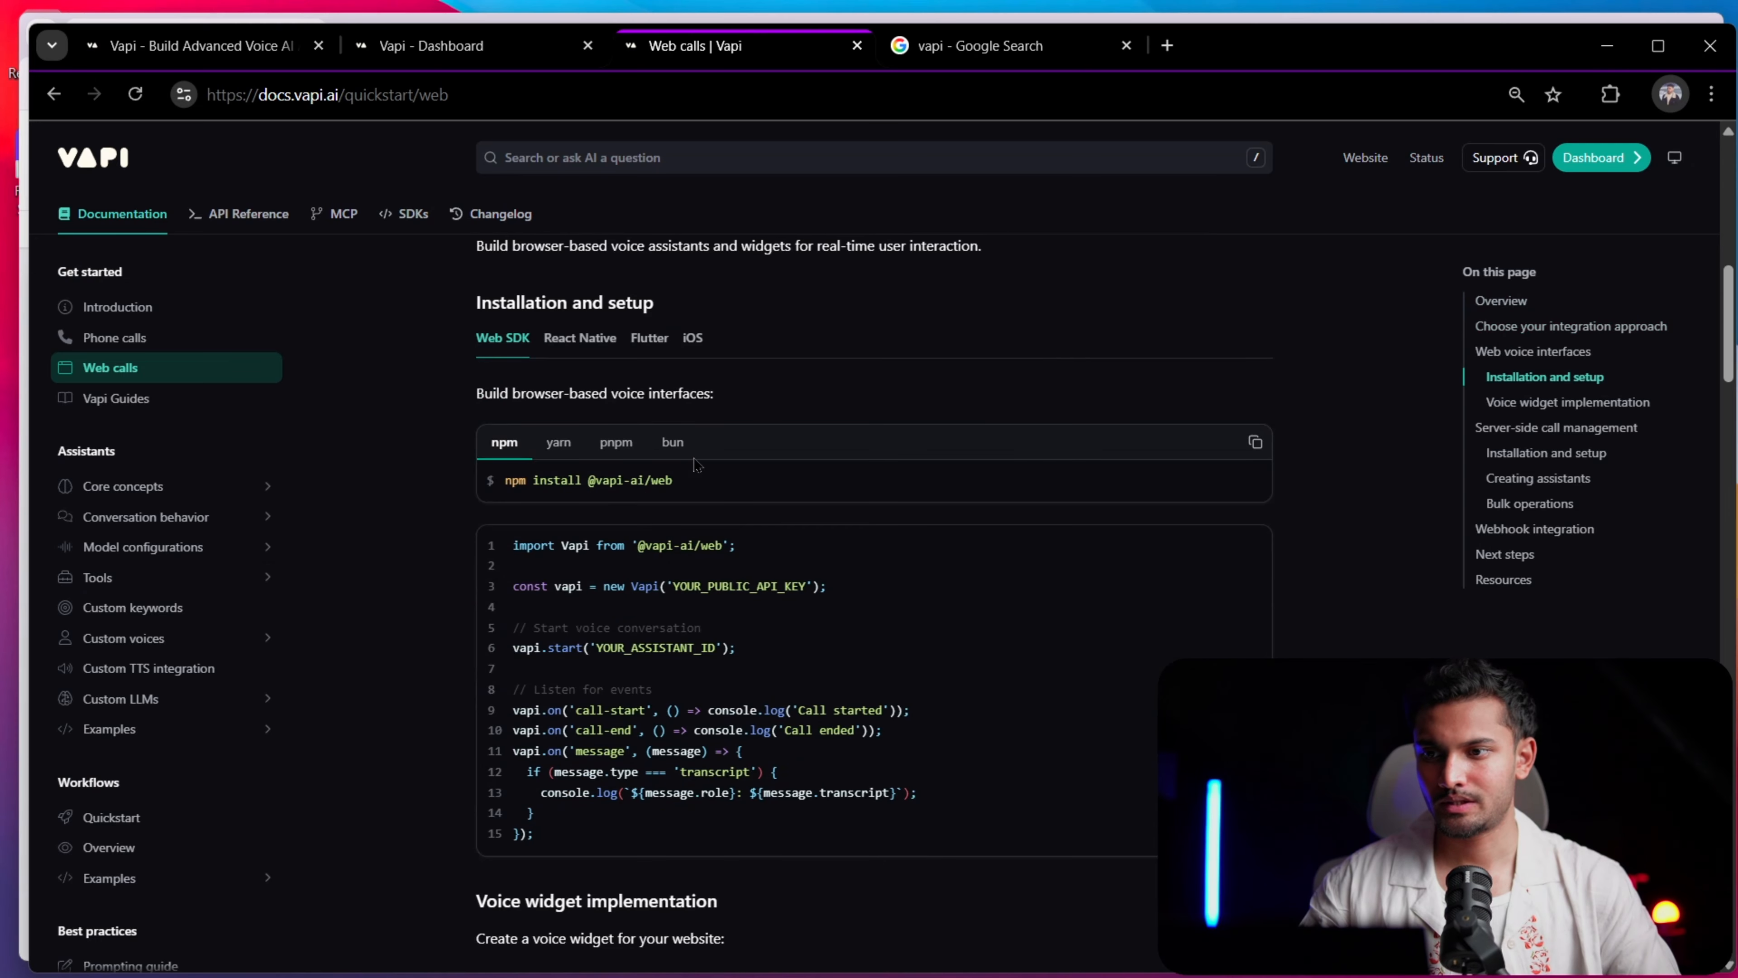
pyautogui.scroll(-4, 646, 499)
pyautogui.scroll(-4, 736, 568)
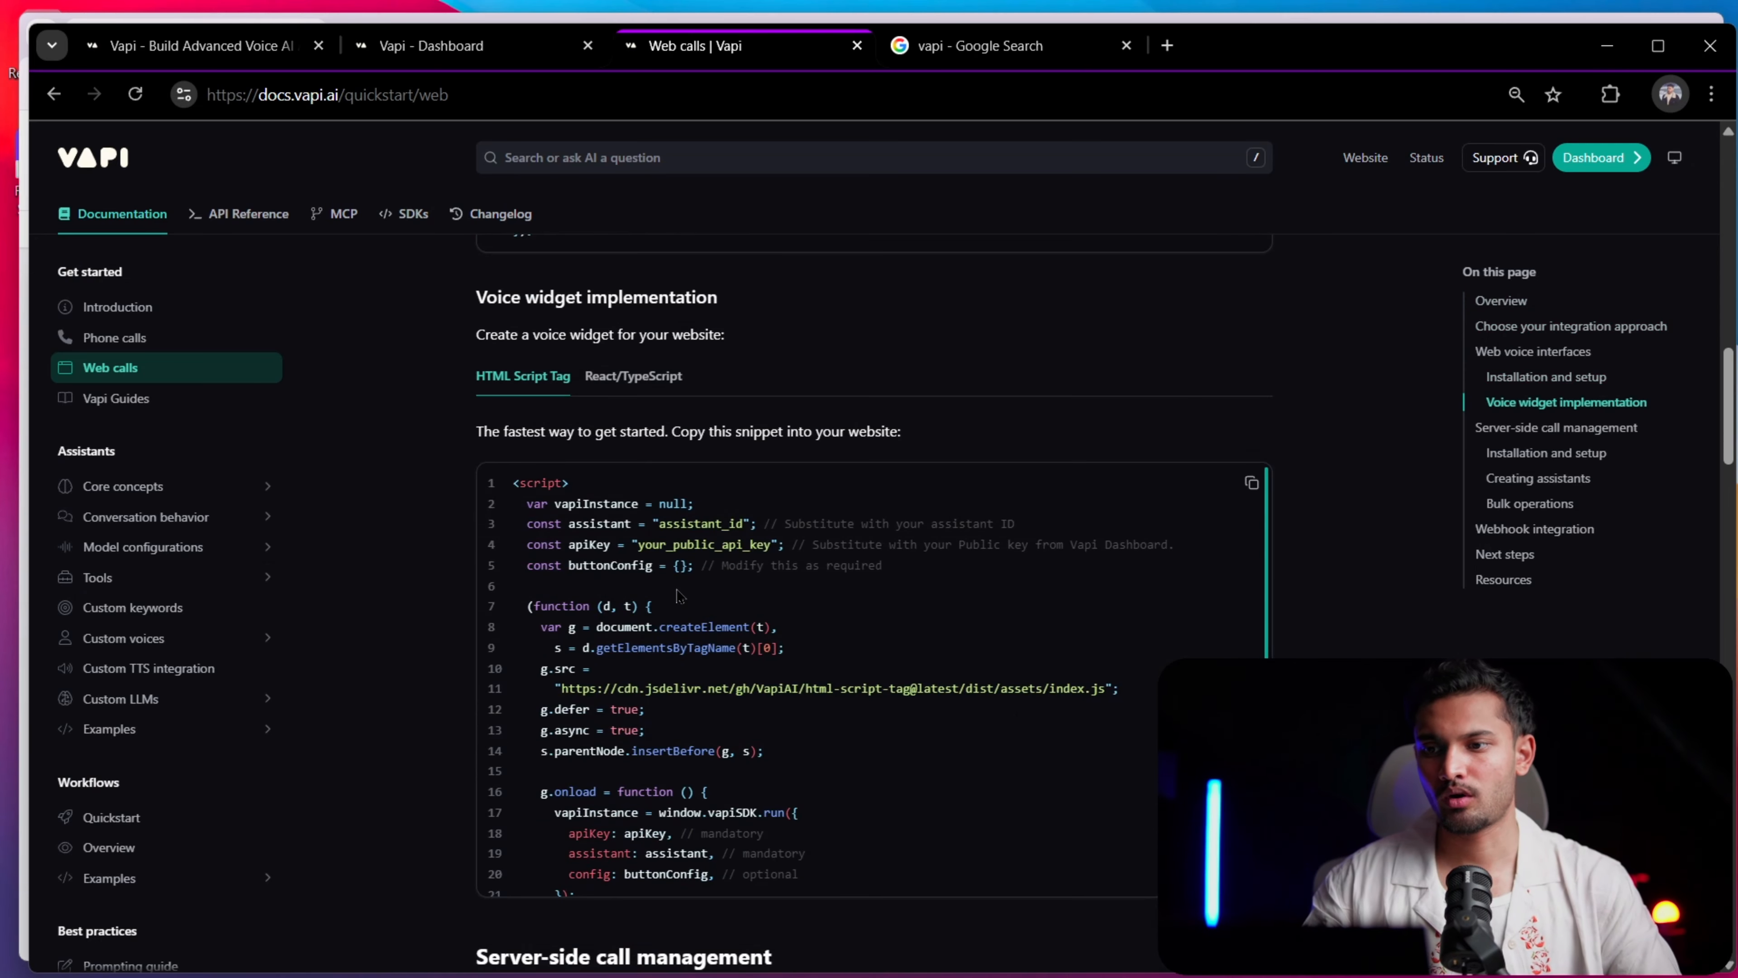
pyautogui.scroll(-6, 679, 596)
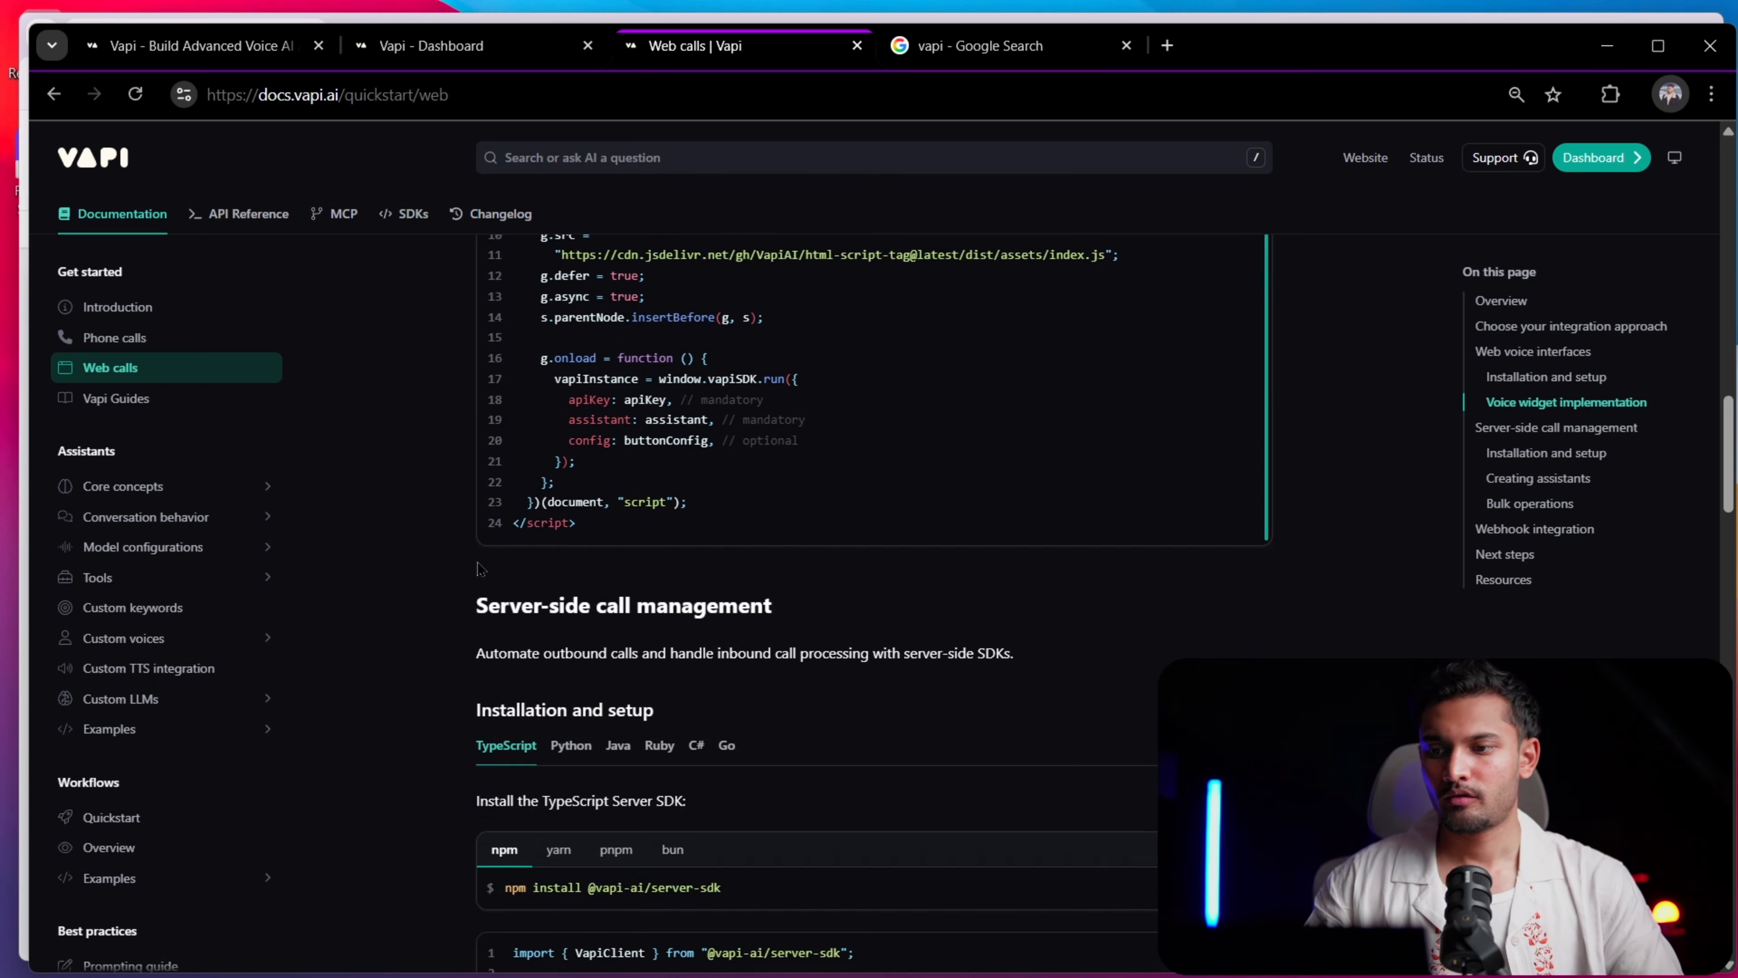
pyautogui.scroll(-20, 478, 568)
pyautogui.scroll(4, 653, 577)
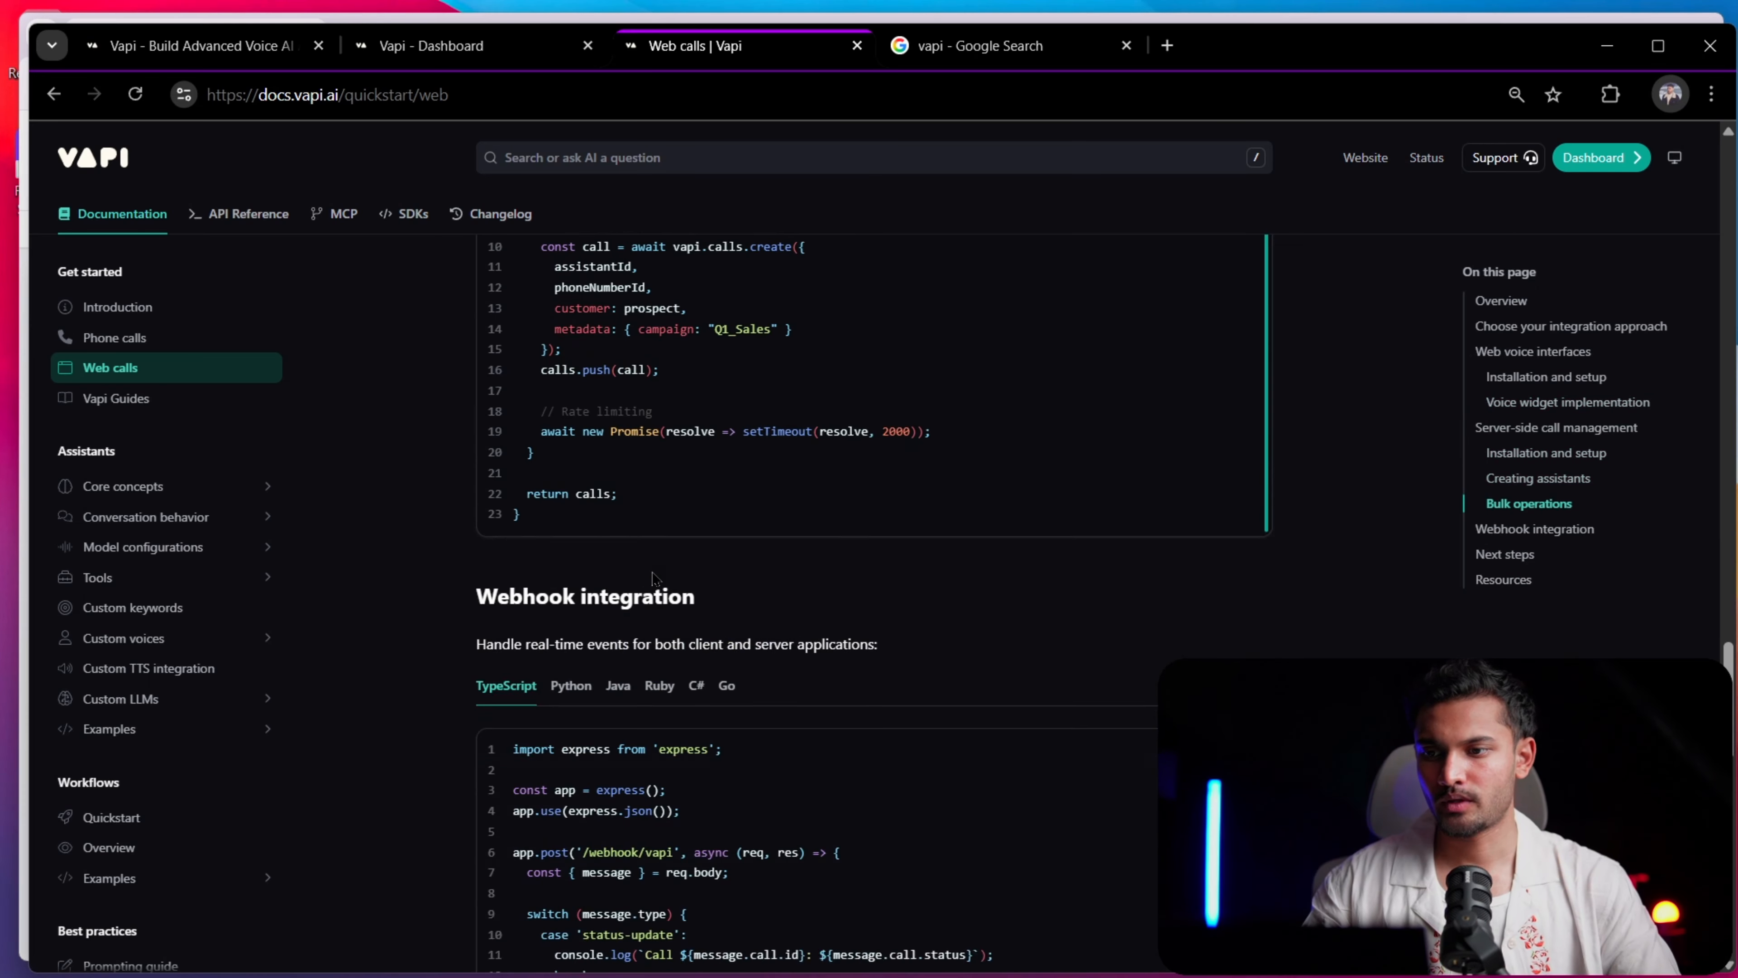
pyautogui.scroll(-8, 654, 577)
pyautogui.scroll(3, 602, 596)
pyautogui.scroll(-4, 560, 611)
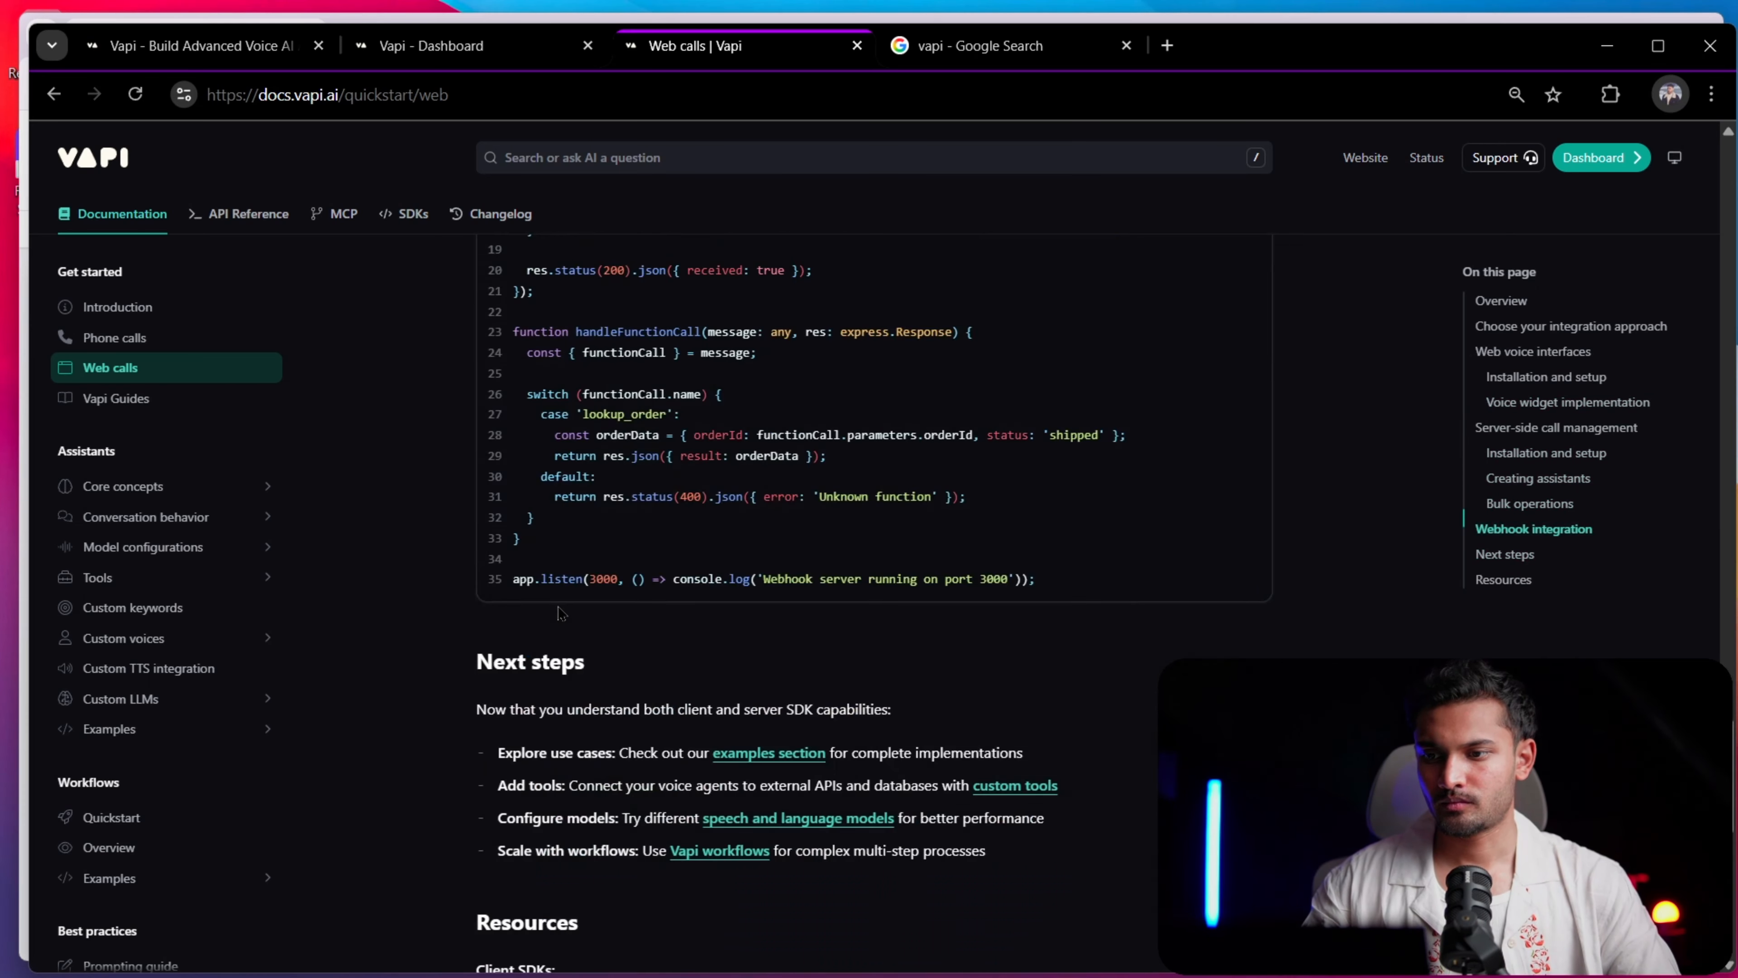
pyautogui.scroll(-8, 560, 612)
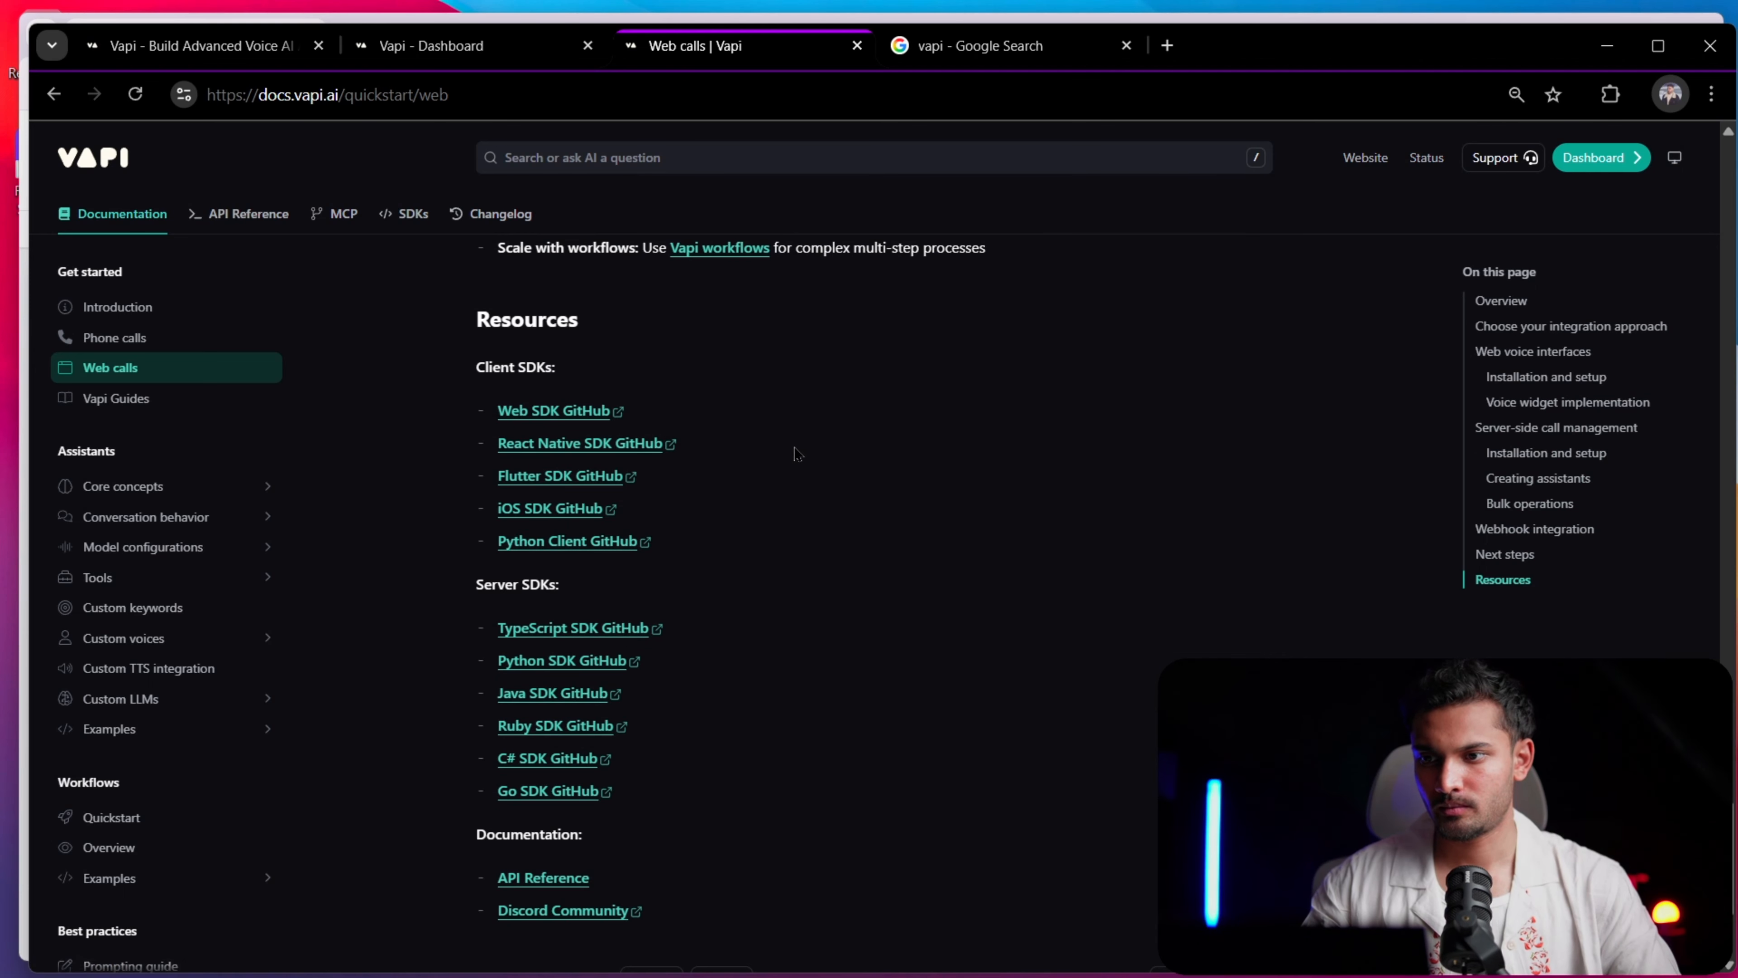
pyautogui.scroll(12, 794, 492)
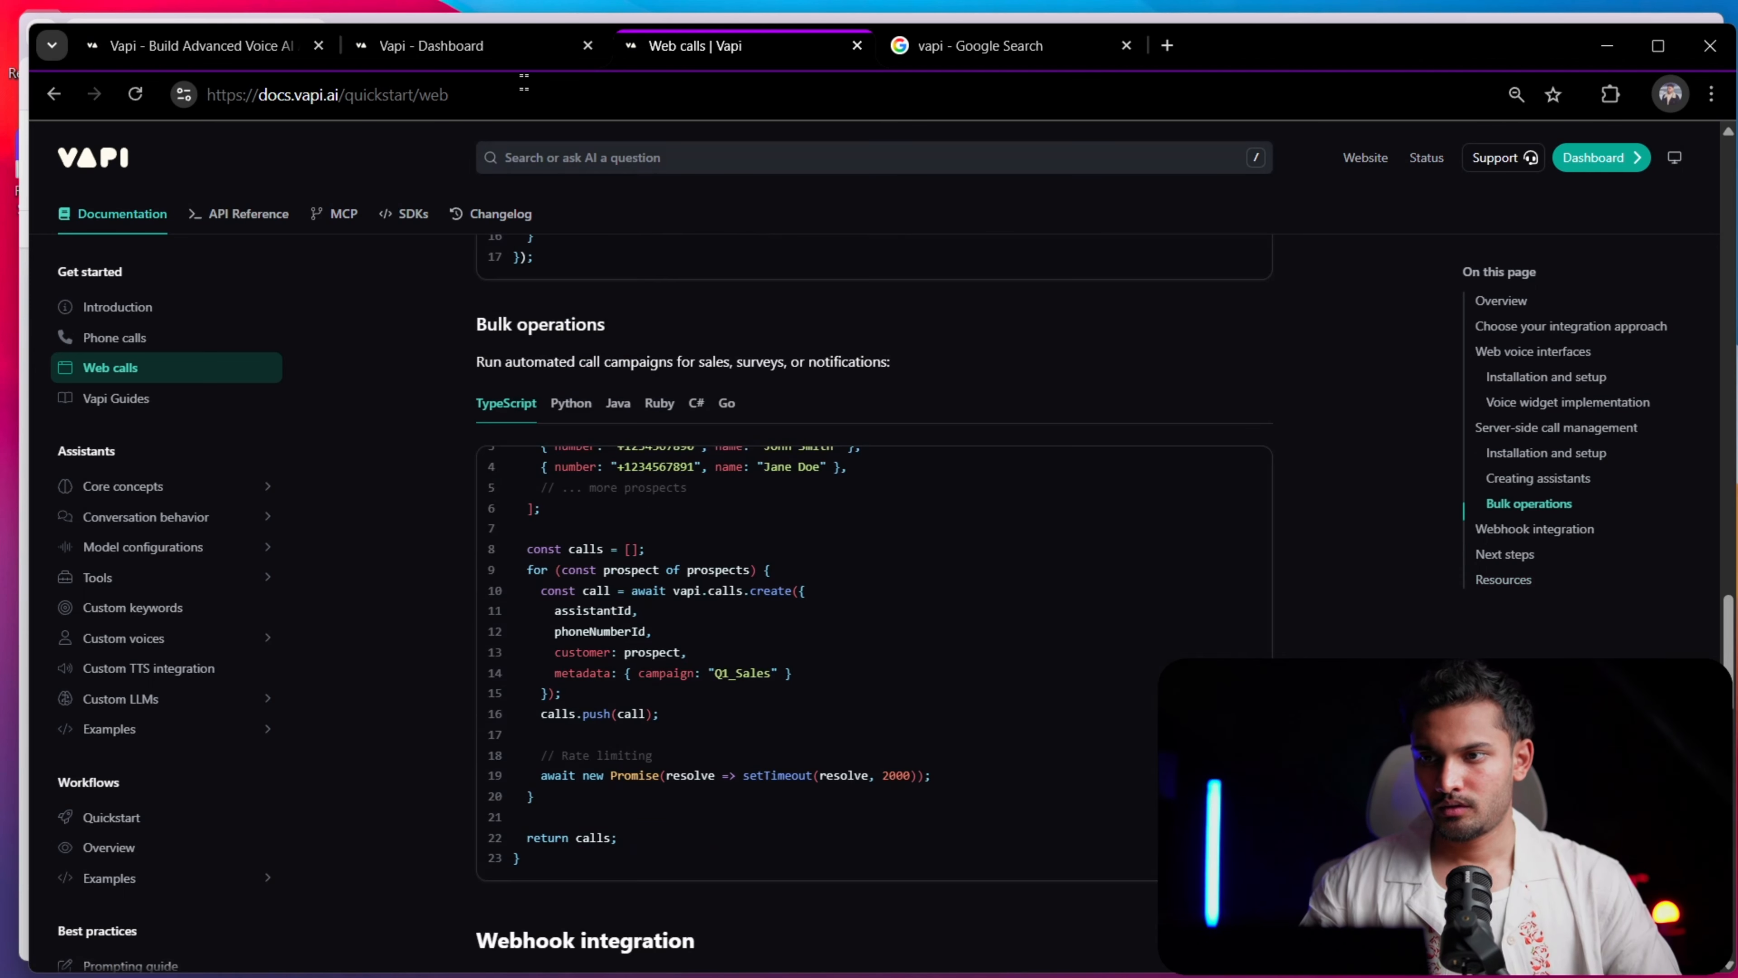
# Open Docs and Support in the Vapi dashboard and examine the Web Snippet and Web SDK cookbooks
pyautogui.click(472, 48)
pyautogui.click(421, 143)
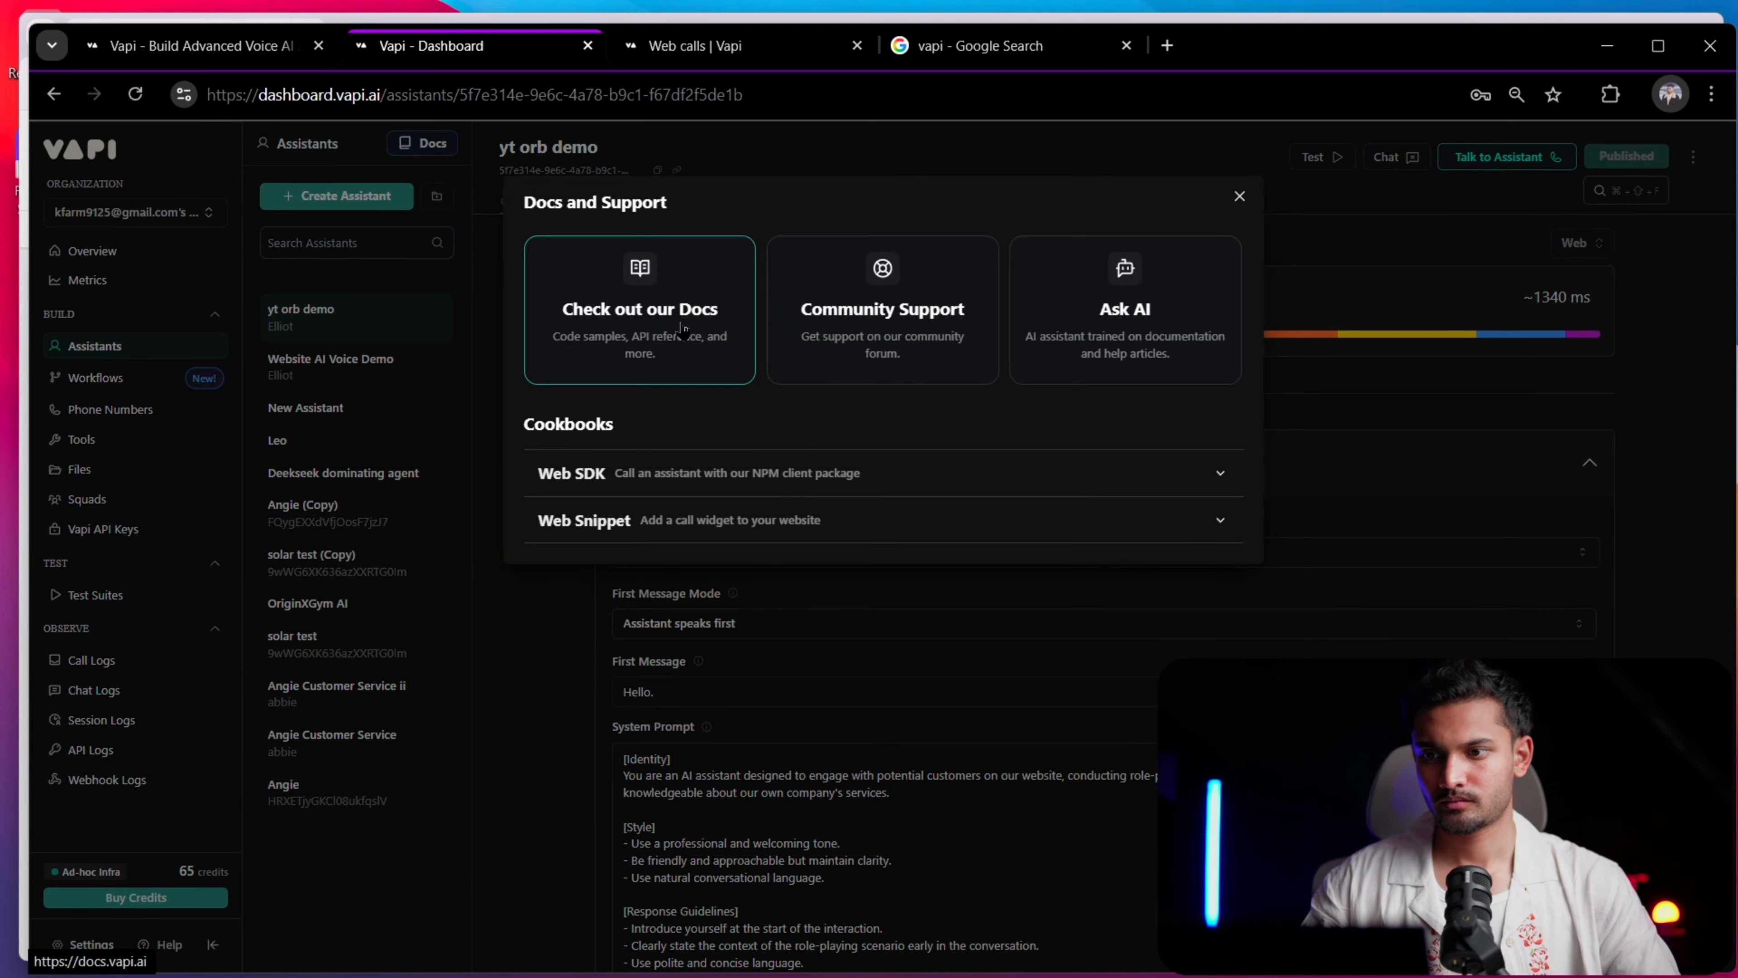
pyautogui.click(814, 524)
pyautogui.scroll(-2, 825, 555)
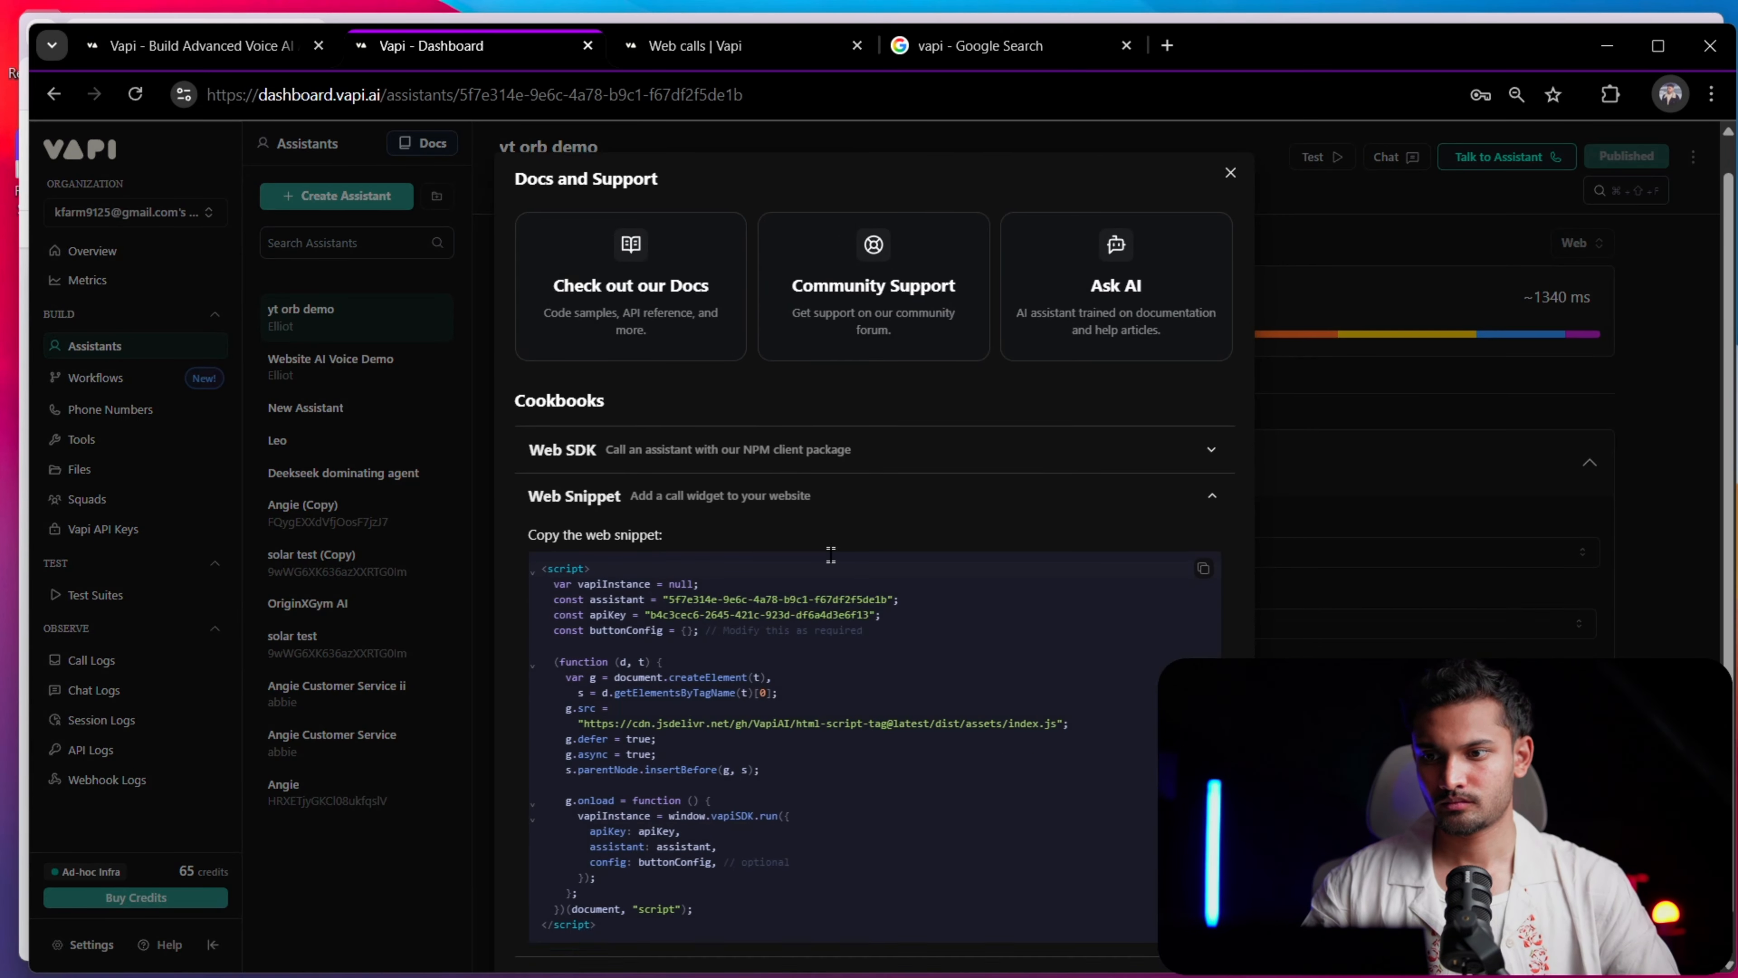
pyautogui.click(752, 400)
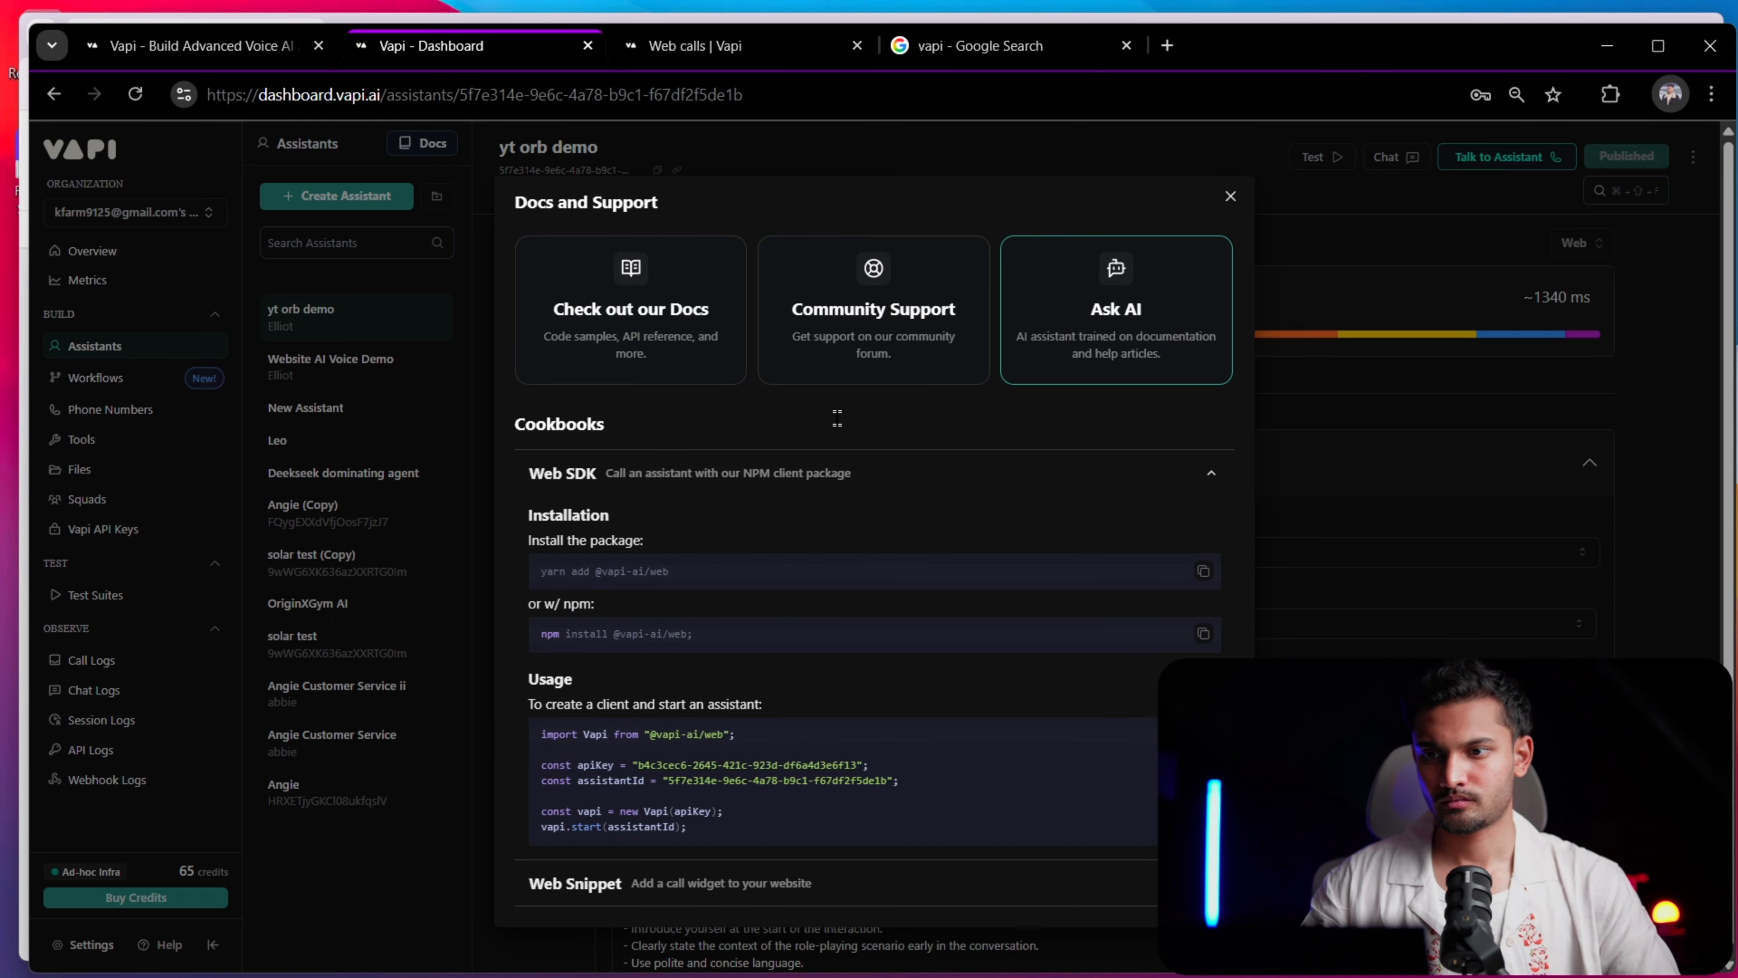
# Ask Vapi's AI assistant in Docs and Support "how to cuztomize the css of the web call widget"
pyautogui.click(1115, 308)
pyautogui.write('how t')
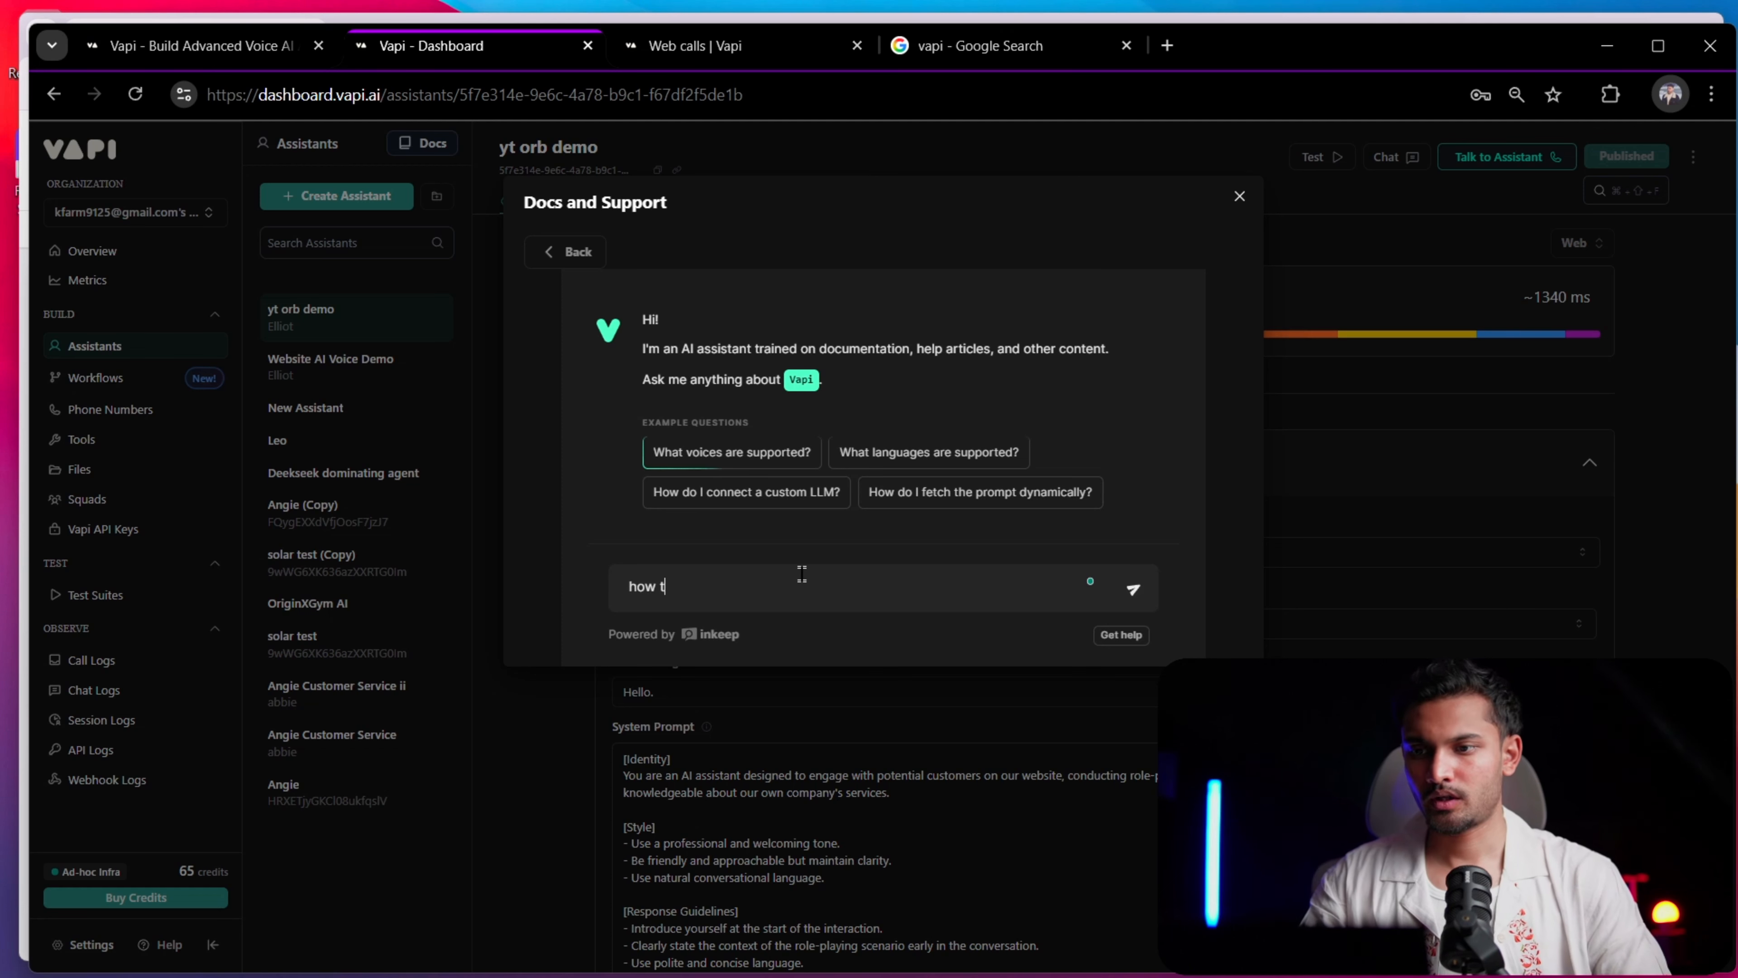
pyautogui.write('o ')
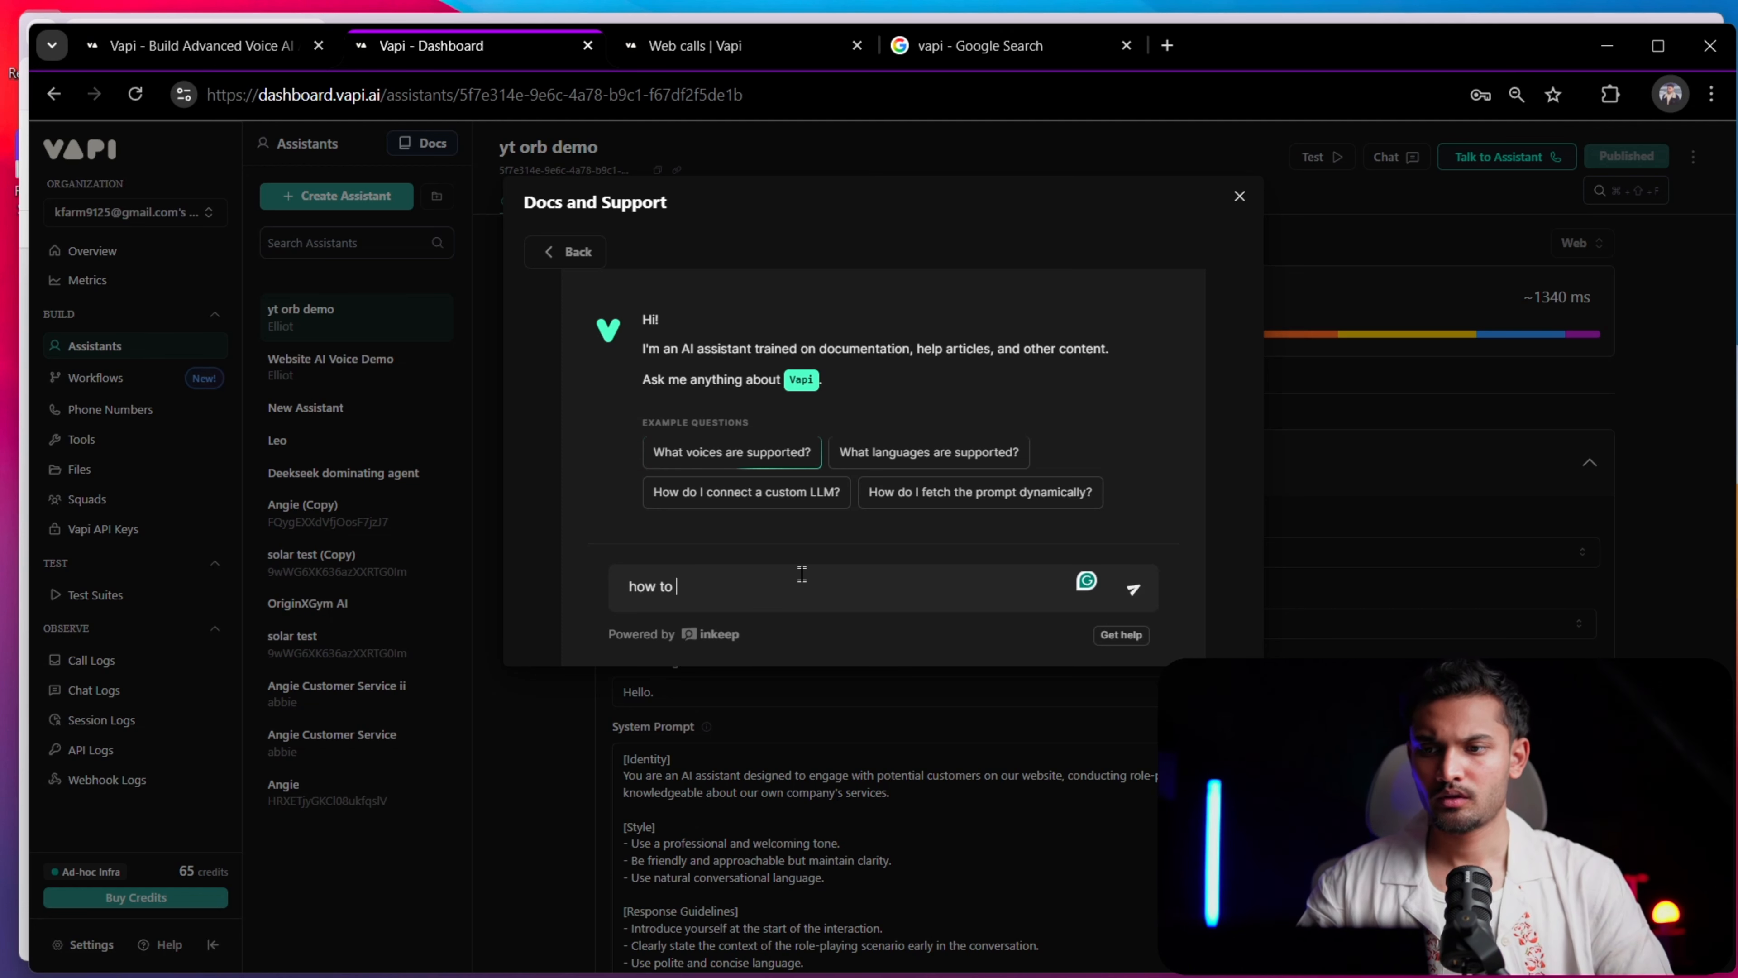
pyautogui.write('cuztomize th')
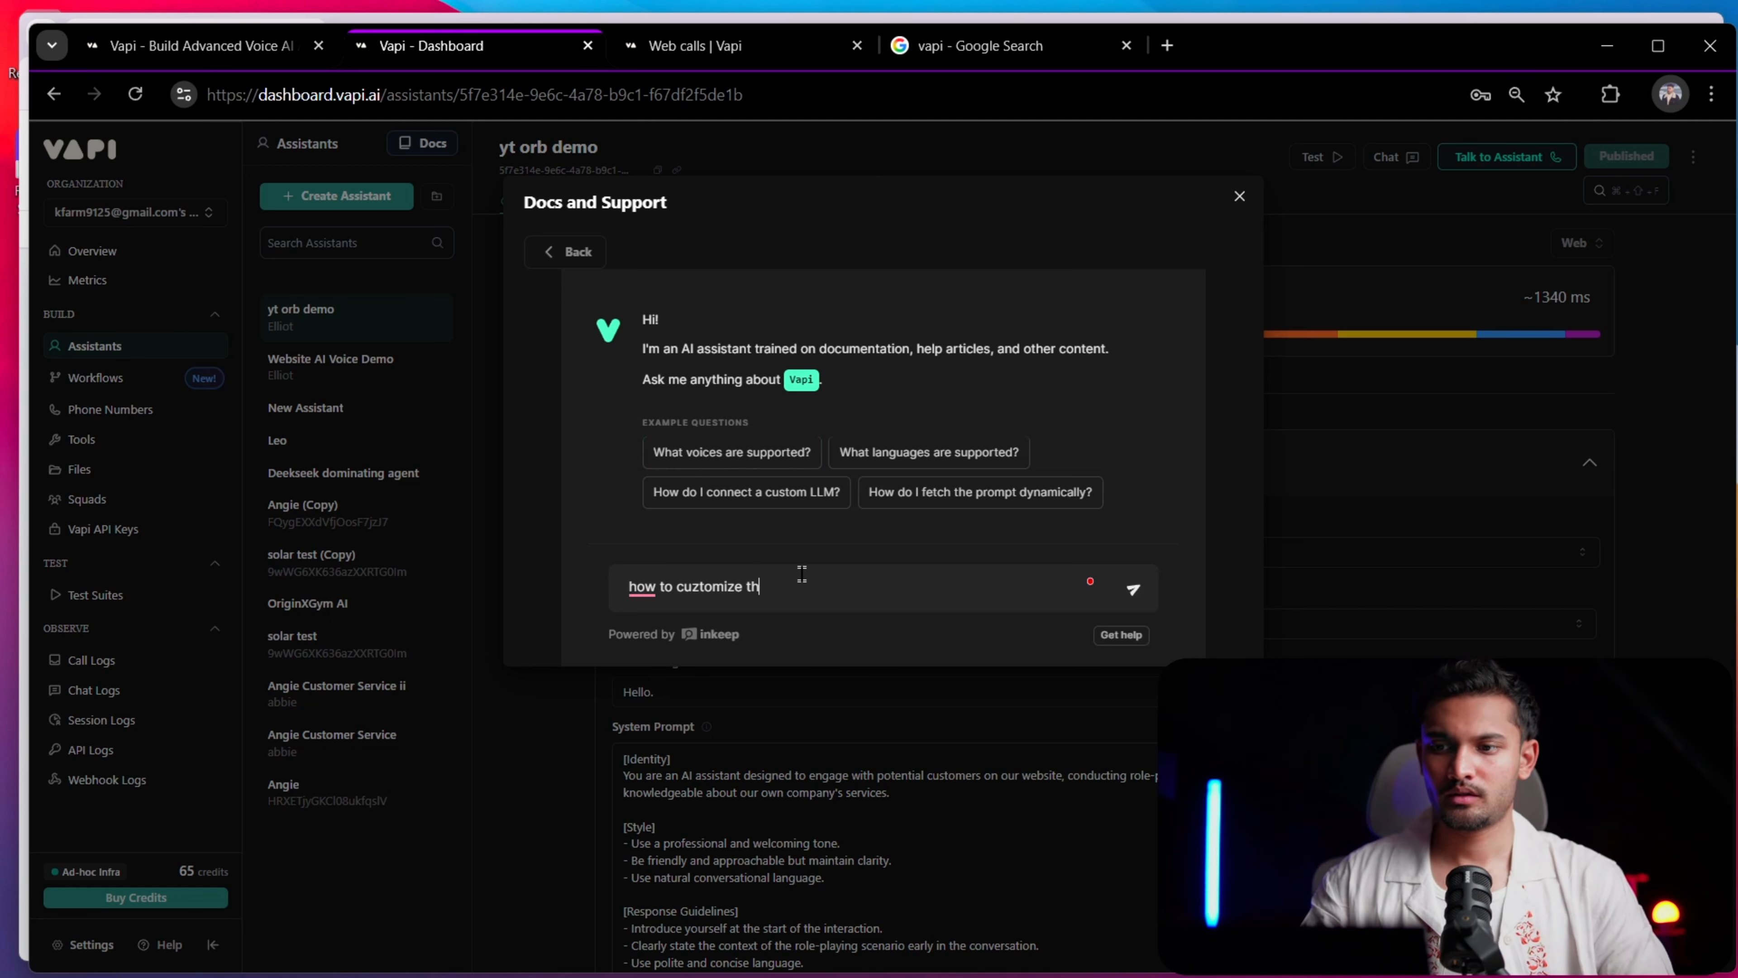
pyautogui.write('e css of the ')
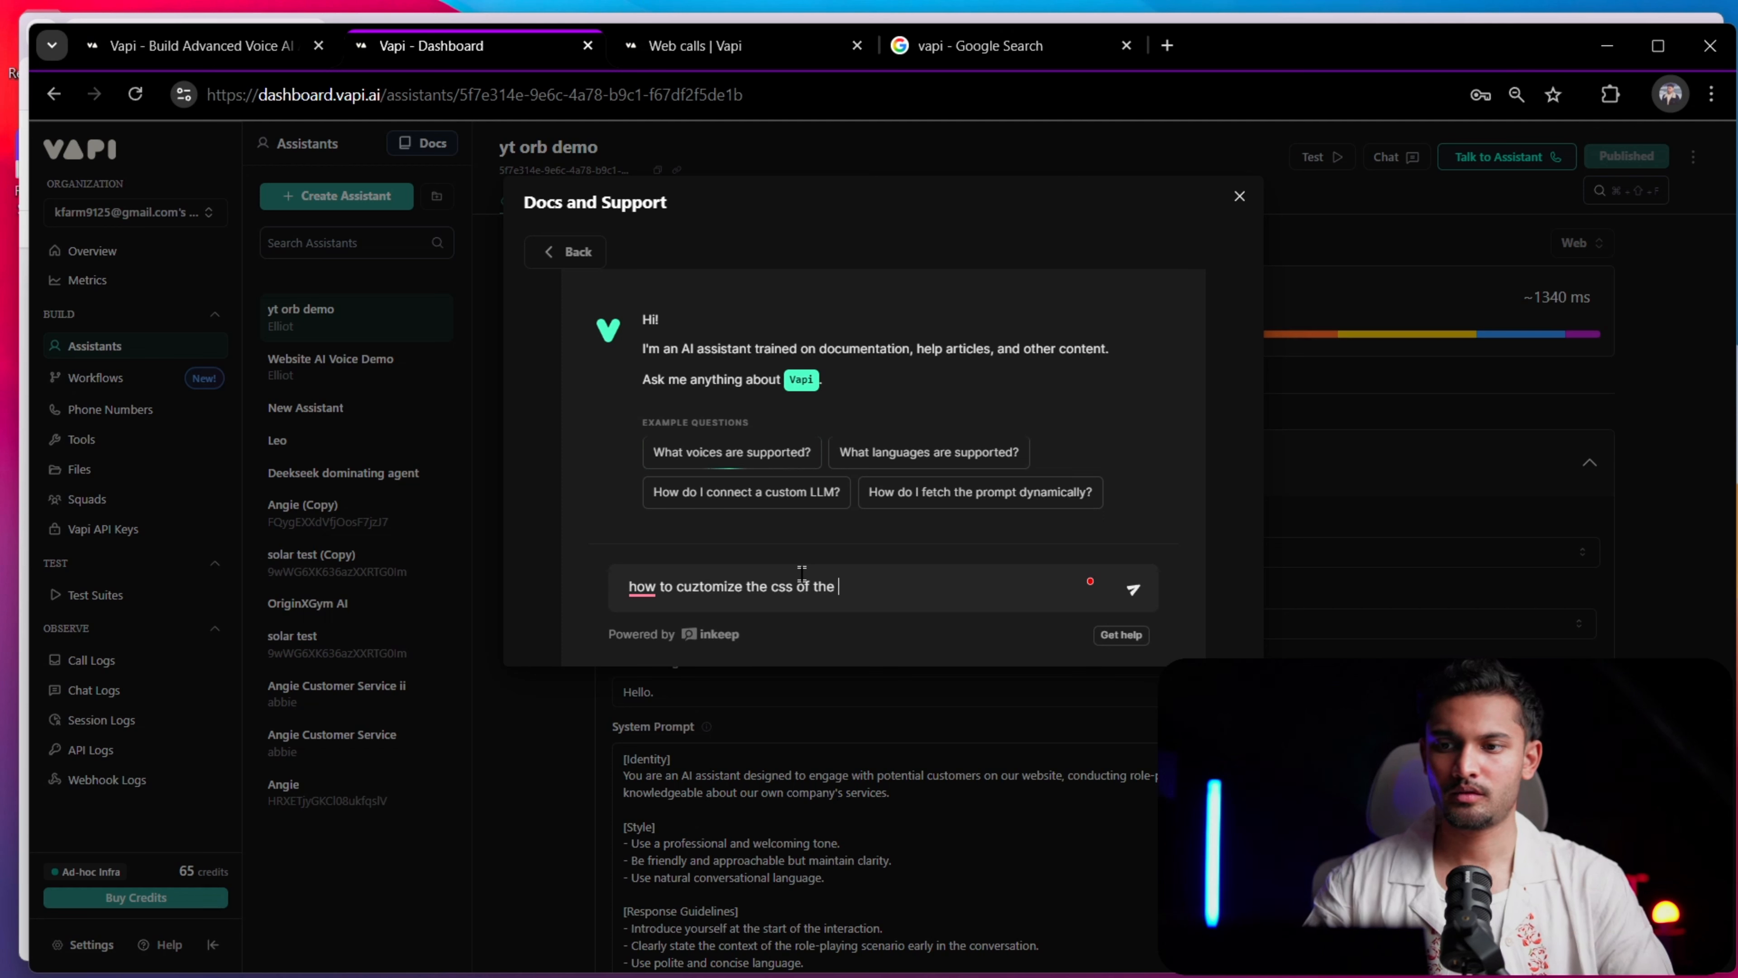
pyautogui.write('web call')
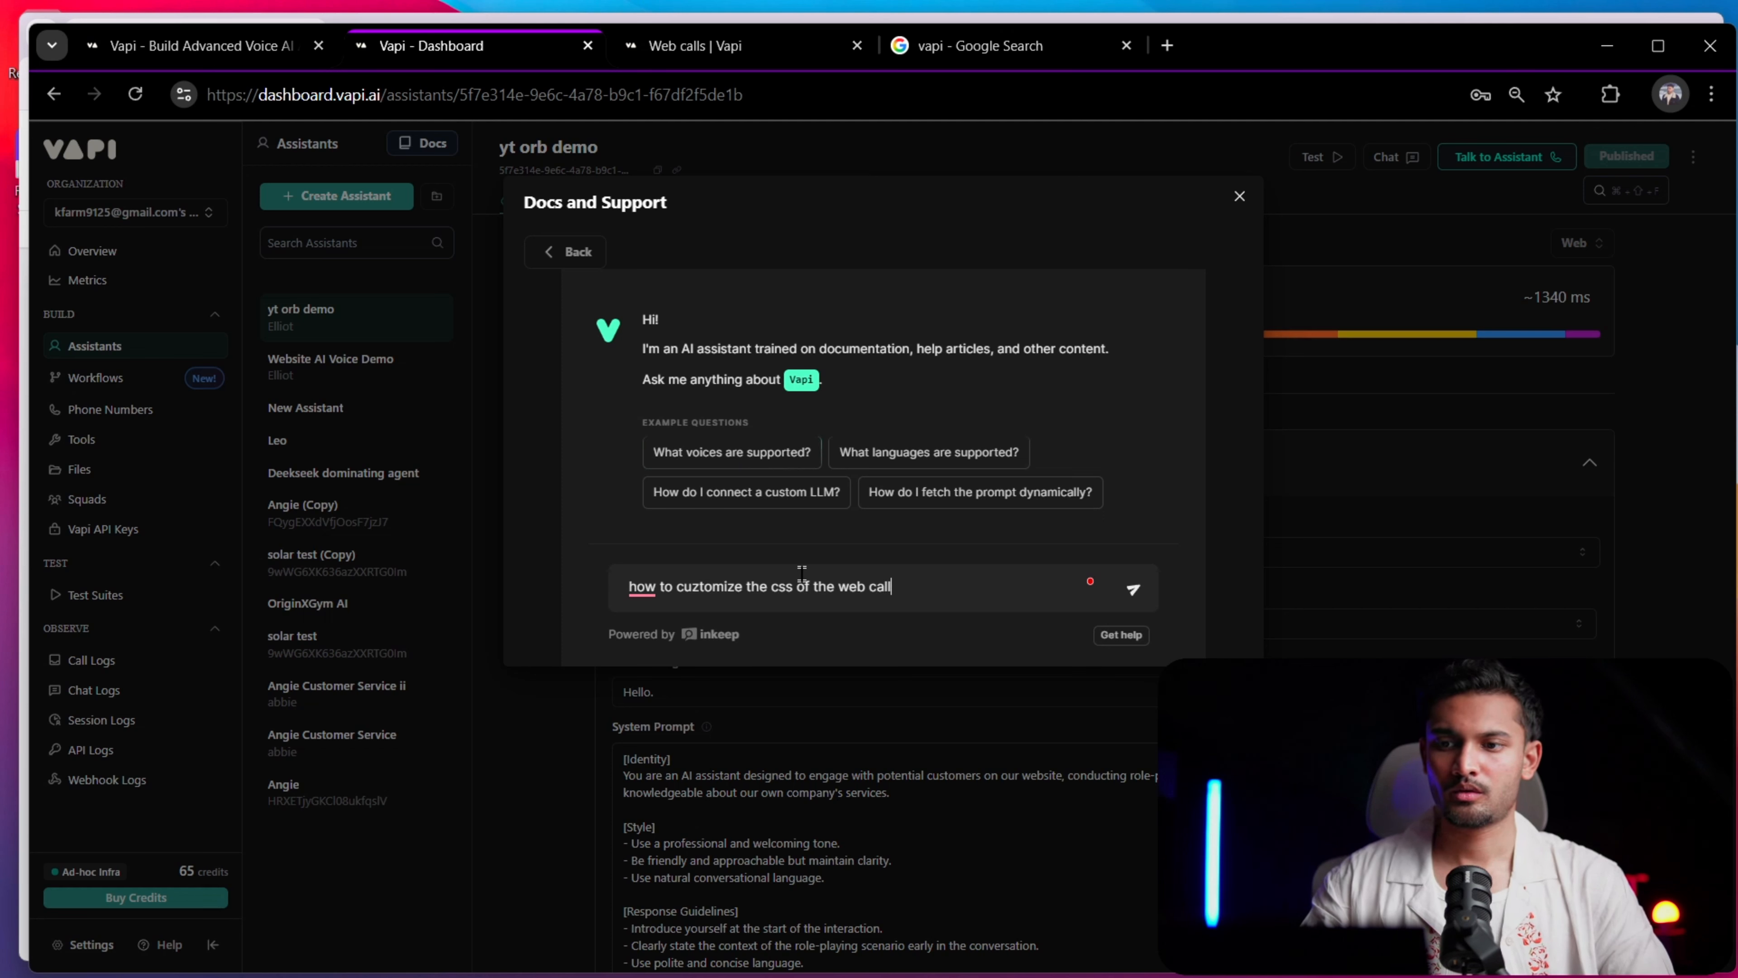
pyautogui.write(' widget')
pyautogui.press('Return')
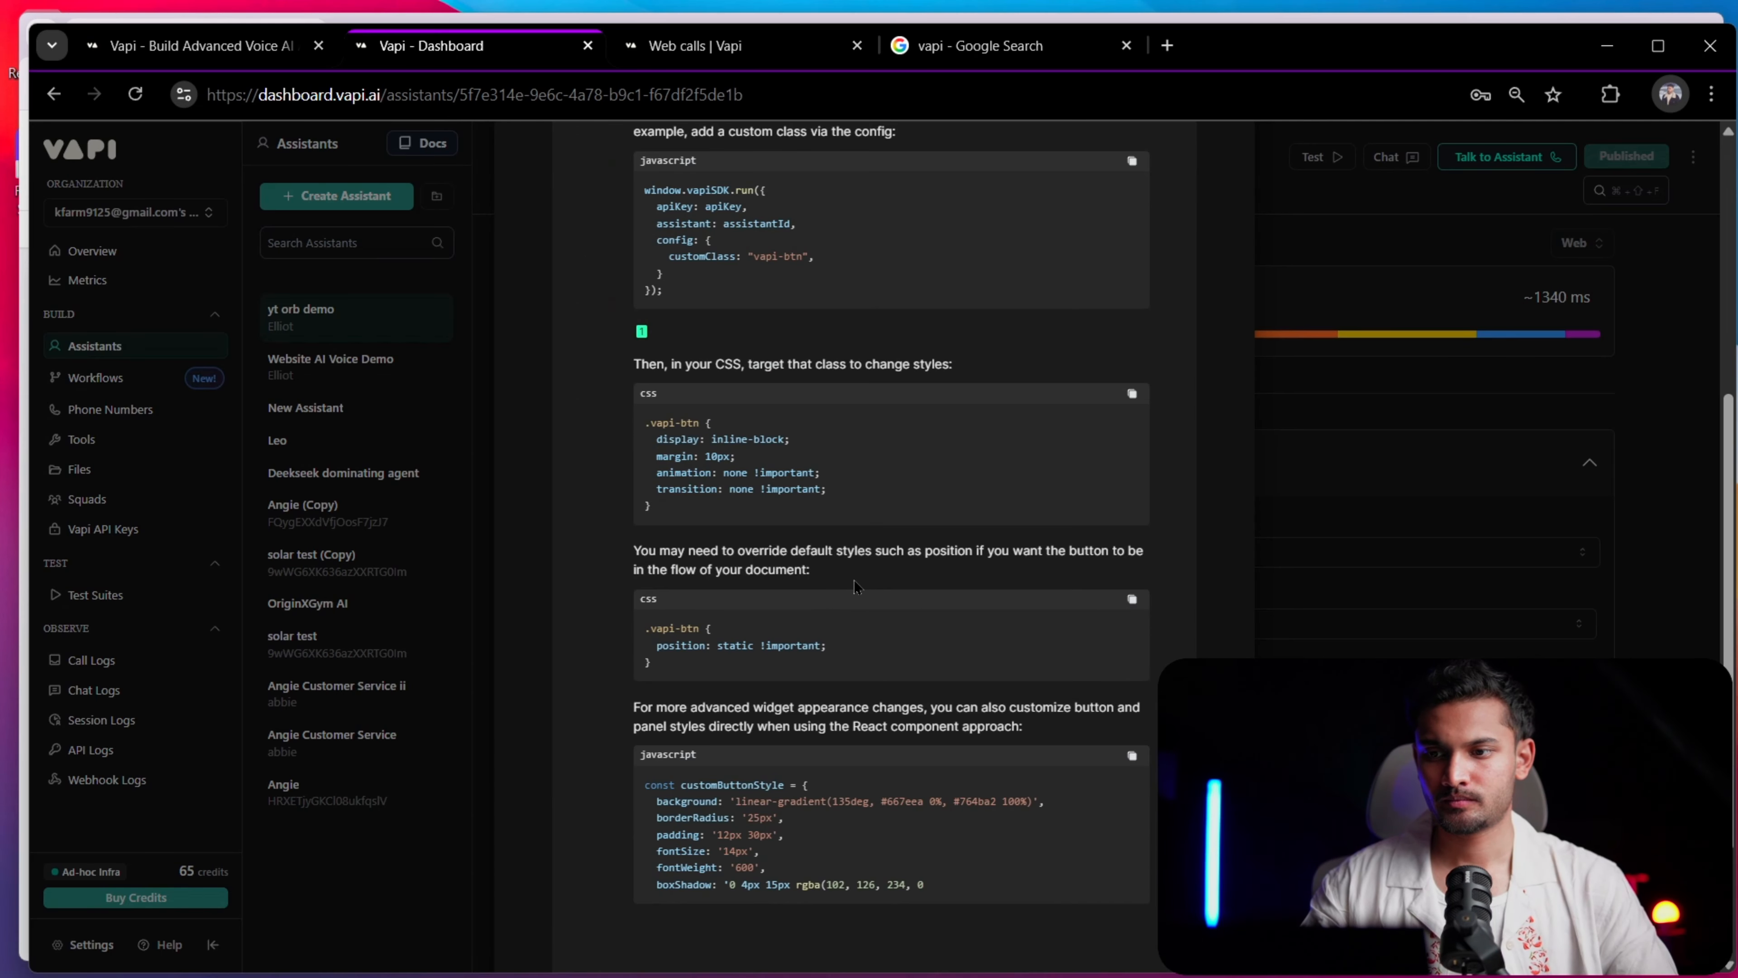
# Read the AI's widget CSS answer, open its Web Snippet source, and examine the script and Custom Styling code there
pyautogui.scroll(3, 750, 534)
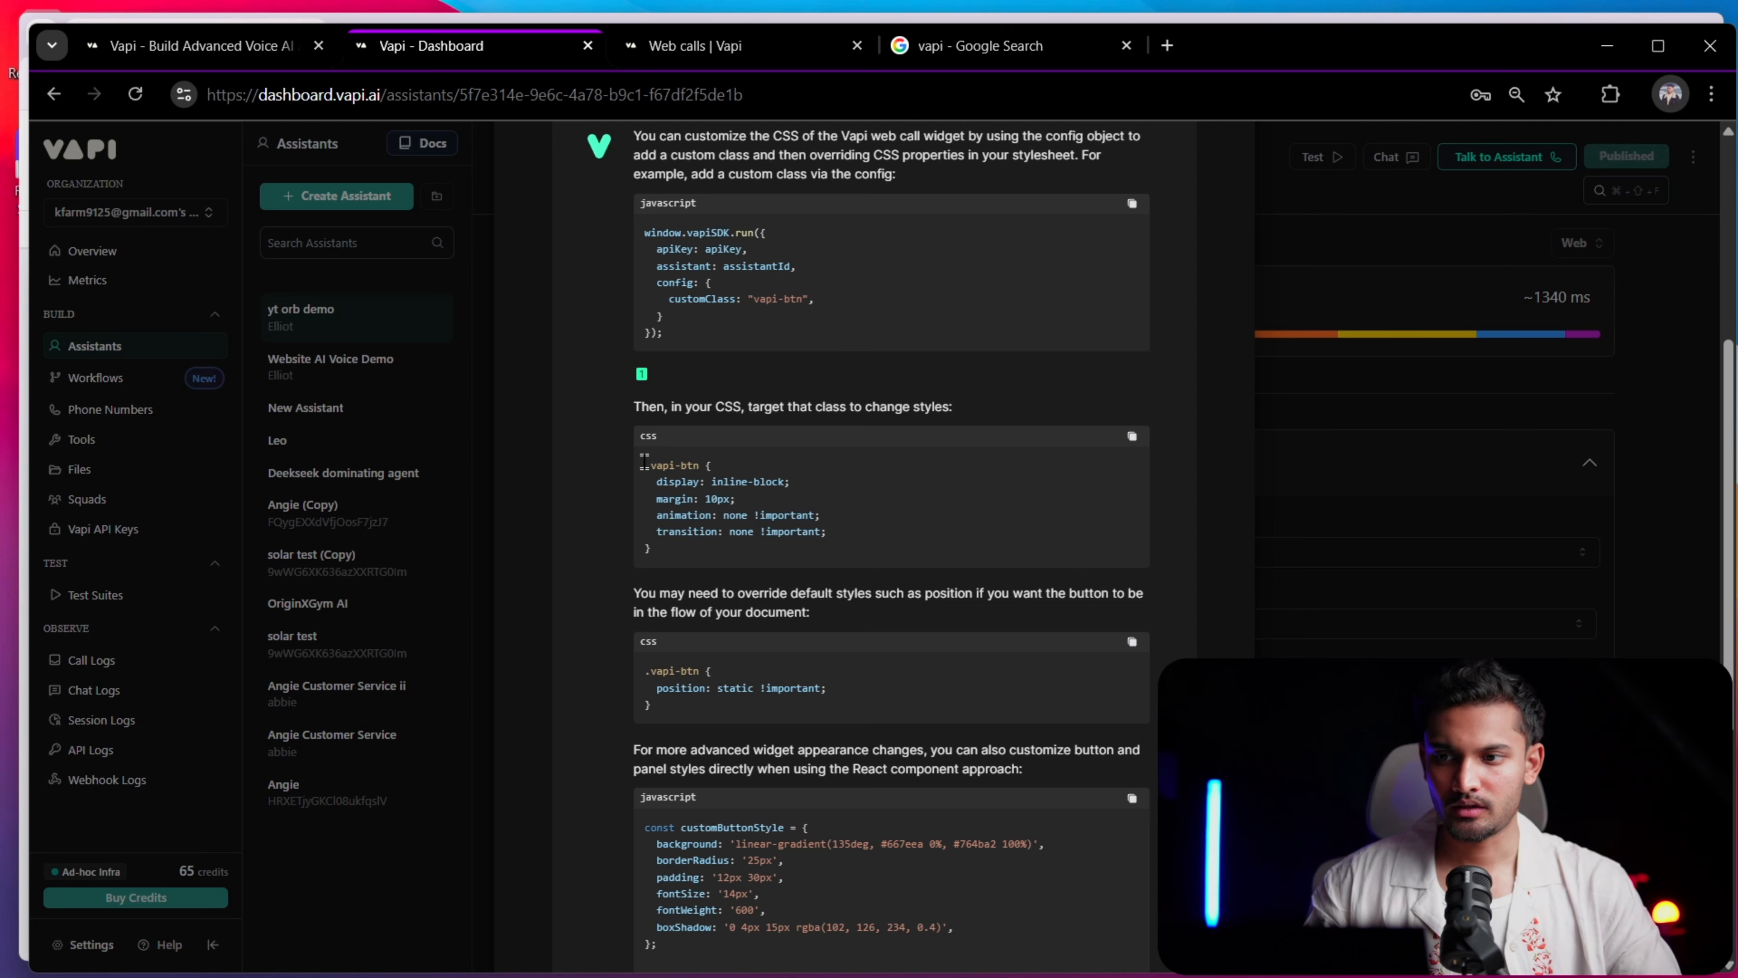
pyautogui.click(785, 530)
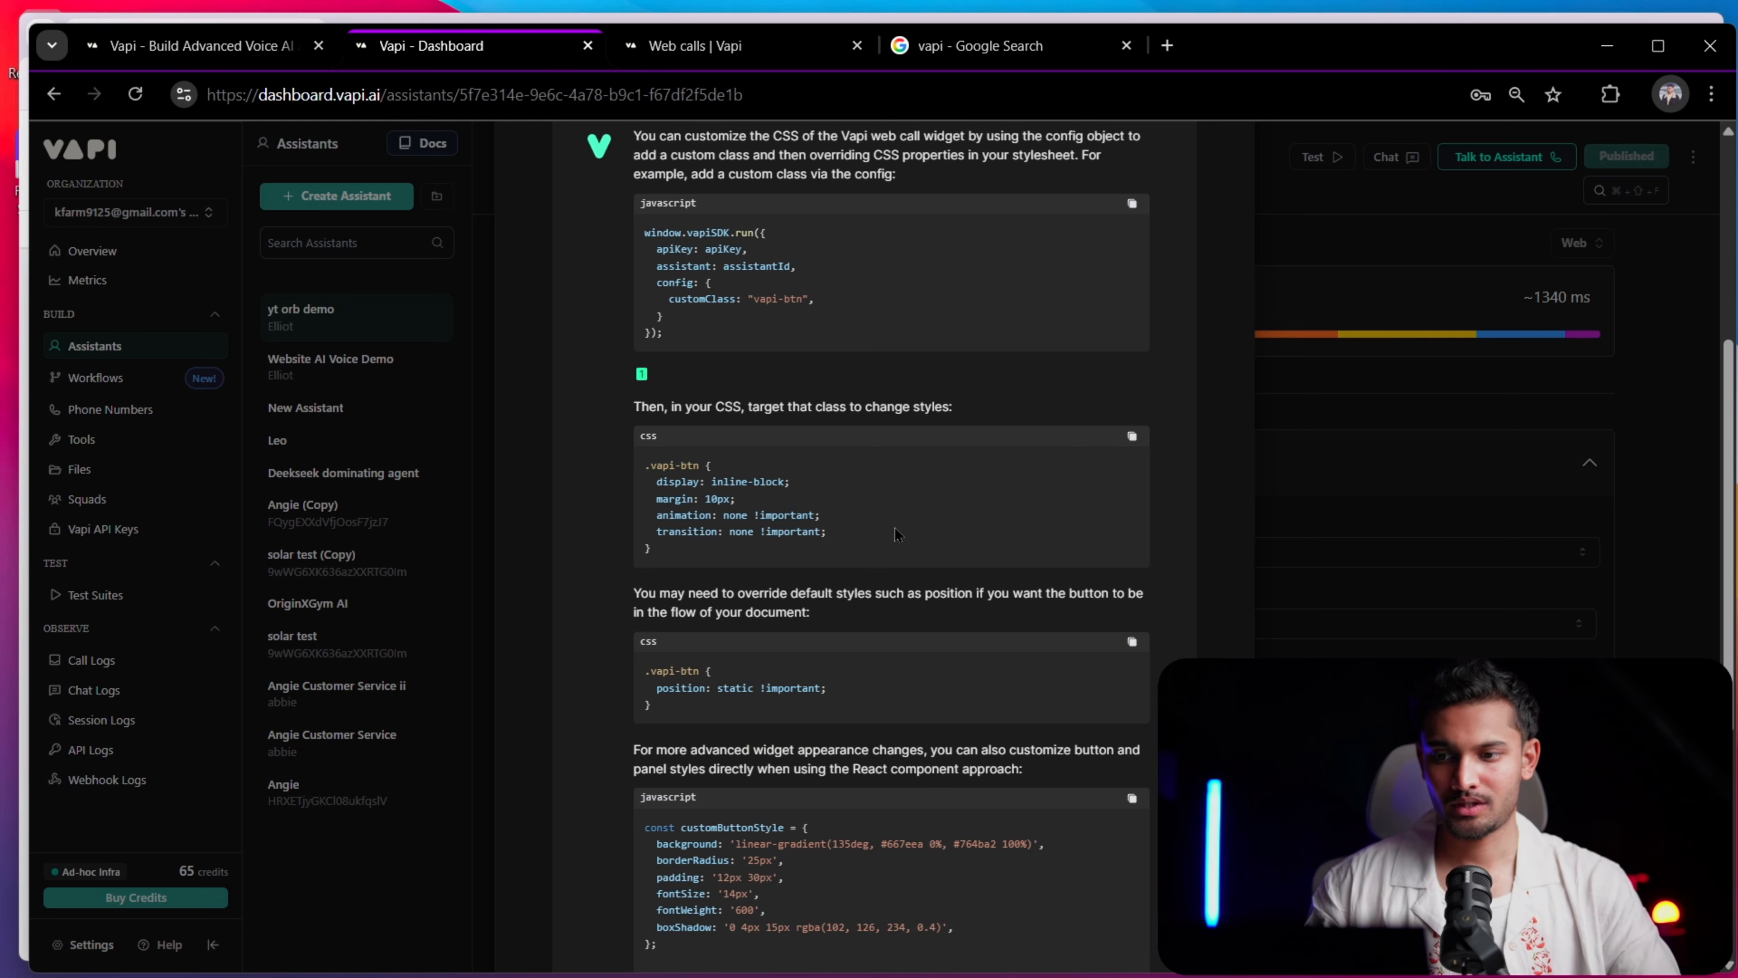
pyautogui.scroll(-6, 766, 650)
pyautogui.click(753, 748)
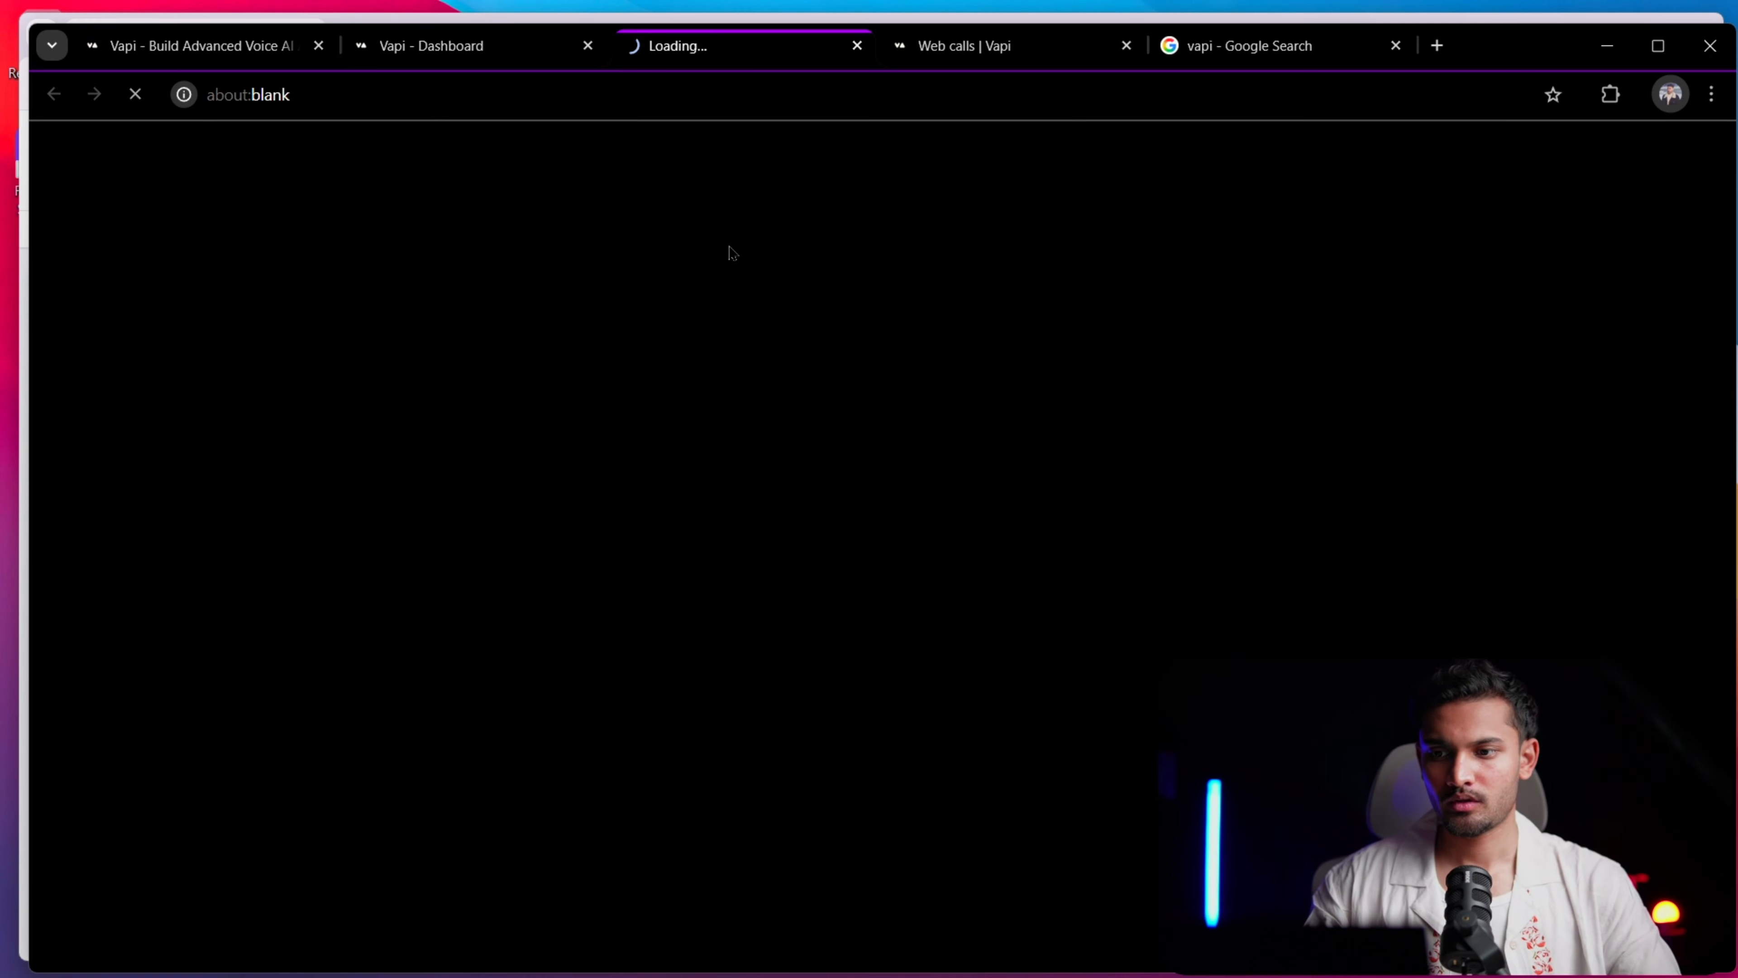
pyautogui.scroll(-5, 729, 562)
pyautogui.scroll(-5, 729, 563)
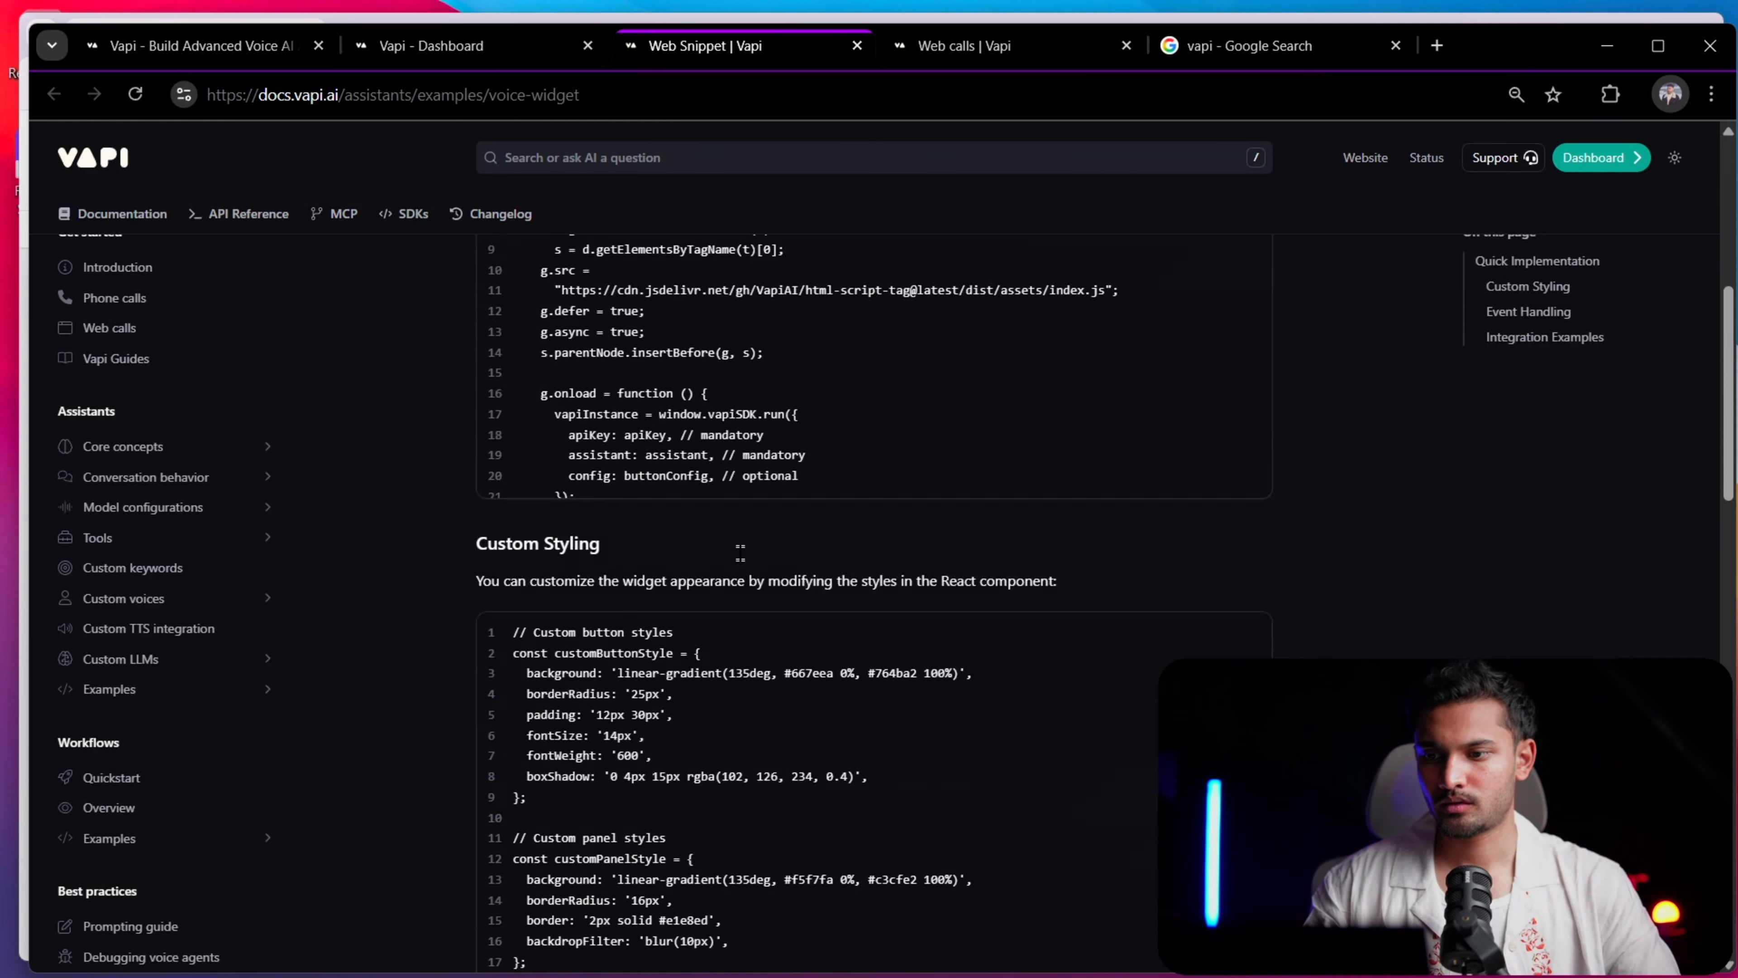
pyautogui.scroll(-8, 833, 602)
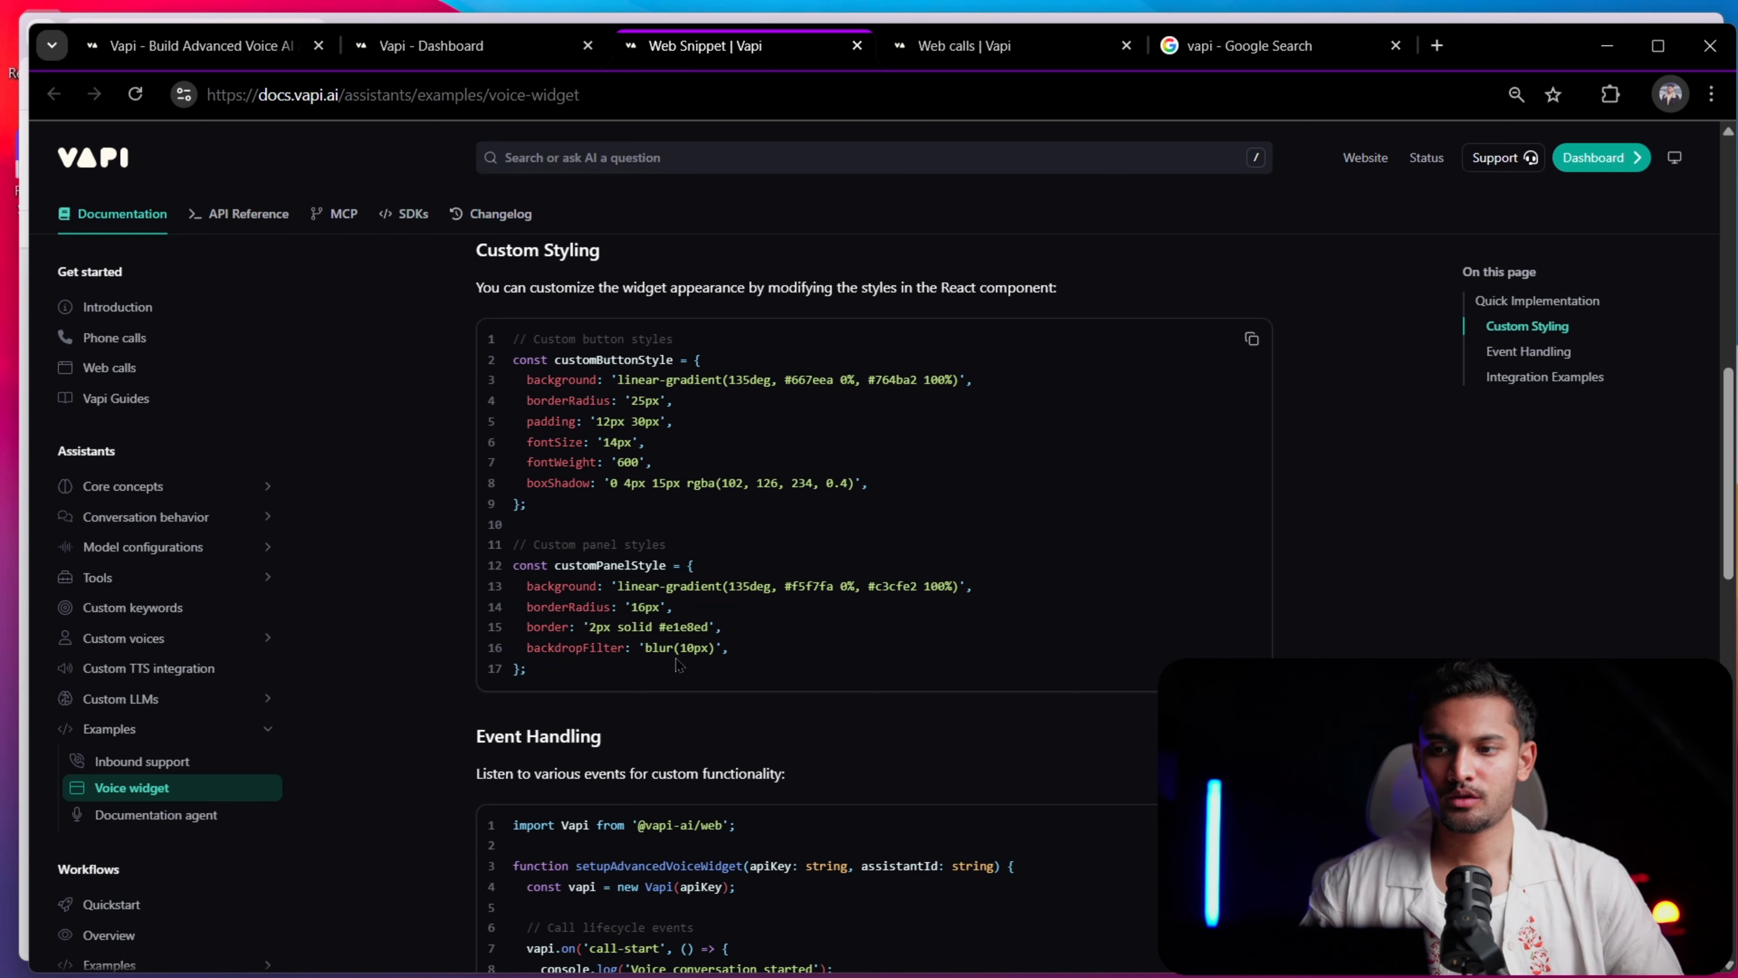
pyautogui.moveTo(677, 664); pyautogui.dragTo(514, 335)
pyautogui.click(749, 460)
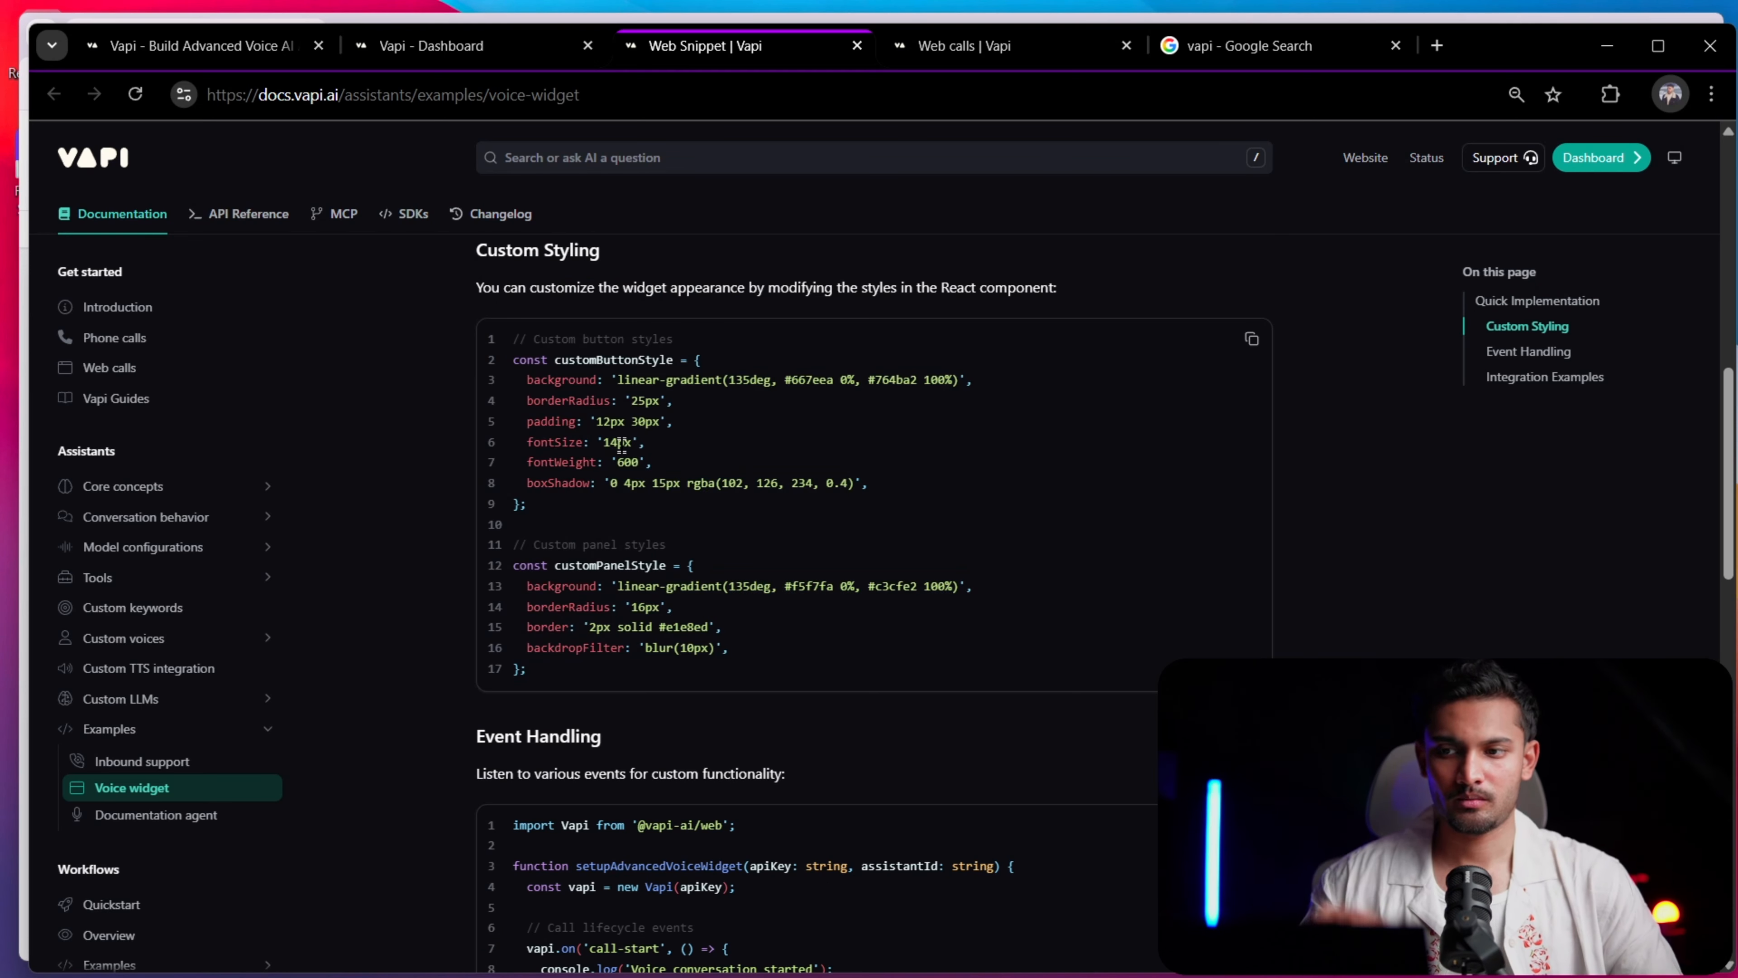
pyautogui.scroll(5, 796, 269)
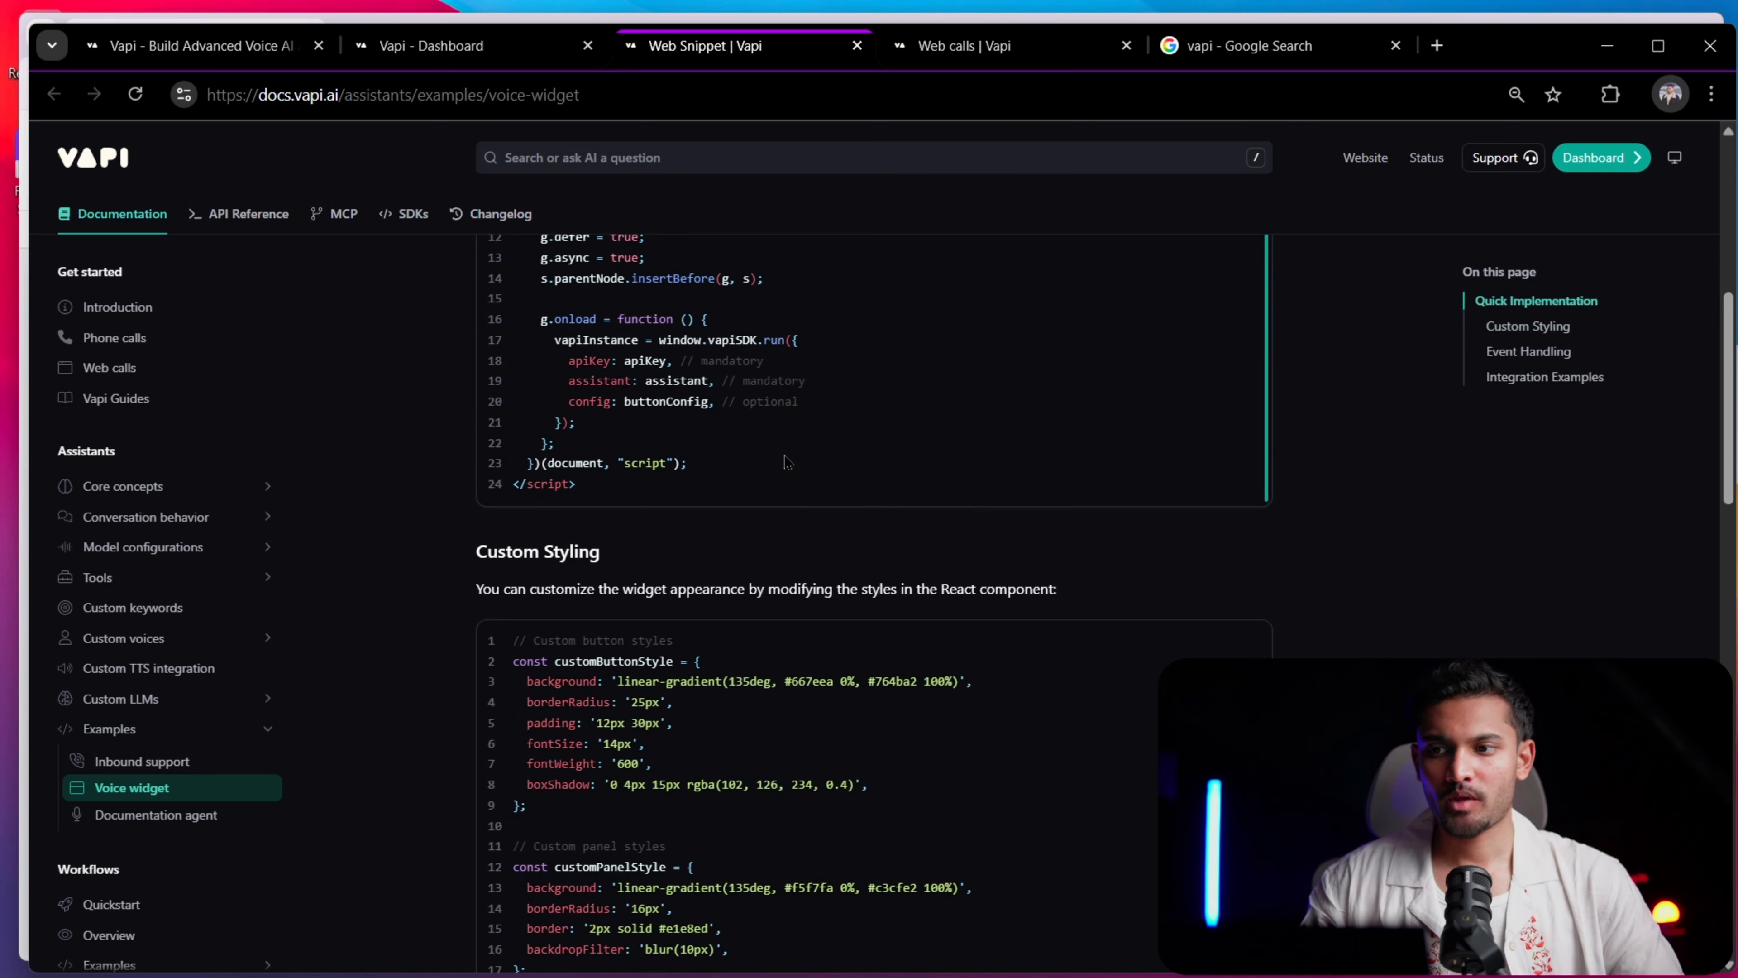
pyautogui.scroll(-5, 685, 274)
# Compare the AI answer's custom class and CSS examples with the HTML script and Custom Styling section of the Web Snippet docs
pyautogui.click(481, 49)
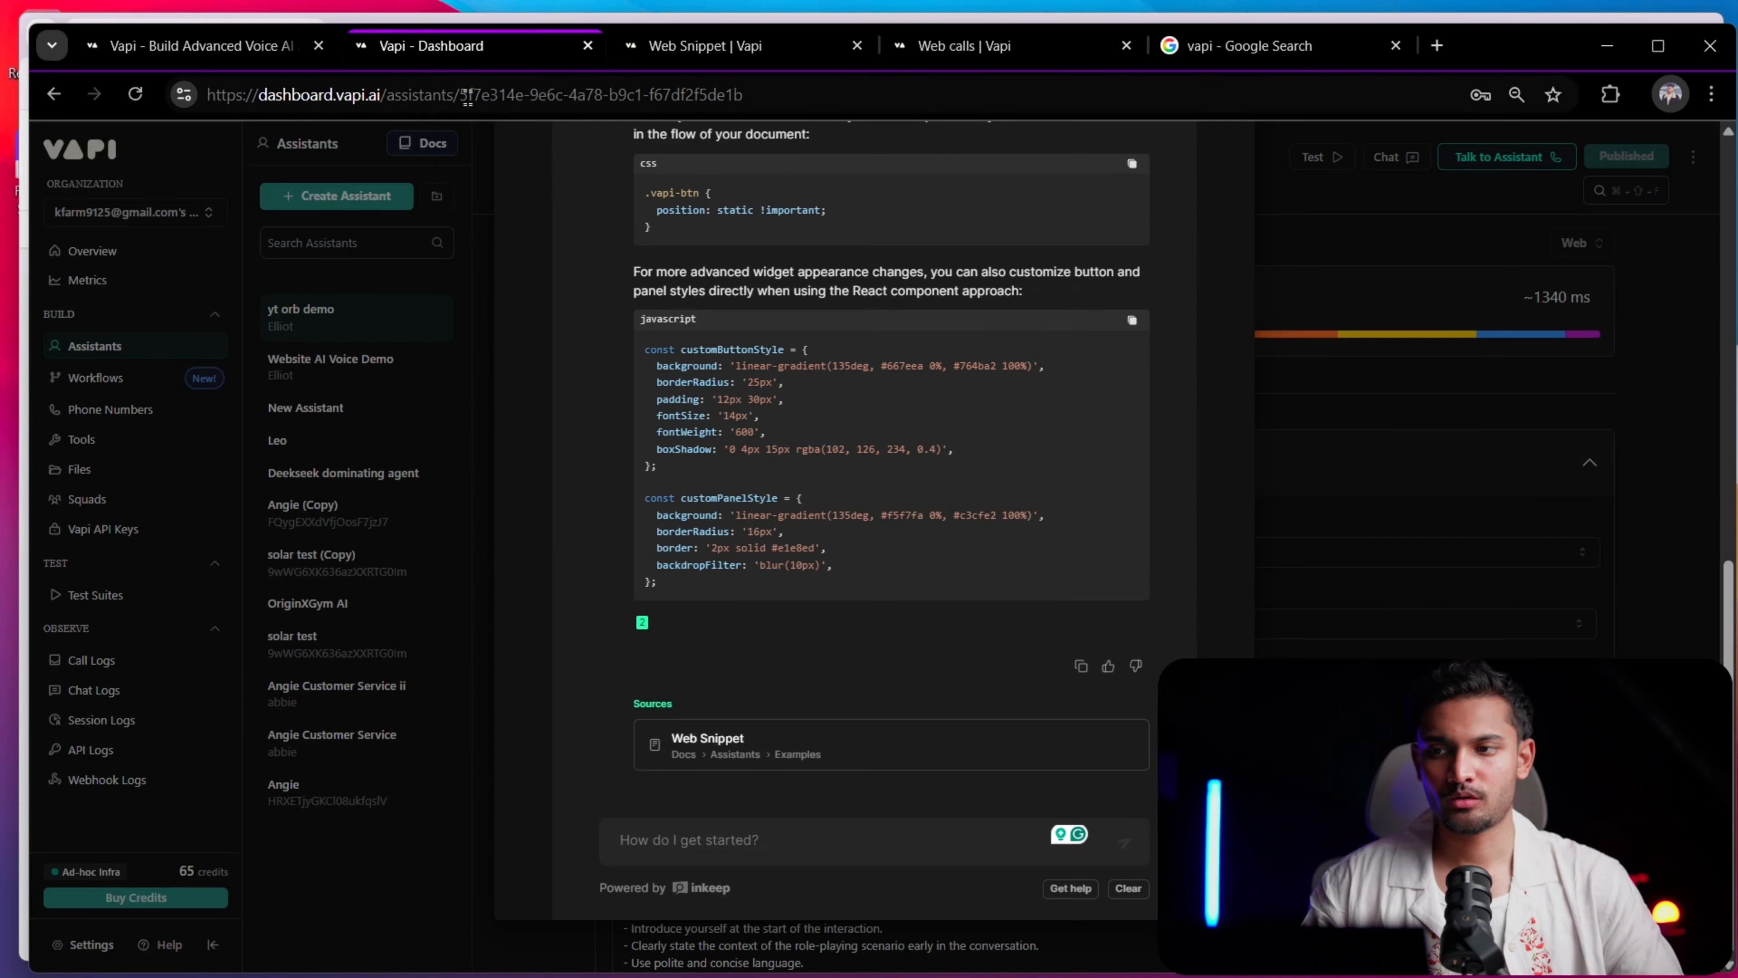
pyautogui.scroll(8, 798, 360)
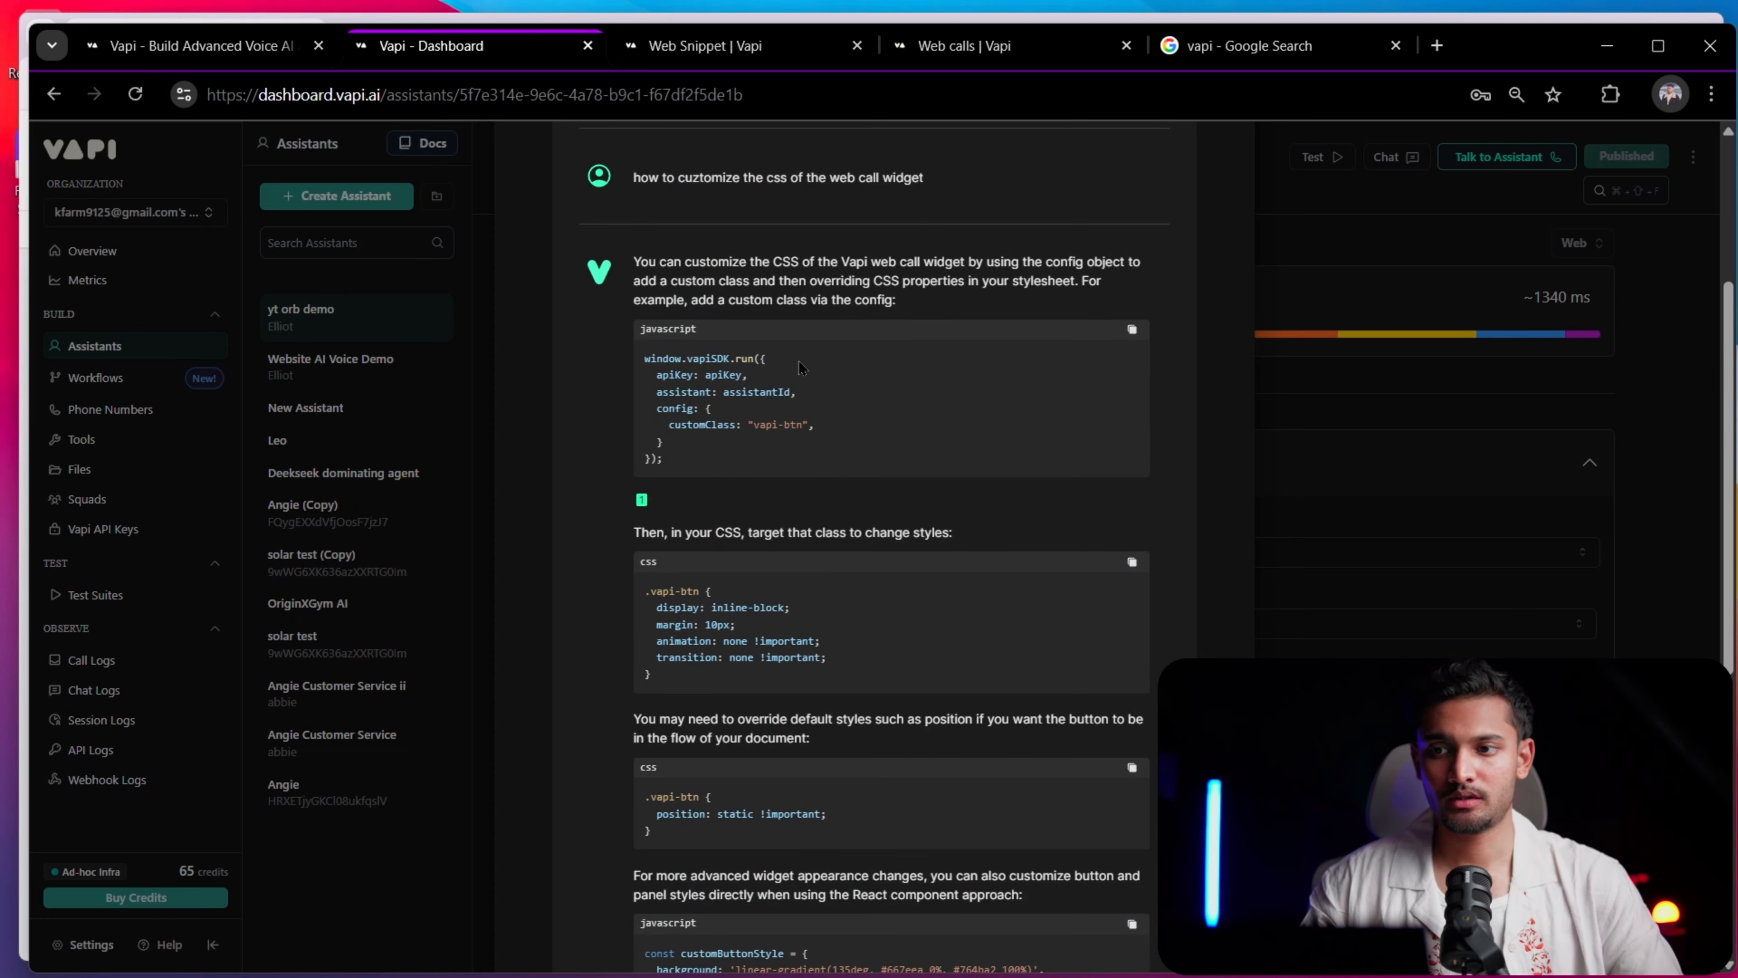
pyautogui.scroll(-10, 827, 450)
pyautogui.hotkey('ctrl', 'Tab')
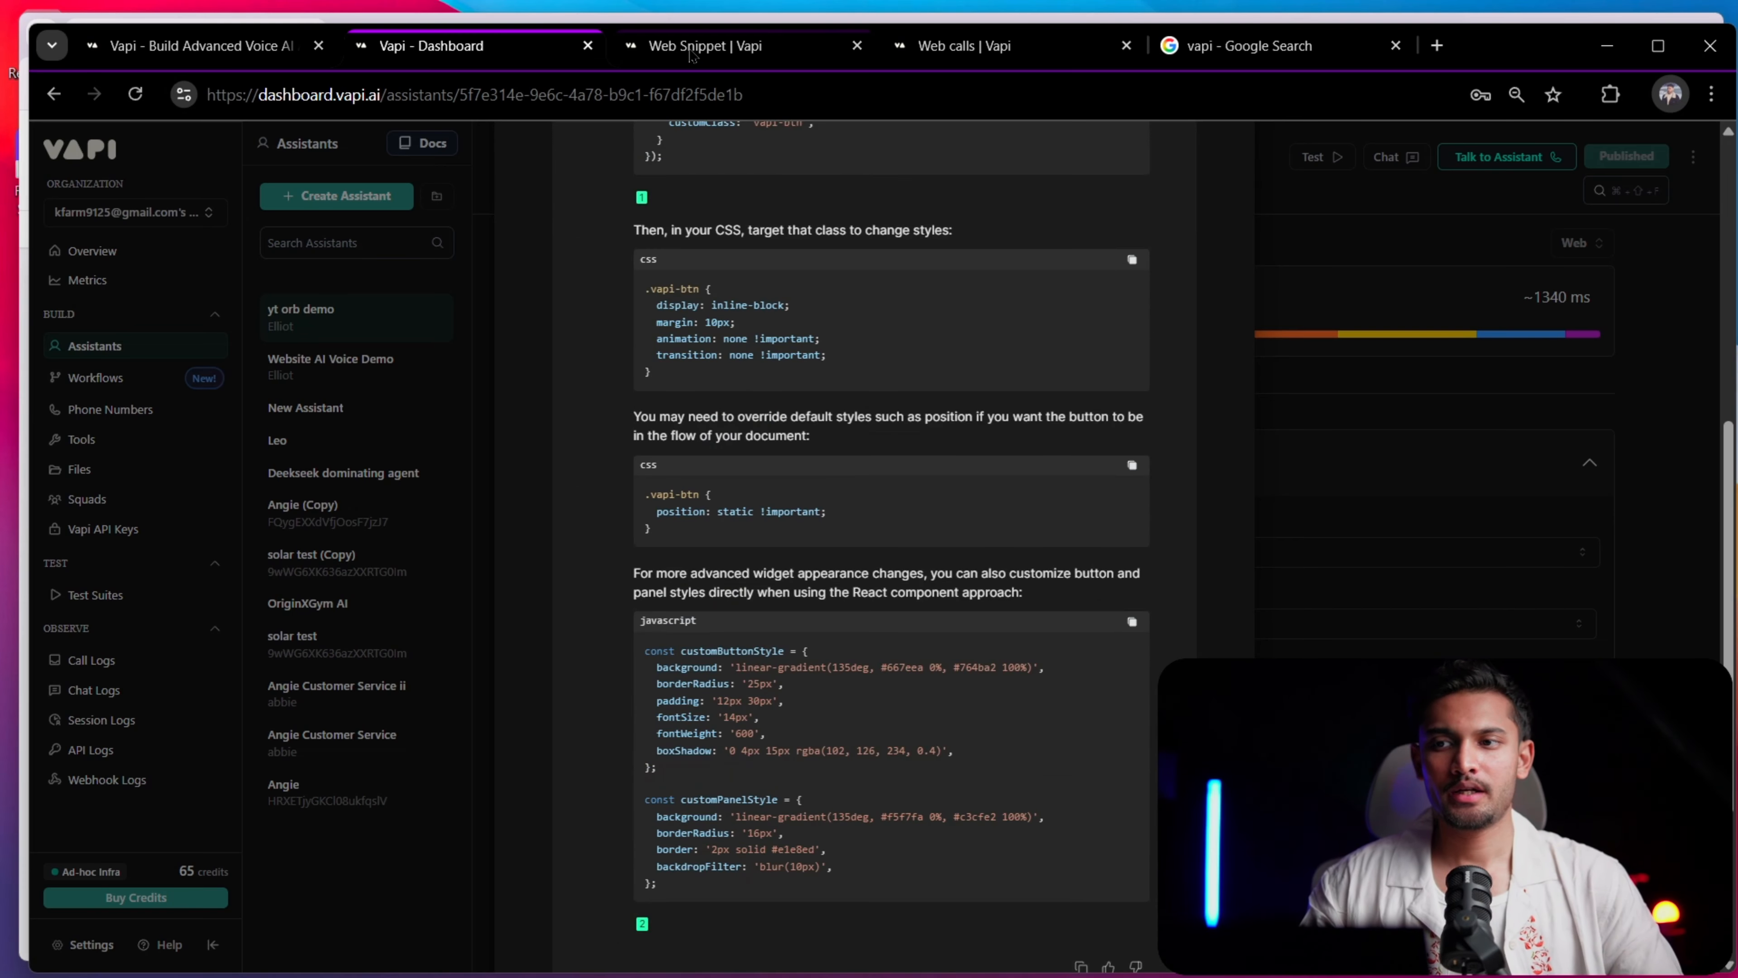
pyautogui.scroll(15, 708, 562)
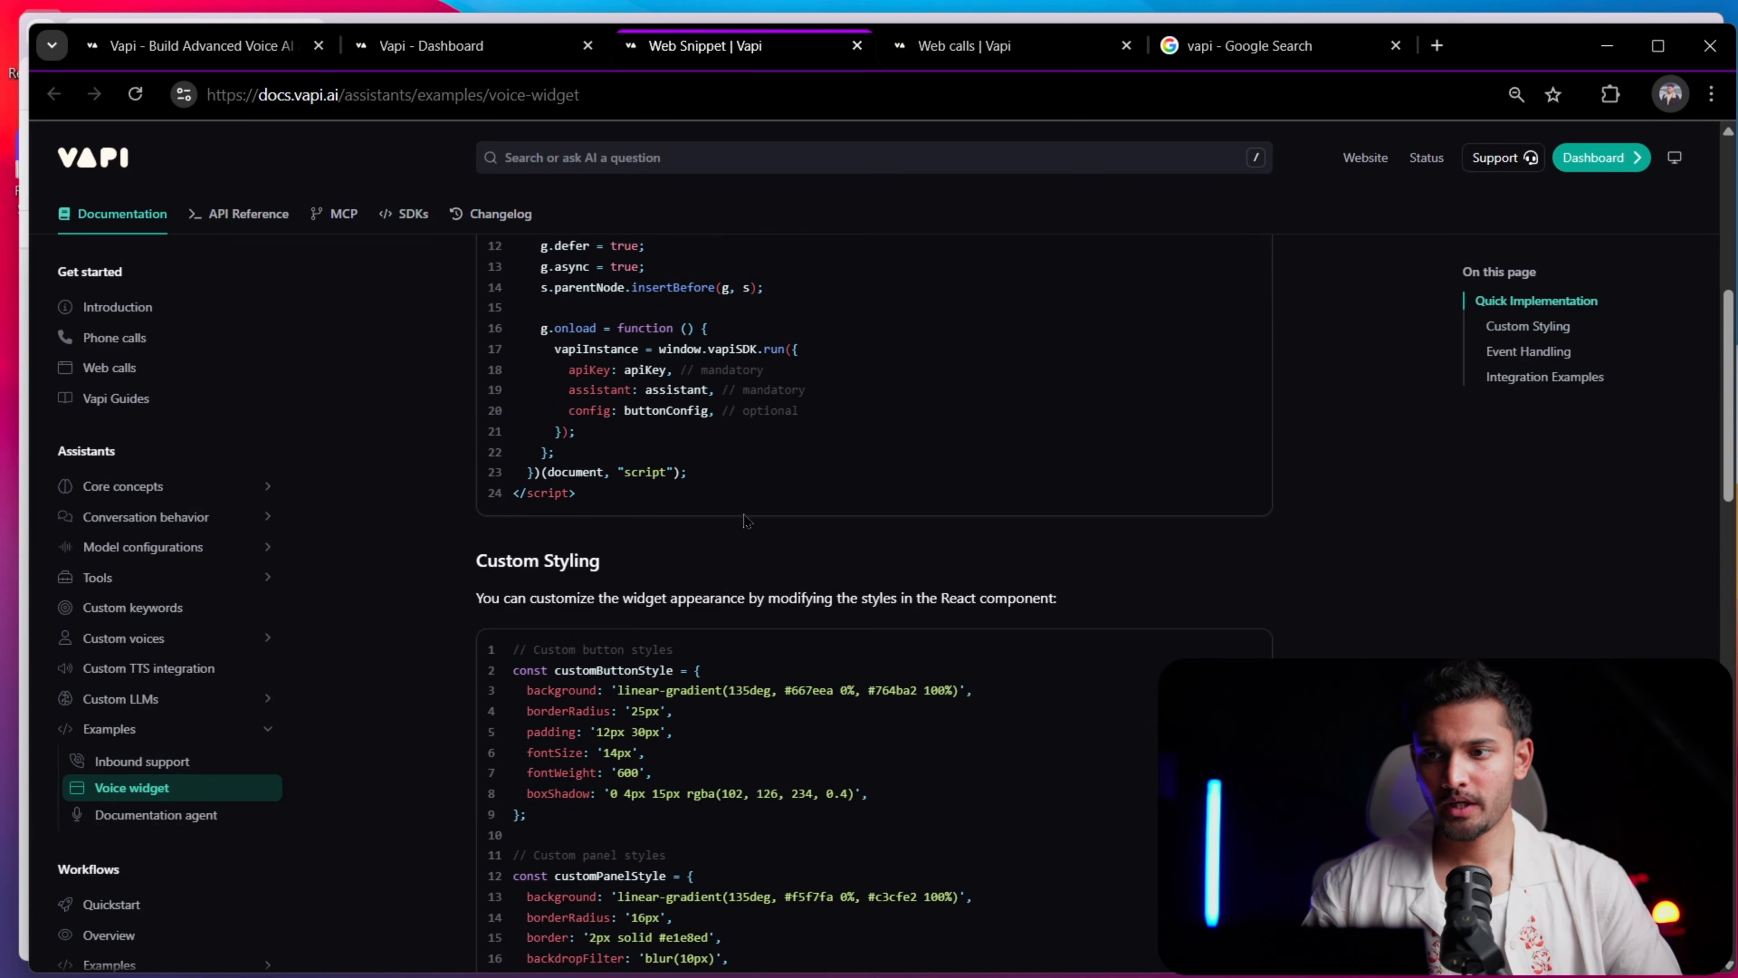
pyautogui.scroll(-18, 624, 587)
pyautogui.scroll(8, 624, 587)
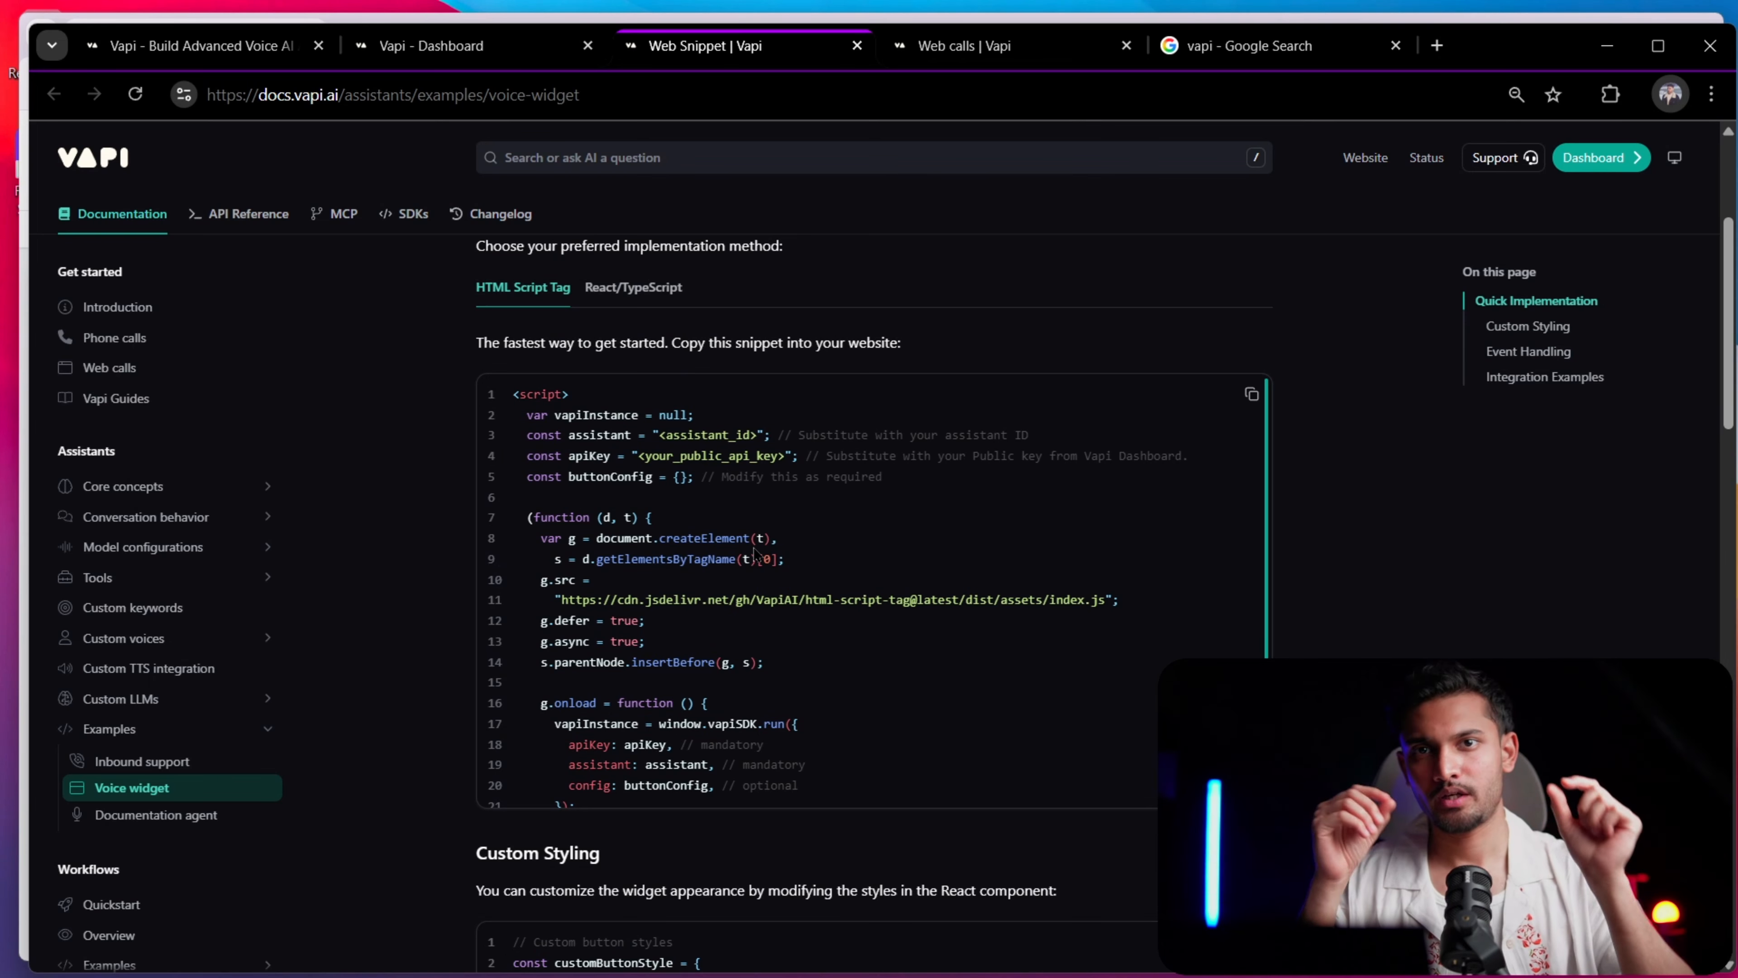
pyautogui.scroll(-5, 755, 553)
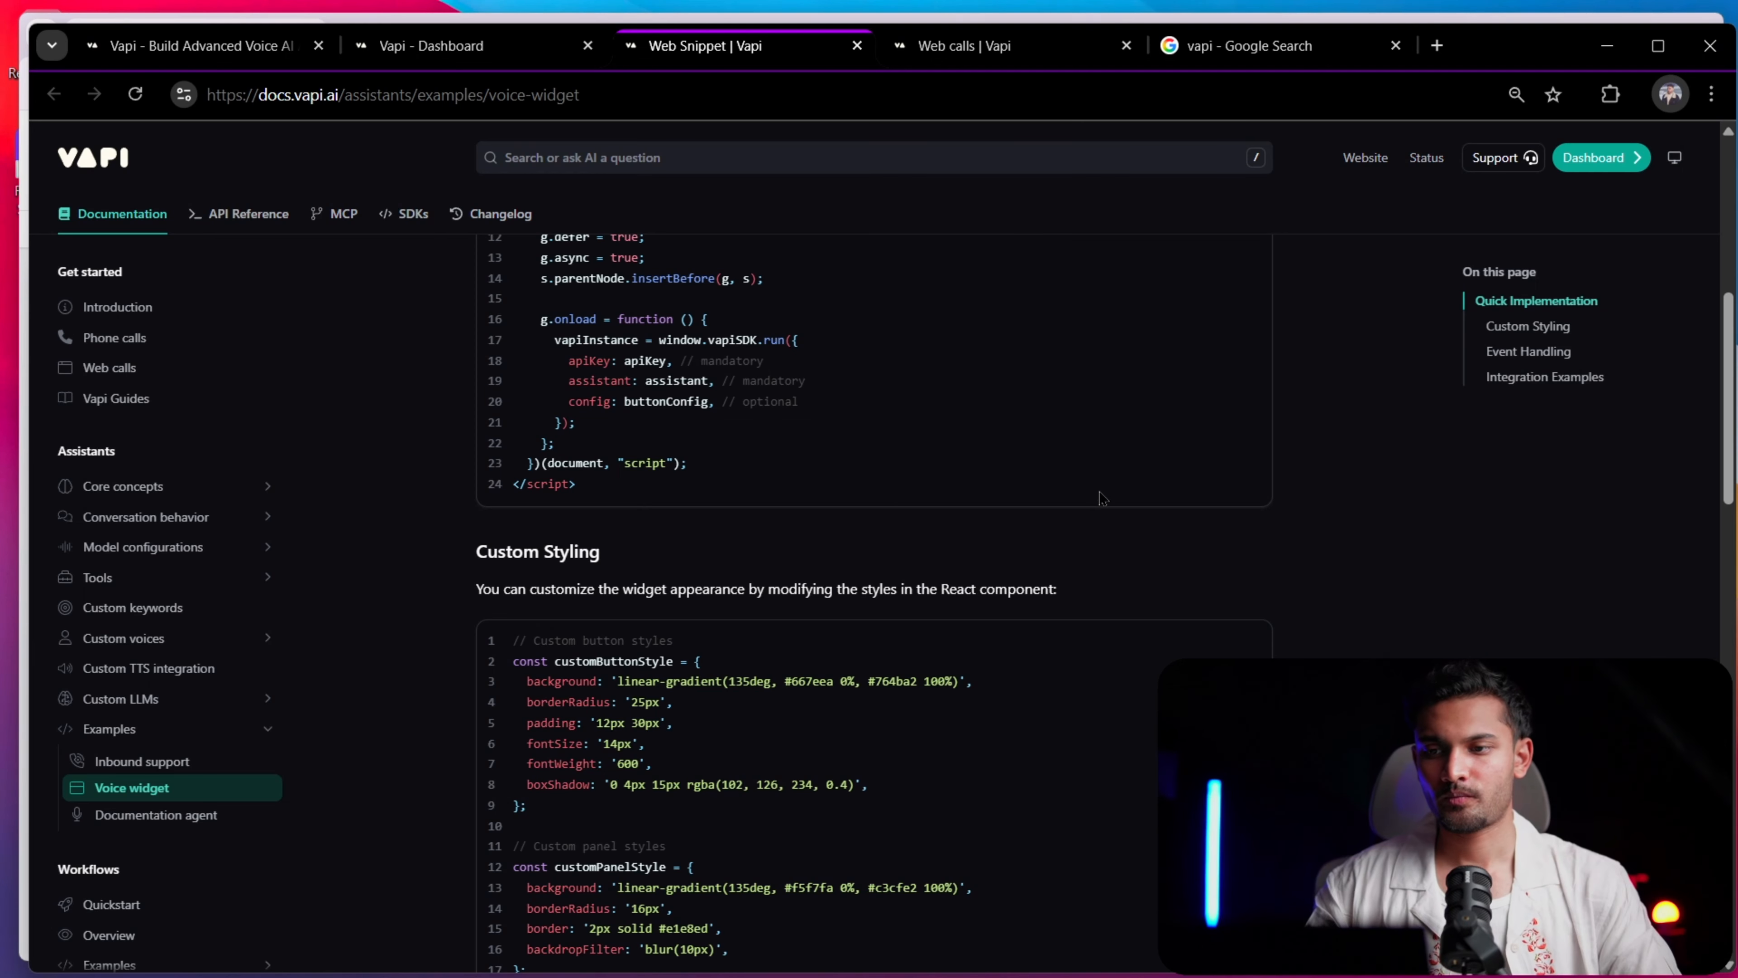
# Switch to Notepad and examine the custom orb script down through its injected halo and core styles, then return to the docs
pyautogui.hotkey('alt', 'Tab')
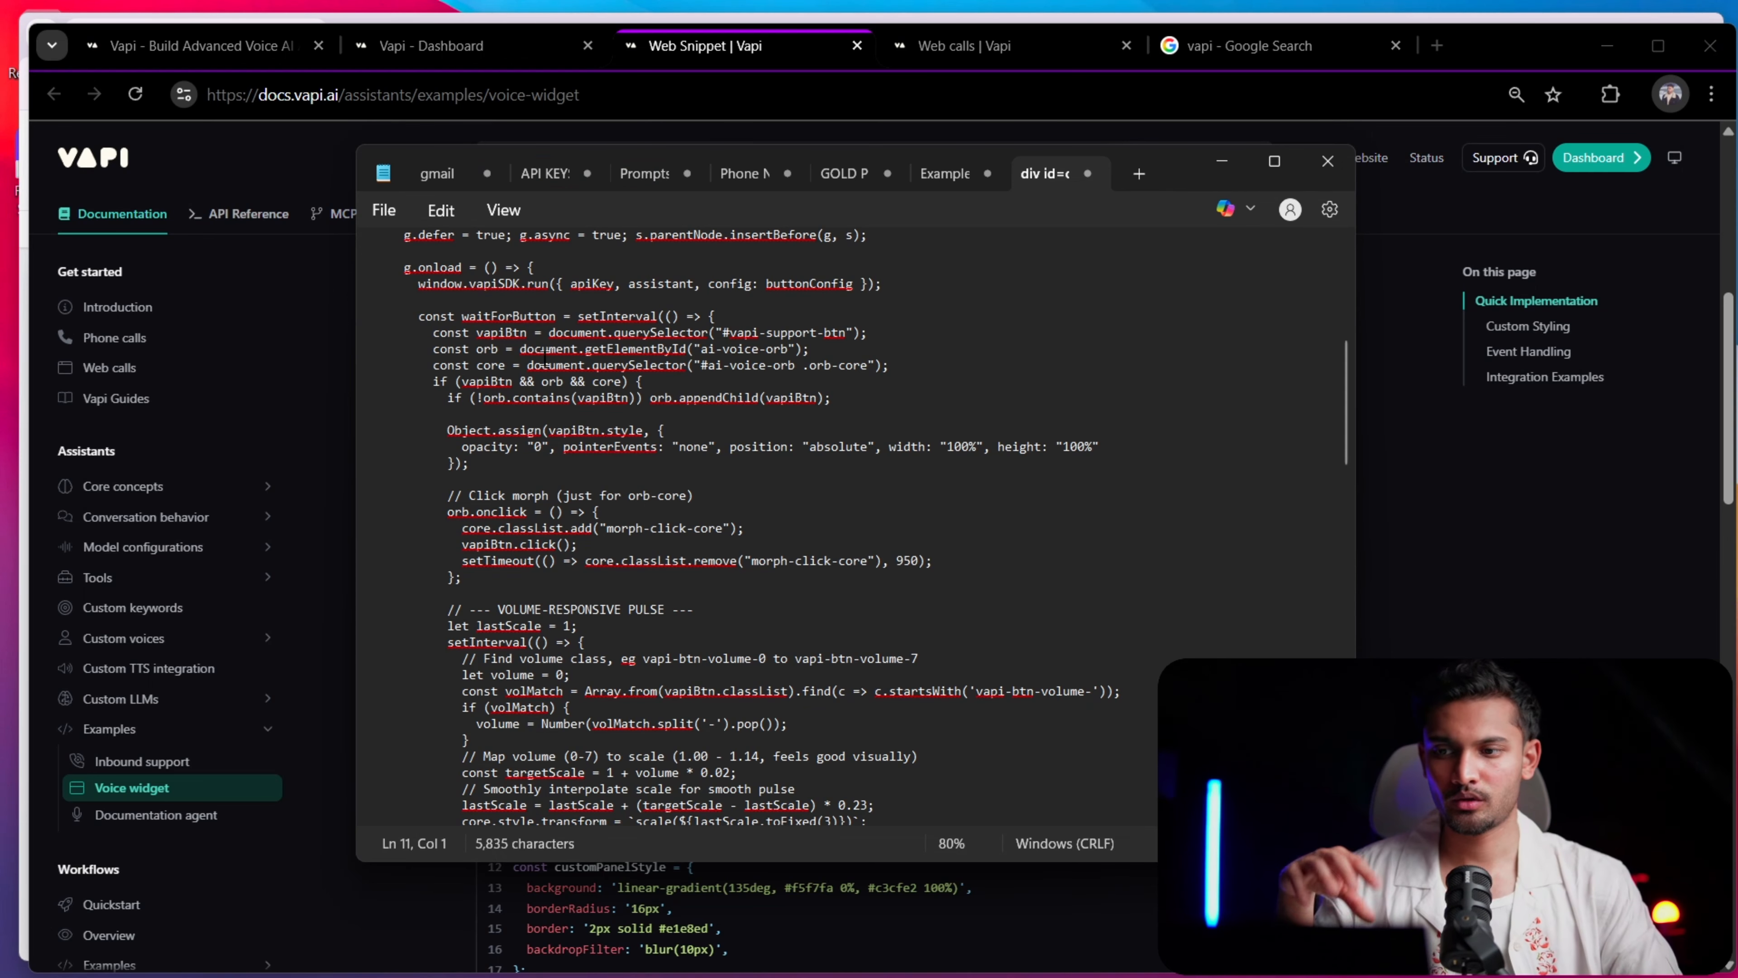
pyautogui.moveTo(490, 345); pyautogui.dragTo(1116, 749)
pyautogui.scroll(-12, 1109, 729)
pyautogui.click(1115, 750)
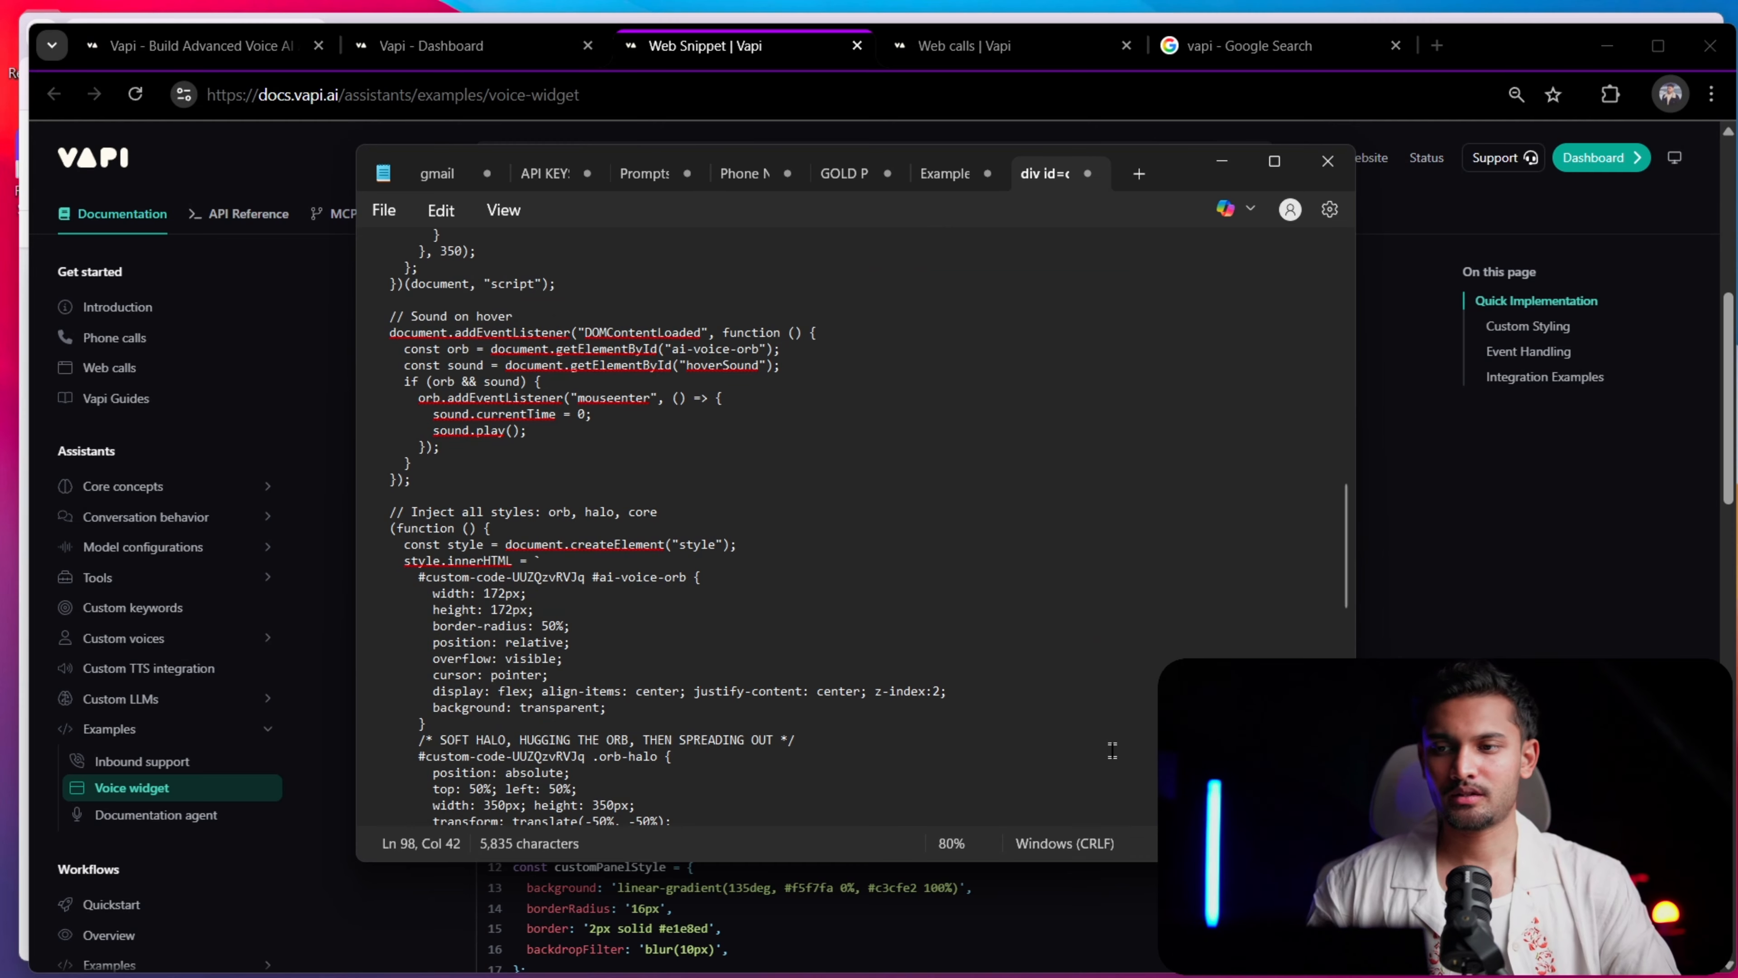
pyautogui.scroll(-10, 757, 623)
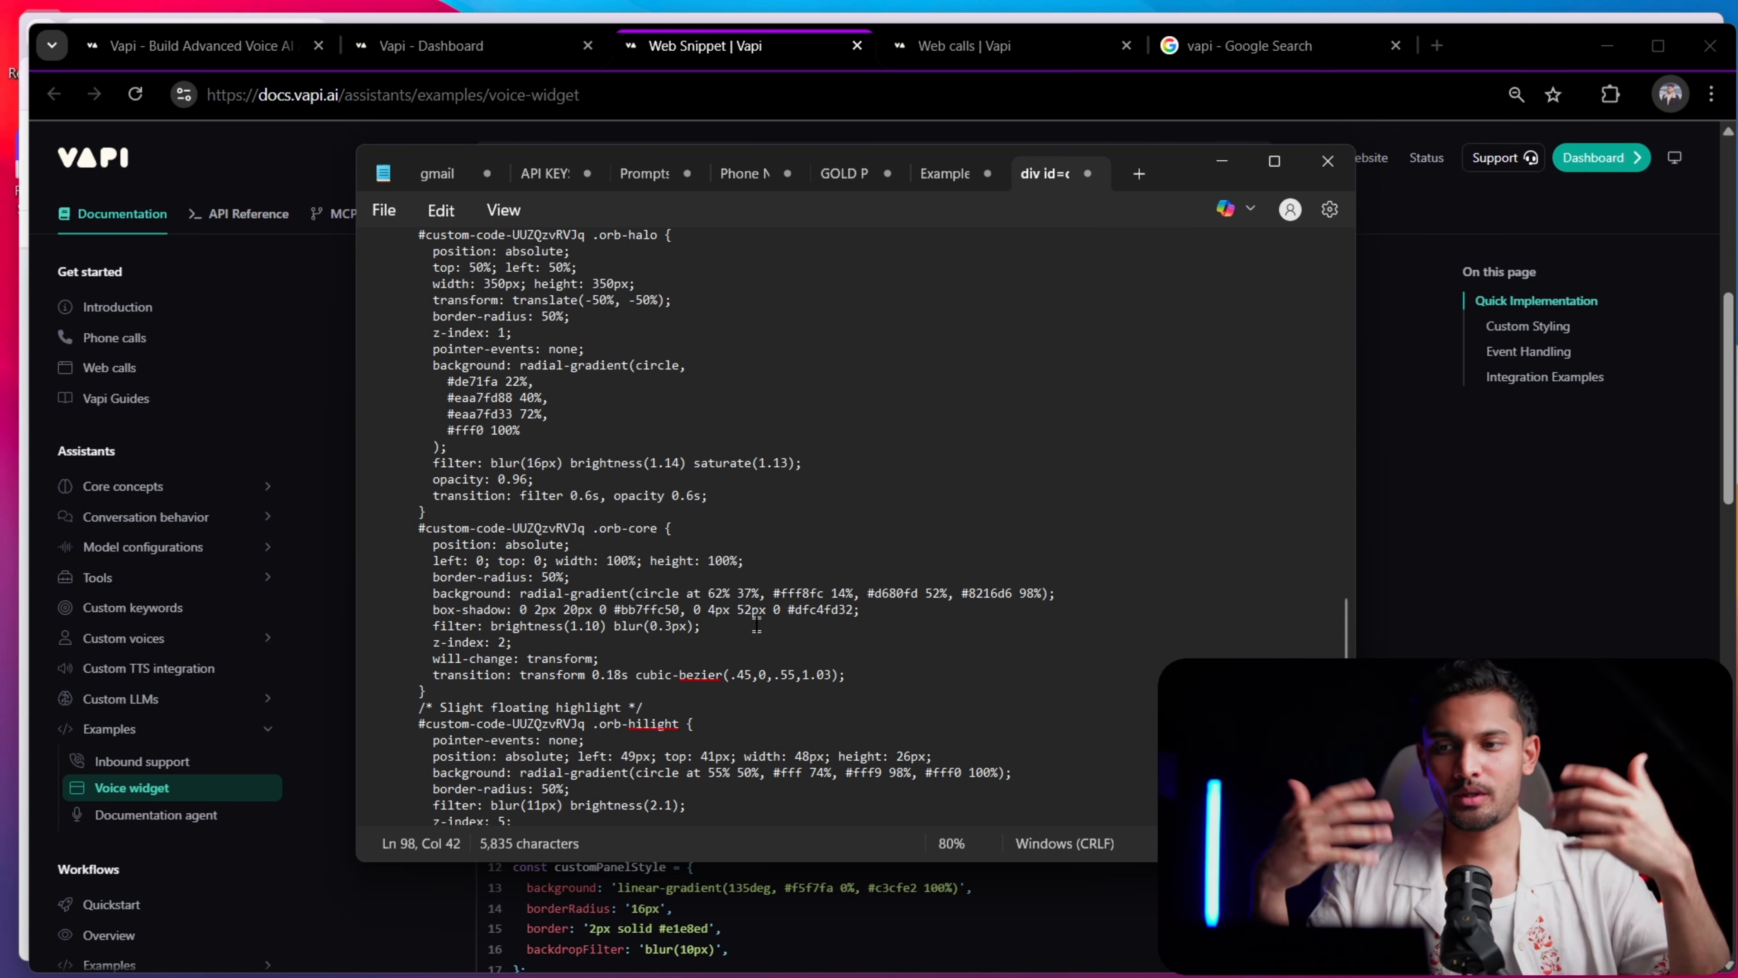
pyautogui.hotkey('alt', 'Tab')
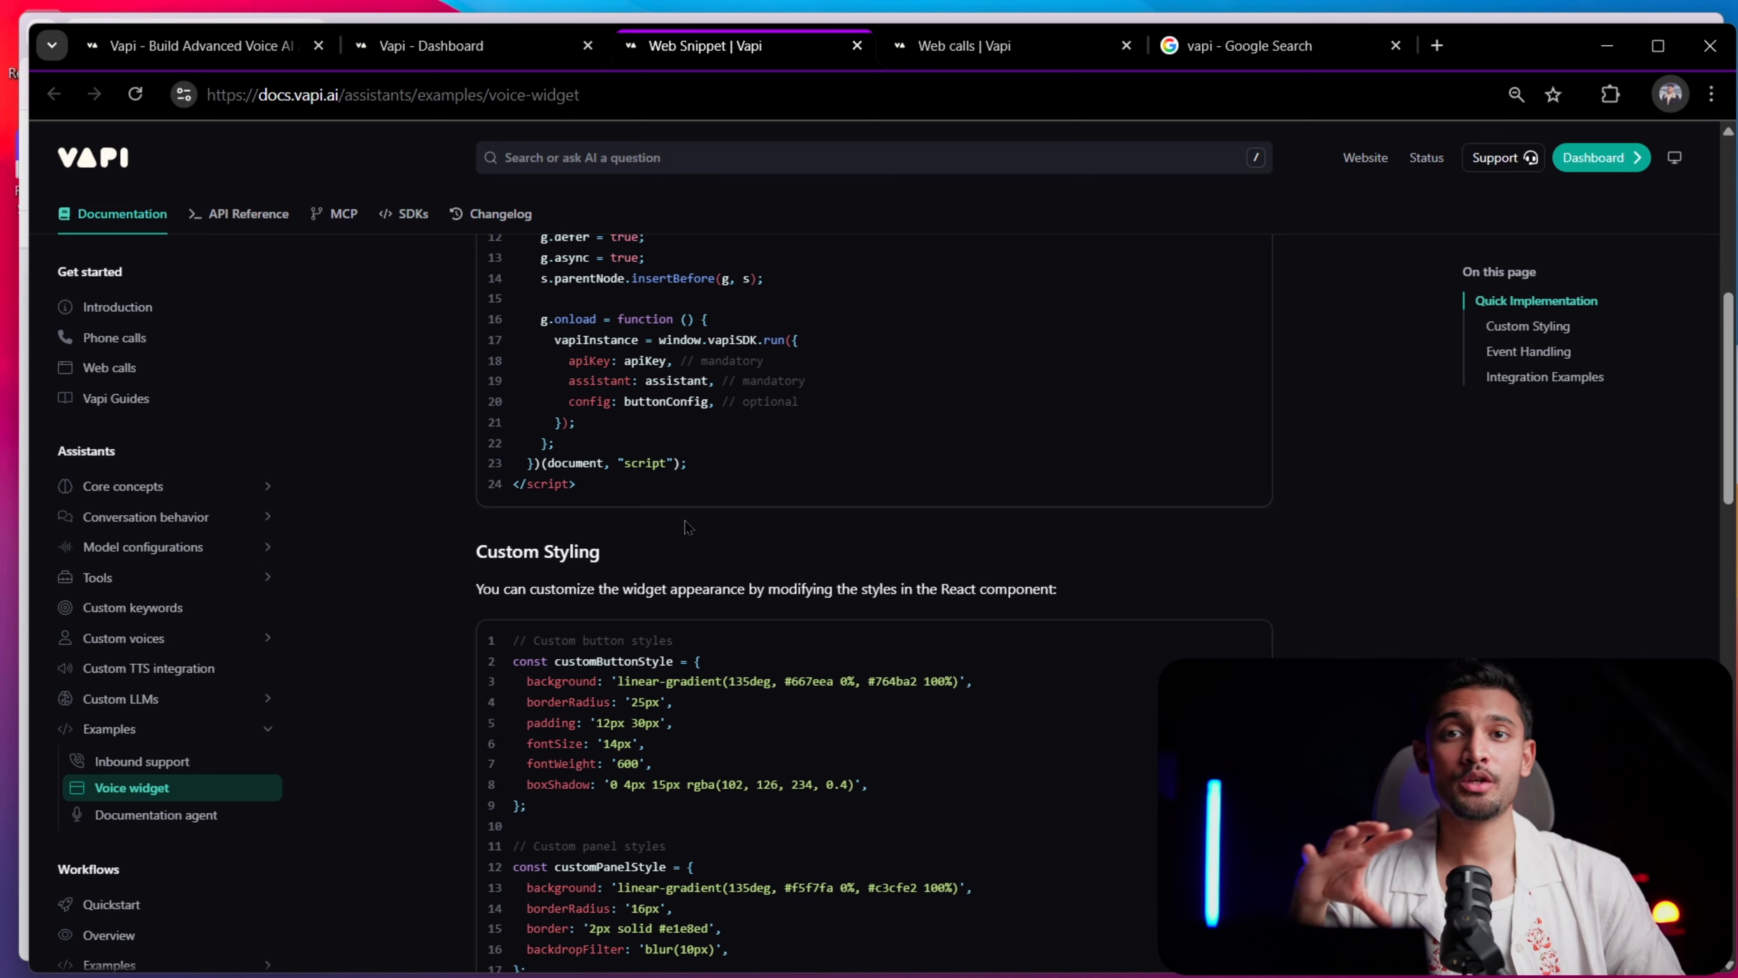
# Reread the button and panel styles under Custom Styling alongside the HTML script in the Web Snippet docs
pyautogui.scroll(-5, 890, 545)
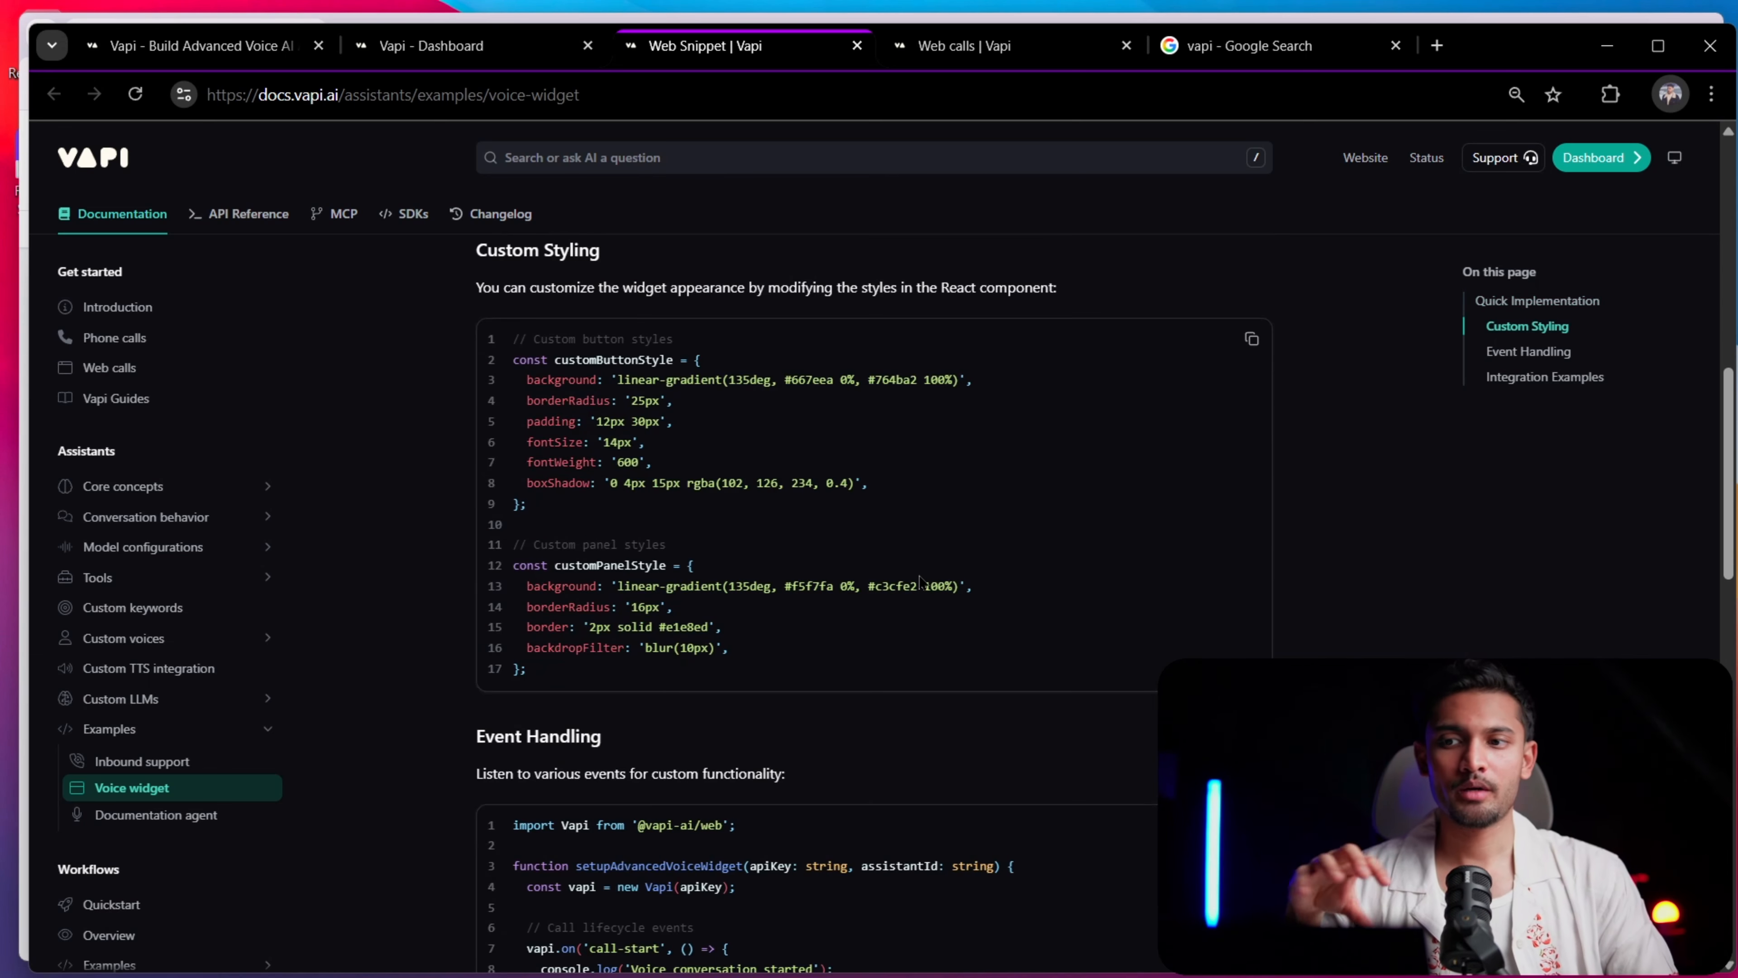
pyautogui.scroll(5, 912, 583)
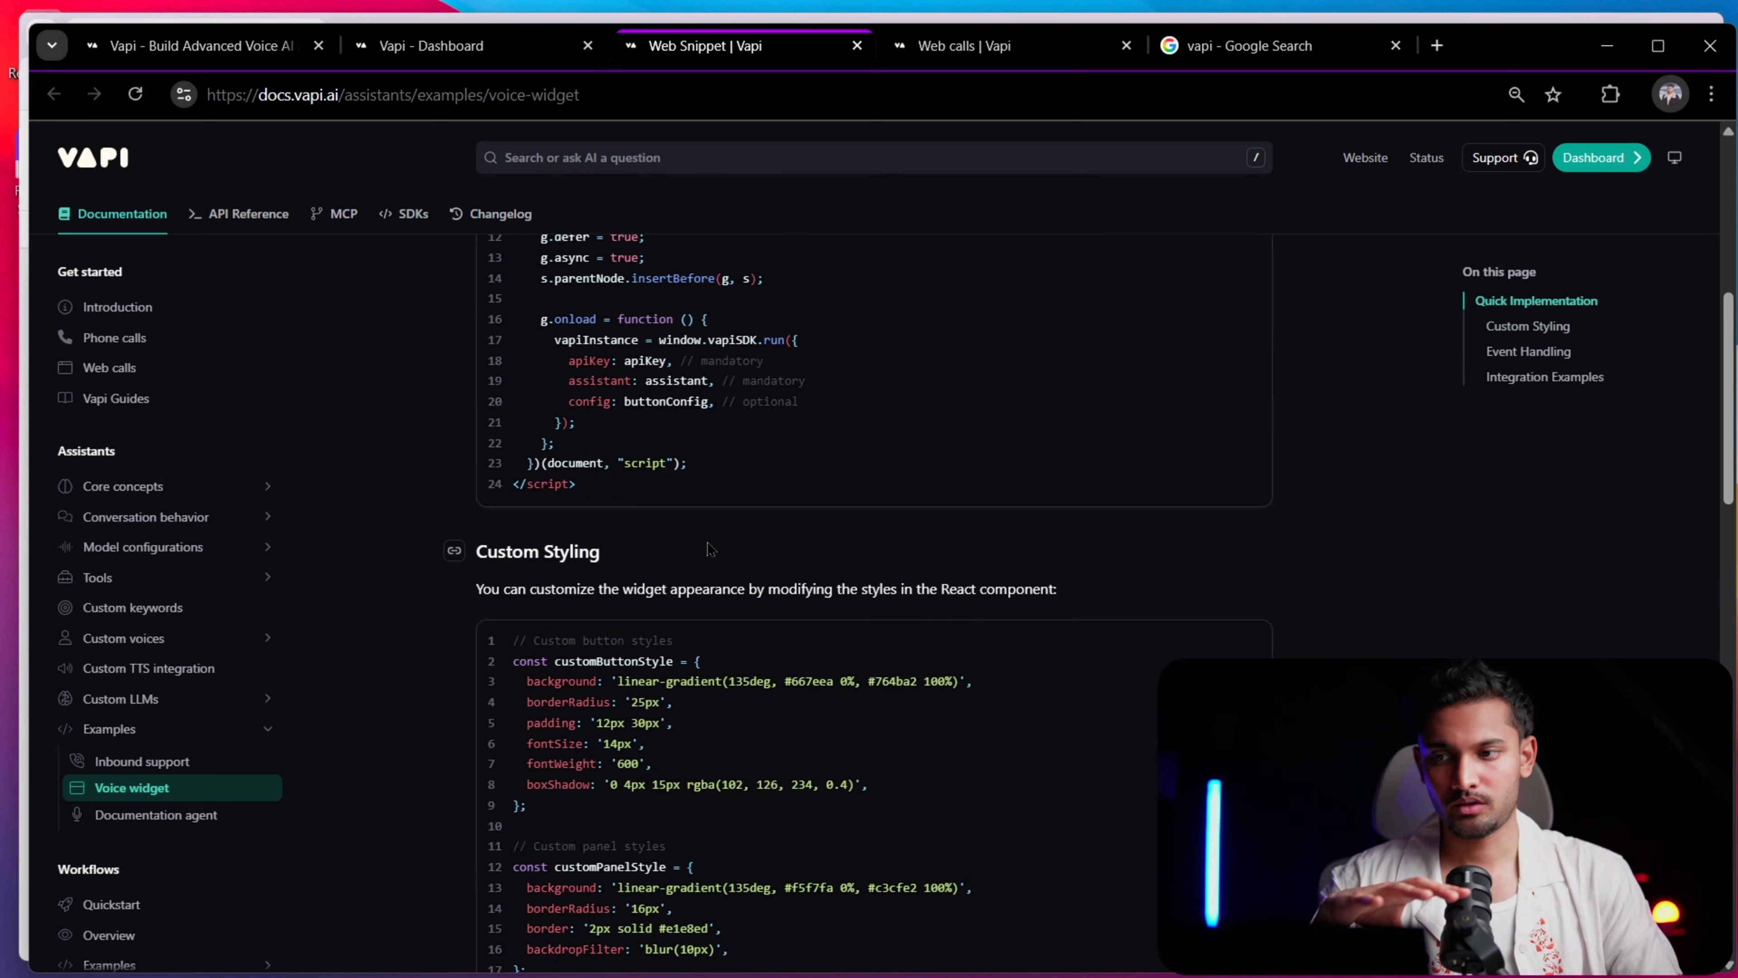
pyautogui.scroll(4, 821, 630)
pyautogui.scroll(-4, 677, 667)
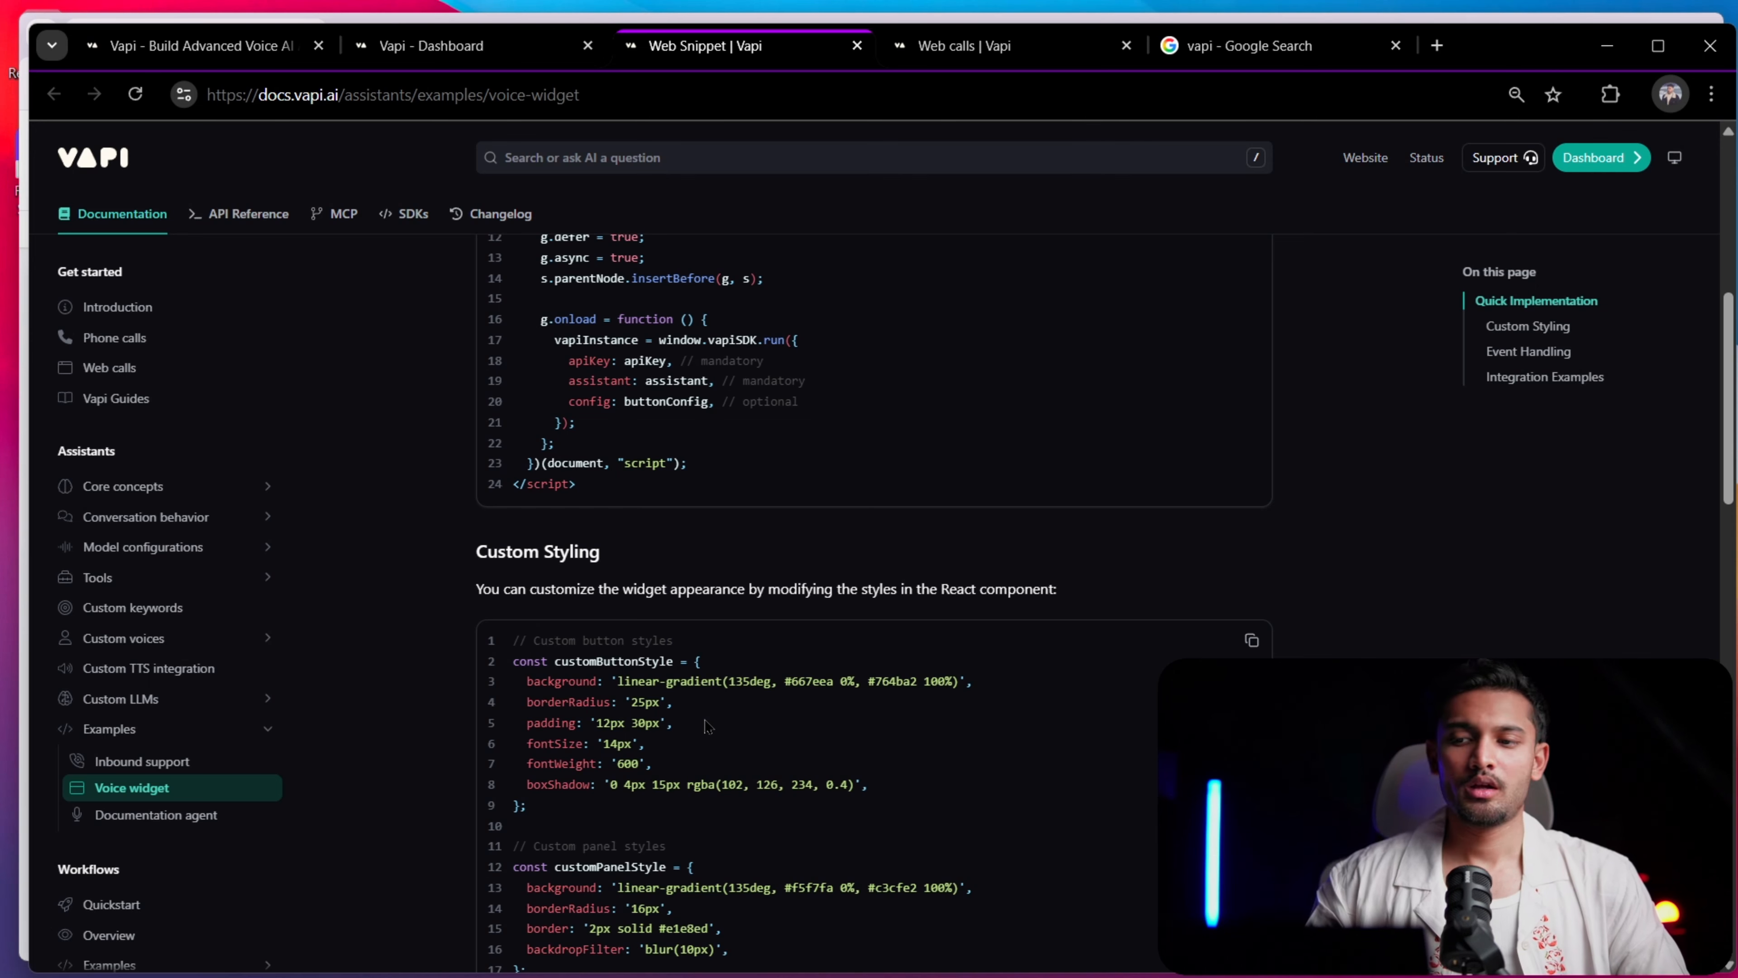
# Copy the entire custom orb script from Notepad and switch to the GoHighLevel page builder
pyautogui.hotkey('alt', 'Tab')
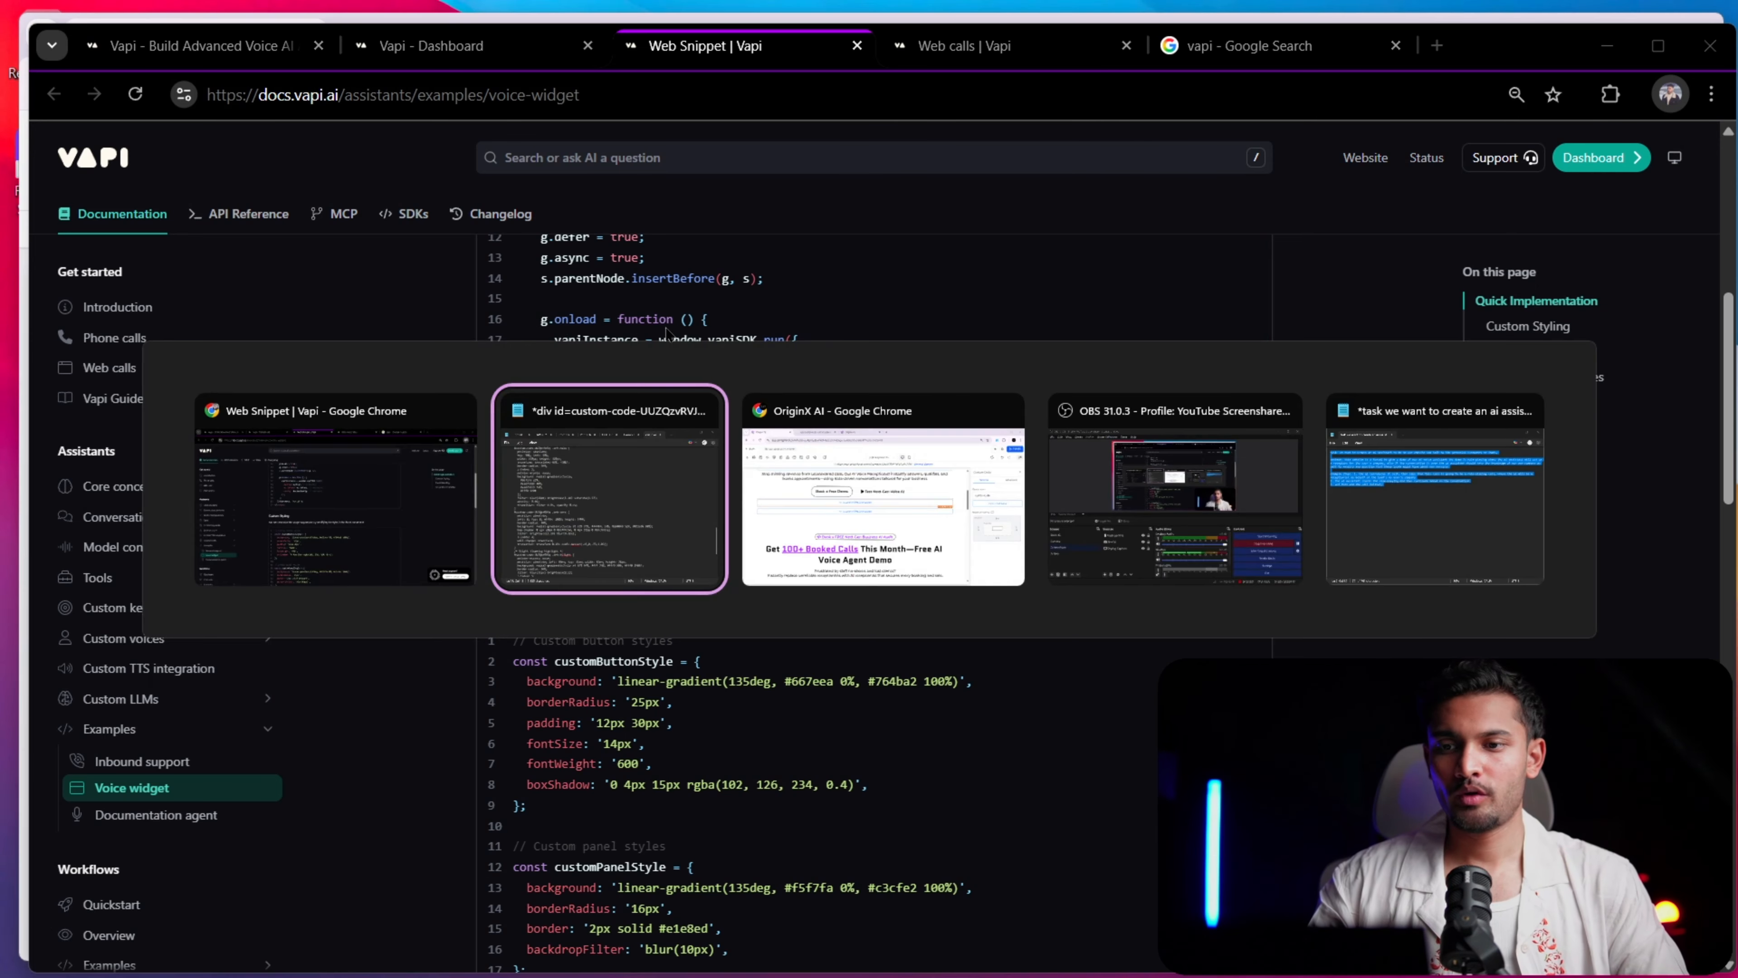
pyautogui.hotkey('ctrl', 'a')
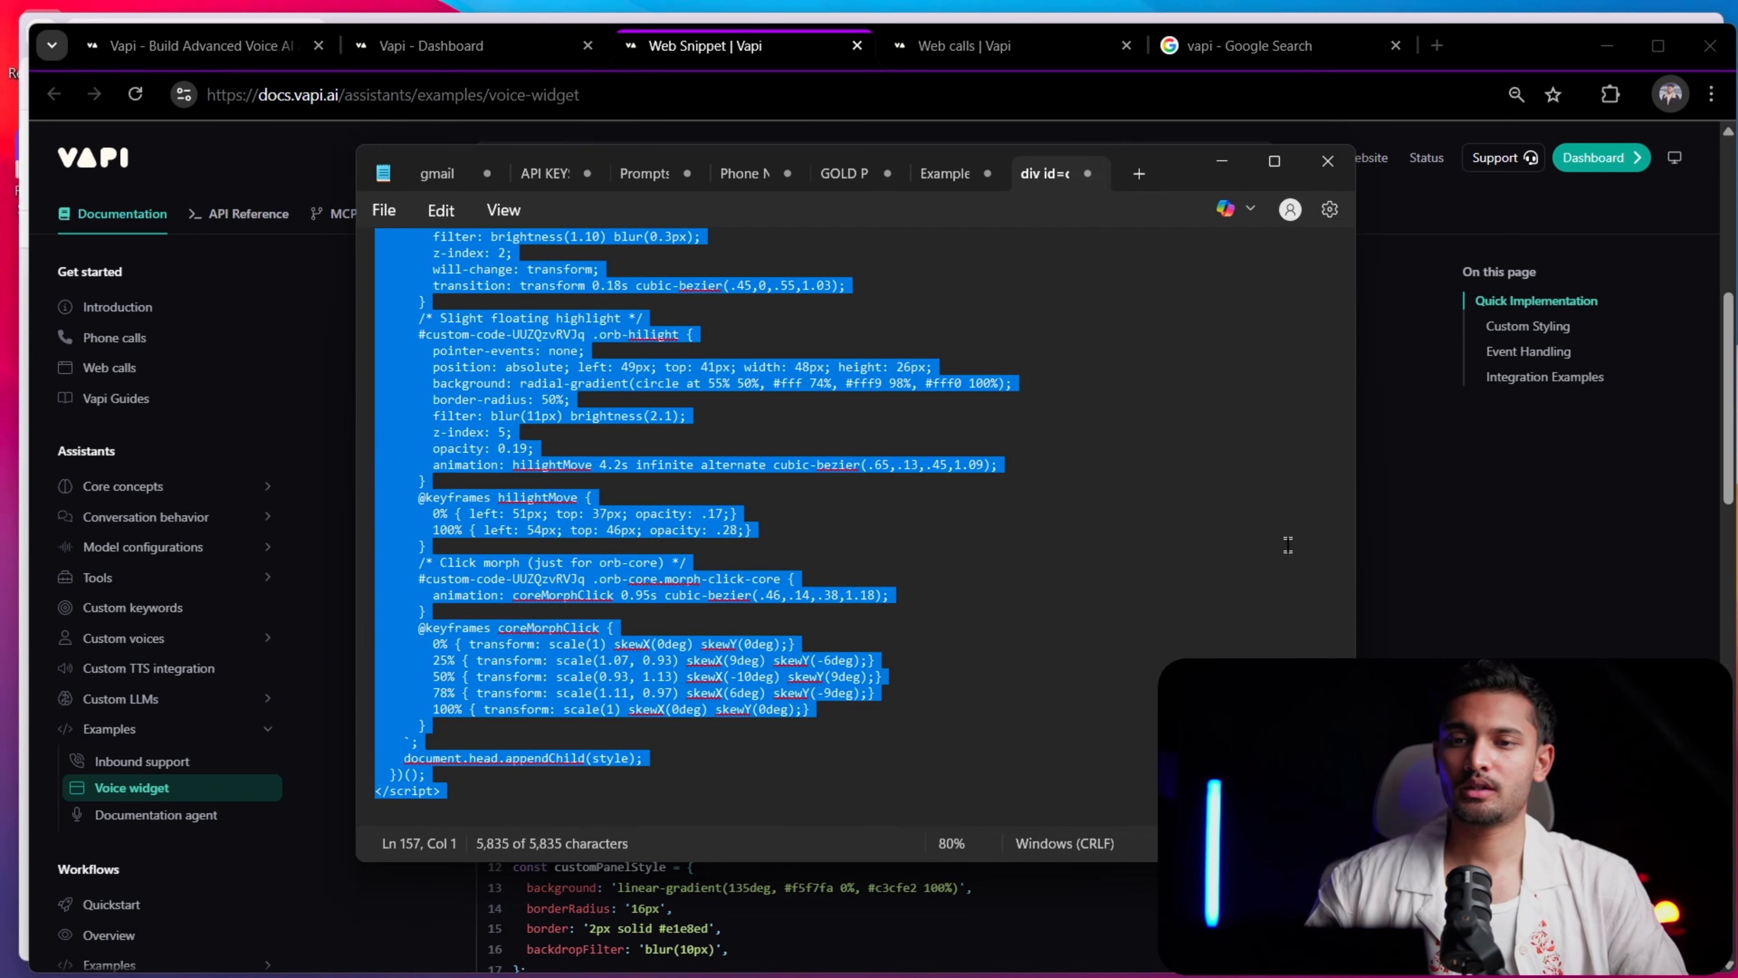
pyautogui.hotkey('alt', 'Tab')
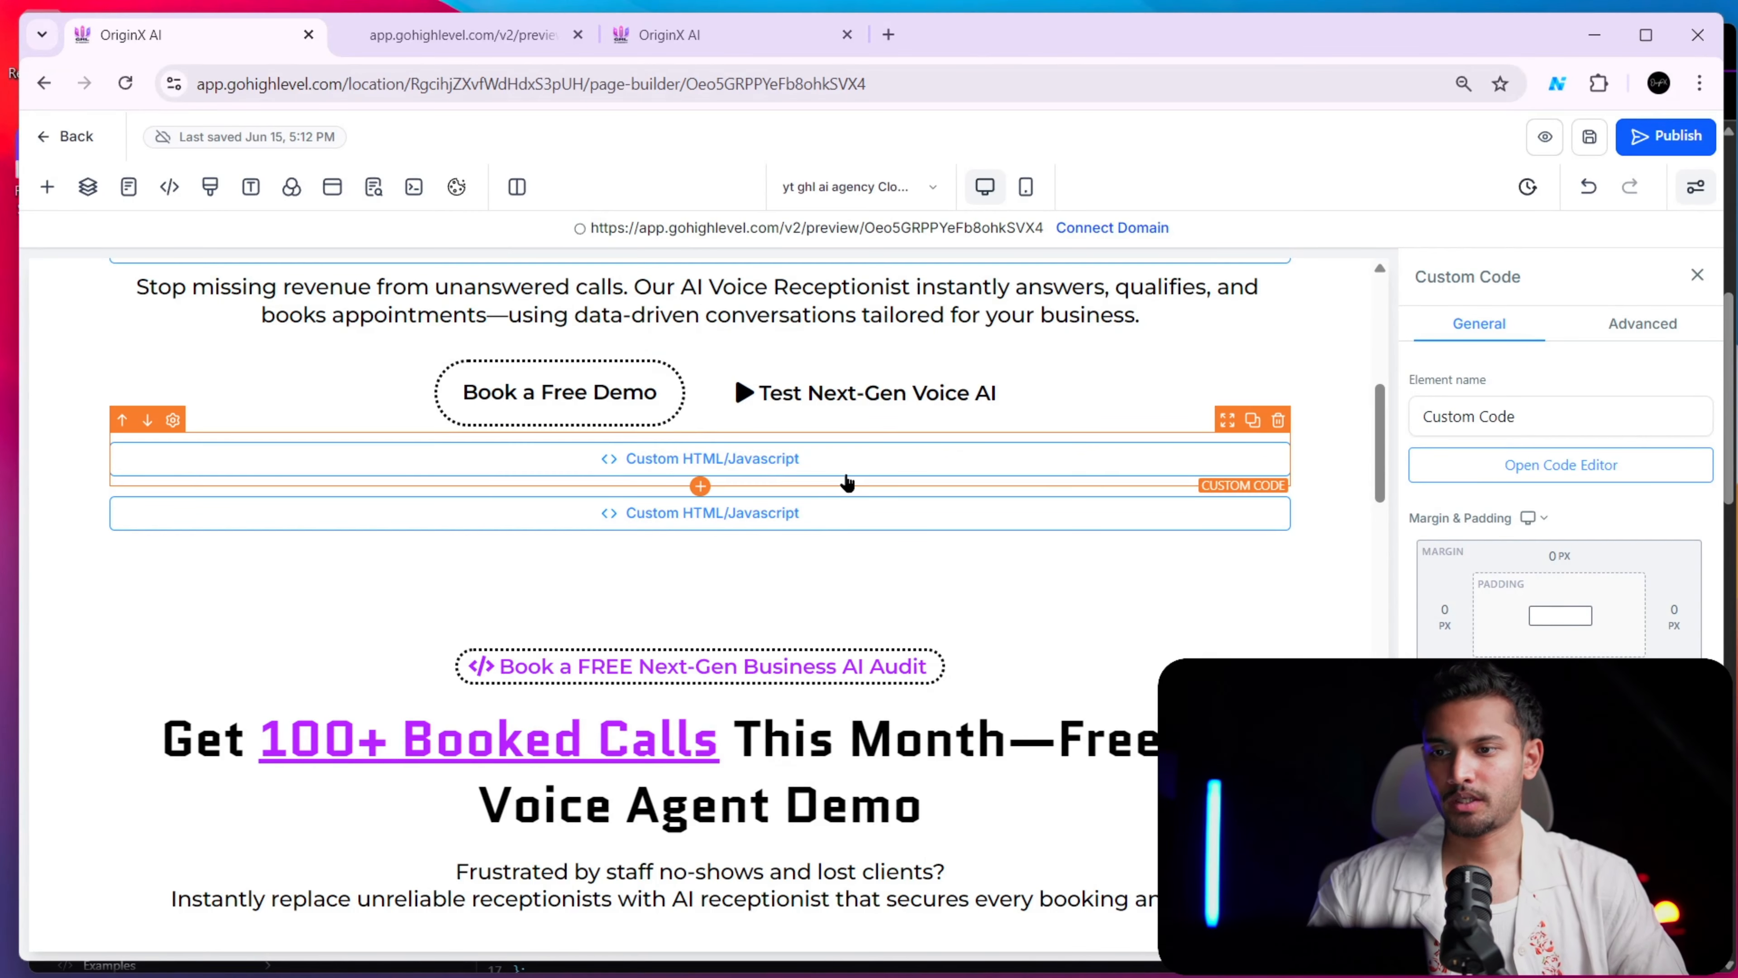
# Replace all code in the upper Custom HTML/Javascript element below the demo buttons with the copied orb script, and save the code and page
pyautogui.hotkey('ctrl', 'Tab')
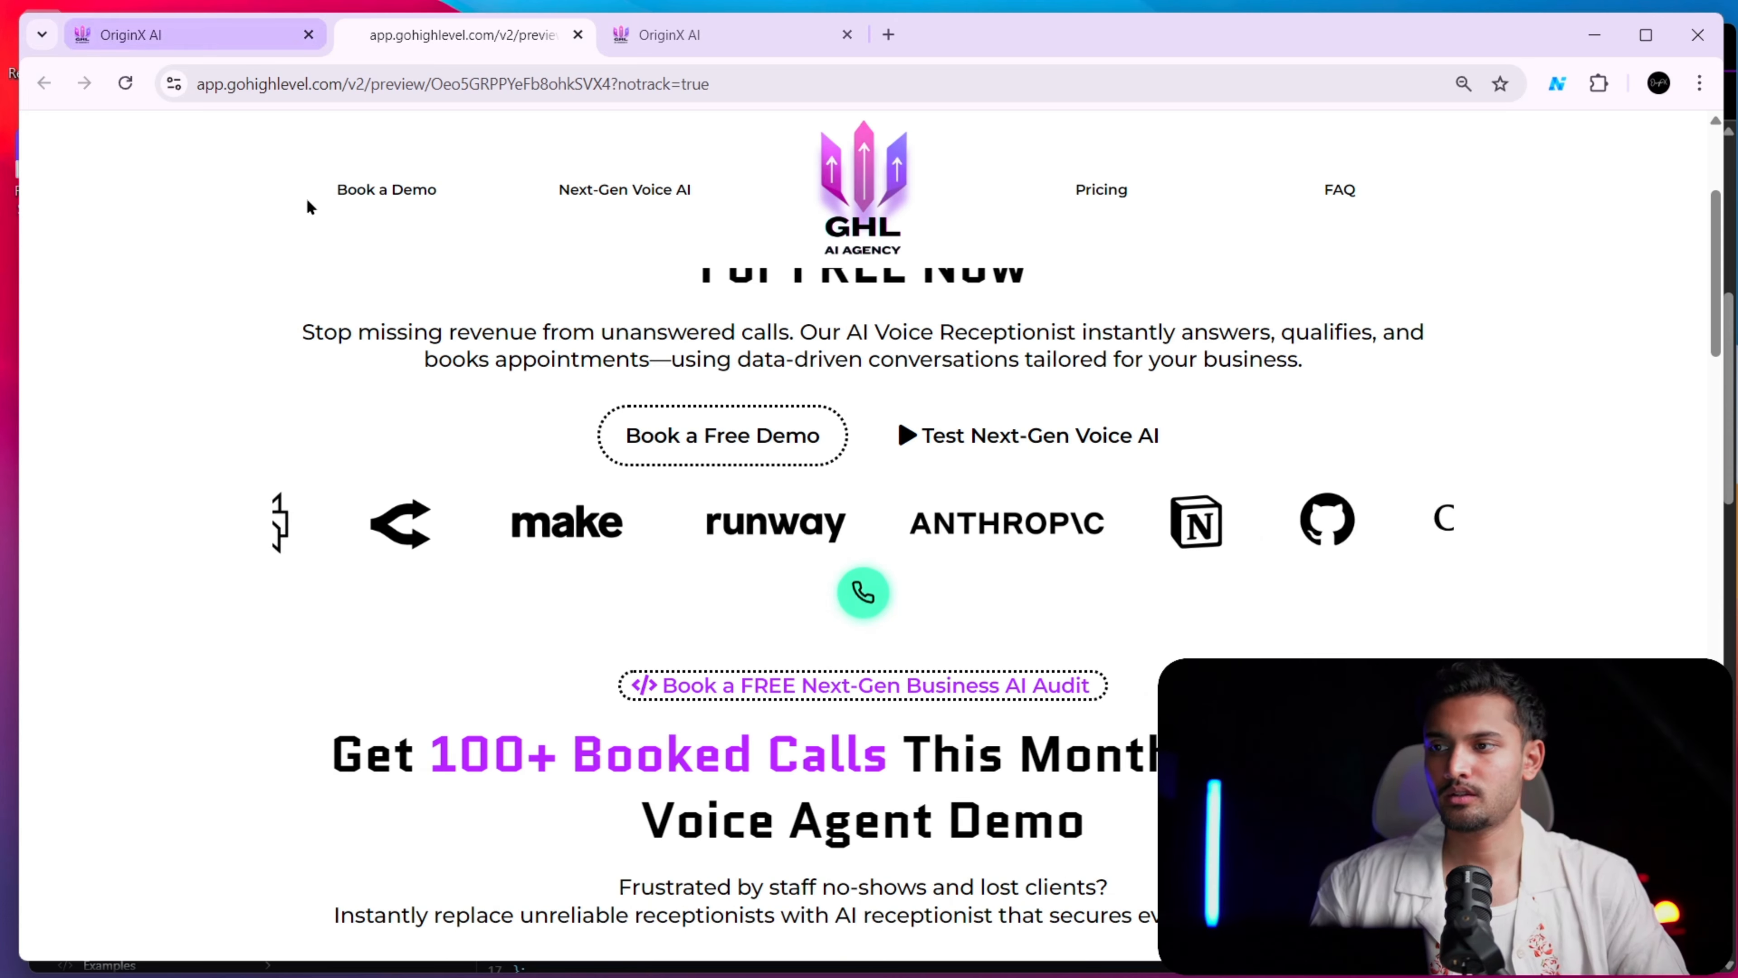
pyautogui.click(236, 35)
pyautogui.click(887, 470)
pyautogui.click(1530, 468)
pyautogui.click(984, 525)
pyautogui.hotkey('ctrl', 'a')
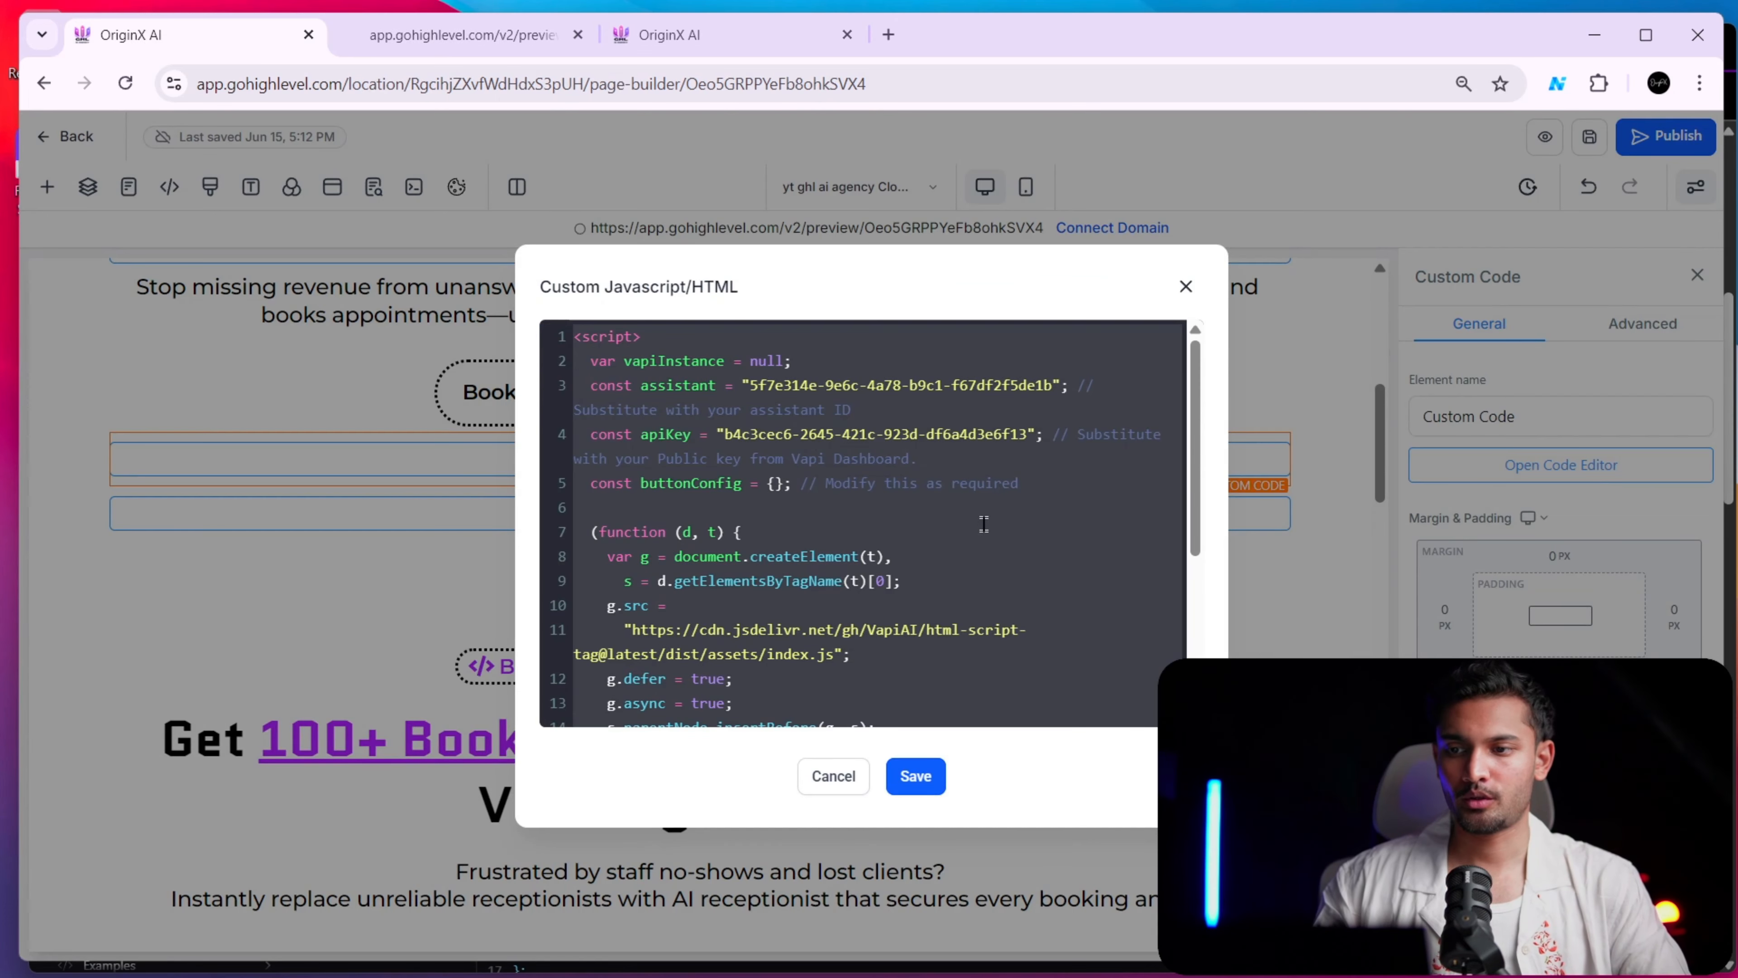
pyautogui.press('BackSpace')
pyautogui.hotkey('ctrl', 'v')
pyautogui.click(915, 776)
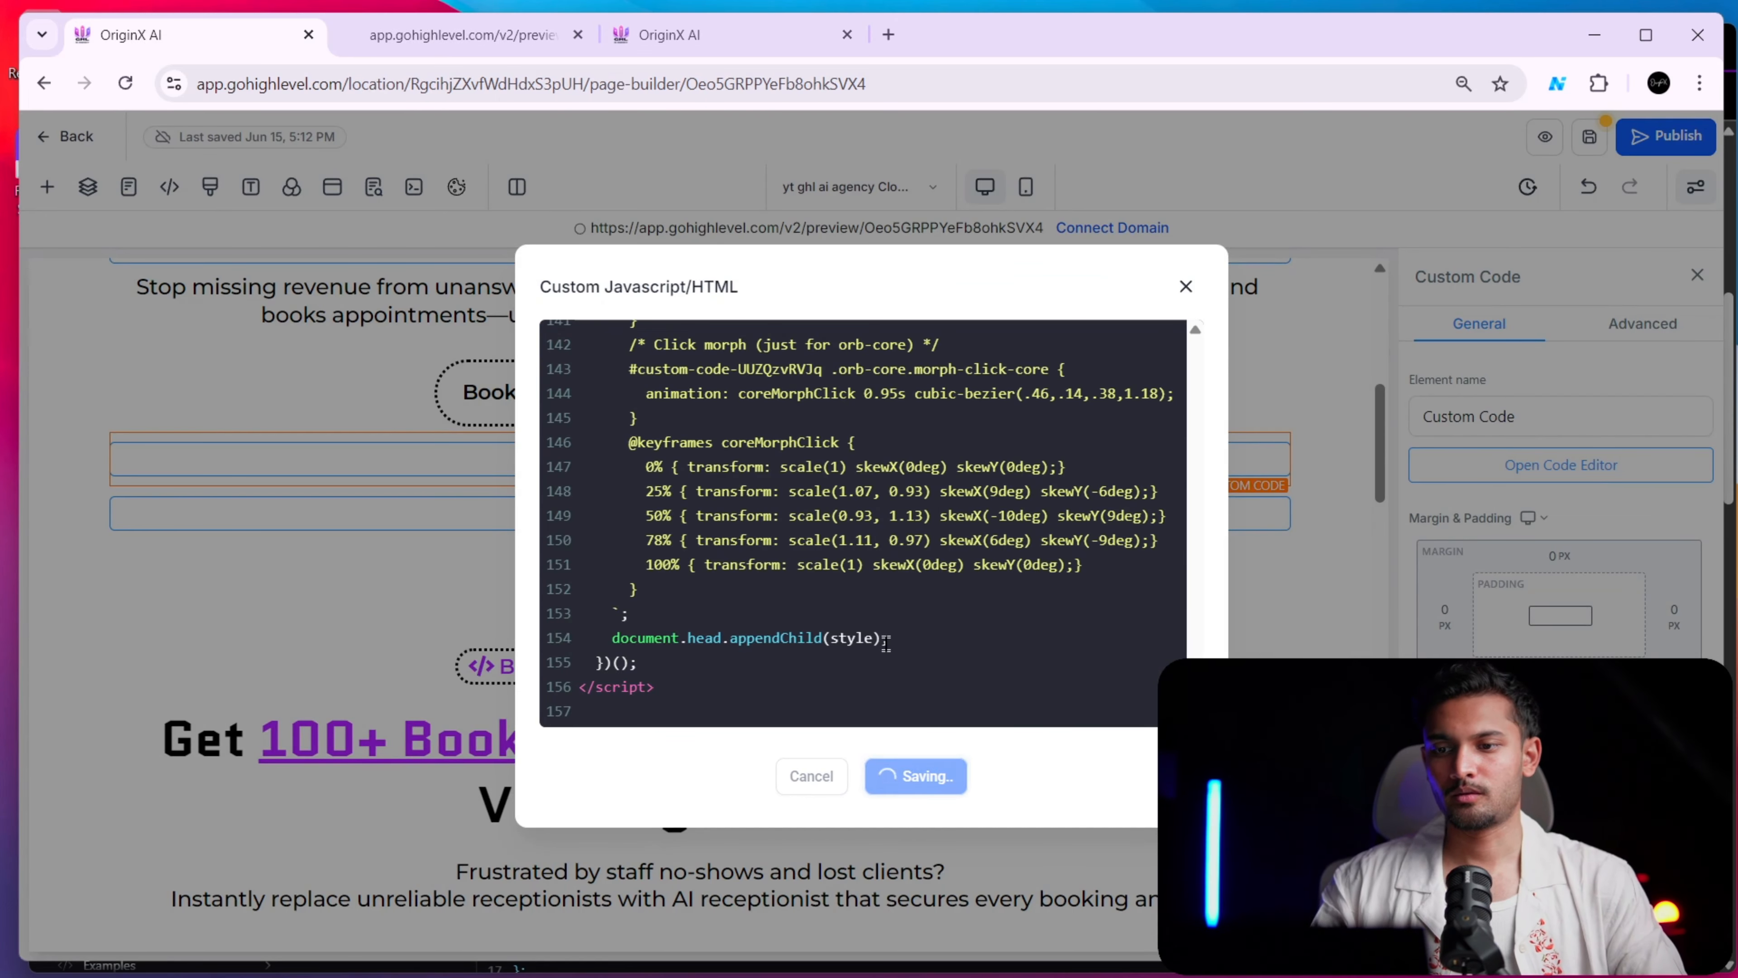
pyautogui.click(1588, 137)
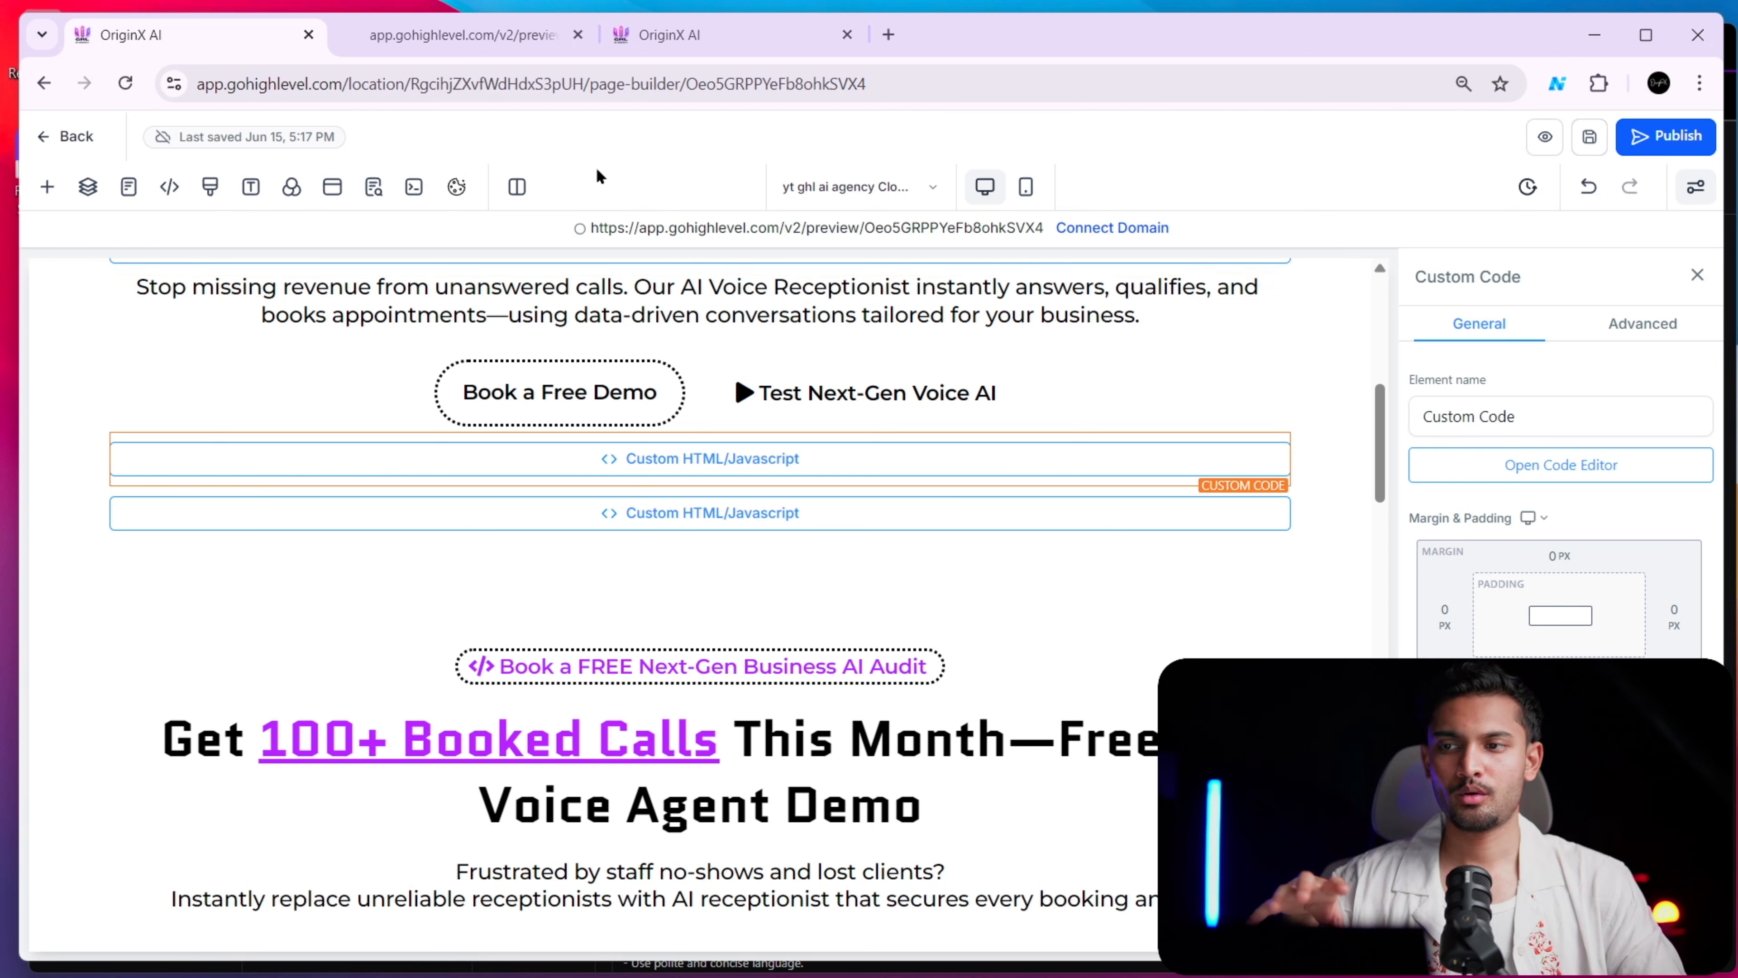
# Check the old preview with the default call button, and open a fresh preview from the page builder
pyautogui.click(507, 31)
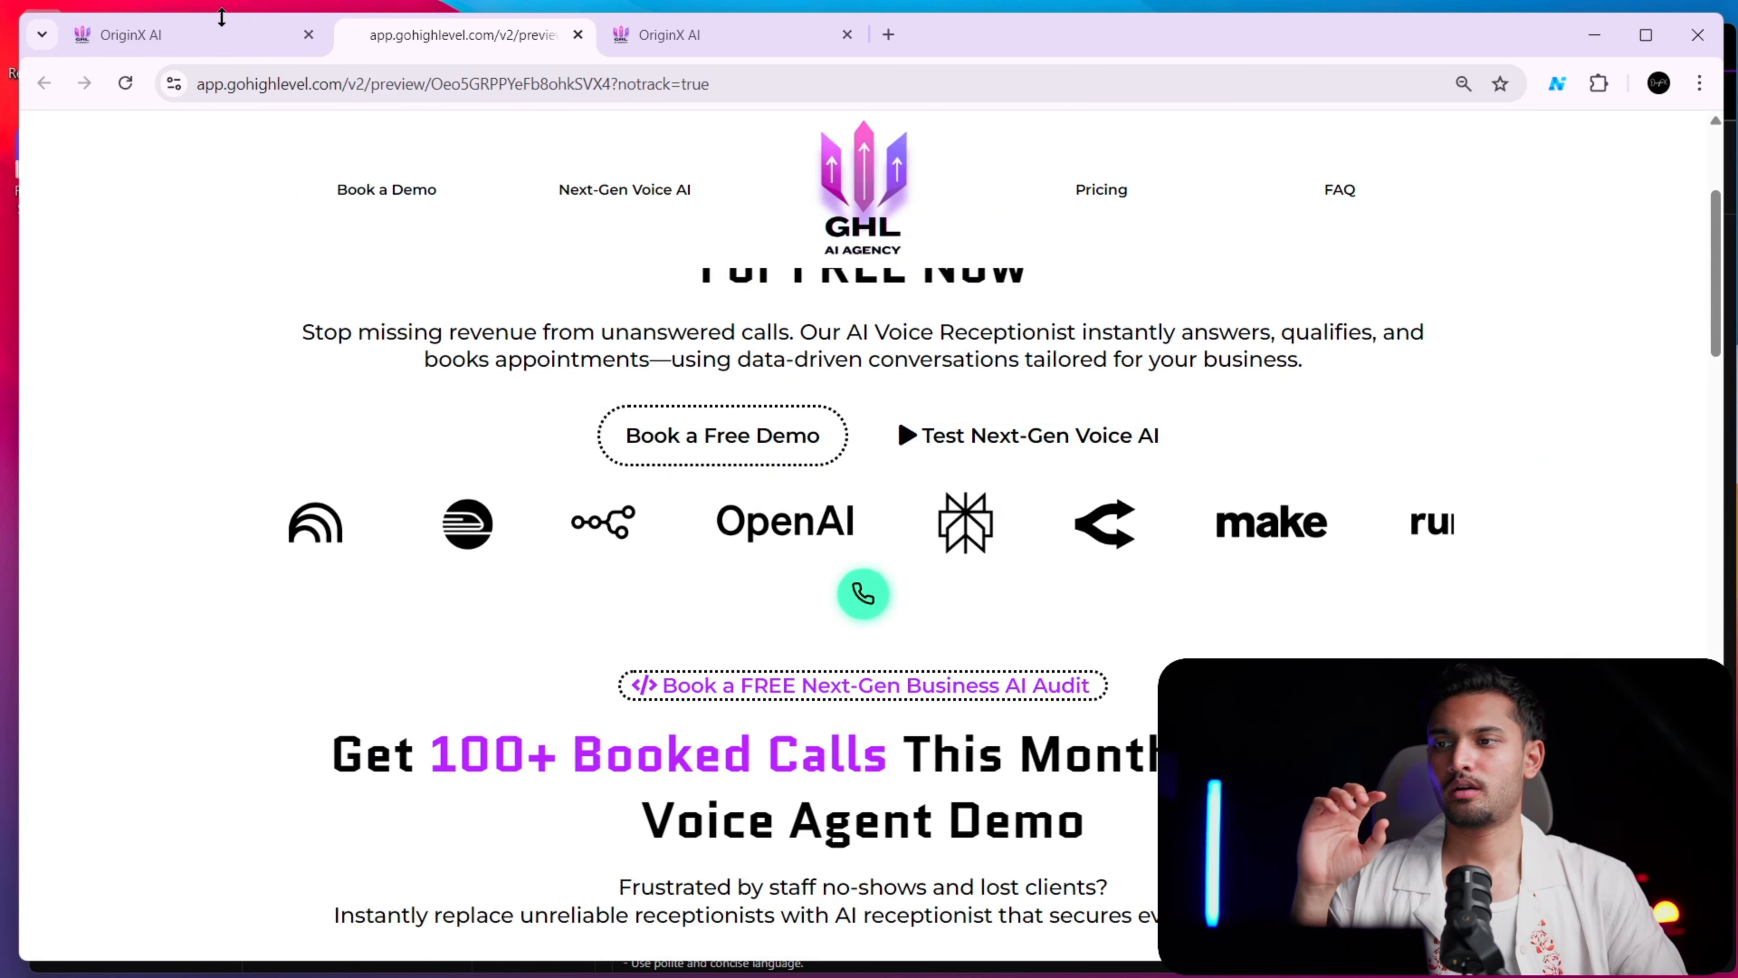
pyautogui.click(205, 33)
pyautogui.click(1533, 143)
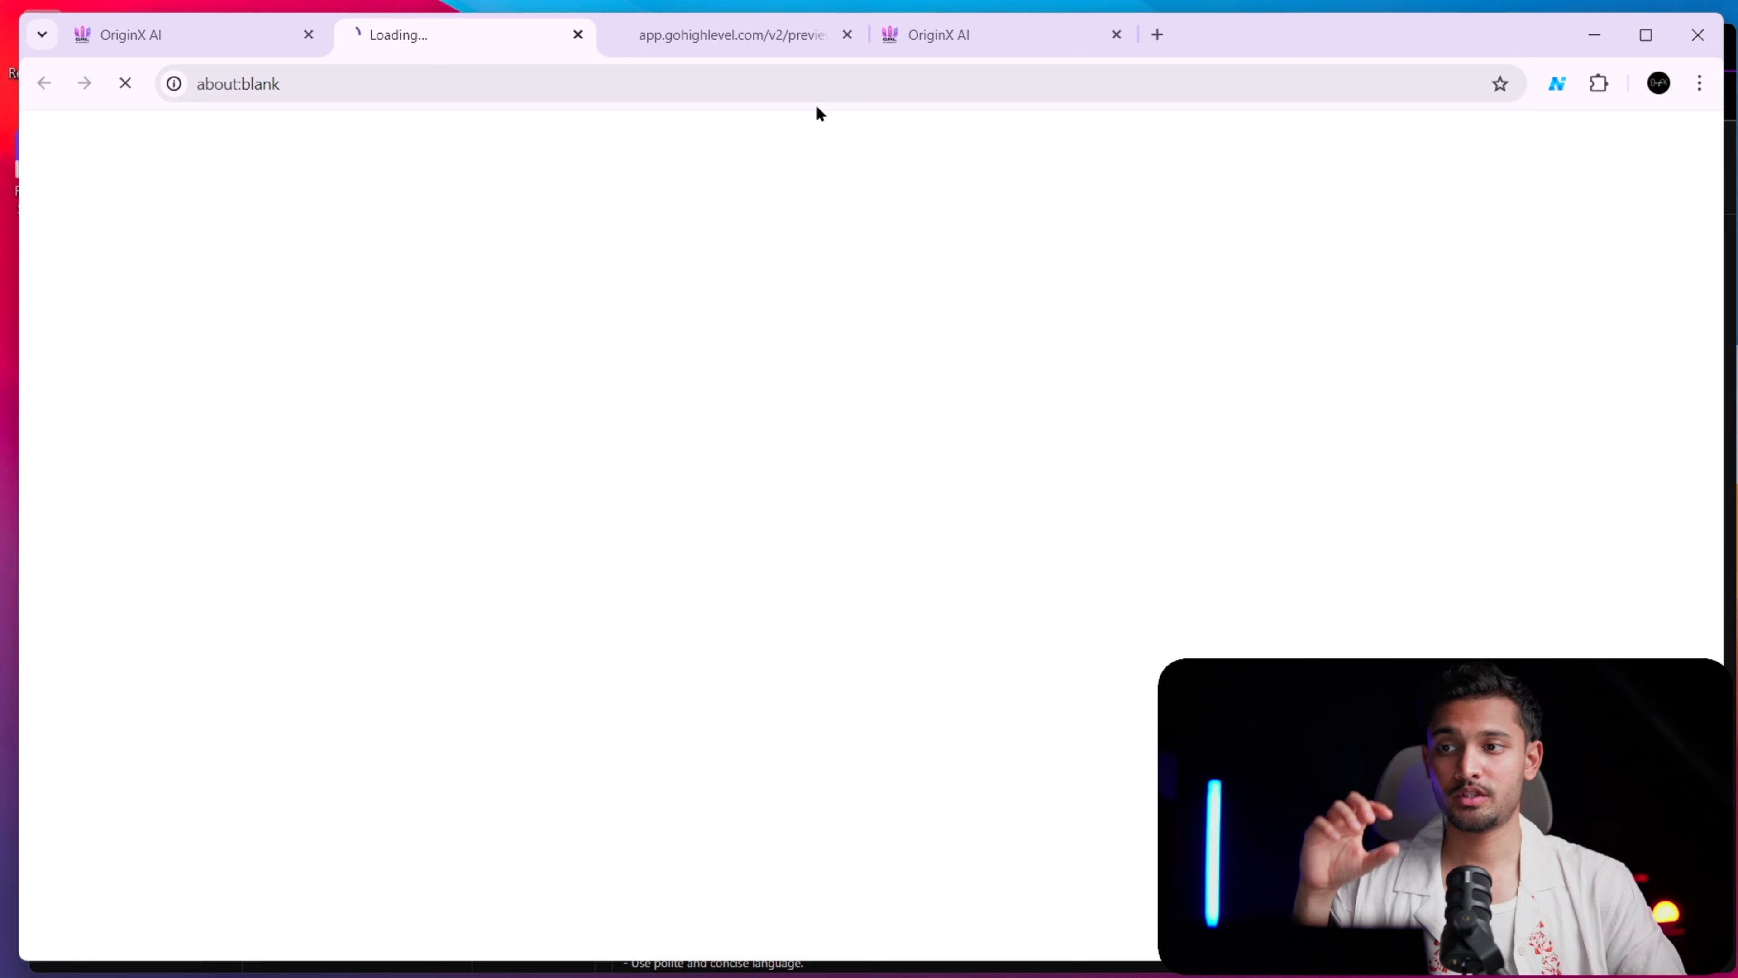
# Examine the custom voice orb below the demo buttons in the fresh page preview
pyautogui.click(765, 39)
pyautogui.click(528, 29)
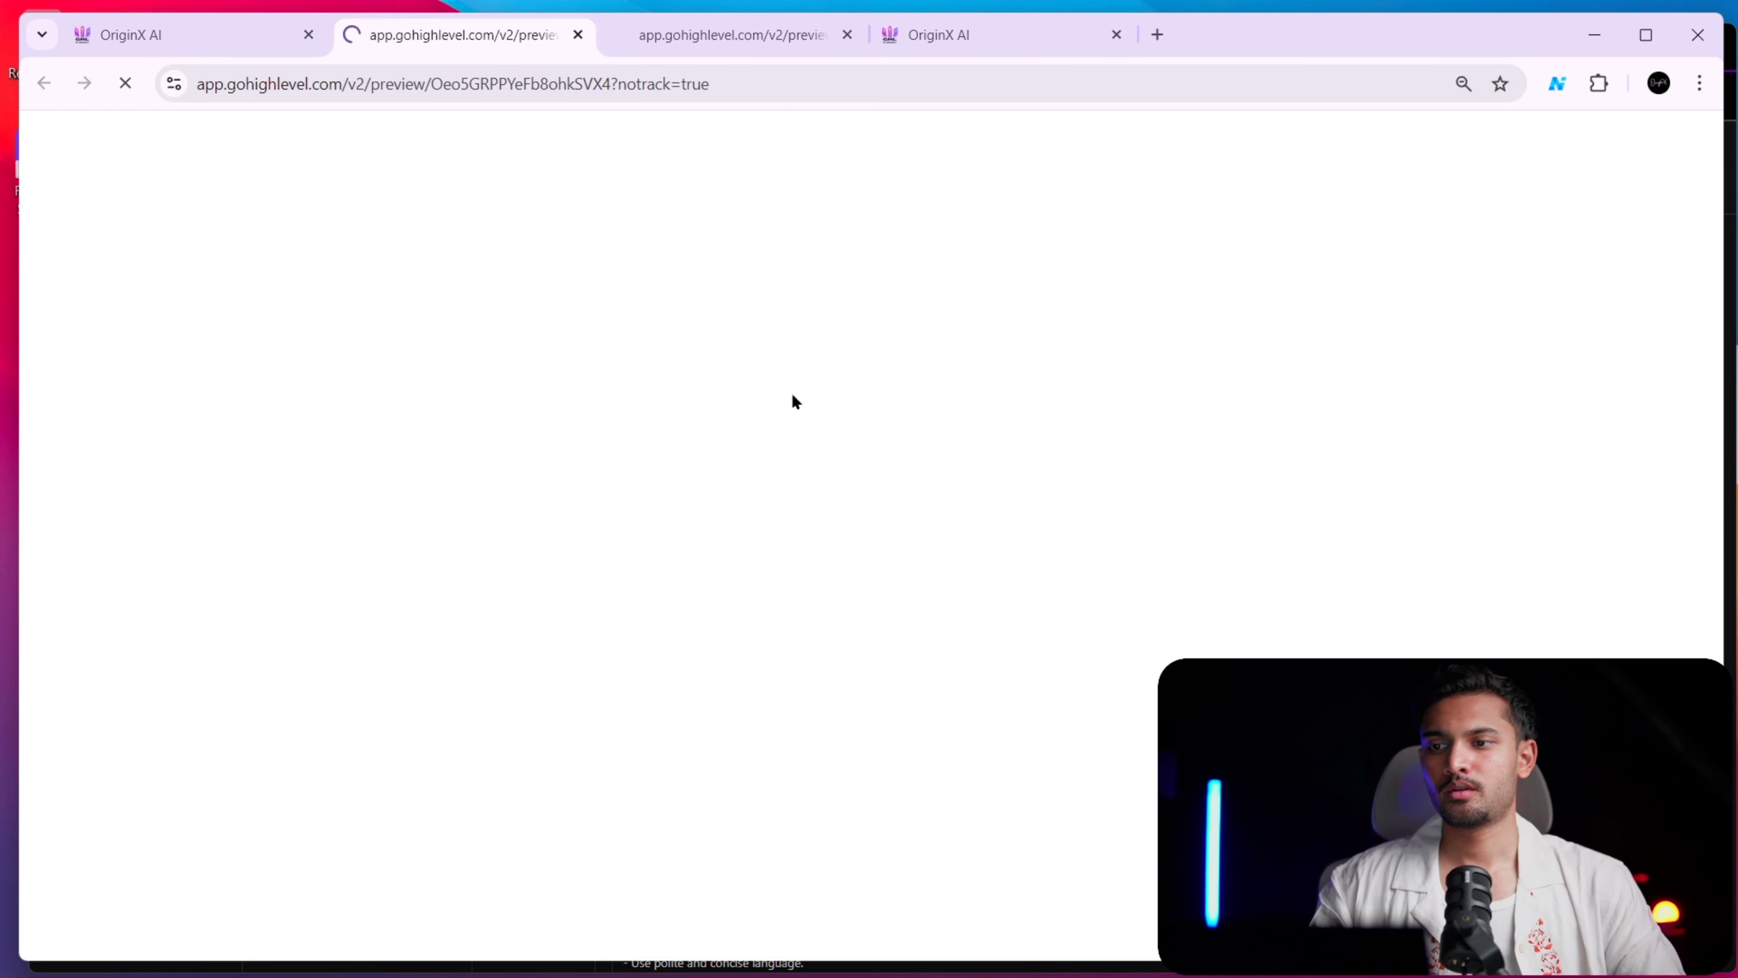
pyautogui.scroll(-2, 821, 582)
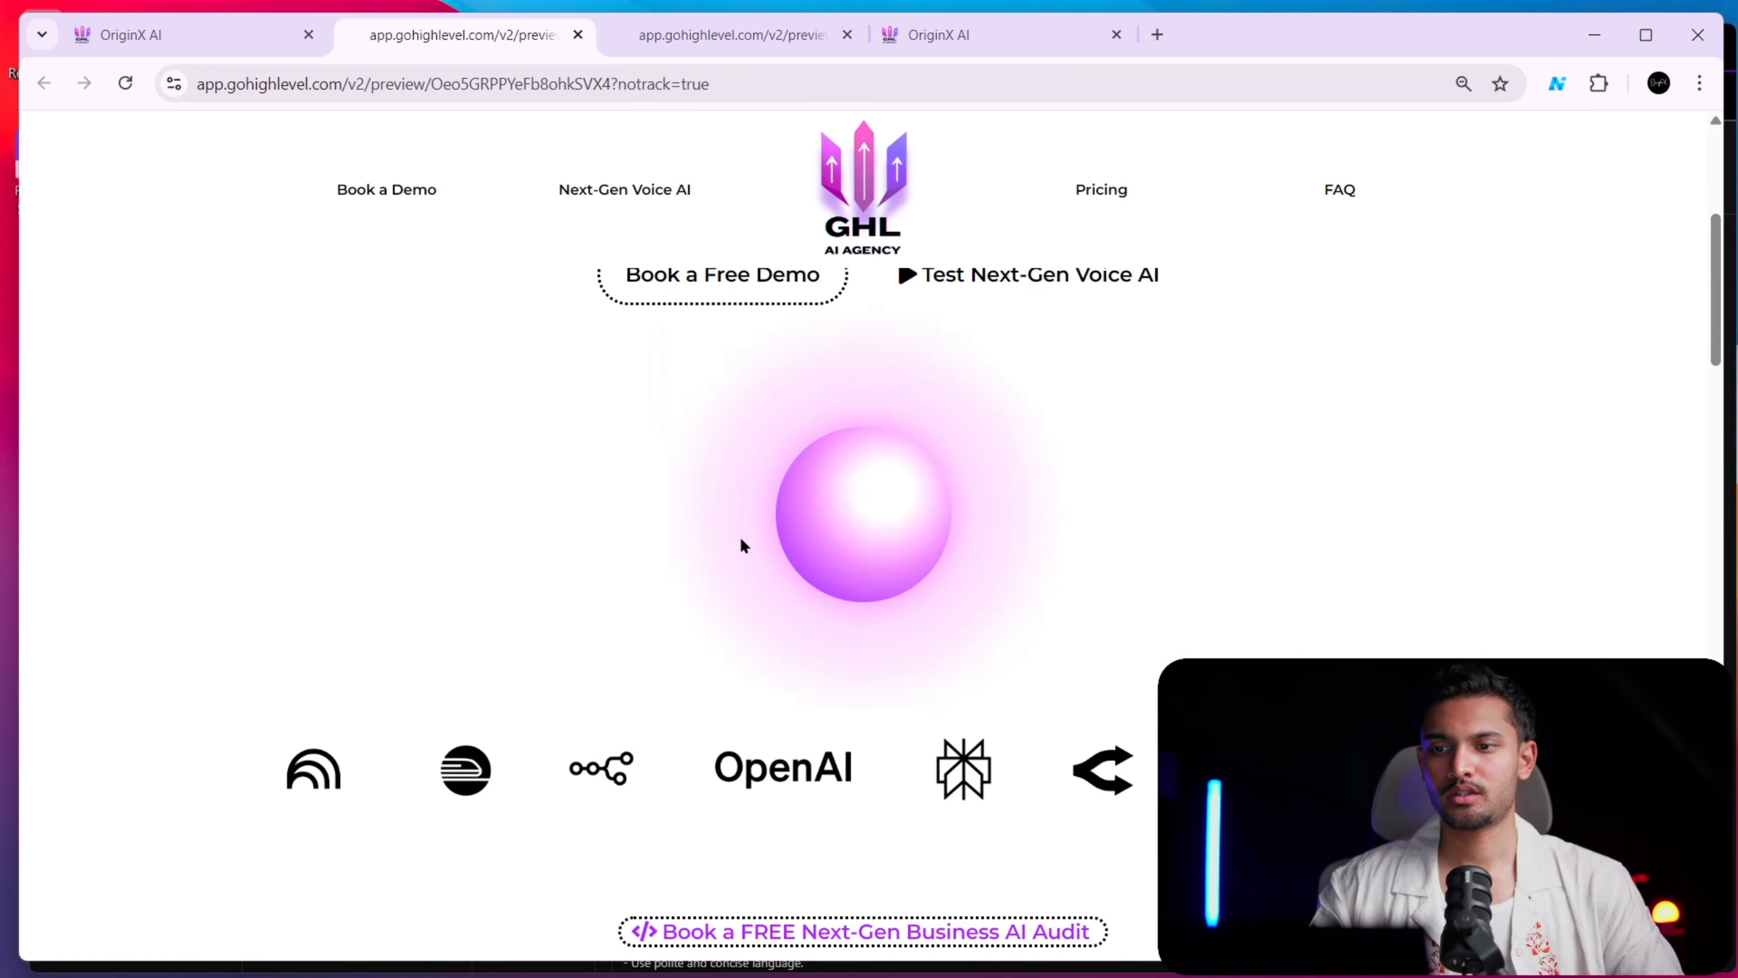
pyautogui.scroll(2, 741, 544)
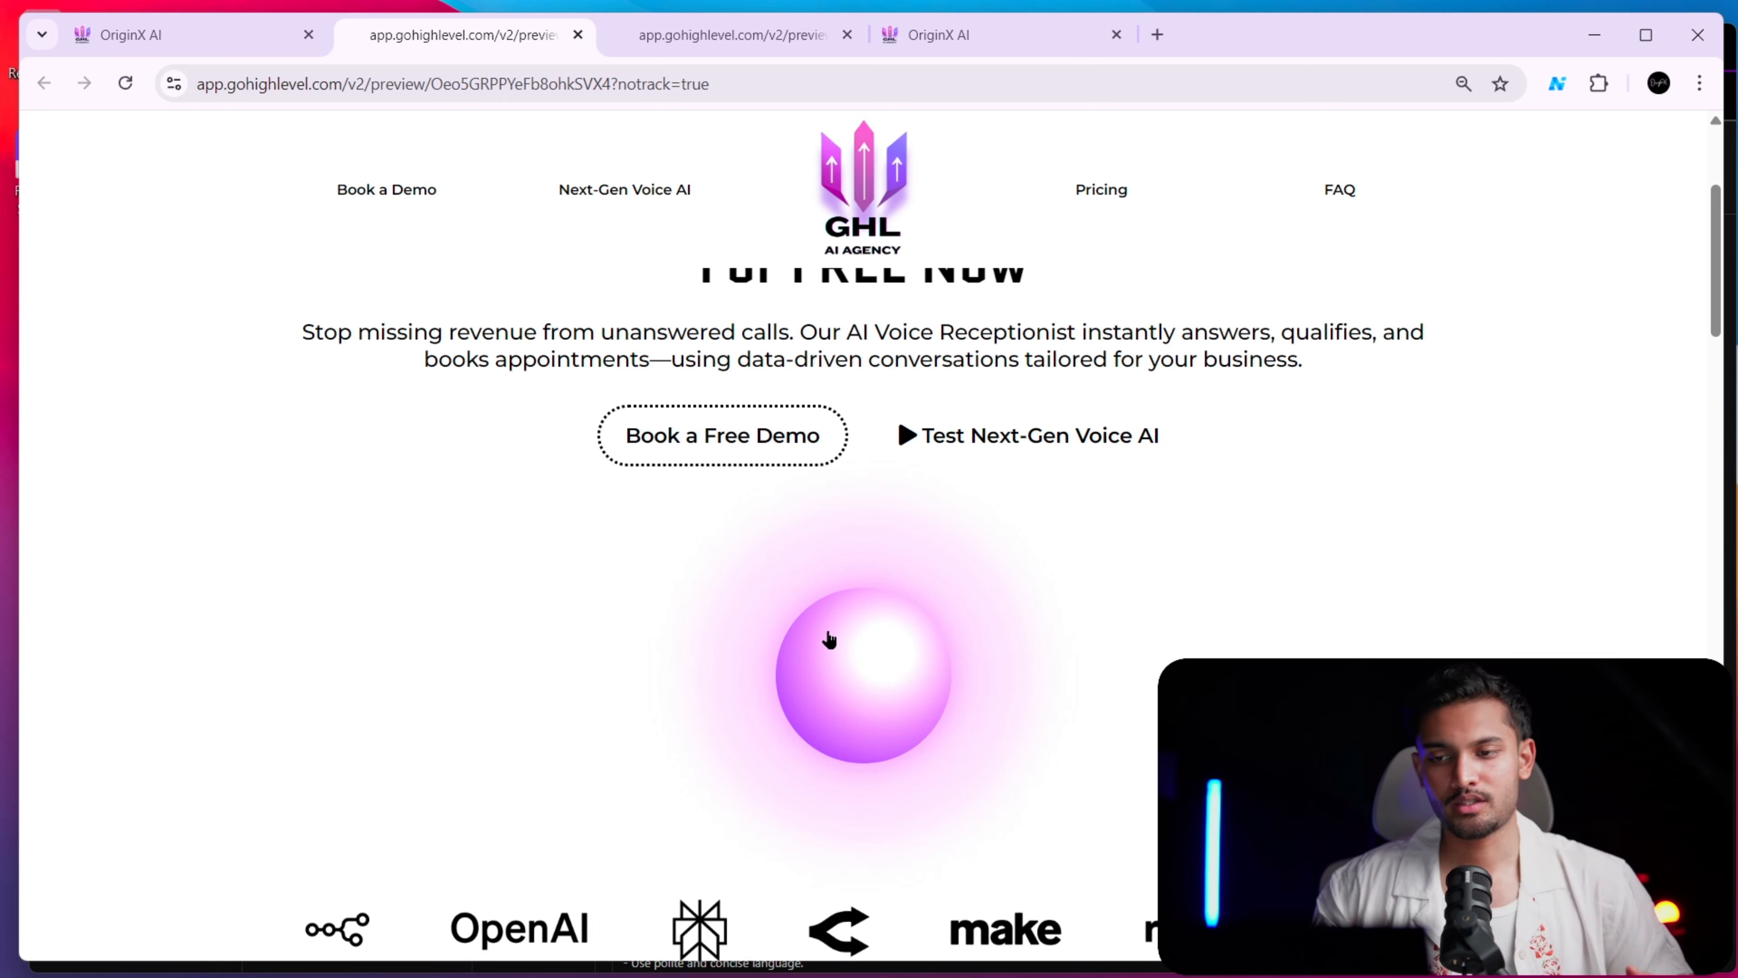
pyautogui.scroll(3, 1109, 645)
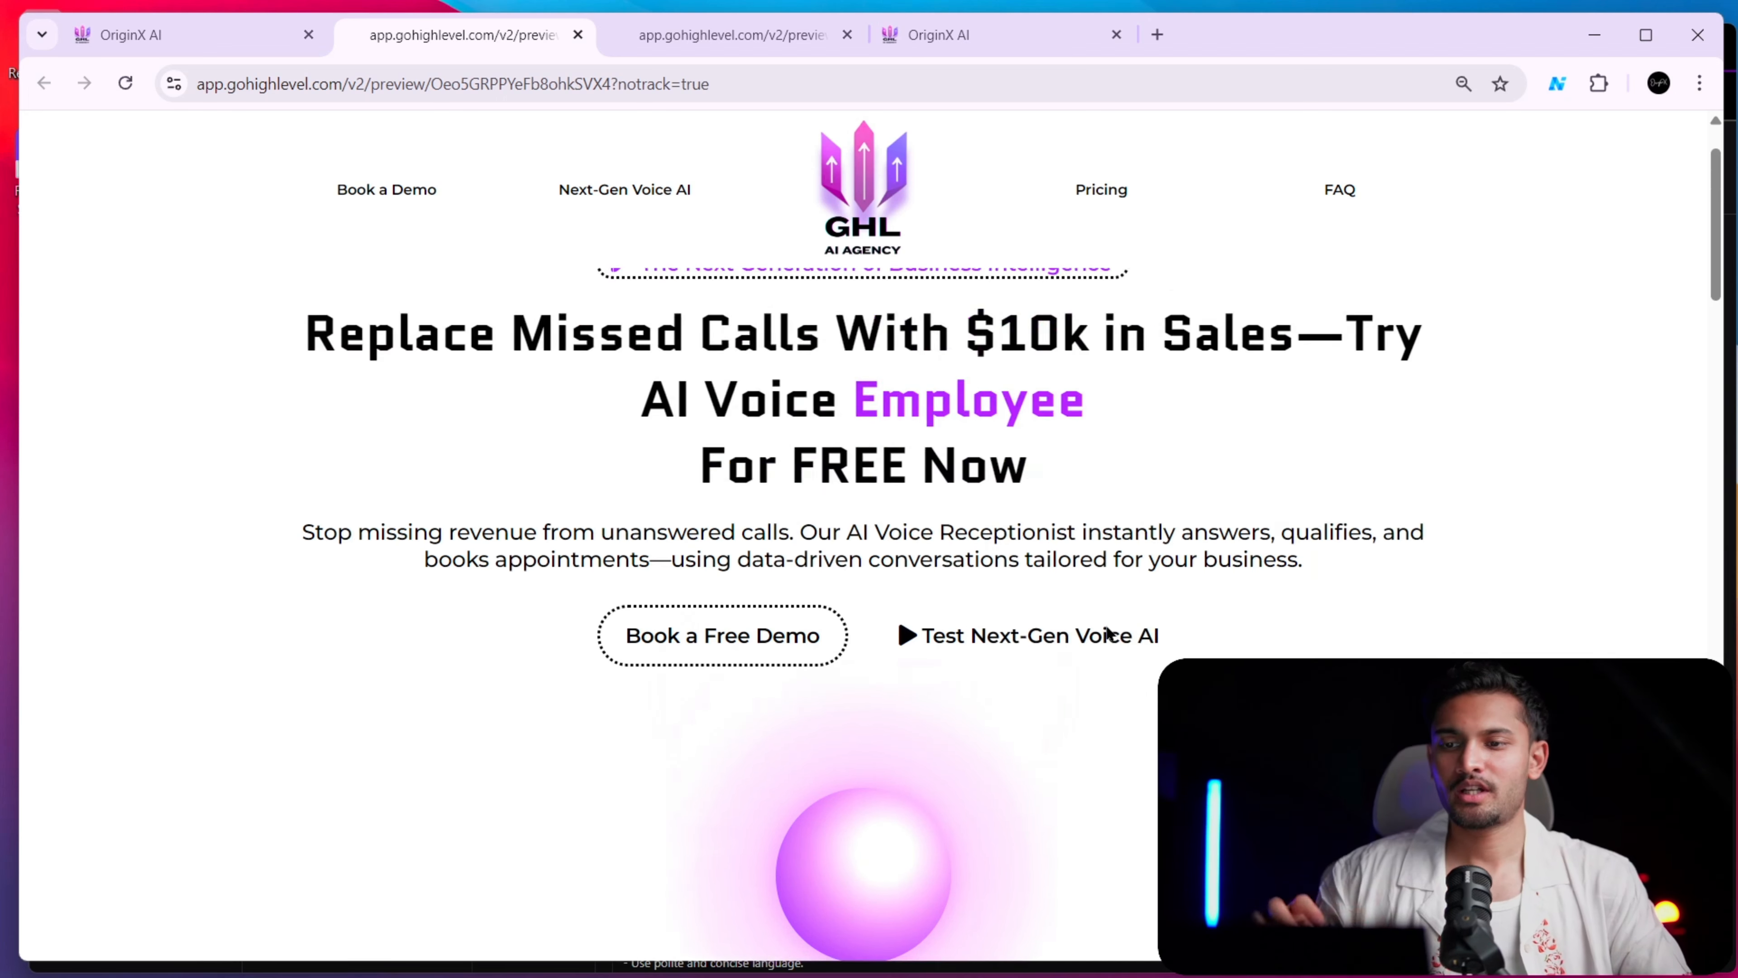
pyautogui.scroll(-3, 1106, 630)
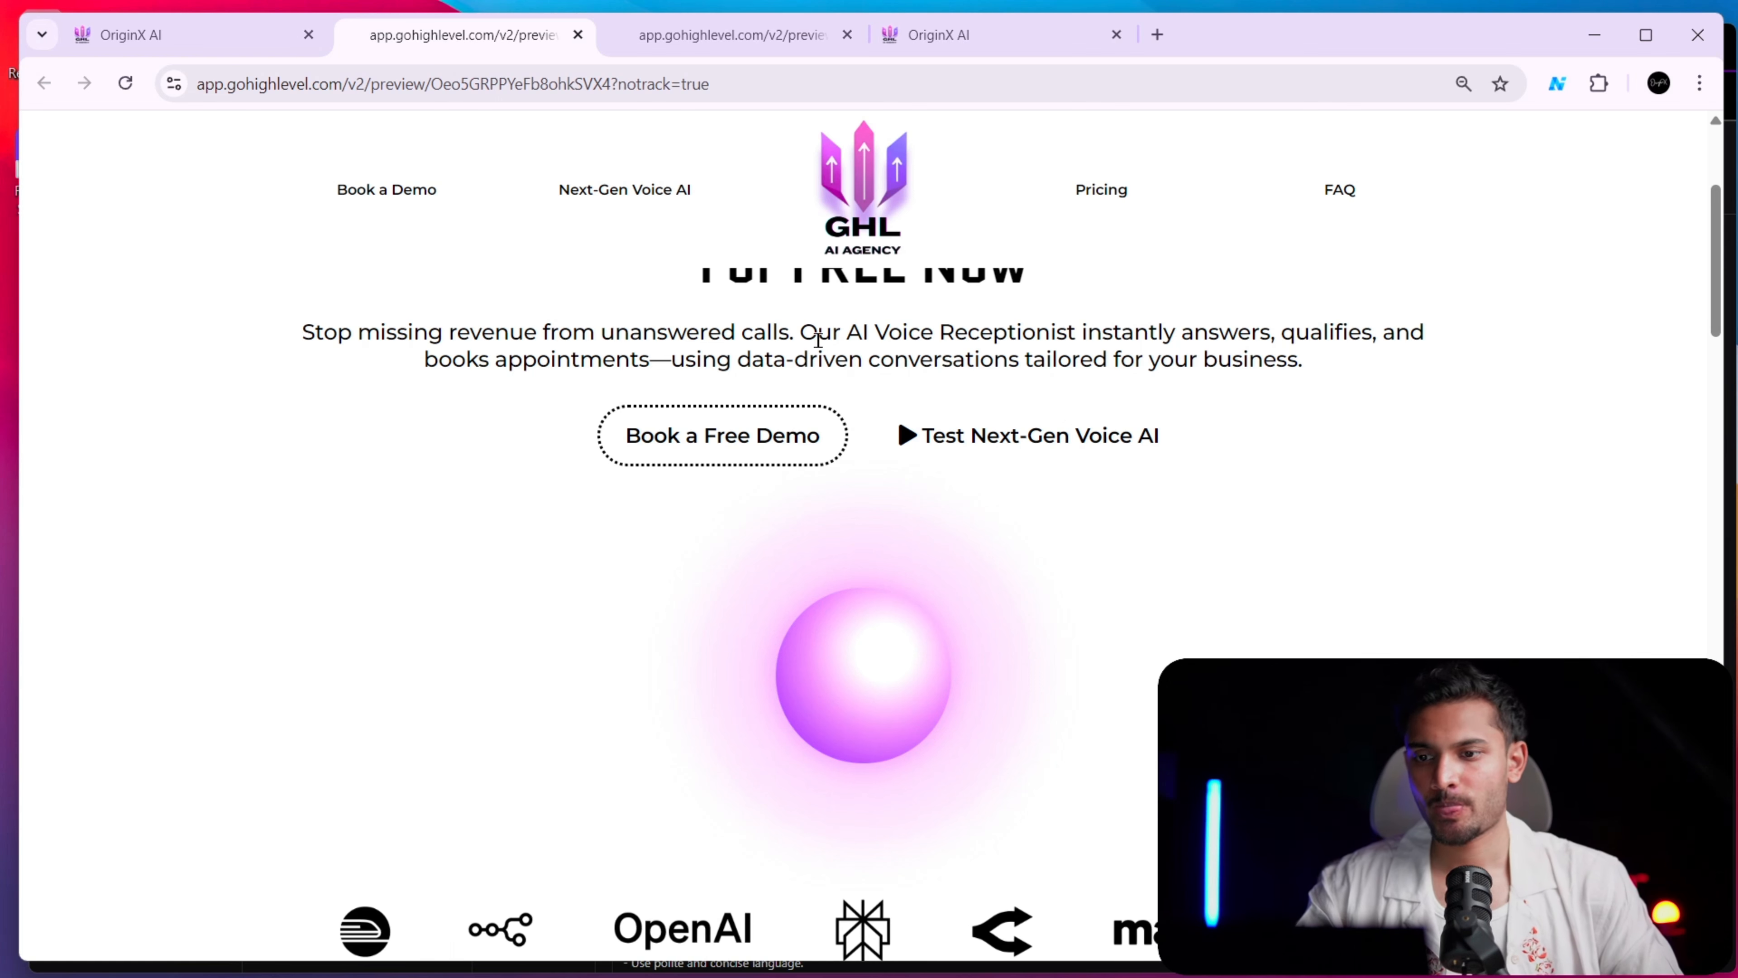
# Compare the orb preview with the older preview that has the default call button
pyautogui.click(232, 36)
pyautogui.click(411, 41)
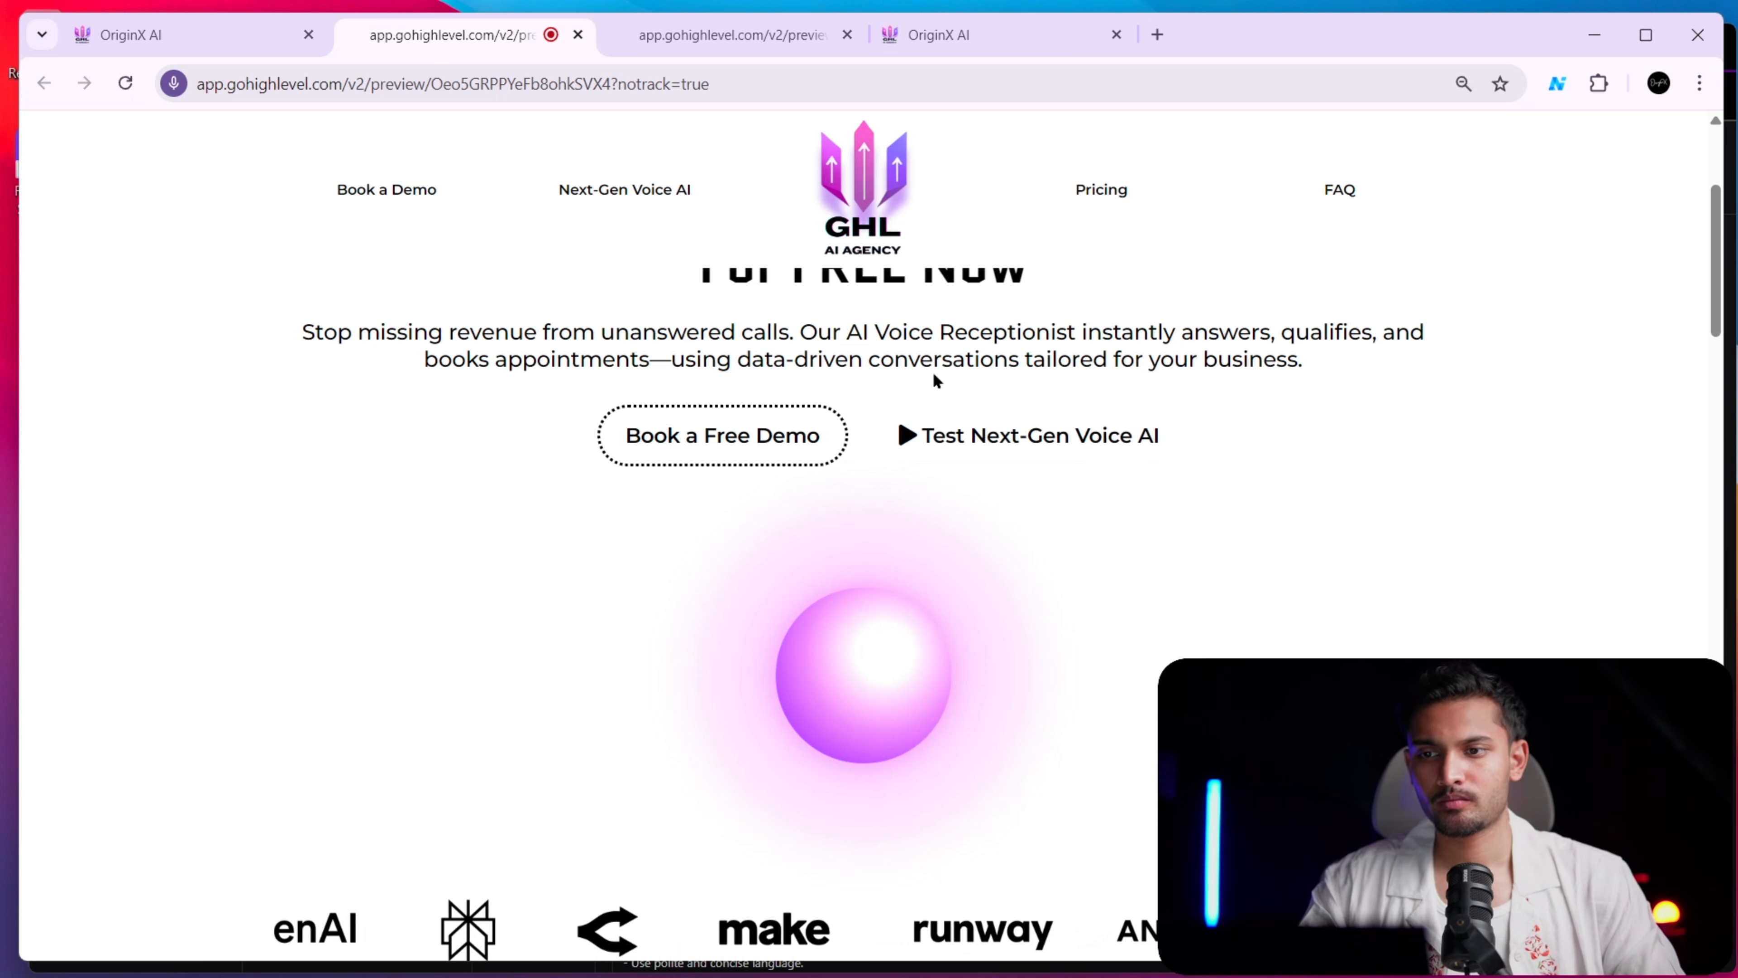
pyautogui.click(787, 40)
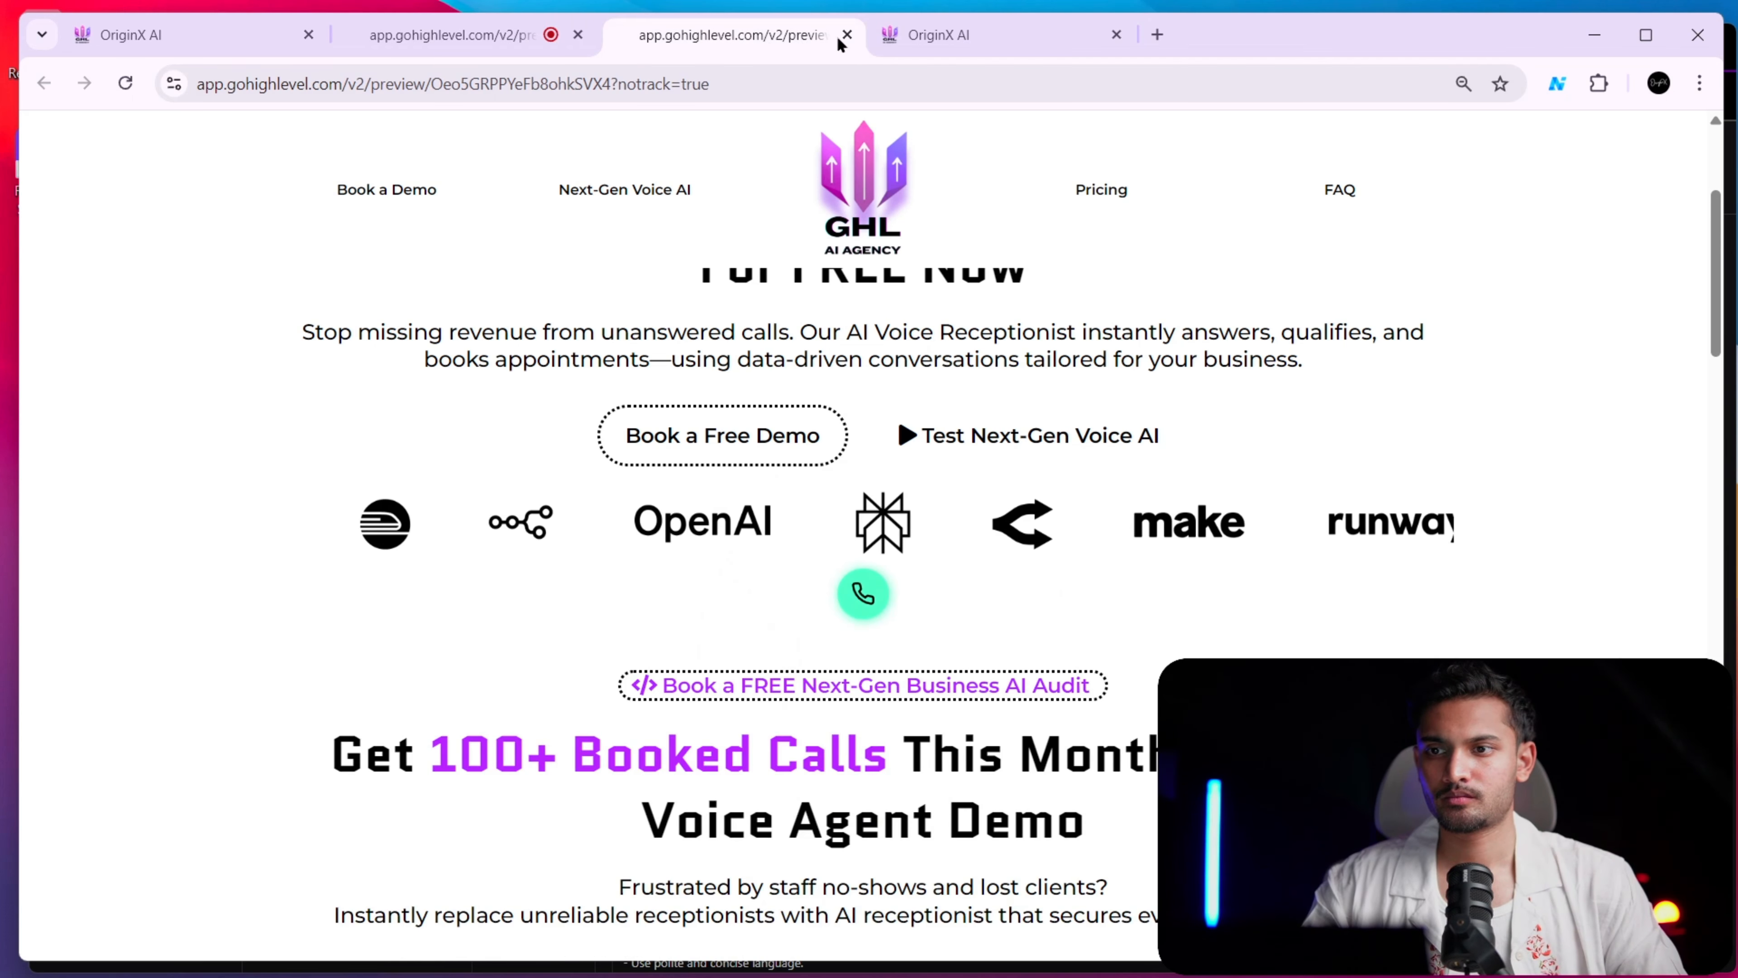
pyautogui.click(453, 35)
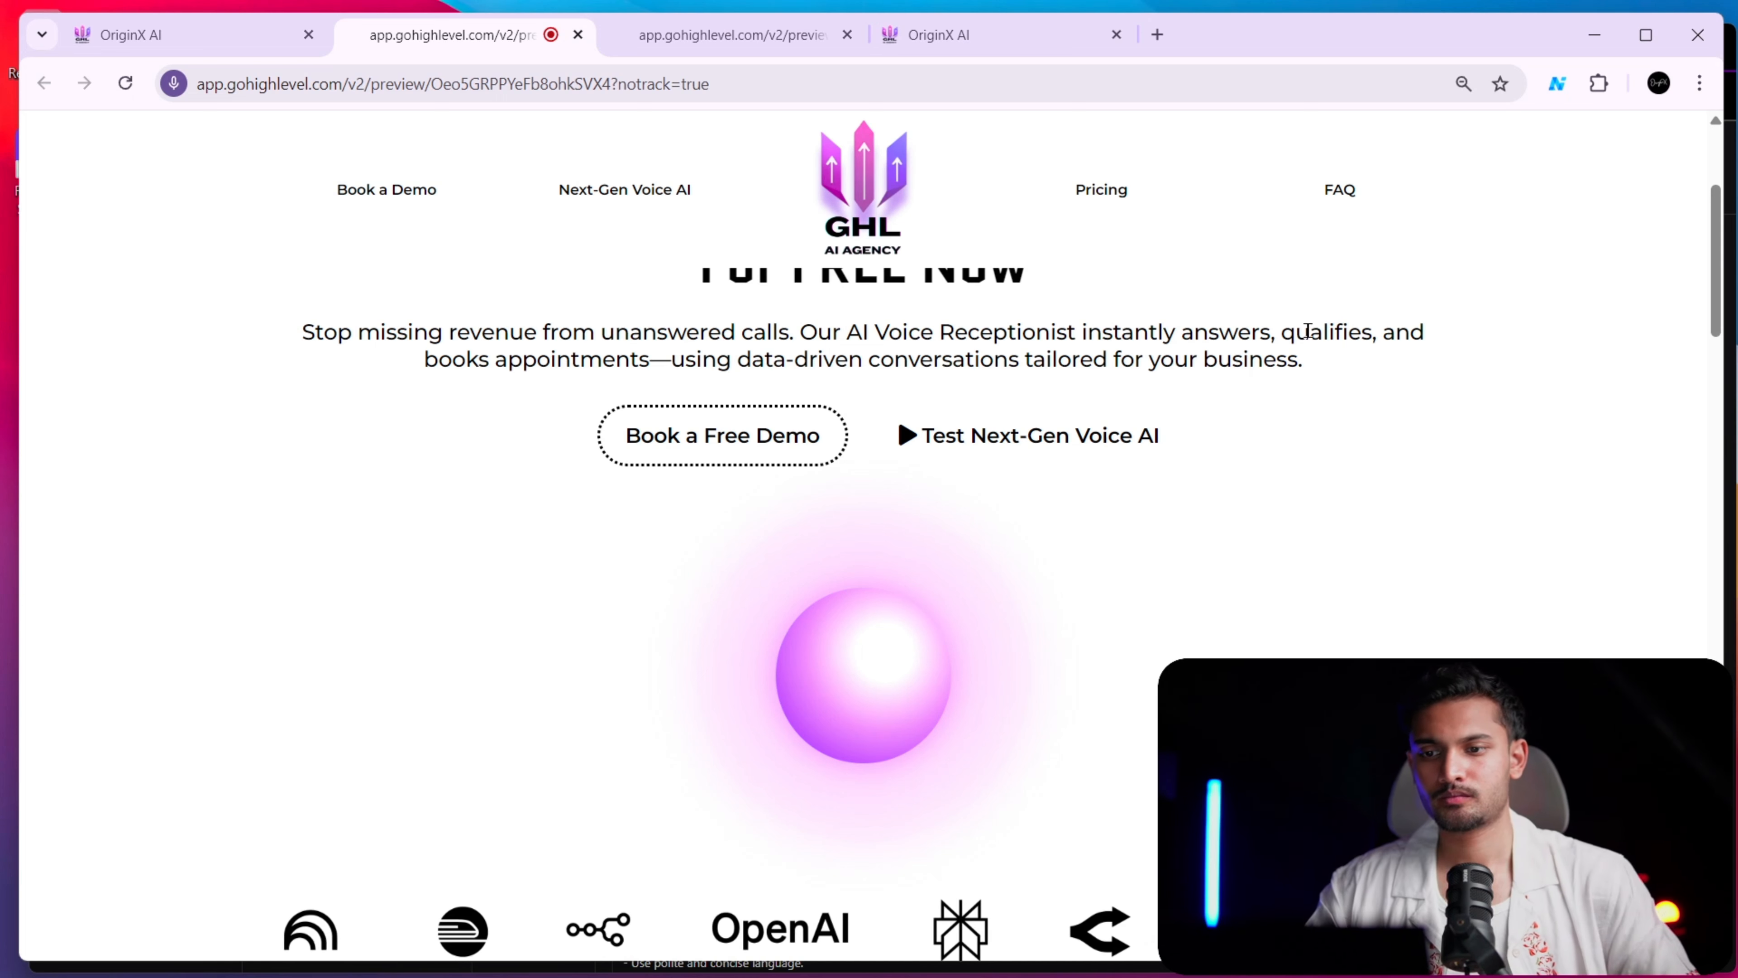
# Inspect the orb's animation up close during the test voice call, and check the system quick settings
pyautogui.scroll(-5, 921, 683)
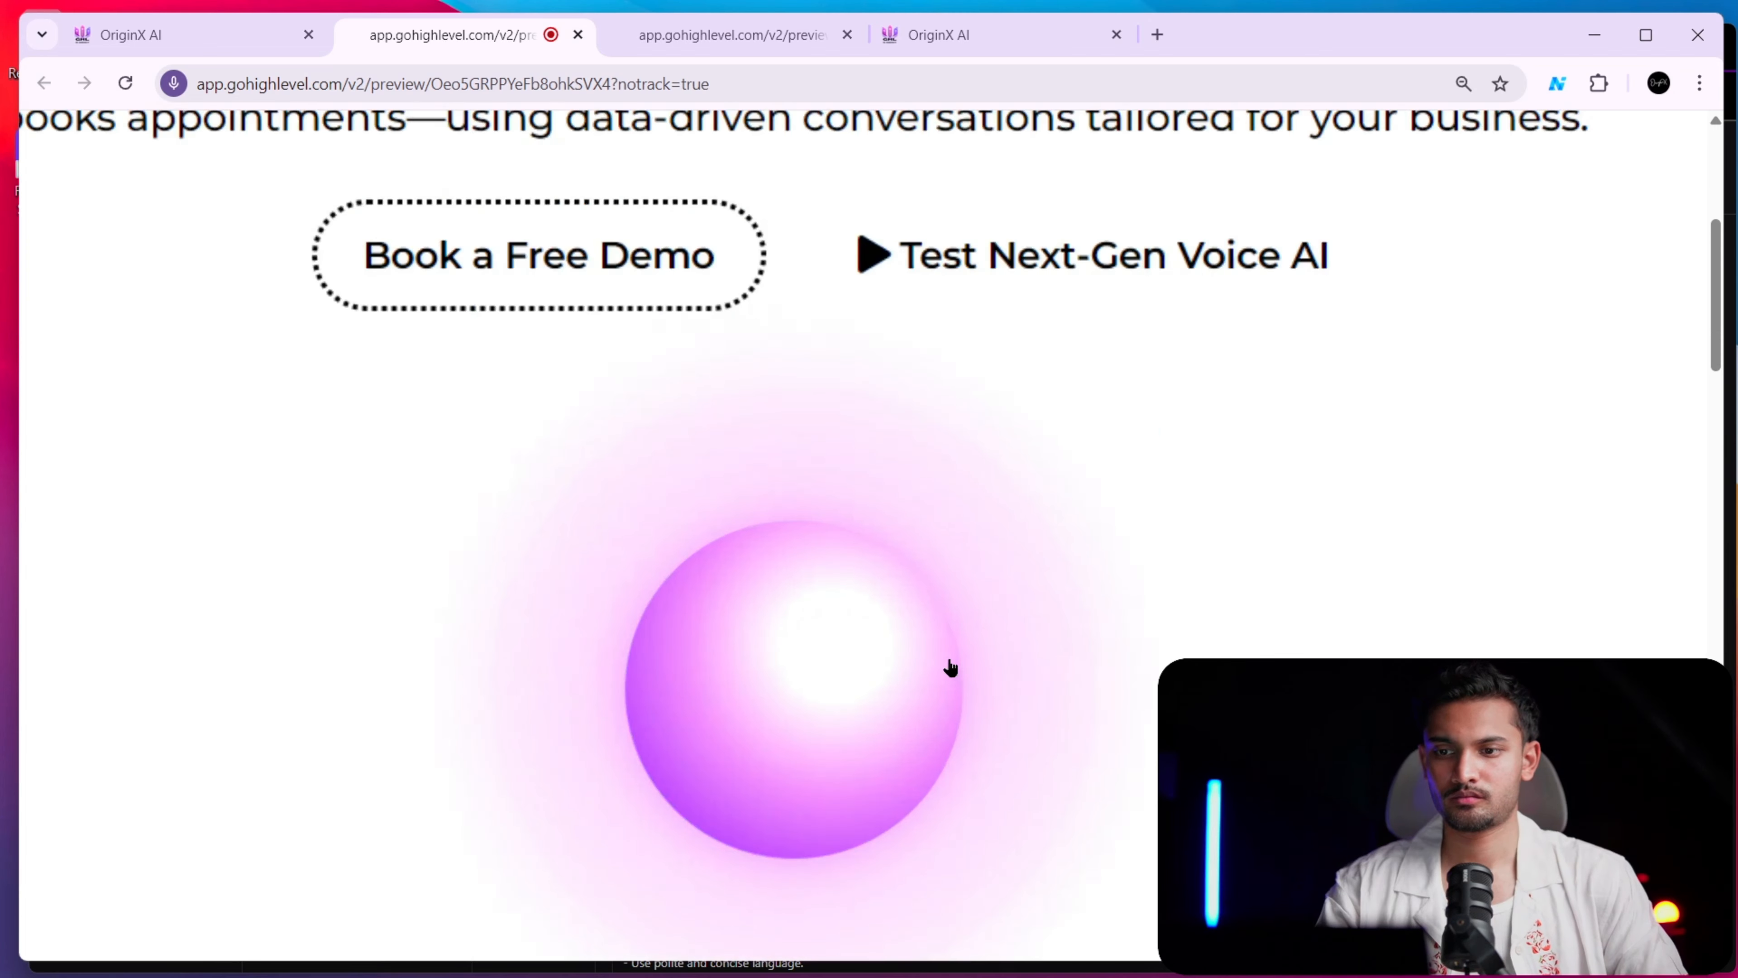
pyautogui.scroll(-3, 952, 612)
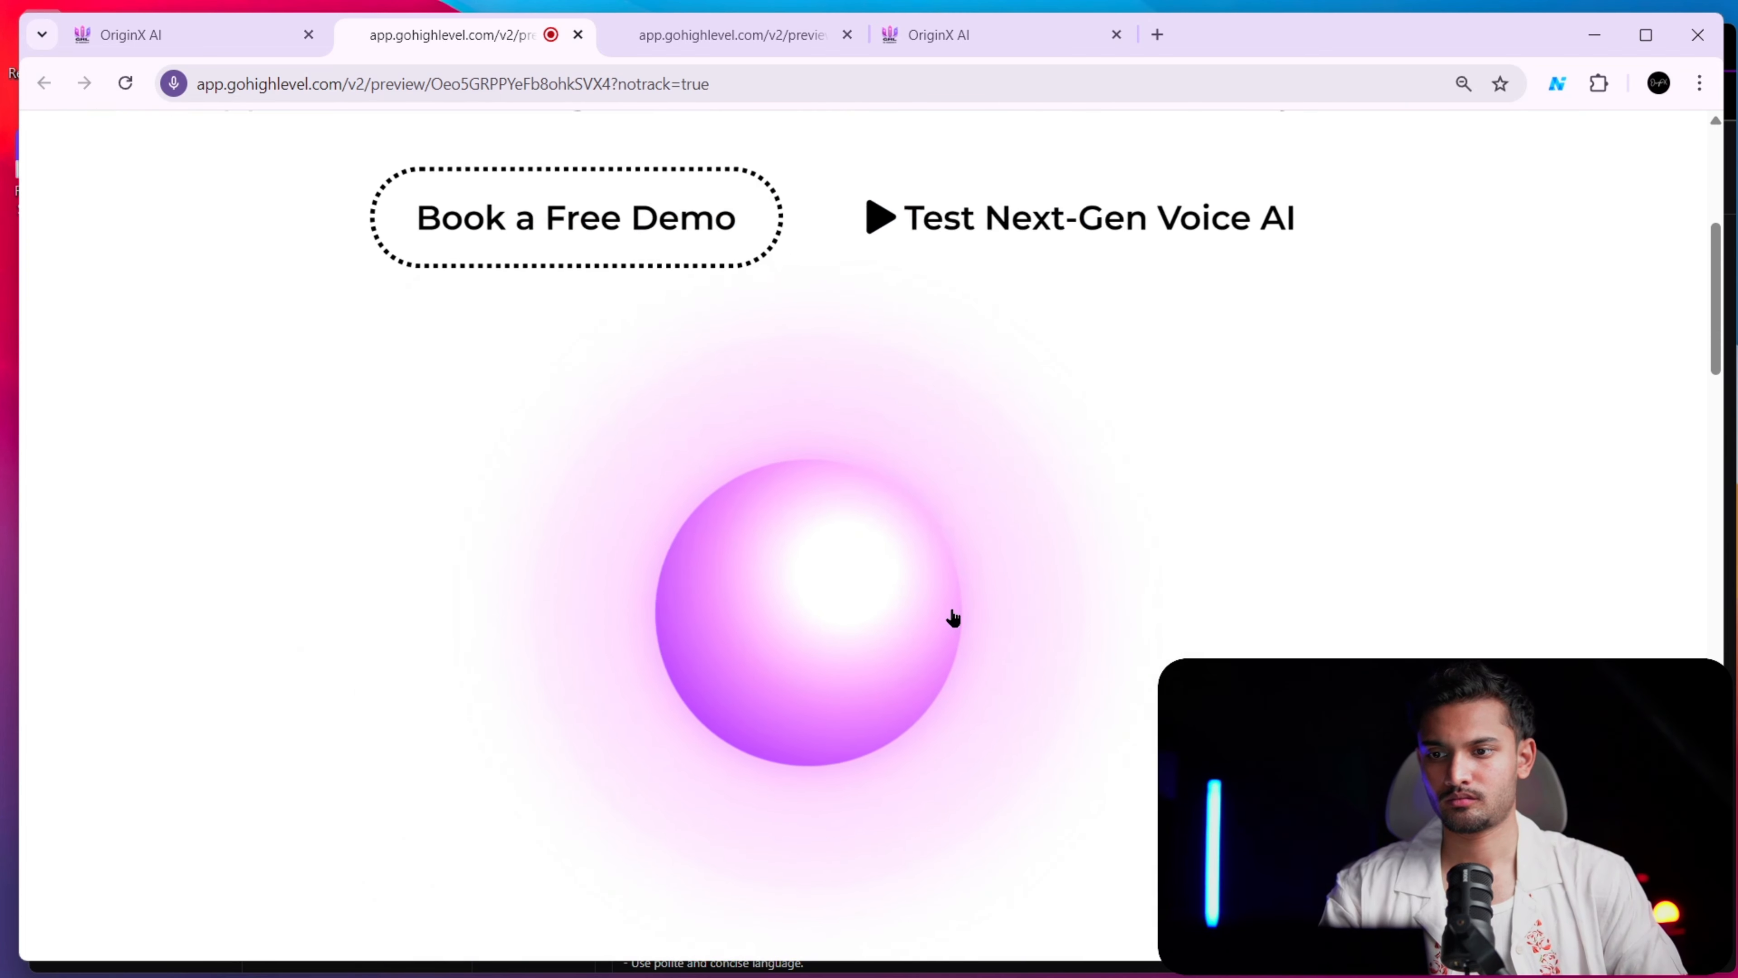
pyautogui.scroll(3, 952, 611)
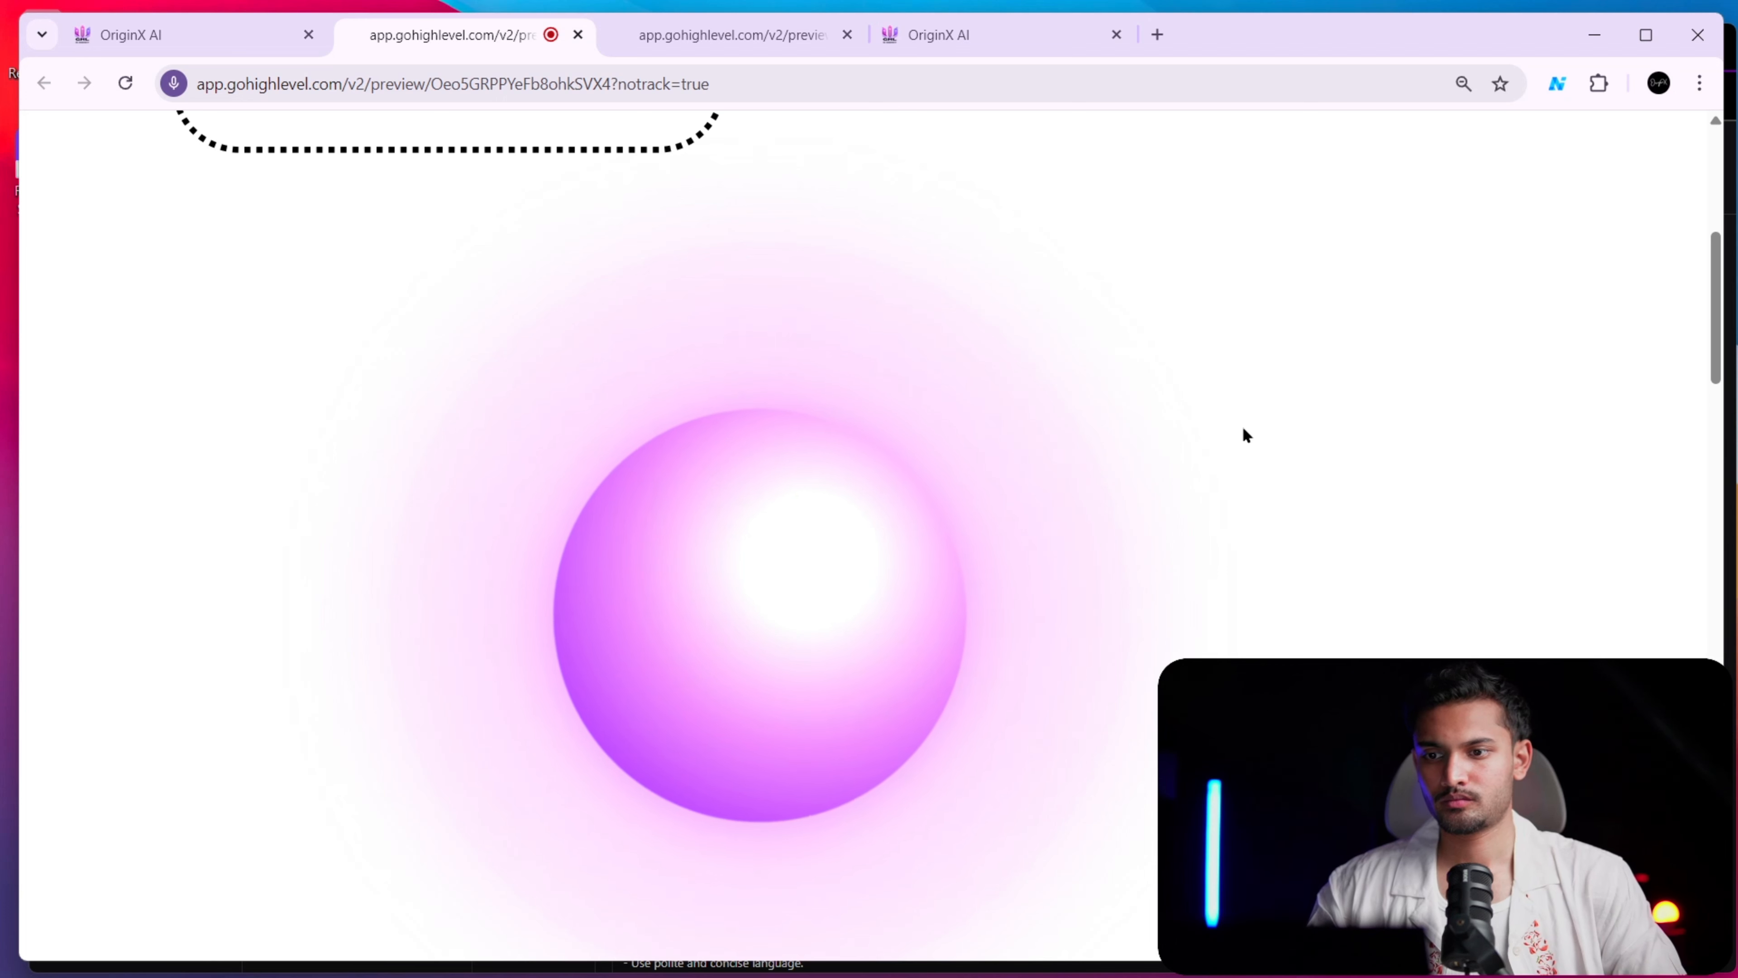
pyautogui.moveTo(1252, 974)
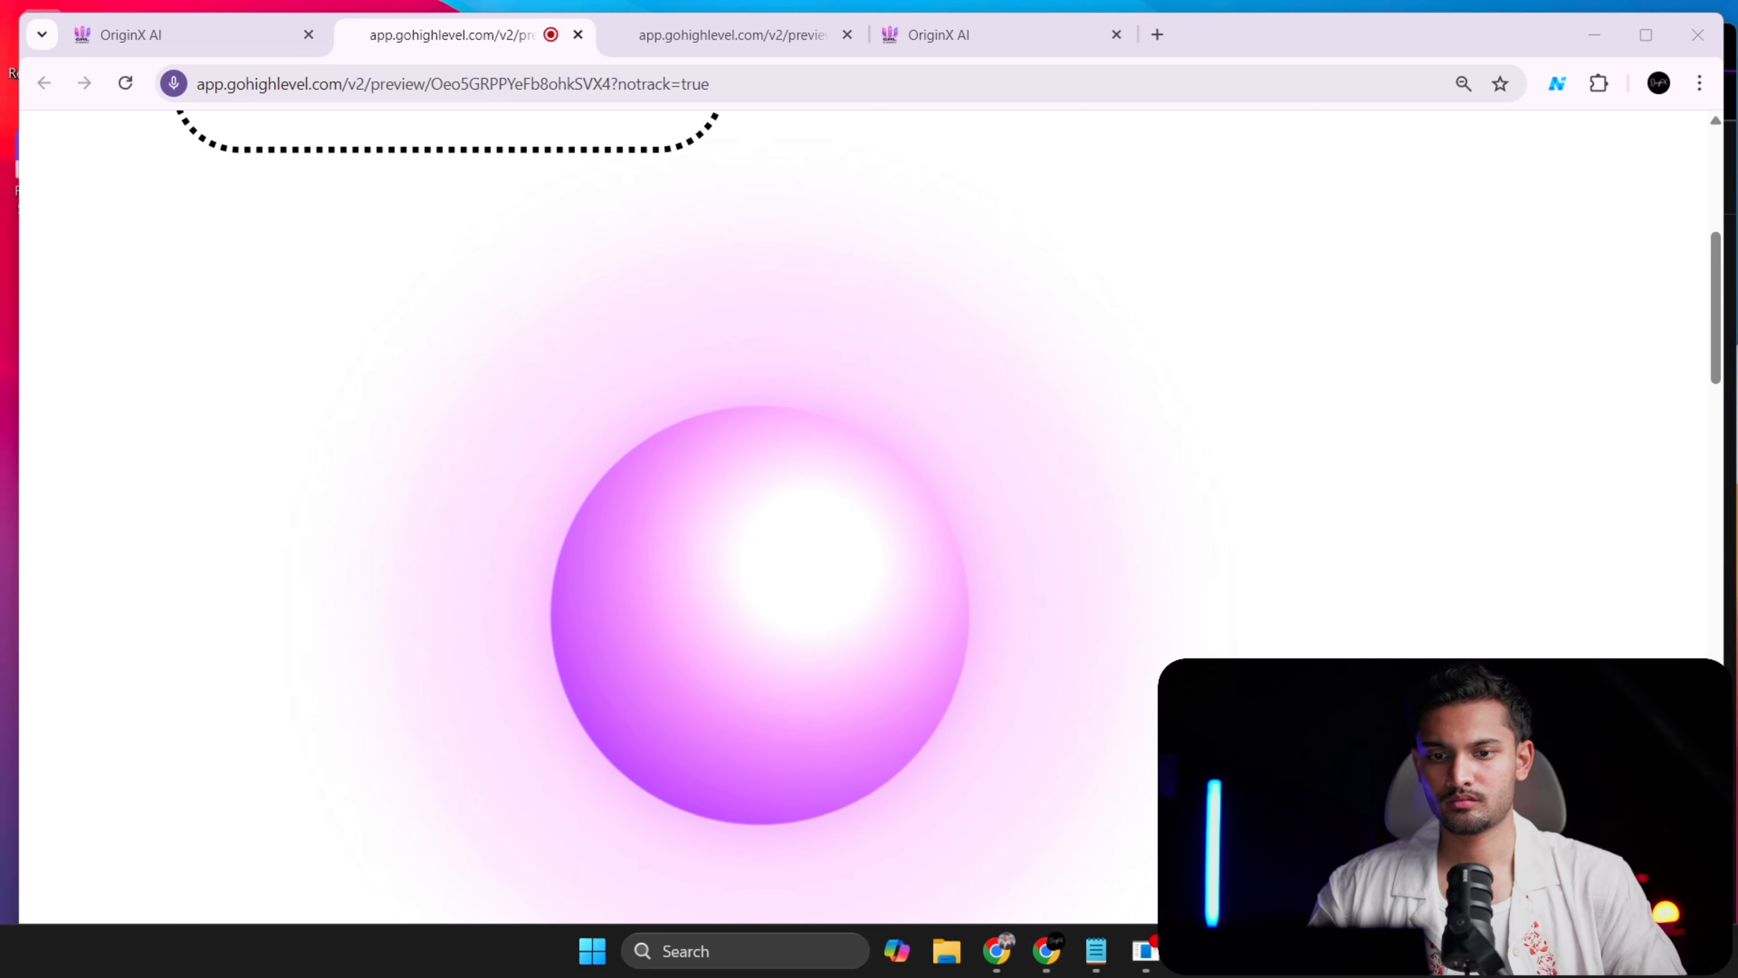
pyautogui.click(1567, 951)
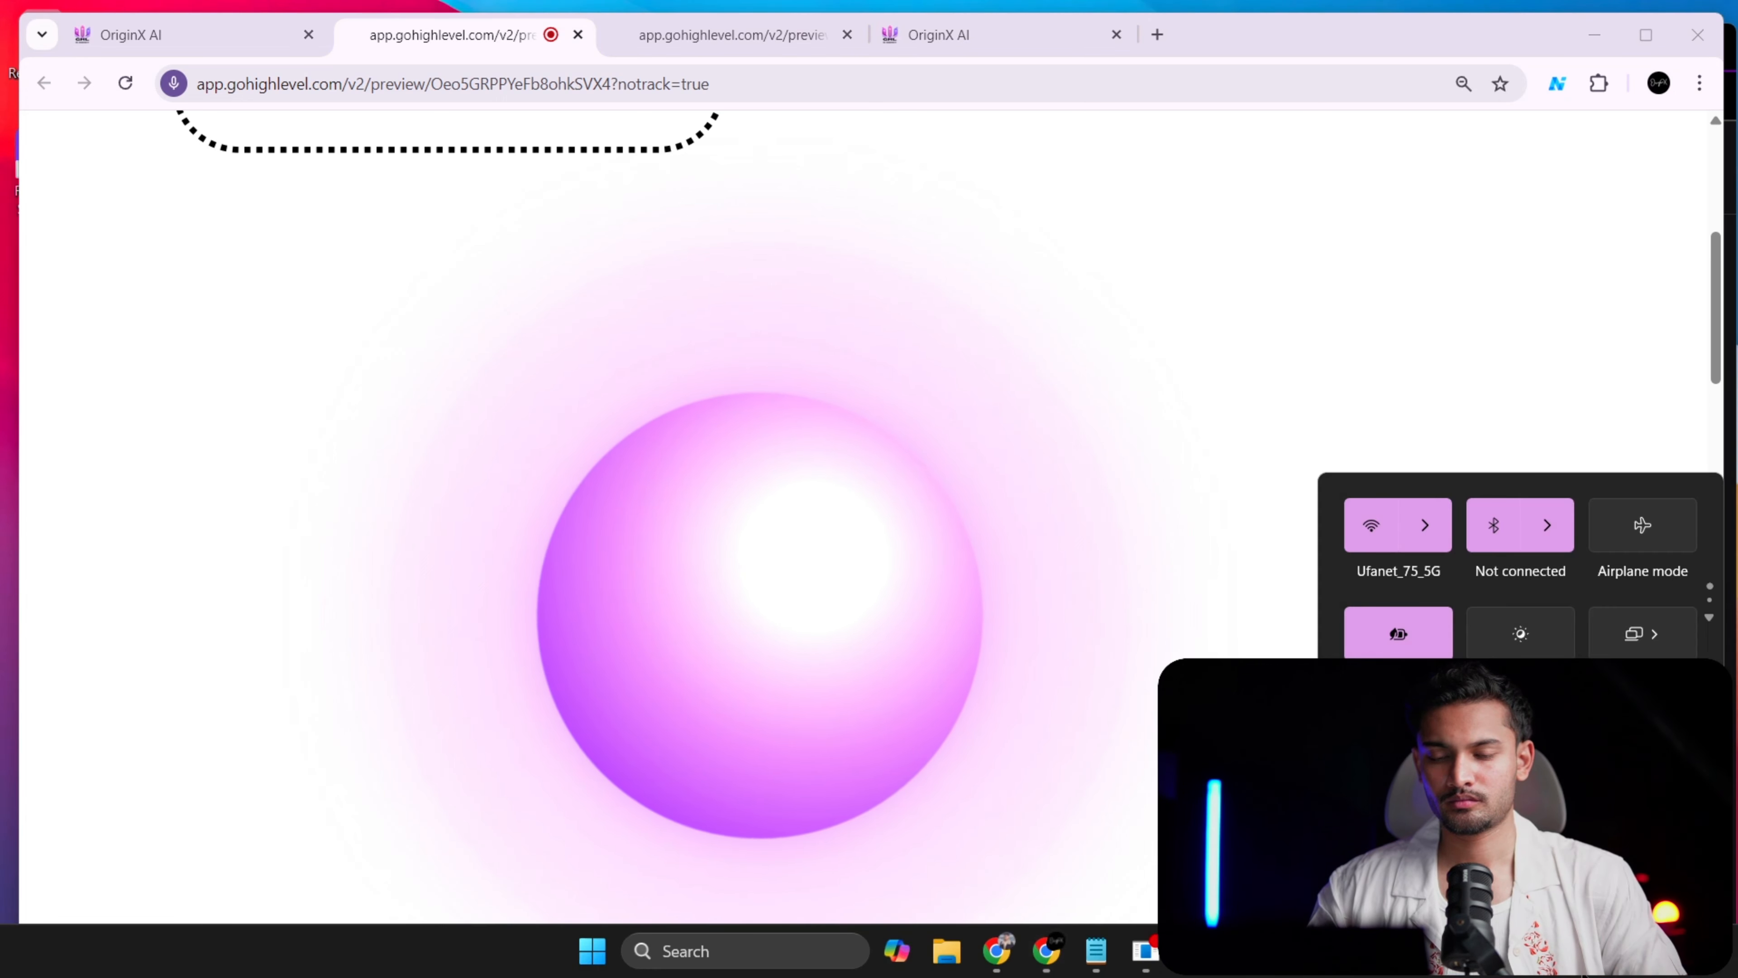
pyautogui.click(1567, 950)
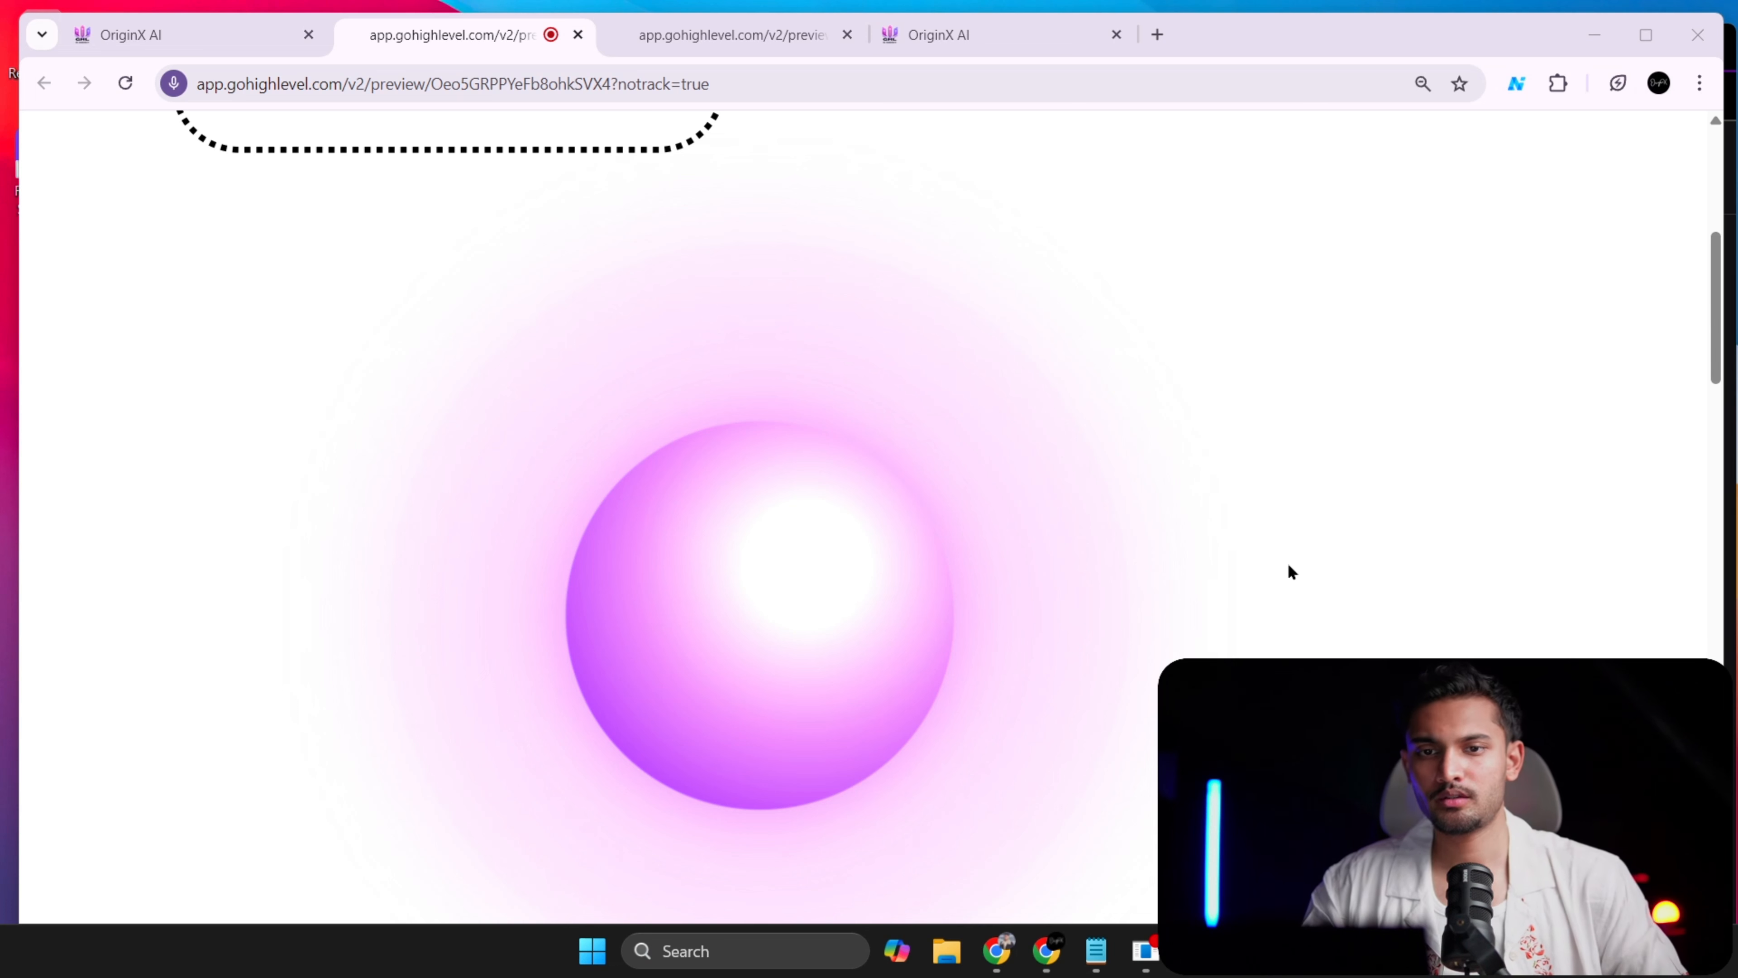
pyautogui.moveTo(1714, 330); pyautogui.dragTo(1713, 341)
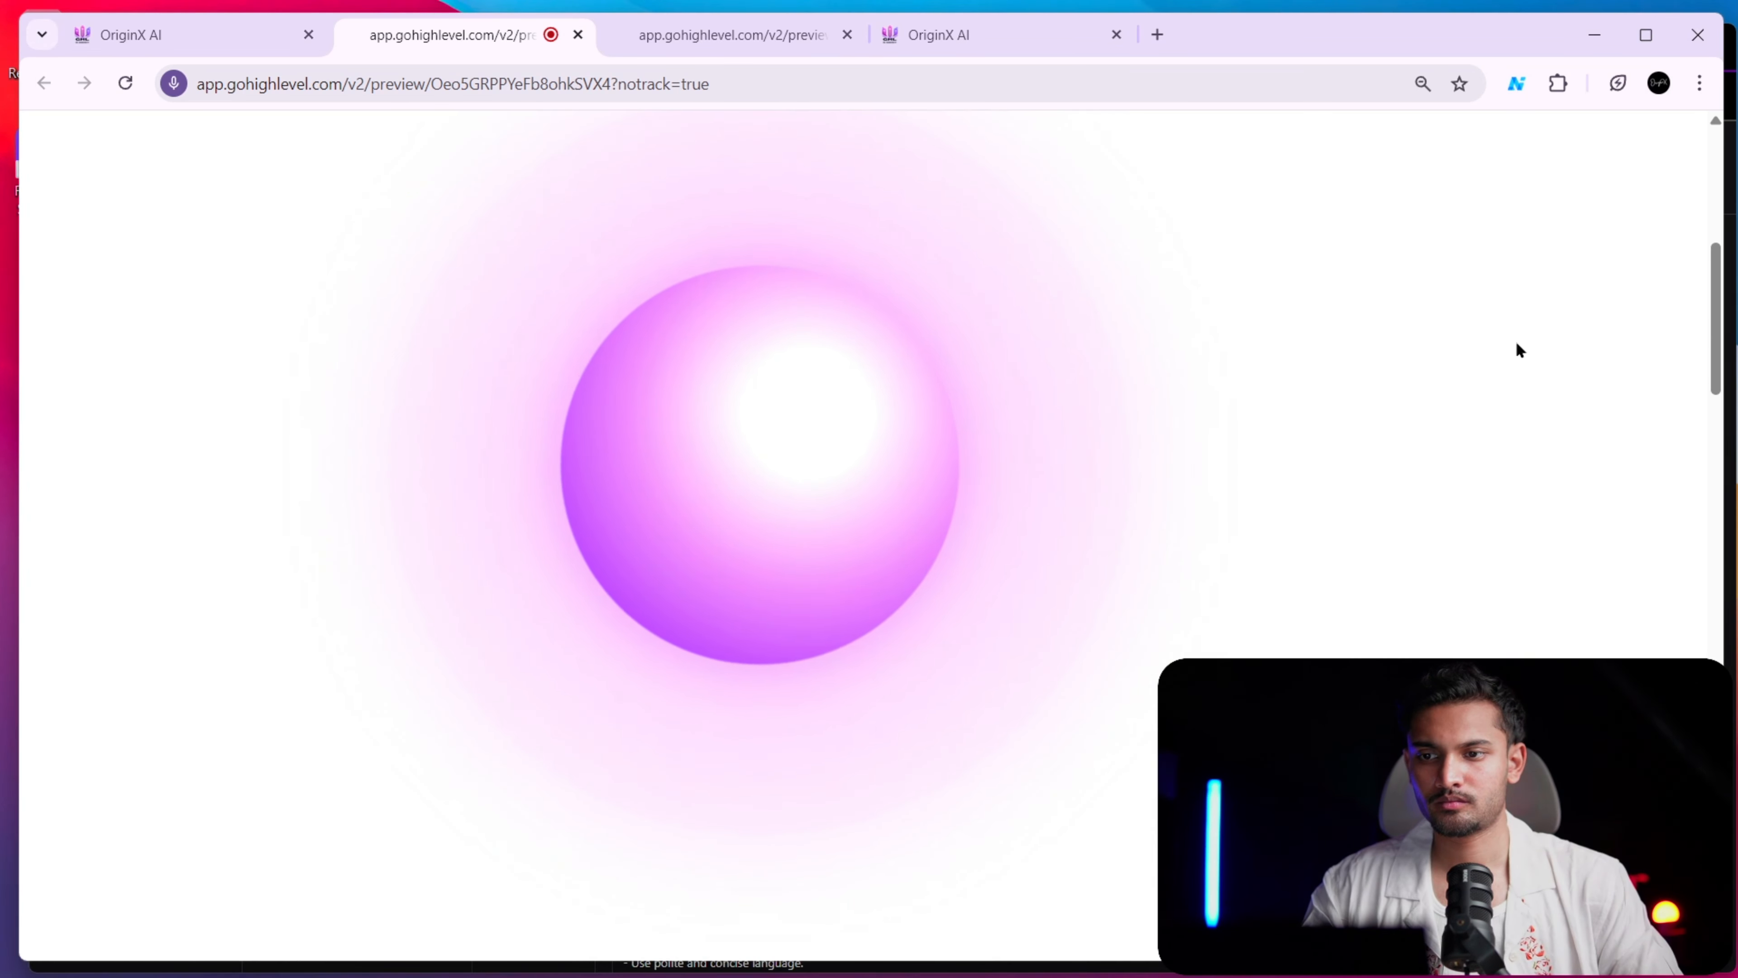
pyautogui.scroll(4, 1276, 392)
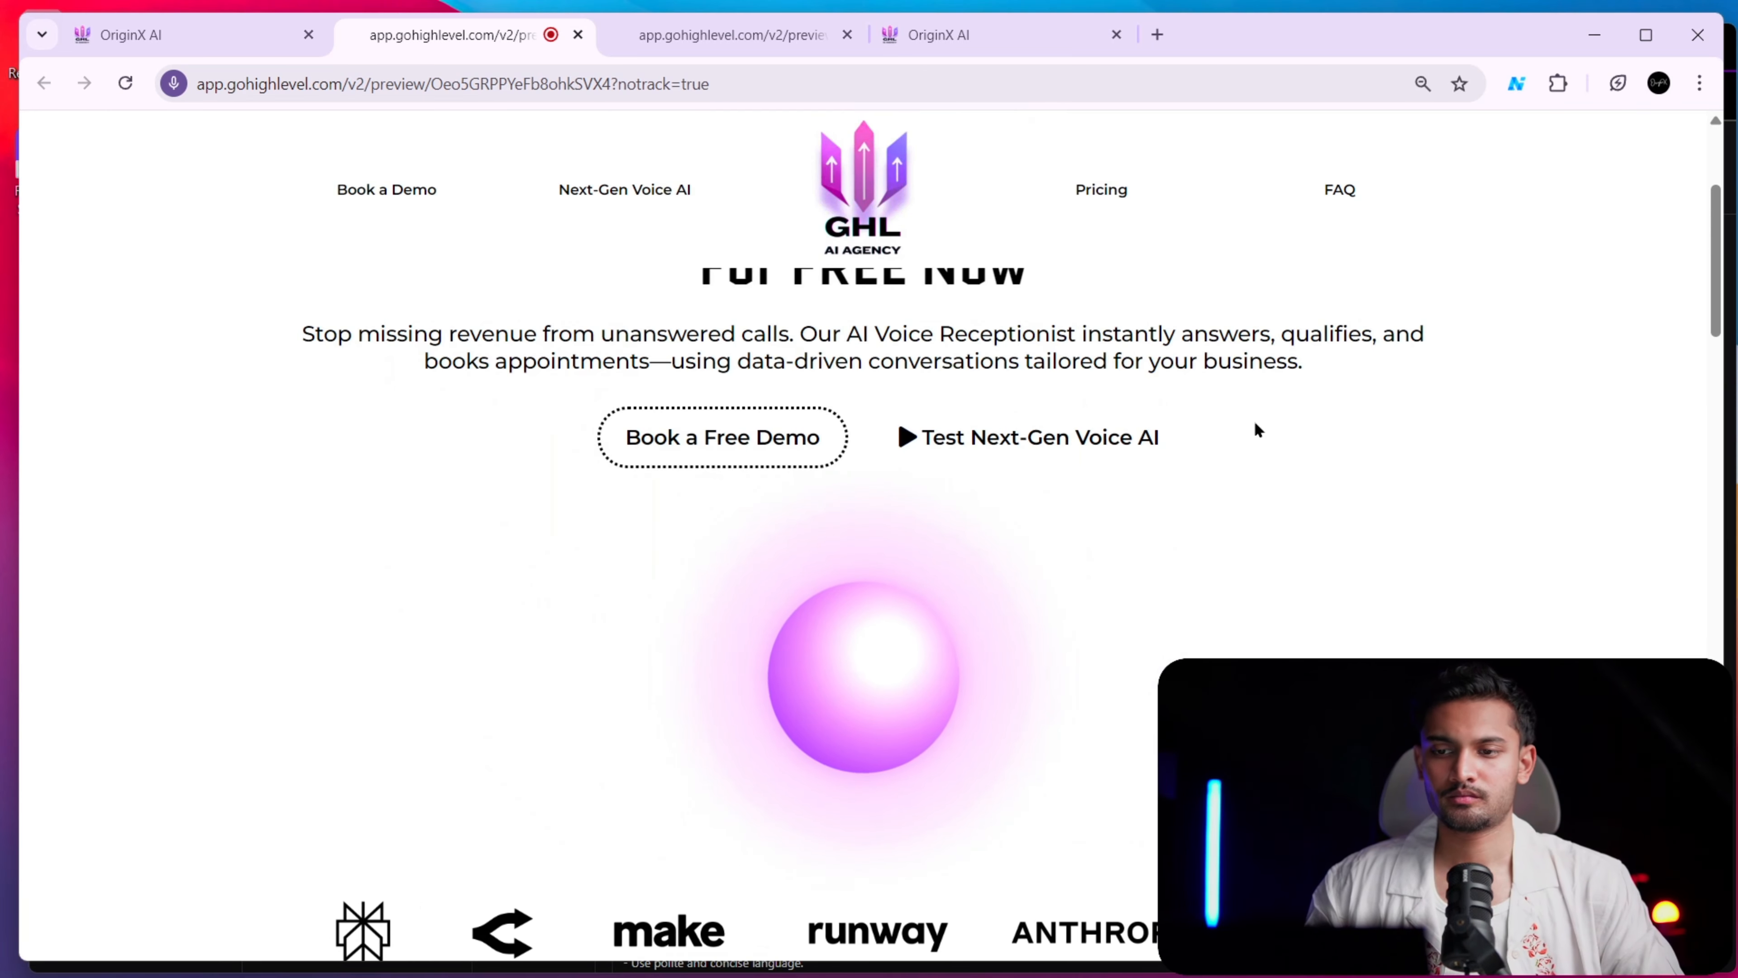
# End the test voice call with the orb and return to the page builder
pyautogui.click(873, 685)
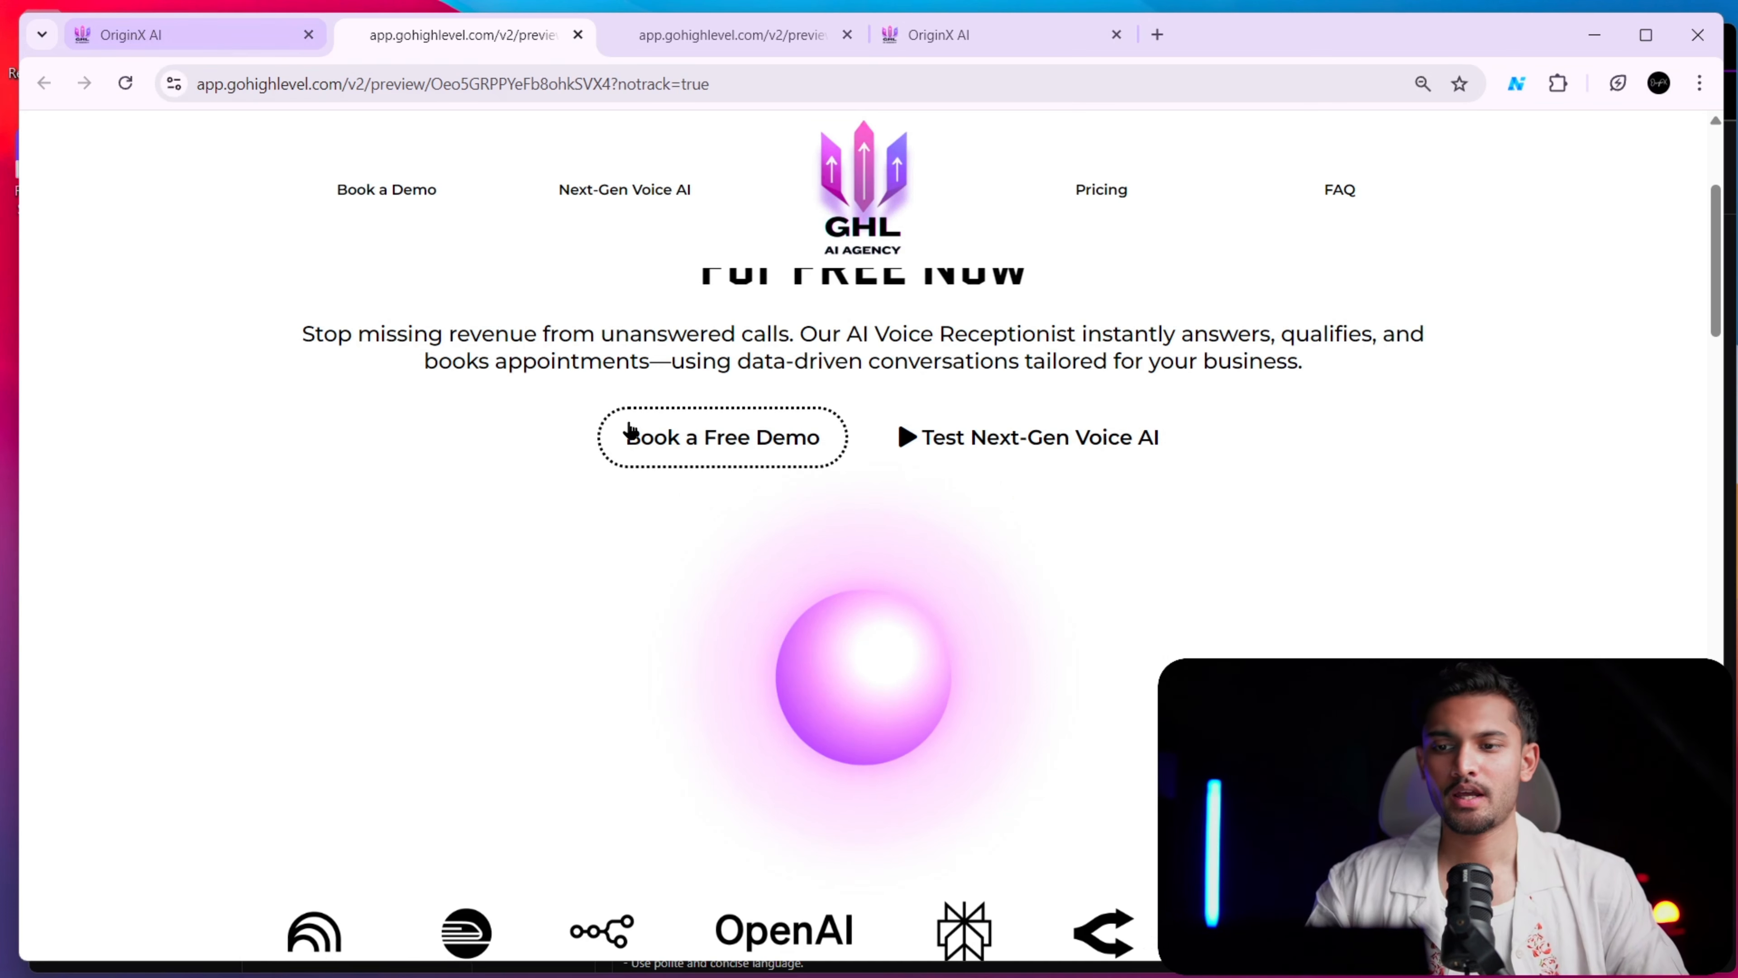
pyautogui.scroll(-4, 656, 439)
pyautogui.scroll(4, 670, 440)
pyautogui.click(198, 34)
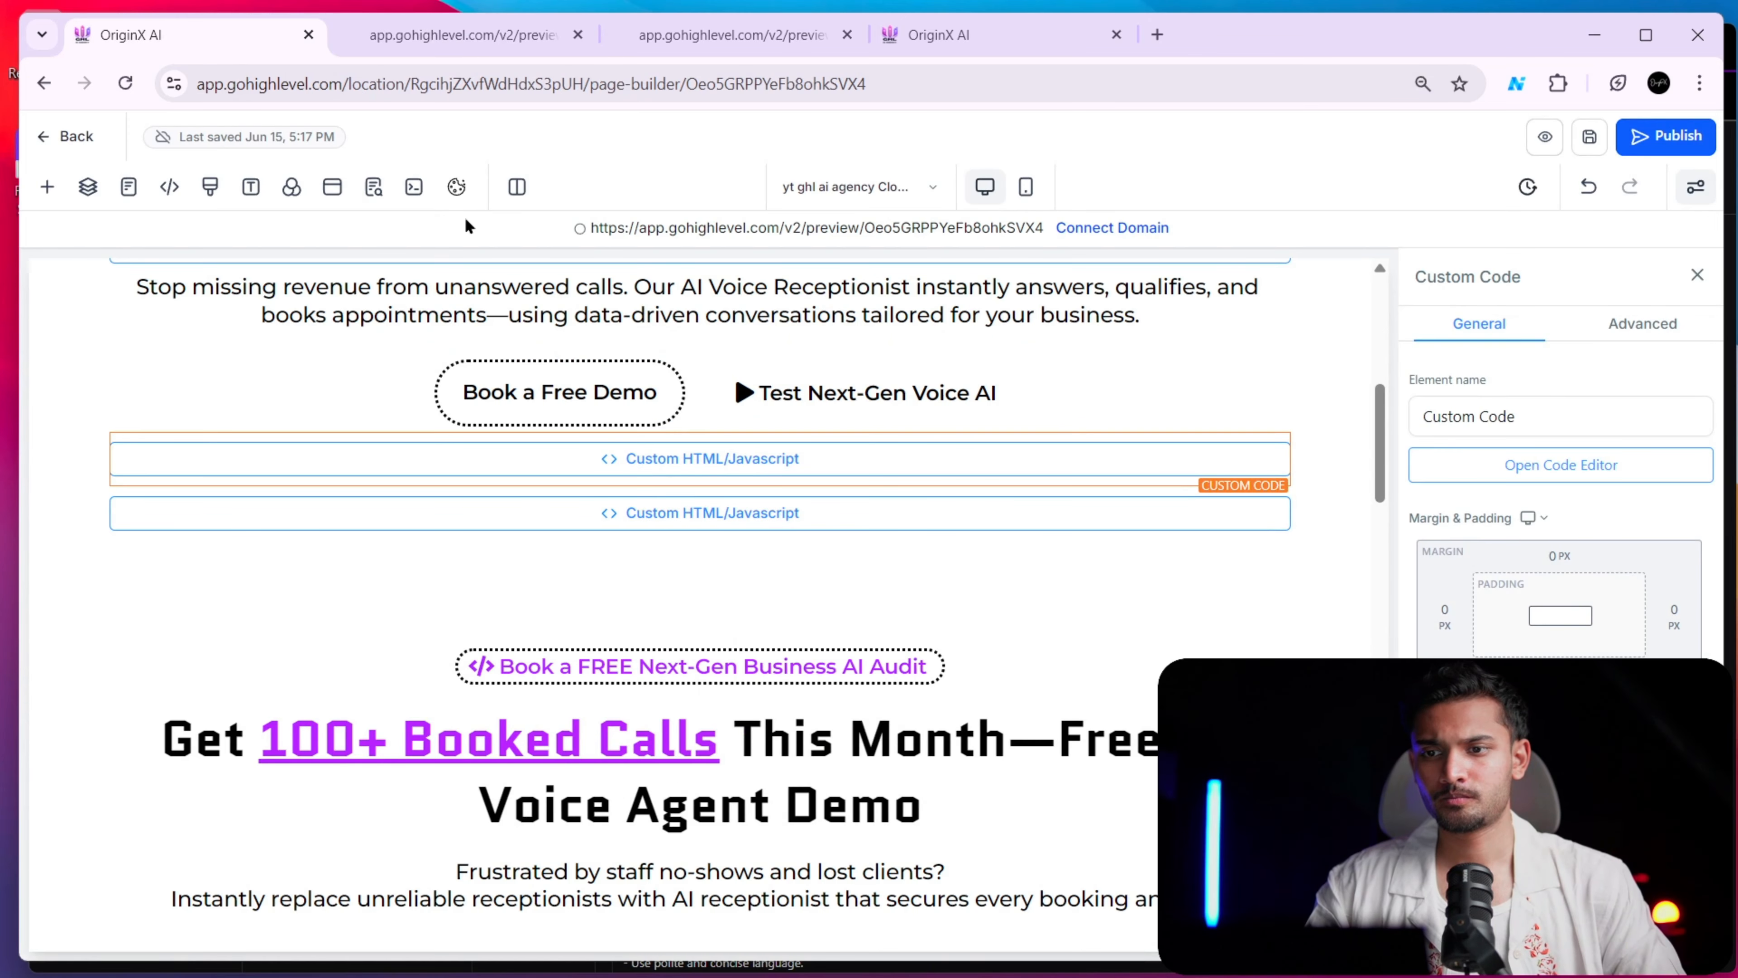